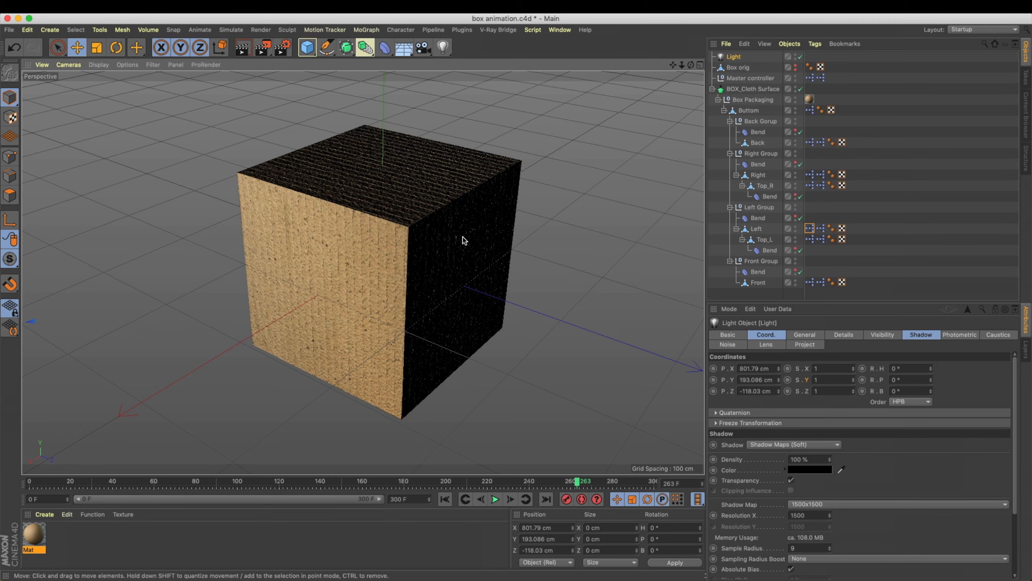
Add a MoText object to the scene with the cardboard box.
alt+drag(412, 227, 441, 260)
alt+middle_drag(442, 232, 417, 260)
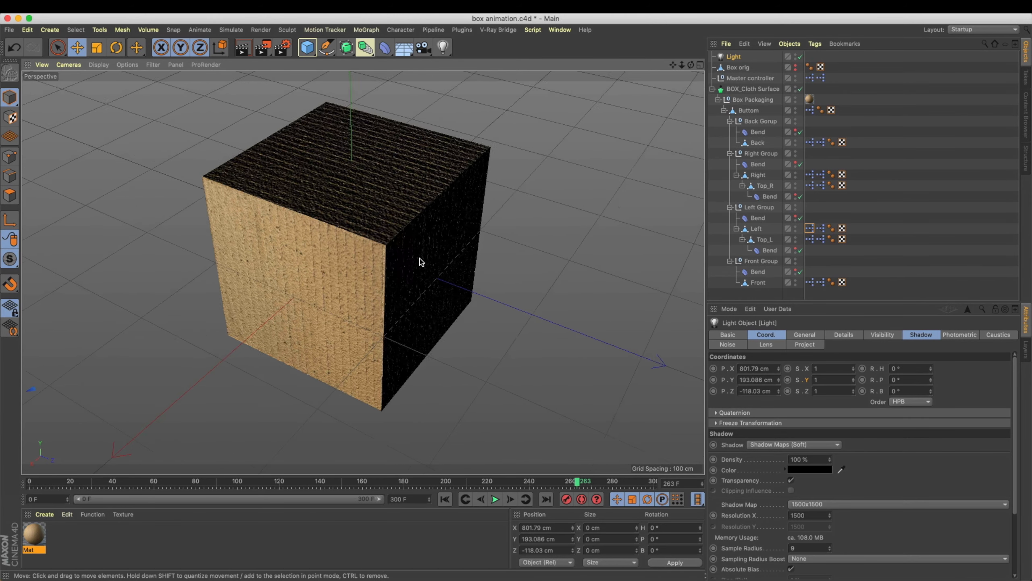
alt+right_drag(446, 253, 403, 277)
alt+middle_drag(434, 272, 401, 322)
alt+drag(402, 325, 419, 281)
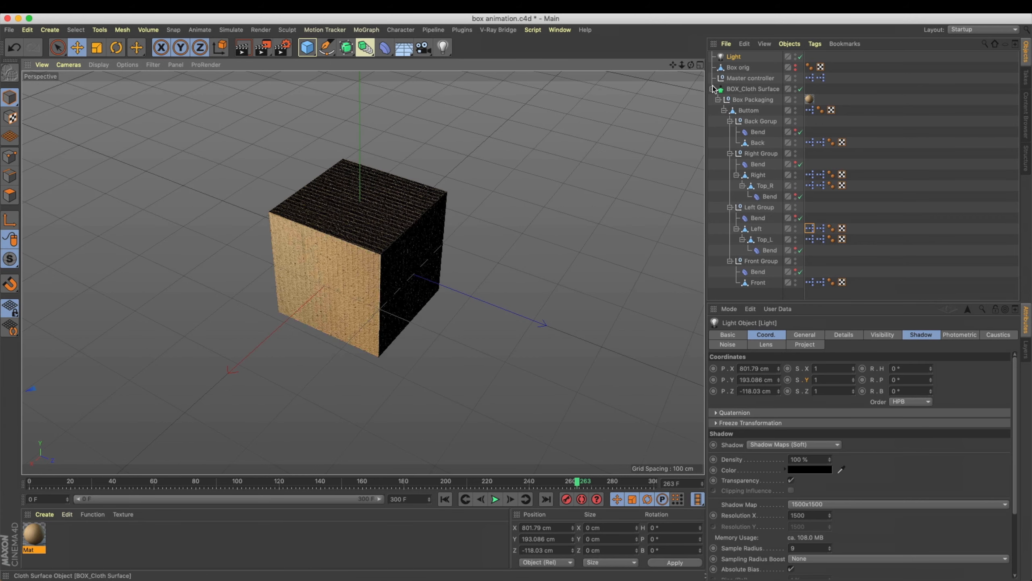
alt+right_drag(472, 195, 440, 213)
alt+middle_drag(454, 196, 415, 149)
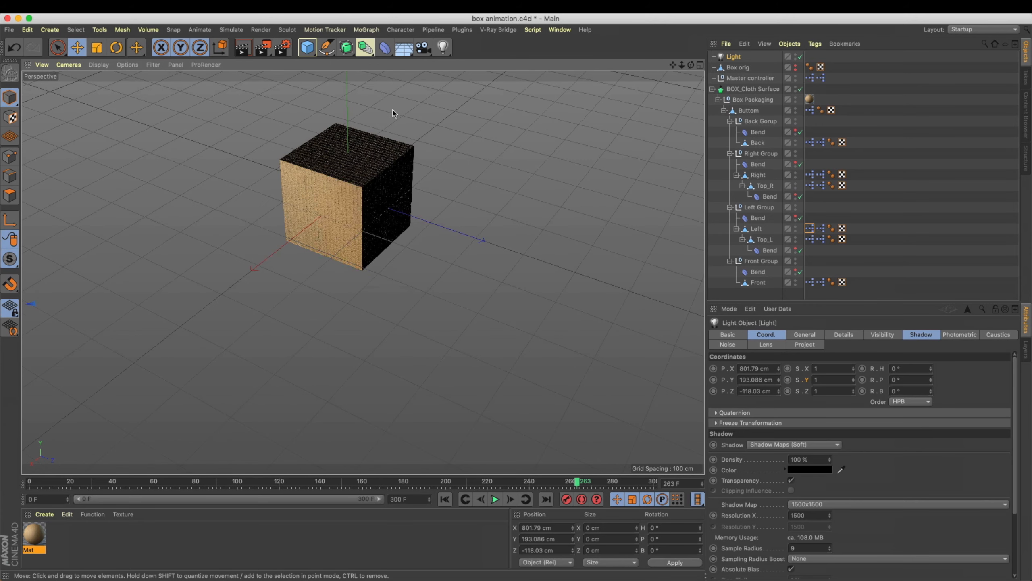
alt+middle_drag(393, 110, 343, 107)
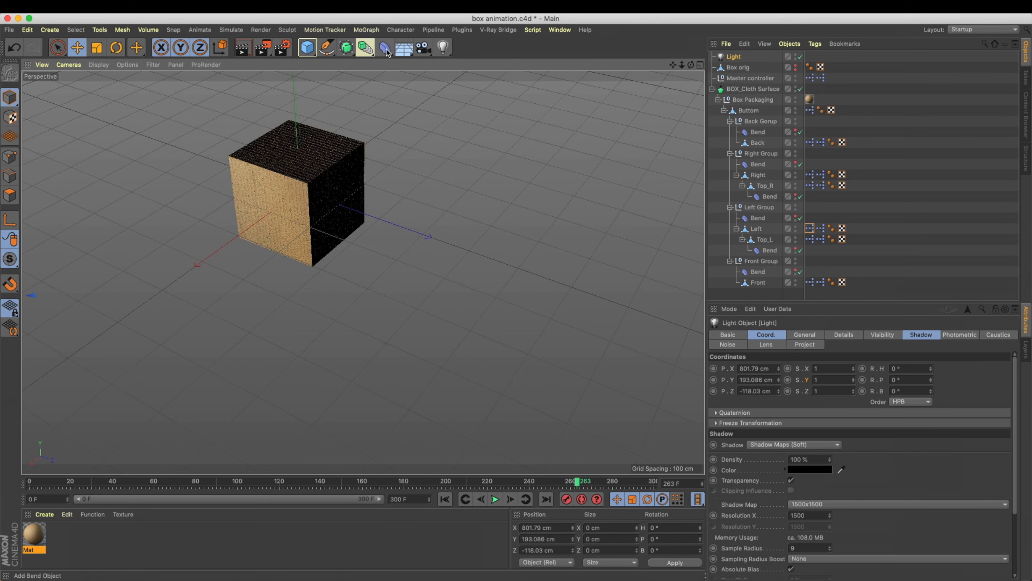
click(367, 31)
click(433, 207)
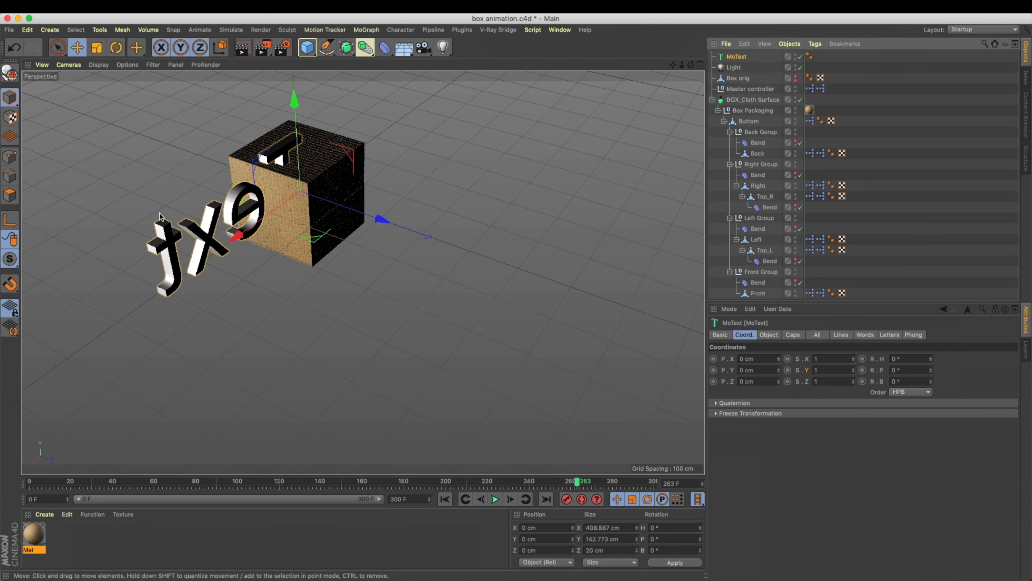
Move the text object away from the origin to about X -10 cm, Y -122 cm, Z -47 cm.
alt+drag(237, 218, 391, 309)
scroll(389, 310, up, 3)
scroll(387, 242, down, 6)
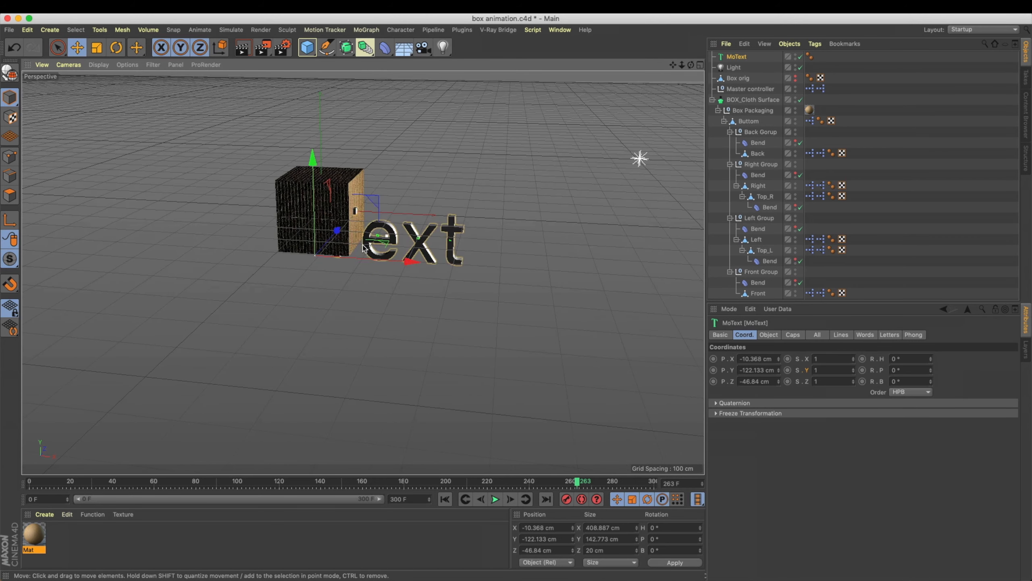
drag(328, 233, 305, 256)
key(super+z)
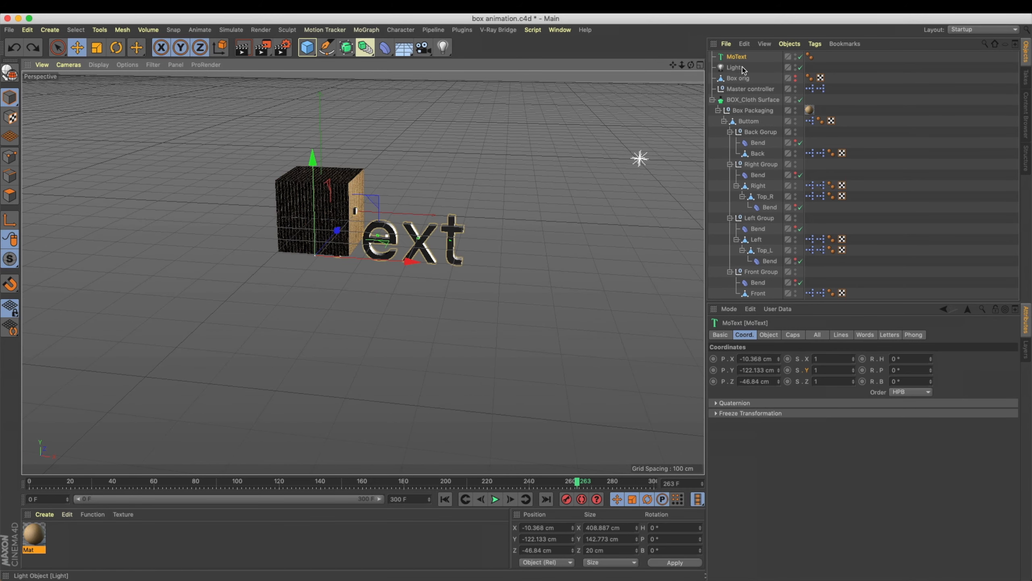
Disable the Light object.
click(741, 70)
click(800, 67)
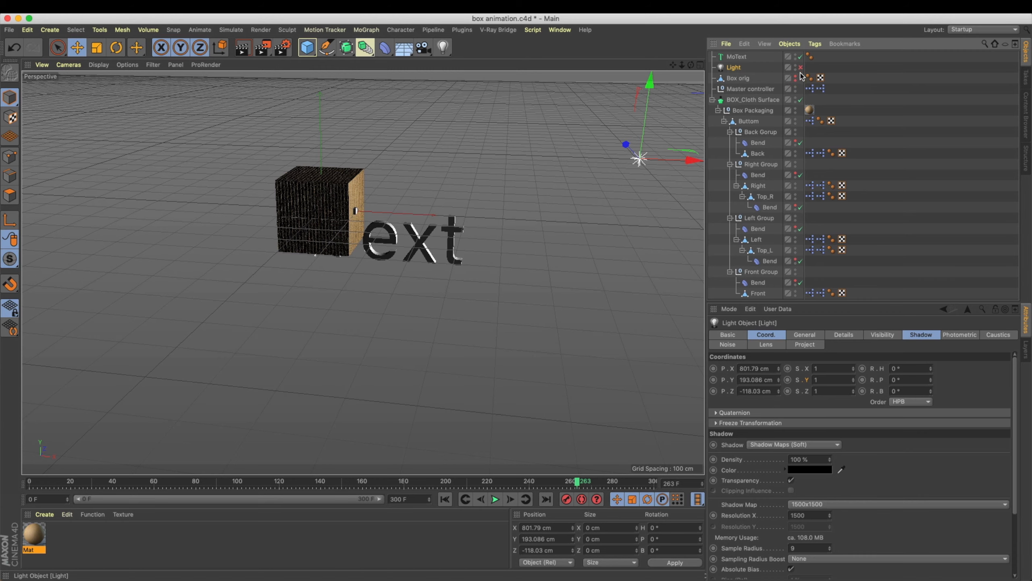
Move the text forward in front of the box and raise it, to about Y -68 cm and Z -521 cm.
click(454, 235)
drag(337, 231, 277, 293)
alt+drag(341, 321, 353, 290)
alt+middle_drag(352, 291, 381, 251)
alt+drag(381, 251, 384, 280)
drag(281, 201, 281, 176)
alt+middle_drag(450, 192, 421, 230)
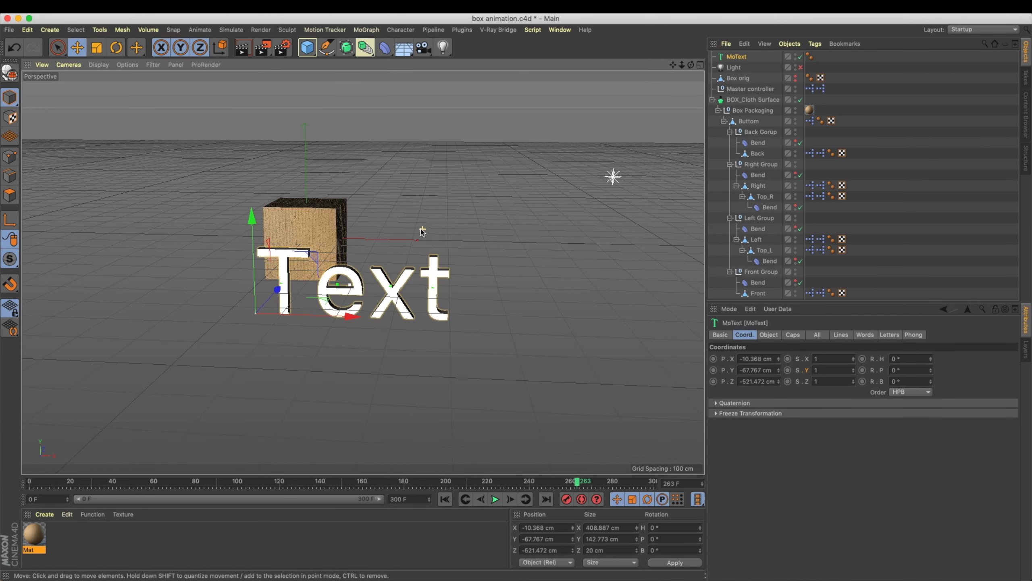
Change the wording of the MoText object to BOX.
click(769, 335)
double_click(735, 383)
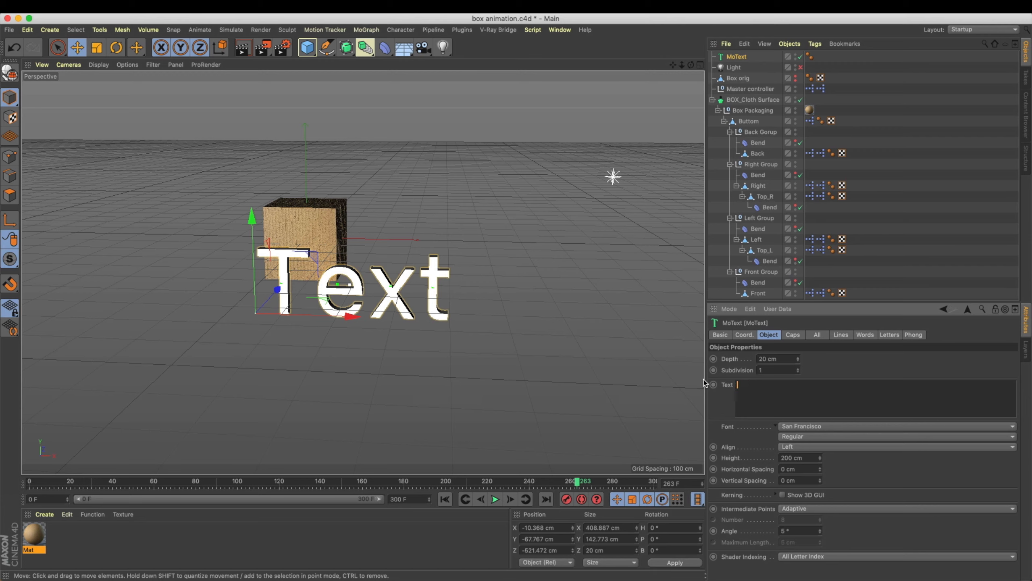
click(848, 369)
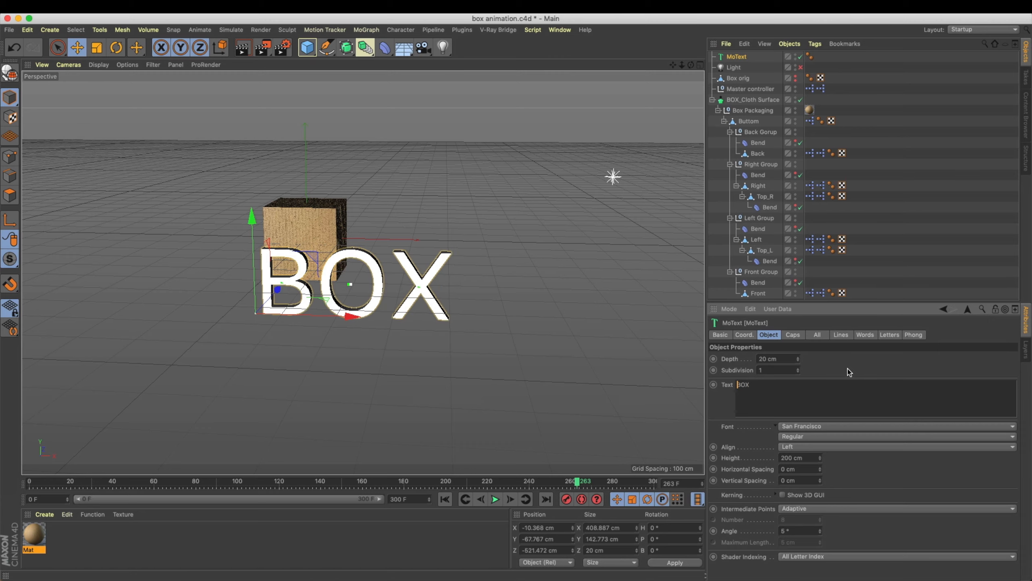
Set the BOX text's extrusion depth to 50 cm.
alt+middle_drag(459, 312, 519, 289)
alt+drag(453, 287, 534, 307)
click(780, 358)
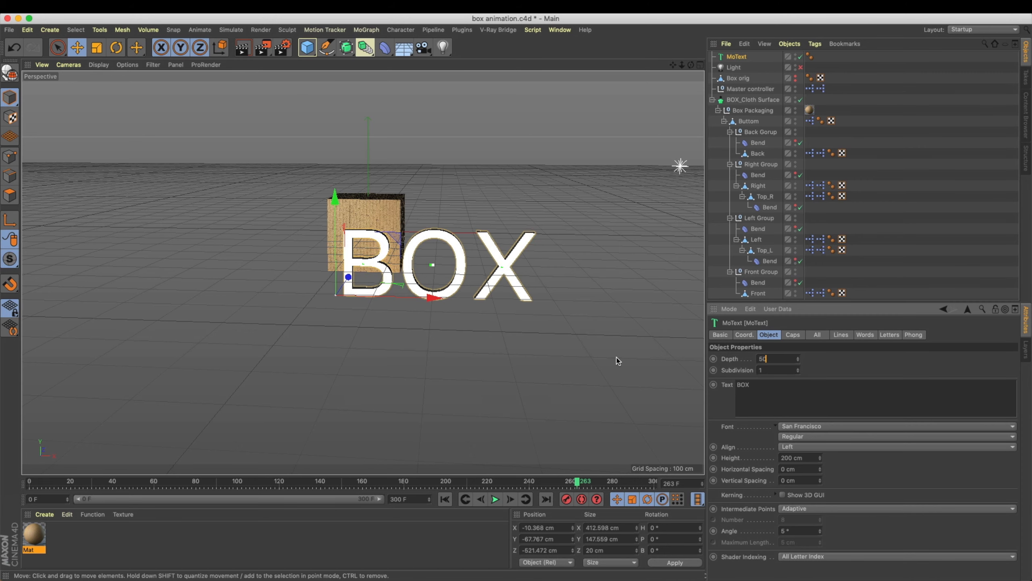
text(50)
key(Return)
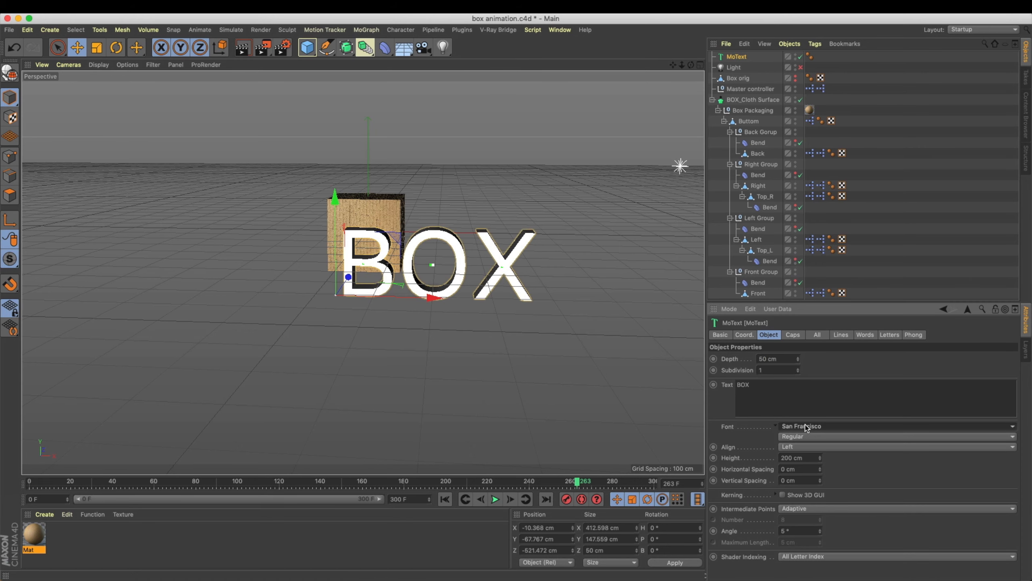
Change the BOX text's font to Helvetica Neue in the Bold style.
click(827, 426)
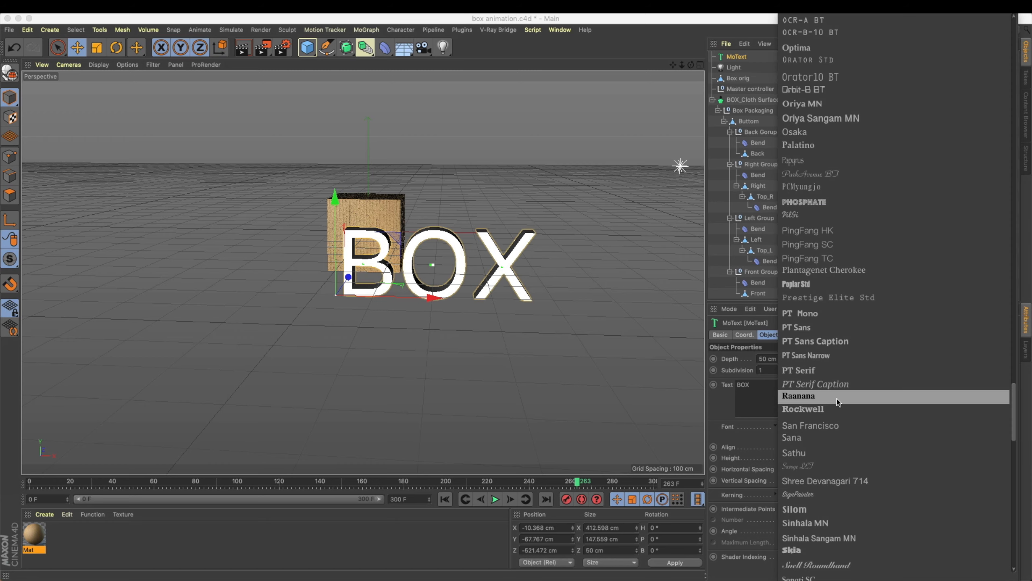
scroll(871, 196, up, 10)
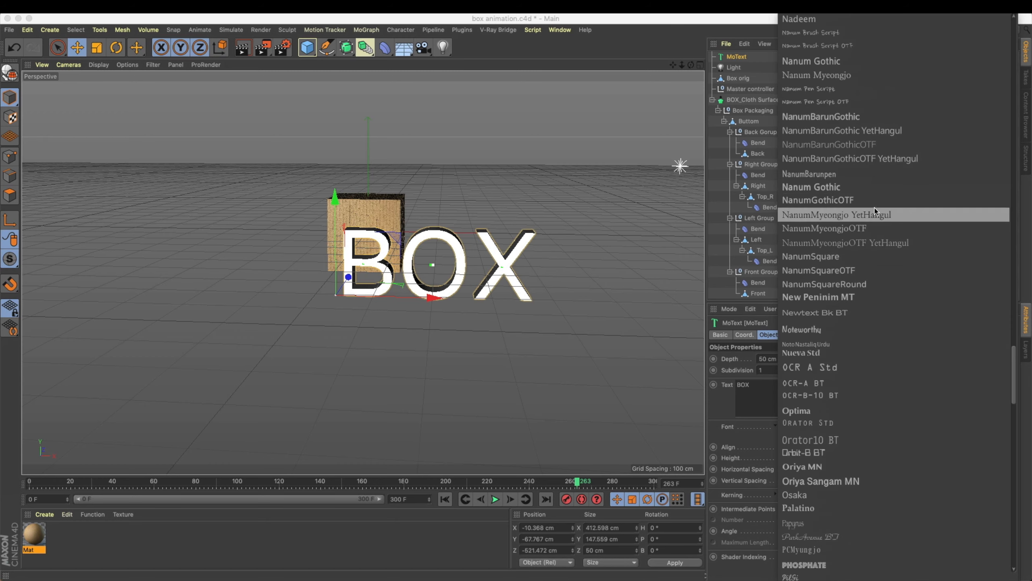
scroll(877, 210, up, 15)
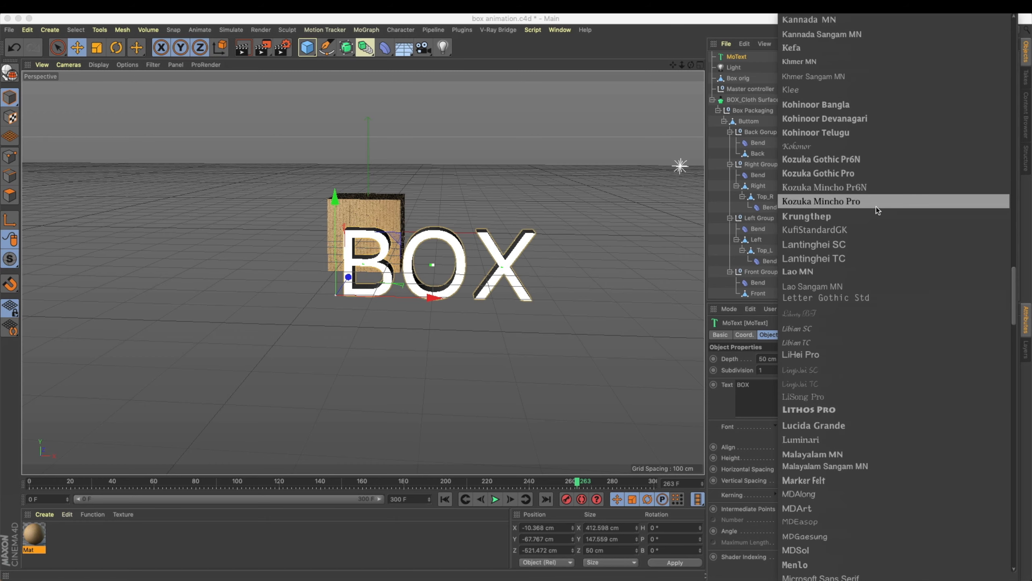
scroll(876, 209, up, 20)
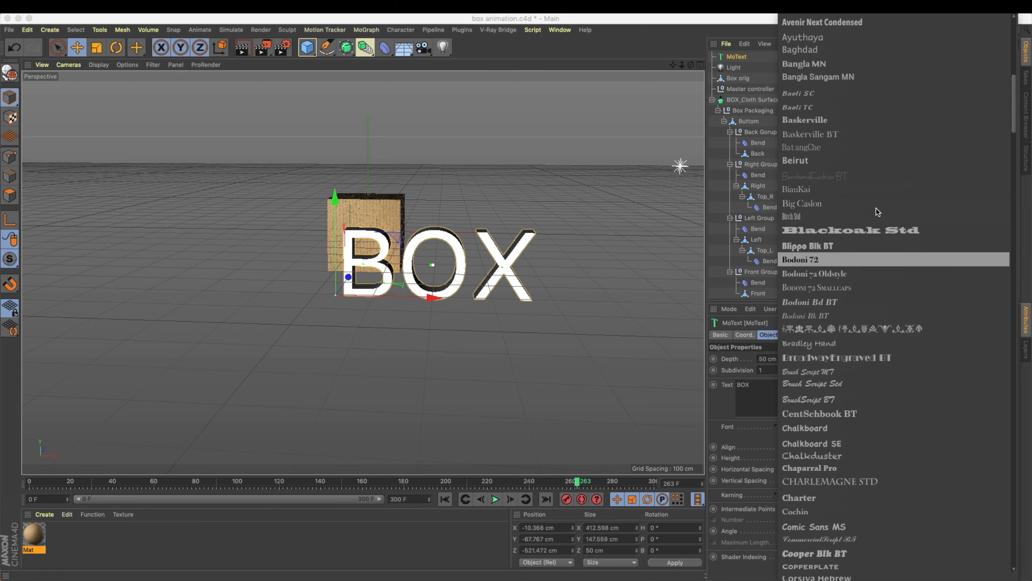
scroll(877, 210, down, 20)
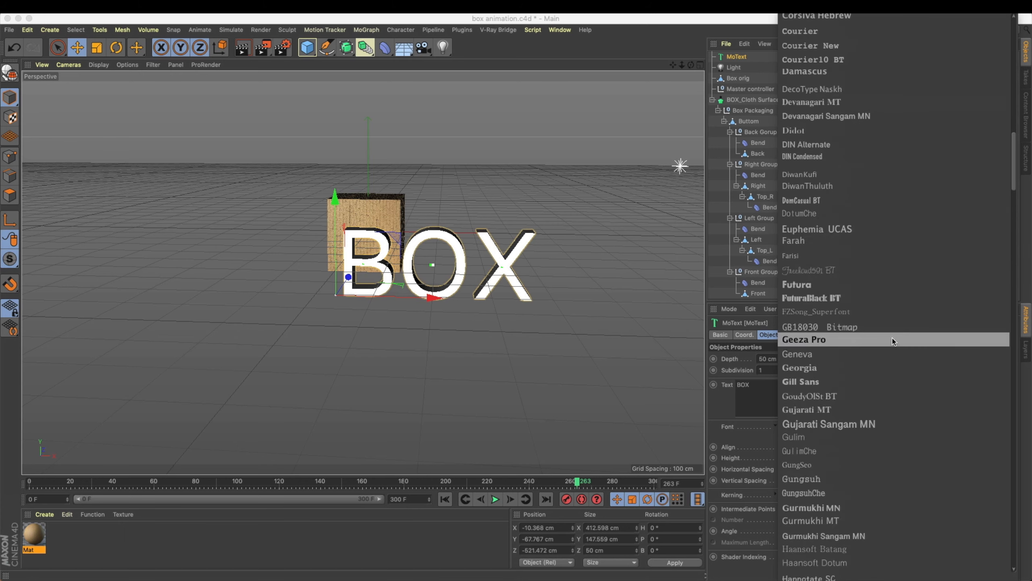
scroll(906, 353, up, 10)
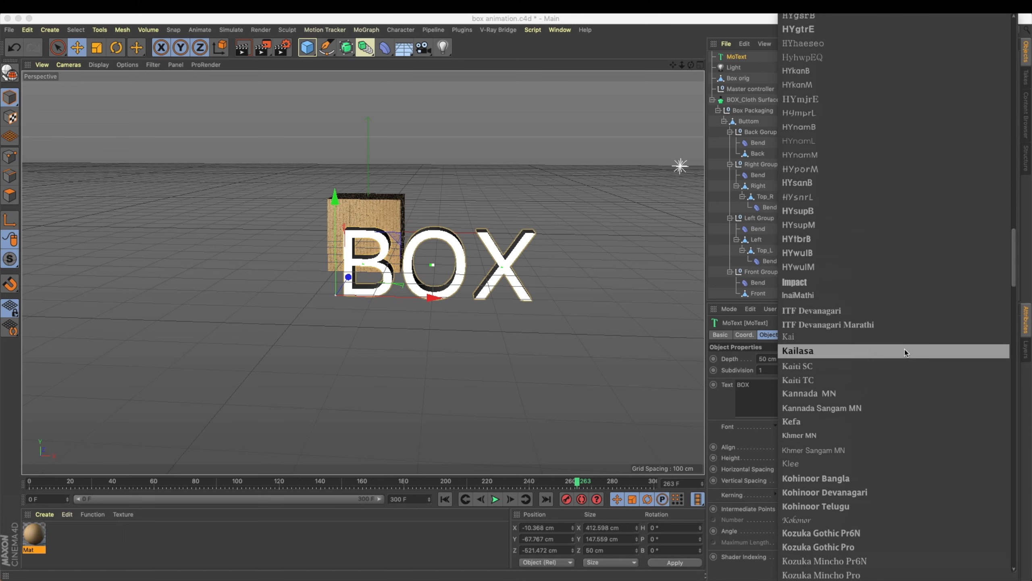
drag(1017, 256, 1016, 209)
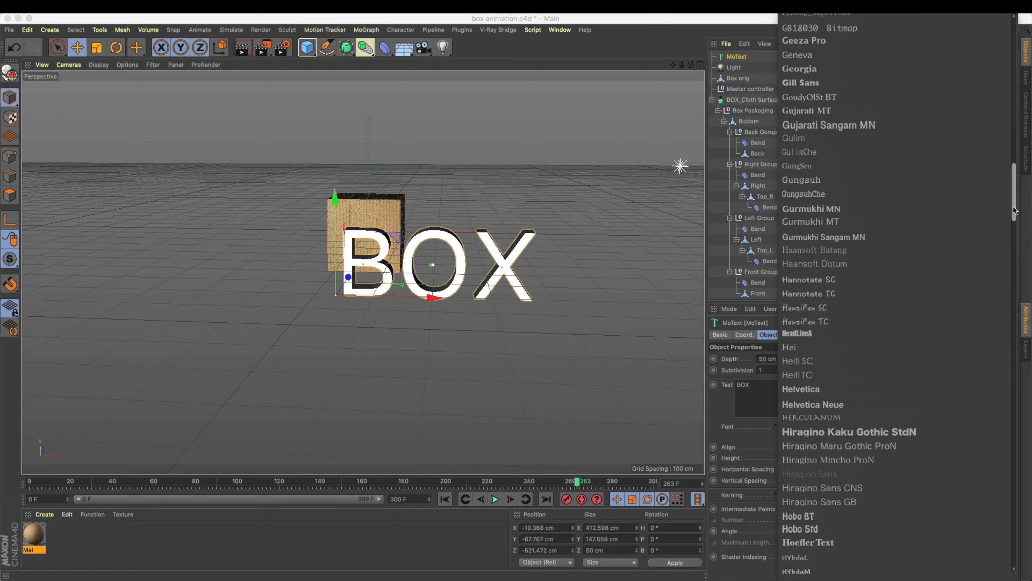
click(870, 406)
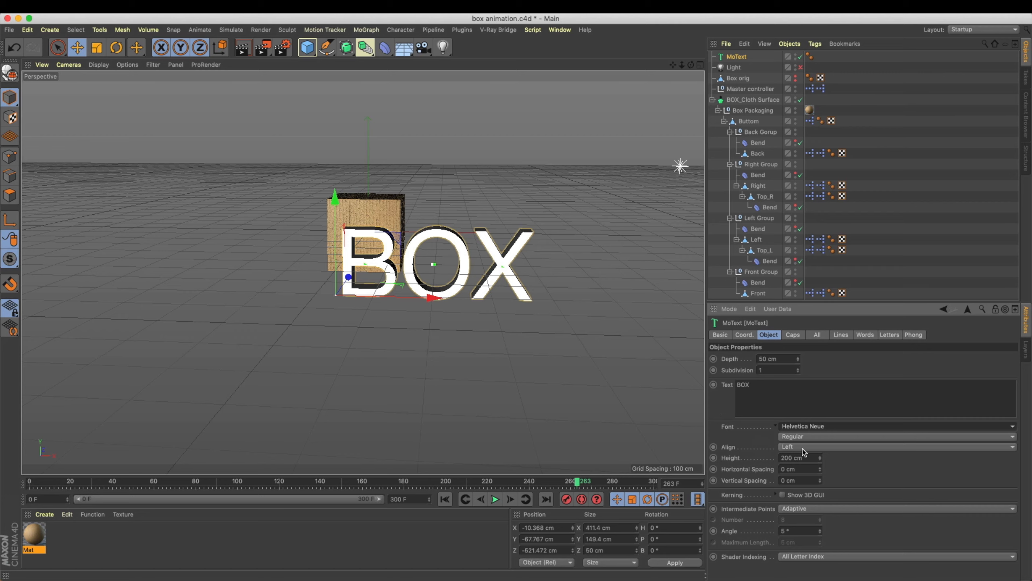
click(803, 436)
click(787, 396)
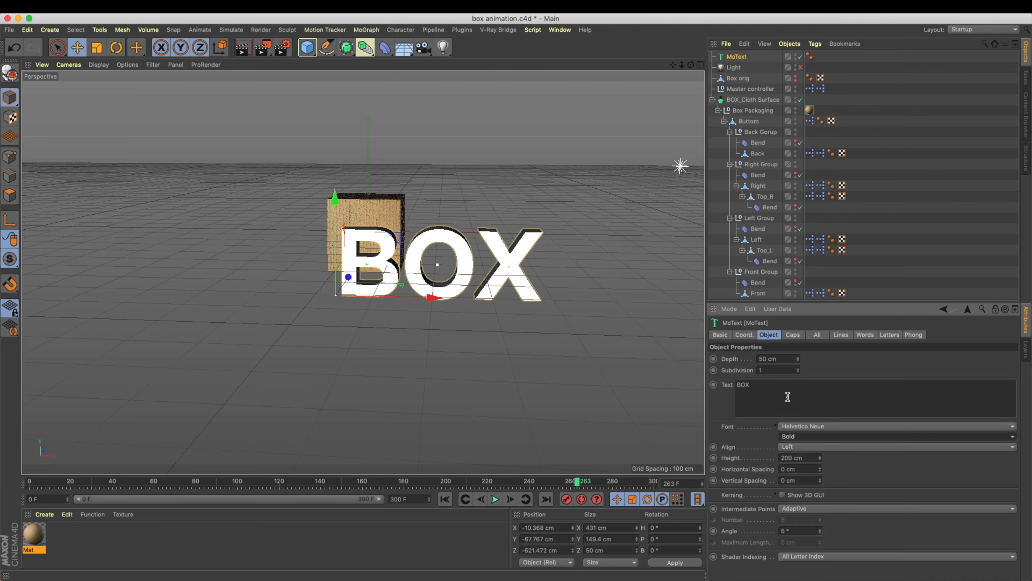
Enlarge the BOX text to a height of about 491 cm.
drag(820, 460, 821, 341)
alt+middle_drag(406, 294, 300, 361)
alt+drag(300, 363, 358, 376)
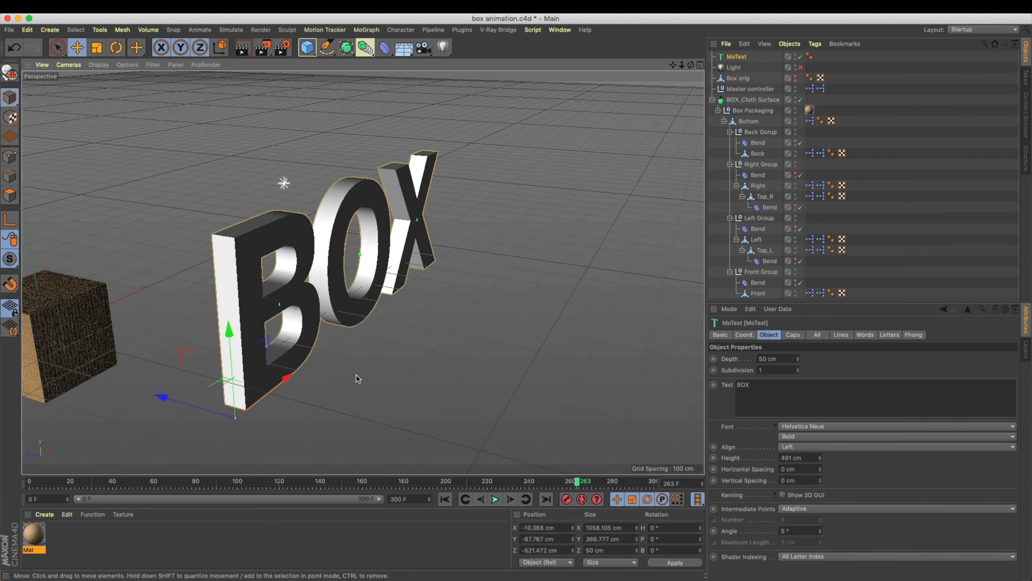
Set the BOX text's extrusion depth to 100 cm.
click(798, 357)
drag(799, 360, 799, 334)
click(784, 359)
text(100)
key(Return)
Rename the MoText object as BOX_MoText.
alt+drag(350, 208, 232, 210)
alt+middle_drag(257, 244, 259, 273)
alt+drag(257, 273, 425, 281)
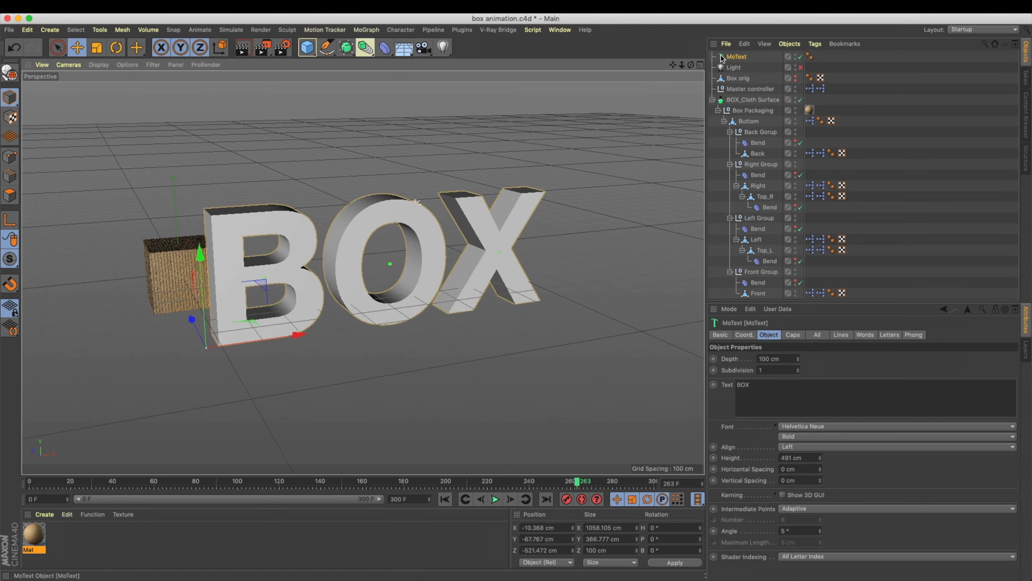
double_click(739, 56)
click(730, 56)
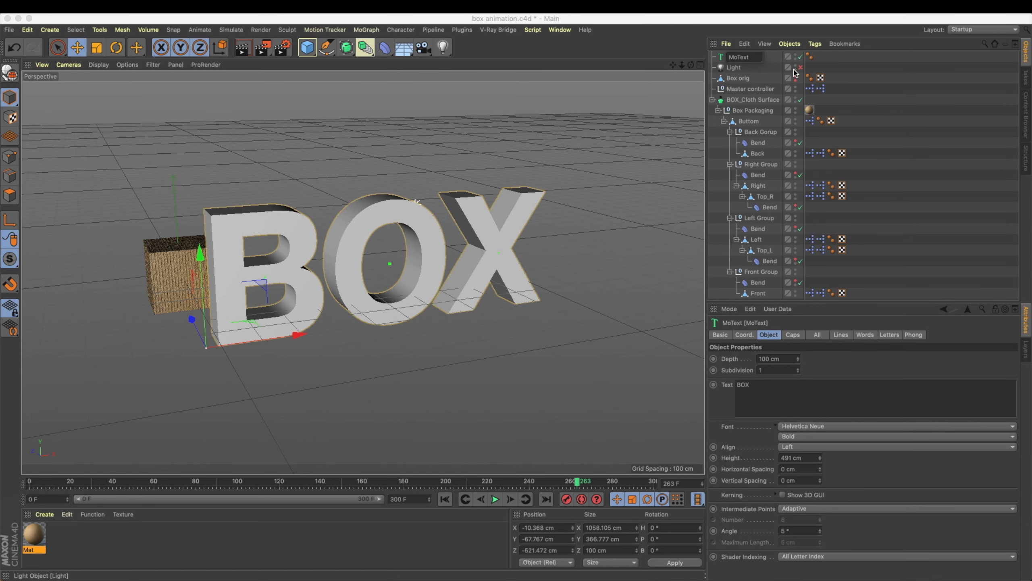
text(BOX_)
key(Return)
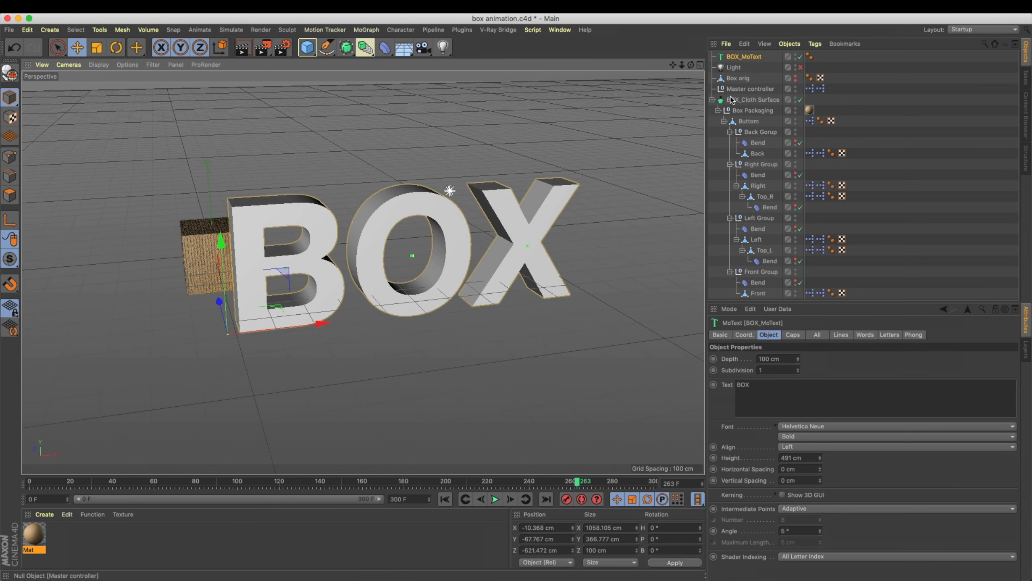
Collapse the BOX_Cloth Surface hierarchy and reorder the objects so that Master controller sits below it.
click(712, 99)
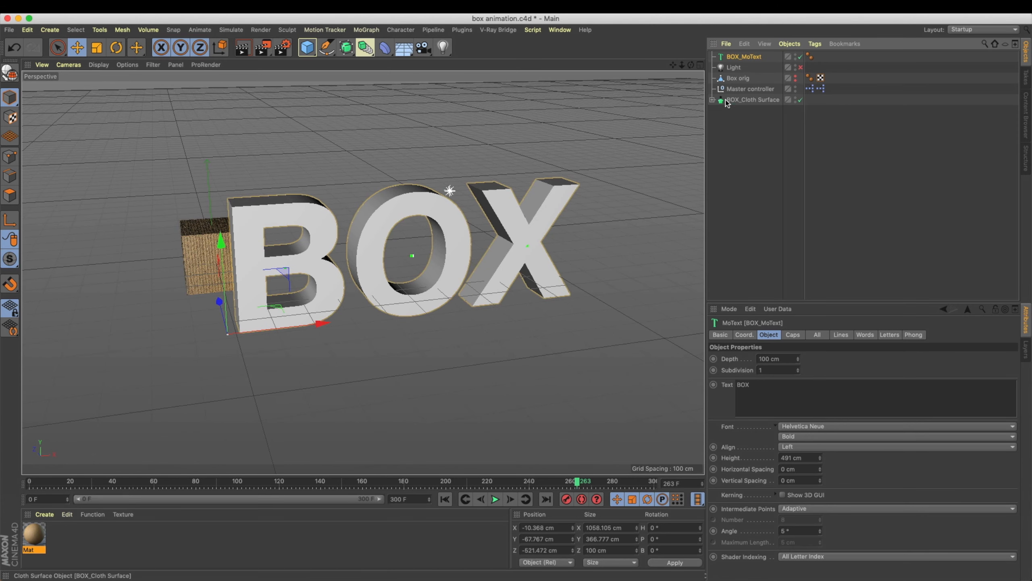
click(748, 92)
drag(748, 97, 752, 181)
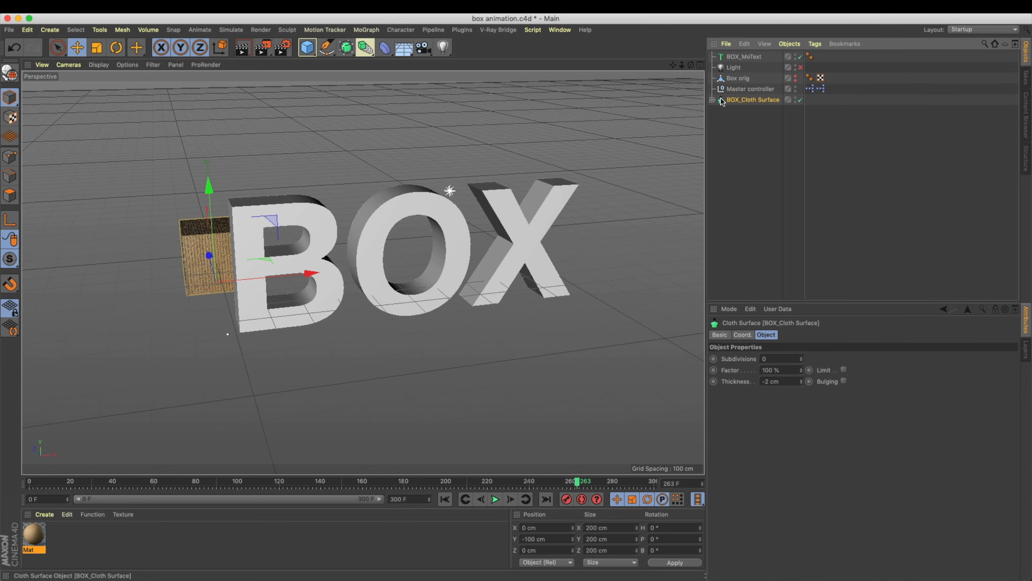
click(752, 181)
Add a MoGraph Cloner object to the scene.
alt+drag(438, 242, 401, 255)
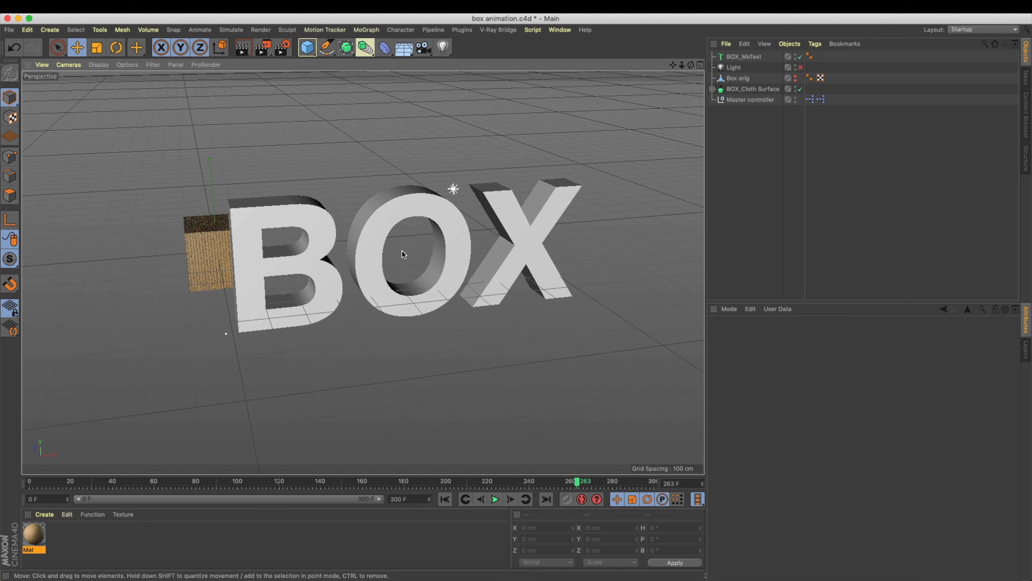
click(385, 245)
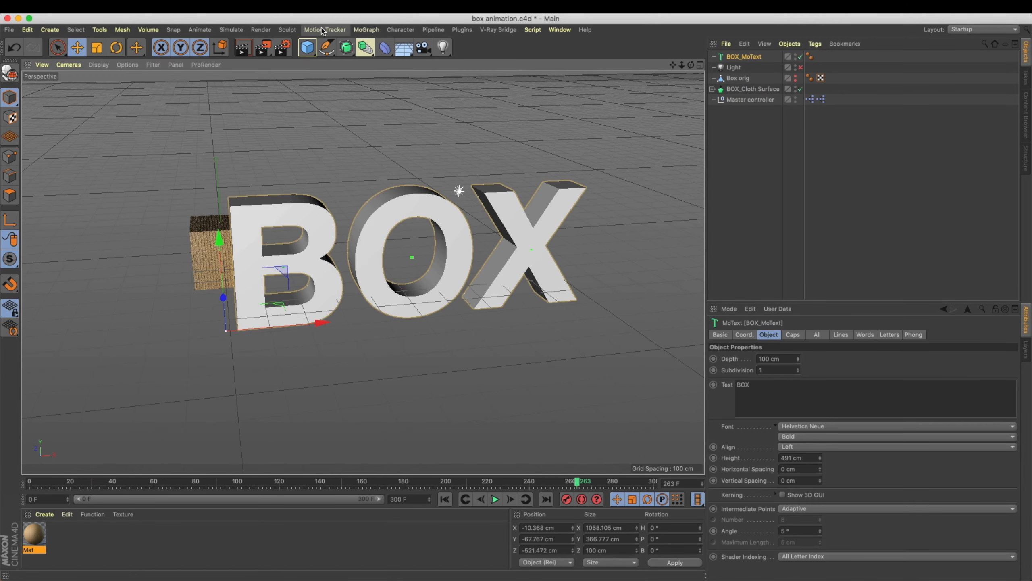
click(366, 30)
click(373, 151)
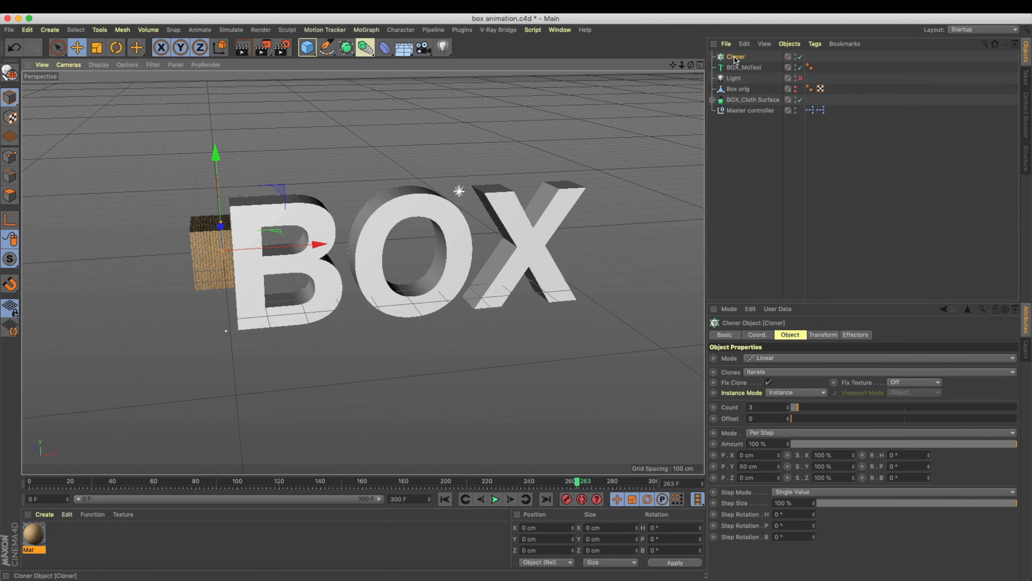
Rename the Cloner object as Box_Cloner.
click(746, 67)
double_click(741, 57)
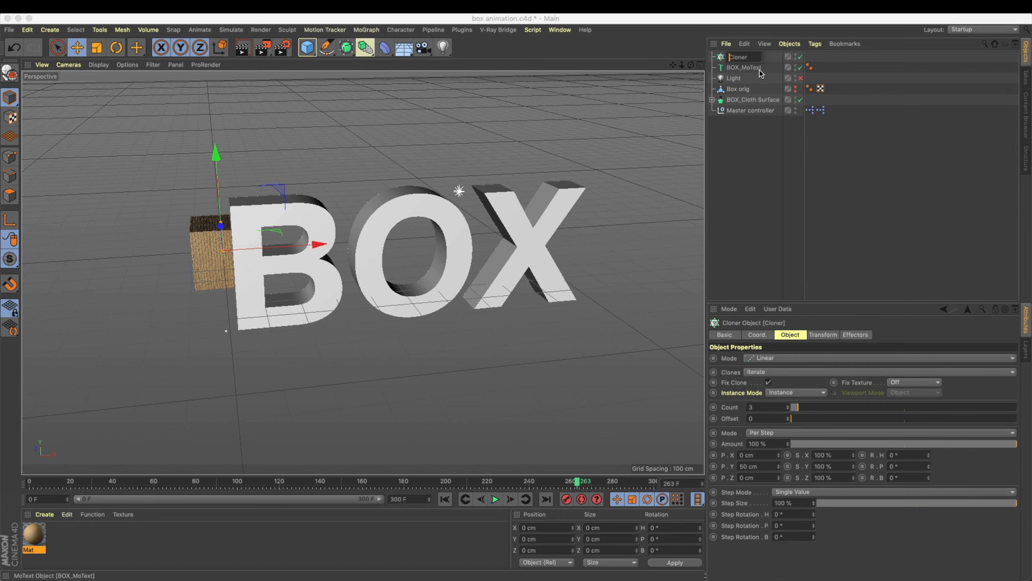
text(Box_)
key(Return)
Make BOX_Cloth Surface a child of Box_Cloner.
click(745, 100)
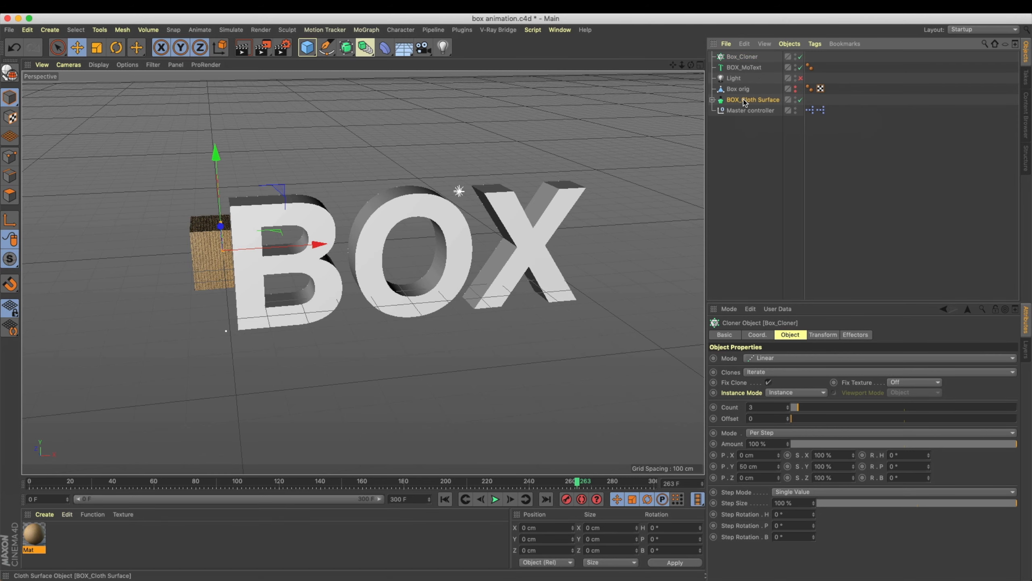
click(713, 100)
click(712, 100)
drag(729, 100, 733, 58)
Set the cloning mode of Box_Cloner to Object and save the project.
click(742, 57)
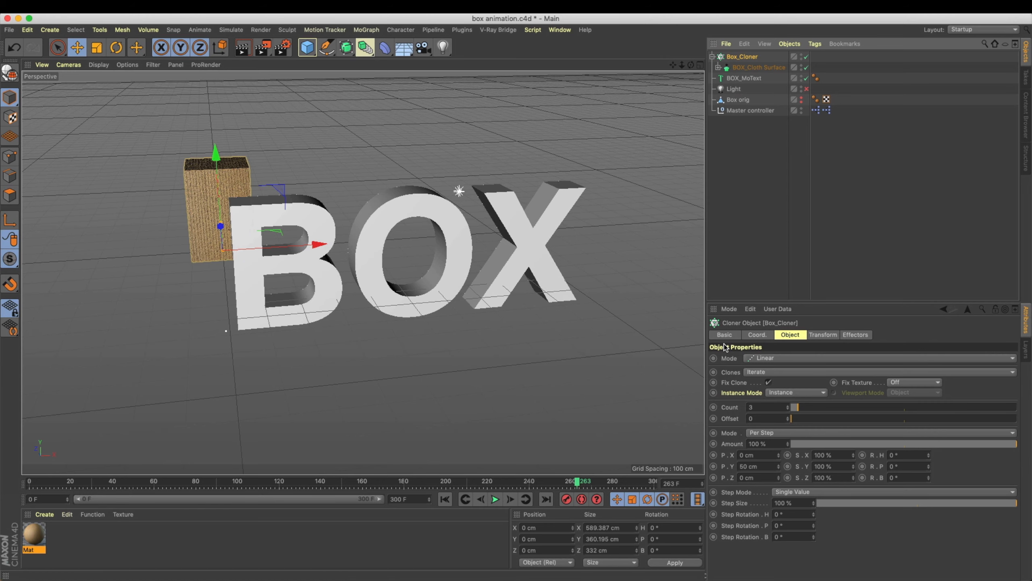
click(764, 358)
click(764, 358)
click(770, 358)
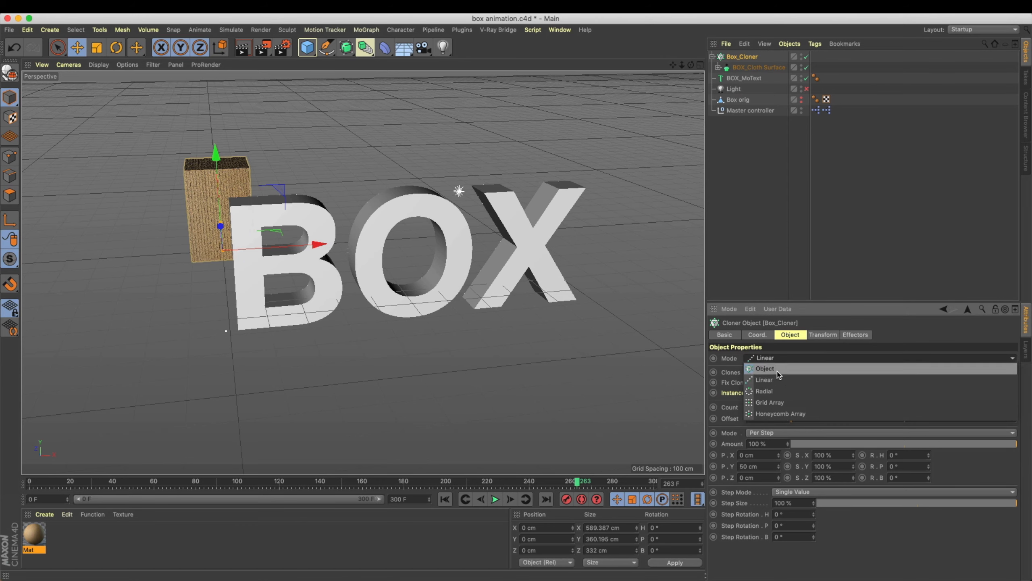
click(765, 368)
alt+drag(510, 337, 448, 214)
alt+middle_drag(441, 254, 457, 242)
key(super+s)
Add a Connect object to the scene and make BOX_MoText its child.
click(748, 80)
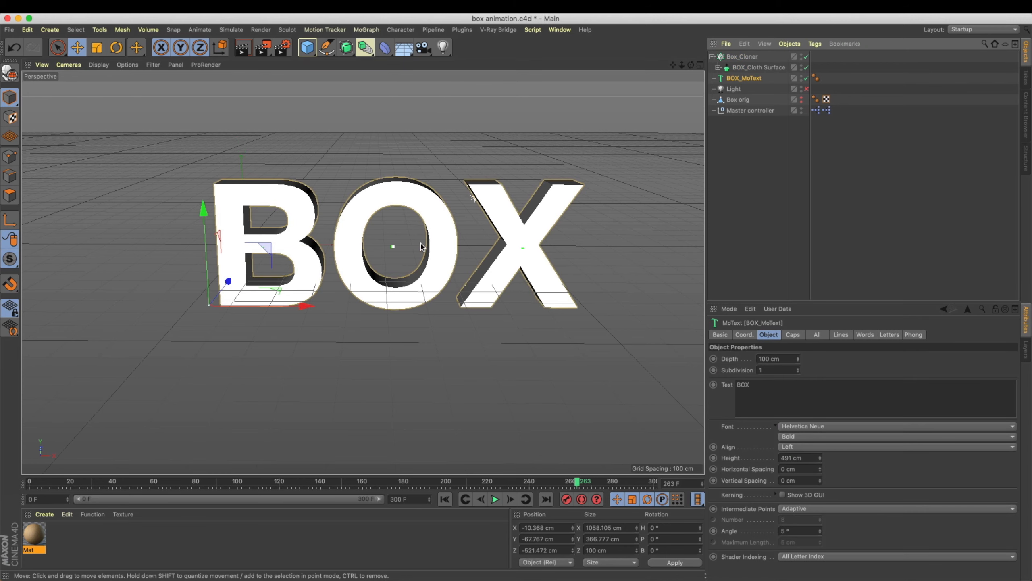
alt+drag(422, 246, 455, 249)
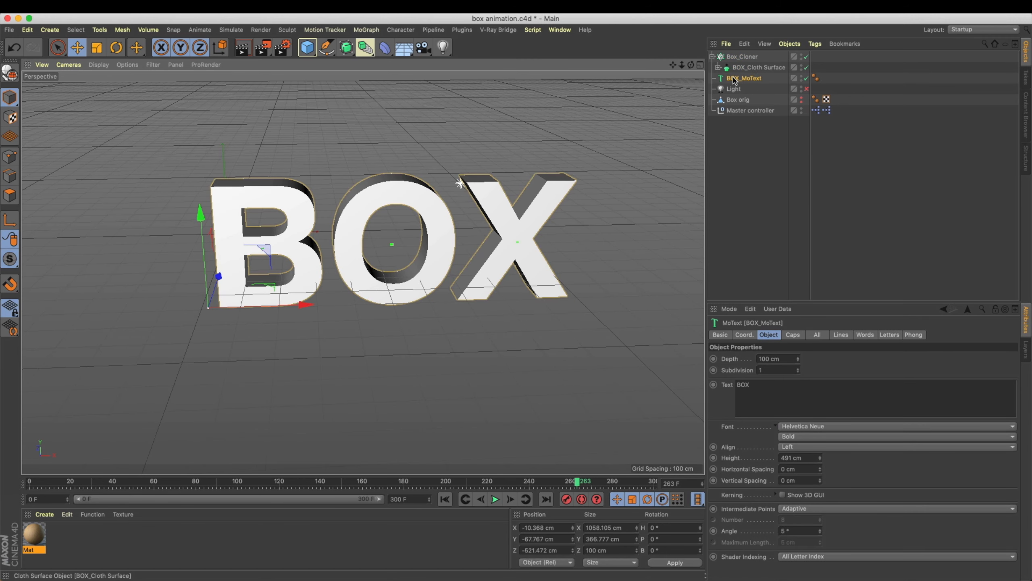
click(758, 67)
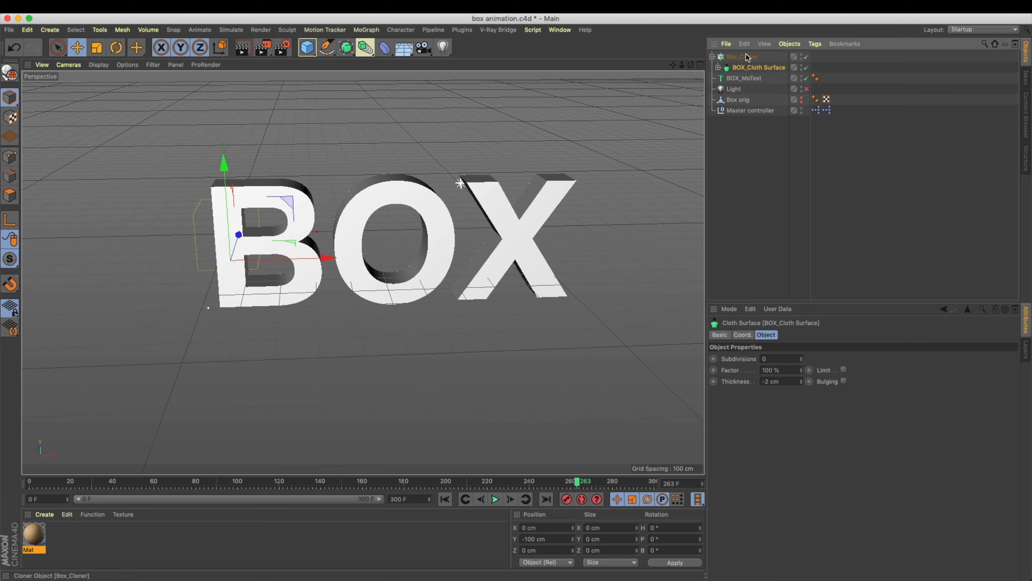
key(Up)
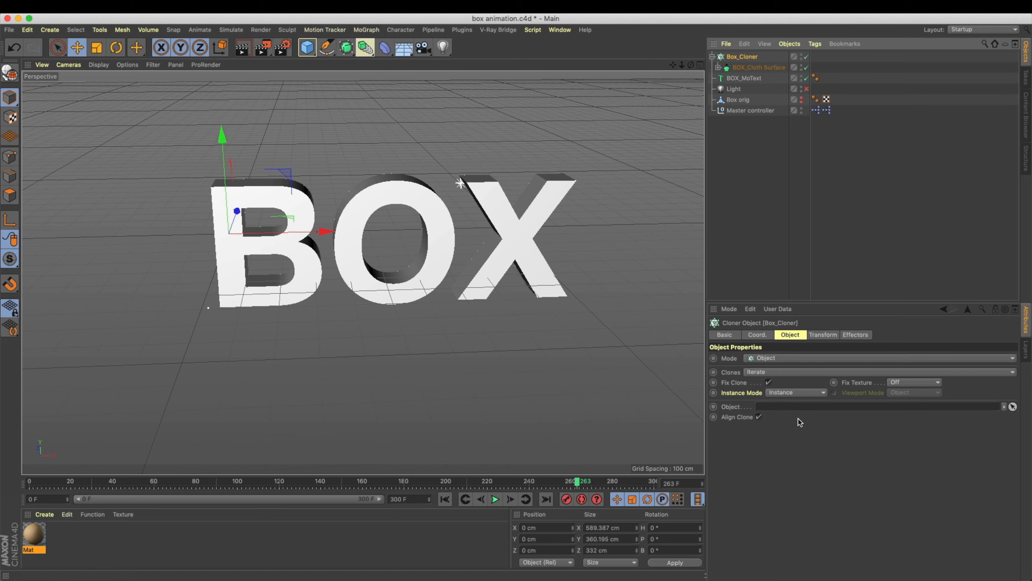
click(369, 54)
click(511, 82)
drag(736, 57, 733, 81)
Rename the Connect object as BOX_Connect.
double_click(740, 79)
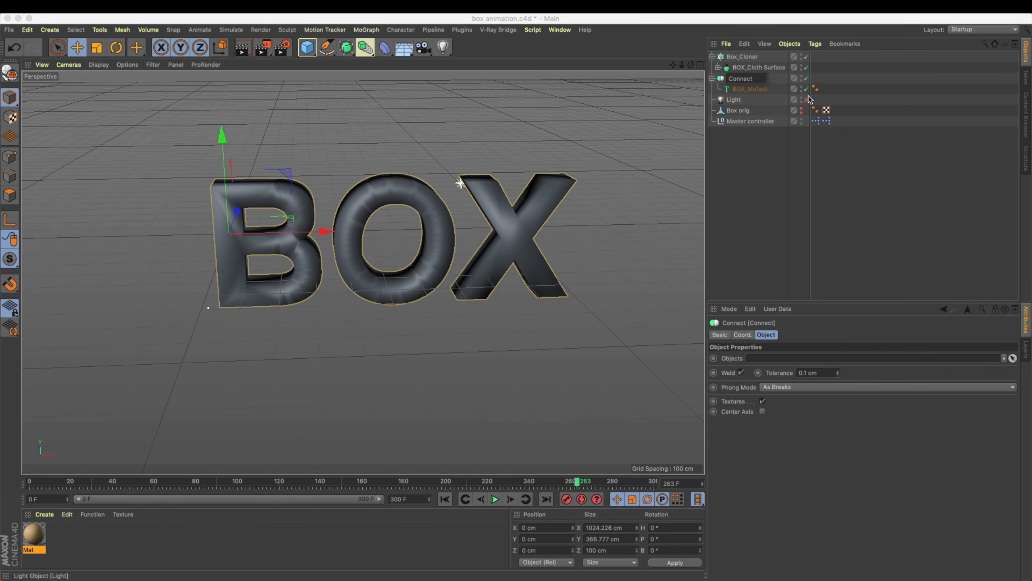
key(BackSpace)
key(BackSpace)
text(OX_)
key(Return)
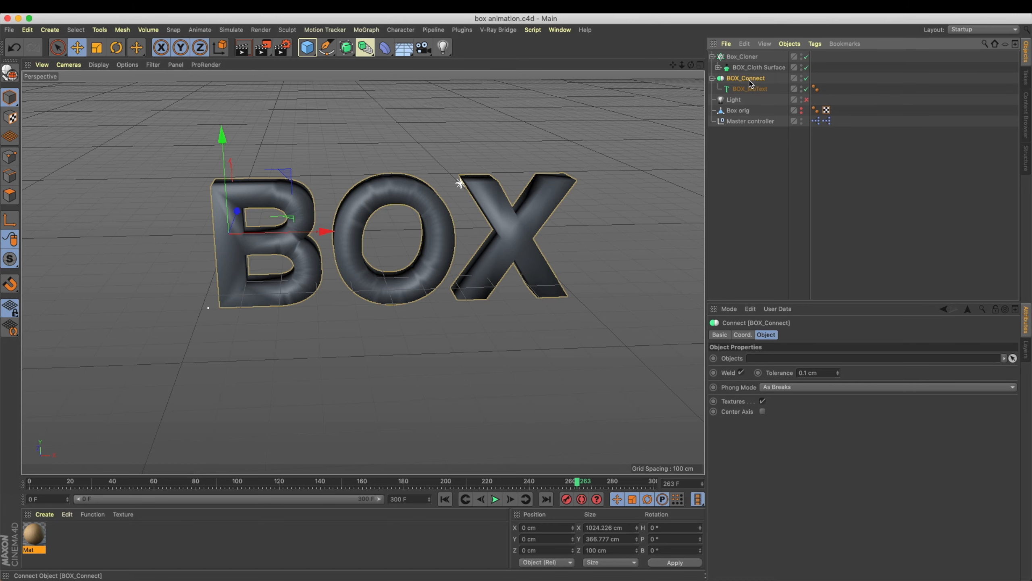
Assign BOX_Connect as the object that Box_Cloner distributes its clones on.
click(742, 57)
drag(757, 67, 780, 408)
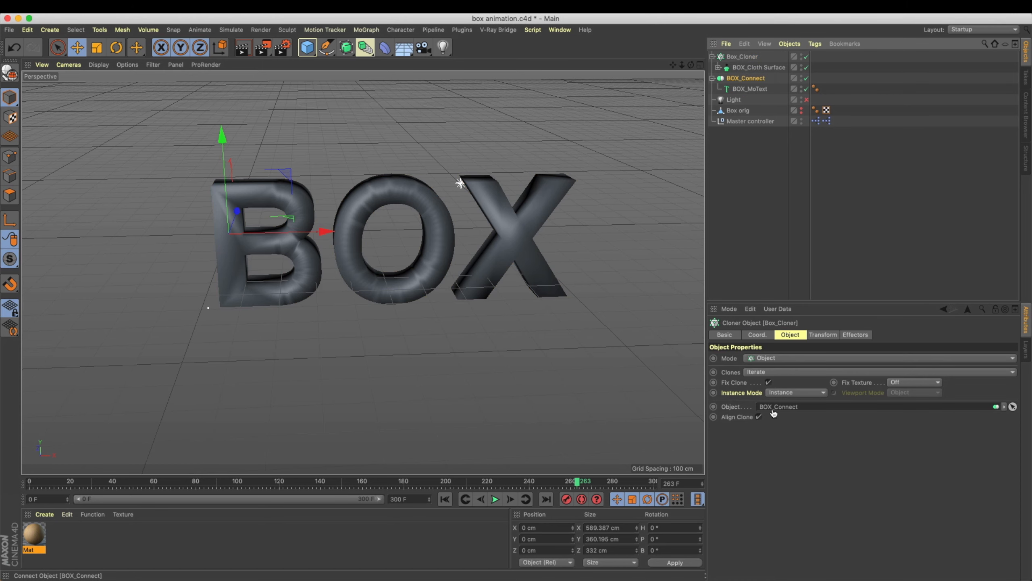
drag(751, 89, 788, 408)
drag(746, 78, 783, 108)
drag(767, 406, 768, 405)
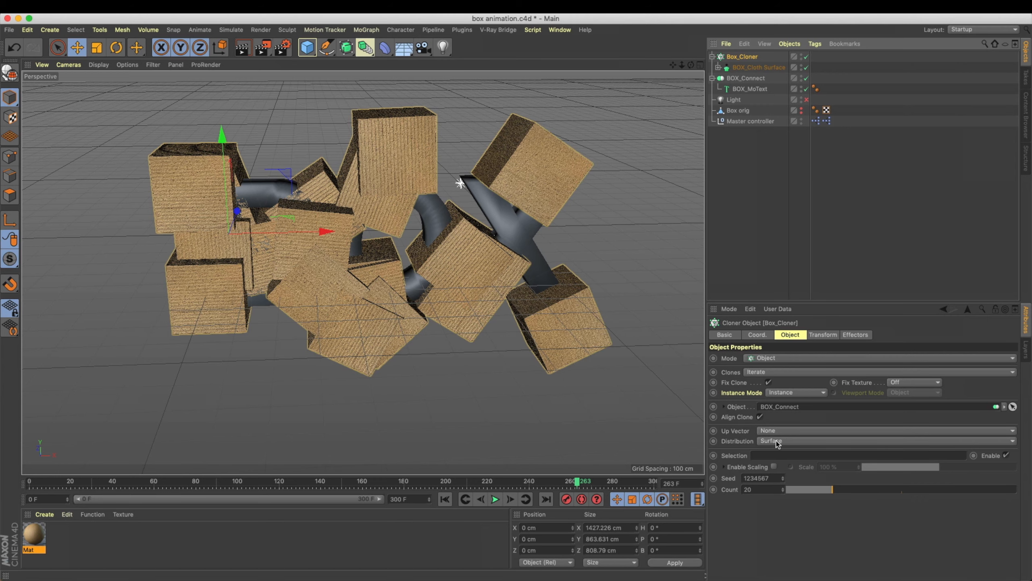
Set Box_Cloner's distribution to Volume with a count of 100 clones.
click(777, 441)
click(795, 491)
drag(824, 473, 1016, 467)
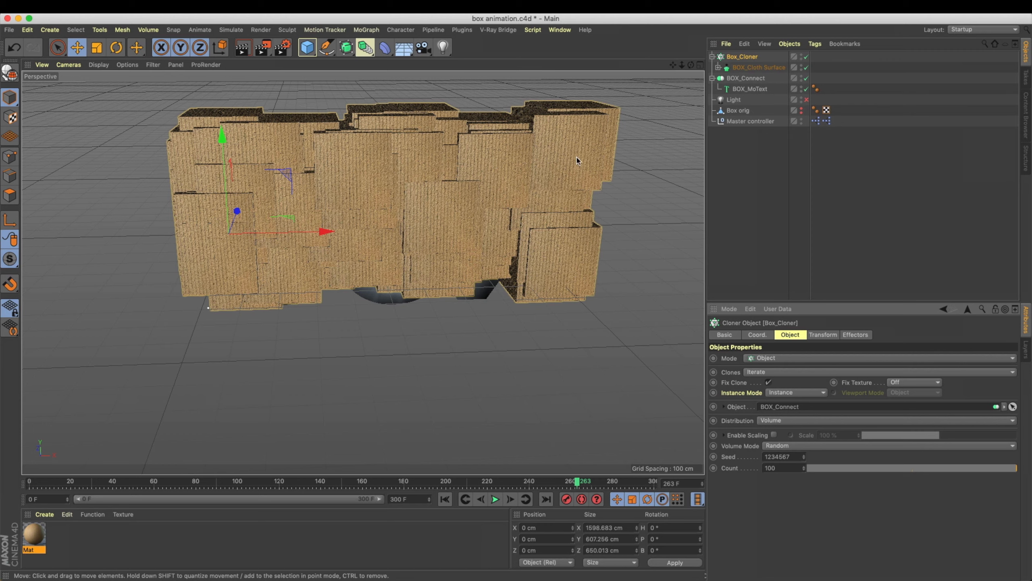
alt+middle_drag(533, 160, 562, 171)
Scale the clones of Box_Cloner to 0.3 on the X, Y and Z axes.
click(823, 334)
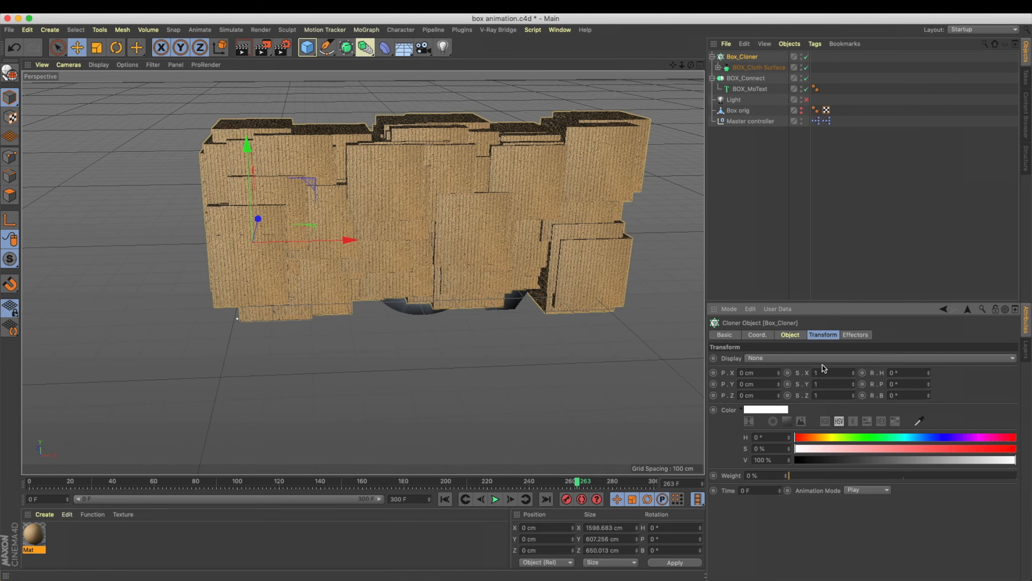
text(0.3)
key(Tab)
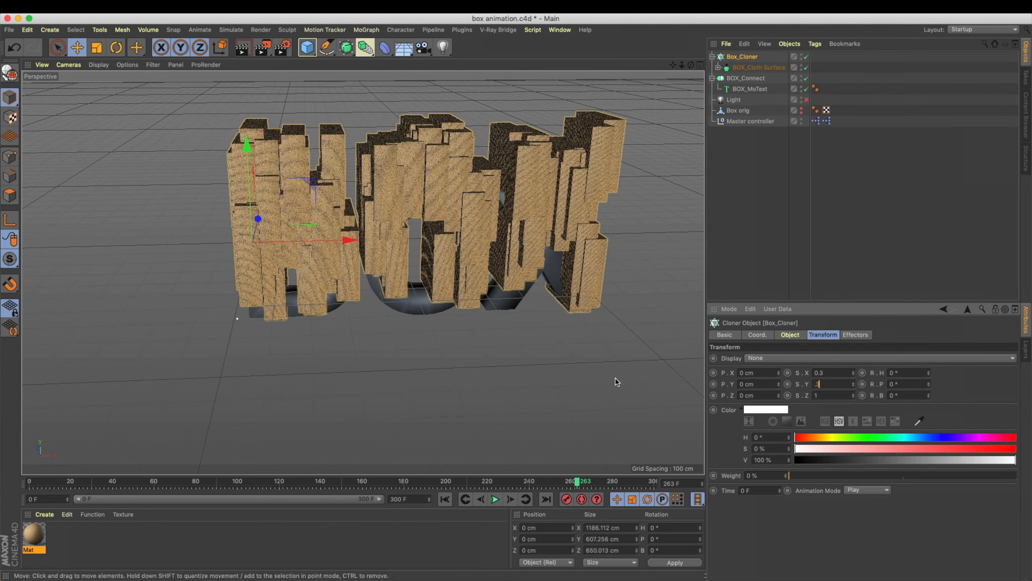
text(0.3)
key(Tab)
text(0.3)
key(Return)
alt+drag(351, 188, 274, 156)
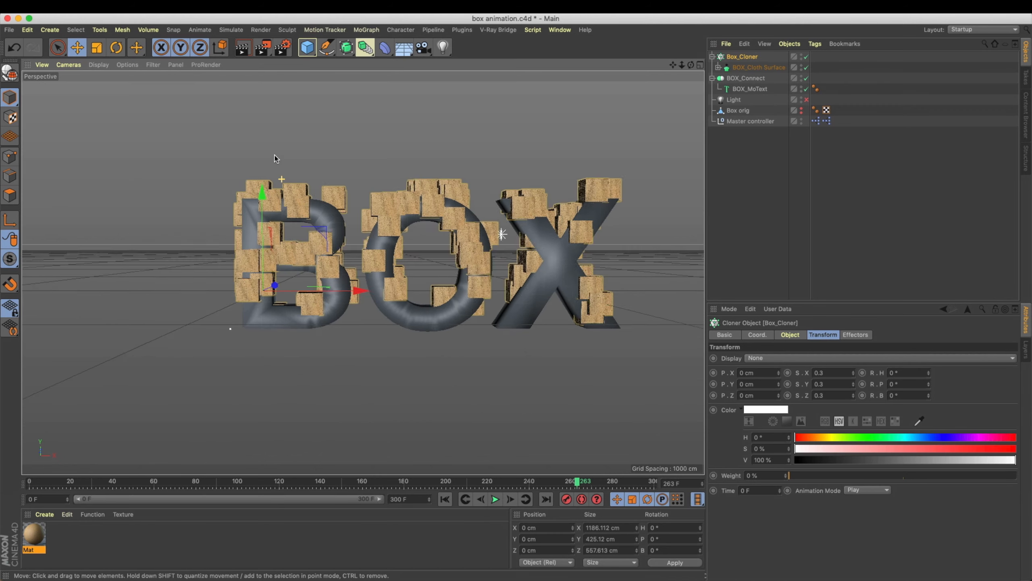
alt+right_drag(274, 157, 350, 160)
alt+drag(350, 160, 411, 177)
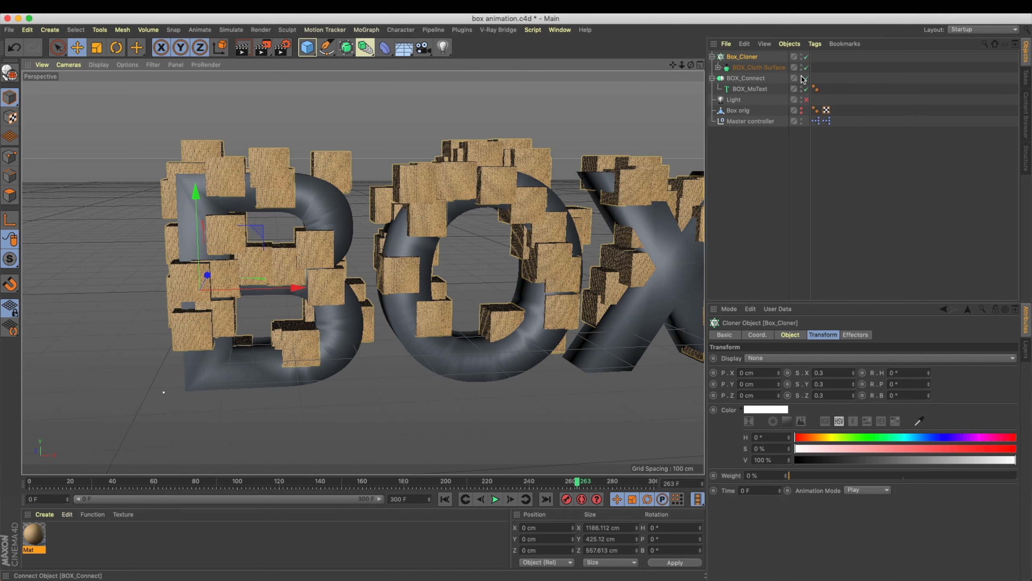
Hide BOX_Connect and collapse its hierarchy so that only the cloned boxes are displayed.
click(802, 77)
click(712, 78)
alt+drag(524, 195, 459, 188)
alt+right_drag(459, 188, 416, 197)
alt+drag(415, 197, 395, 179)
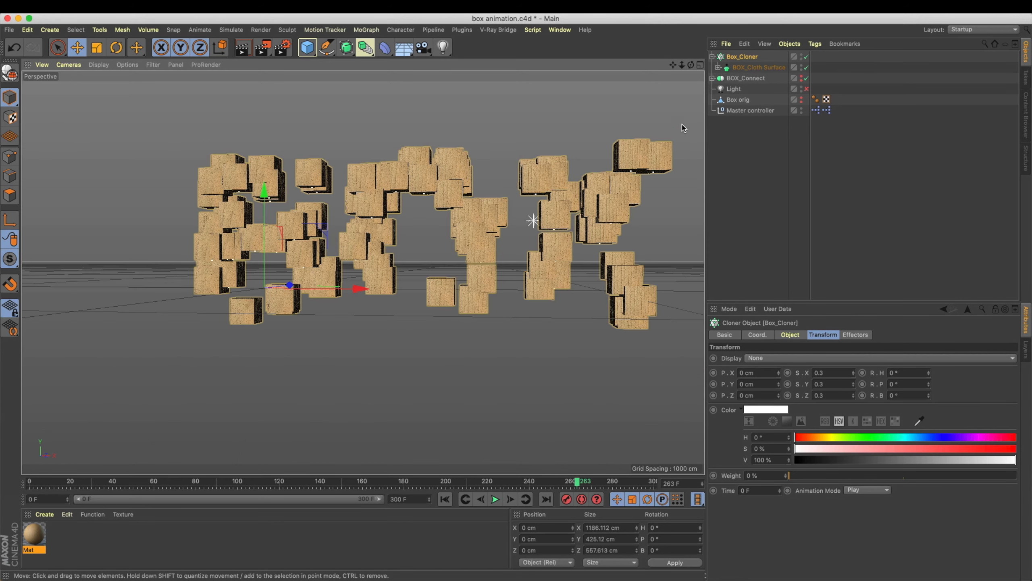
Raise Box_Cloner's random seed to 1234570 to vary how the boxes are spread over the letters.
click(747, 57)
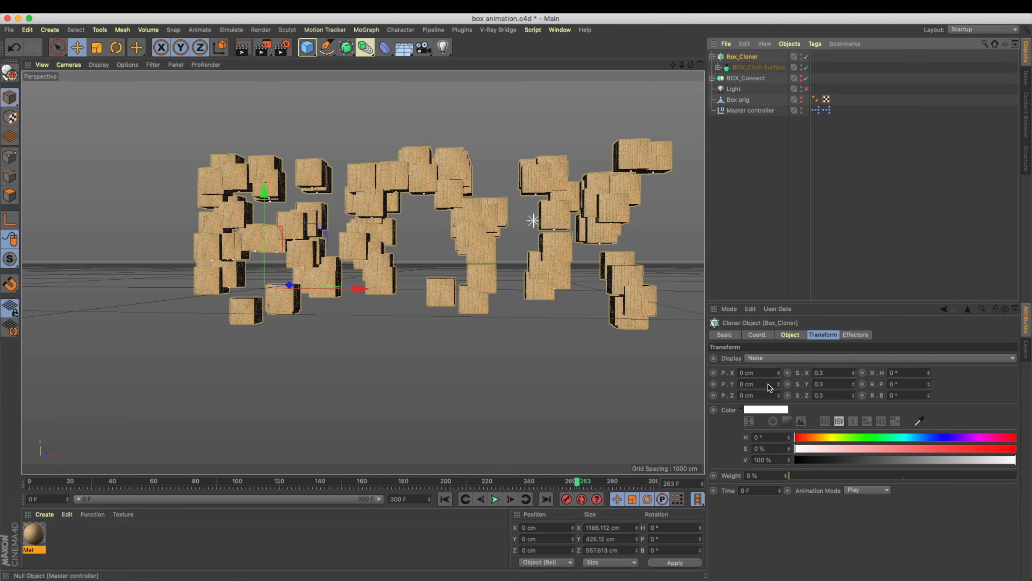
click(790, 334)
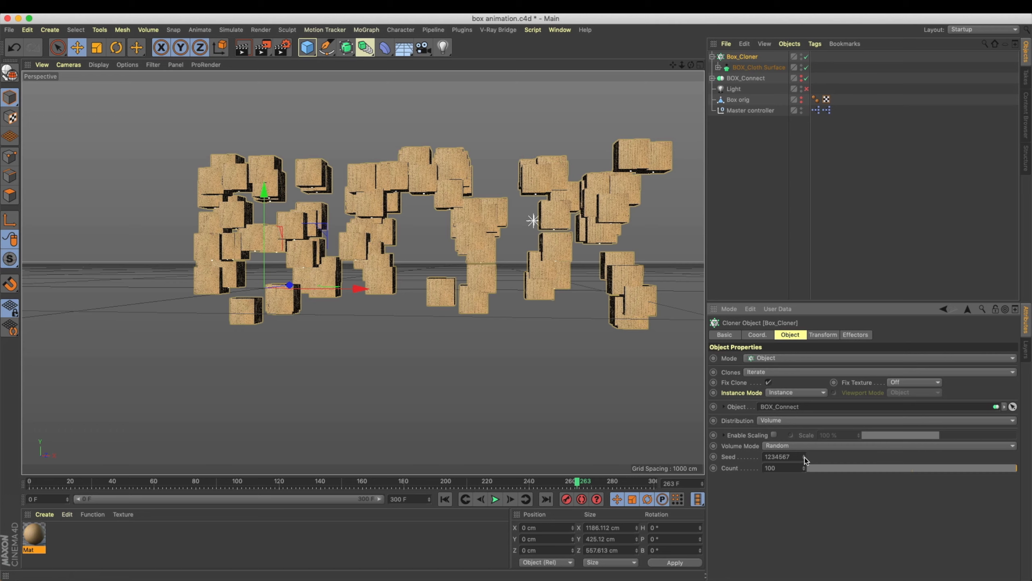
click(804, 455)
click(804, 455)
click(805, 455)
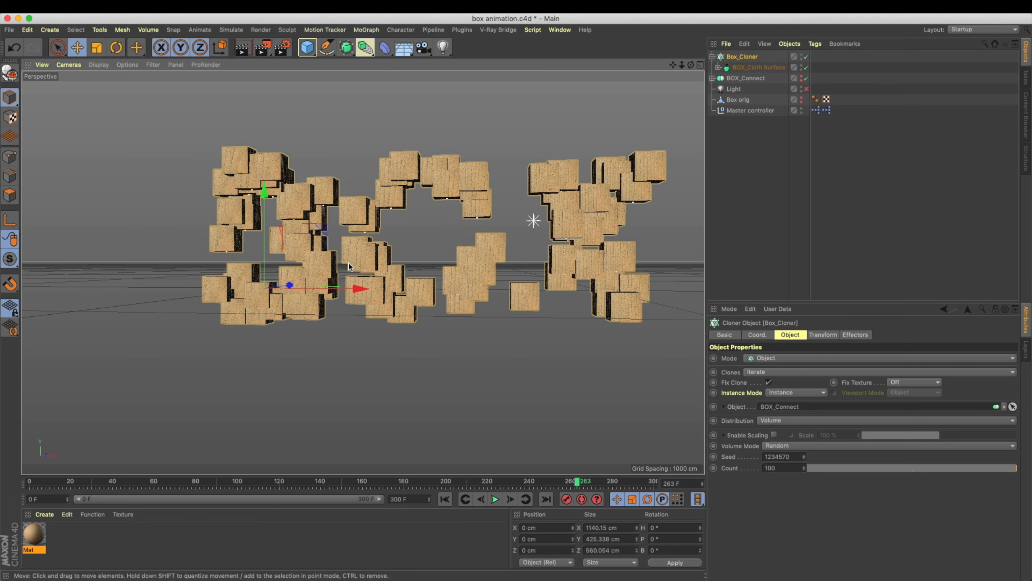
alt+drag(349, 267, 368, 272)
alt+middle_drag(639, 365, 650, 379)
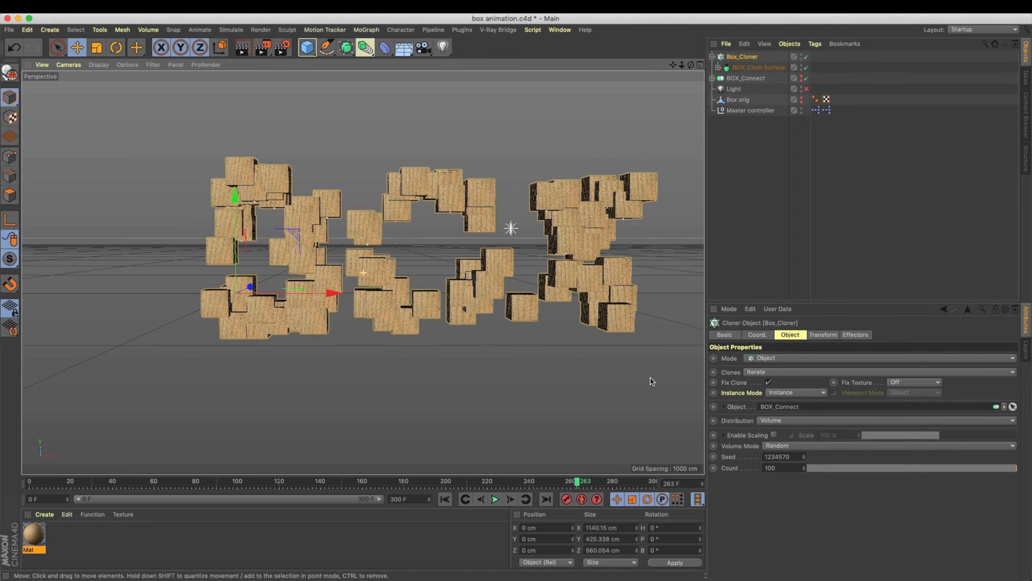
Set Box_Cloner's clone count to 150.
drag(781, 467, 603, 463)
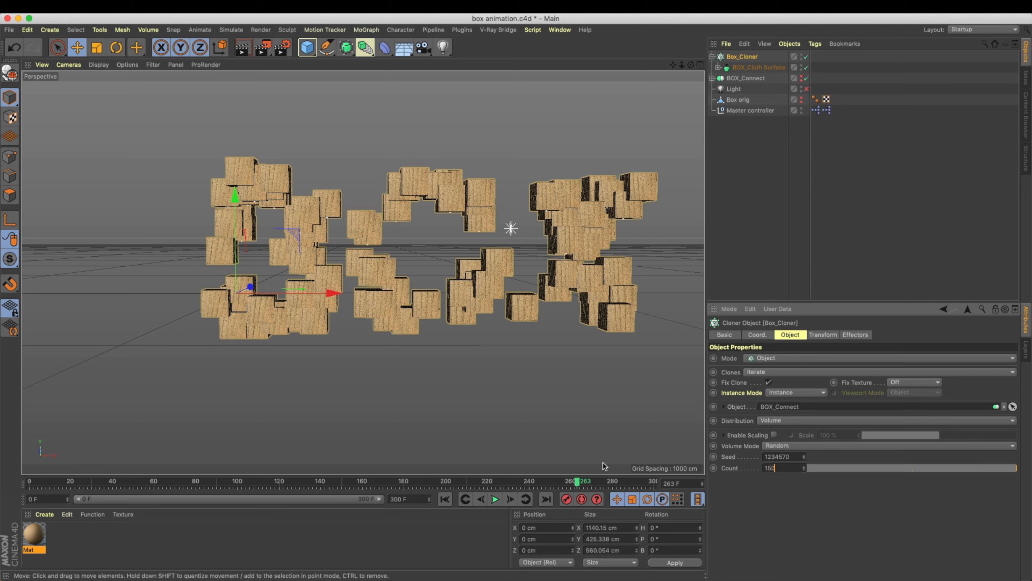
alt+middle_drag(459, 291, 466, 303)
mouse_move(432, 296)
alt+mouse_down()
mouse_move(461, 296)
mouse_move(419, 292)
alt+mouse_up()
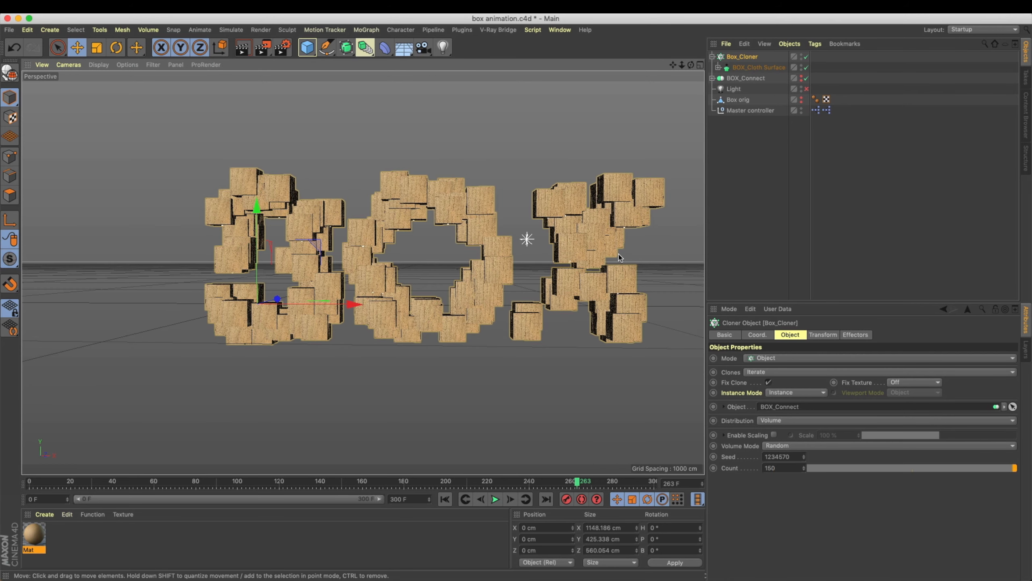
Lower Box_Cloner's random seed to 1234566.
click(805, 458)
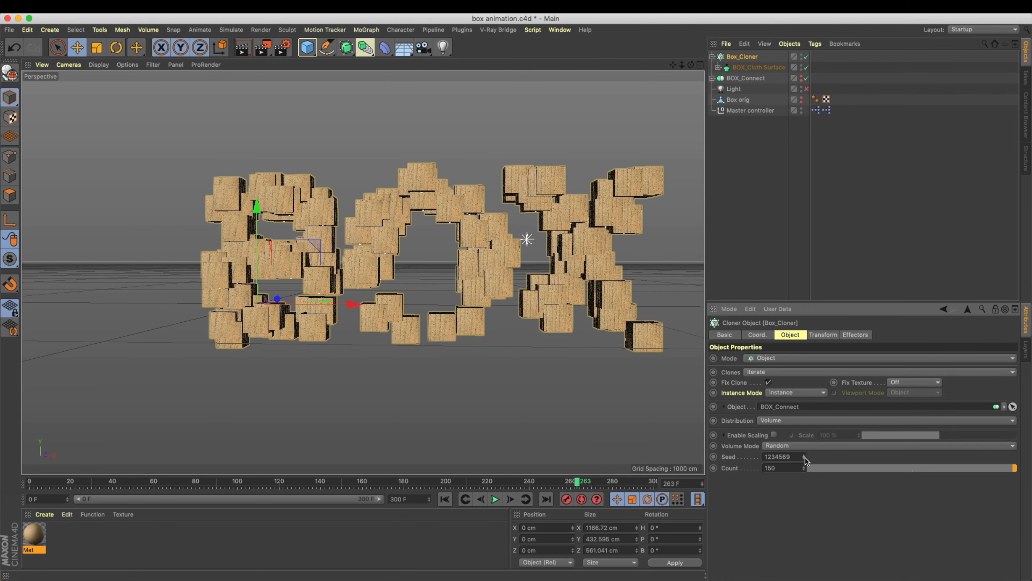
click(804, 459)
click(805, 459)
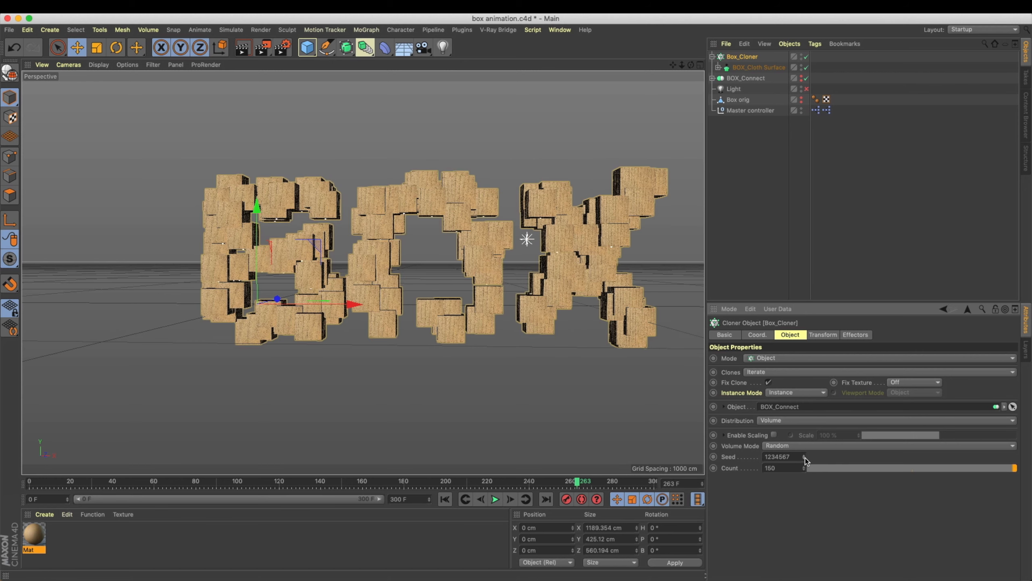
click(805, 459)
mouse_move(590, 408)
alt+mouse_down()
mouse_move(622, 414)
mouse_move(602, 416)
alt+mouse_up()
Scale the clones of Box_Cloner to 0.2 on the X, Y and Z axes.
click(741, 66)
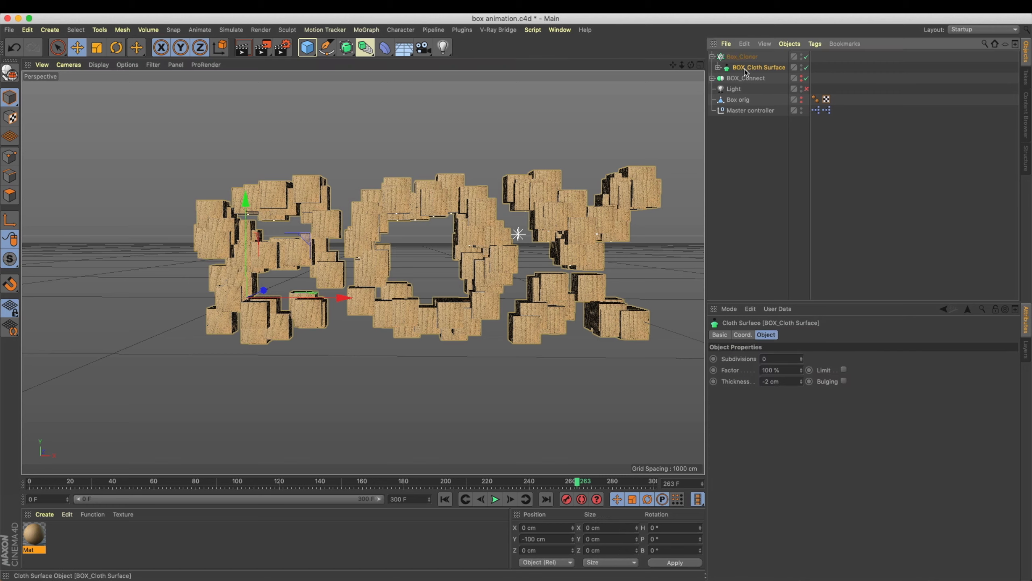
click(740, 57)
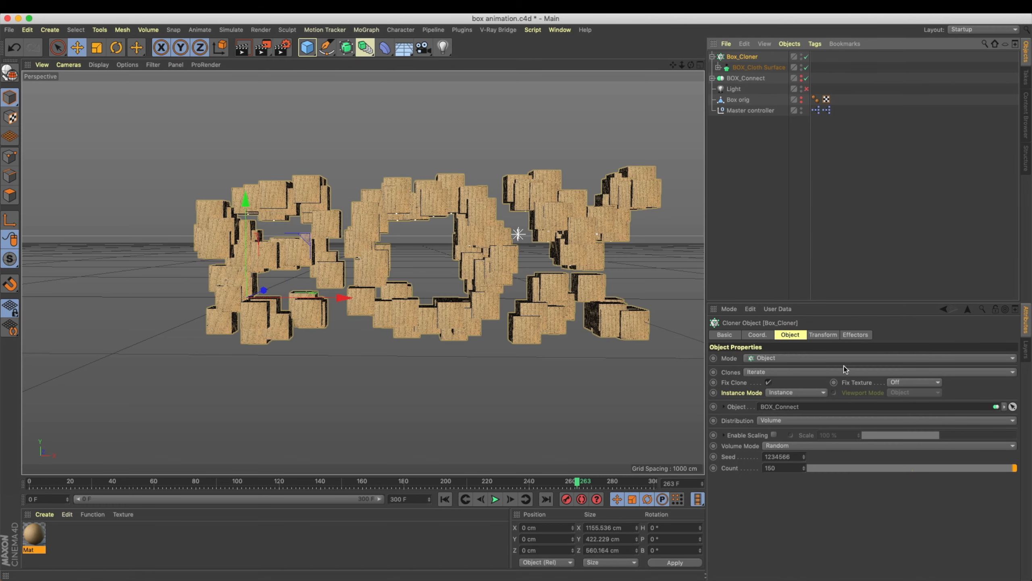
click(824, 334)
click(833, 372)
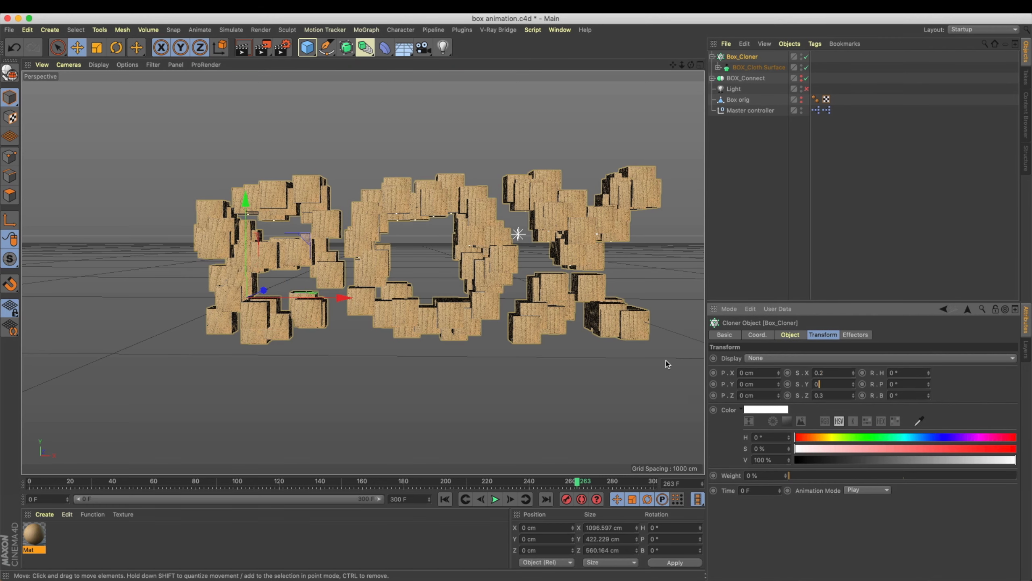
text(0.2)
key(Tab)
text(0.2)
key(Return)
alt+drag(305, 192, 327, 211)
Try the Surface volume mode for the clones of Box_Cloner.
click(747, 79)
click(747, 68)
click(743, 58)
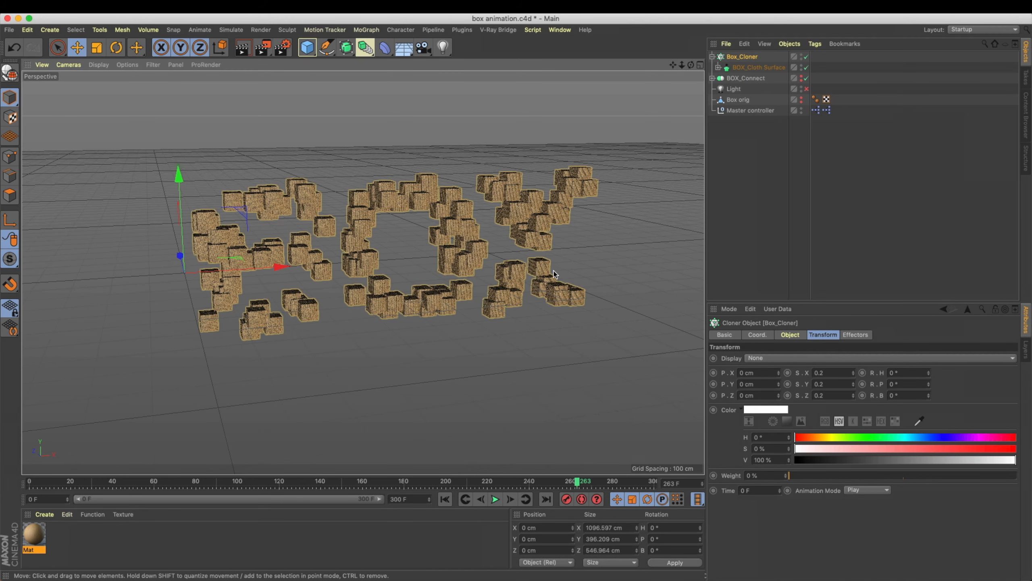
alt+drag(555, 274, 577, 273)
click(790, 334)
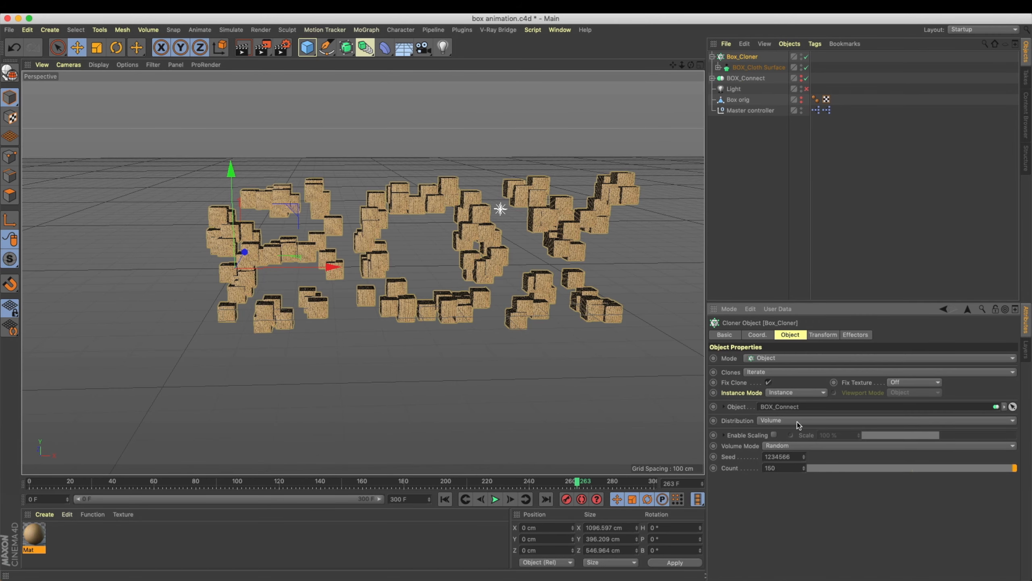
click(794, 445)
click(796, 467)
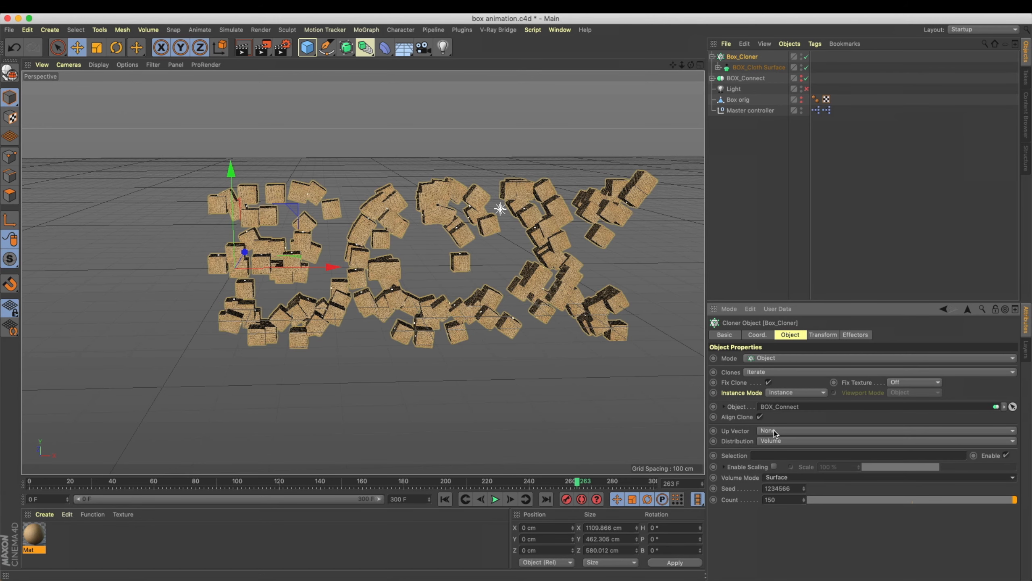
Try the Surface distribution for Box_Cloner and switch it back to Volume.
click(777, 441)
click(792, 486)
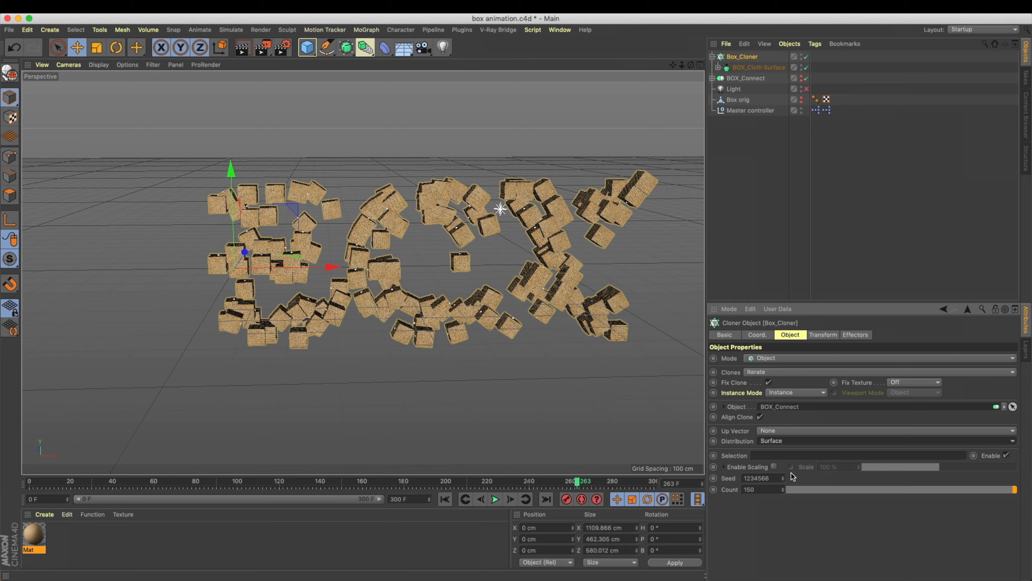
click(787, 442)
click(783, 497)
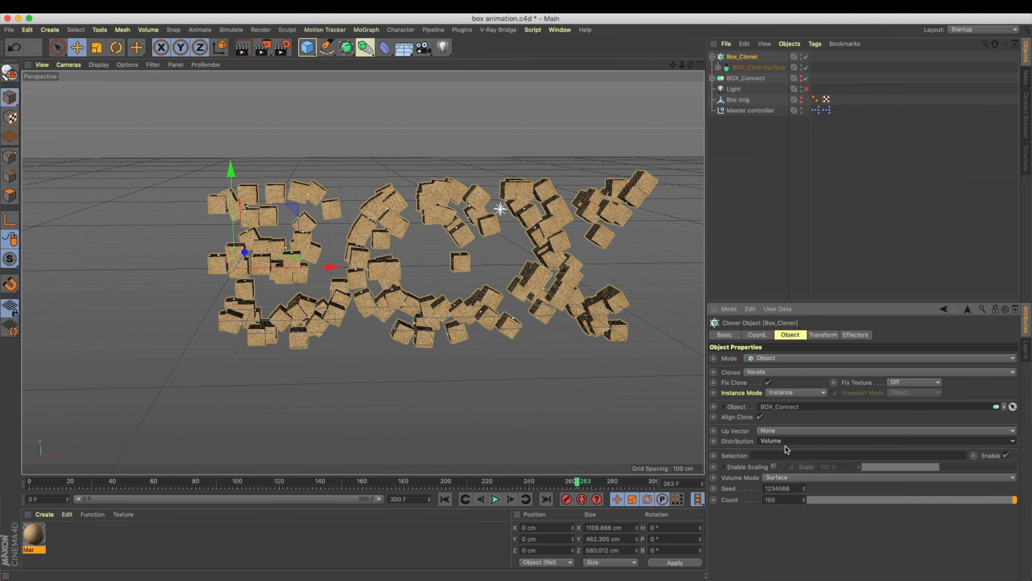
Return Box_Cloner's volume mode to Random and dismiss the system notification.
click(790, 473)
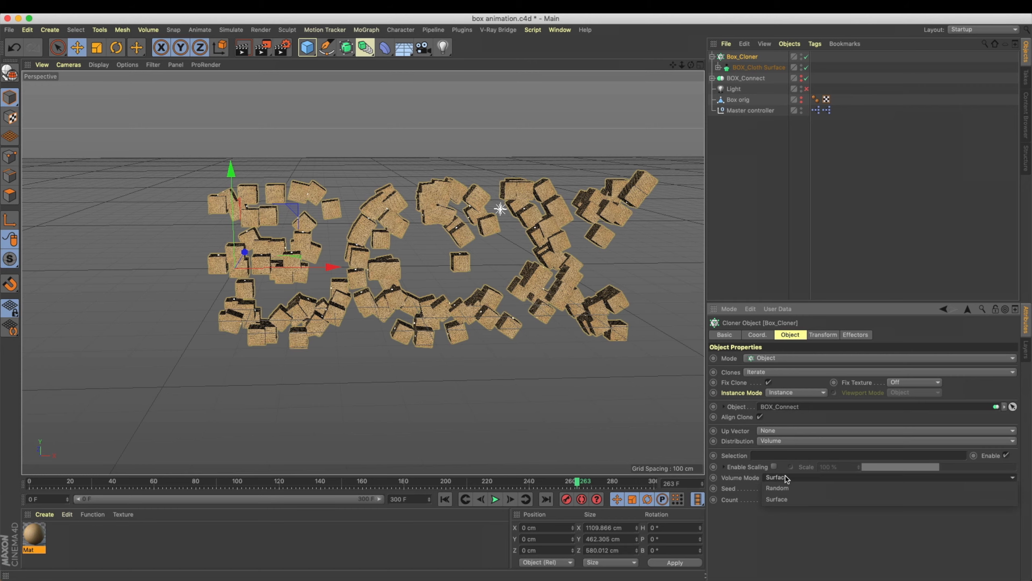
click(791, 486)
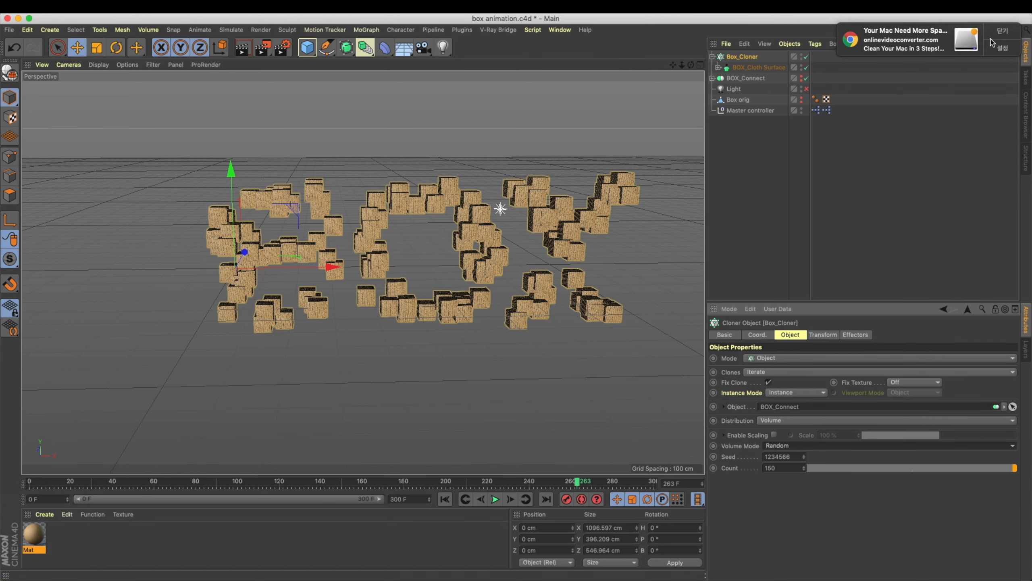
click(992, 38)
alt+drag(495, 311, 482, 302)
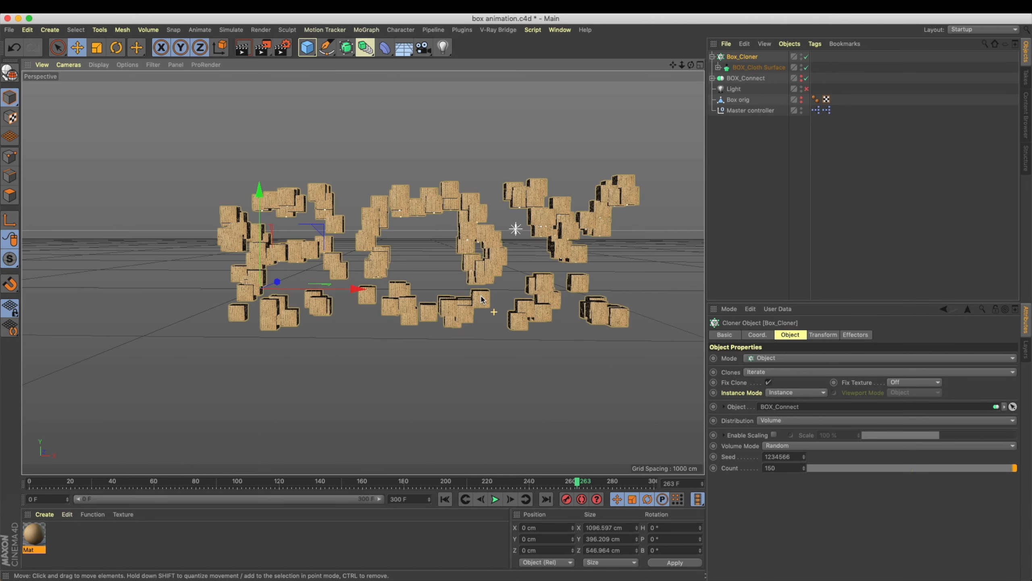
Try the Surface volume mode for Box_Cloner once more and switch it back to Random.
click(782, 446)
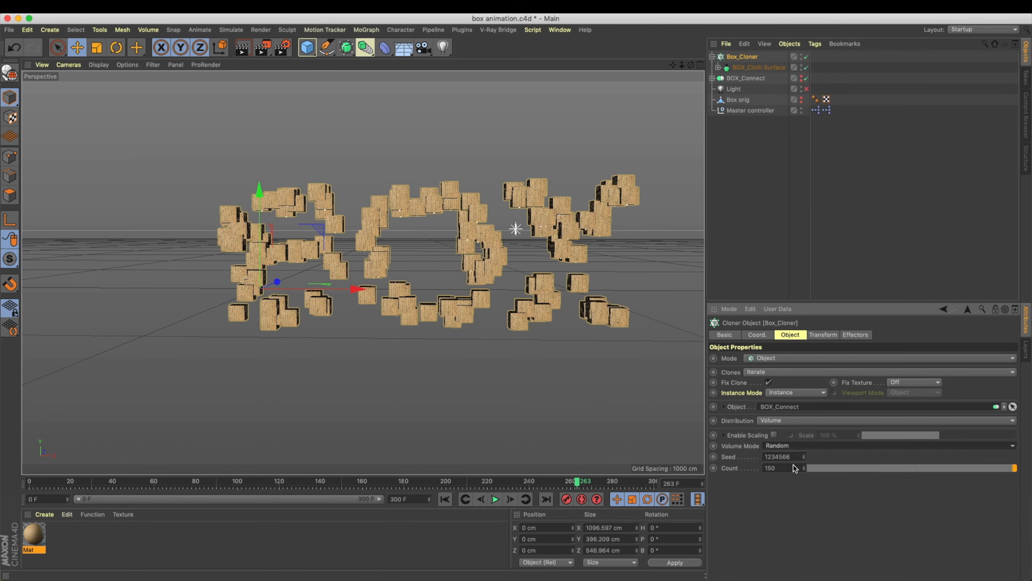
click(782, 458)
scroll(532, 337, up, 1)
alt+drag(533, 338, 505, 373)
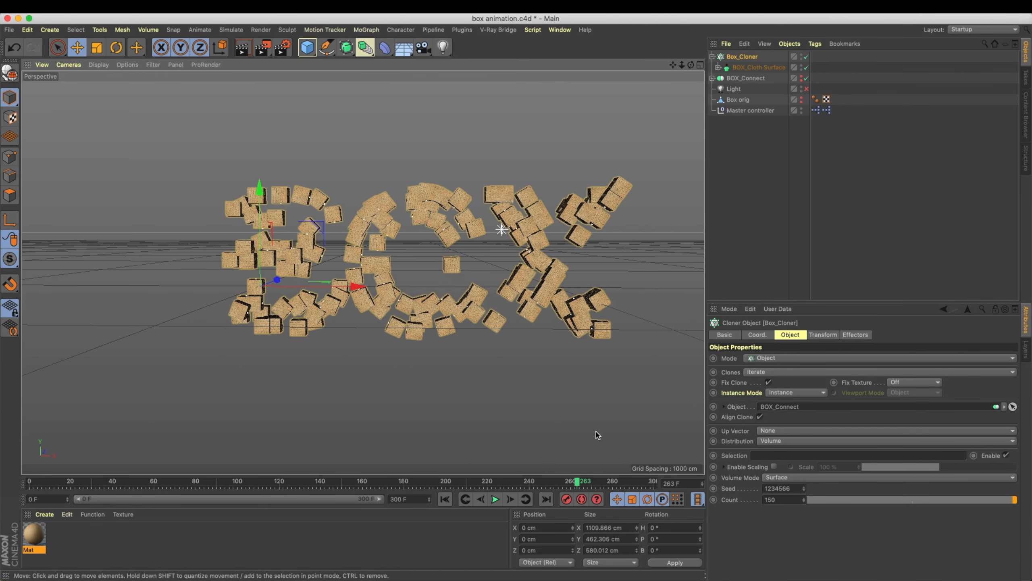
click(790, 477)
click(792, 493)
mouse_move(629, 371)
alt+mouse_down()
mouse_move(646, 368)
mouse_move(618, 368)
alt+mouse_up()
Try other random clone arrangements by stepping Box_Cloner's seed down to 1234553.
click(804, 458)
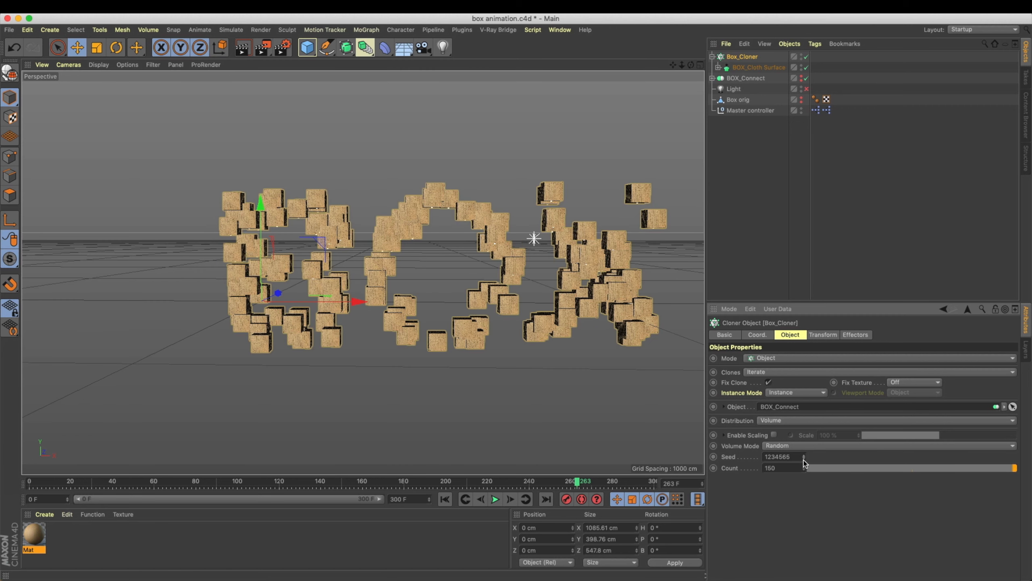
click(804, 458)
click(804, 458)
click(805, 458)
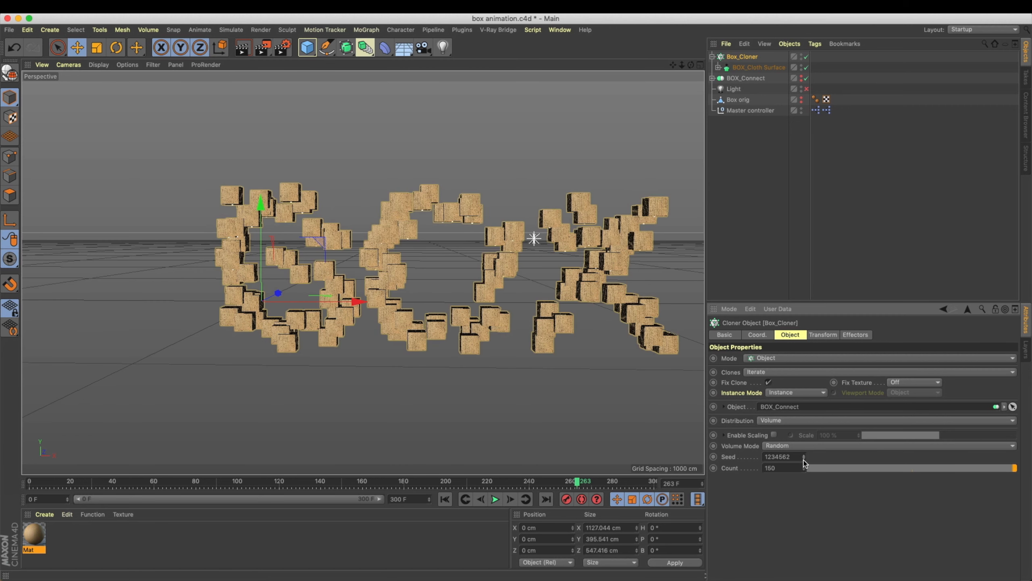
click(804, 458)
click(804, 458)
click(804, 458)
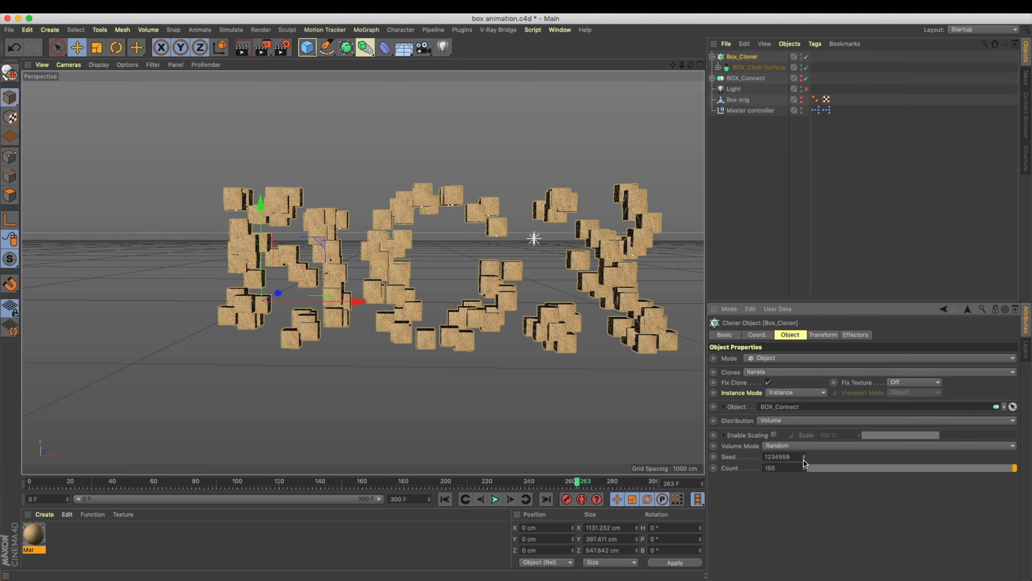
click(805, 459)
click(804, 458)
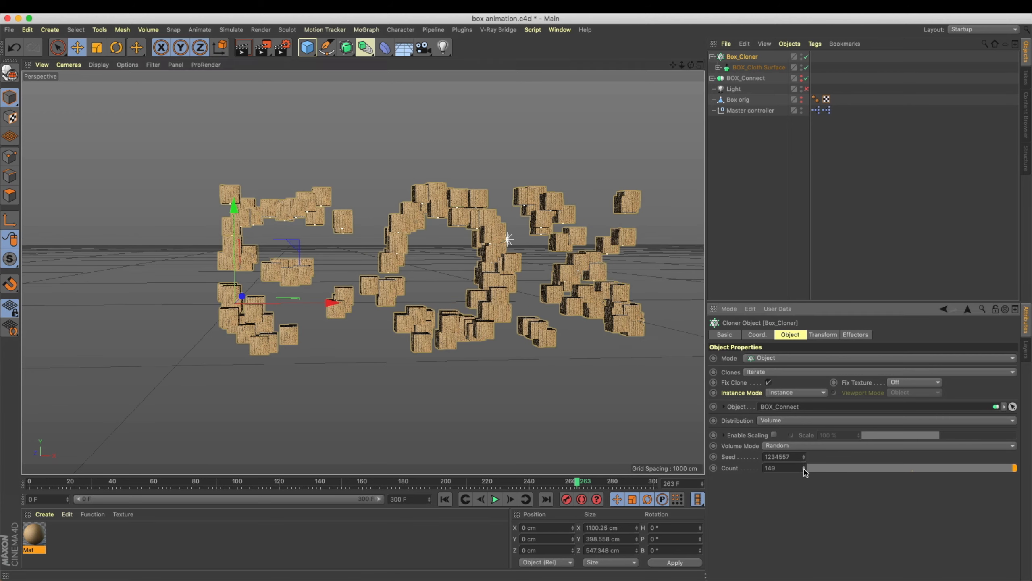
click(805, 458)
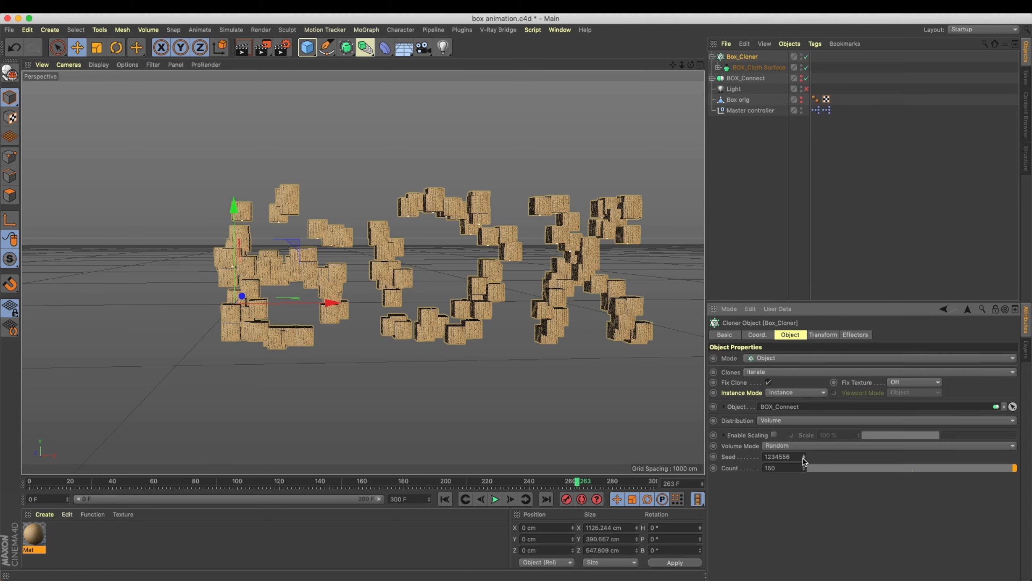
click(804, 459)
click(804, 459)
click(804, 459)
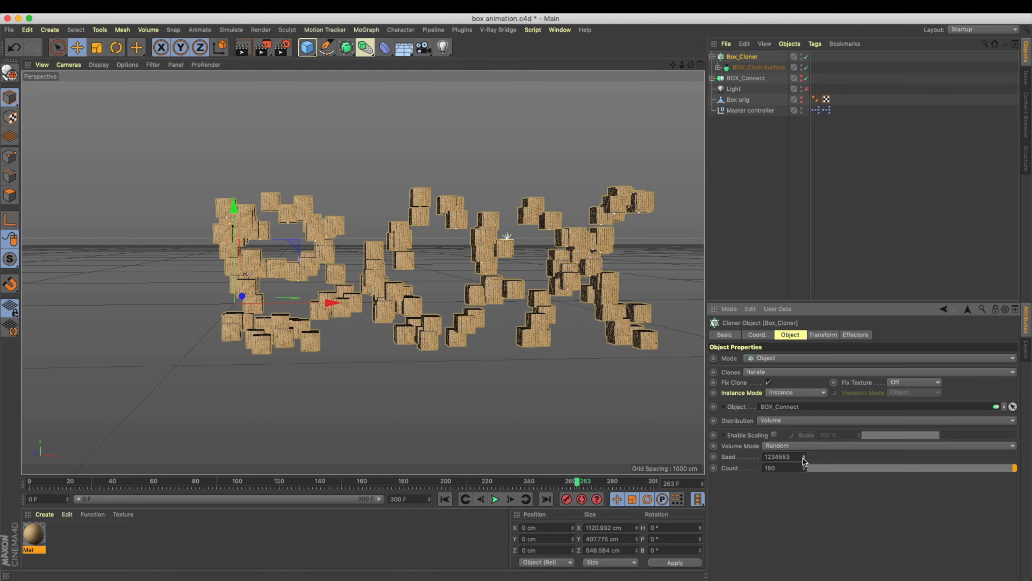
Step Box_Cloner's seed back up past 1234563 to compare further clone arrangements.
alt+drag(495, 323, 474, 316)
click(804, 455)
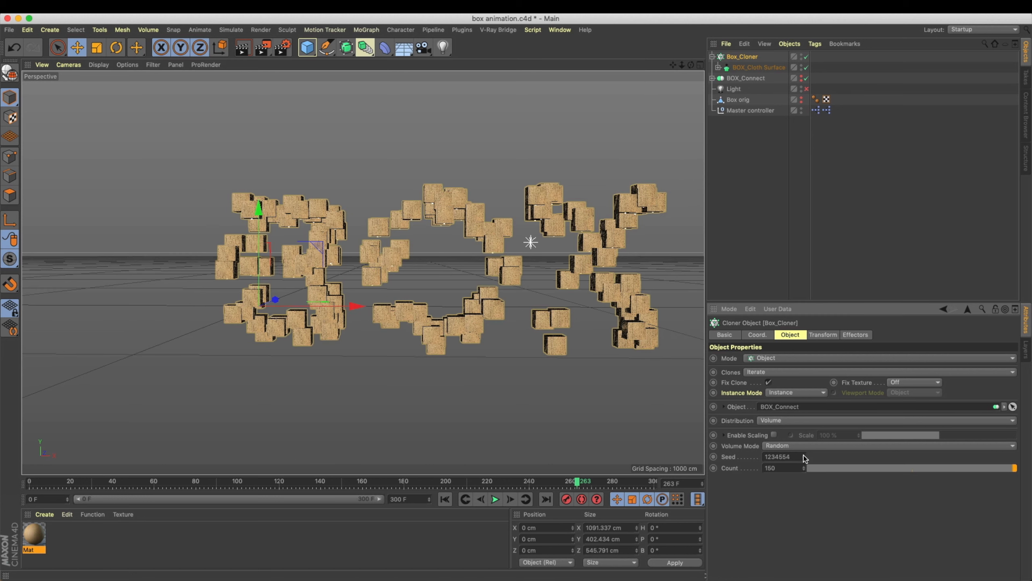
click(804, 455)
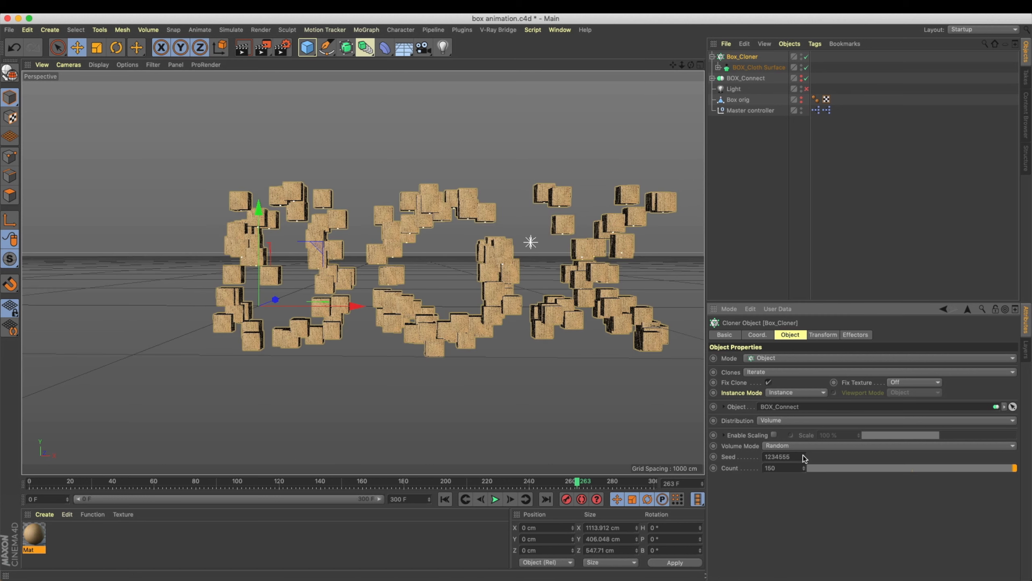
click(805, 455)
click(804, 455)
click(804, 455)
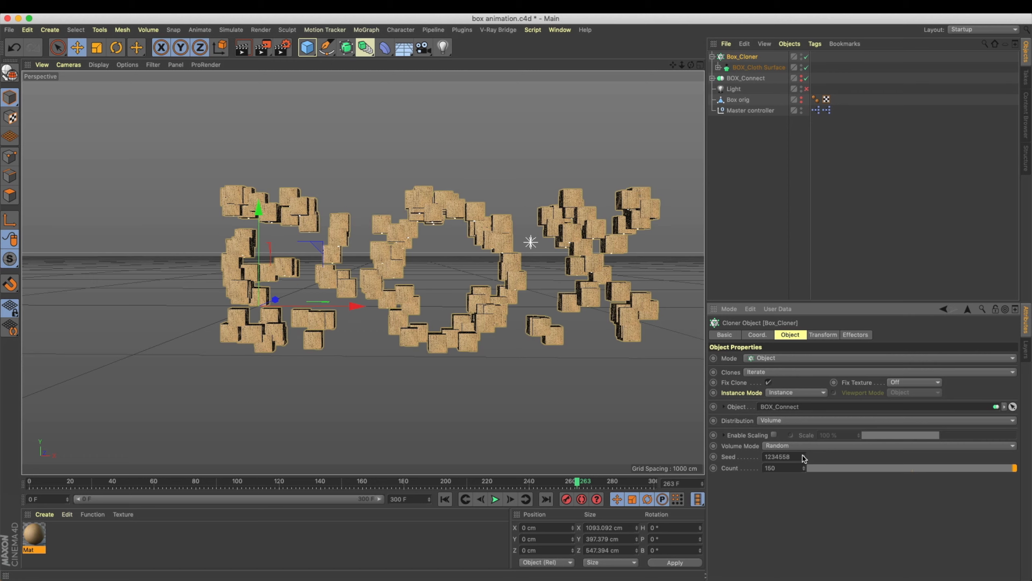
click(804, 455)
click(804, 455)
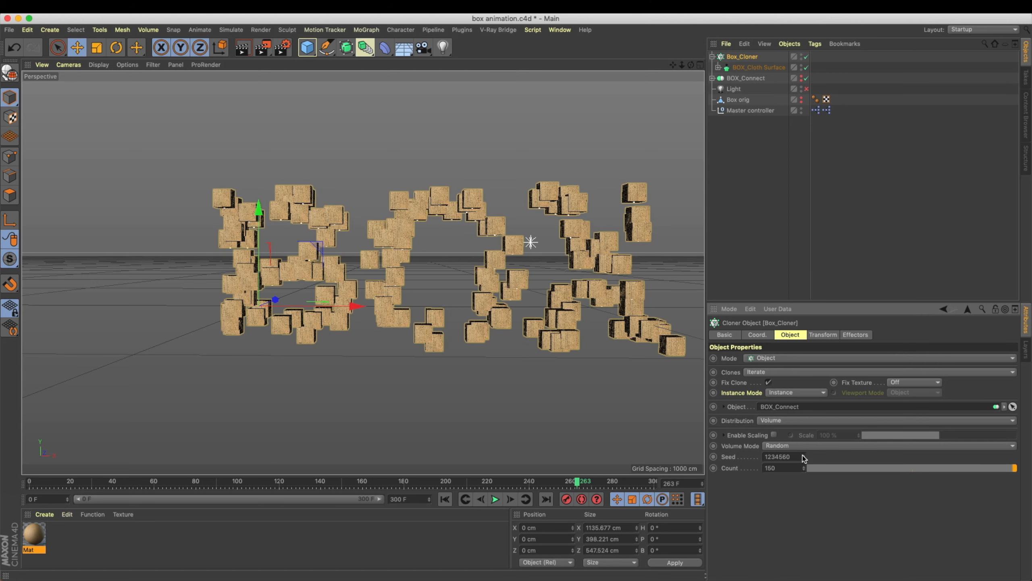
click(804, 455)
click(804, 456)
click(804, 455)
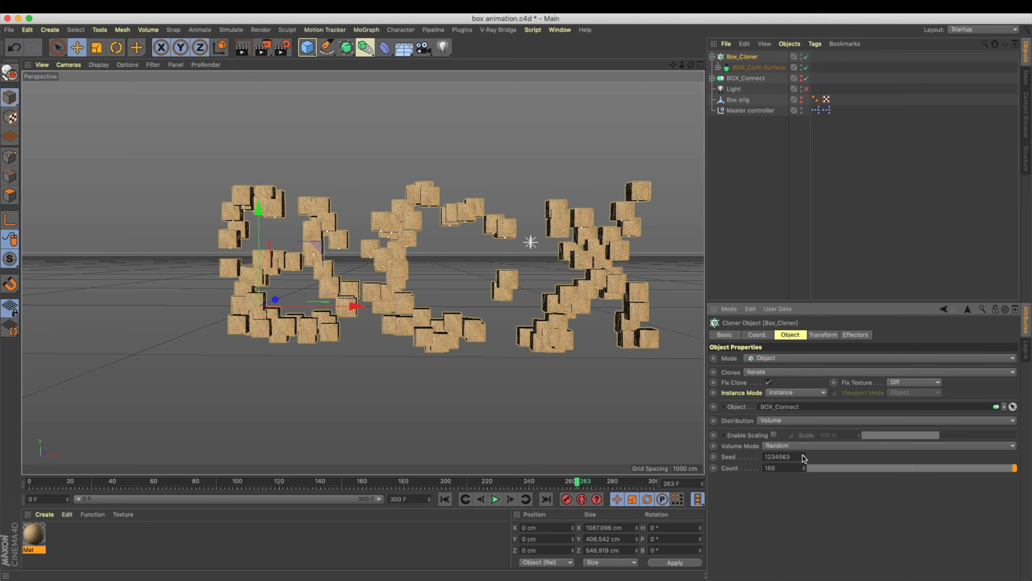
click(804, 455)
click(804, 455)
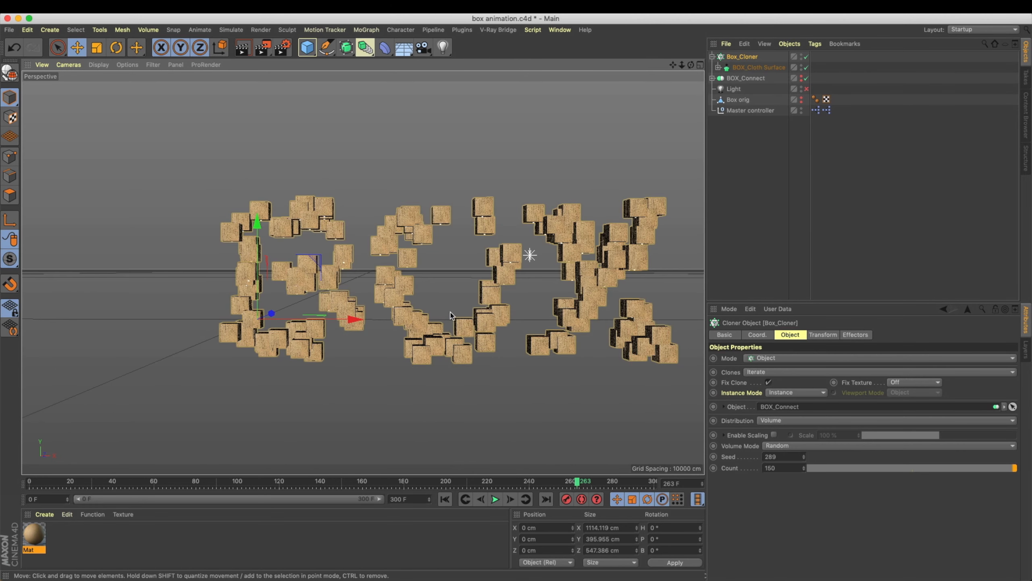
Try a count of 100 and a seed of 290 for Box_Cloner, and undo both changes.
alt+drag(451, 312, 442, 307)
drag(896, 470, 1017, 473)
click(804, 455)
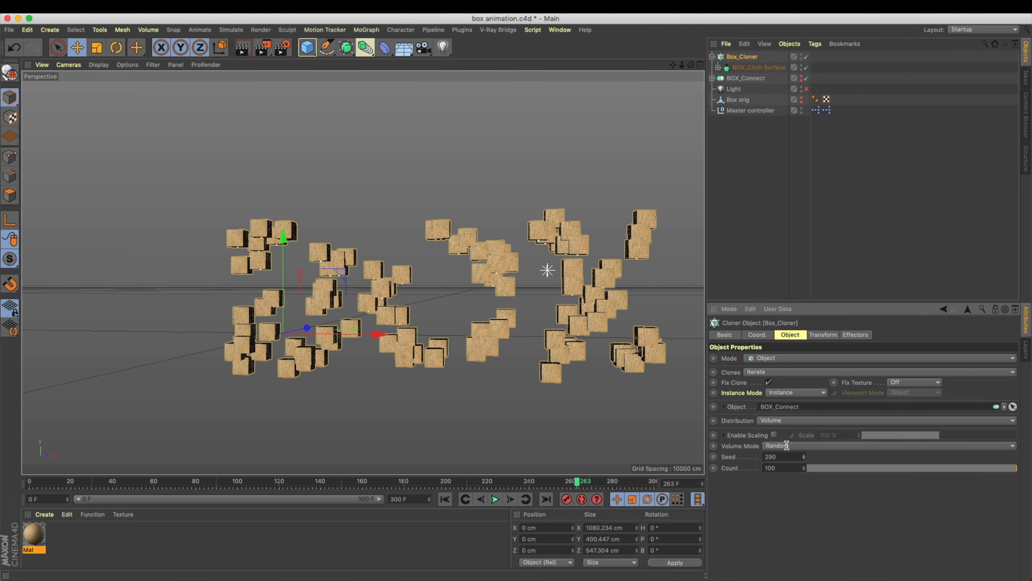
alt+drag(529, 345, 536, 350)
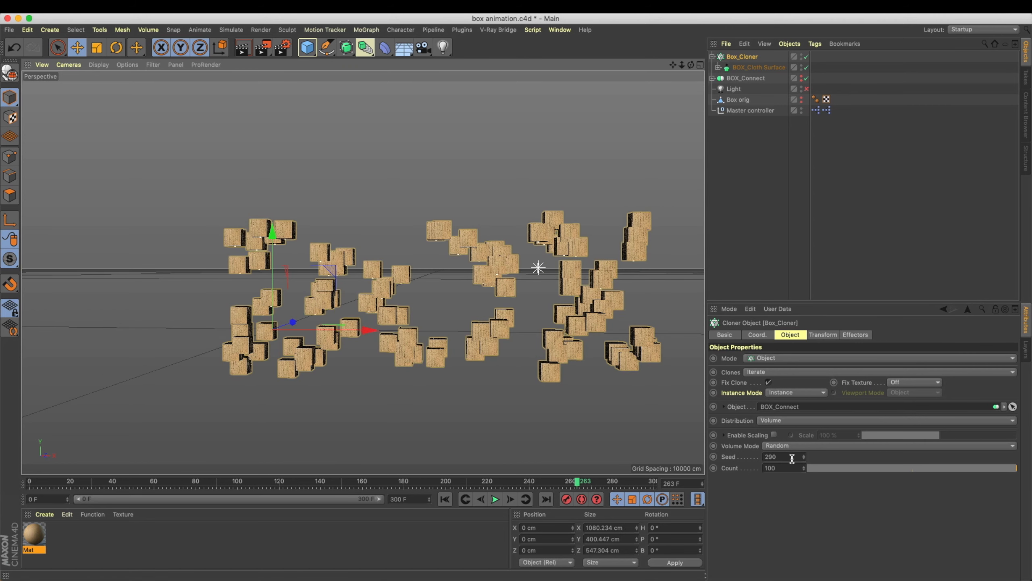
key(super+z)
key(super+z)
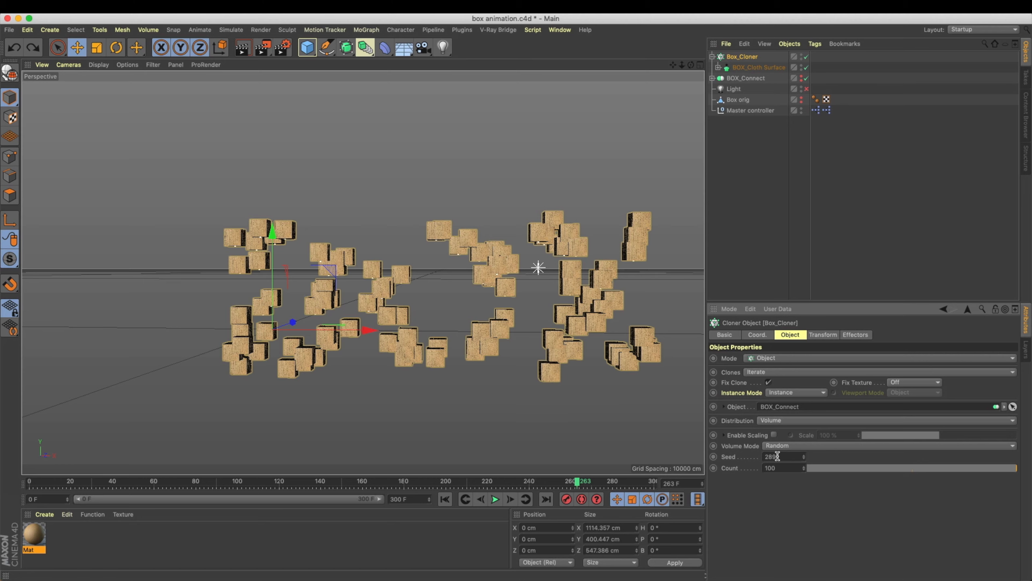
alt+drag(527, 365, 543, 360)
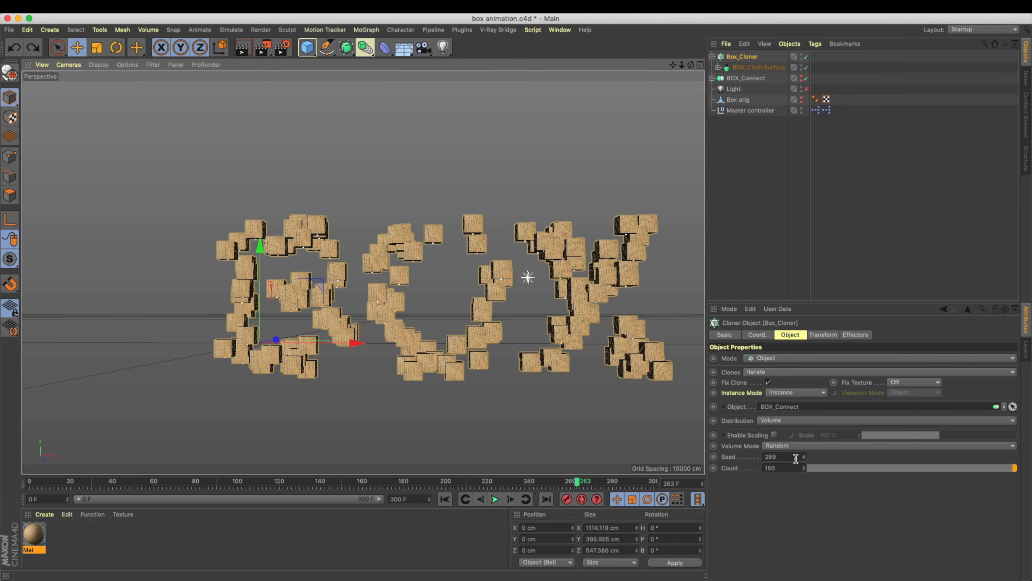
Set Box_Cloner's seed to 150 and save the project.
drag(794, 457, 672, 448)
key(Return)
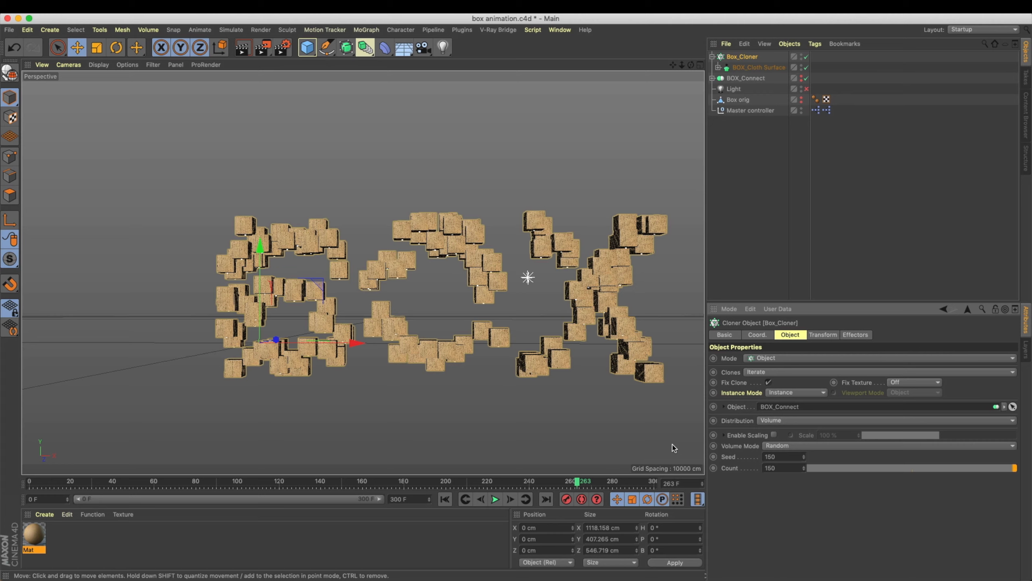
key(super+s)
Add a camera from a slightly raised, angled view of the BOX text and look through it.
alt+drag(420, 285, 445, 298)
alt+drag(402, 230, 350, 252)
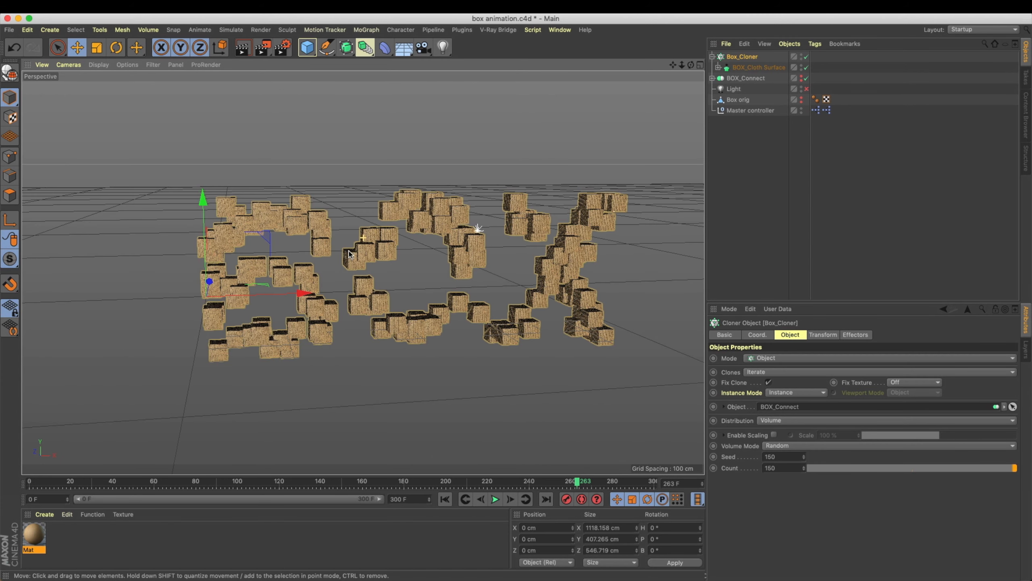
click(734, 89)
middle_click(449, 249)
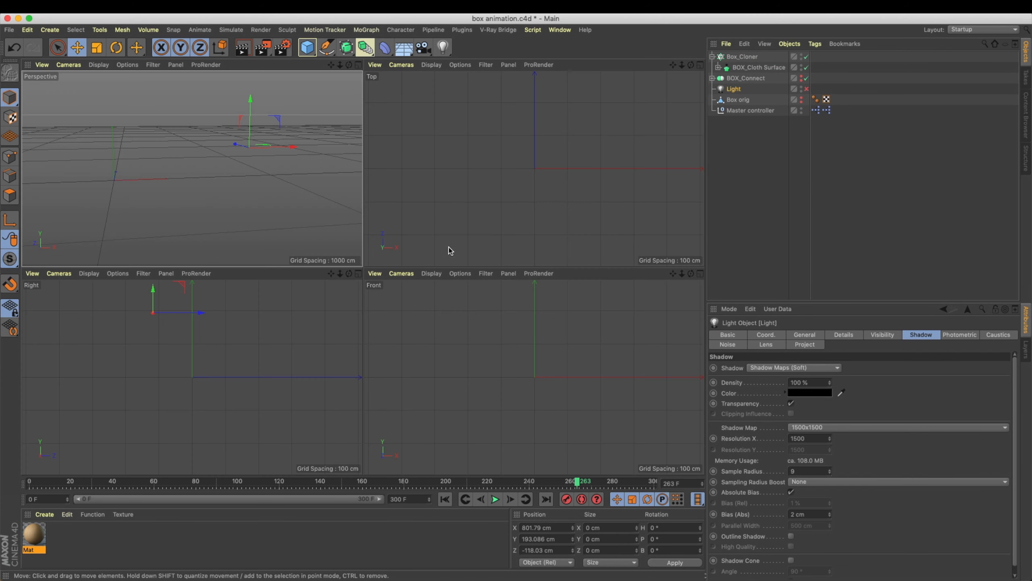
click(424, 54)
middle_click(299, 114)
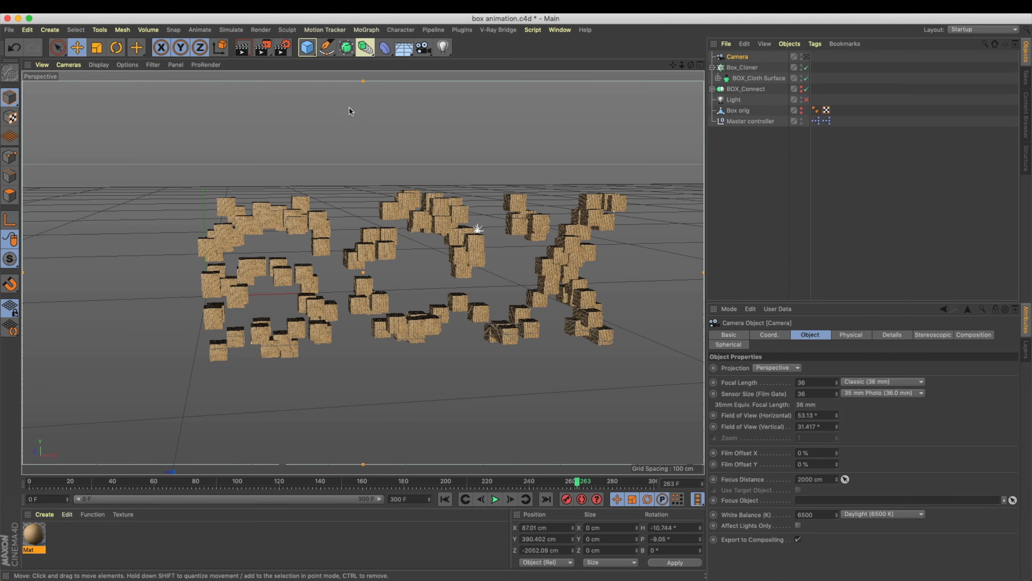
click(806, 56)
Frame the whole BOX text with the camera at about X -314, Y 282, Z -1633 cm, heading -34° and pitch -6.5°.
alt+drag(329, 281, 316, 286)
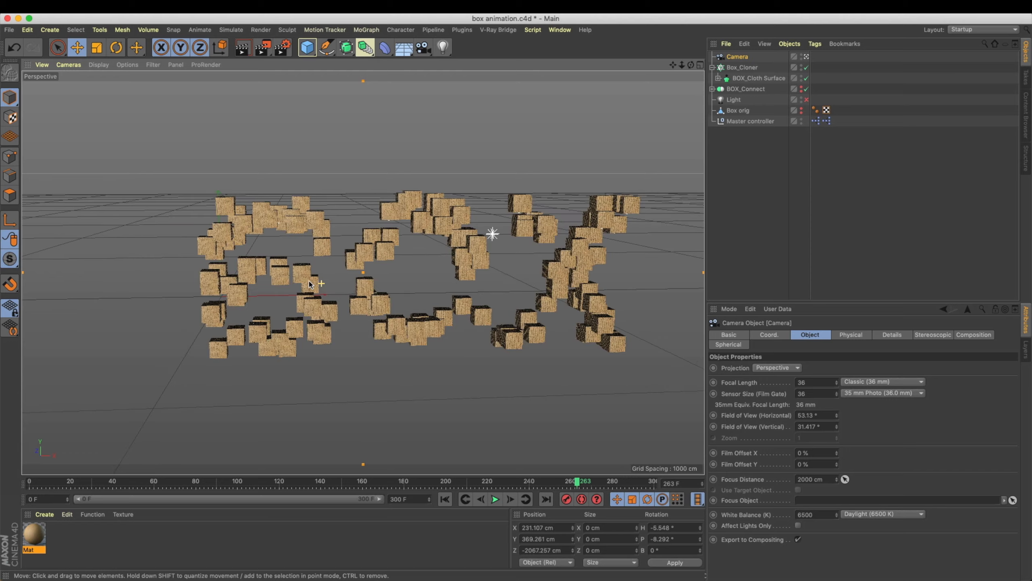
alt+middle_drag(316, 286, 302, 270)
alt+drag(303, 269, 296, 266)
alt+middle_drag(298, 269, 334, 282)
alt+drag(334, 282, 358, 269)
alt+middle_drag(358, 269, 753, 326)
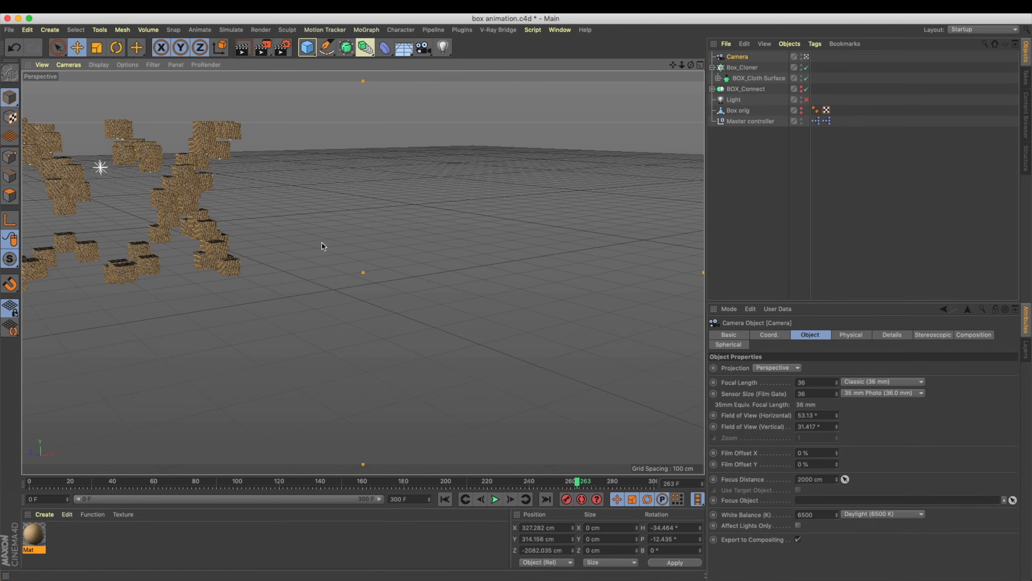
alt+middle_drag(318, 242, 306, 241)
alt+drag(442, 260, 452, 241)
alt+middle_drag(453, 241, 454, 199)
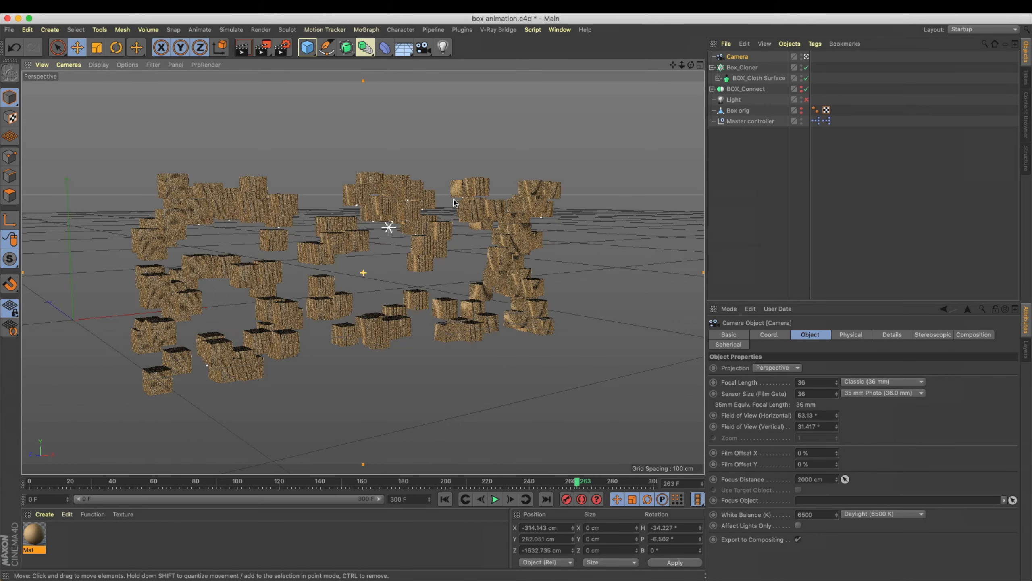
Rename the light as Main Light and enable it.
click(700, 65)
click(755, 79)
click(744, 90)
click(735, 101)
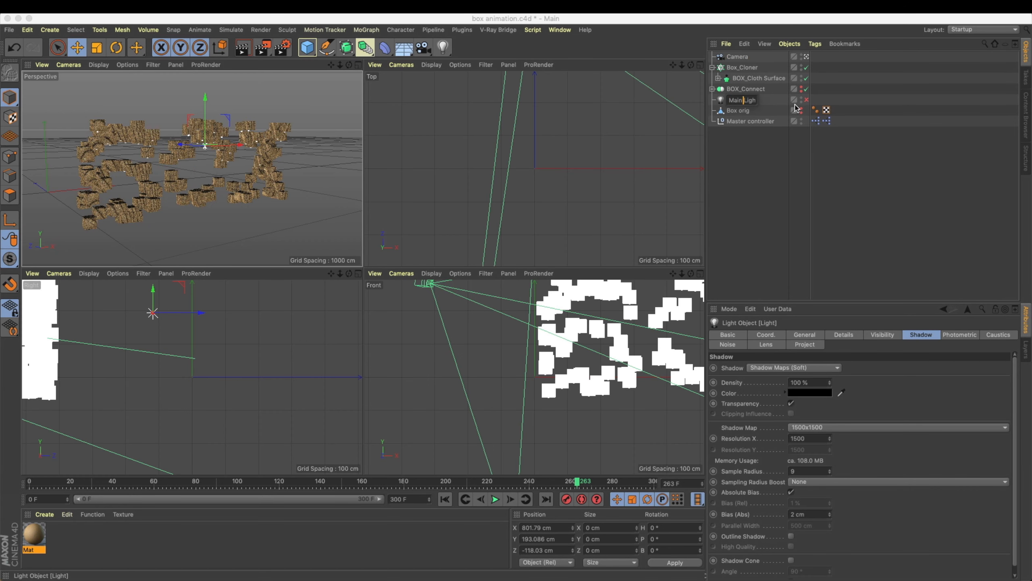
key(Return)
click(807, 99)
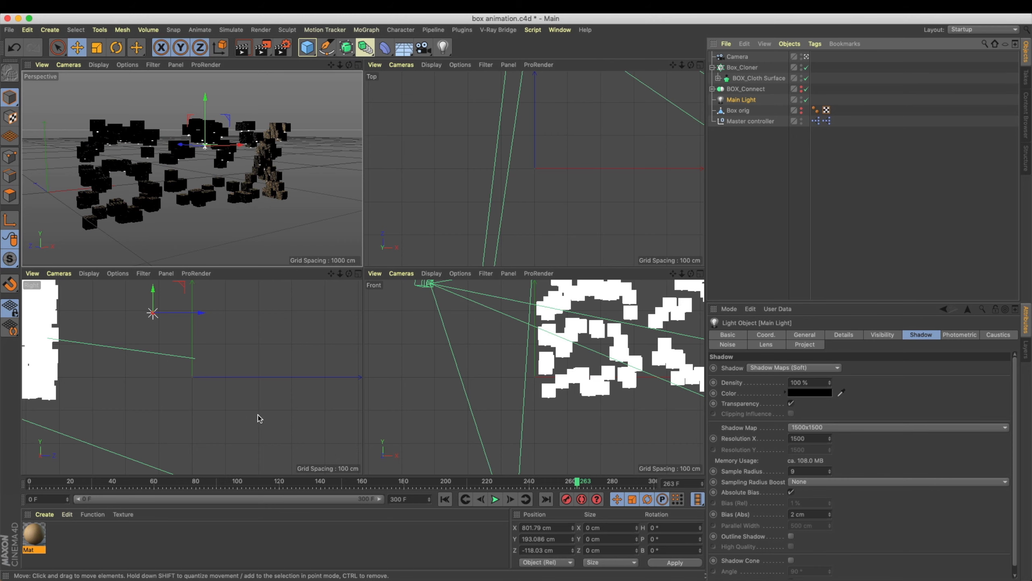
Move Main Light up and in front of the text in the Right view, to about Y 1593 cm and Z -2857 cm.
scroll(256, 387, down, 5)
alt+middle_drag(230, 388, 176, 402)
drag(234, 374, 118, 326)
alt+middle_drag(139, 318, 165, 330)
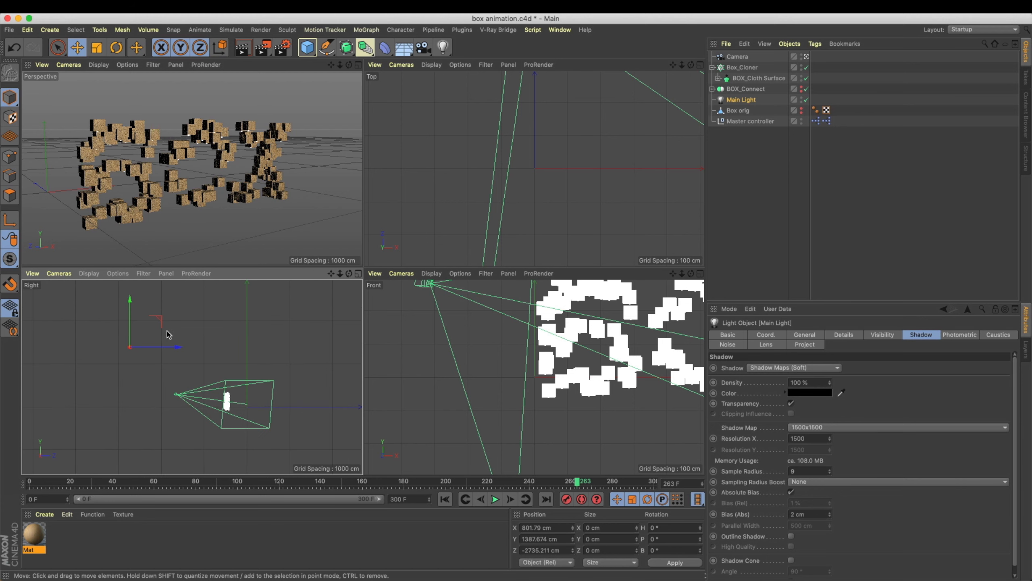
drag(158, 329, 152, 320)
Sketch the light's direction toward the text and the wall behind it with Doodle Paint in the Right view.
click(122, 30)
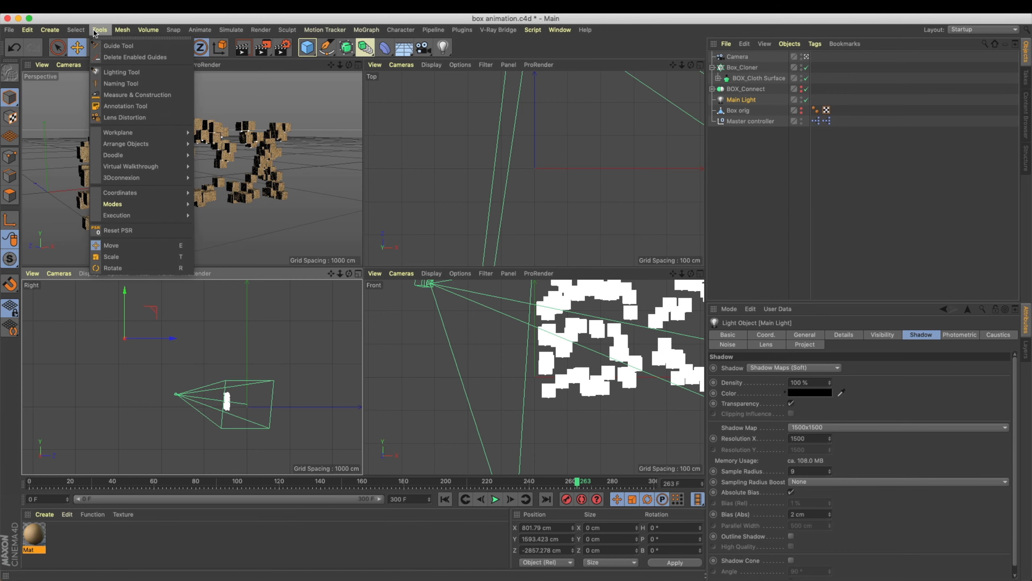
click(207, 167)
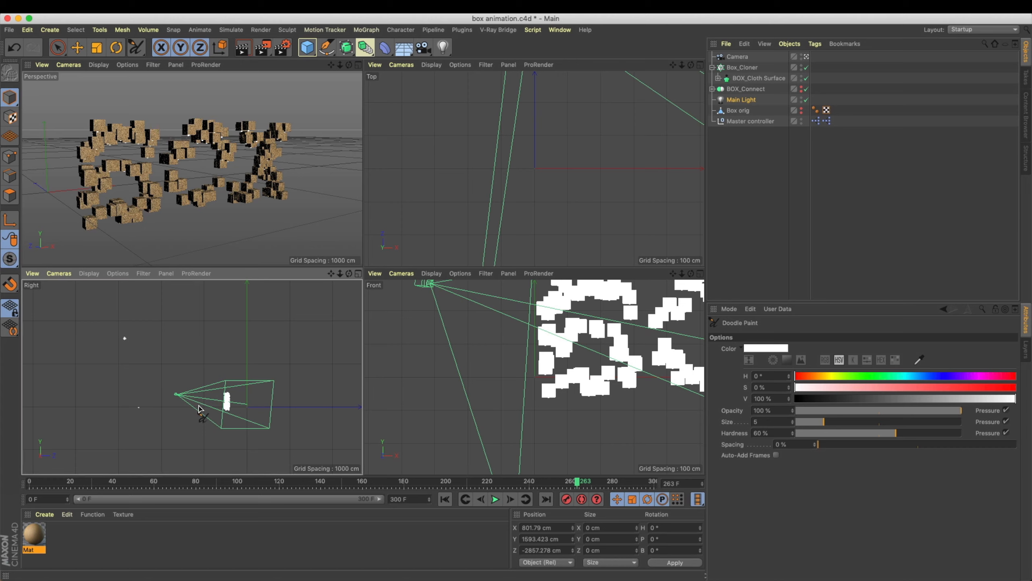
mouse_move(139, 406)
mouse_down()
mouse_move(215, 406)
mouse_move(195, 421)
mouse_move(222, 422)
mouse_move(219, 317)
mouse_up()
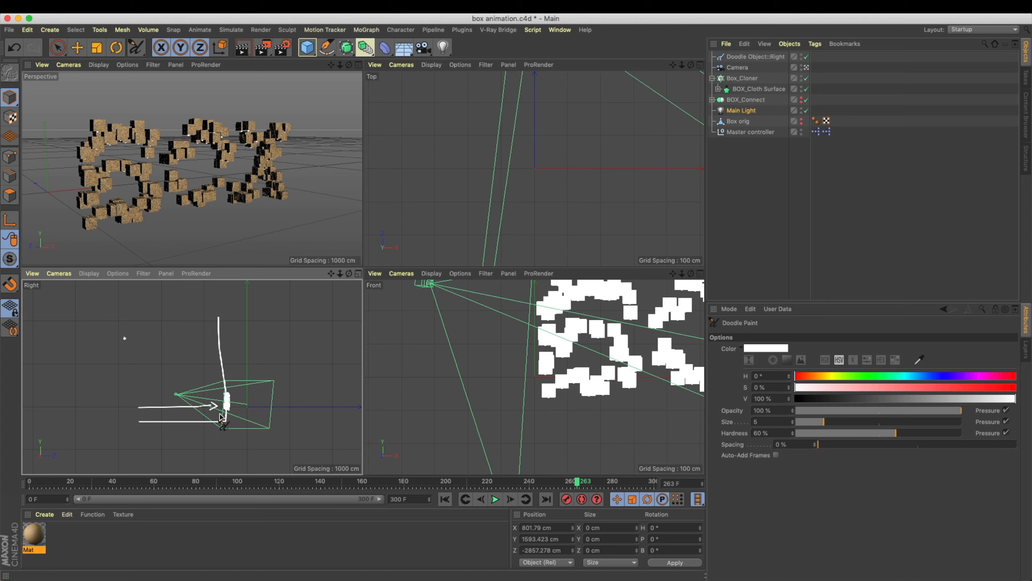
drag(226, 413, 137, 334)
click(151, 341)
click(158, 336)
click(158, 334)
click(160, 327)
mouse_move(244, 407)
mouse_down()
mouse_move(230, 410)
mouse_move(254, 408)
mouse_up()
mouse_move(146, 349)
mouse_down()
mouse_move(158, 349)
mouse_move(186, 397)
mouse_up()
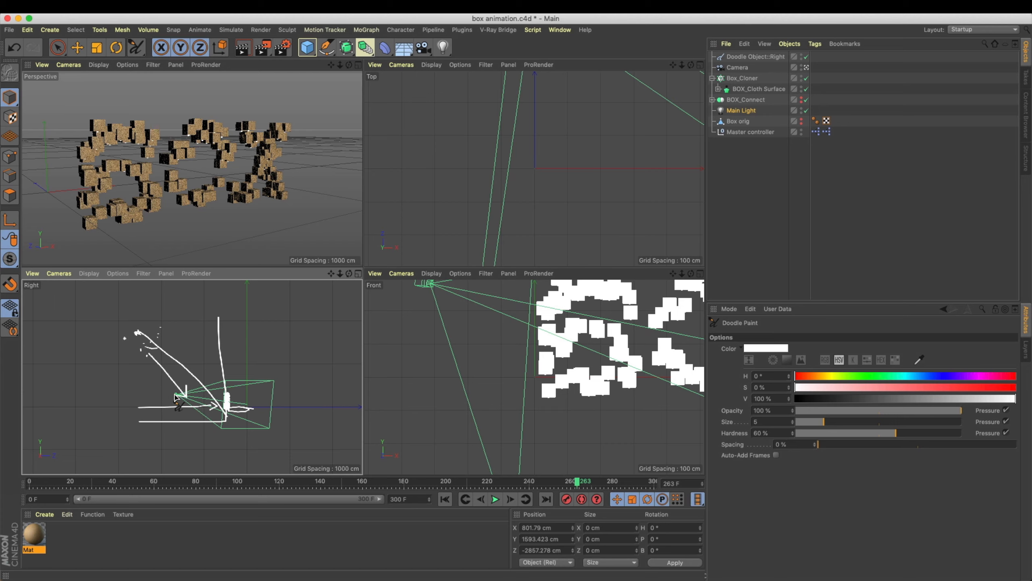
Leave Doodle Paint for the Move tool and delete the doodle object.
click(77, 47)
click(756, 56)
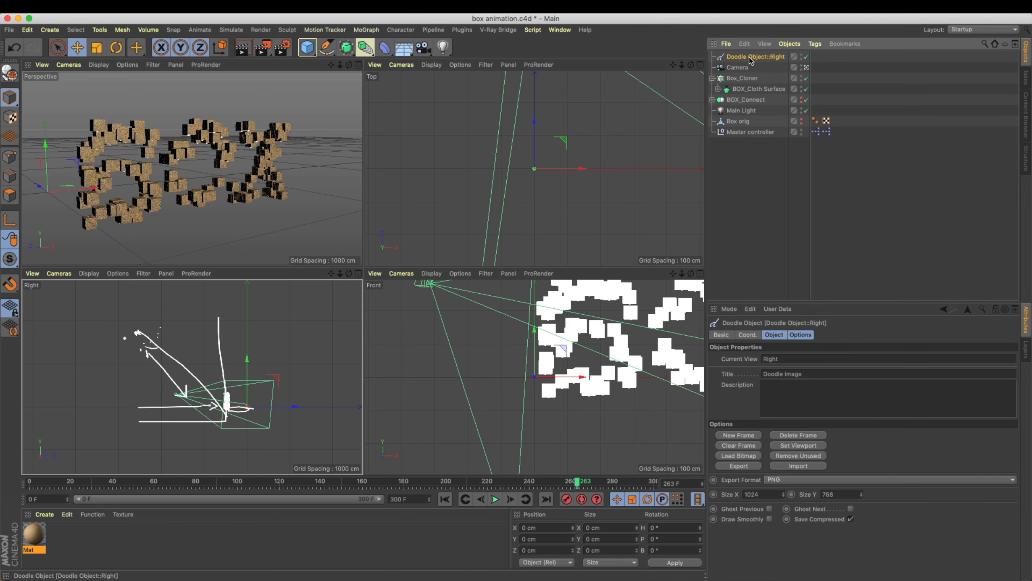
key(Delete)
Review Main Light's general, visibility and shadow settings with the perspective view maximized, and render a preview of the view.
middle_click(257, 145)
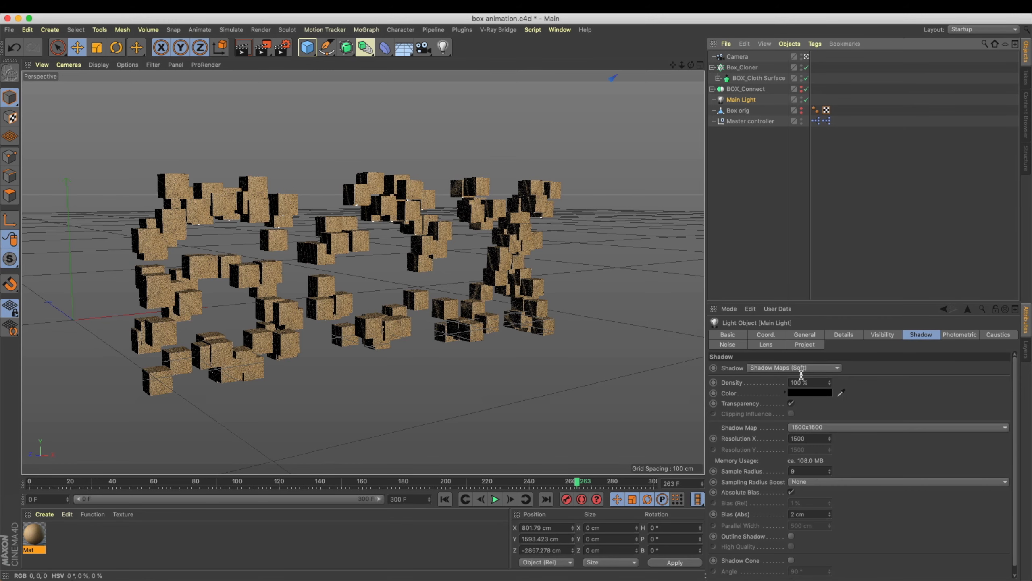
click(815, 336)
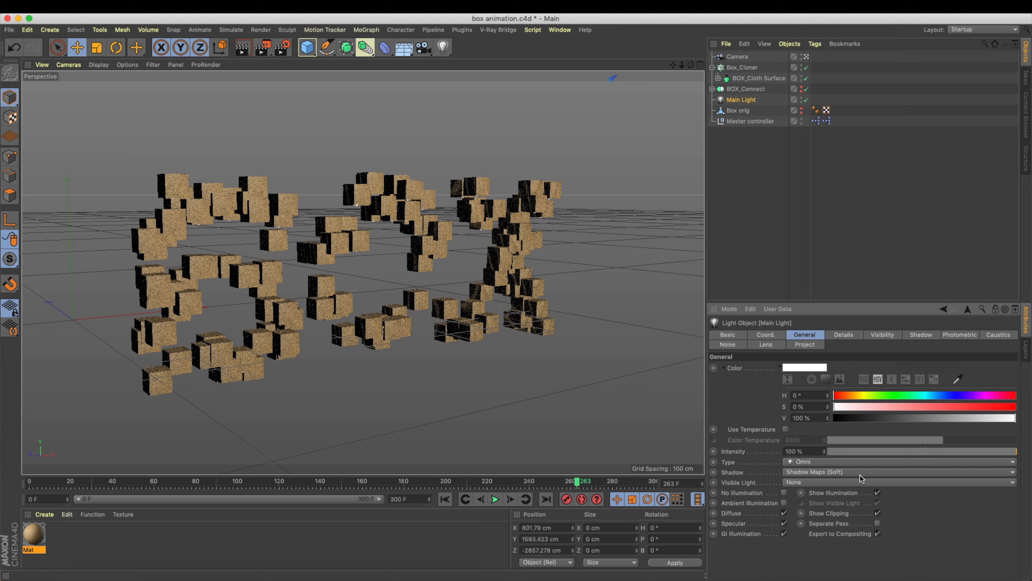
click(886, 335)
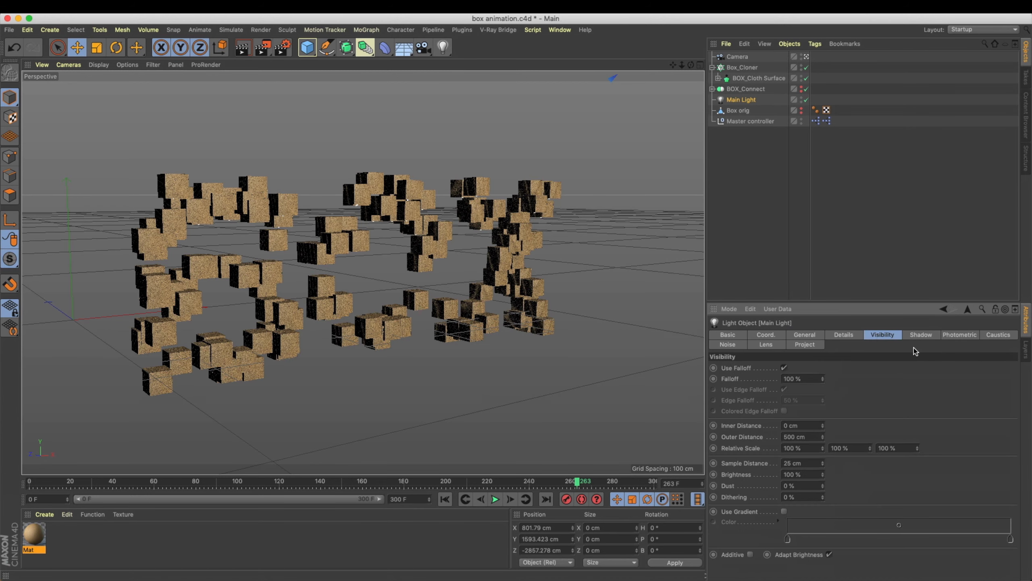
click(915, 336)
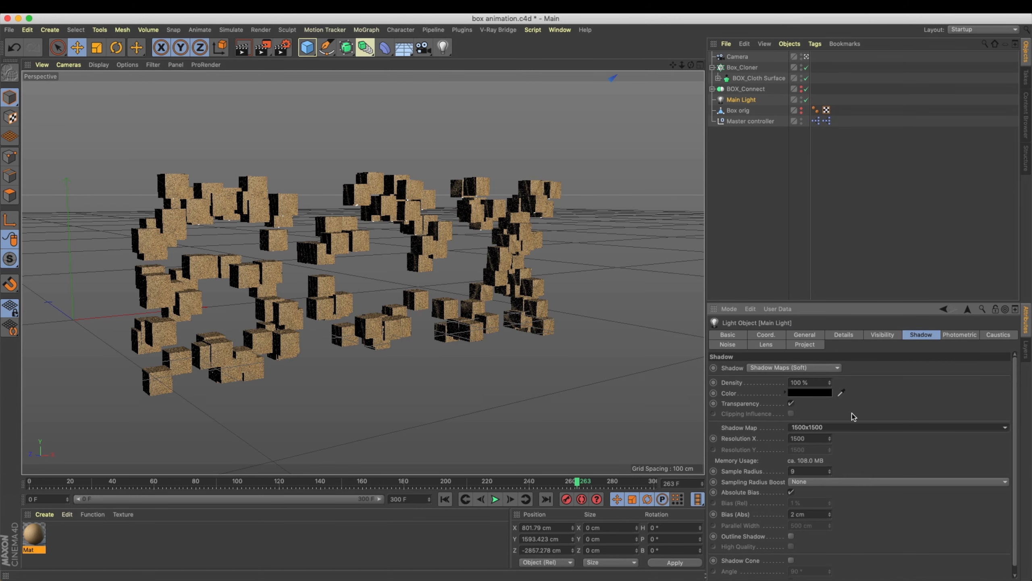
click(751, 472)
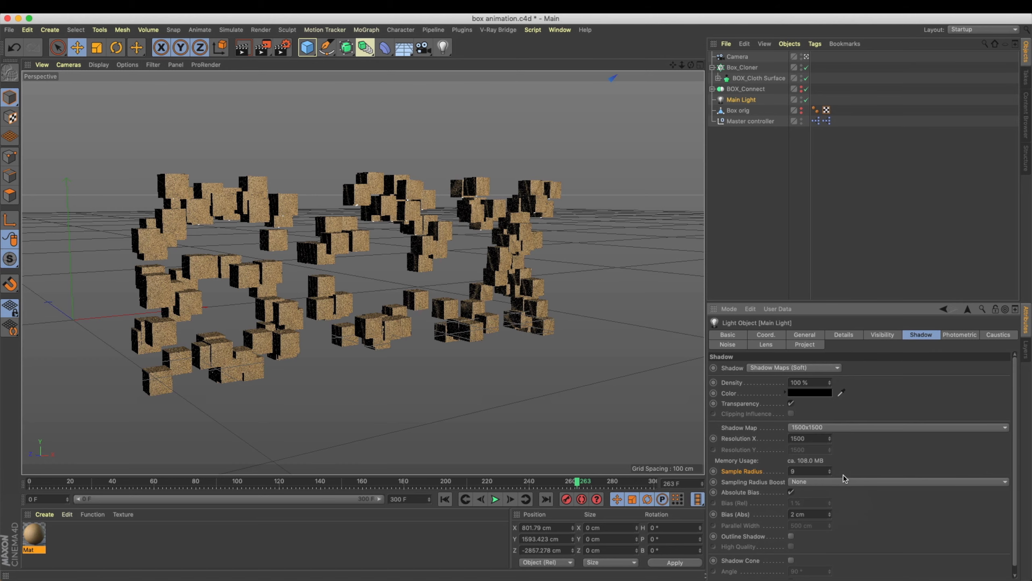
key(ctrl+r)
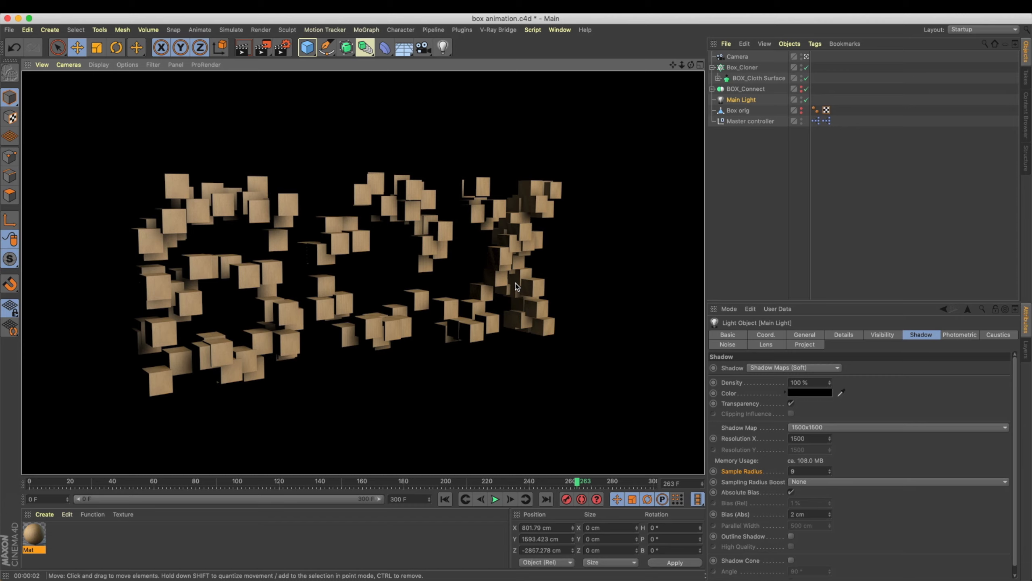
Add a light, place it directly above Main Light in the object hierarchy, rename it Back Light and save the project.
alt+drag(431, 254, 361, 50)
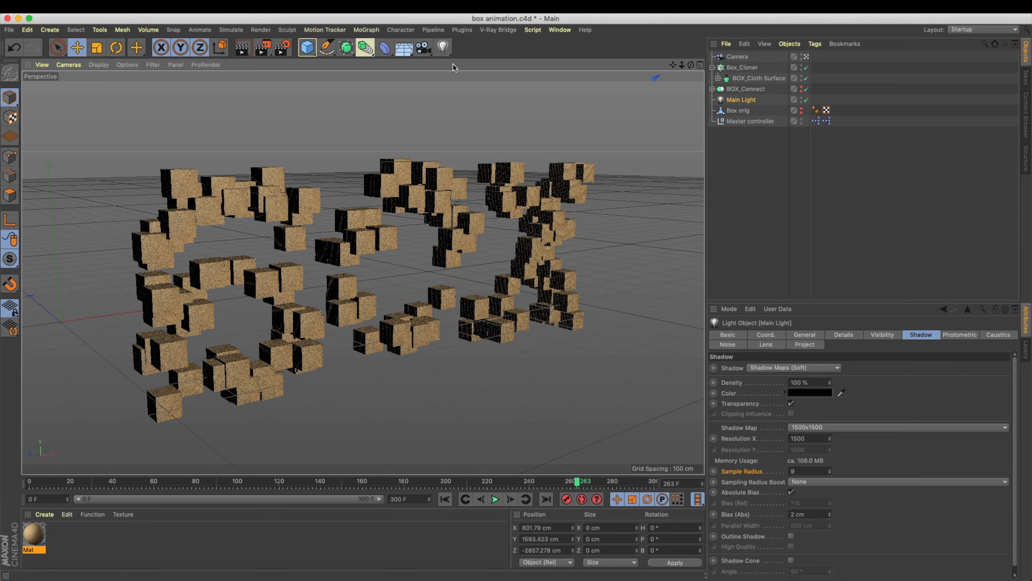
alt+drag(508, 180, 587, 173)
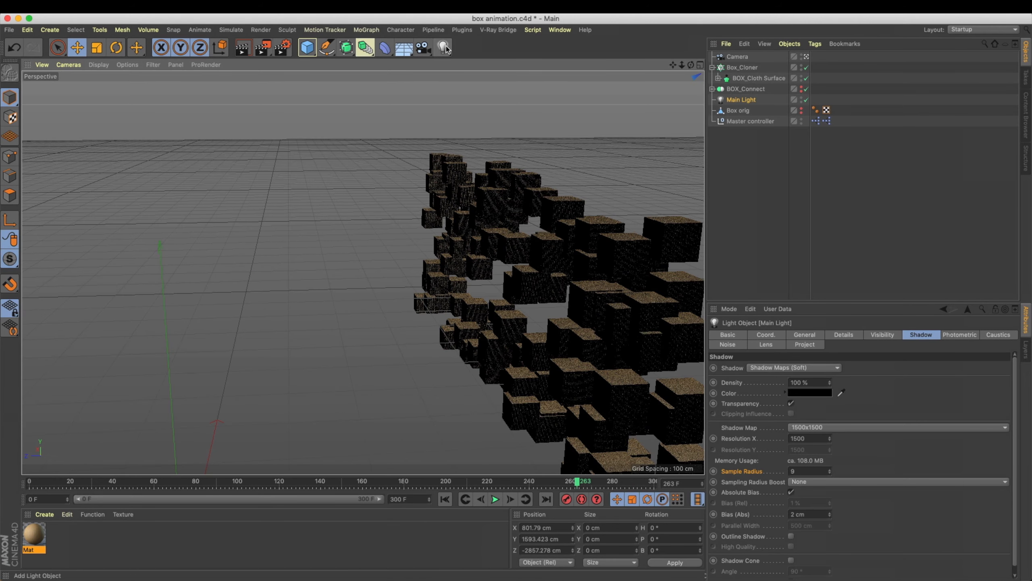
click(443, 48)
drag(733, 56, 727, 106)
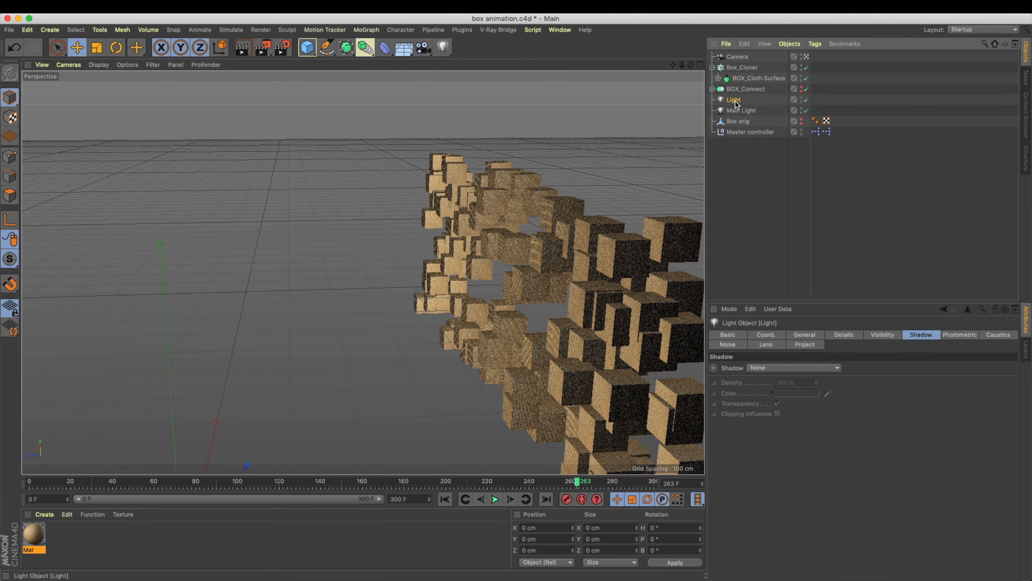
double_click(748, 101)
text(Back)
key(Return)
key(super+s)
Set Back Light's intensity to 10% and its color to orange with hue 24° and saturation 100%.
click(798, 334)
click(852, 451)
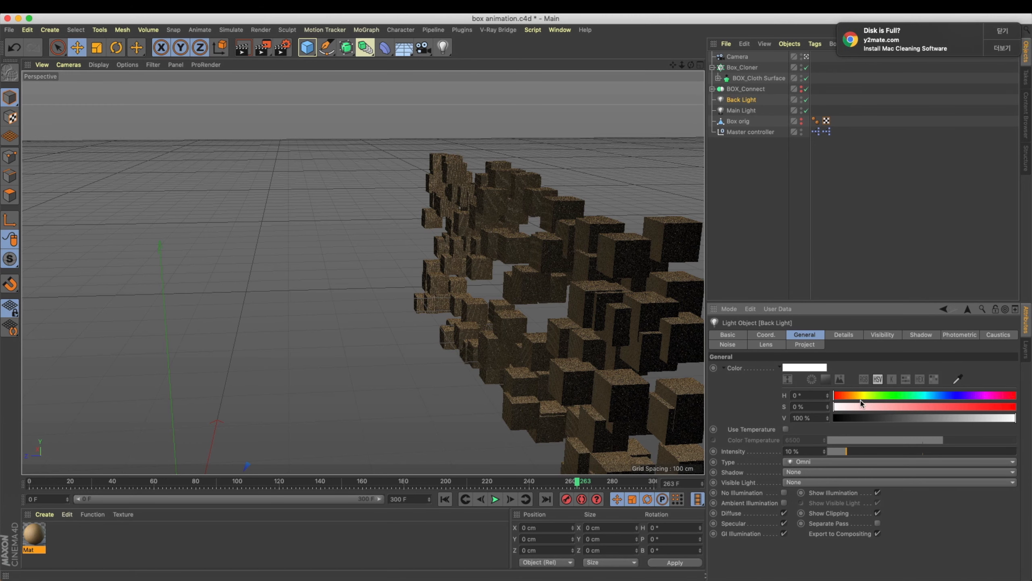
click(917, 395)
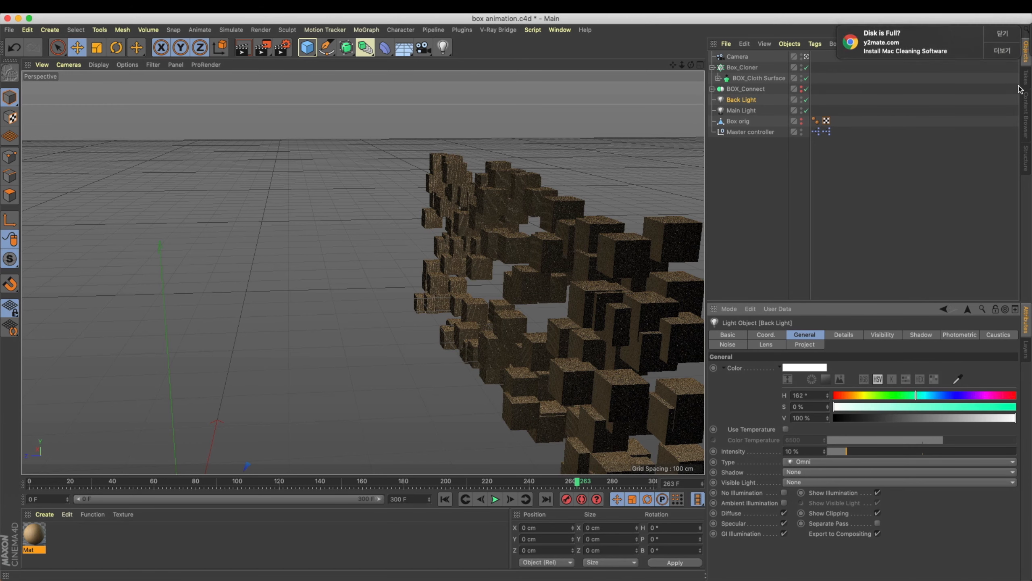
click(949, 395)
click(929, 396)
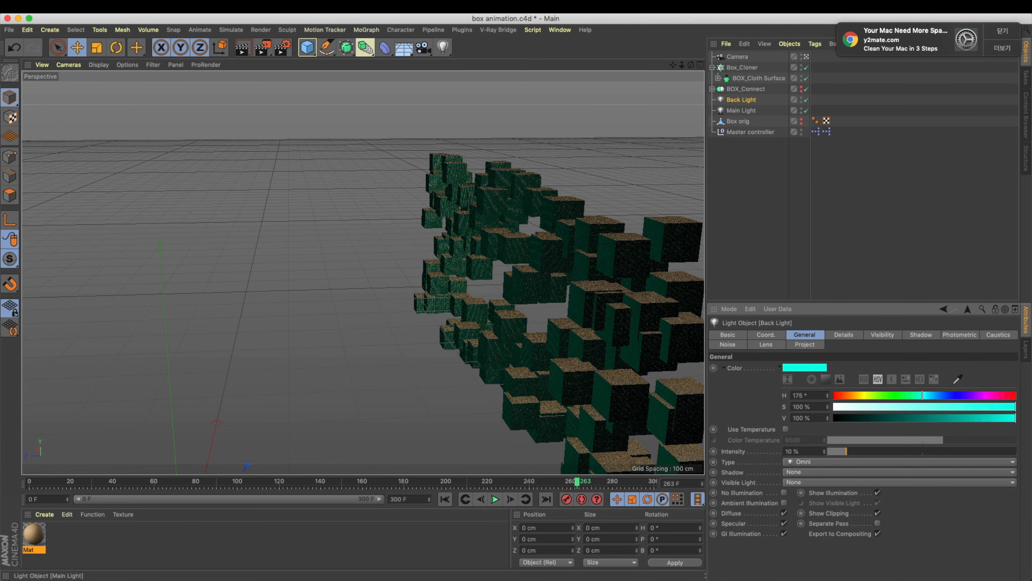
drag(931, 395, 845, 395)
Render previews of the boxes' shadowed side from the current angle and from a closer viewpoint.
key(ctrl+r)
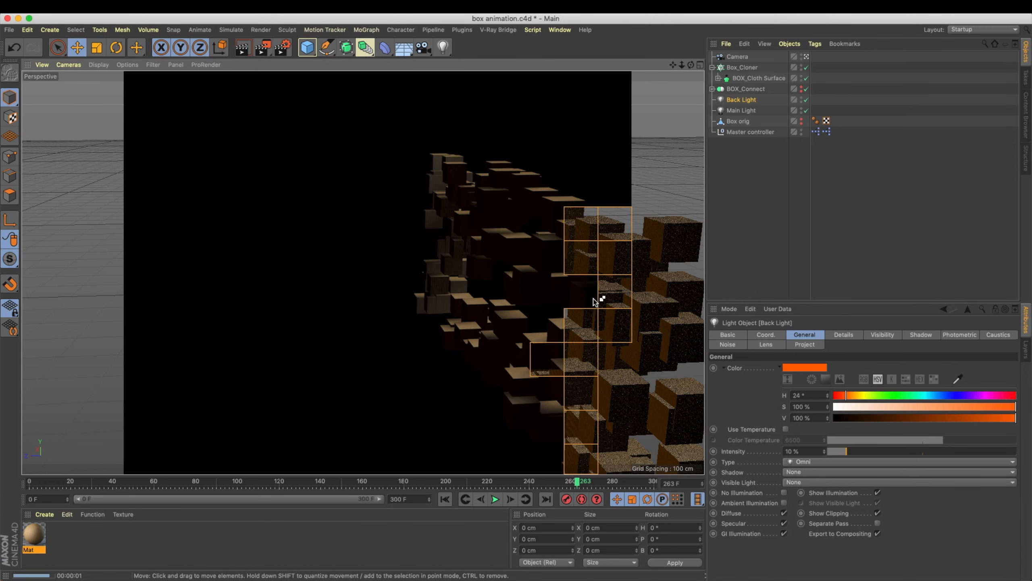
mouse_move(555, 291)
alt+mouse_down()
mouse_move(538, 290)
mouse_move(571, 295)
alt+mouse_up()
alt+right_drag(571, 294, 589, 296)
key(super+r)
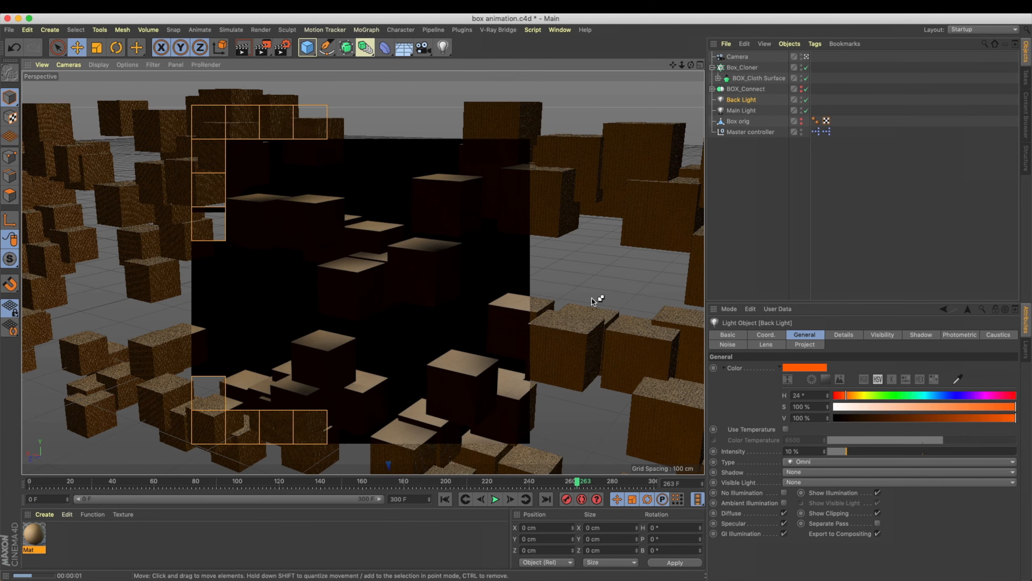
Set Back Light's intensity to 20% and render a preview of the perspective view.
double_click(791, 451)
text(20)
key(Return)
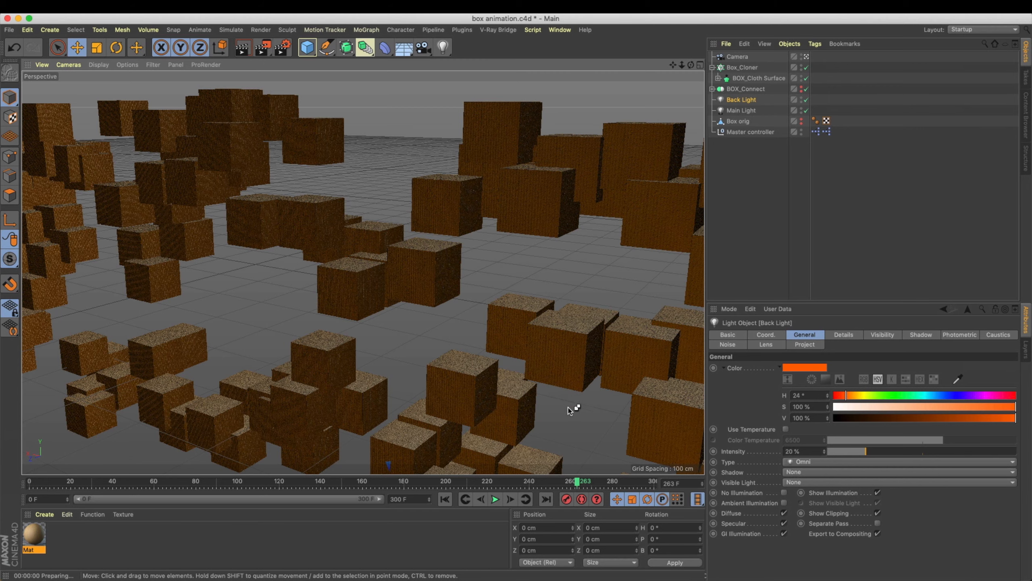
key(ctrl+r)
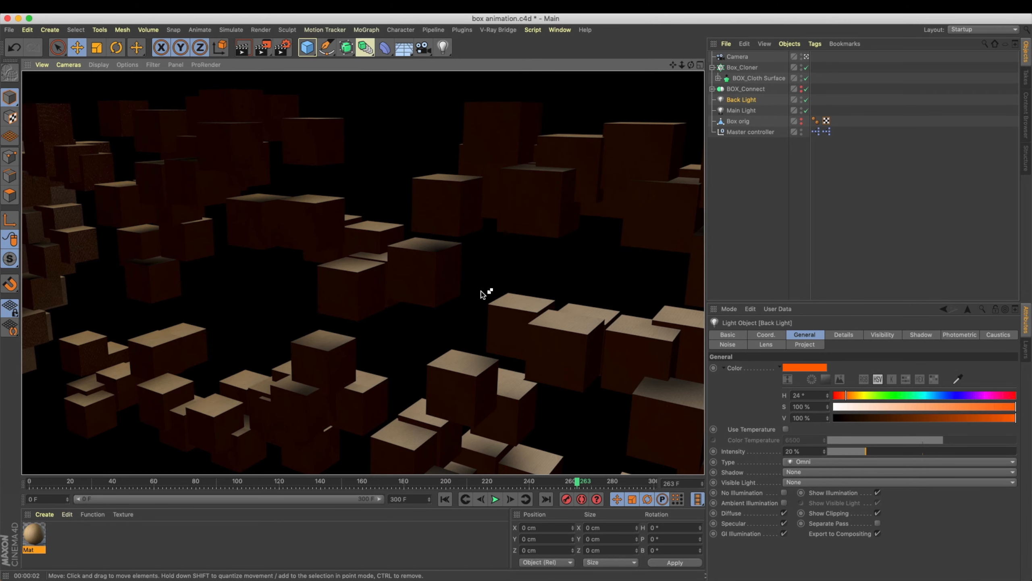
Keep Back Light's intensity at 20%, shift its color hue to 39° and render a preview from a new angle.
click(809, 450)
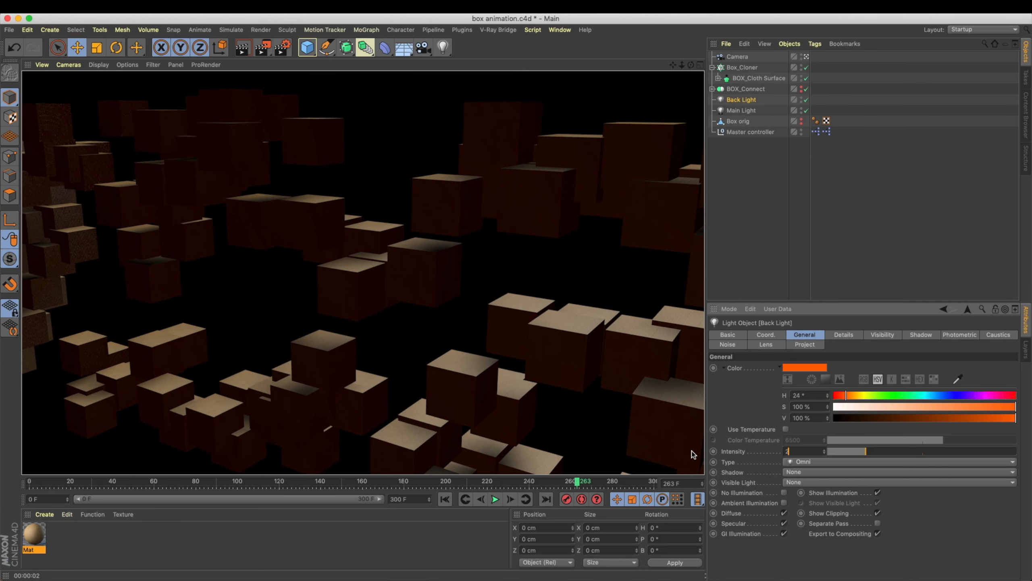
text(20)
key(Return)
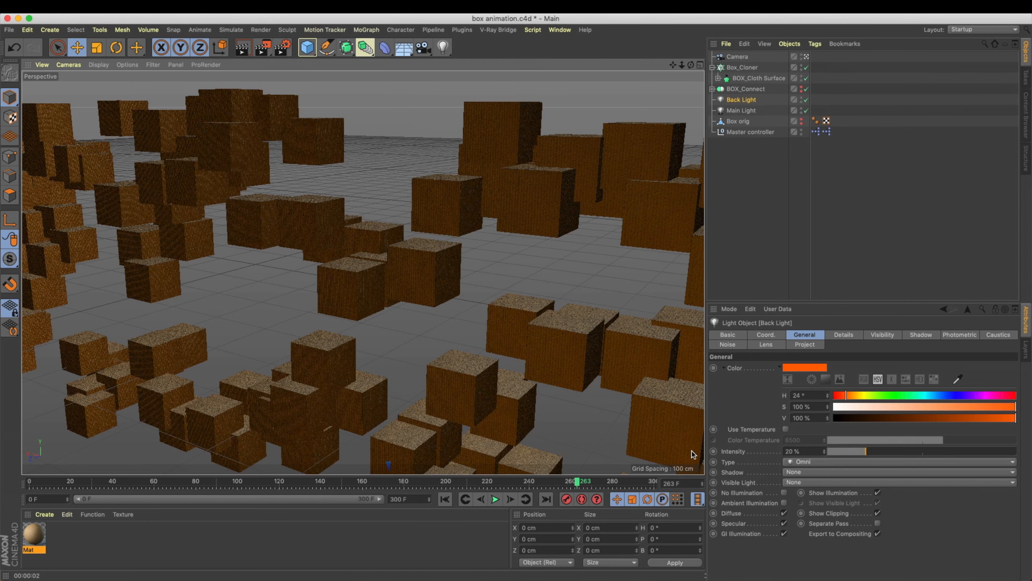
alt+drag(460, 240, 494, 203)
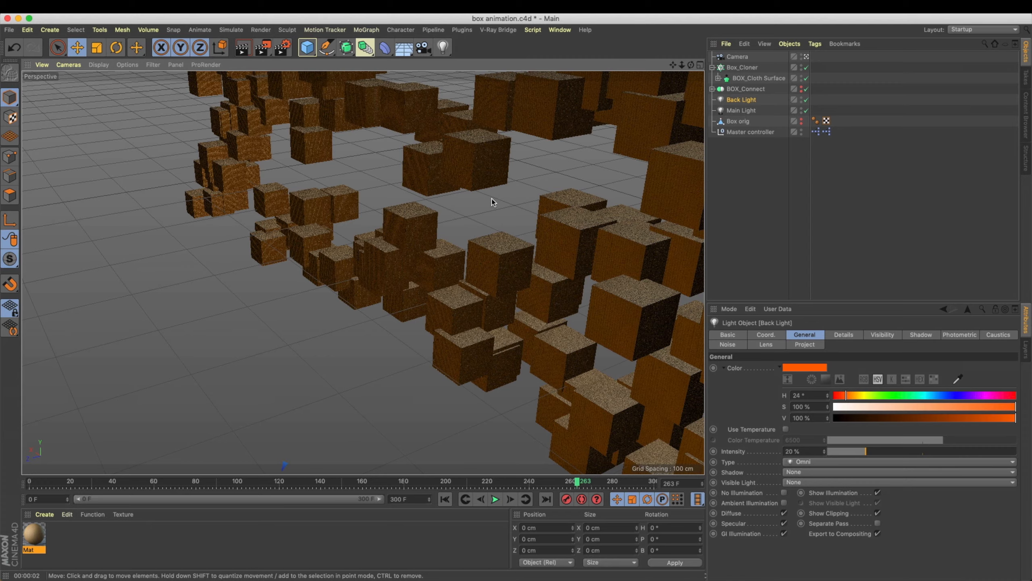
alt+drag(361, 272, 467, 233)
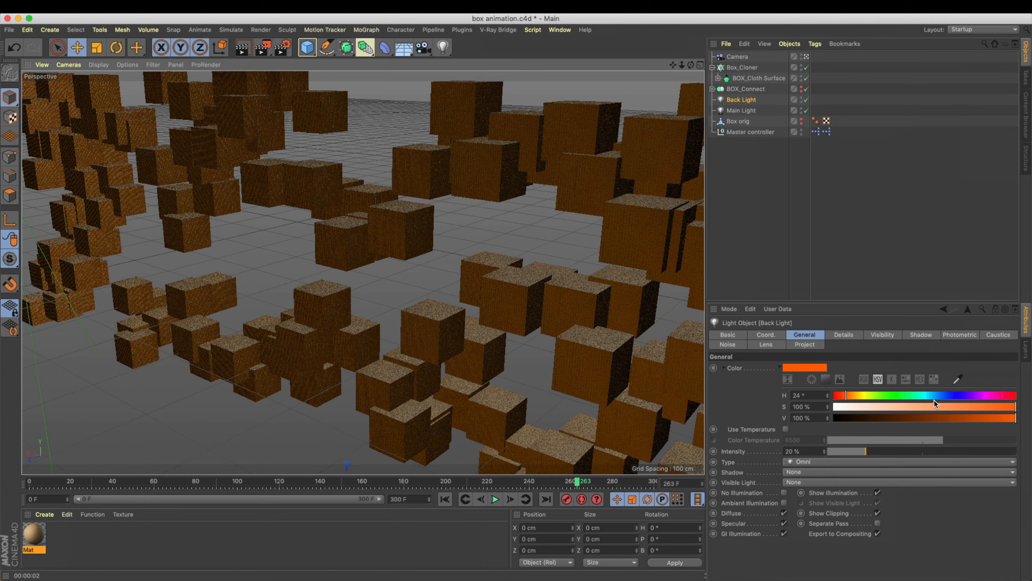
drag(857, 400, 854, 395)
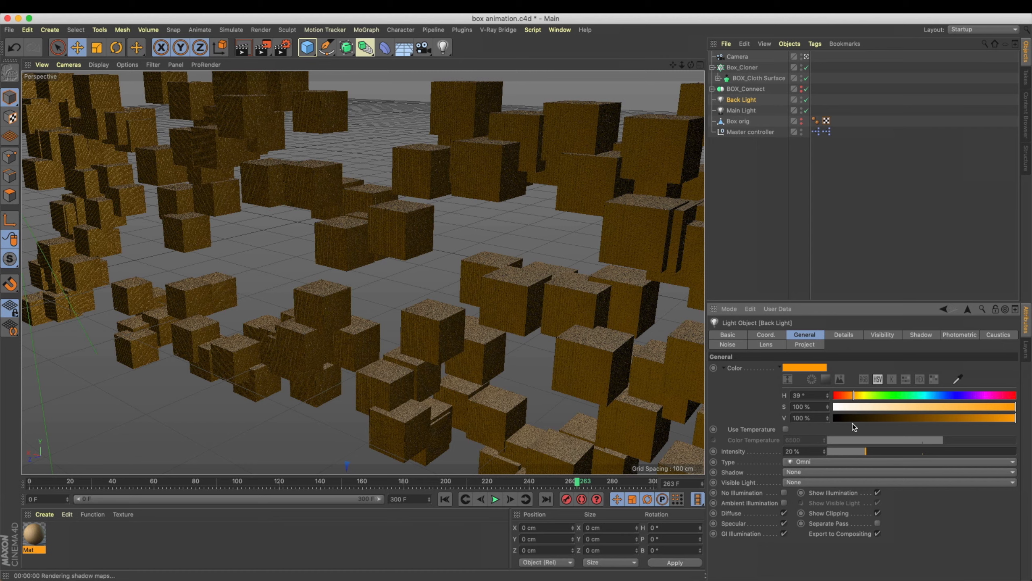
key(super+r)
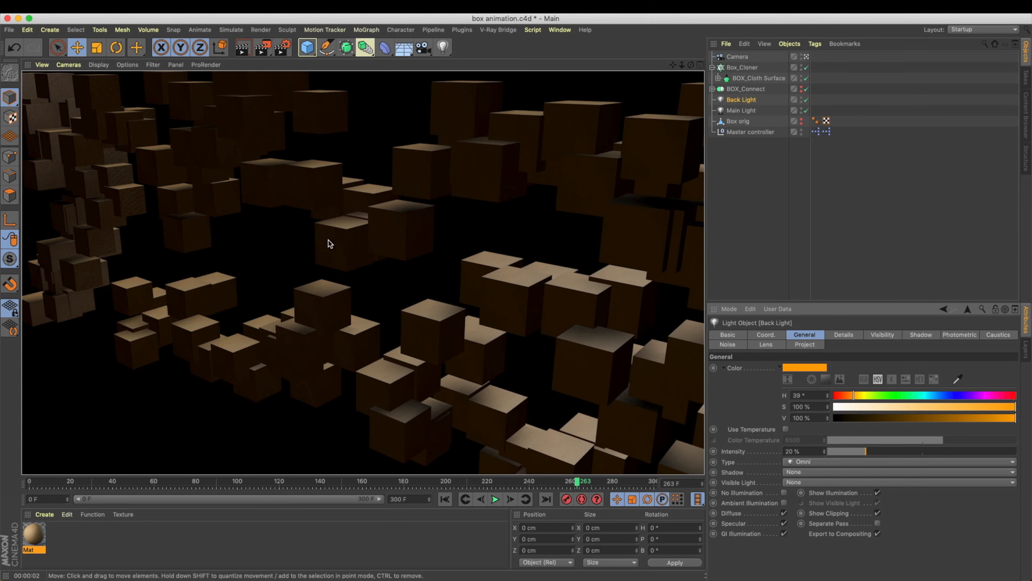
Render the current frame to the Picture Viewer, delete the lsc-cardboard02.jpg images from its history and enlarge the window.
click(262, 47)
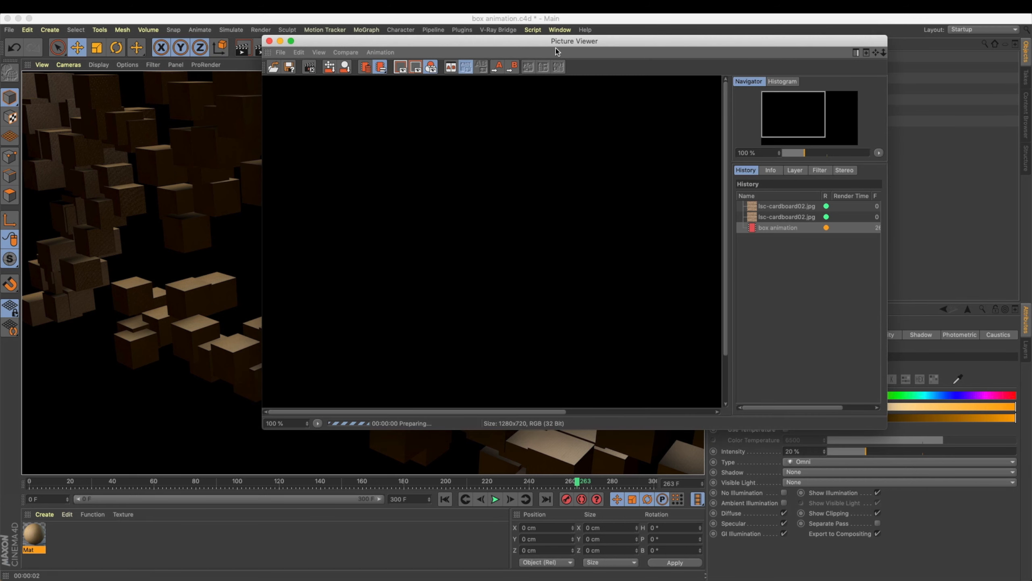
click(687, 264)
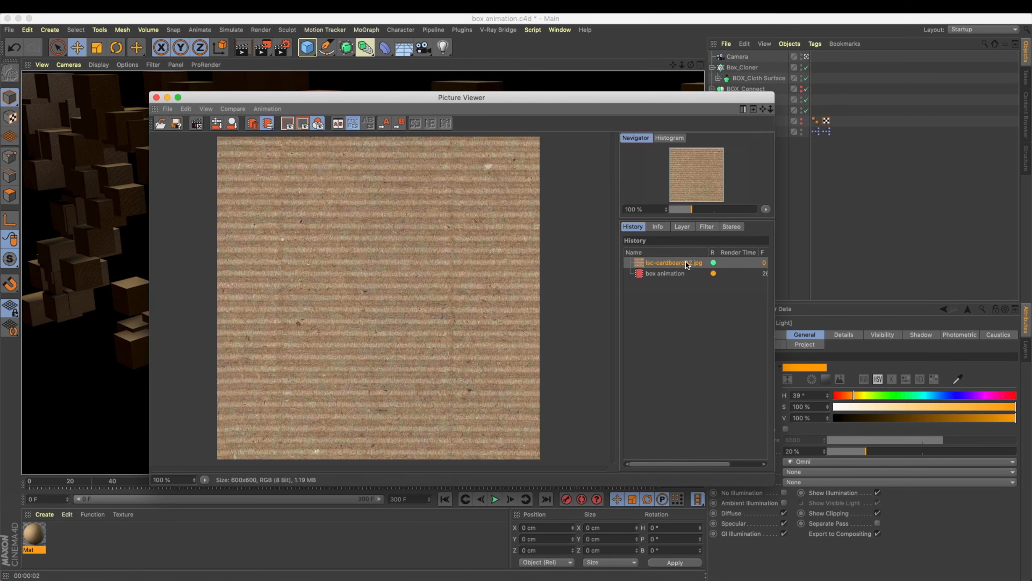
key(Delete)
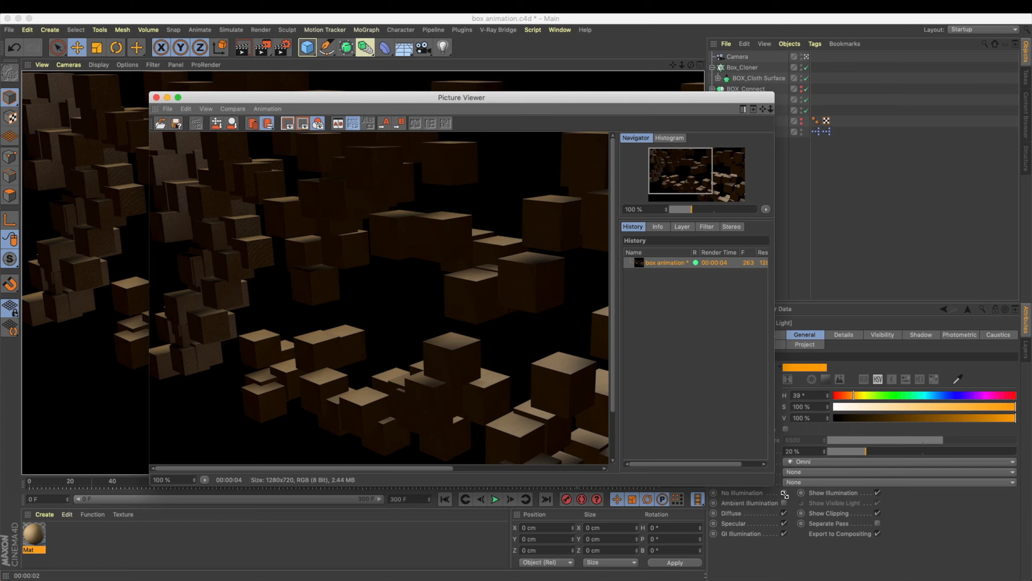
drag(774, 487, 902, 569)
drag(569, 105, 443, 57)
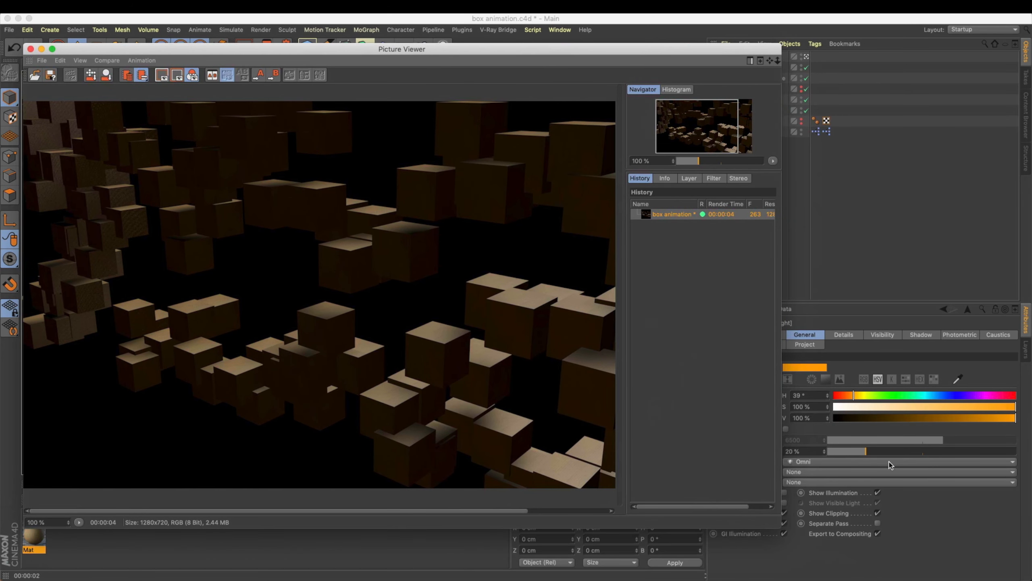
Change Back Light's color to white with 0% saturation and render the frame to the Picture Viewer for comparison.
click(816, 368)
drag(815, 374, 752, 374)
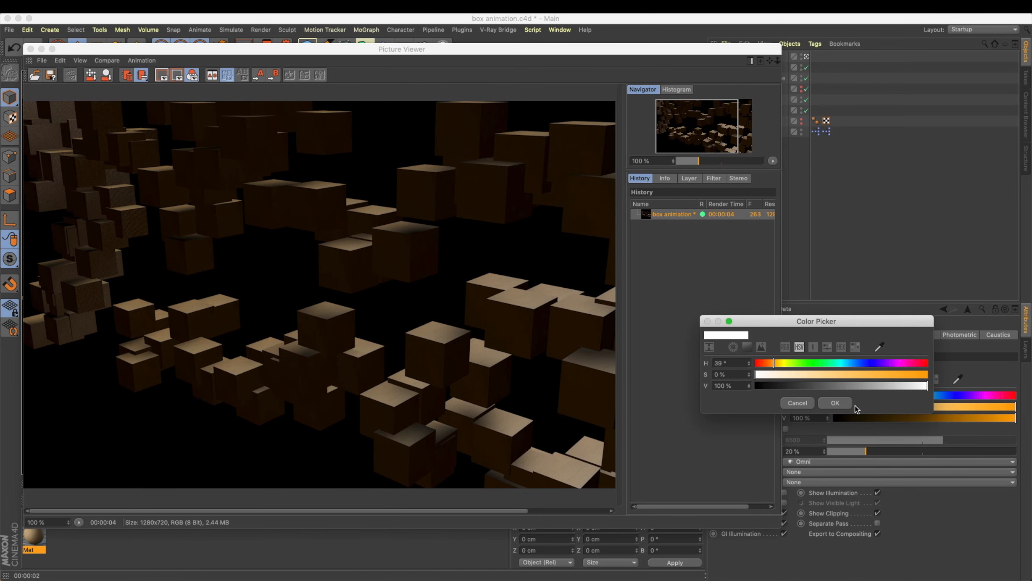
click(836, 402)
key(shift+r)
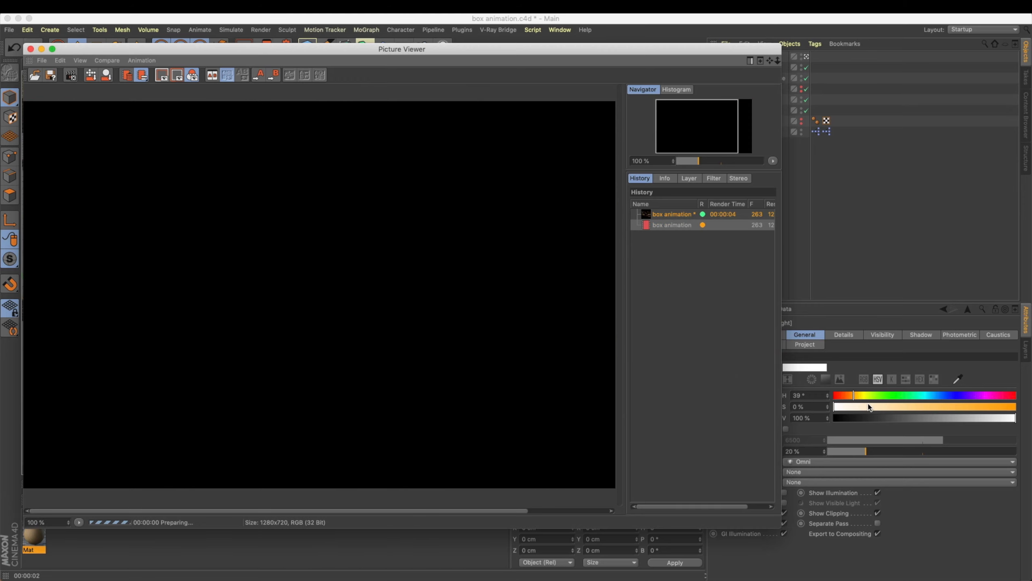
Set Back Light's color to blue with hue 212° and saturation 57%, and render again without stopping the running render.
click(941, 396)
click(937, 407)
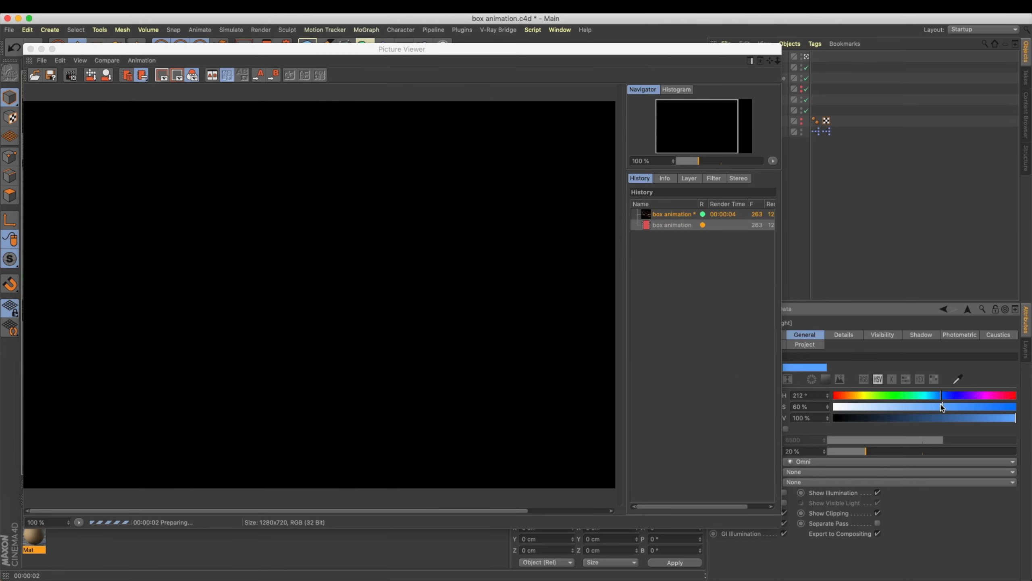
key(shift+r)
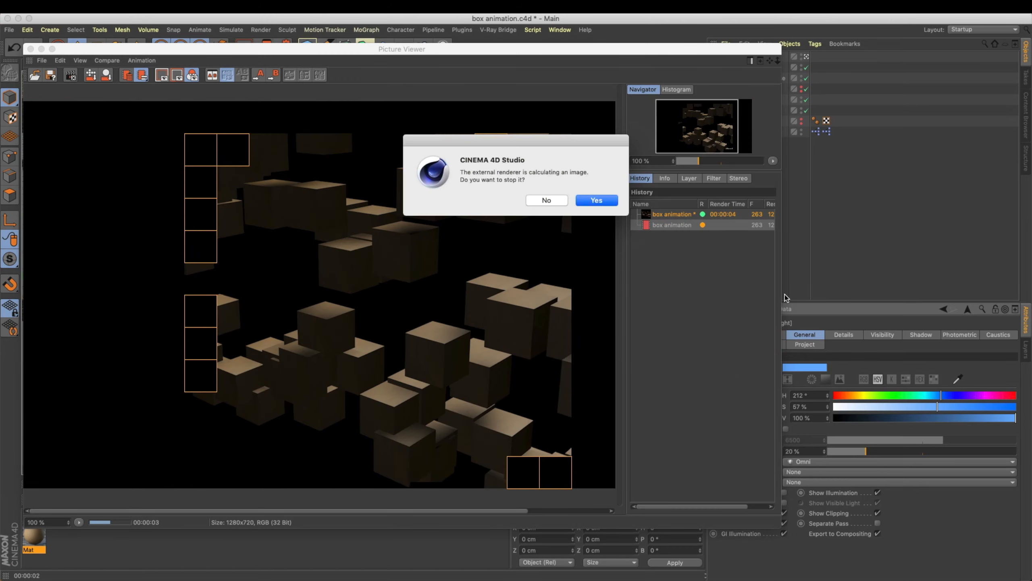
click(546, 200)
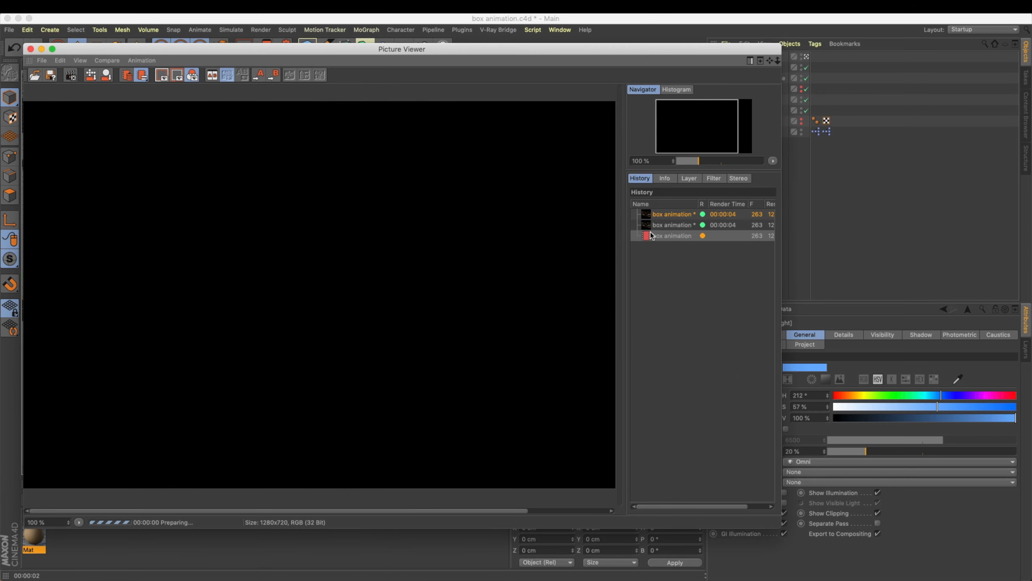
Compare the orange, white and blue Back Light renders in the Picture Viewer history.
click(660, 211)
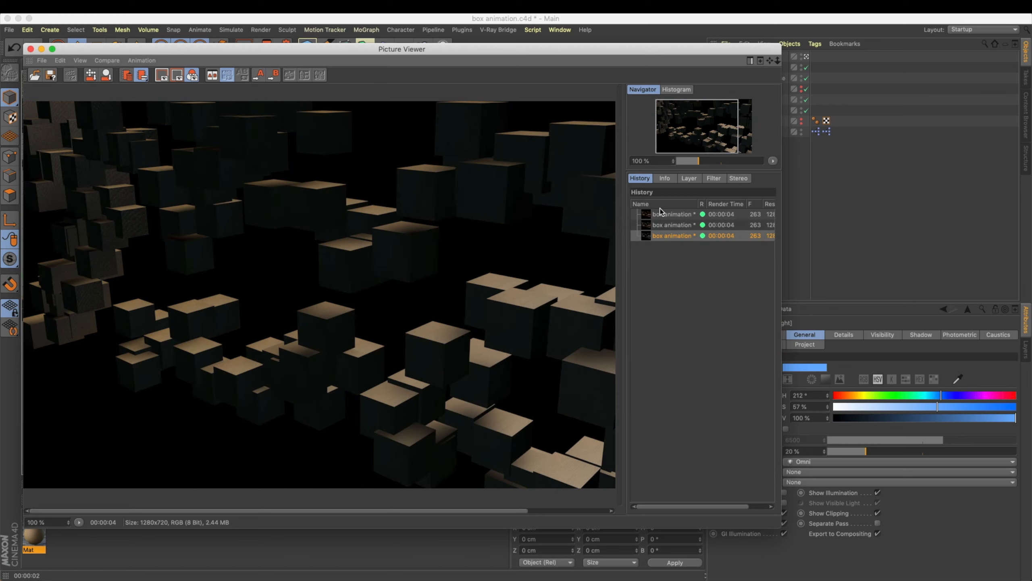
click(659, 211)
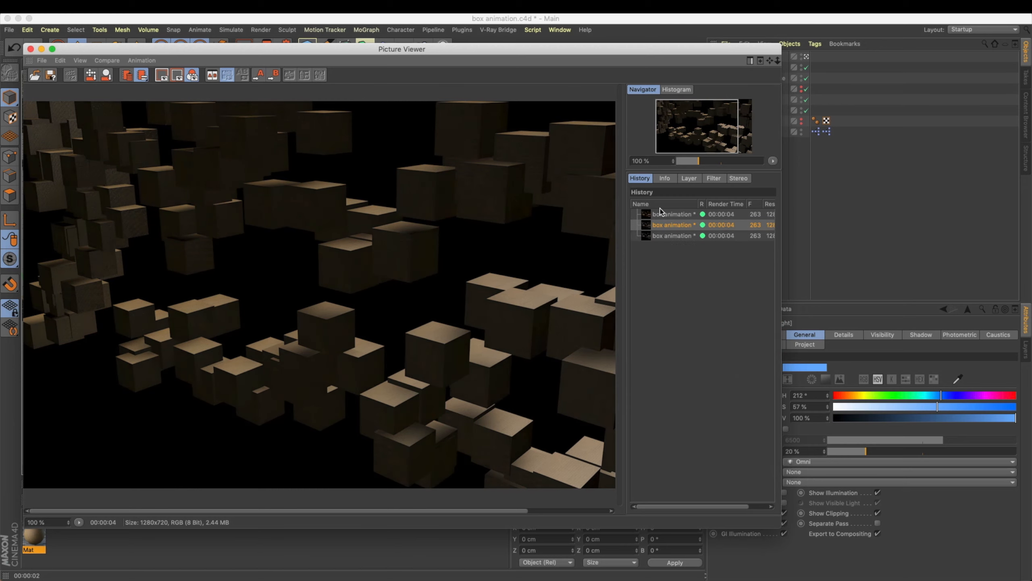
key(Down)
click(668, 214)
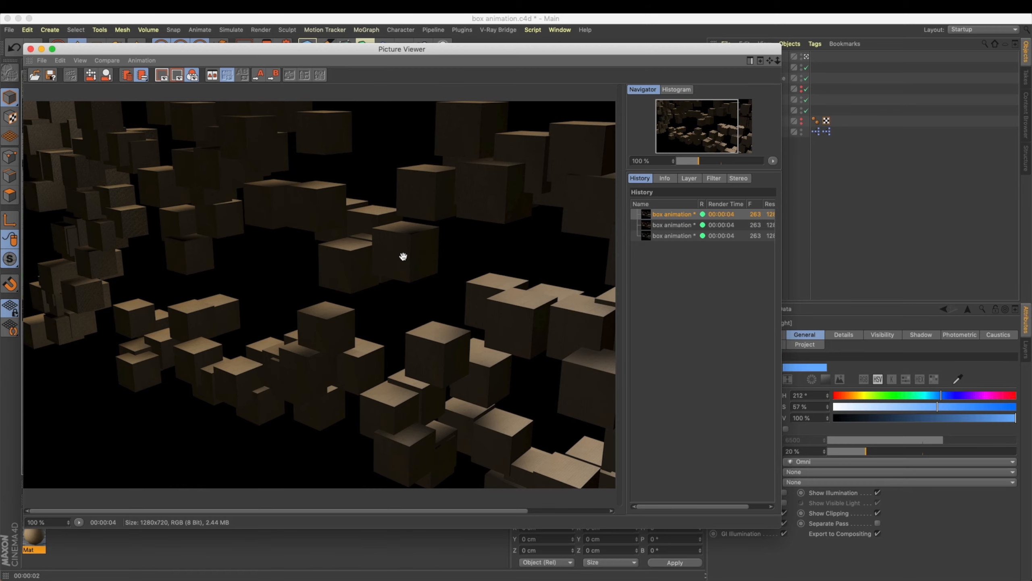
key(Down)
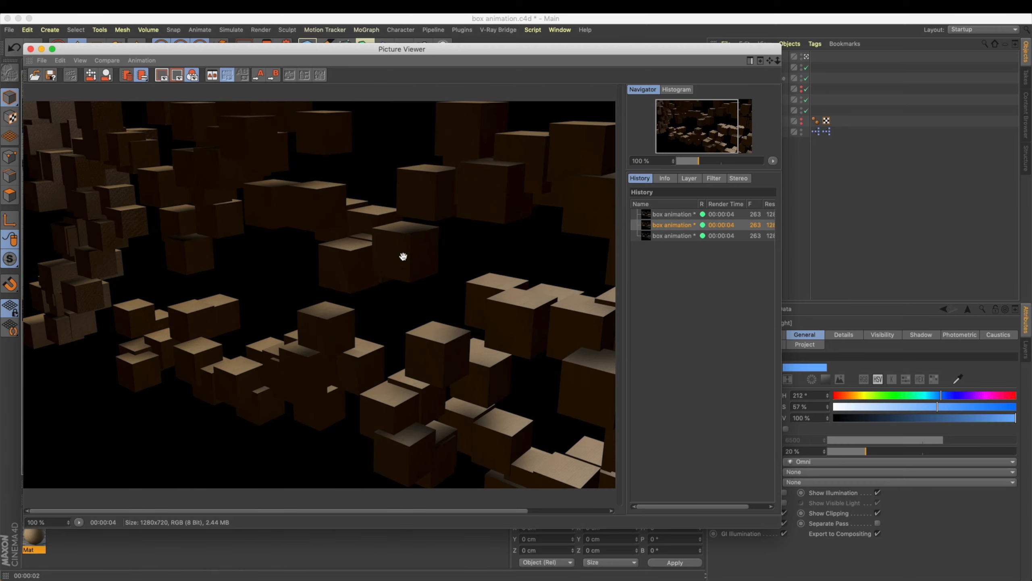
Close the Picture Viewer, save the project and set Back Light's color to orange with hue 34°.
click(42, 49)
key(super+s)
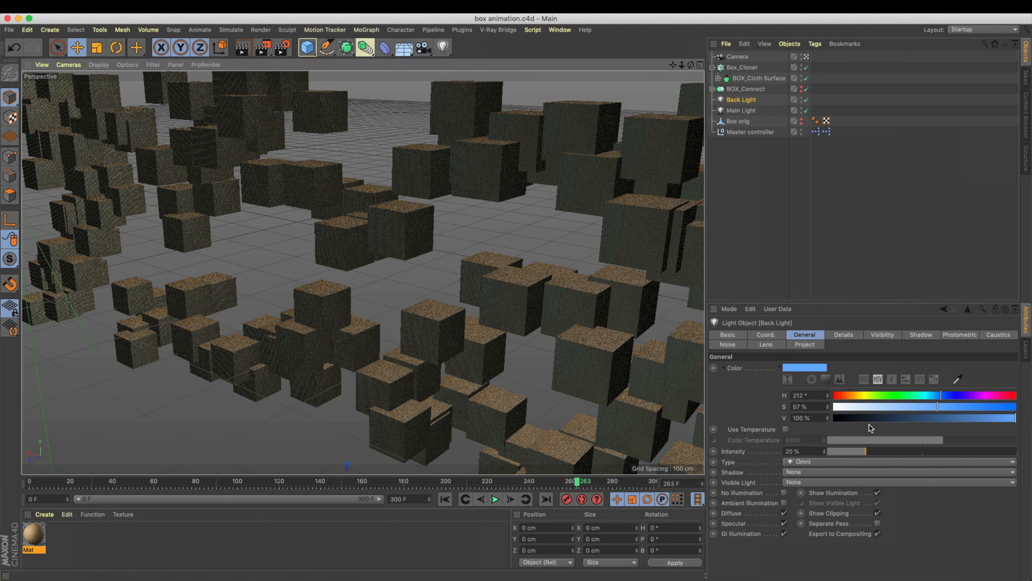
drag(841, 396, 855, 398)
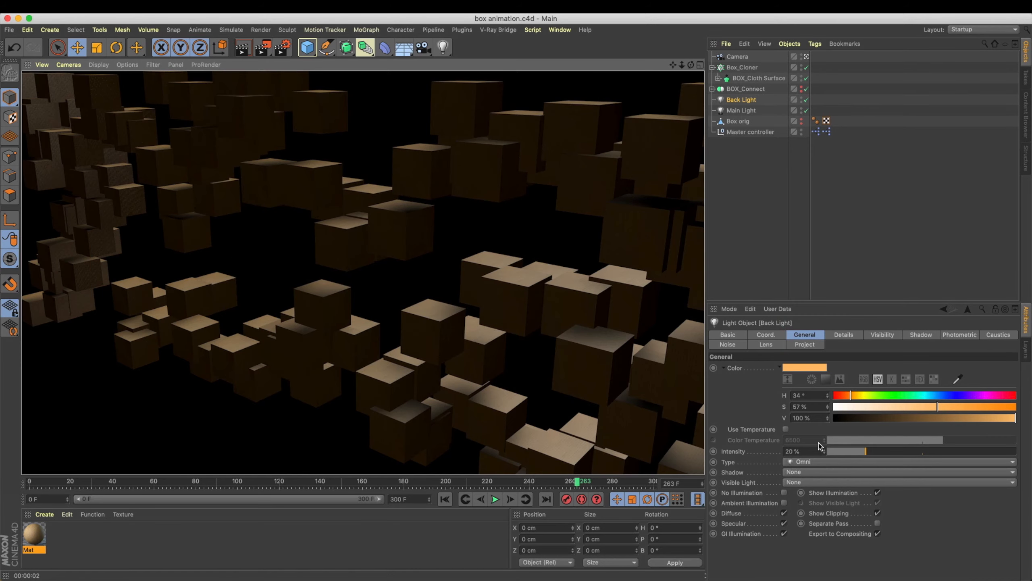
Set Back Light's intensity to 10%, render the viewport from the front side of the text and save the project.
drag(806, 451, 617, 440)
text(10)
key(Return)
alt+drag(568, 207, 460, 226)
key(ctrl+r)
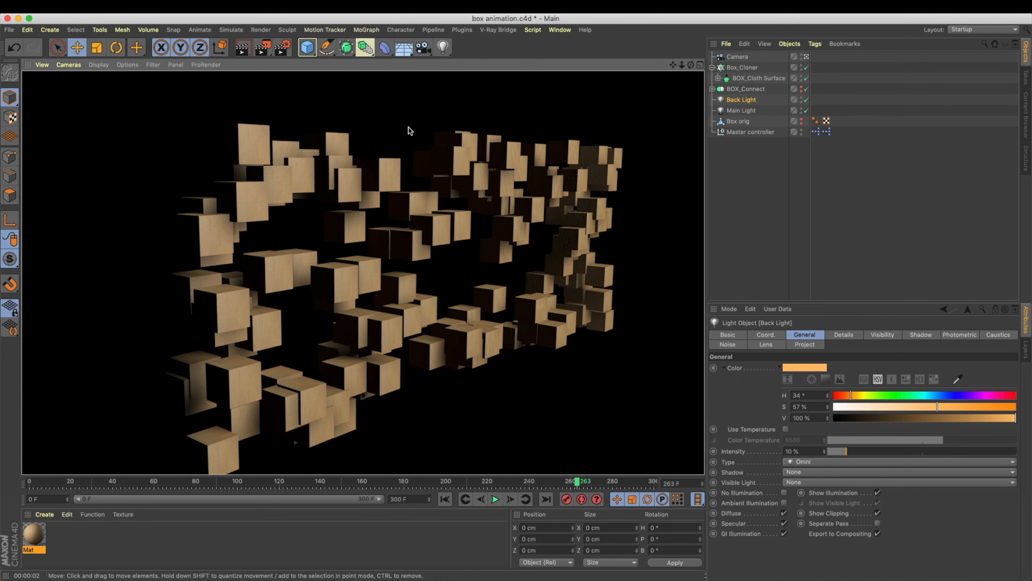
key(ctrl+s)
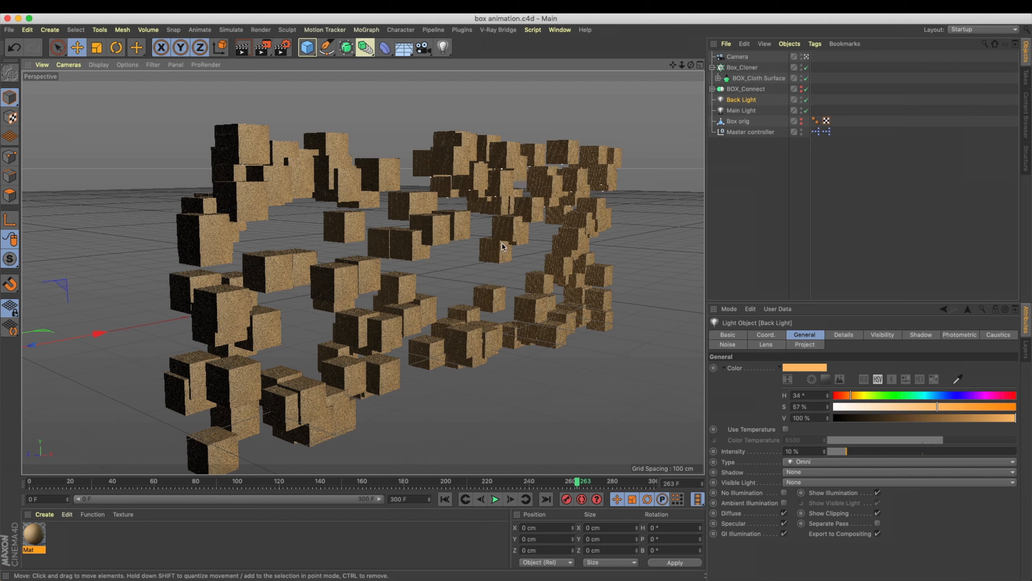
Add an Array object and rename it Global Light Array.
alt+drag(400, 238, 388, 243)
scroll(452, 260, down, 4)
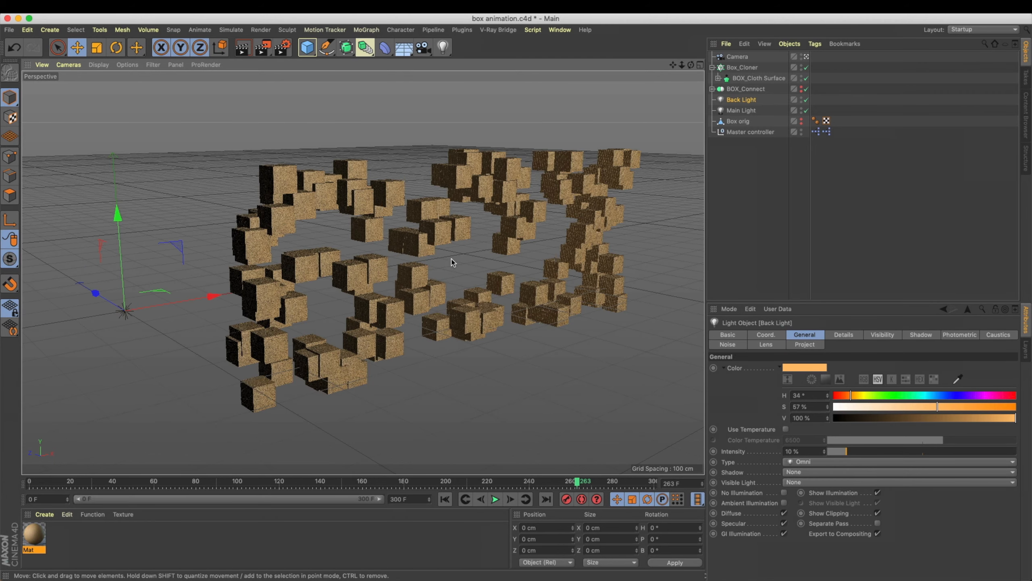
alt+drag(452, 248, 414, 245)
click(365, 49)
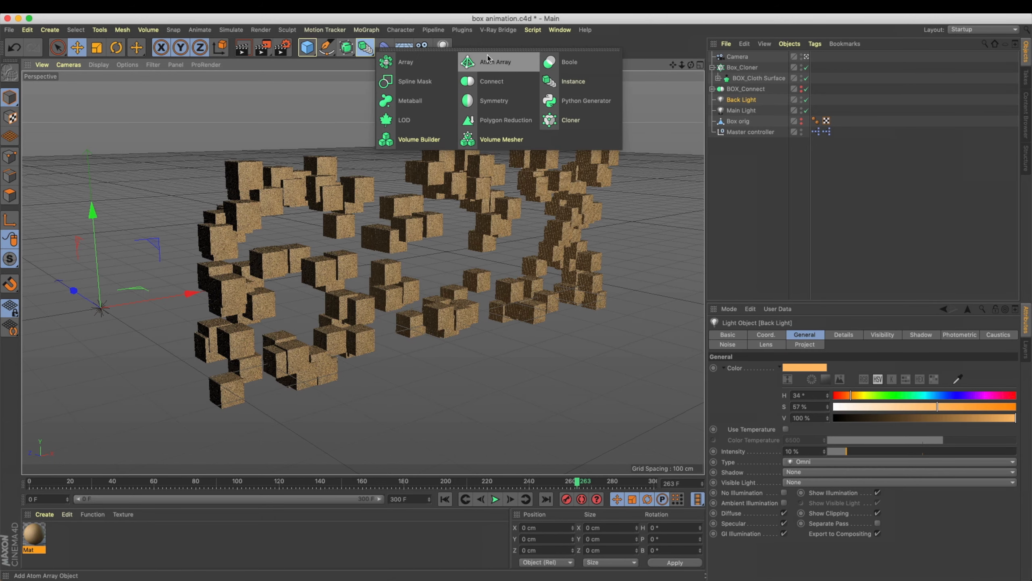
click(419, 68)
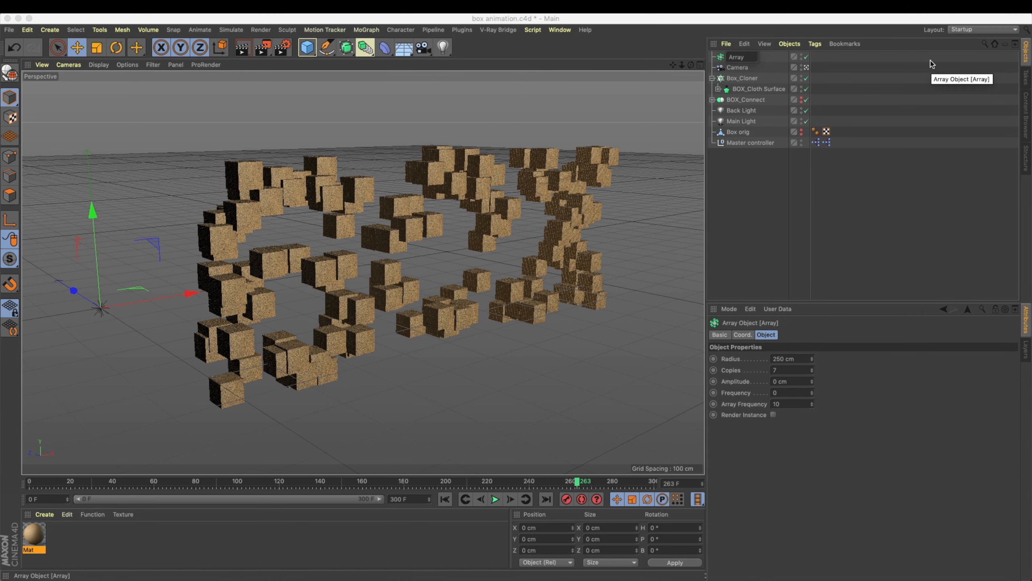
text(Glo)
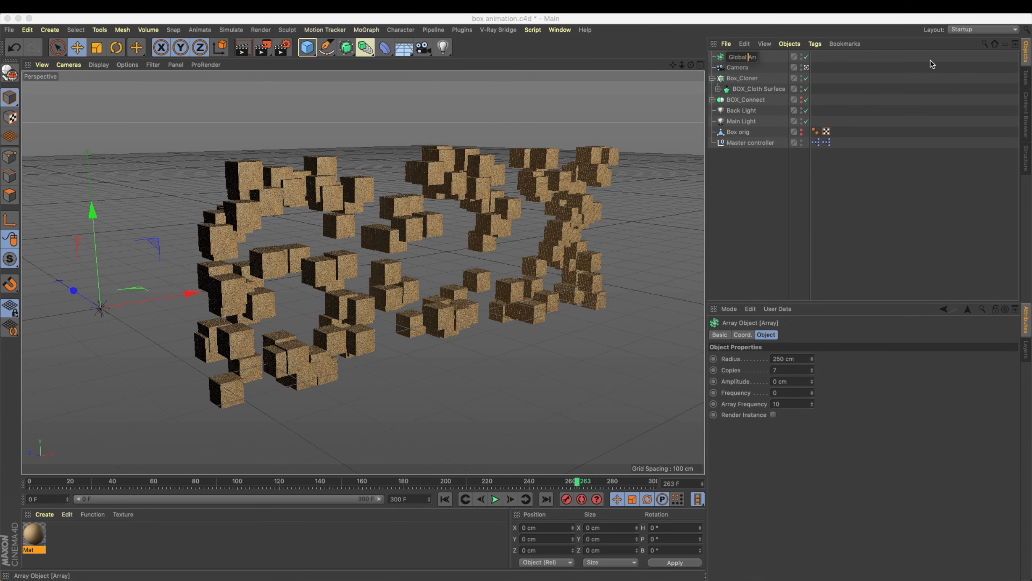
text(bal Light)
key(Return)
Add a light as a child of Global Light Array and set its intensity to 5%.
shift+click(443, 48)
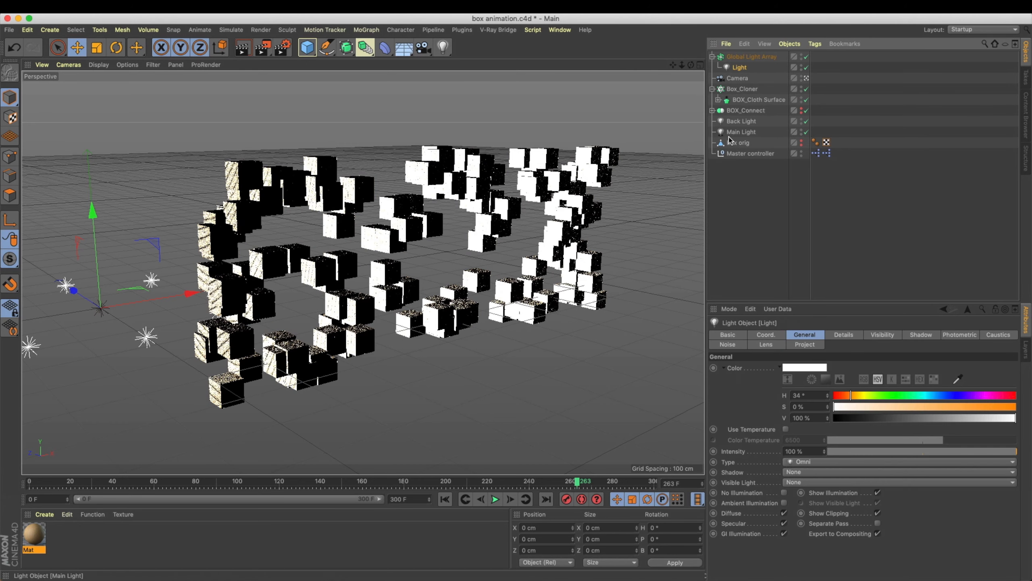
click(811, 451)
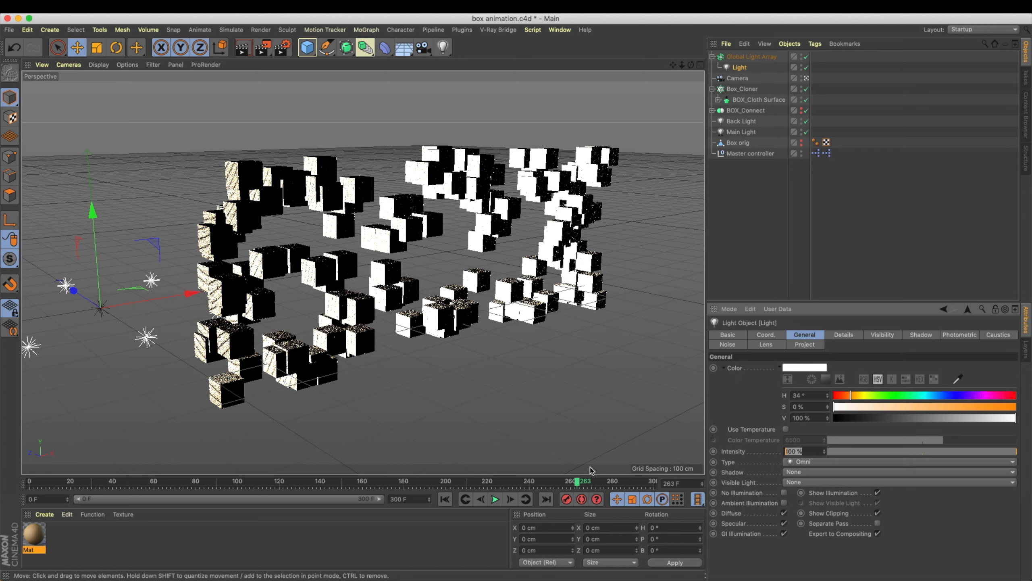
text(5)
key(Return)
Move Global Light Array to the middle of the BOX text, about X 484 cm, and set its copies to 5.
click(752, 57)
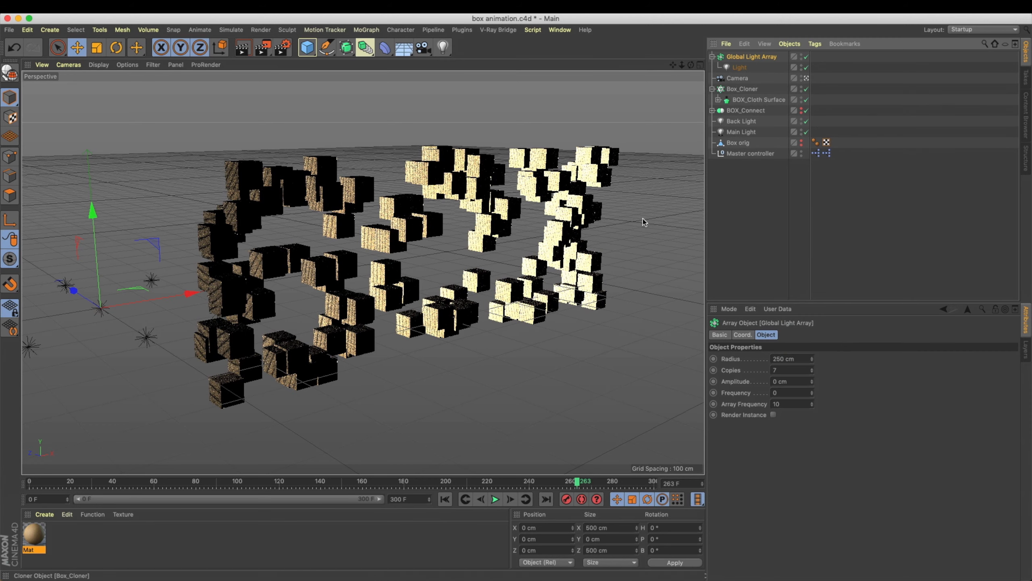
drag(94, 254, 455, 259)
click(797, 370)
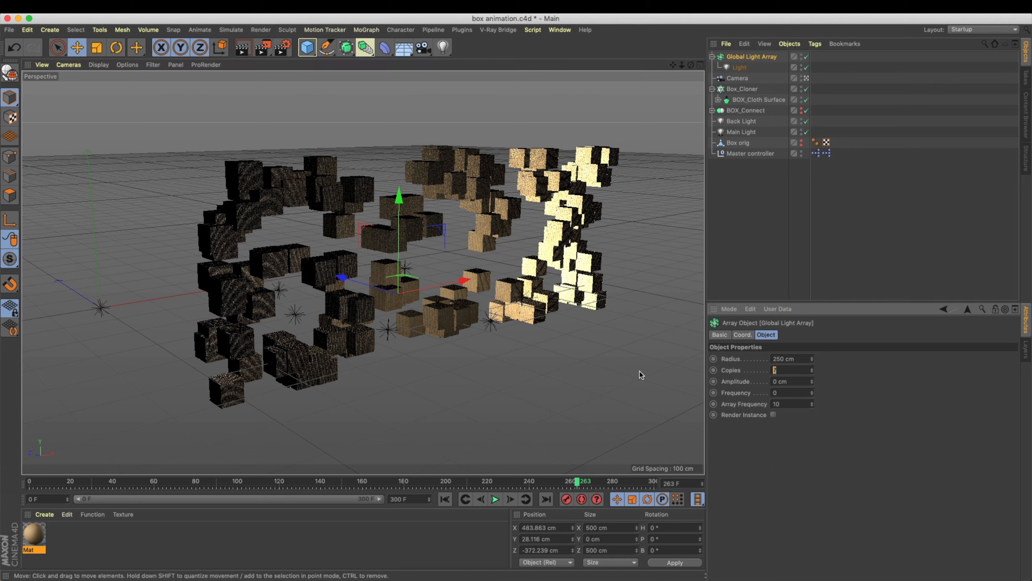
key(Return)
Set Global Light Array's radius to 30000 cm.
click(798, 358)
text(300)
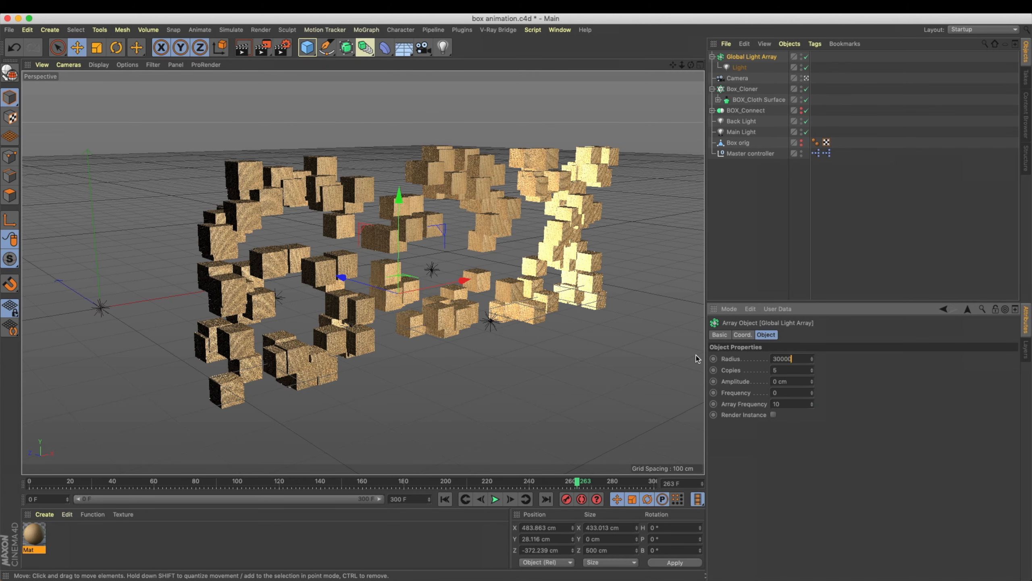
text(00)
key(Return)
Set Global Light Array's radius to 50000 cm and raise it in the Right view to about Y 5023 cm.
middle_click(437, 371)
alt+right_drag(321, 350, 208, 398)
alt+right_drag(266, 378, 237, 393)
alt+middle_drag(253, 375, 193, 377)
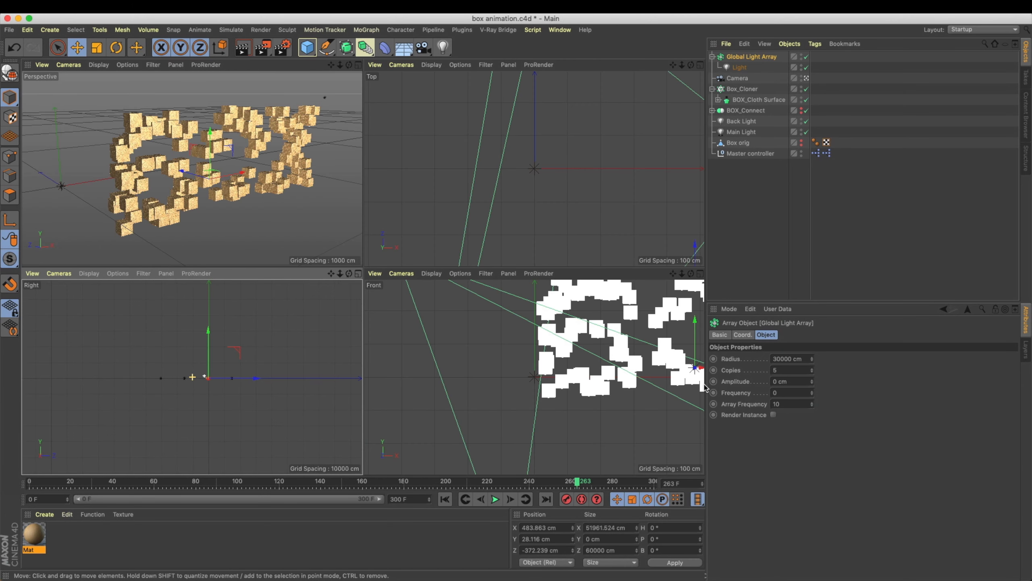
click(790, 358)
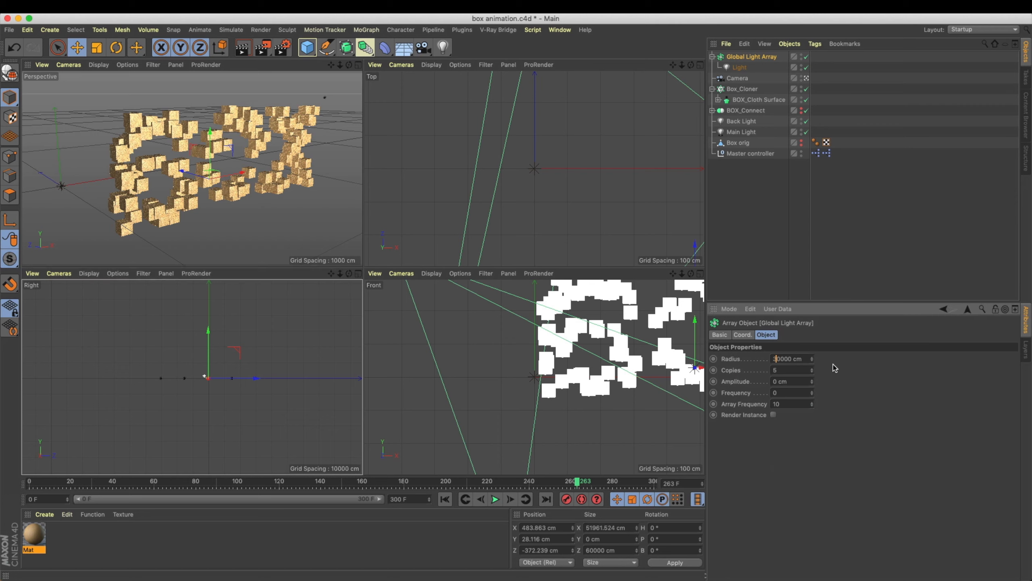
key(Return)
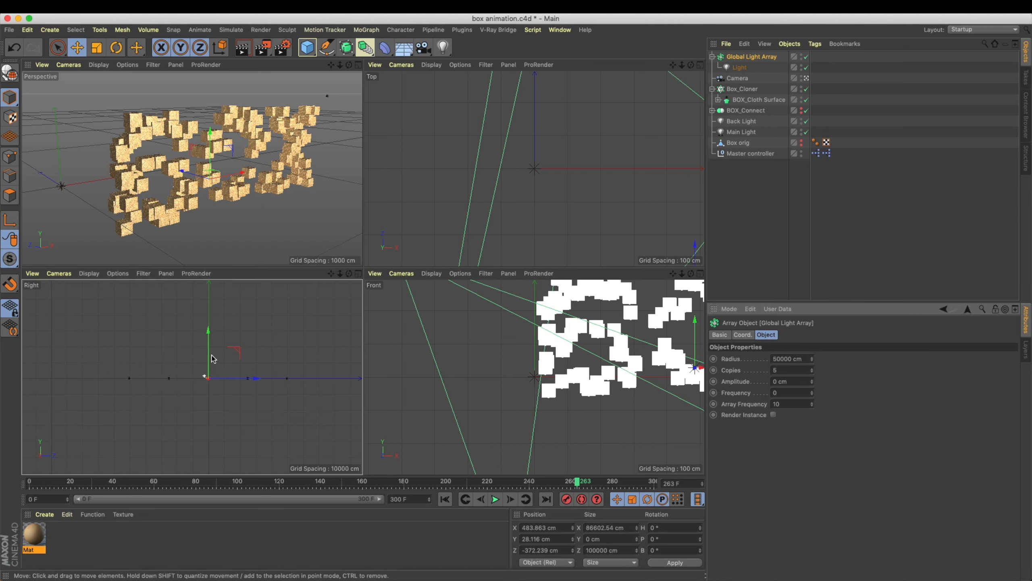
drag(209, 366, 206, 358)
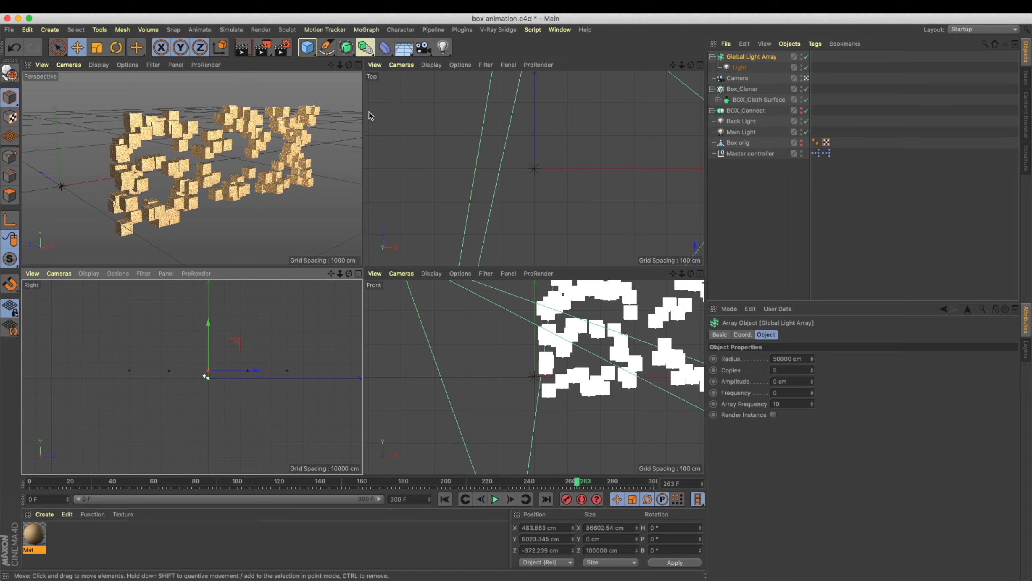
Render the maximized Perspective view, set the array light's intensity to 8% and render again.
click(359, 65)
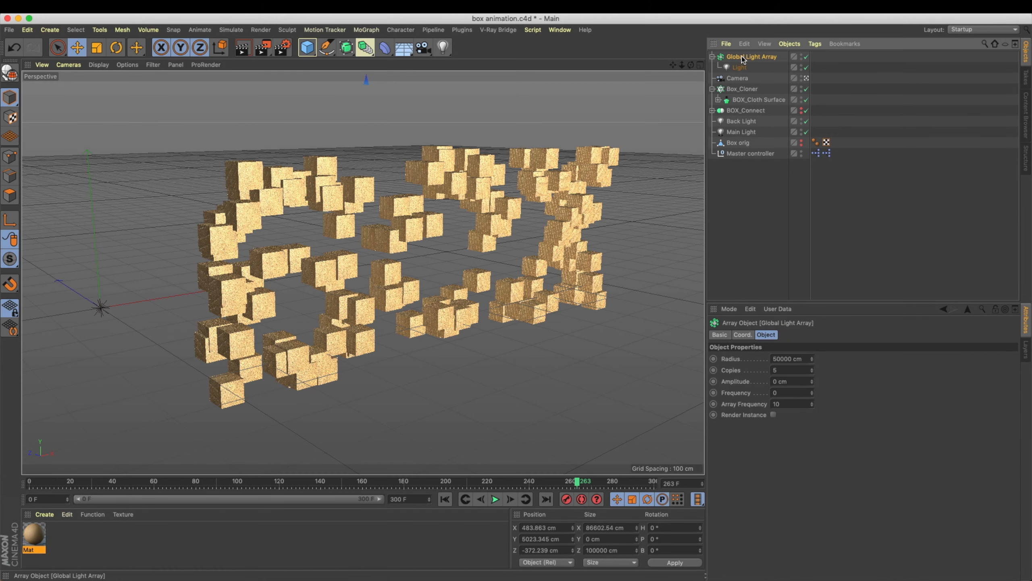
click(243, 48)
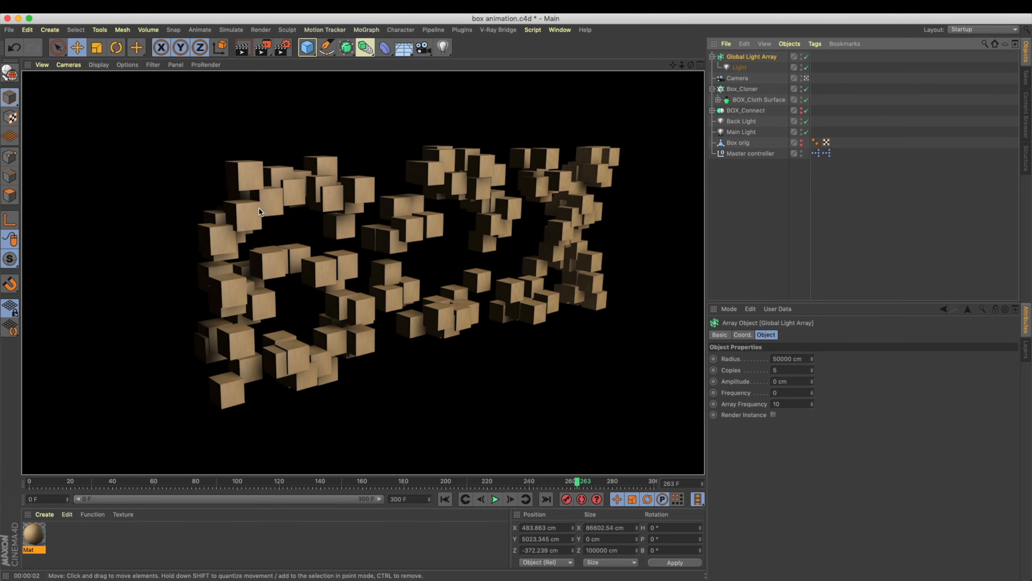
click(739, 67)
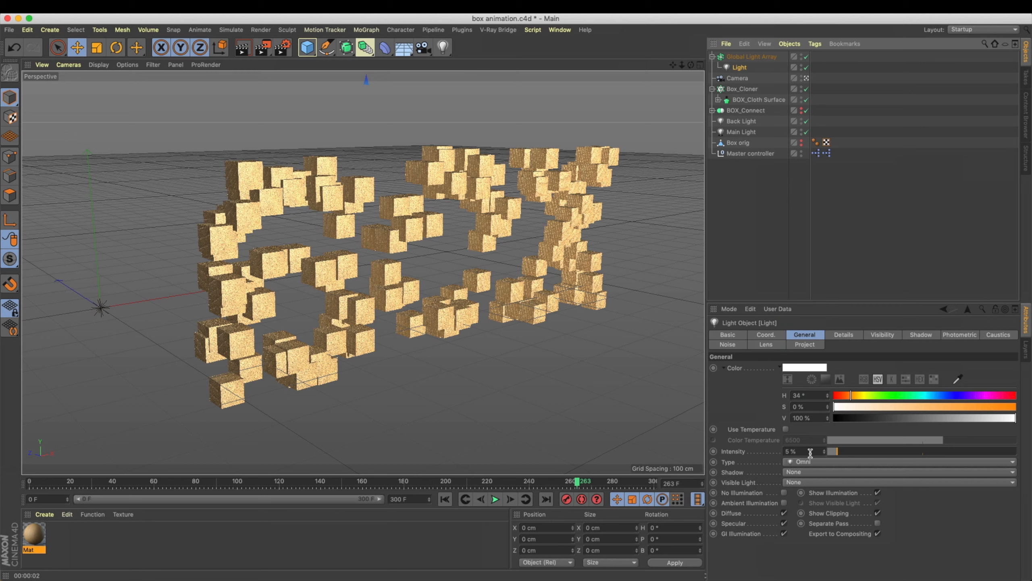
text(8)
key(Return)
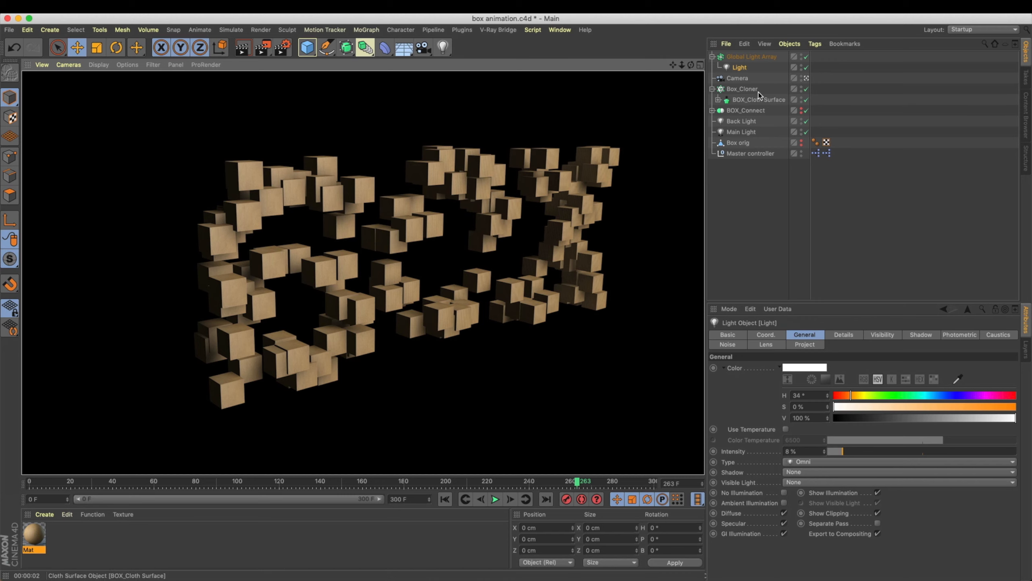
Check the lighting by rendering the viewport from behind and from the front of the boxes.
click(748, 132)
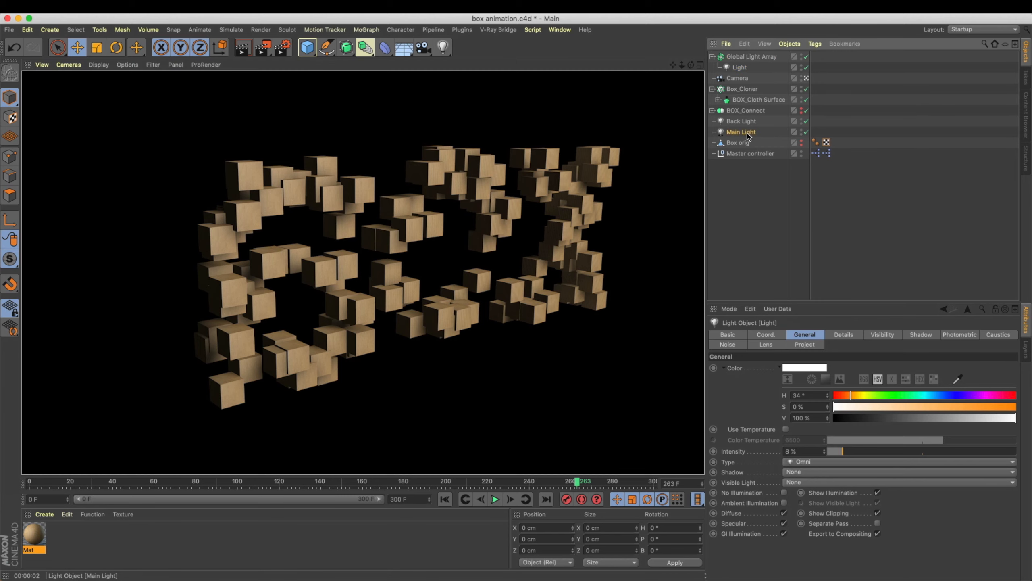
click(742, 121)
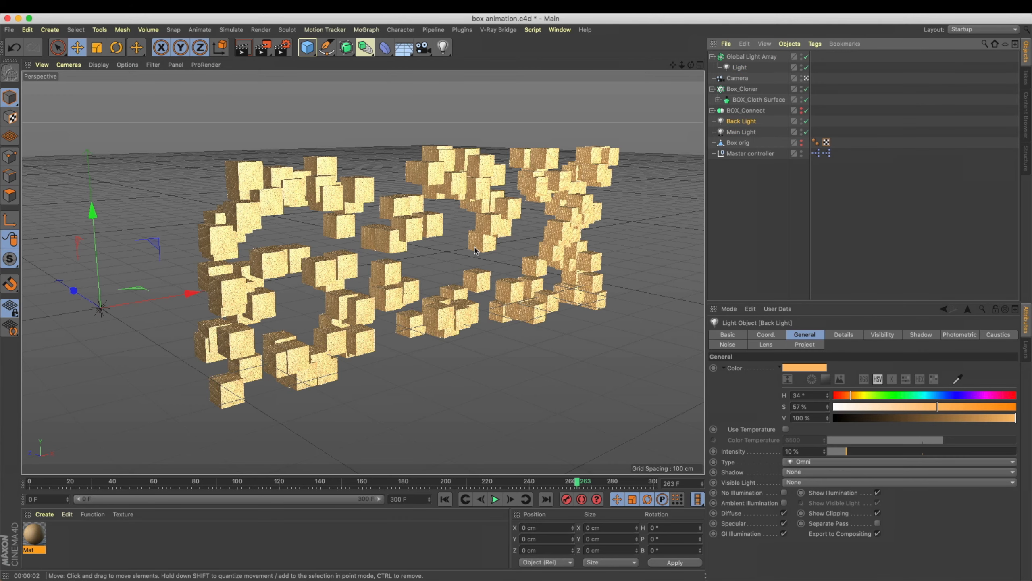
key(super+r)
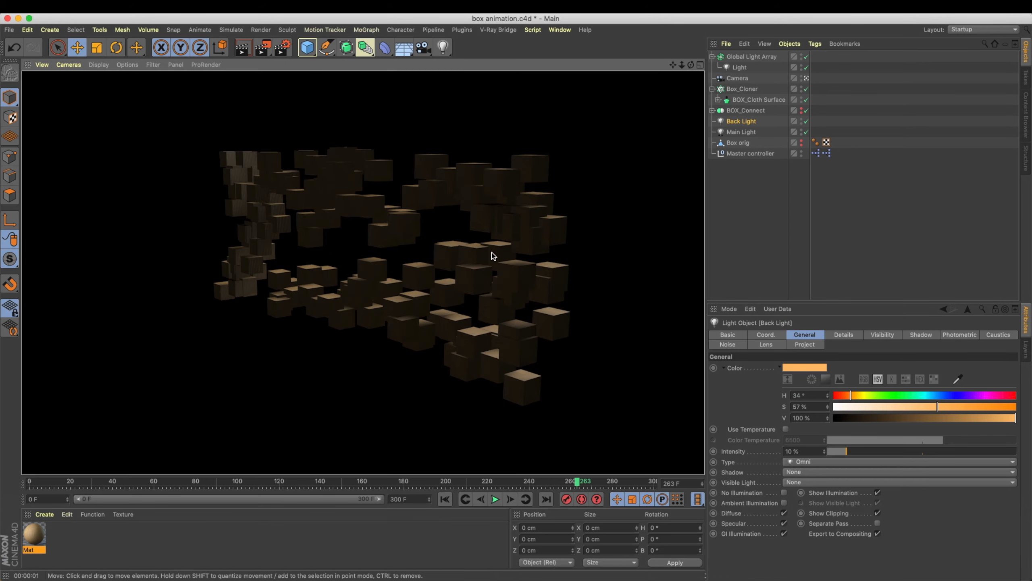
mouse_move(553, 273)
alt+mouse_down()
mouse_move(341, 277)
mouse_move(403, 274)
alt+mouse_up()
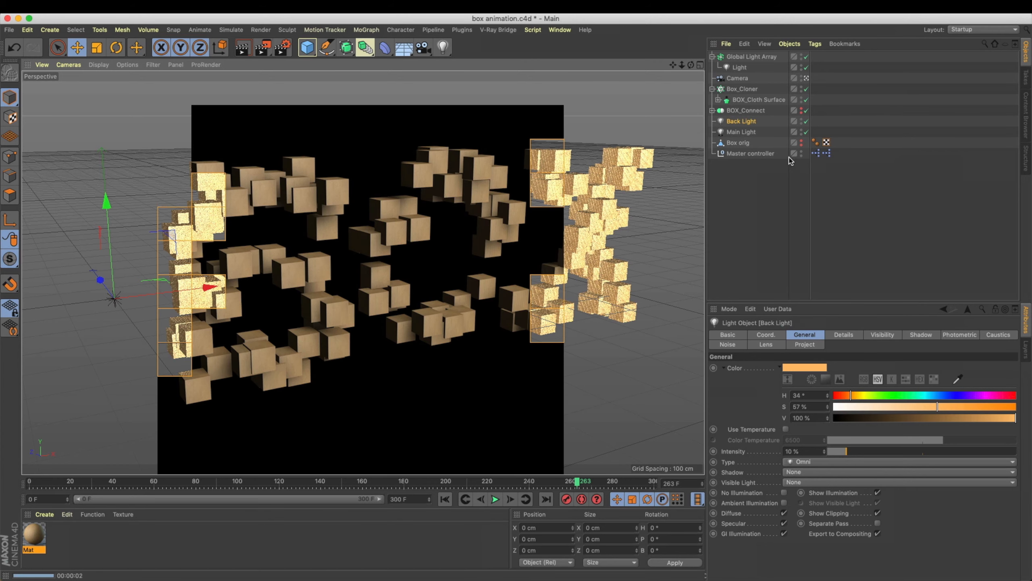
click(746, 132)
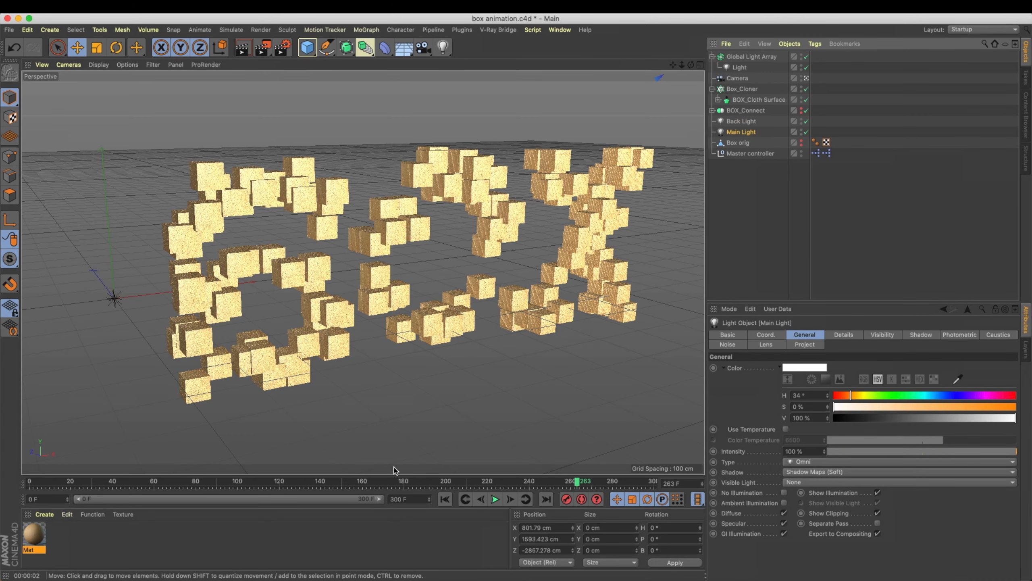
Set the Mat material's default specular to width 63%, falloff 7% and specular strength 29%, and render the viewport.
double_click(34, 534)
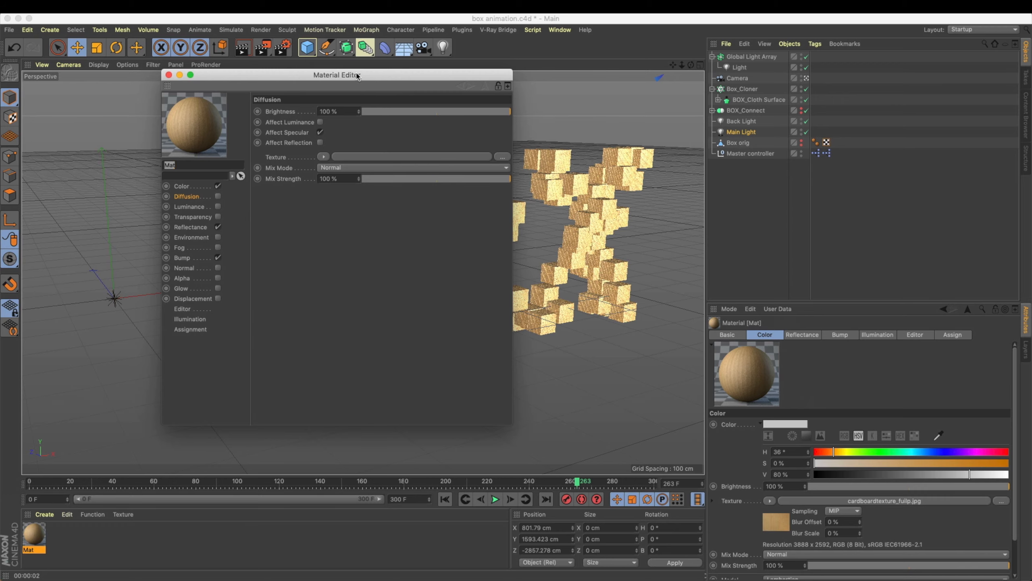
drag(357, 77, 714, 149)
click(550, 300)
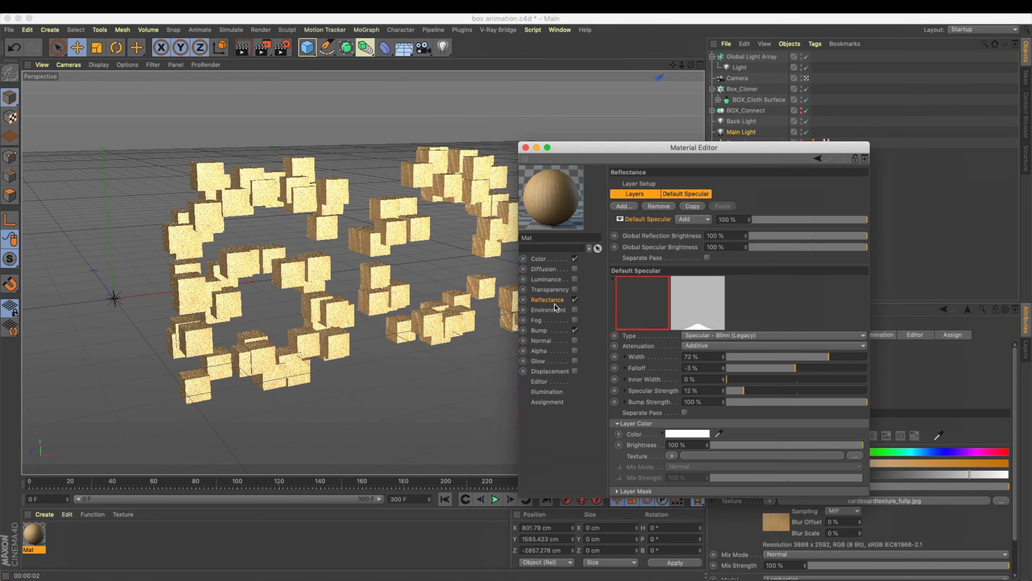
drag(827, 357, 802, 368)
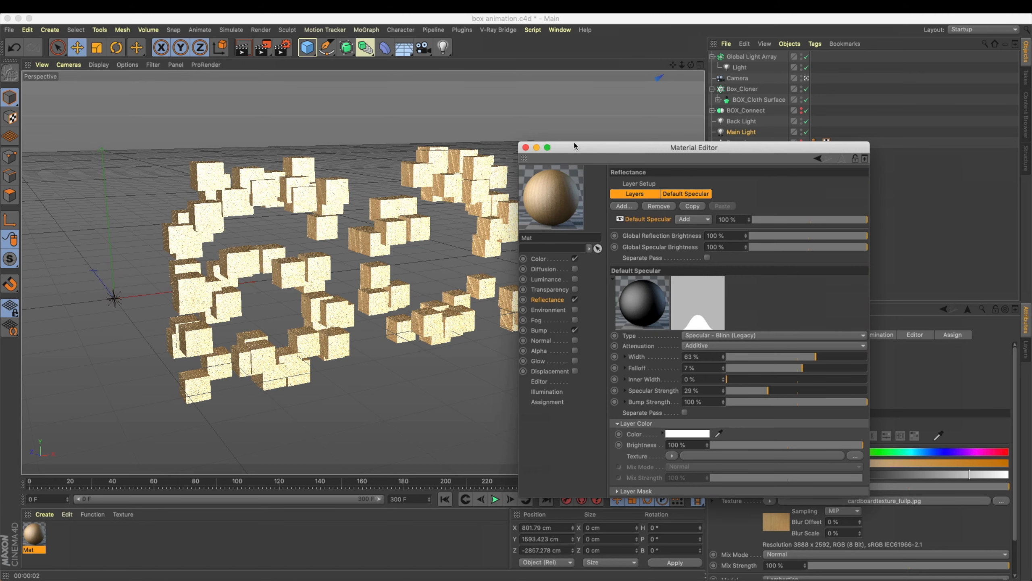
click(526, 147)
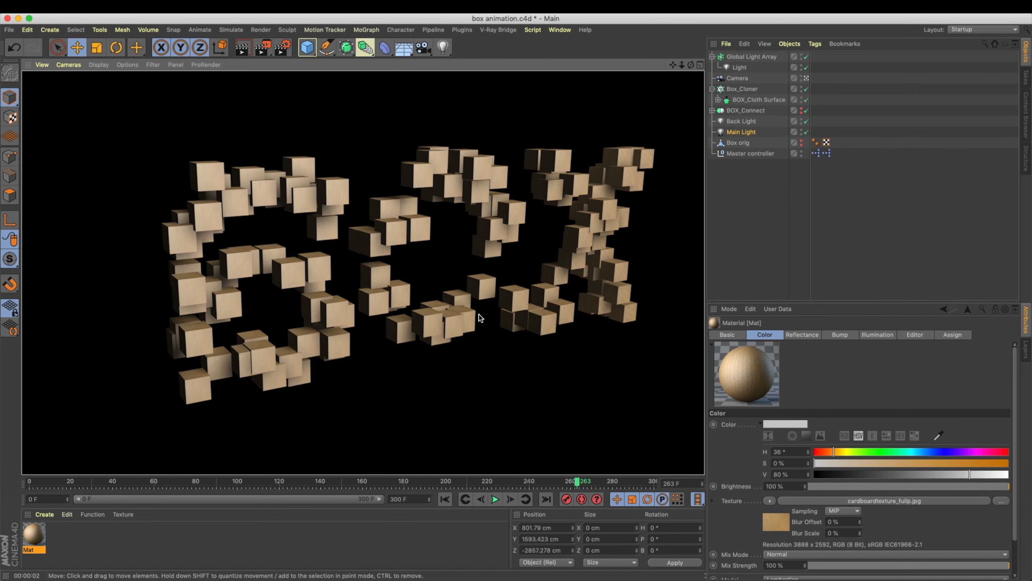
Lower the Mat material's specular falloff to -14% and render the viewport.
alt+drag(383, 305, 340, 300)
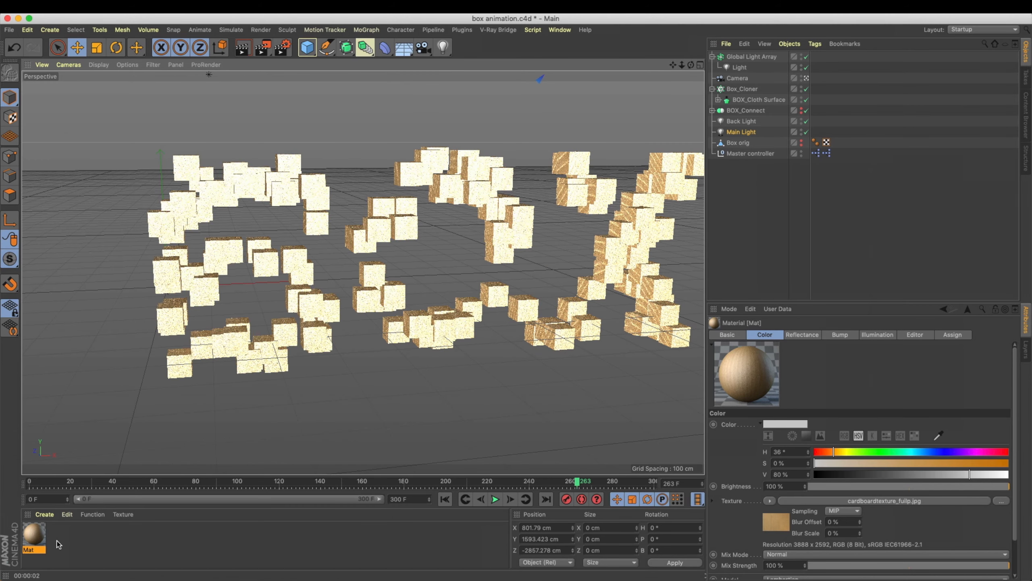
double_click(35, 536)
drag(331, 77, 627, 182)
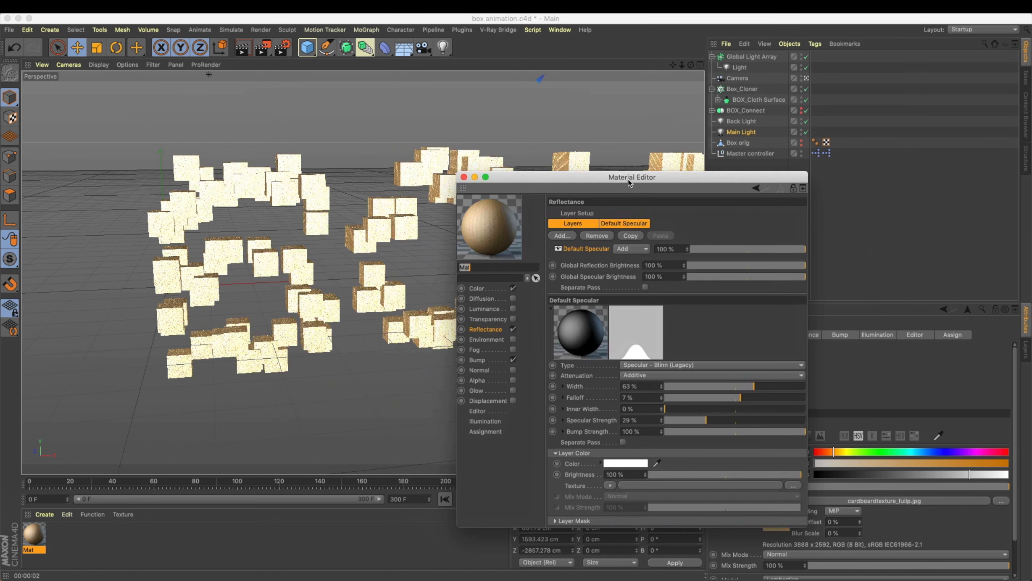
drag(740, 392, 726, 400)
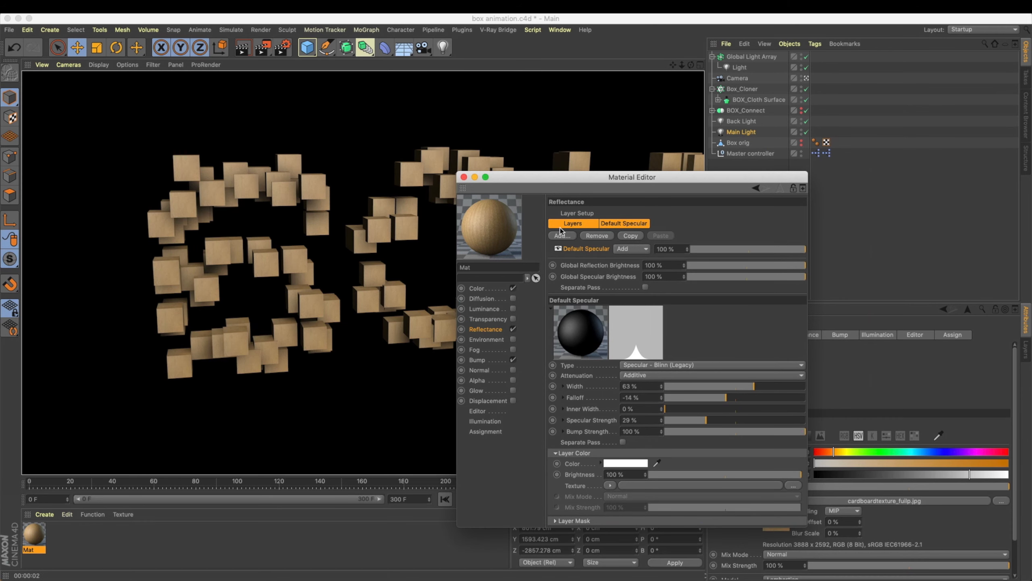
click(464, 177)
Save the project with the Box_Cloner selected.
alt+drag(410, 208, 492, 208)
click(742, 90)
key(super+s)
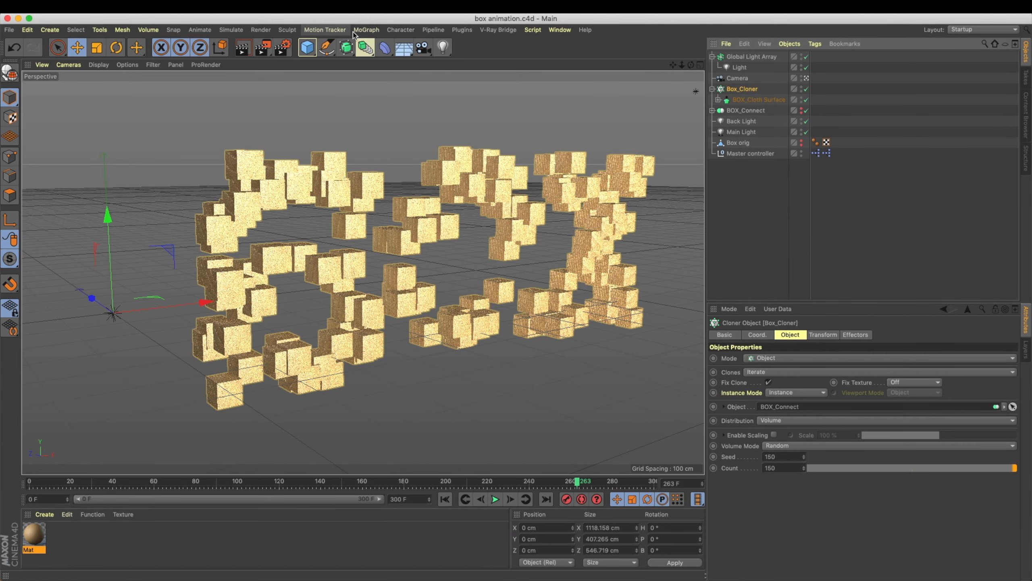
Add a Random effector to the Box_Cloner and rename it PSR Random.
click(325, 30)
mouse_move(366, 30)
mouse_move(423, 48)
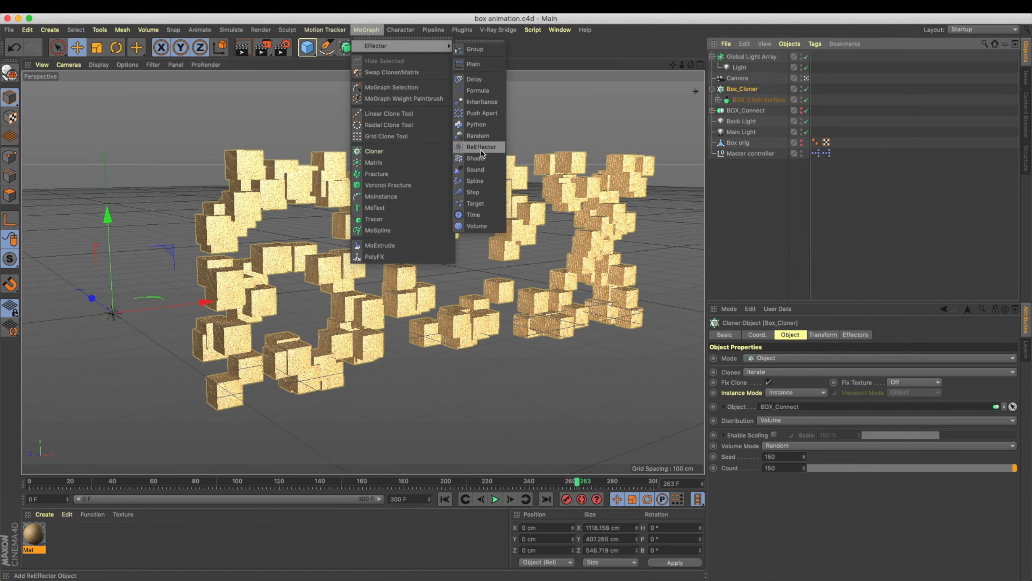
click(478, 136)
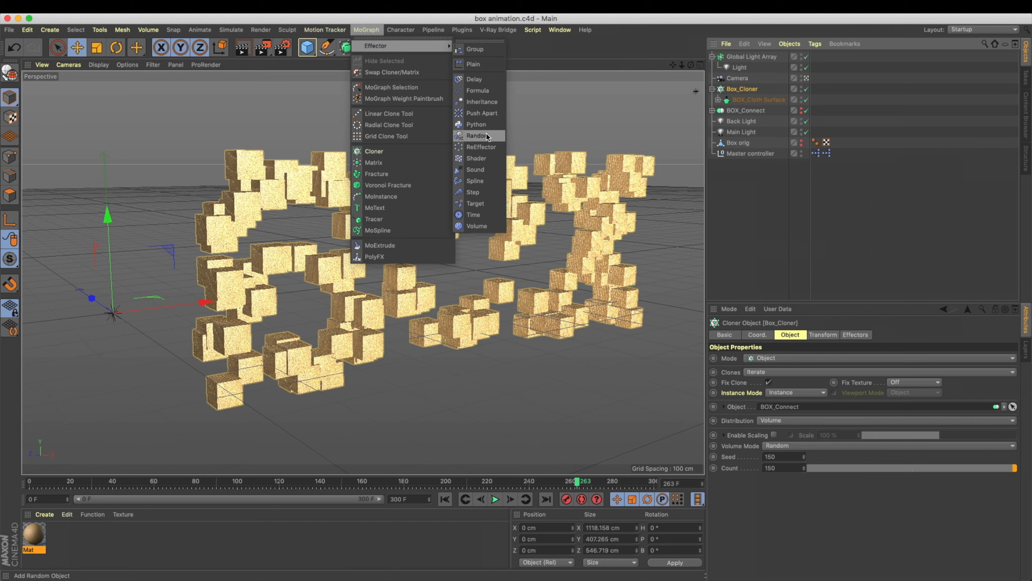
drag(744, 57, 719, 96)
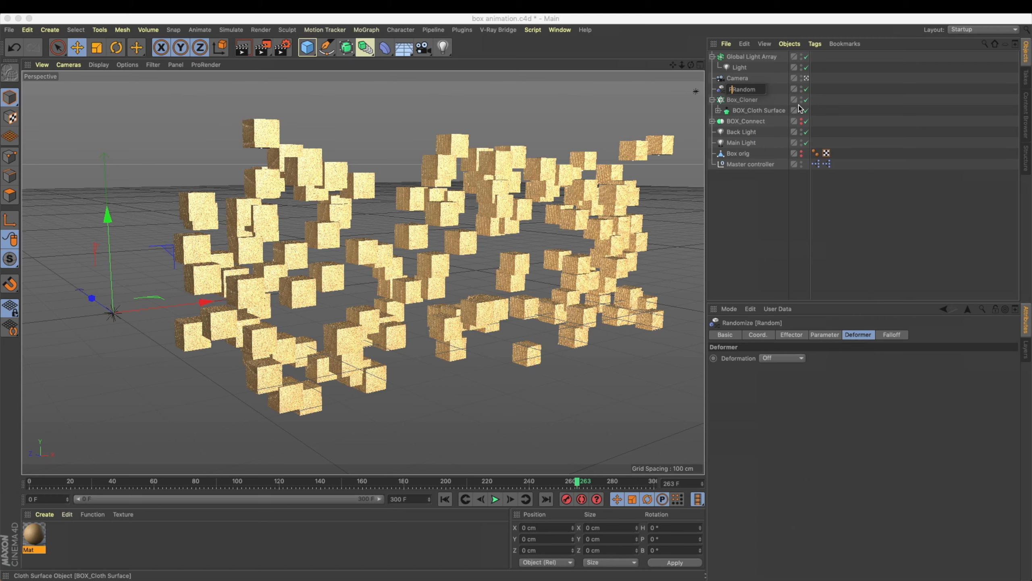
key(Return)
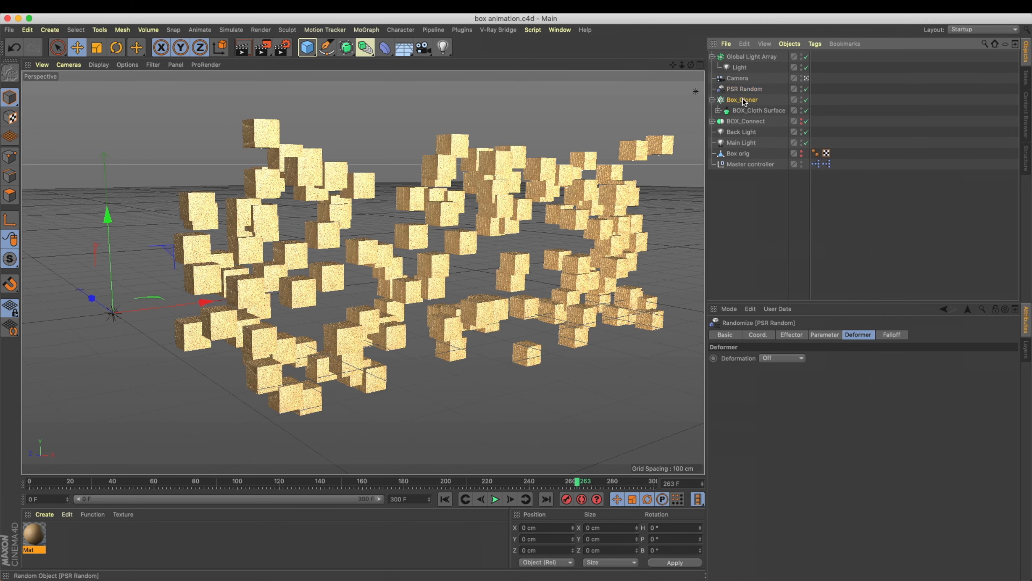
Set the PSR Random effector's position variation to 5 cm in X, Y and Z.
click(817, 335)
double_click(768, 390)
text(5)
key(Tab)
text(5)
key(Tab)
text(5)
key(Return)
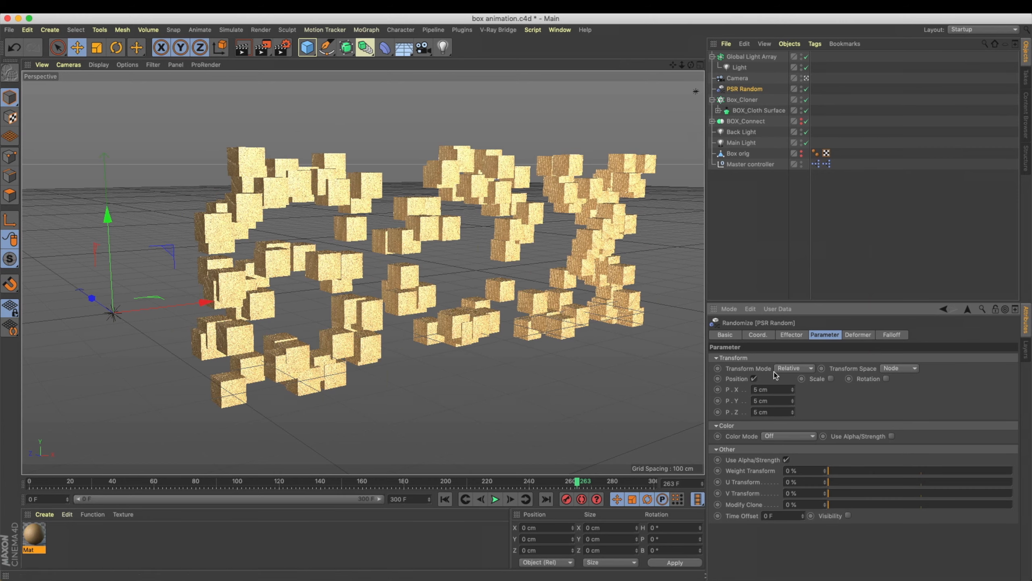
Turn off the PSR Random effector's position variation and enable its scale and rotation.
click(754, 378)
click(802, 379)
click(912, 379)
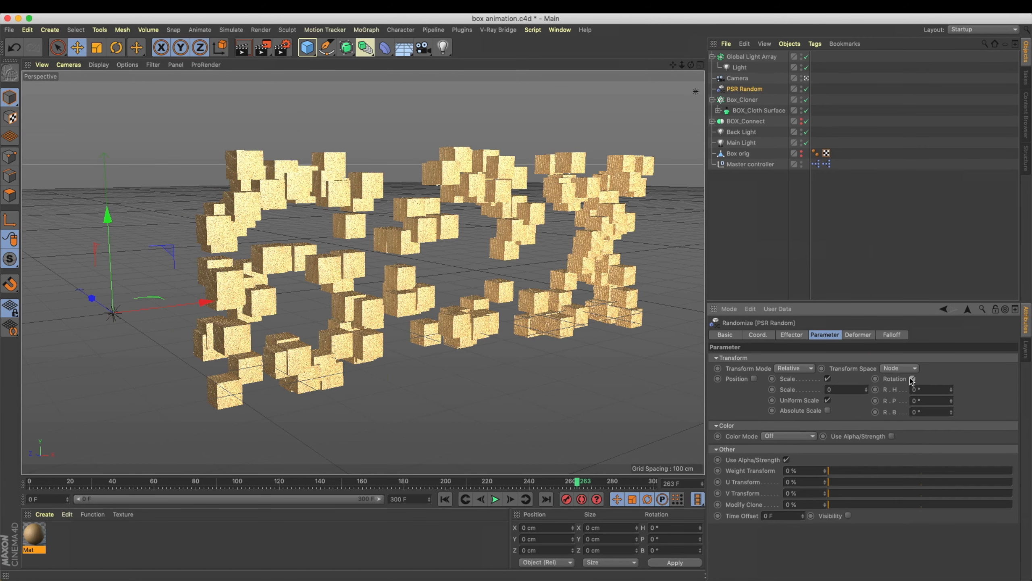
Try out different uniform scale variations for the box clones, ending at 0.11.
mouse_move(868, 390)
mouse_down()
mouse_move(871, 377)
mouse_move(867, 405)
mouse_up()
alt+drag(488, 266, 445, 263)
drag(866, 389, 869, 344)
alt+drag(423, 369, 380, 299)
drag(868, 393, 868, 424)
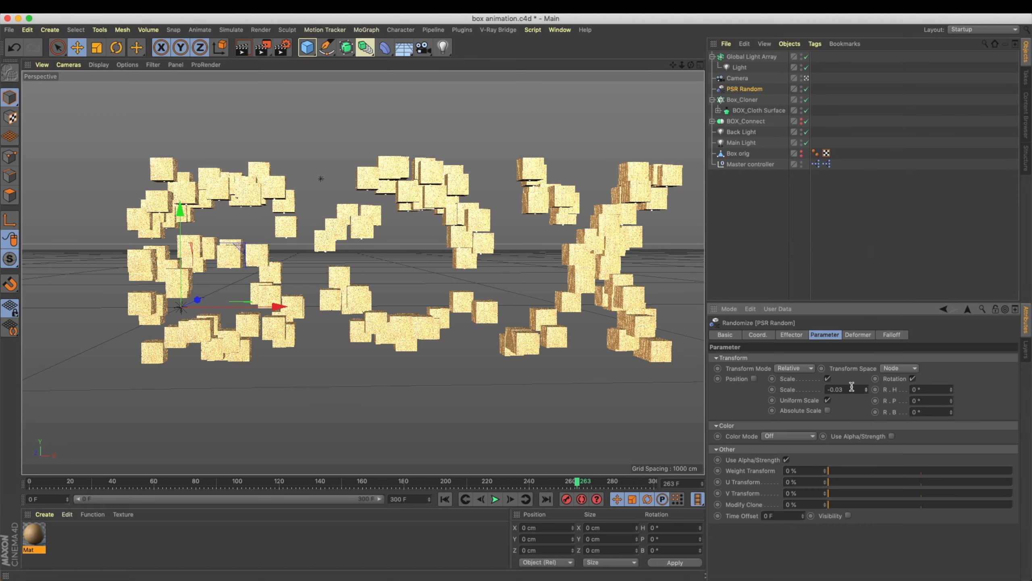
drag(866, 389, 867, 384)
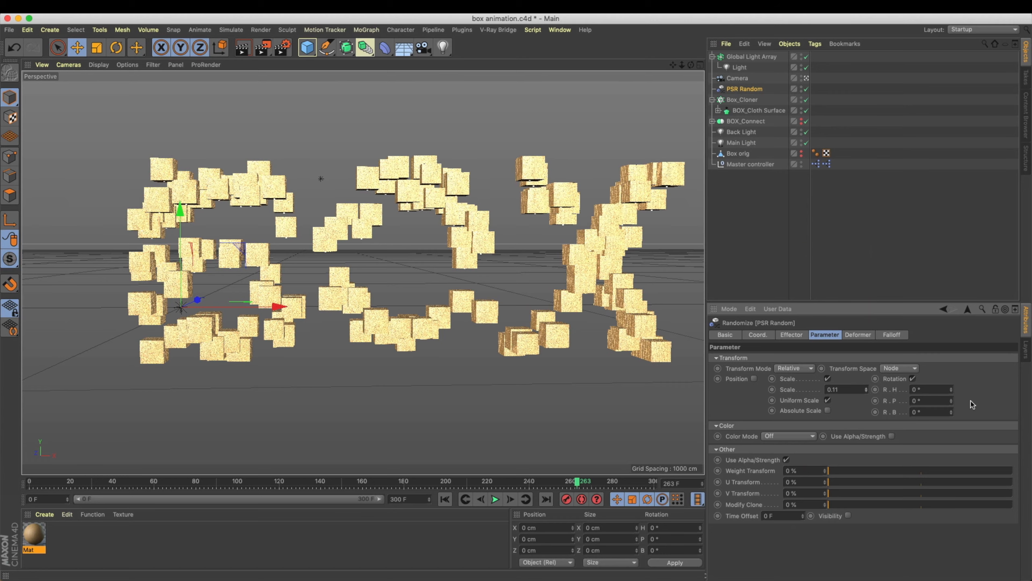
Try non-uniform scaling of the clones along separate axes and restore Uniform Scale.
click(828, 401)
drag(866, 392, 866, 376)
key(super+z)
key(super+z)
mouse_move(866, 411)
mouse_down()
mouse_move(866, 391)
mouse_move(866, 417)
mouse_up()
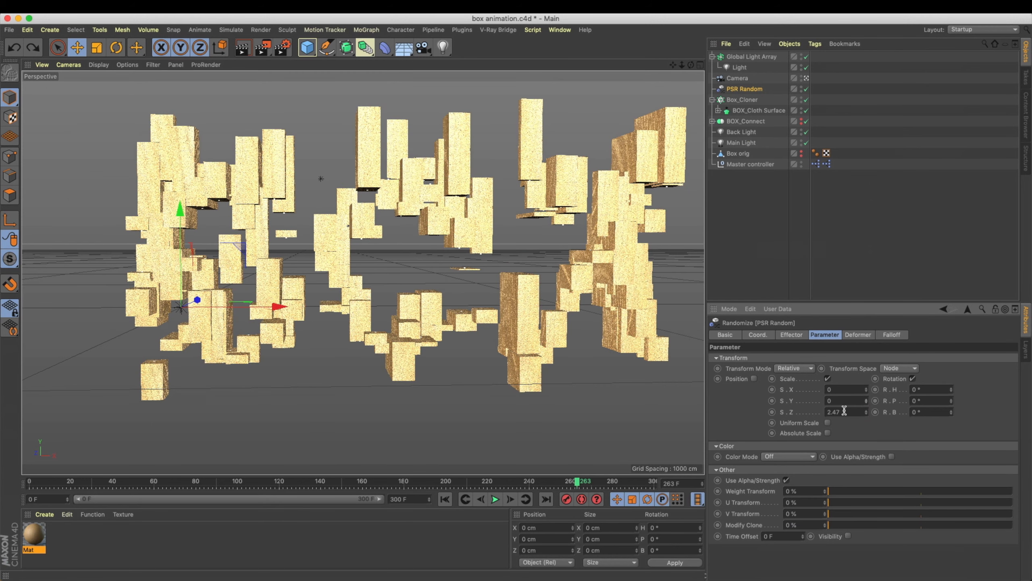
click(828, 422)
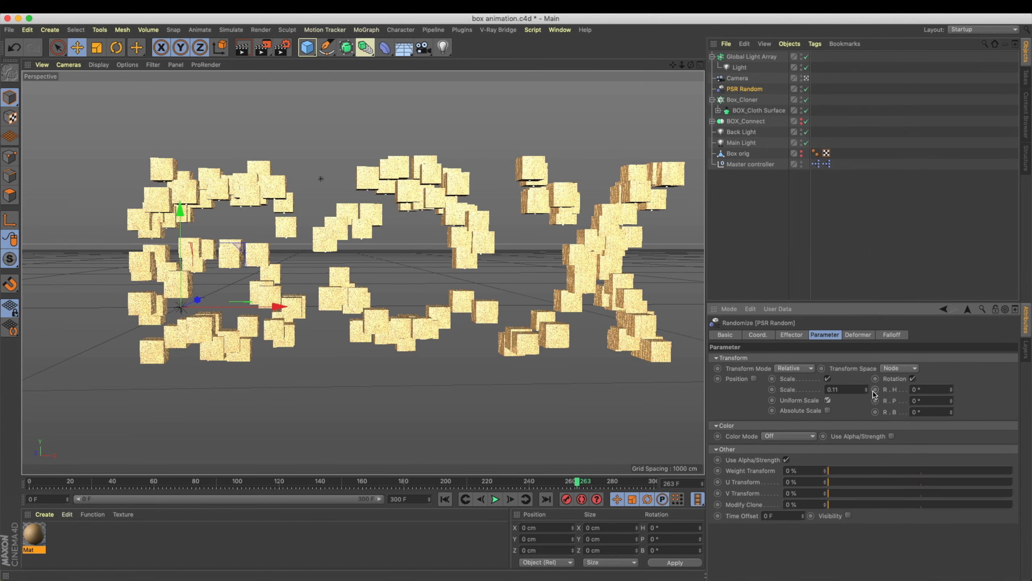
Set the effector's scale to 0.3 and its rotation to H 29°, P 26°, B 33°, and render the viewport.
drag(866, 390, 867, 380)
mouse_move(951, 389)
mouse_down()
mouse_move(951, 378)
mouse_move(951, 404)
mouse_up()
mouse_move(528, 327)
alt+mouse_down()
mouse_move(547, 332)
mouse_move(498, 343)
mouse_move(528, 327)
mouse_move(514, 331)
alt+mouse_up()
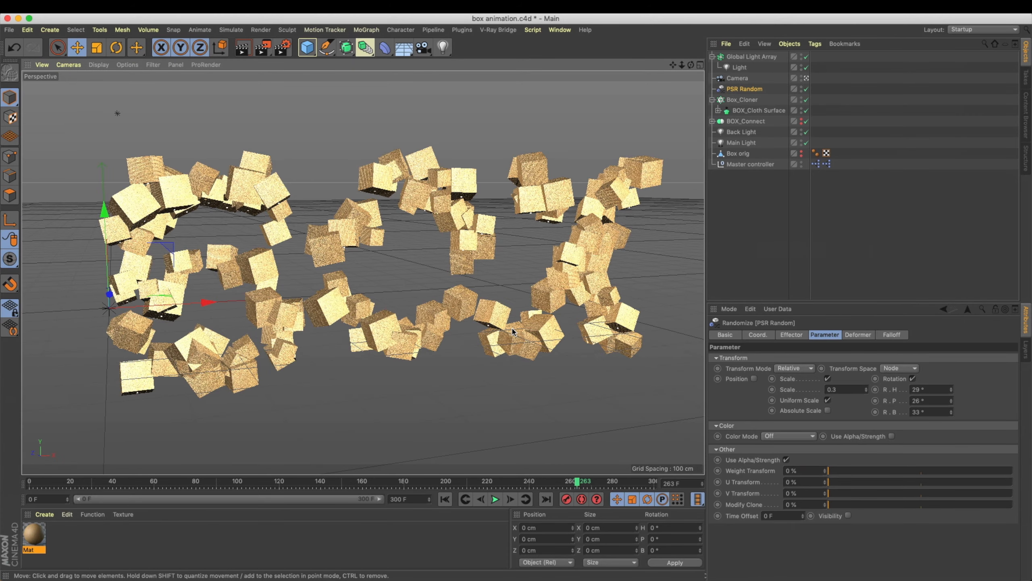
key(super+r)
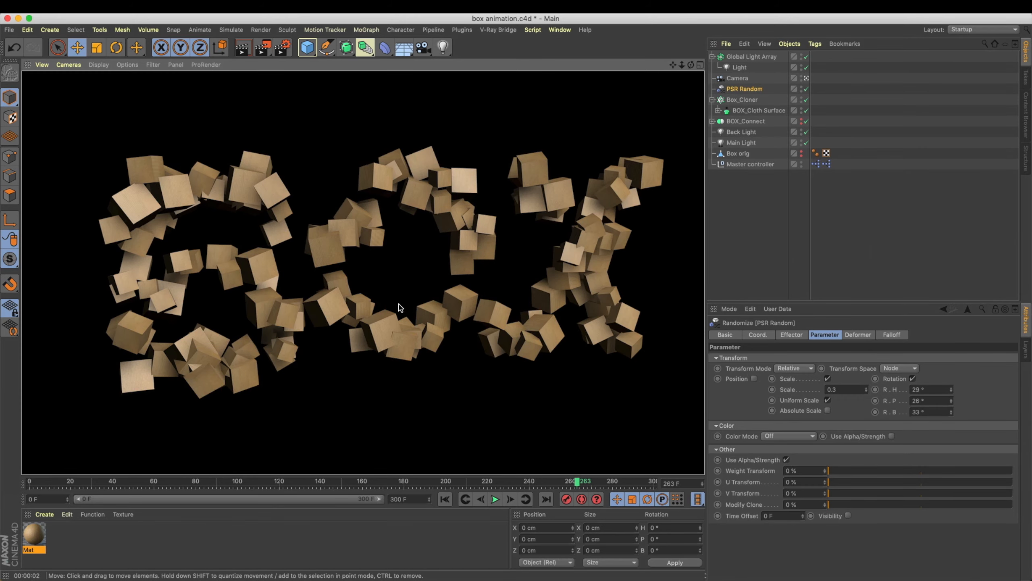
Render the viewport from several angles to check the lighting on the front, side and back of the randomized boxes.
alt+drag(319, 280, 365, 259)
alt+drag(283, 272, 270, 247)
key(super+r)
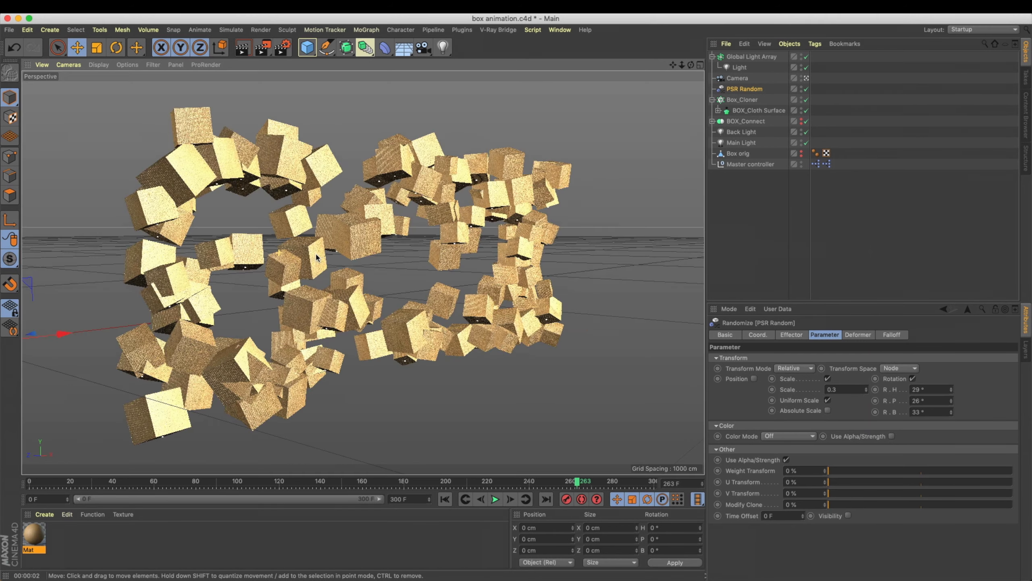
alt+drag(316, 257, 434, 256)
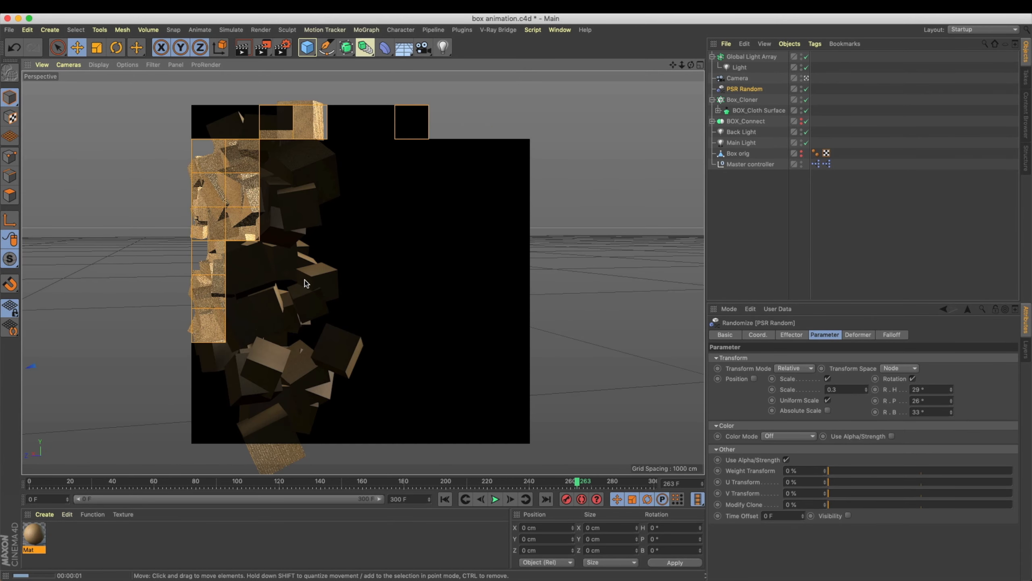
alt+drag(184, 264, 259, 265)
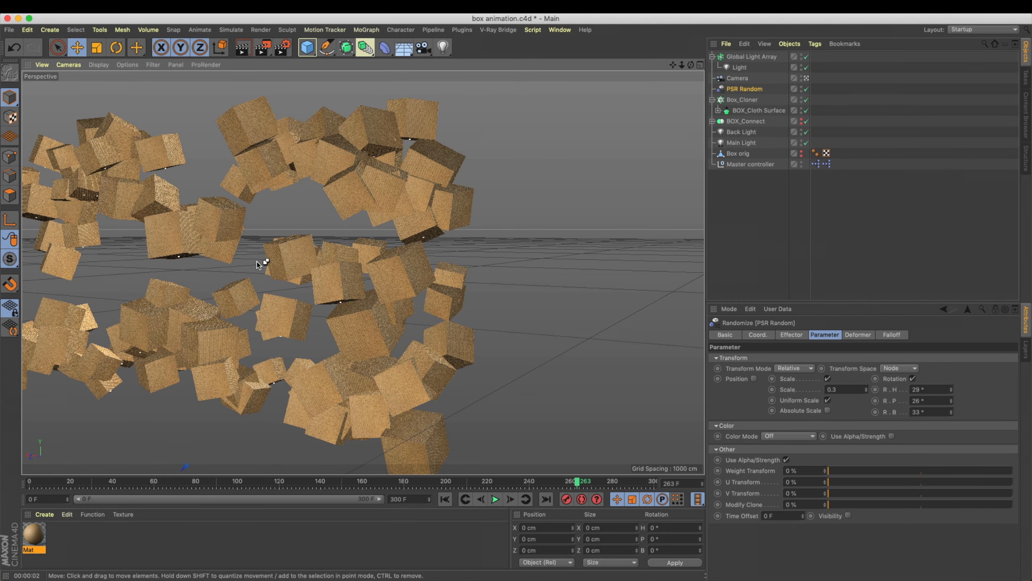
key(super+r)
alt+drag(553, 306, 368, 310)
key(super+r)
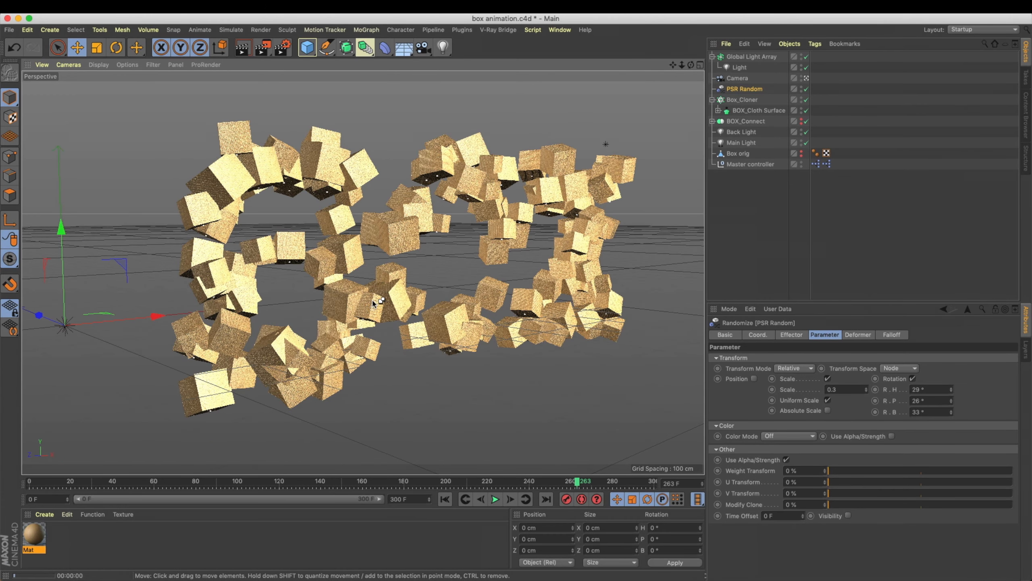
Set the intensity of the light in the Global Light Array to 12% and render the viewport.
alt+drag(548, 176, 487, 178)
click(740, 67)
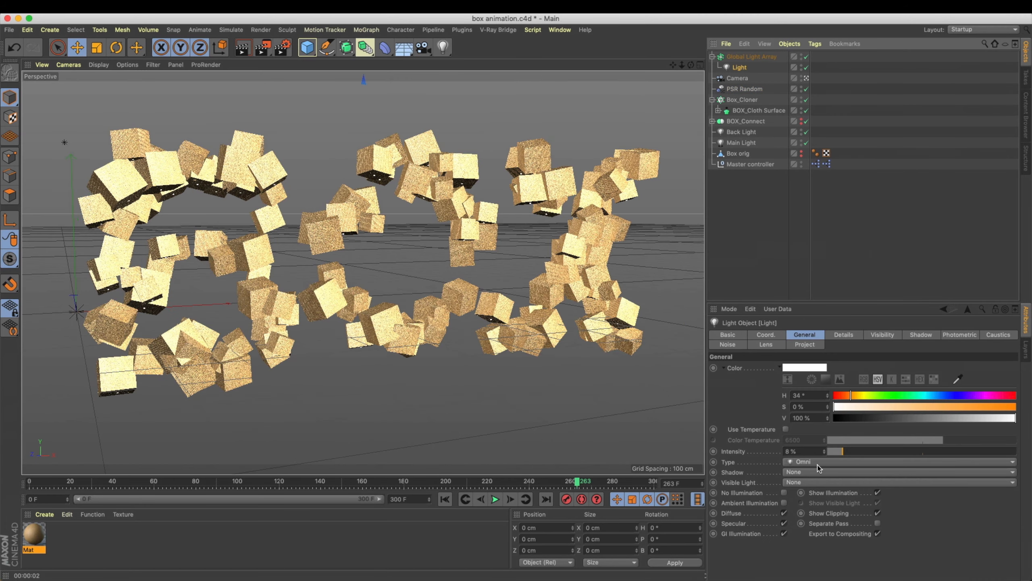
text(12)
key(Return)
key(super+r)
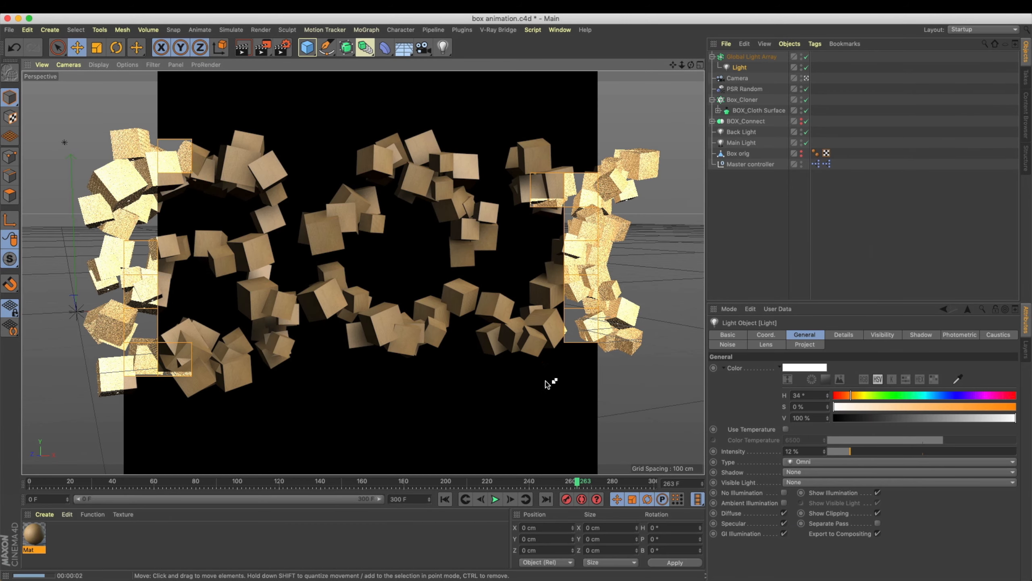
Render the boxes from another angle to check the brighter array light and return the timeline to its start.
alt+drag(362, 273, 422, 285)
scroll(477, 277, down, 3)
scroll(366, 274, up, 3)
key(ctrl+r)
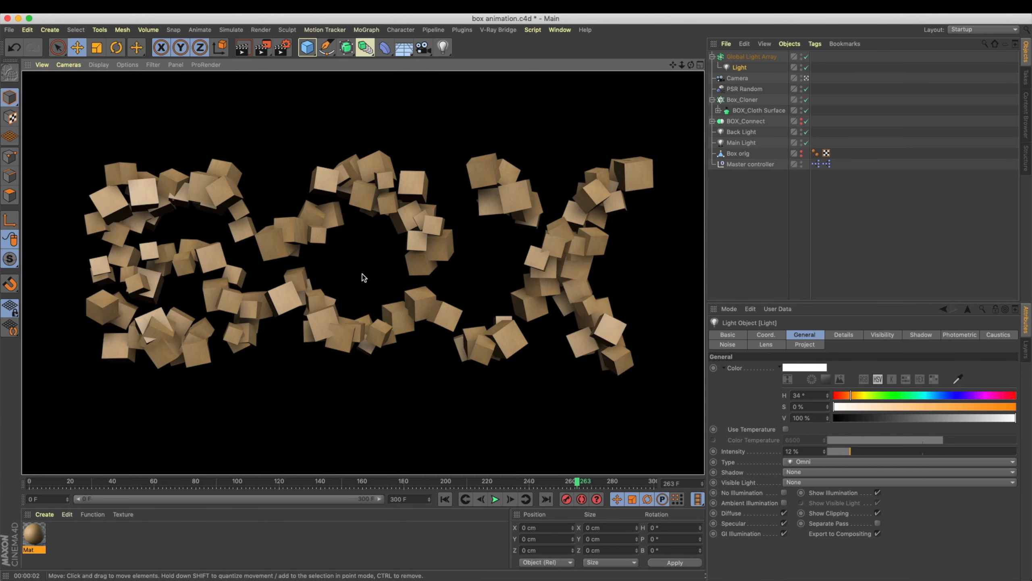
alt+drag(300, 240, 339, 241)
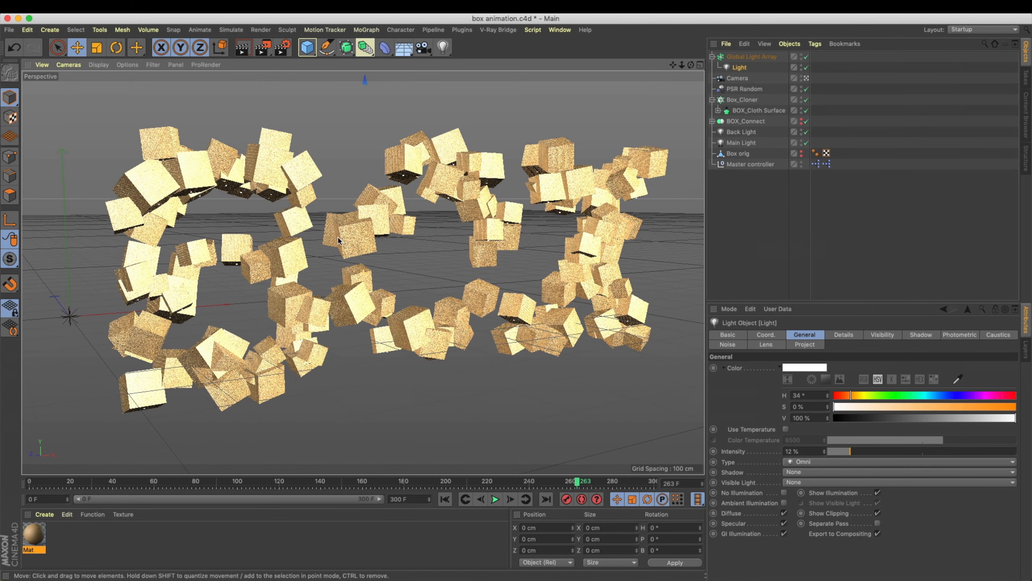
click(445, 498)
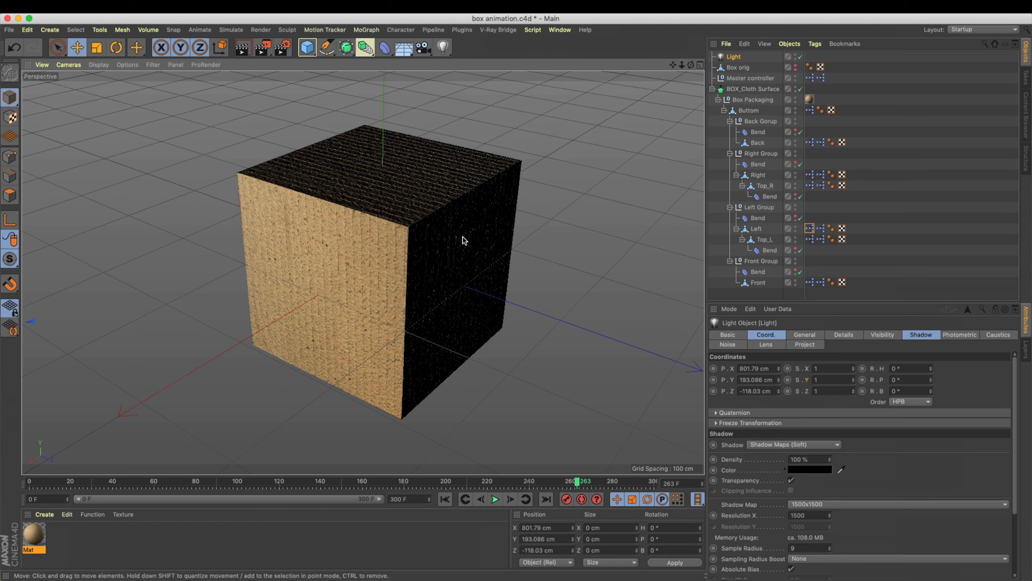
Add a MoText object to the scene with the single cardboard box.
alt+drag(413, 226, 444, 244)
alt+middle_drag(444, 243, 418, 258)
alt+right_drag(433, 254, 407, 270)
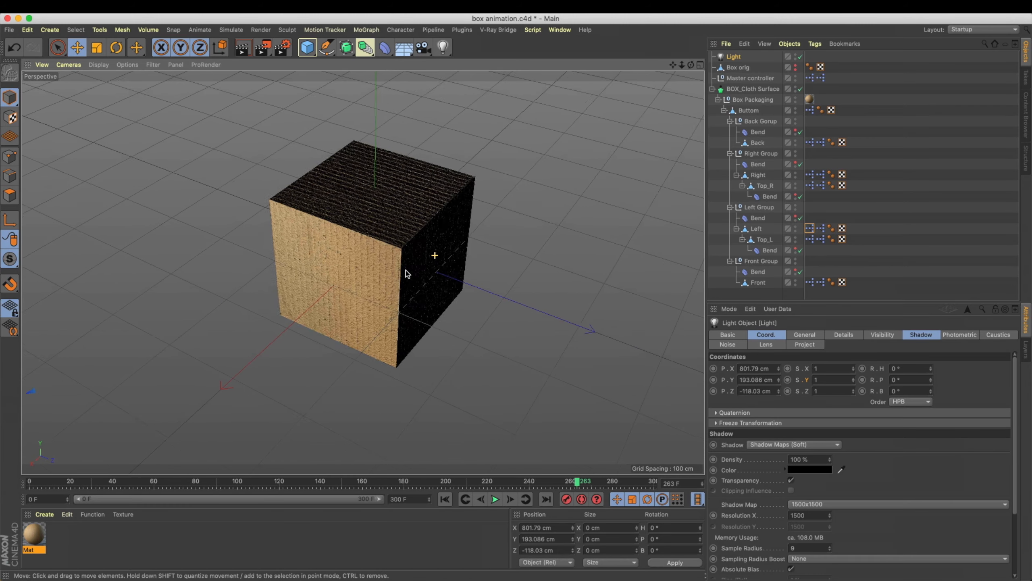
alt+middle_drag(431, 274, 400, 323)
alt+right_drag(451, 311, 438, 323)
alt+middle_drag(439, 323, 442, 285)
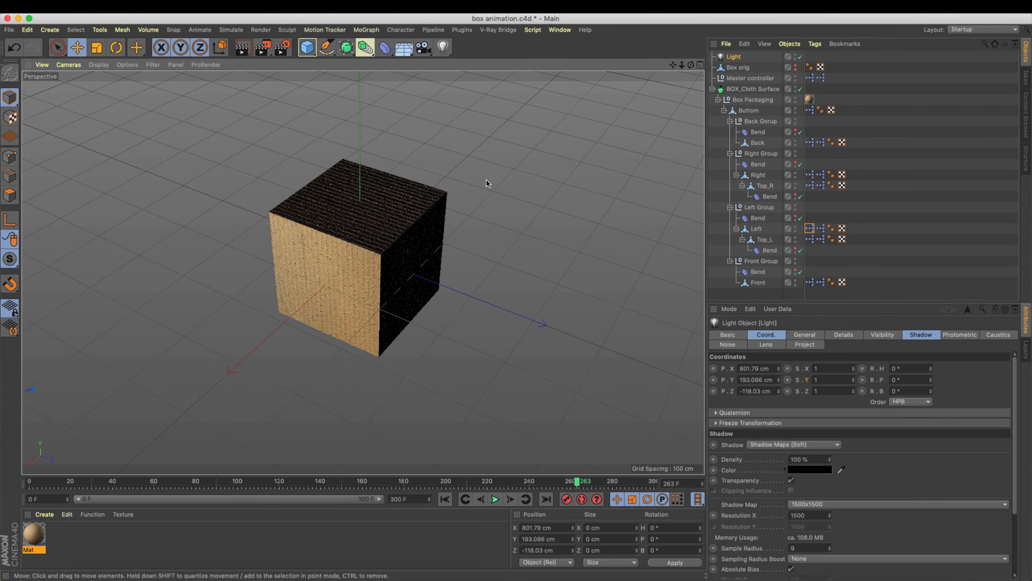
alt+right_drag(488, 183, 458, 206)
alt+middle_drag(458, 205, 421, 148)
alt+middle_drag(397, 100, 345, 97)
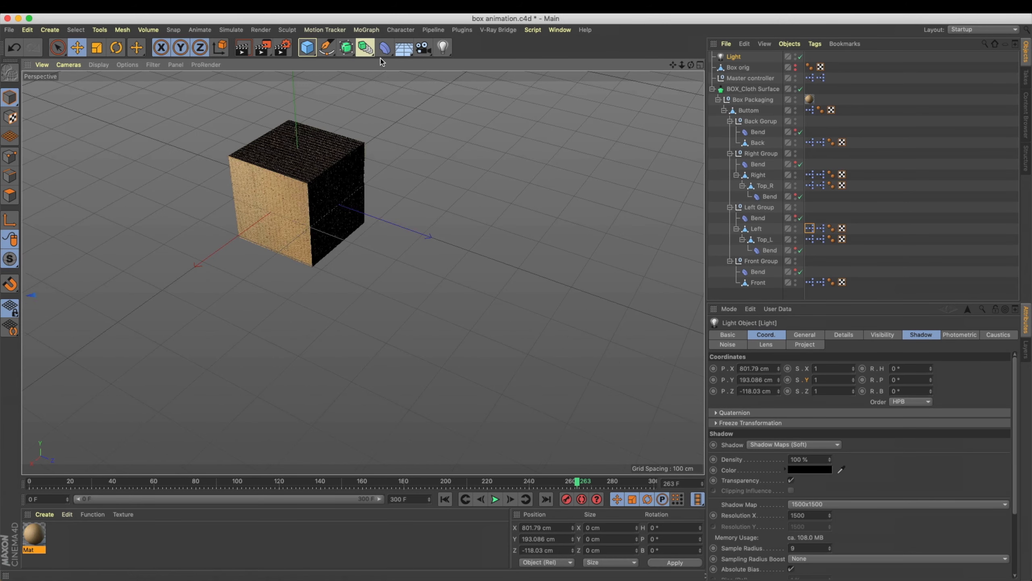
click(369, 32)
click(431, 220)
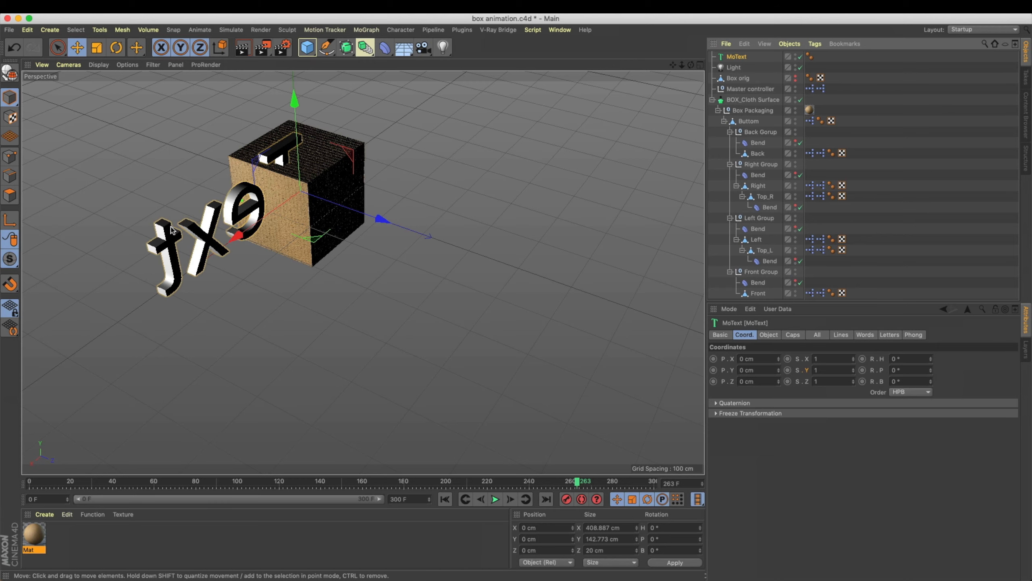
Try to move the MoText object away from the box and undo the move.
alt+drag(211, 207, 415, 220)
alt+middle_drag(415, 220, 543, 226)
drag(386, 238, 377, 306)
scroll(382, 281, up, 5)
scroll(386, 242, down, 10)
drag(357, 222, 329, 248)
key(super+z)
Disable the light and move the MoText in front of the box to about X -10 cm, Y -68 cm, Z -521 cm.
click(639, 158)
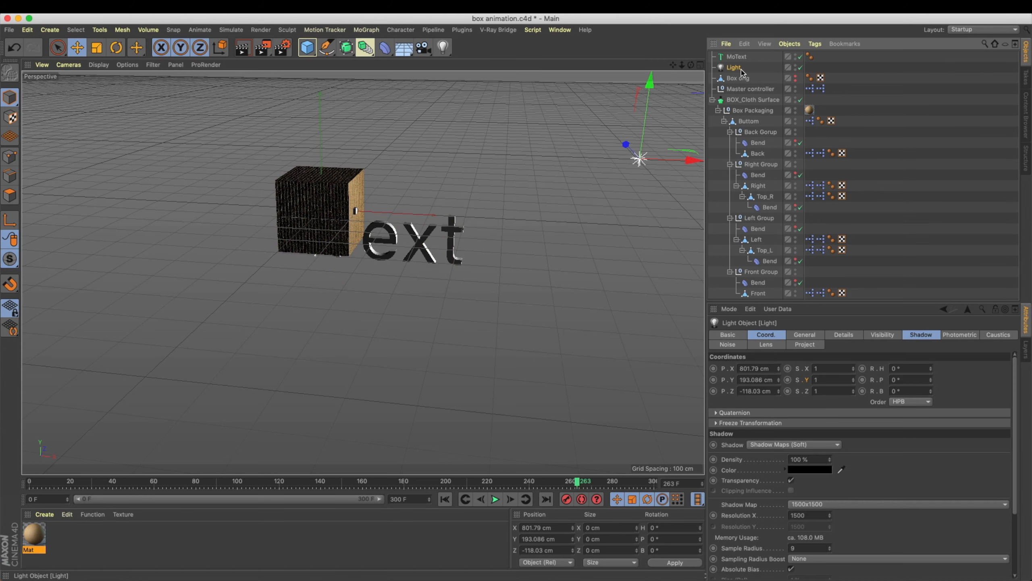
click(800, 67)
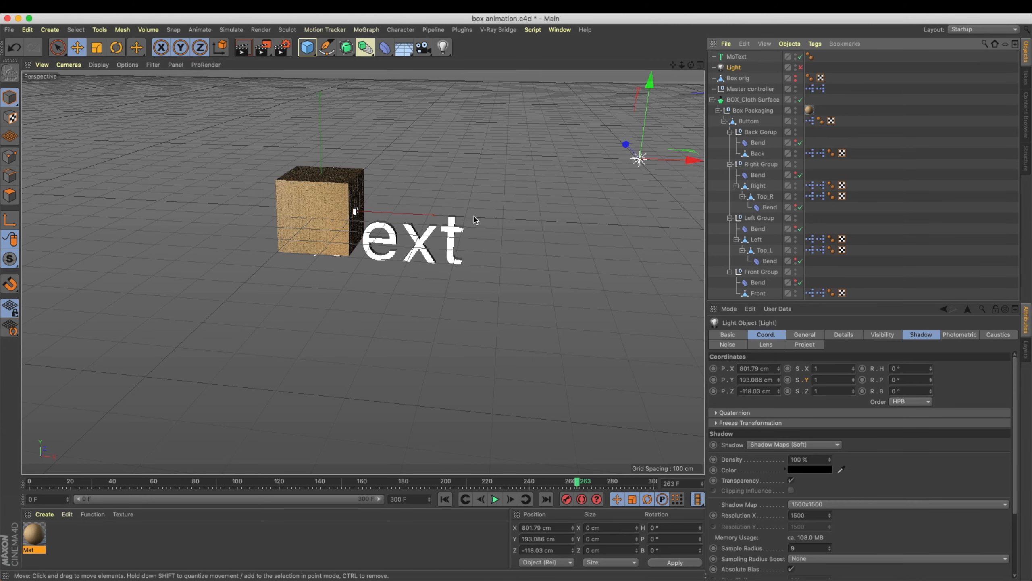
click(458, 236)
drag(337, 229, 265, 297)
alt+drag(353, 324, 359, 309)
alt+middle_drag(359, 309, 391, 273)
drag(282, 198, 281, 170)
alt+drag(426, 220, 421, 233)
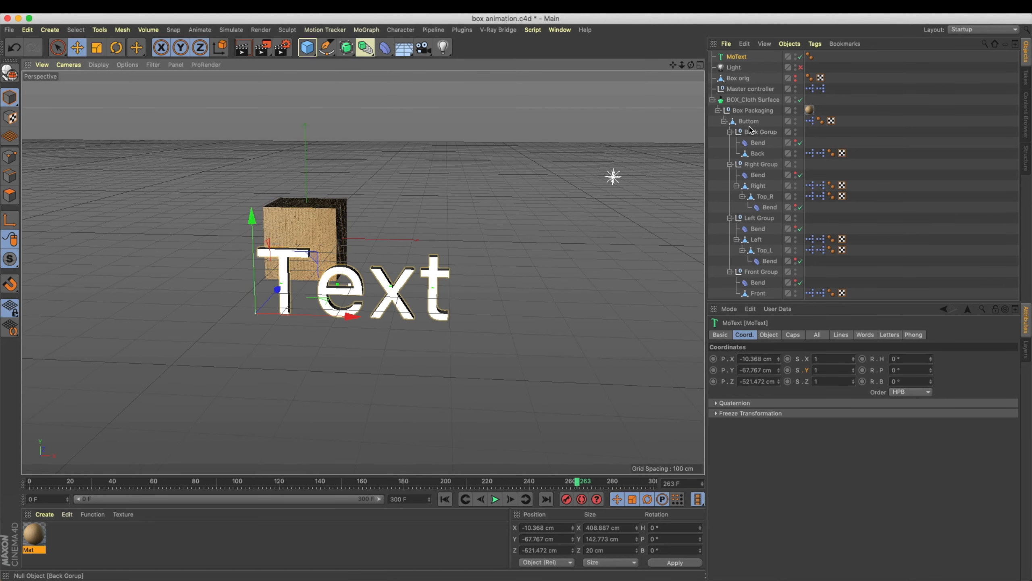
Change the MoText object's text to BOX.
click(770, 335)
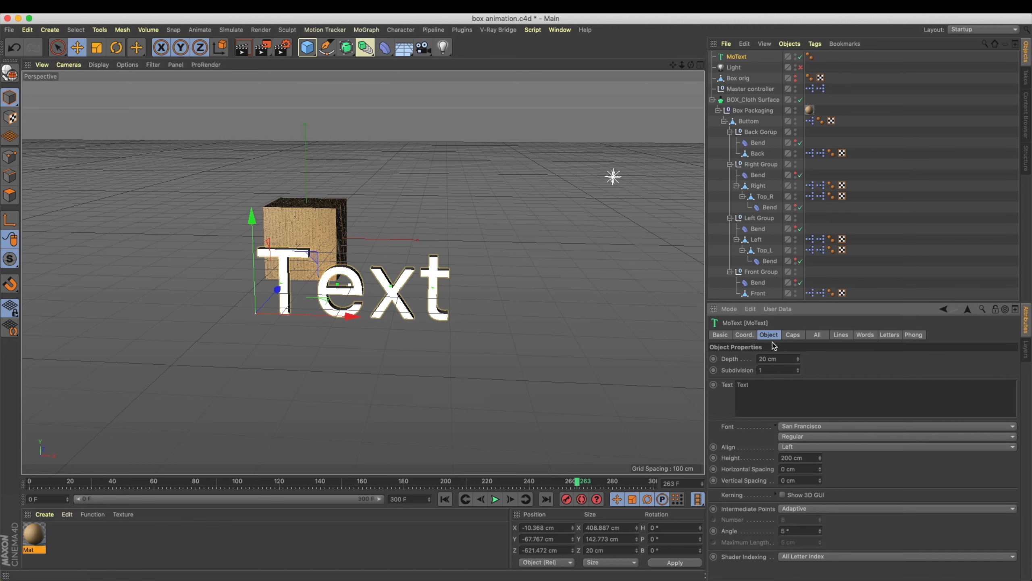
drag(768, 385, 705, 383)
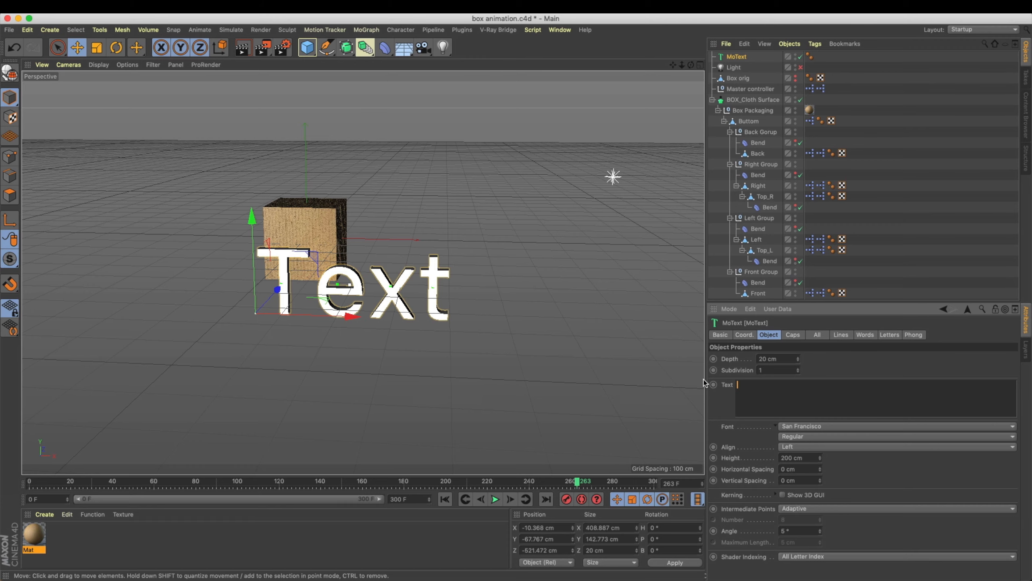
click(842, 372)
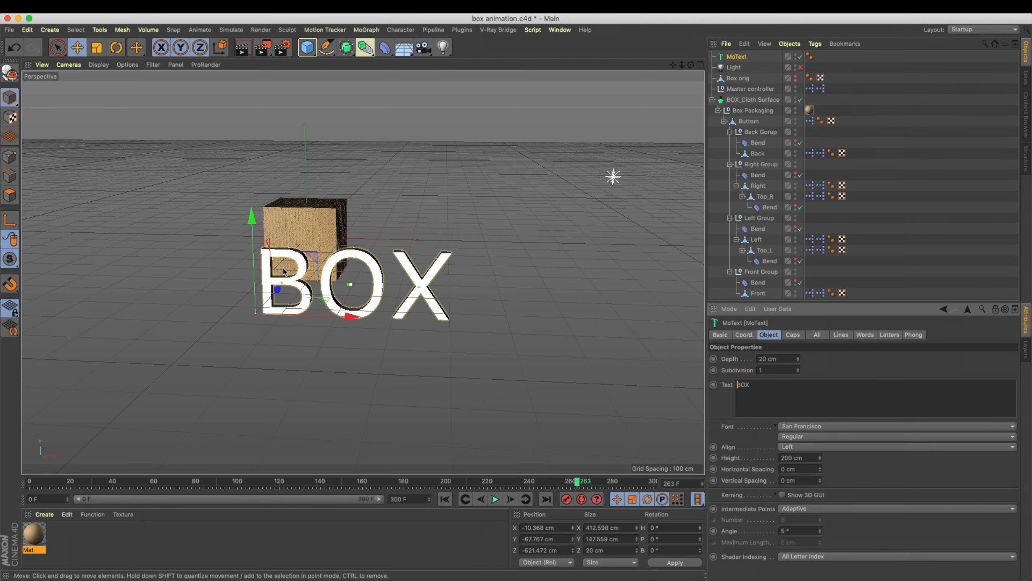
Set the extrusion depth of the BOX text to 50 cm.
alt+middle_drag(455, 307, 467, 324)
alt+drag(466, 326, 533, 307)
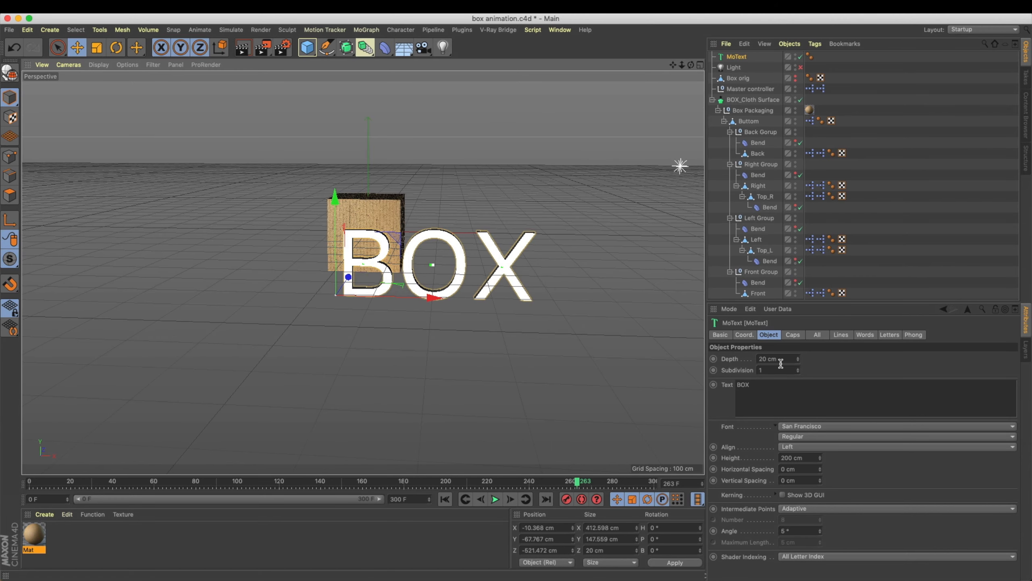
drag(780, 360, 618, 360)
text(50)
key(Return)
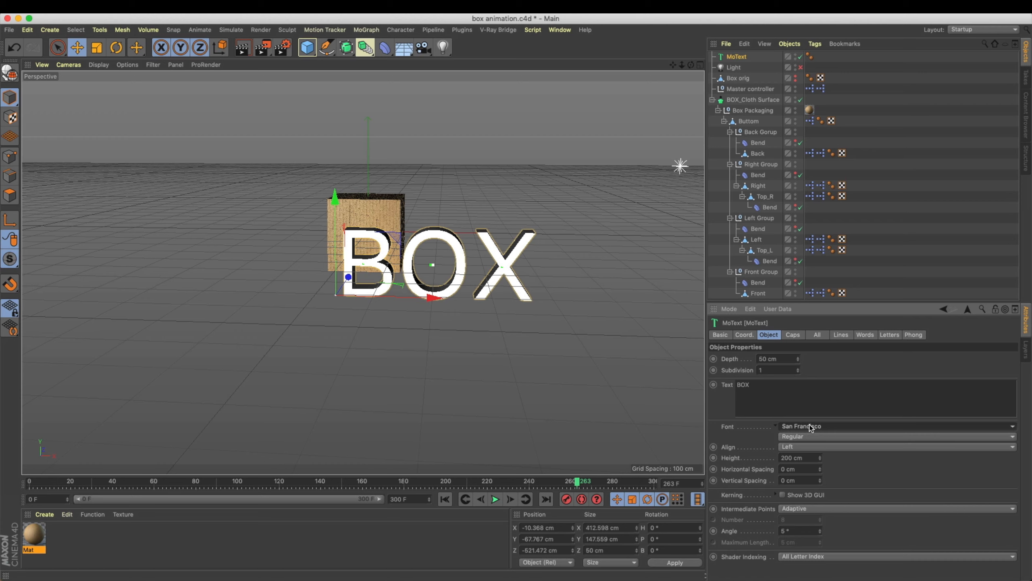
Change the BOX text's font to Helvetica Neue in the Bold style.
click(839, 426)
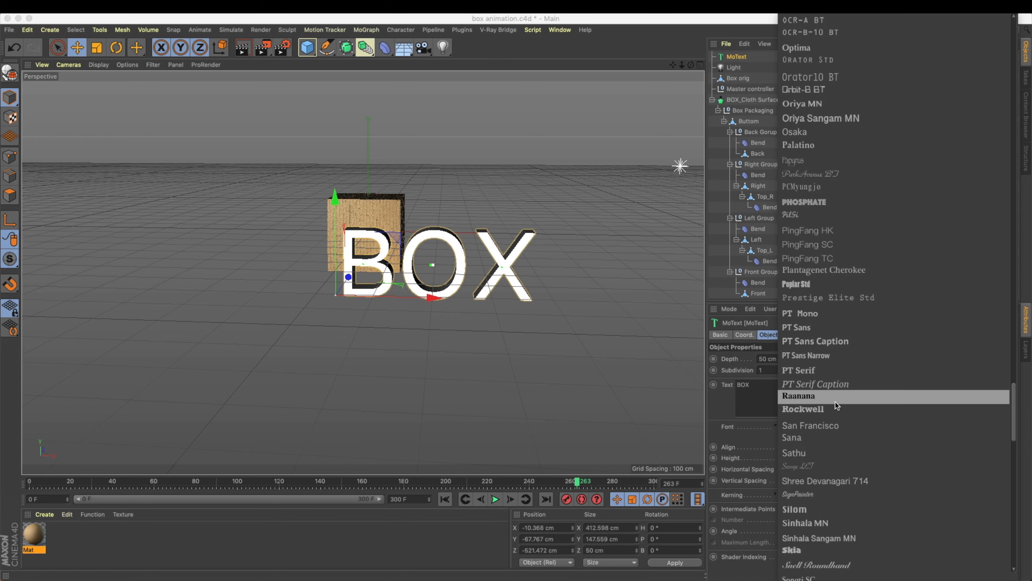
scroll(875, 208, up, 5)
scroll(876, 208, up, 15)
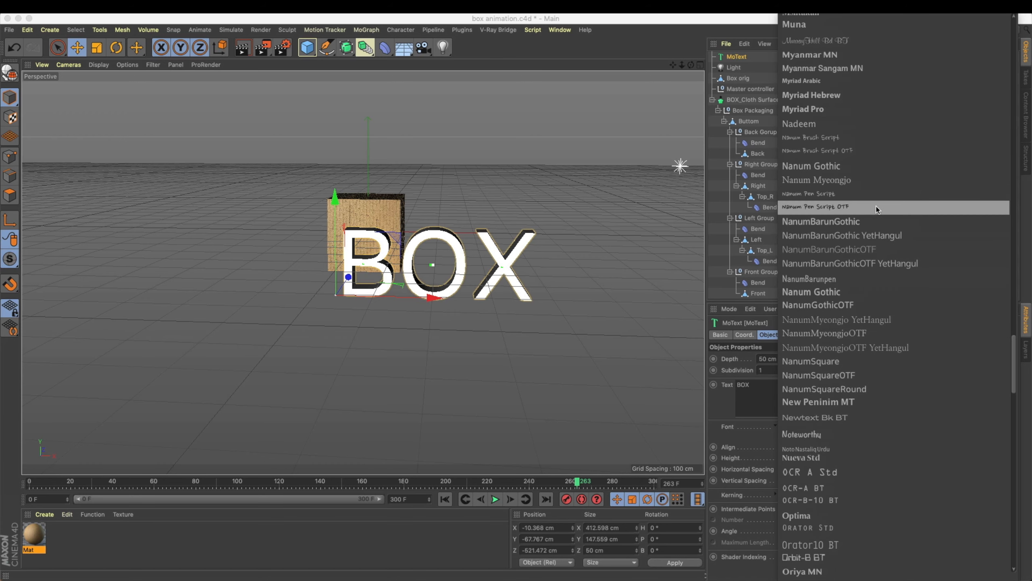
scroll(876, 209, up, 20)
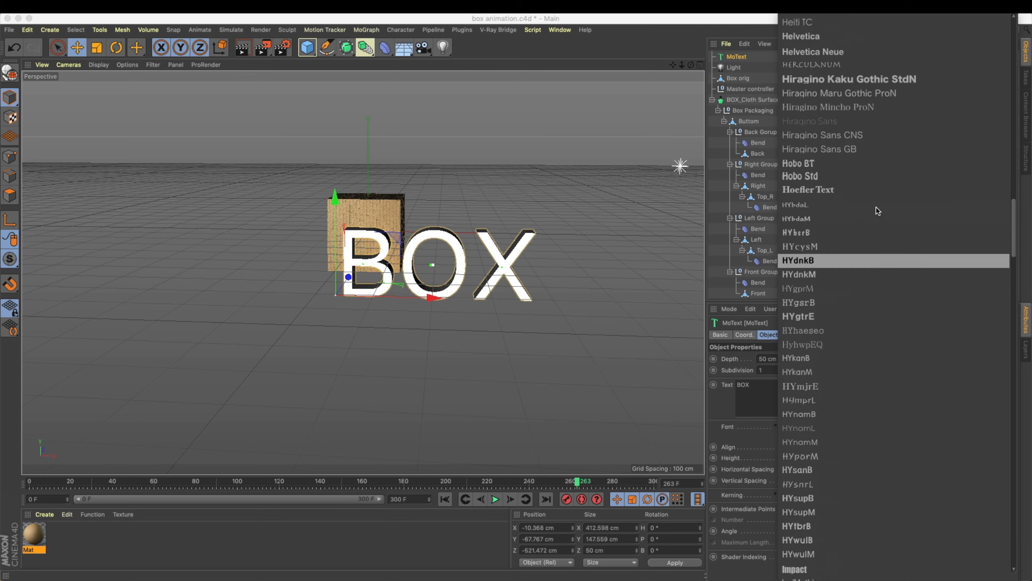
scroll(878, 212, up, 6)
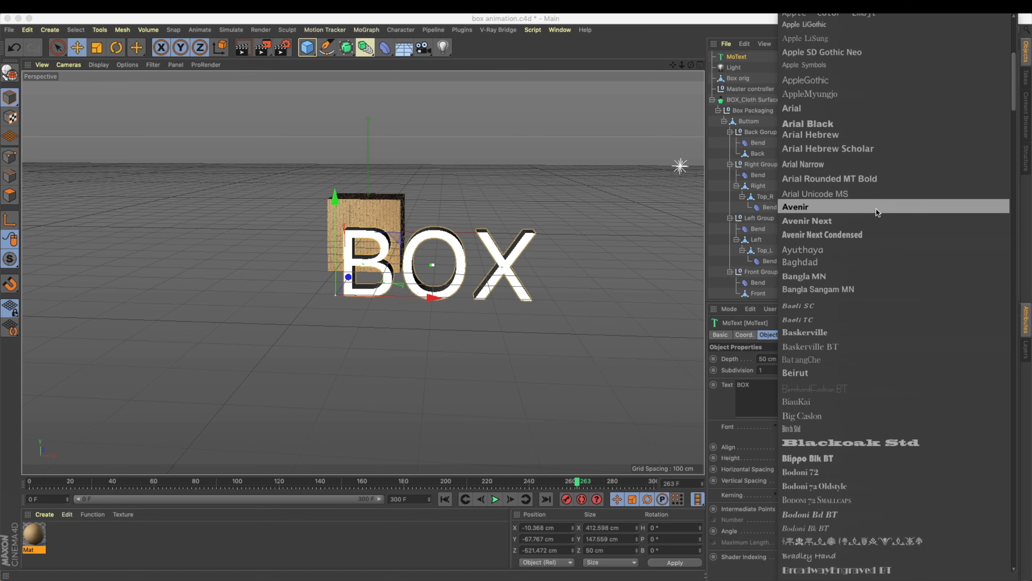
scroll(878, 211, down, 20)
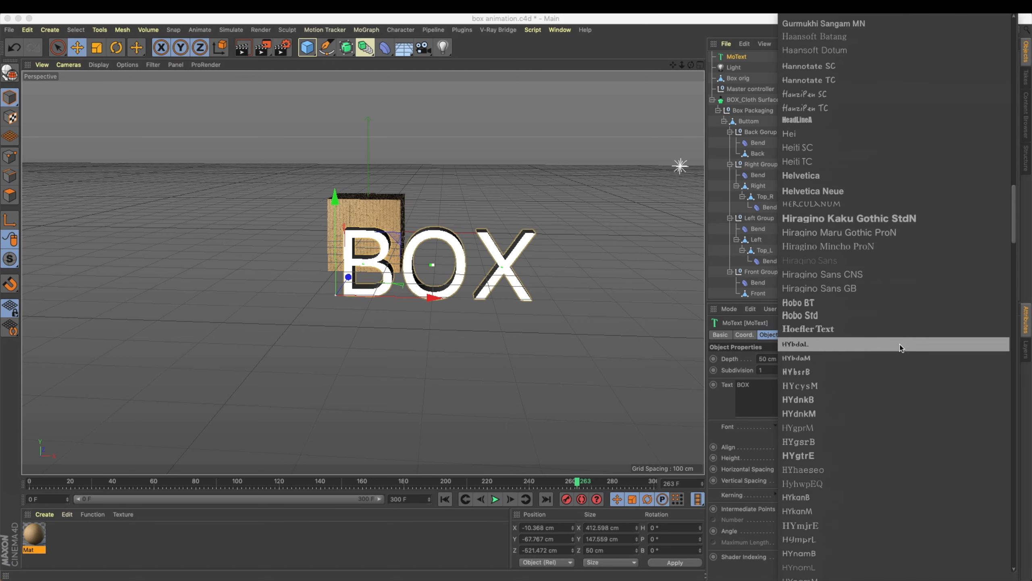
scroll(905, 345, down, 5)
scroll(905, 350, up, 10)
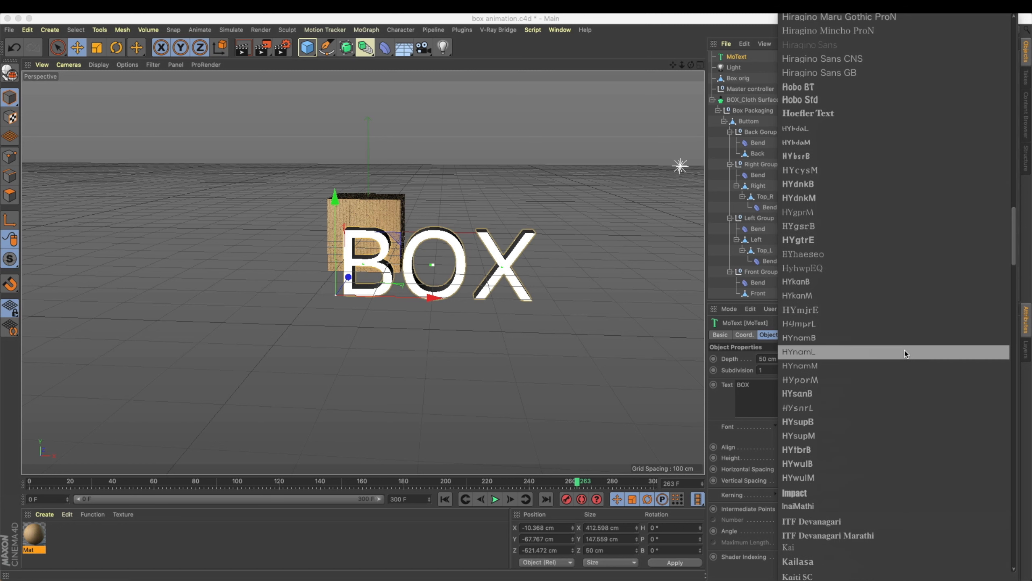
drag(1016, 255, 1014, 211)
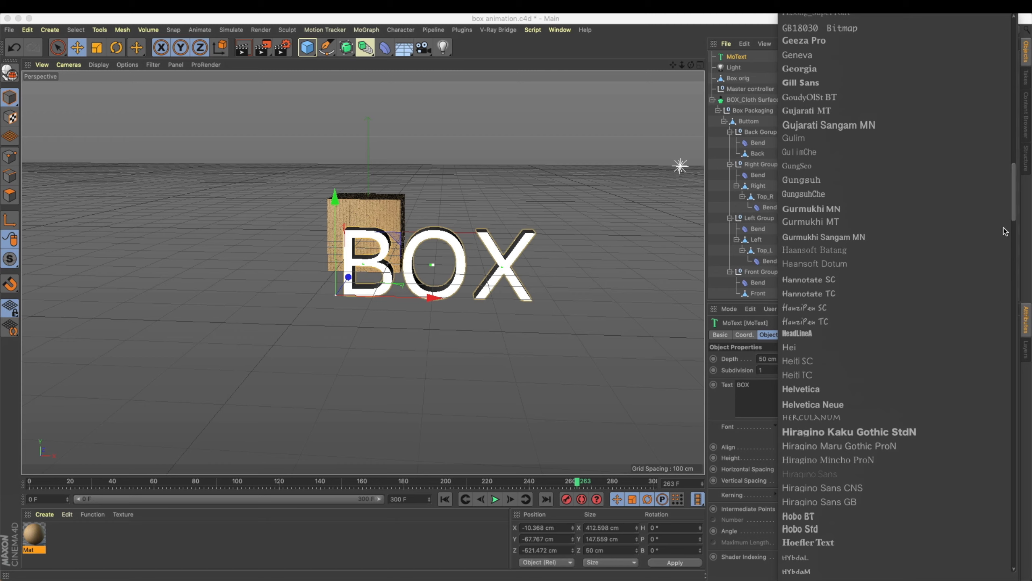
click(807, 404)
click(806, 438)
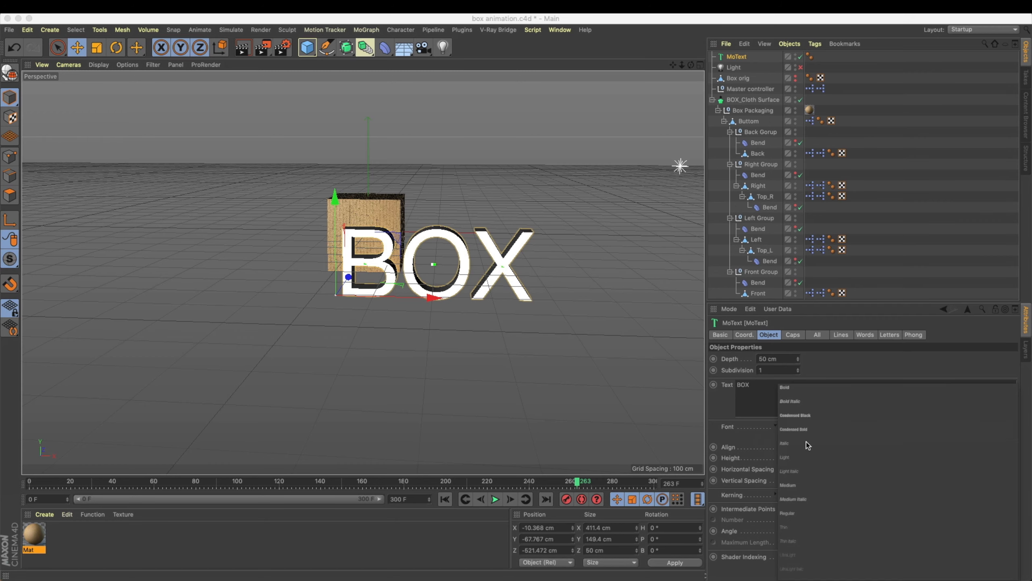
click(812, 390)
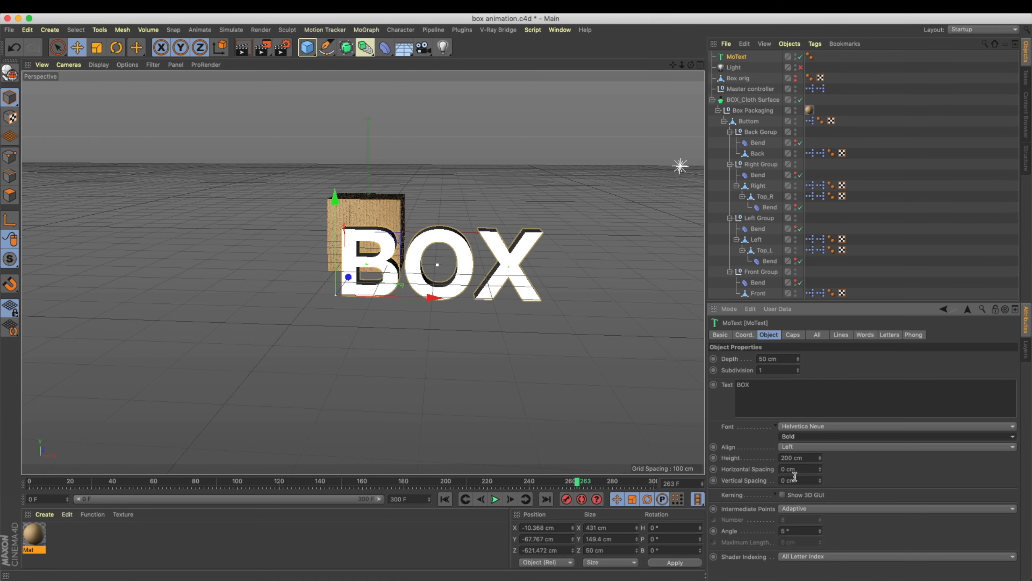
Enlarge the BOX text to a height of about 491 cm and set its extrusion depth to 100 cm.
drag(820, 459, 820, 429)
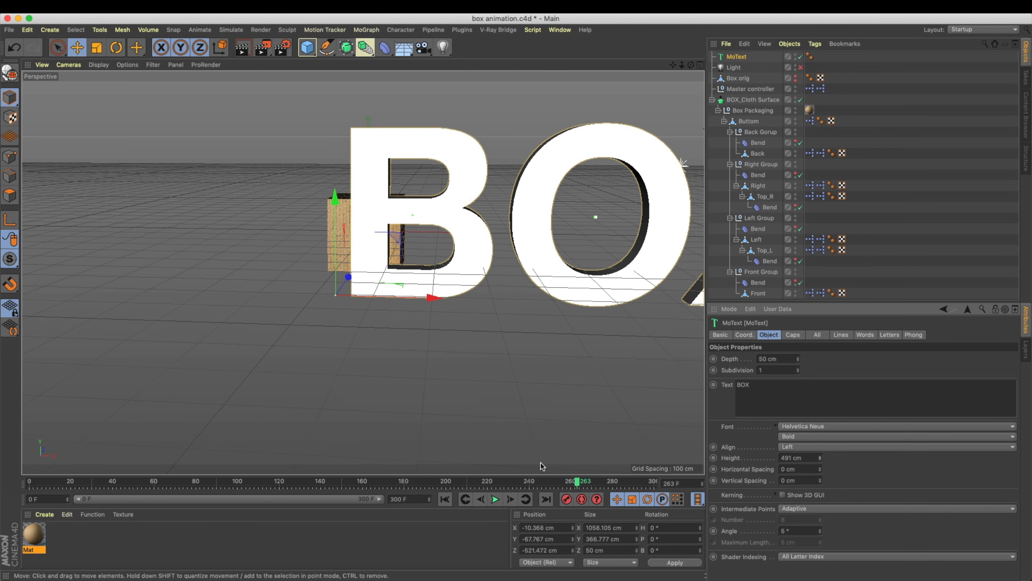
alt+drag(396, 304, 395, 381)
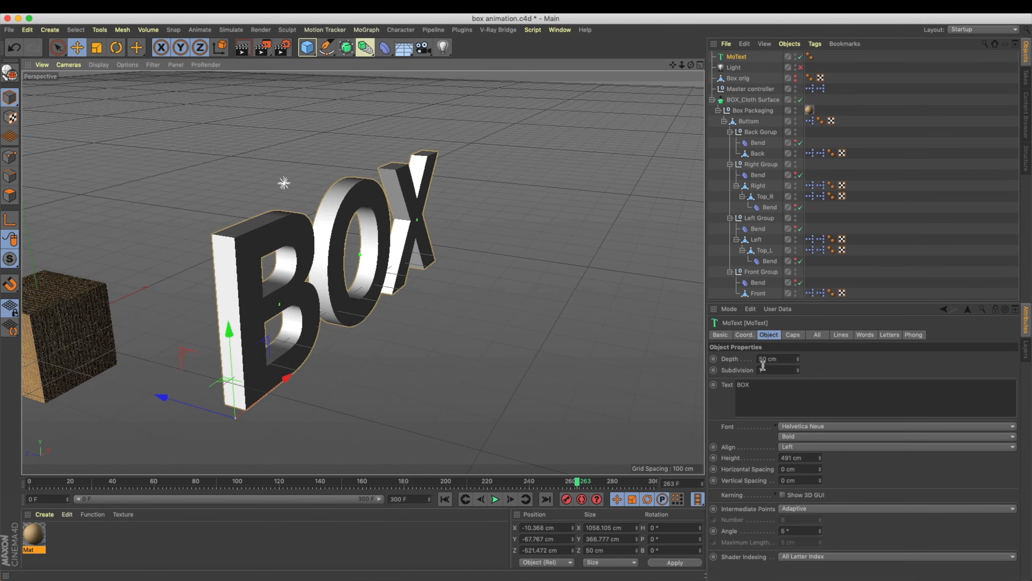
mouse_move(799, 361)
mouse_down()
mouse_move(797, 352)
mouse_move(784, 358)
mouse_up()
text(100)
key(Return)
alt+drag(378, 236, 416, 201)
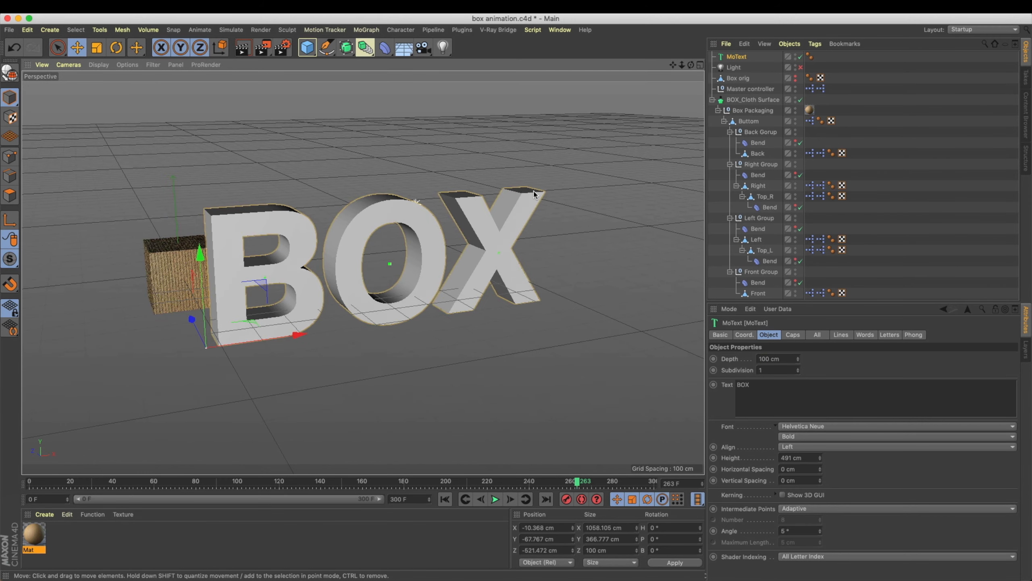
Rename the MoText object as BOX_MoText.
double_click(740, 56)
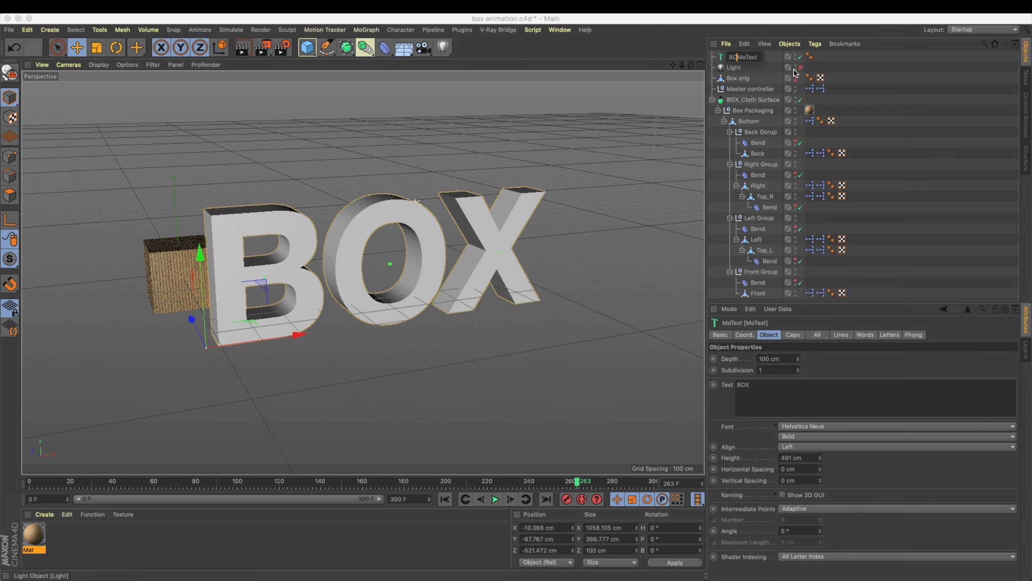
text(X_)
key(Return)
alt+drag(442, 214, 525, 176)
alt+drag(546, 242, 547, 269)
Collapse the BOX_Cloth Surface hierarchy and move the Master controller to the end of the object list.
click(712, 99)
click(715, 102)
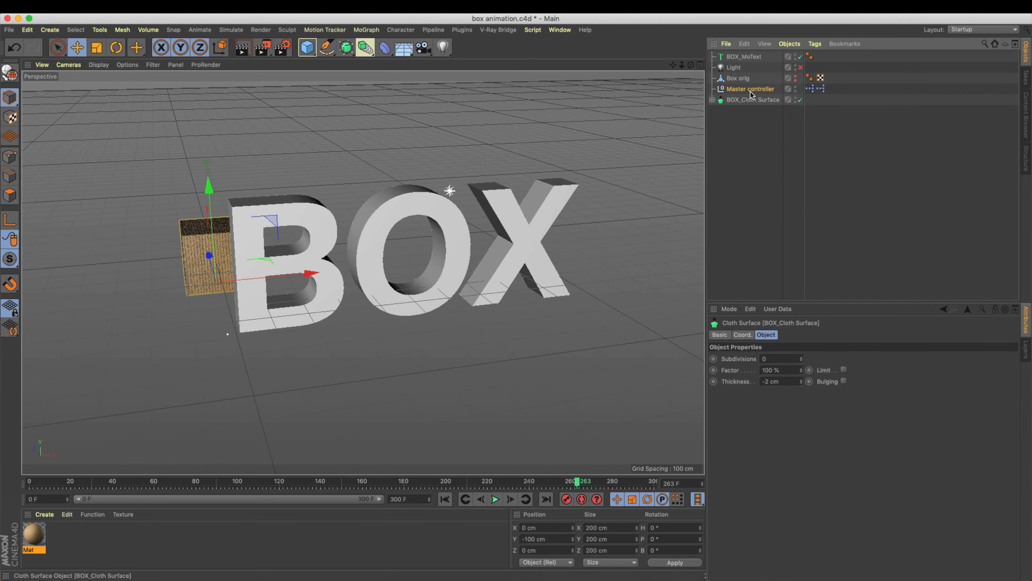
click(712, 100)
click(713, 99)
drag(749, 89, 751, 179)
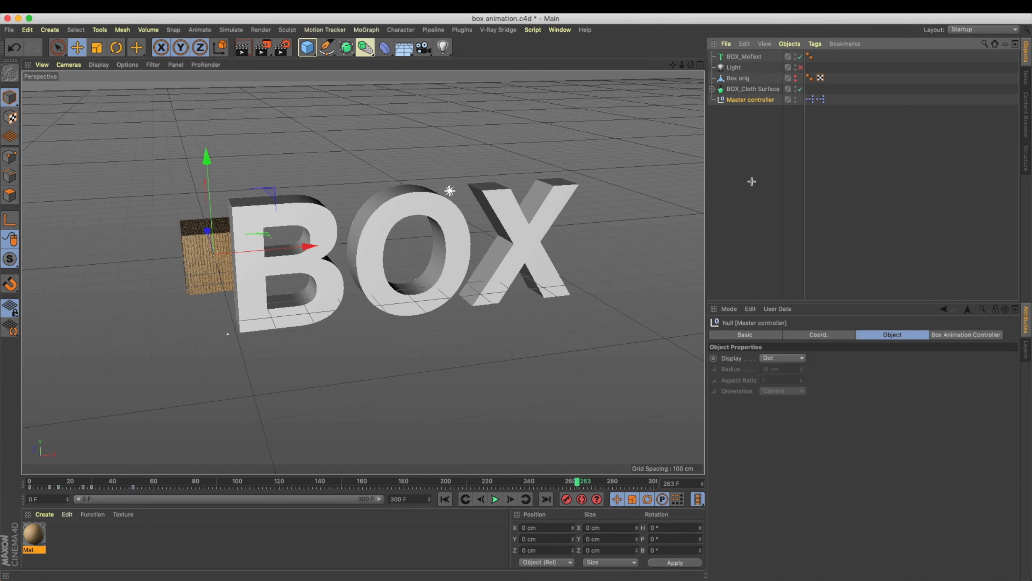
click(751, 180)
Add a MoGraph Cloner and rename it as Box_Cloner.
alt+drag(444, 240, 401, 254)
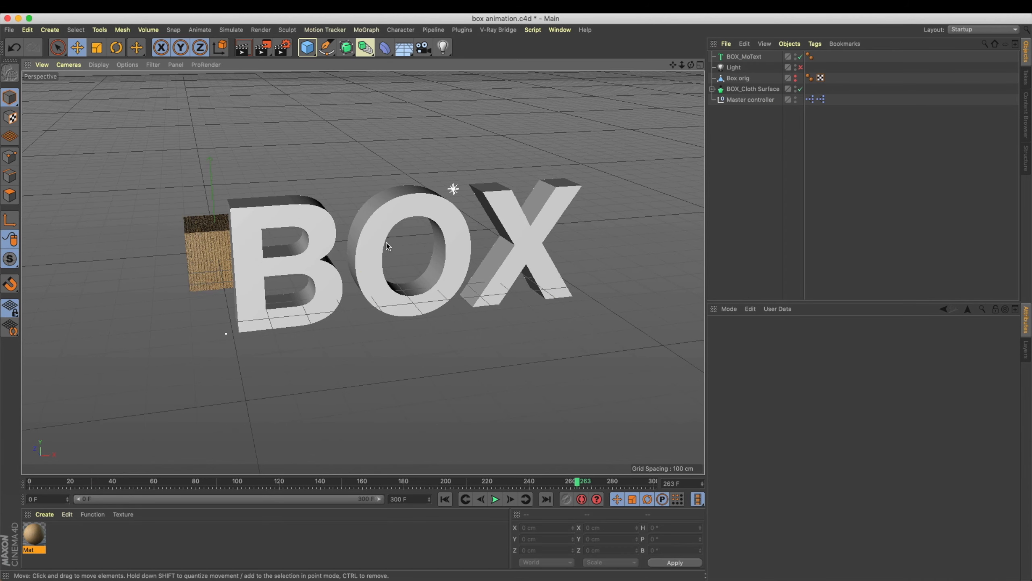
click(374, 242)
click(378, 32)
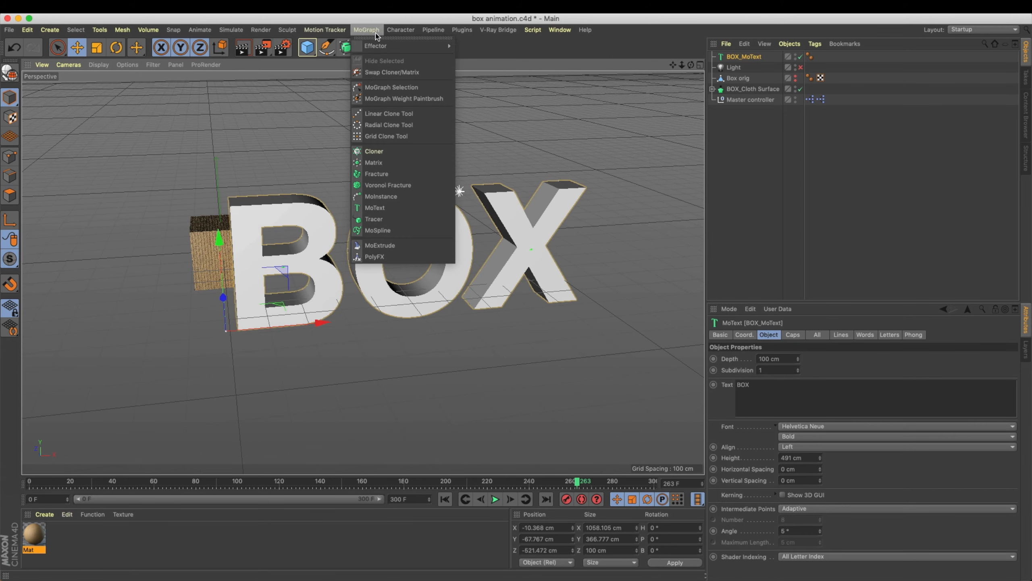
click(374, 151)
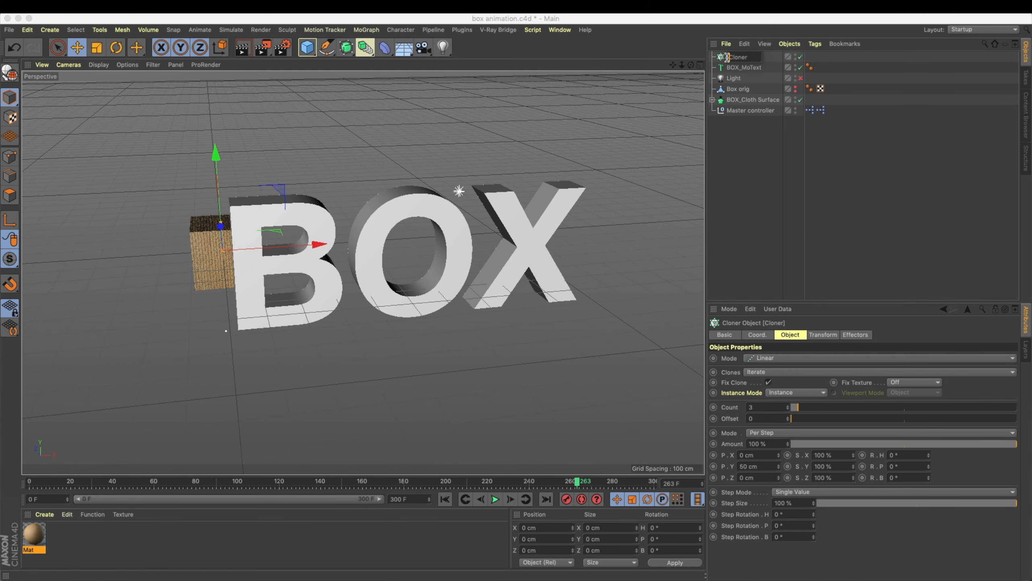
text(Box_)
key(Return)
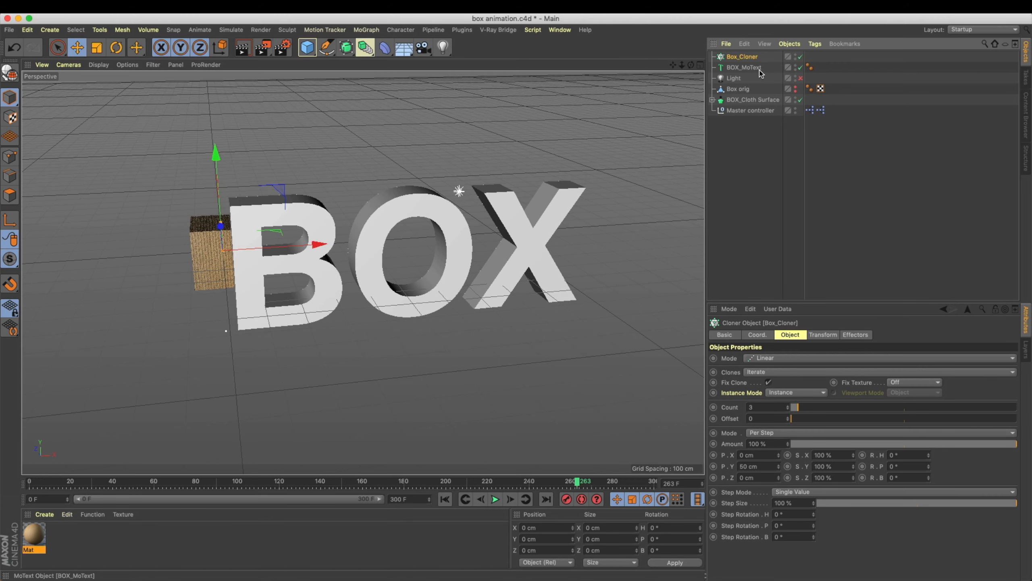
Make the BOX_Cloth Surface group a child of Box_Cloner.
click(737, 101)
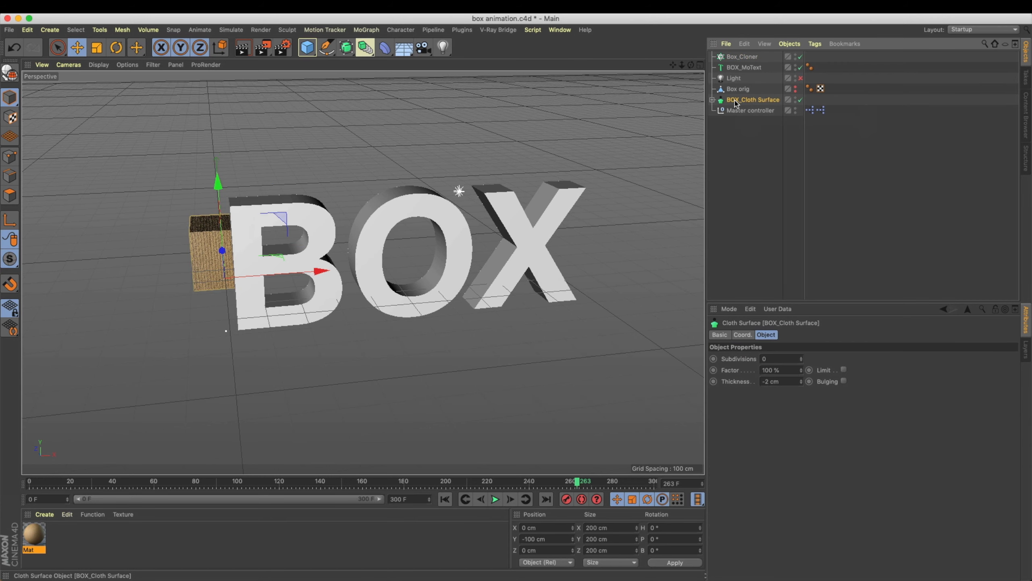
click(713, 100)
click(713, 100)
drag(727, 100, 732, 58)
Set Box_Cloner's mode to Object and save the project.
click(742, 56)
click(761, 358)
click(762, 361)
click(771, 362)
click(765, 368)
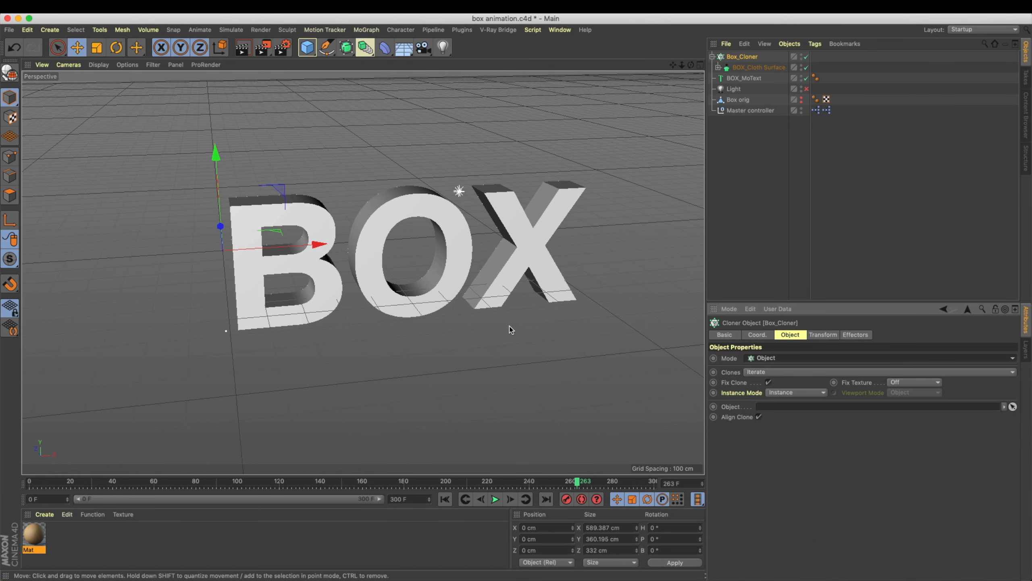
alt+middle_drag(493, 244, 475, 252)
alt+drag(474, 271, 455, 262)
alt+middle_drag(484, 228, 500, 215)
key(super+s)
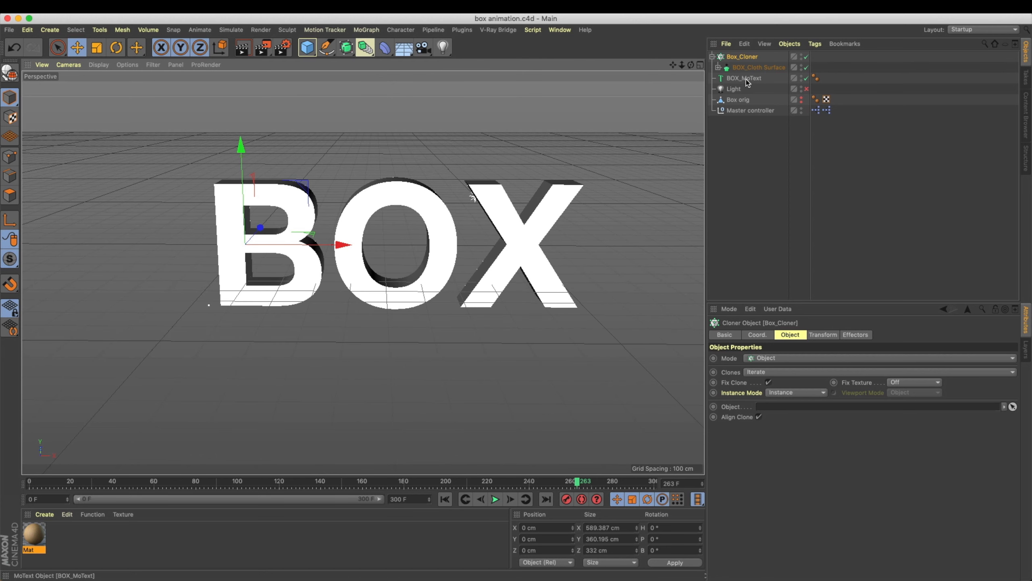
Add a Connect object and place BOX_MoText inside it as its child.
click(744, 78)
alt+drag(344, 231, 346, 240)
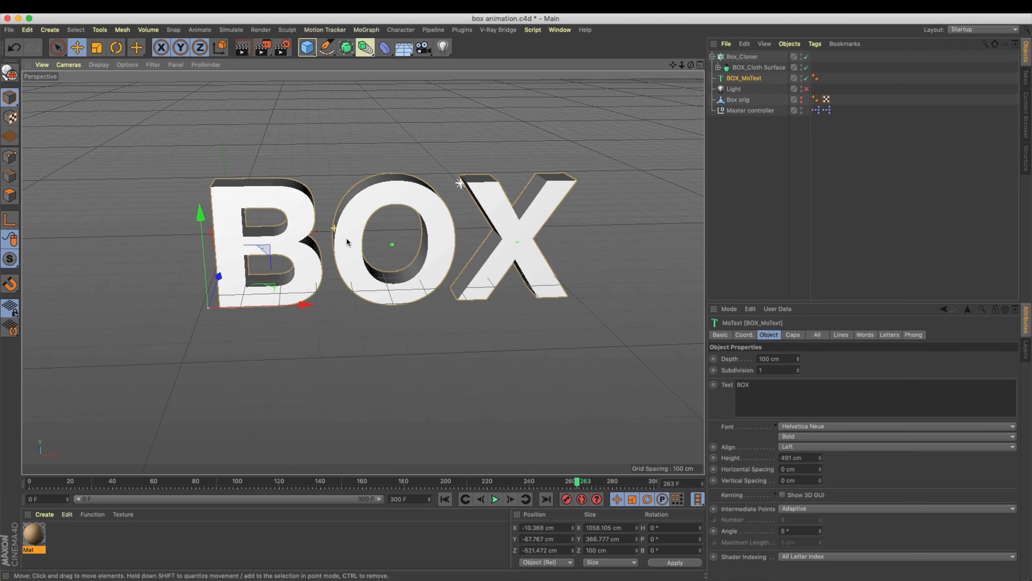
click(753, 67)
click(742, 57)
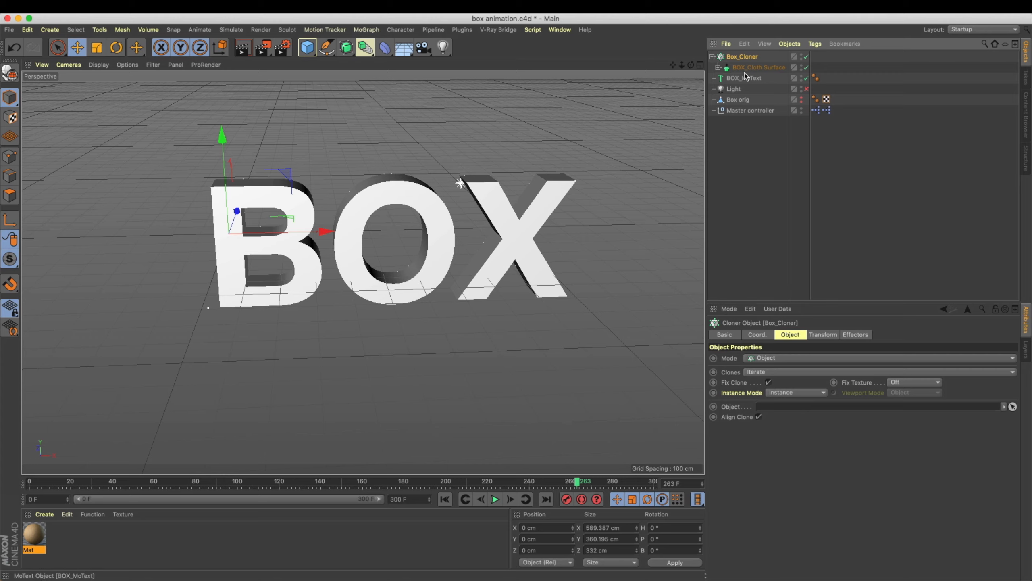
click(365, 47)
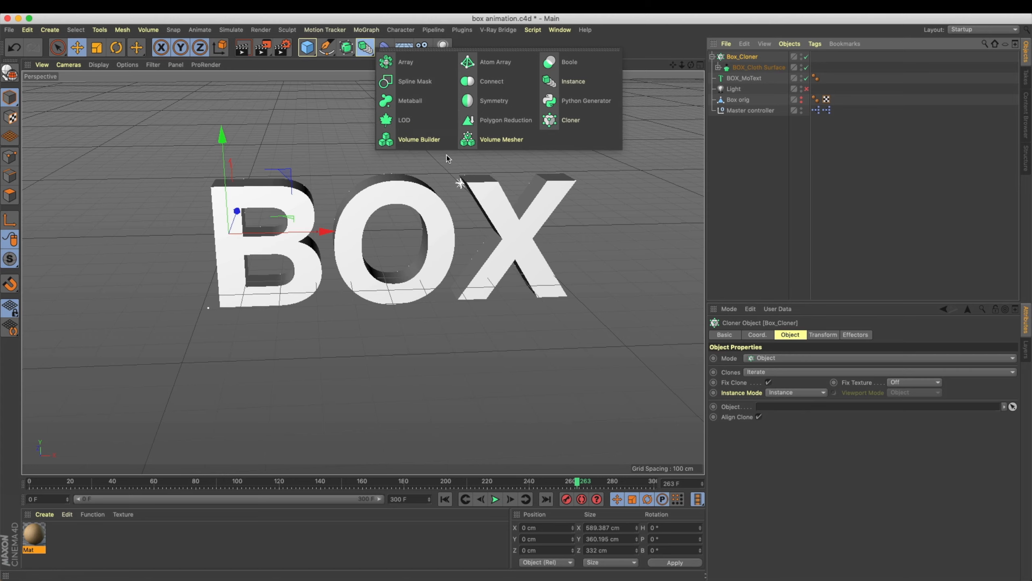
mouse_move(735, 58)
mouse_down()
mouse_move(734, 90)
mouse_move(709, 84)
mouse_move(732, 78)
mouse_up()
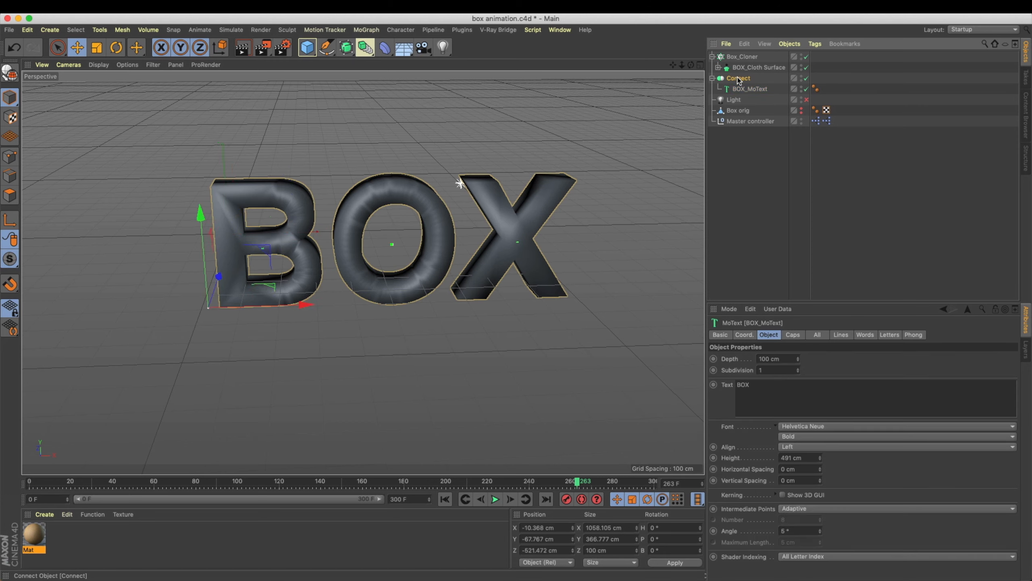
Rename the Connect object as BOX_Connect and save the project.
double_click(738, 79)
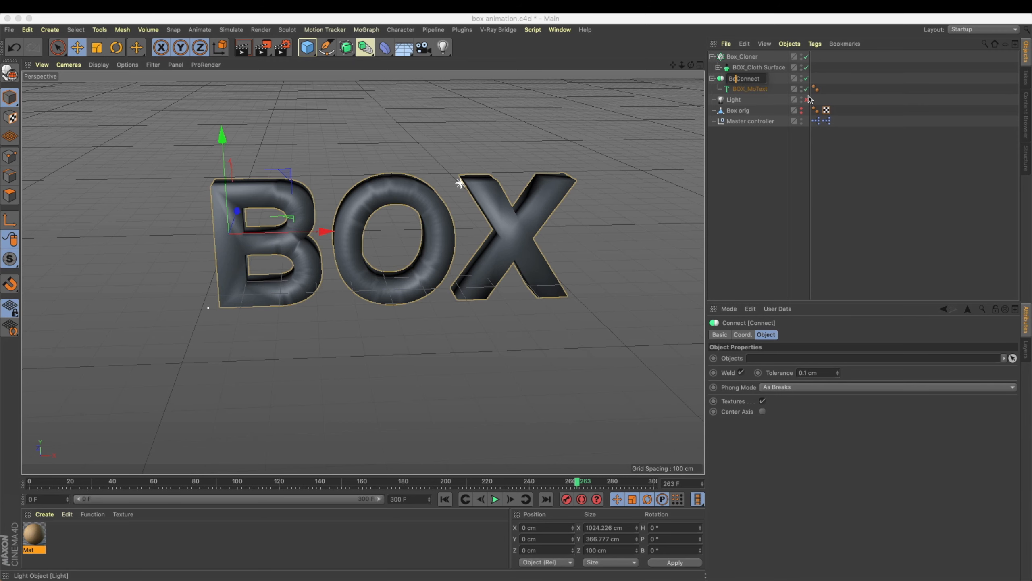
text(Box)
key(BackSpace)
text(OX_)
key(Return)
key(super+s)
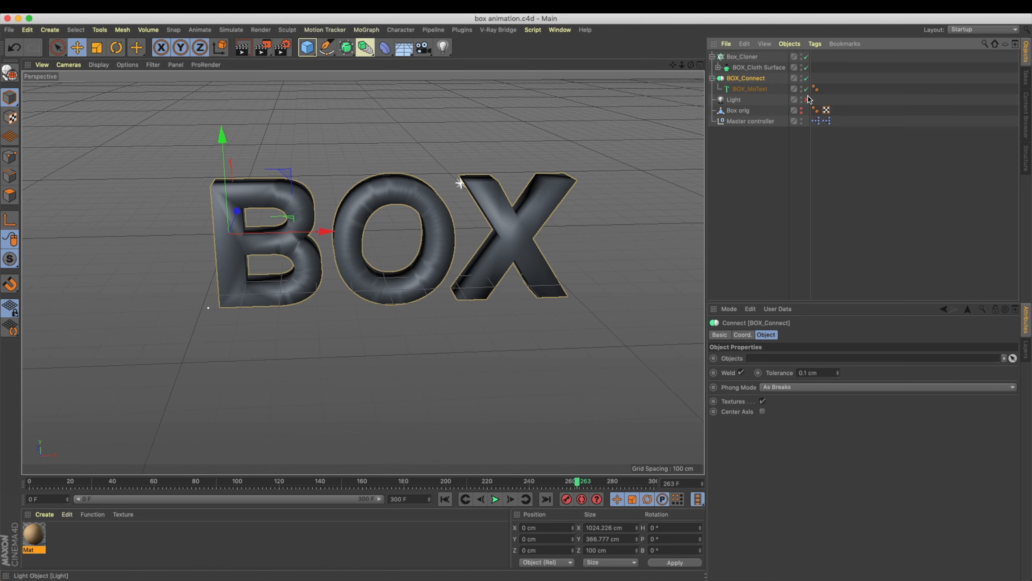
Assign BOX_Connect as the object on which Box_Cloner distributes its clones.
click(752, 80)
click(743, 57)
drag(756, 79, 774, 407)
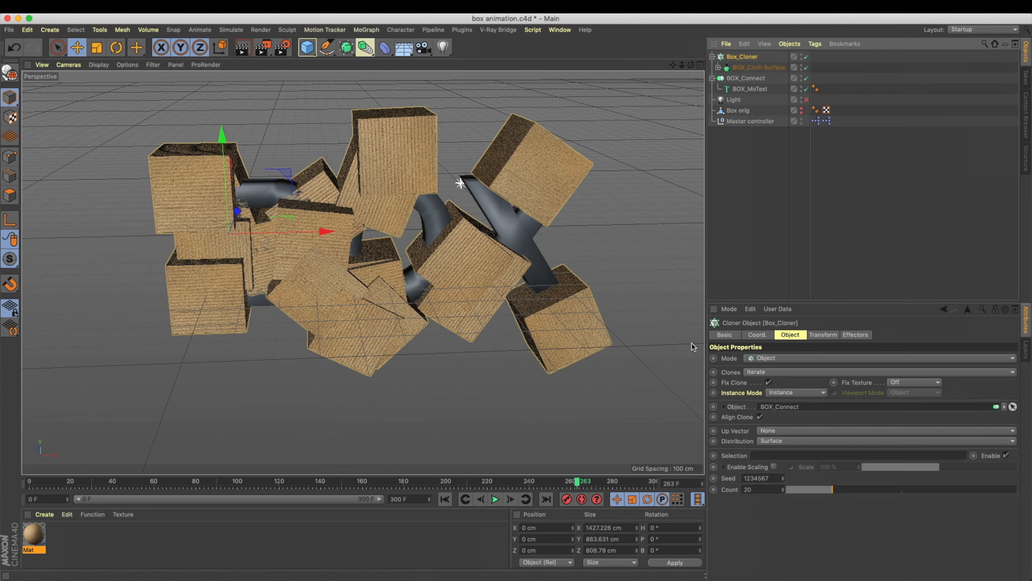
drag(741, 89, 783, 407)
drag(746, 78, 768, 405)
Set Box_Cloner's distribution to Volume and raise its clone count to 100.
click(777, 444)
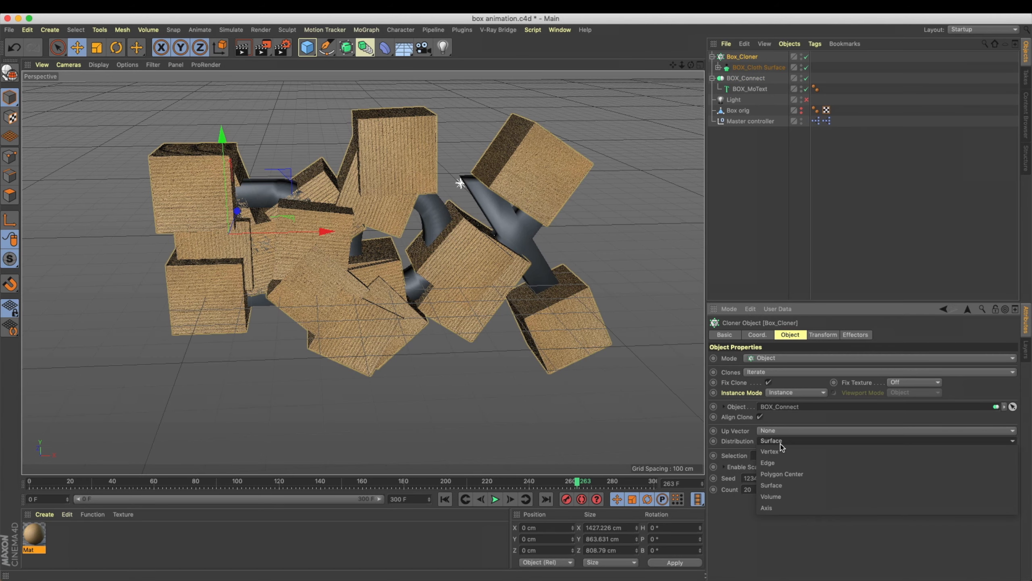
click(790, 501)
drag(849, 468, 1016, 468)
scroll(667, 128, up, 3)
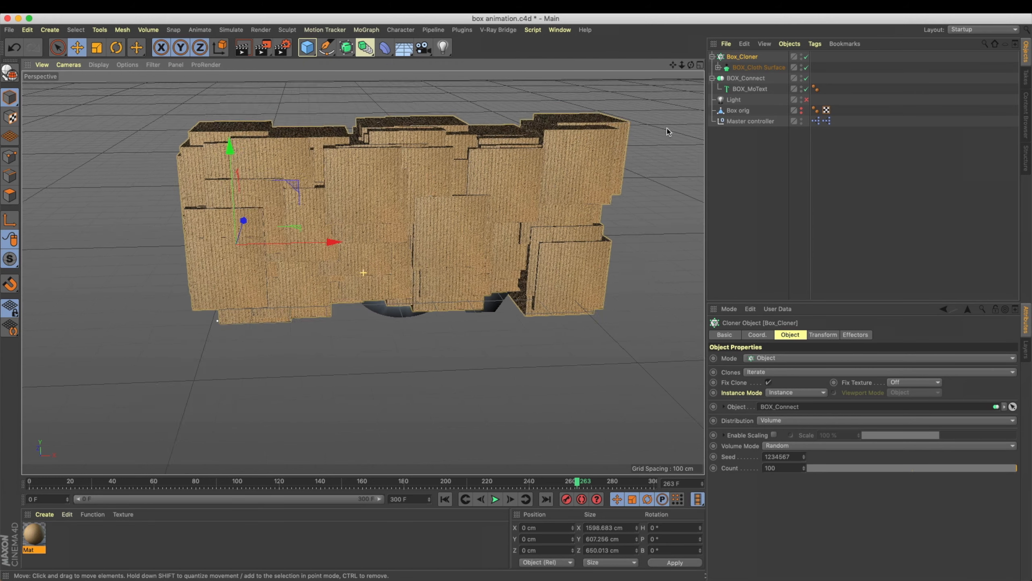
Scale Box_Cloner's clones to 0.3 in X, Y and Z through the cloner's transform settings.
click(824, 334)
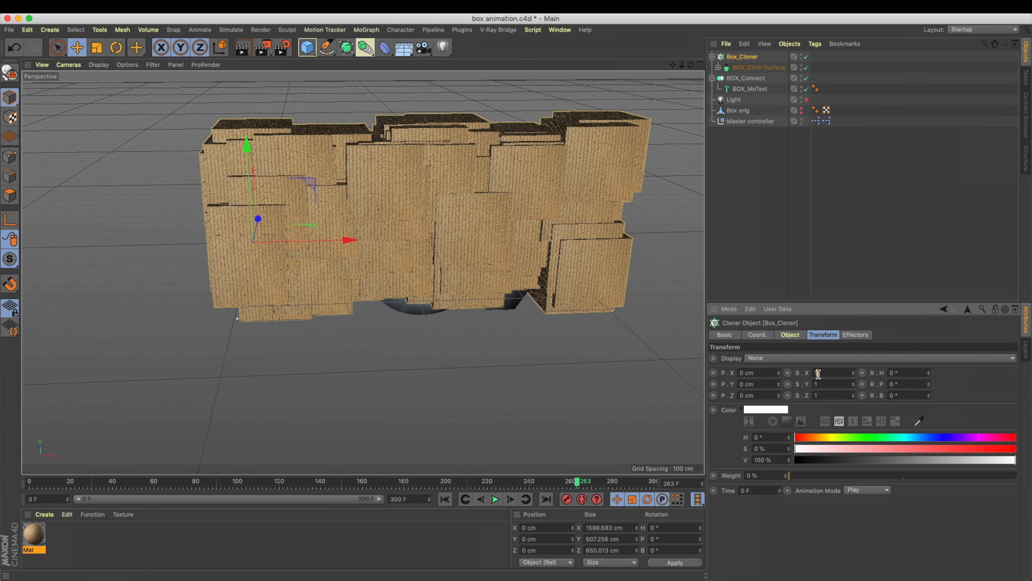
text(.3)
key(Tab)
text(.3)
key(Tab)
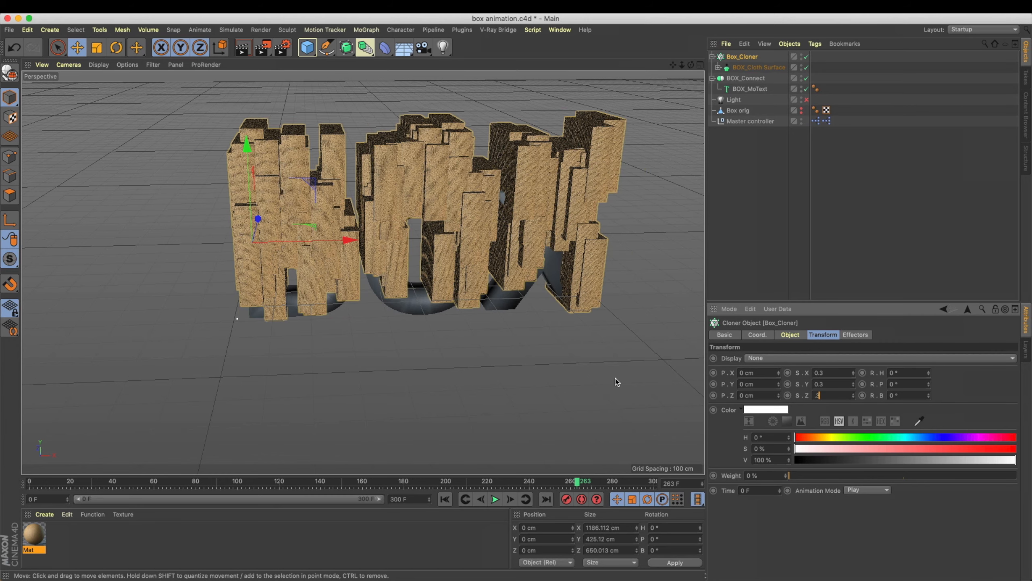
text(.3)
key(Return)
Hide BOX_Connect in the viewport and collapse its hierarchy so only the cloned boxes show.
scroll(374, 183, up, 6)
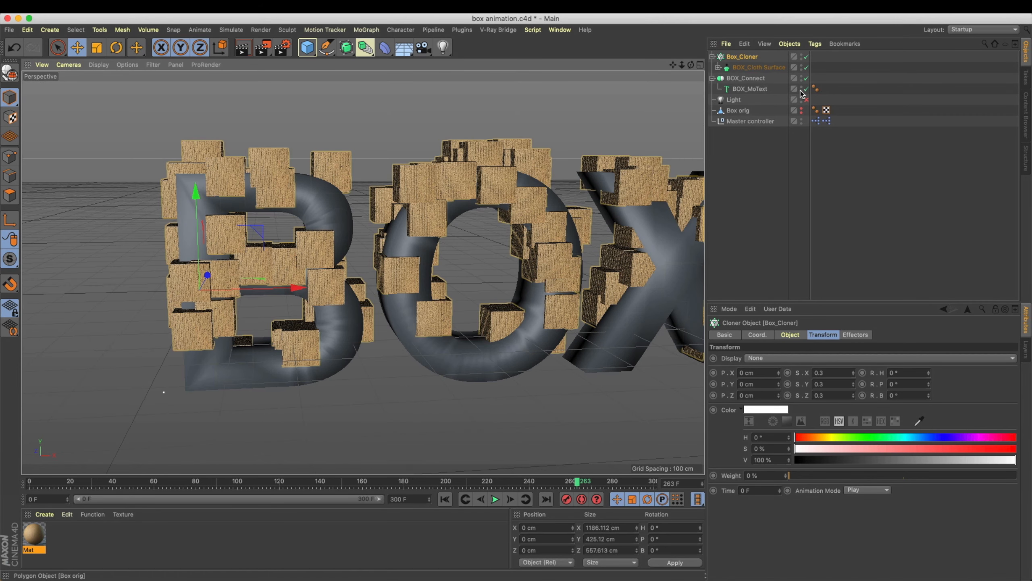
click(802, 76)
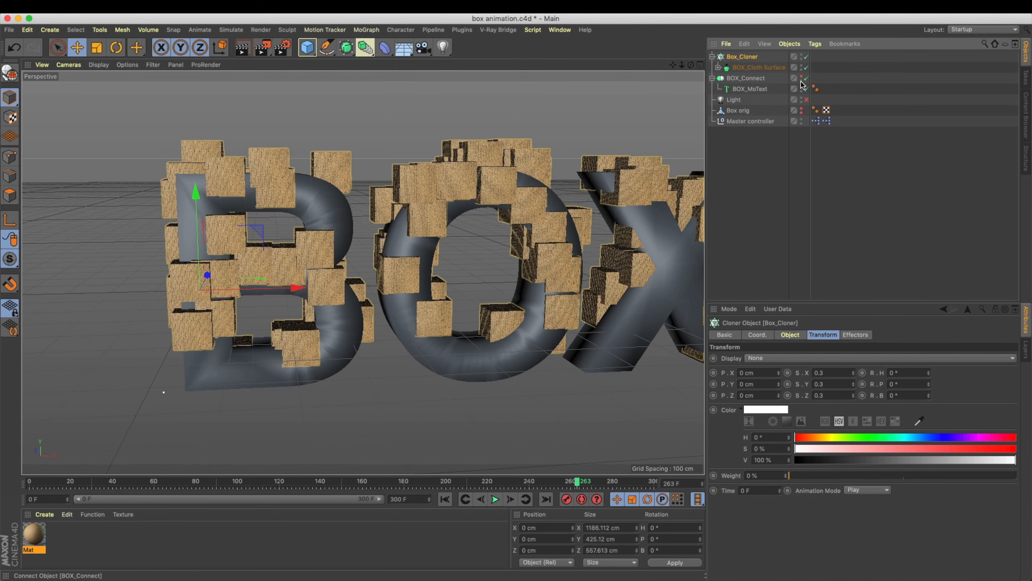
click(712, 78)
alt+drag(504, 179, 414, 178)
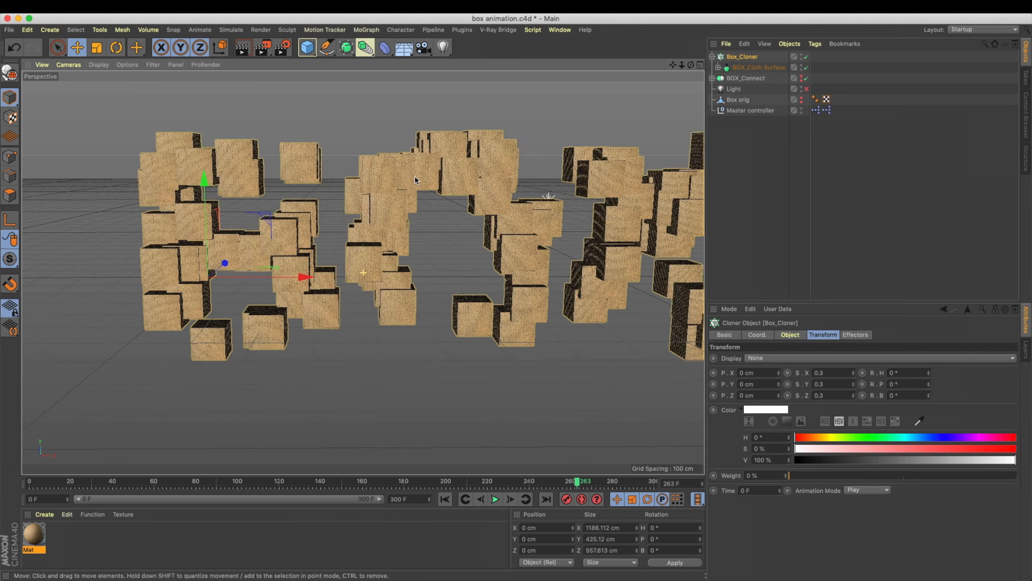
scroll(414, 178, down, 4)
alt+drag(683, 191, 658, 138)
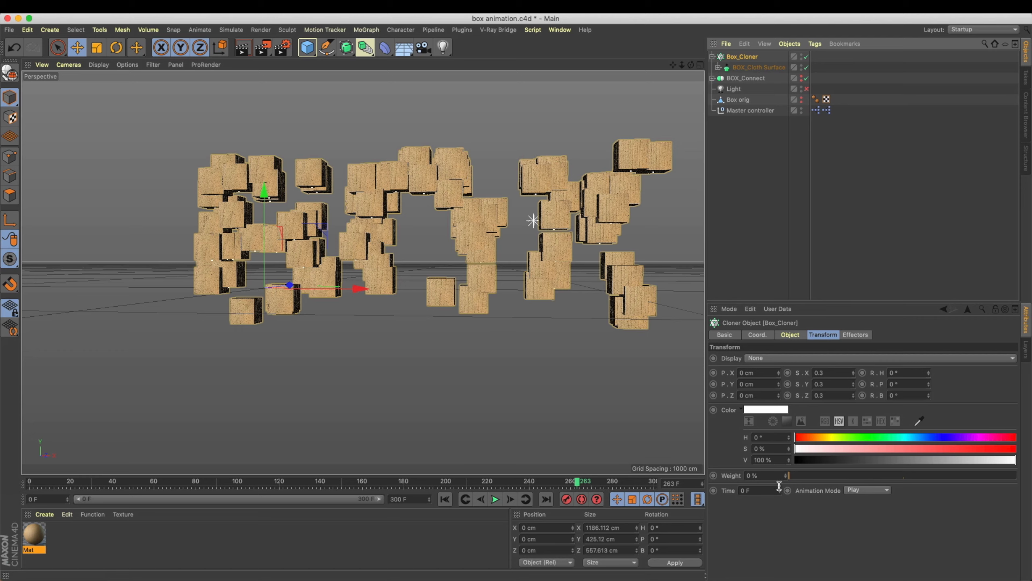
Raise Box_Cloner's distribution seed to 1234570 to try another random arrangement of the boxes.
click(792, 335)
click(804, 456)
click(804, 455)
click(804, 455)
alt+drag(351, 265, 380, 276)
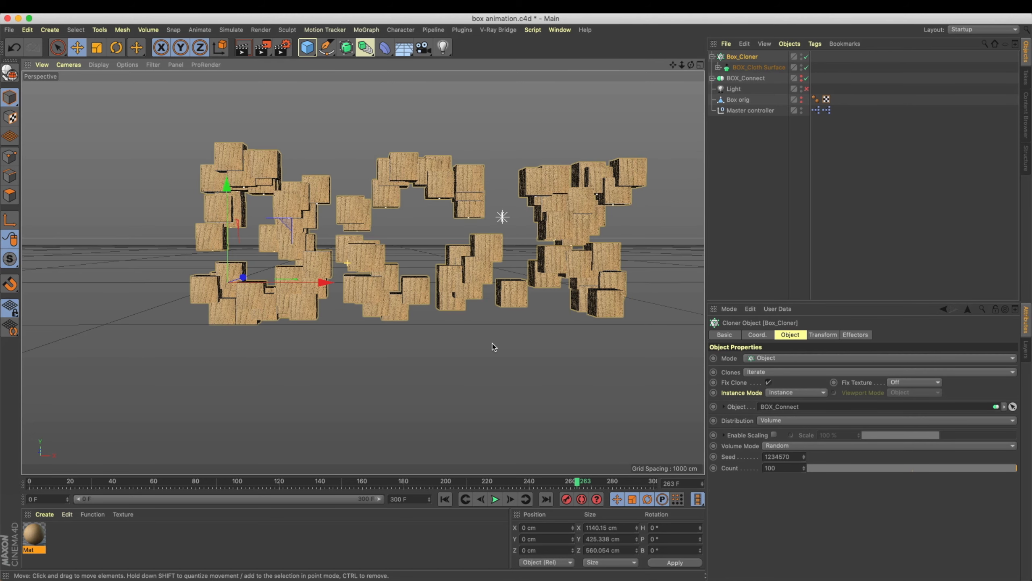
alt+middle_drag(451, 323, 462, 338)
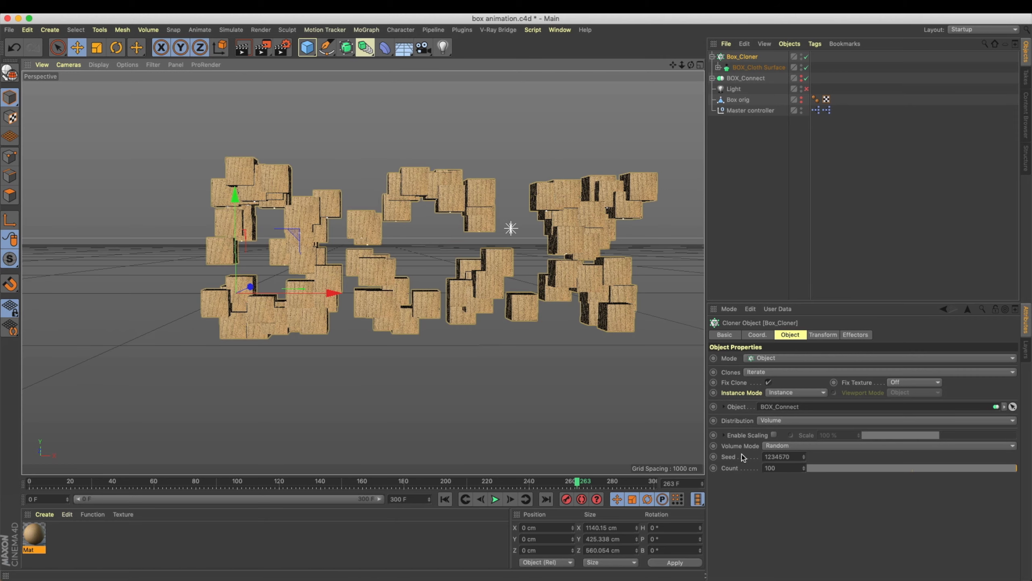
Set Box_Cloner's clone count to 150 and lower its seed to 1234566.
drag(783, 469, 607, 463)
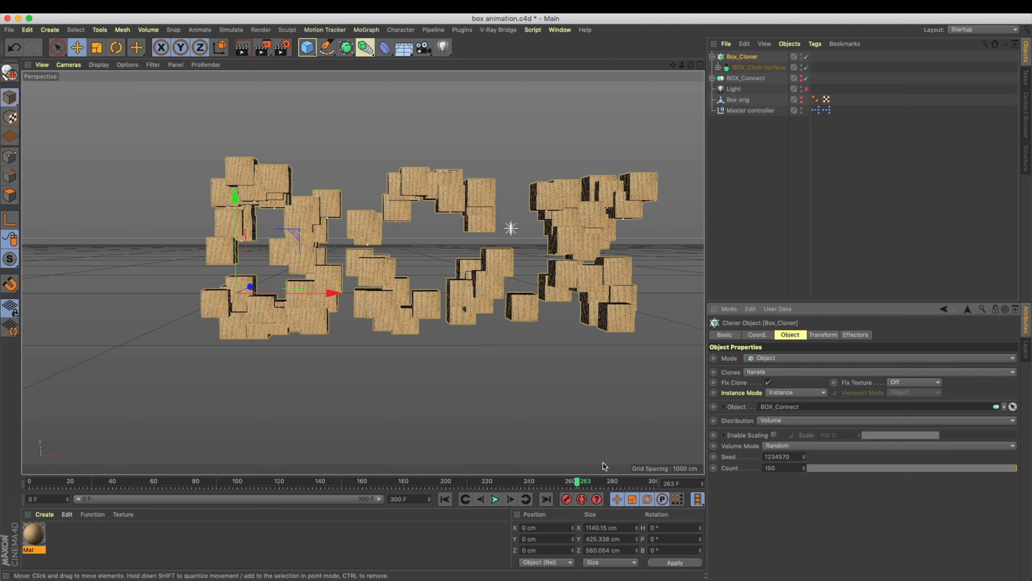
alt+middle_drag(457, 340, 463, 350)
alt+drag(462, 350, 577, 279)
click(804, 458)
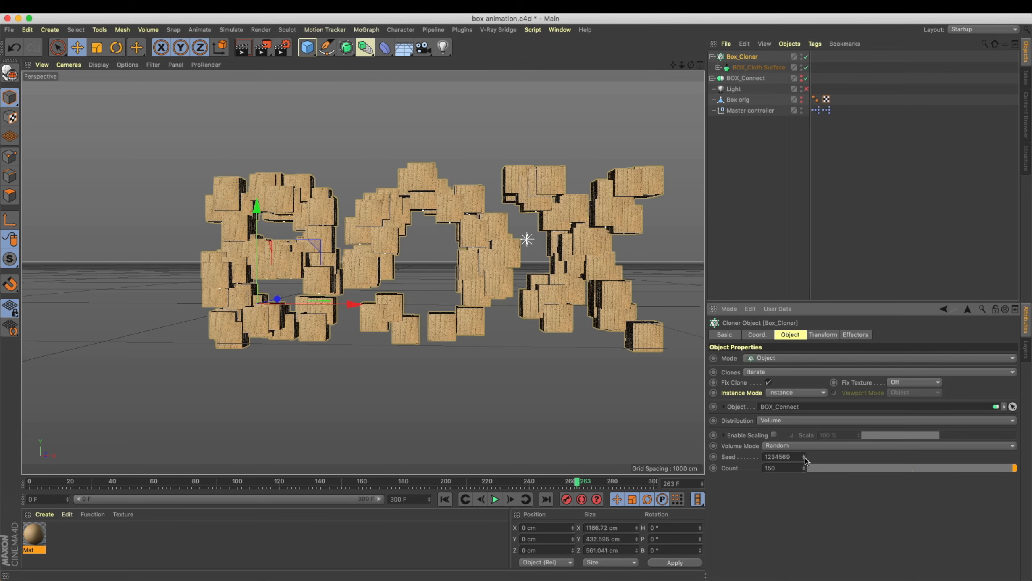
click(804, 458)
click(804, 458)
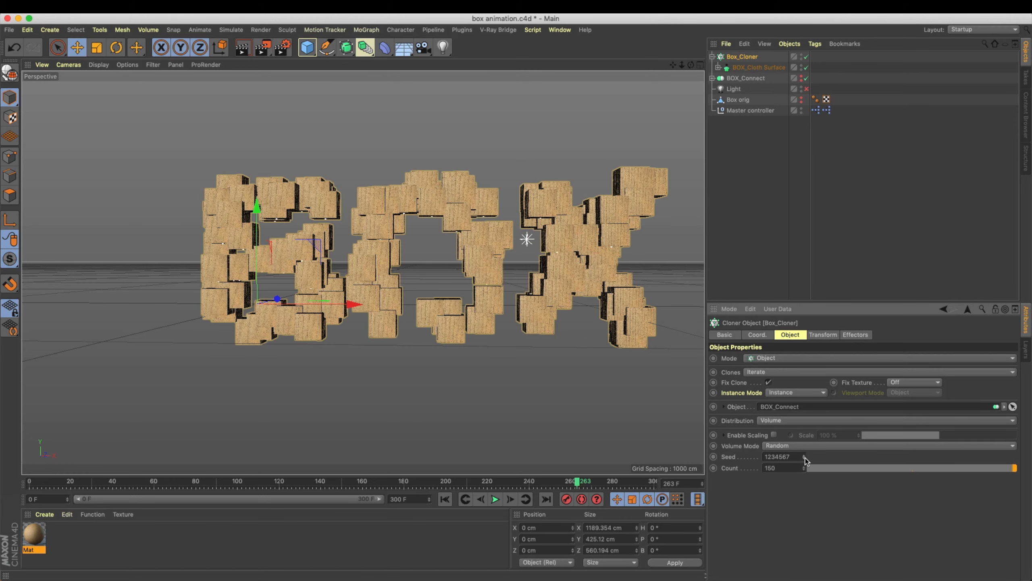
click(805, 459)
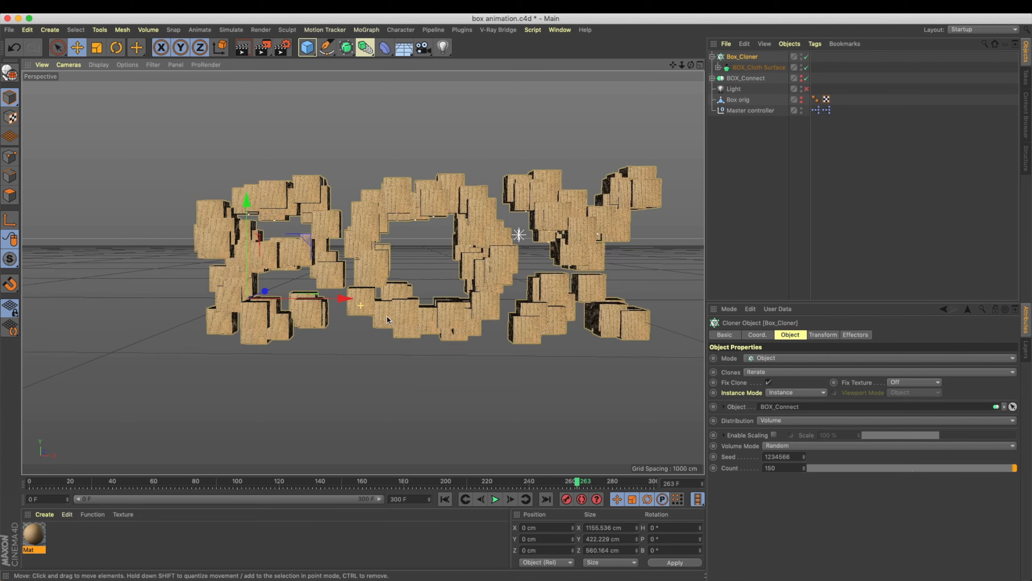
Scale Box_Cloner's clones to 0.2 in X, Y and Z through the cloner's transform settings.
click(746, 68)
click(742, 58)
click(823, 334)
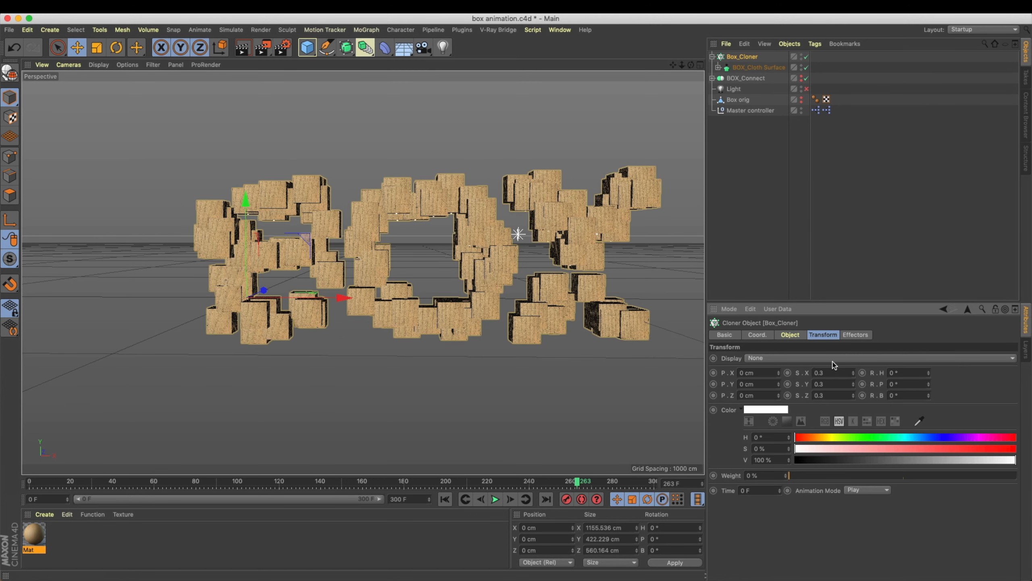
text(0.2)
key(Tab)
text(0.2)
key(Return)
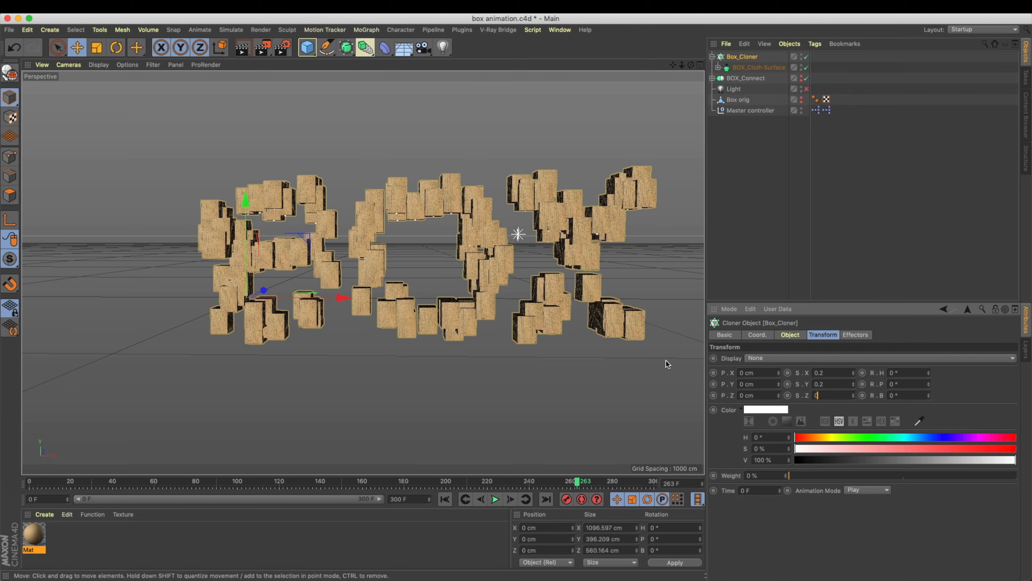
alt+drag(310, 190, 334, 209)
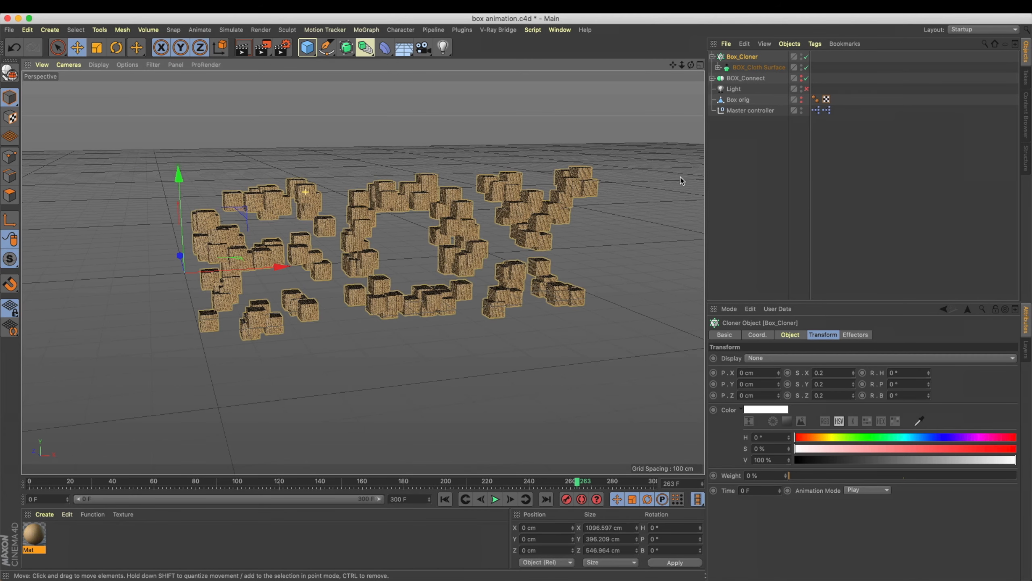
Try Surface as the volume mode for Box_Cloner's distribution on the BOX text.
click(748, 68)
click(746, 57)
alt+drag(563, 274, 585, 285)
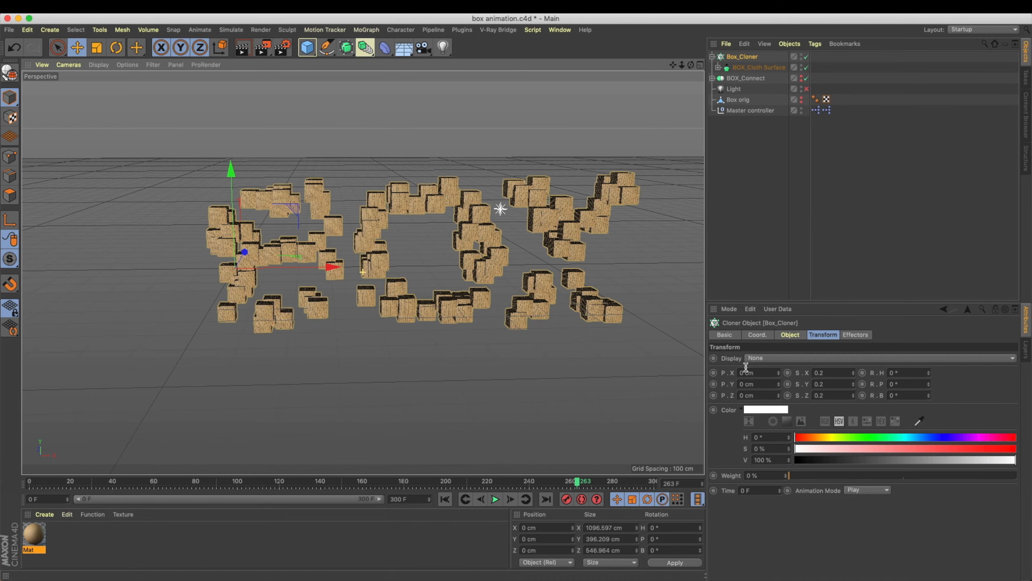
click(791, 335)
click(795, 445)
click(796, 467)
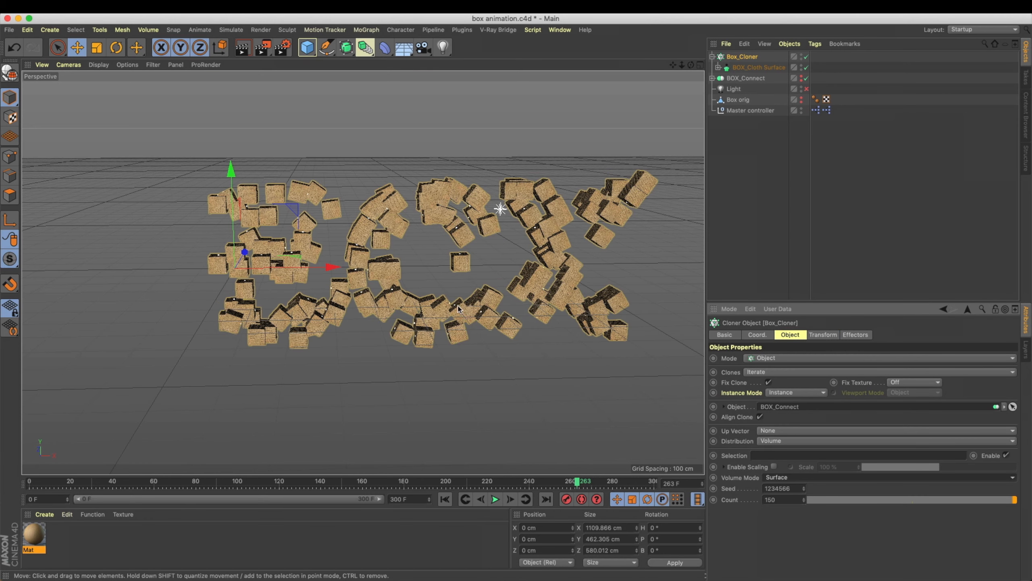
Try the Surface distribution on Box_Cloner, and return it to Volume distribution with Random volume mode.
click(775, 439)
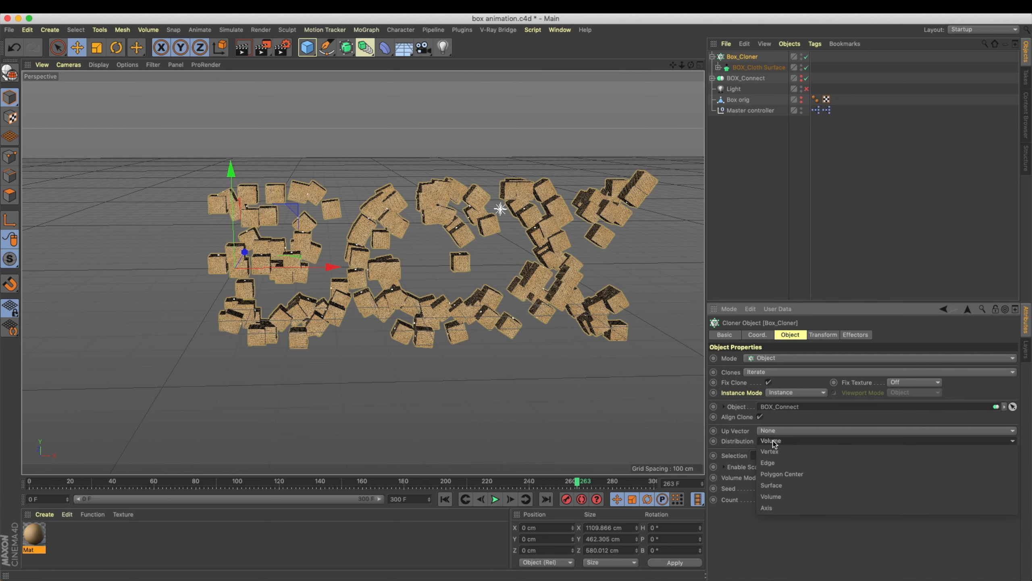
click(793, 485)
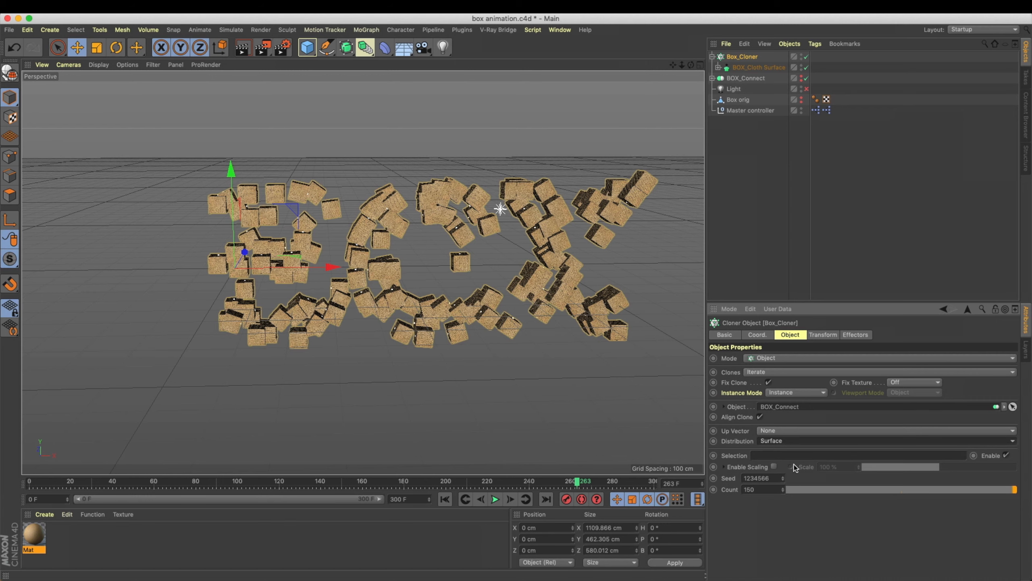
click(787, 441)
click(784, 493)
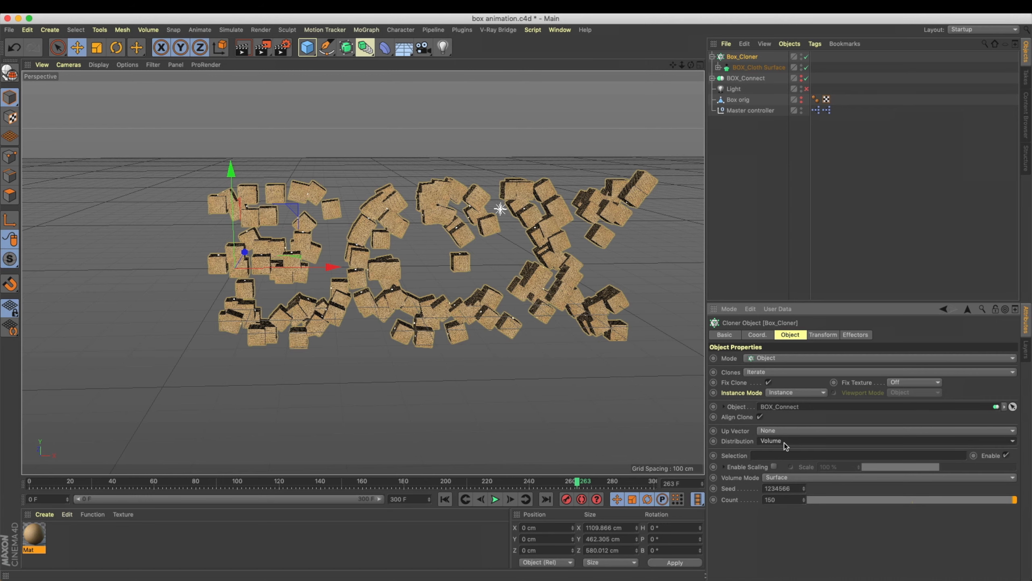
click(791, 477)
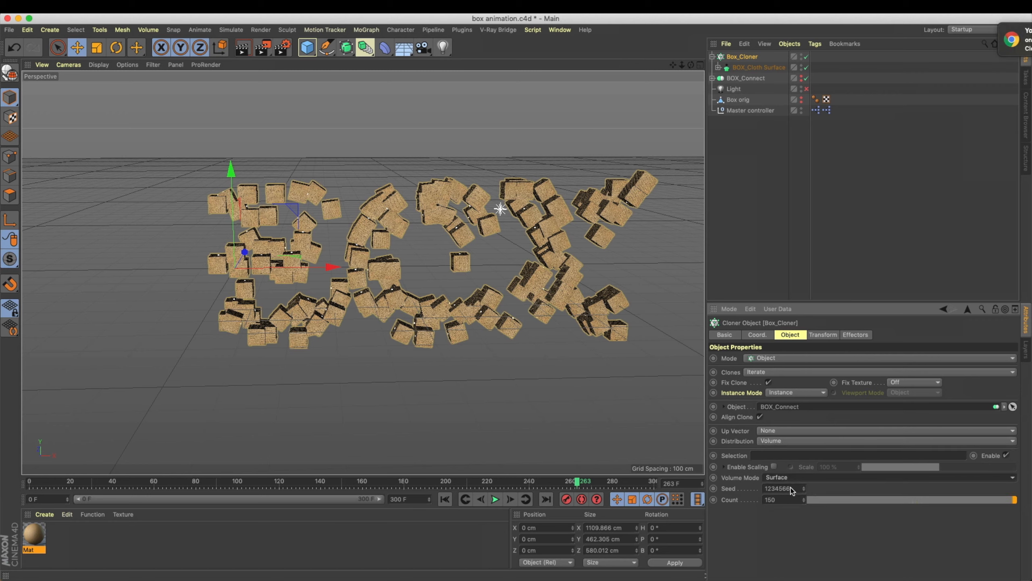
click(792, 487)
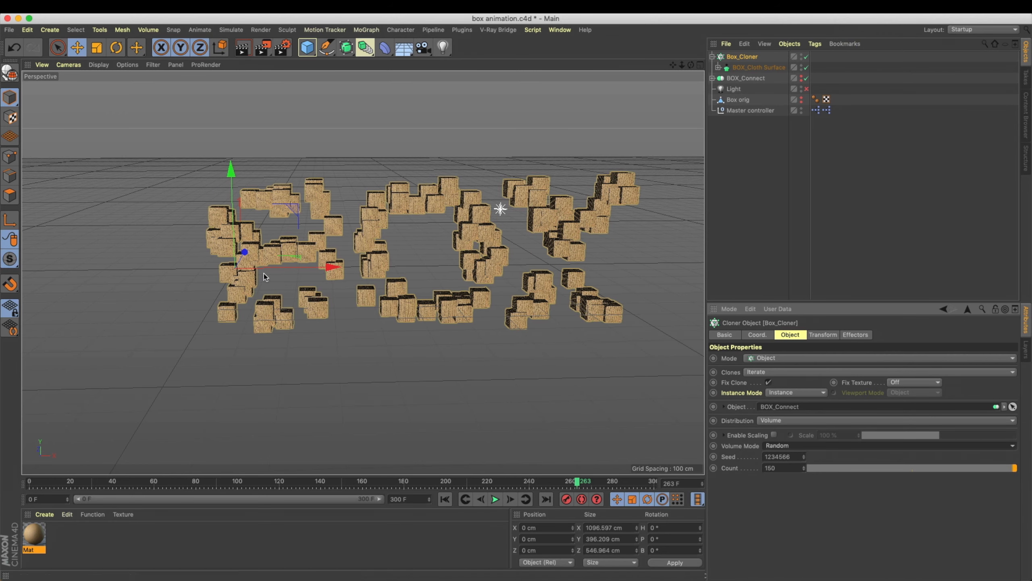
Compare Box_Cloner's Surface volume mode from a lower viewing angle and switch the volume mode back to Random.
alt+drag(499, 323, 483, 300)
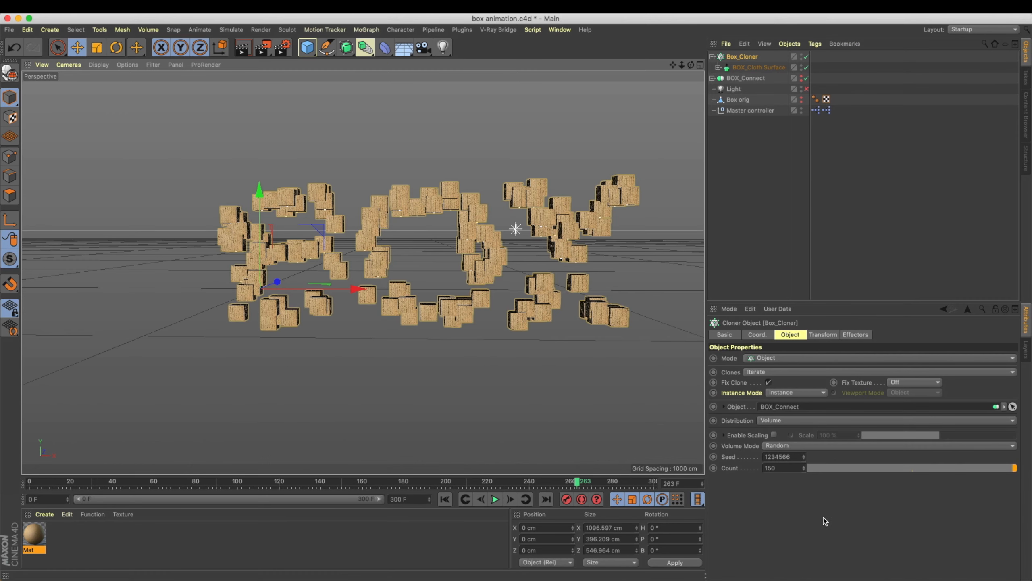
click(779, 445)
click(780, 455)
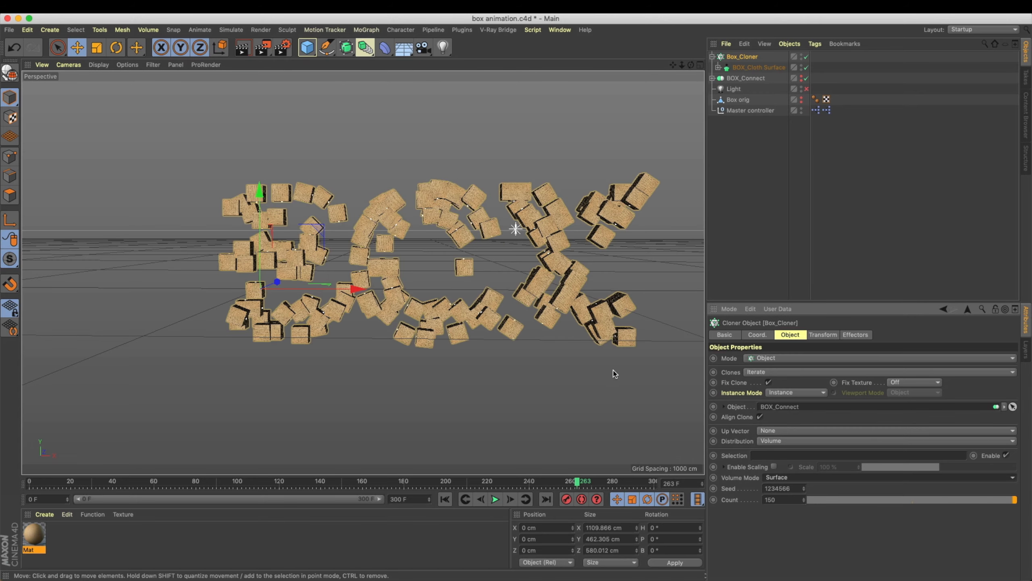
alt+drag(530, 338, 394, 282)
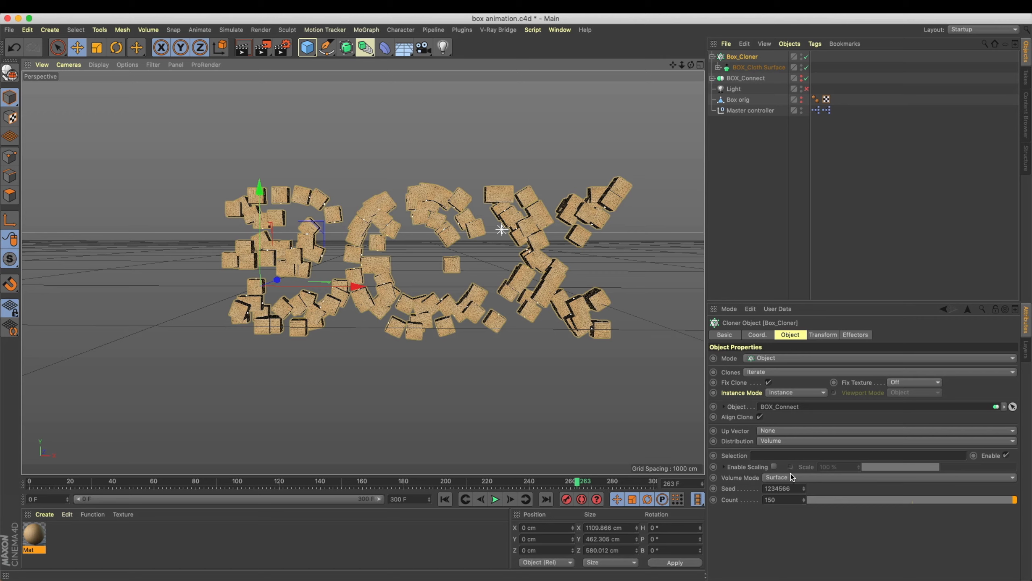
click(793, 477)
click(791, 490)
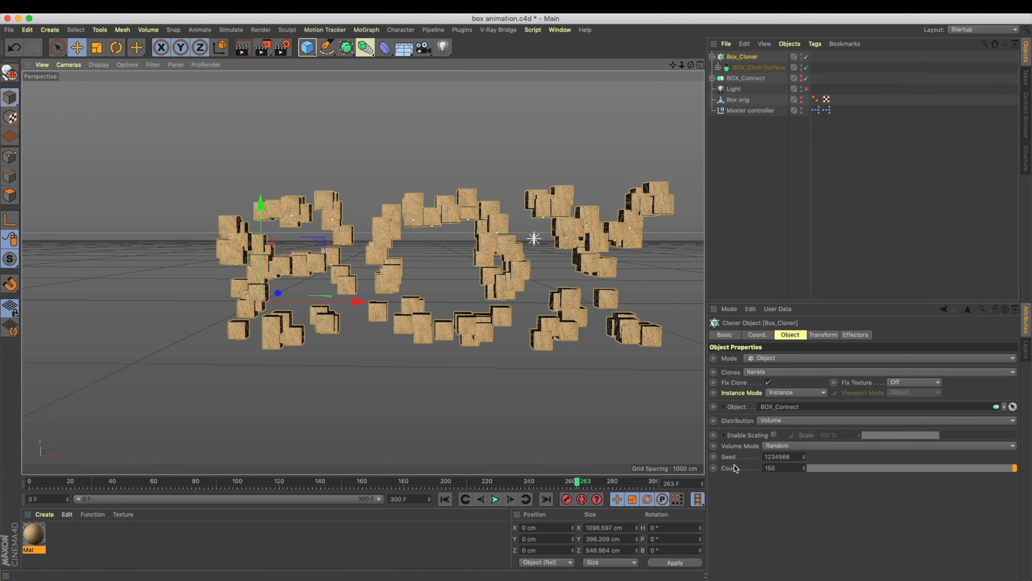
Lower Box_Cloner's seed one value at a time to 1234553, checking how legible each arrangement is.
click(804, 459)
click(804, 458)
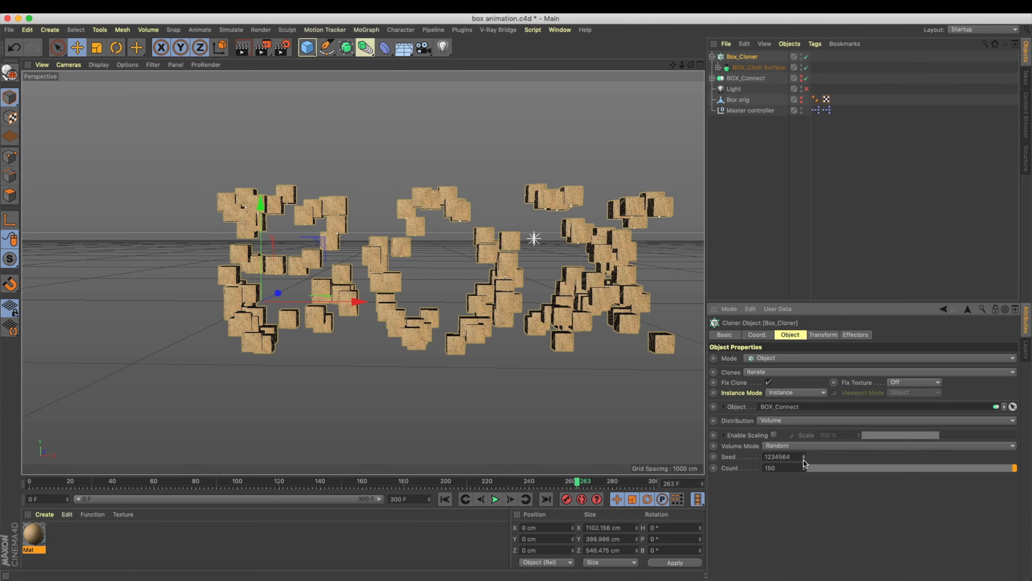
click(804, 458)
click(804, 459)
click(804, 459)
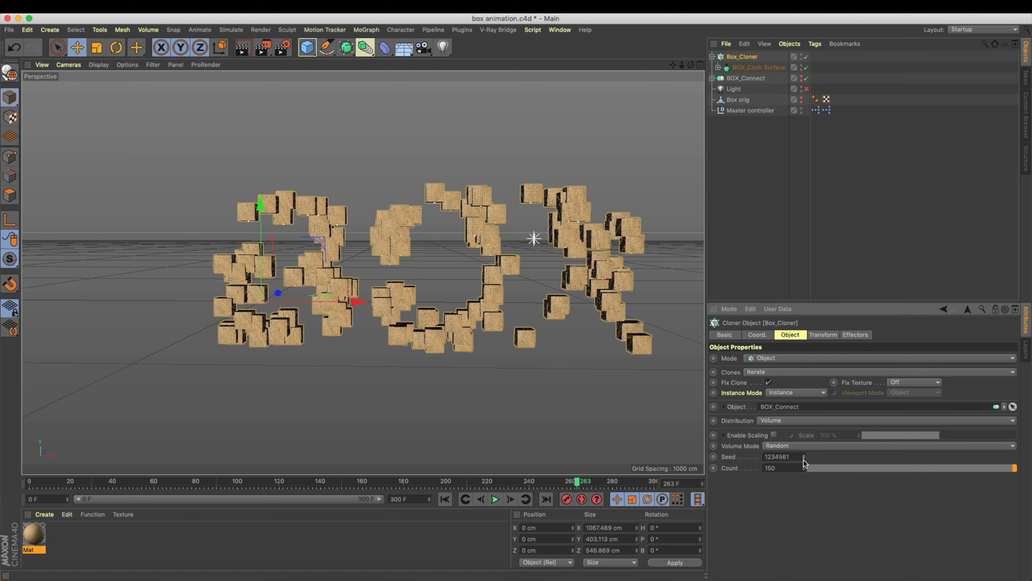
click(804, 458)
click(804, 458)
click(804, 459)
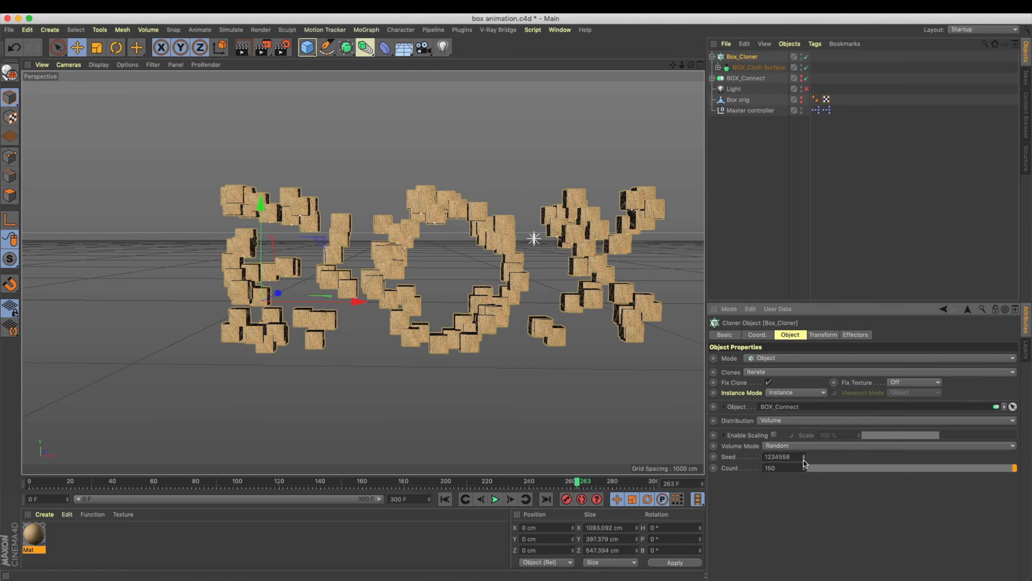
click(804, 460)
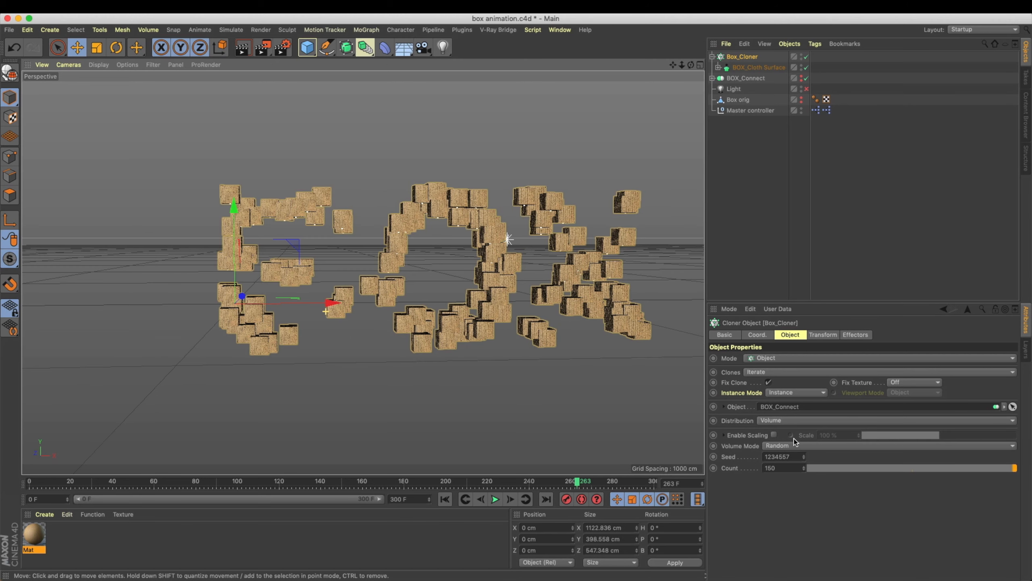
click(804, 459)
click(804, 458)
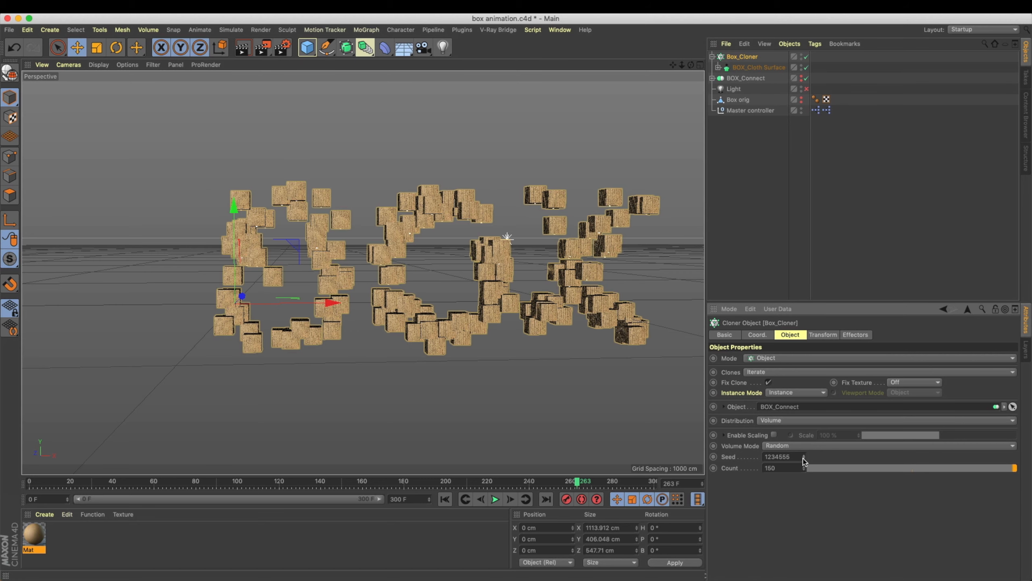
click(804, 458)
click(804, 459)
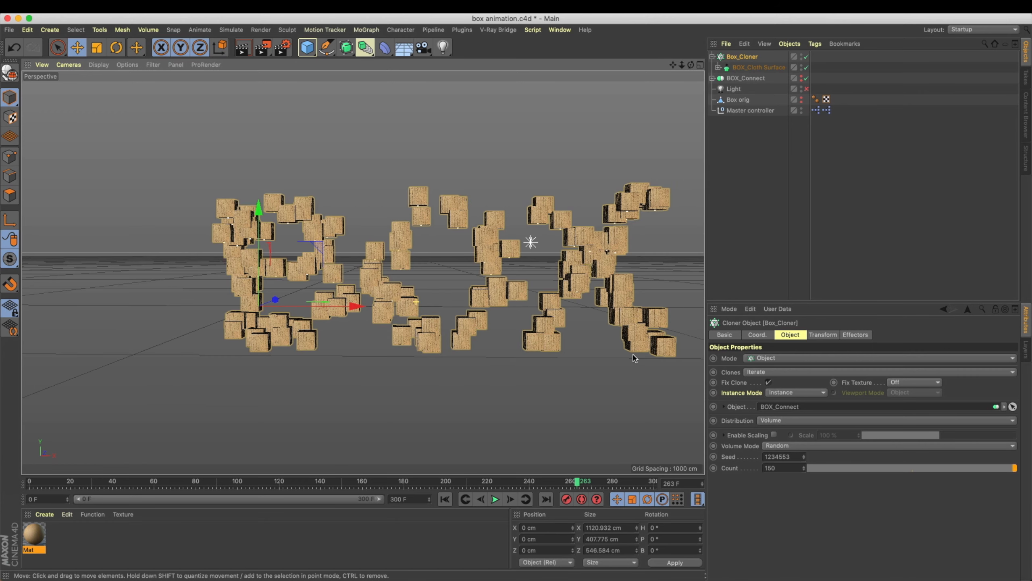
Raise Box_Cloner's seed one value at a time to 1234564, comparing the arrangements of boxes.
click(804, 455)
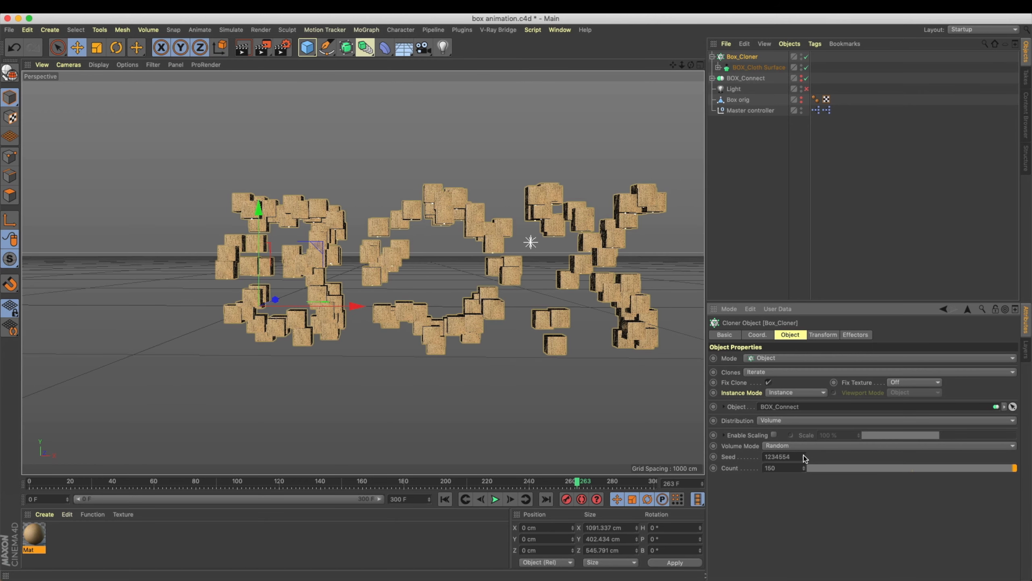
click(803, 455)
click(803, 454)
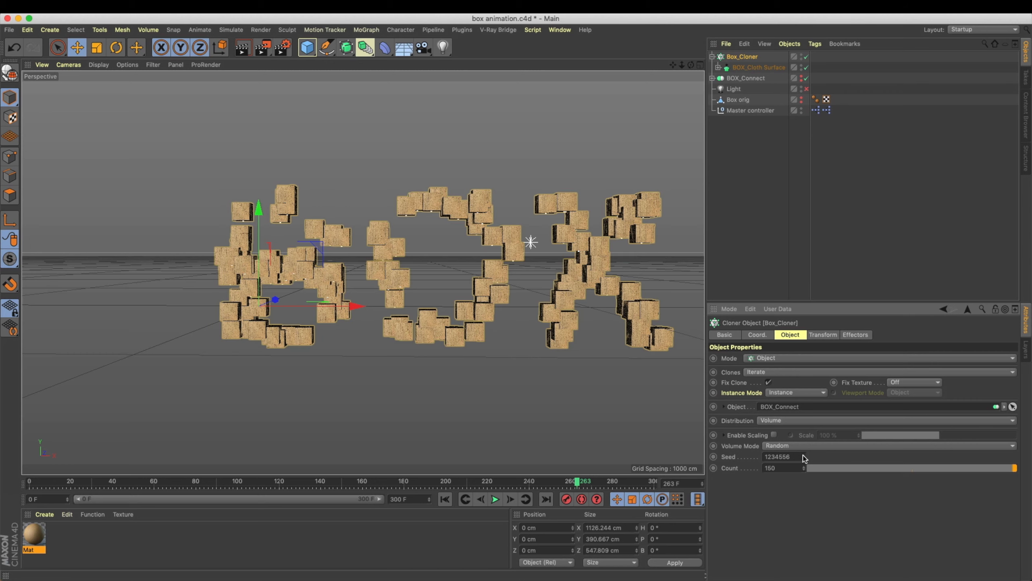
click(804, 455)
click(804, 455)
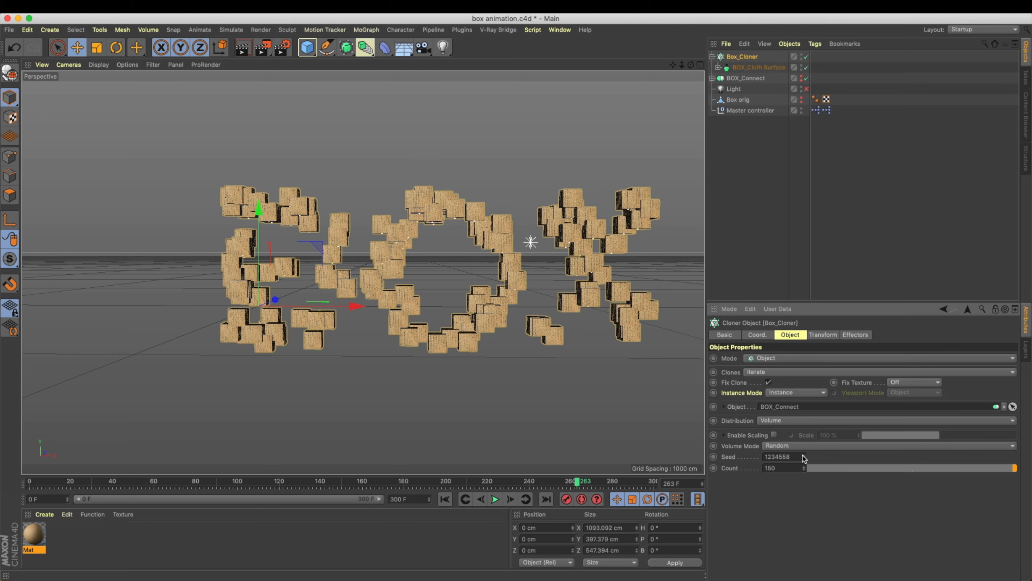
click(804, 455)
click(803, 455)
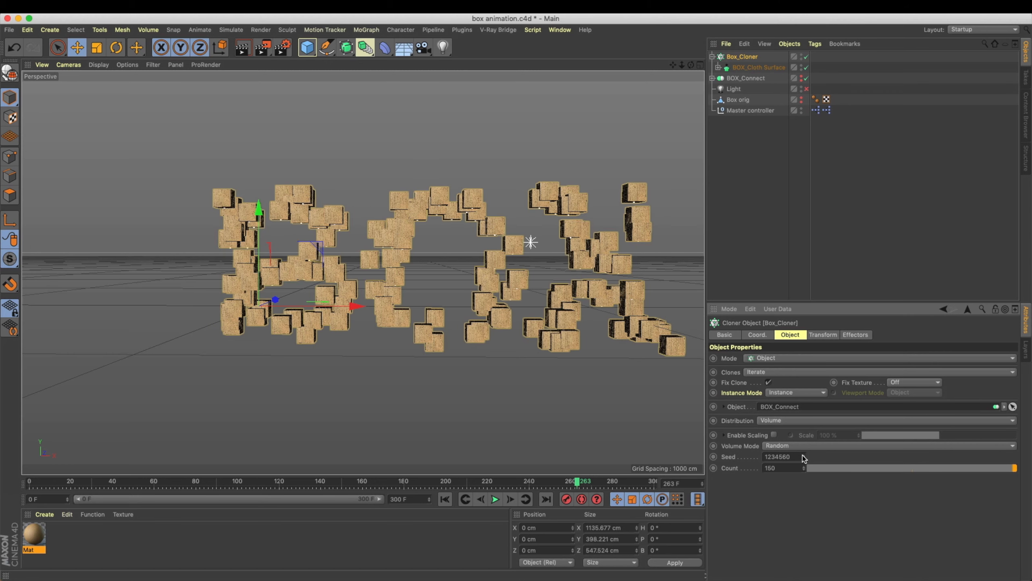
click(804, 454)
click(804, 455)
click(804, 454)
click(804, 454)
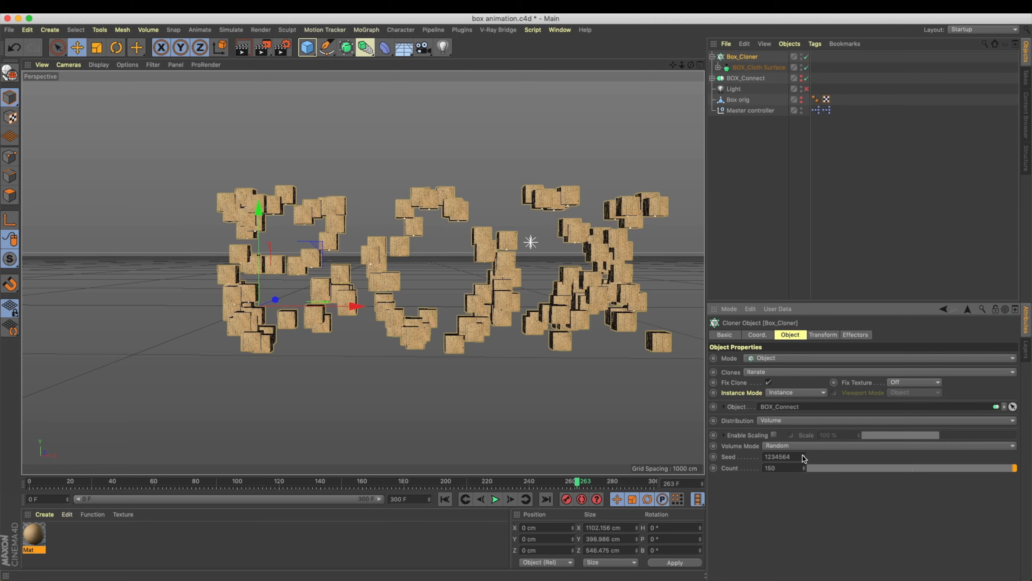
Try seeds 289 and 290 on Box_Cloner with a clone count of 100, and undo the count change.
click(804, 455)
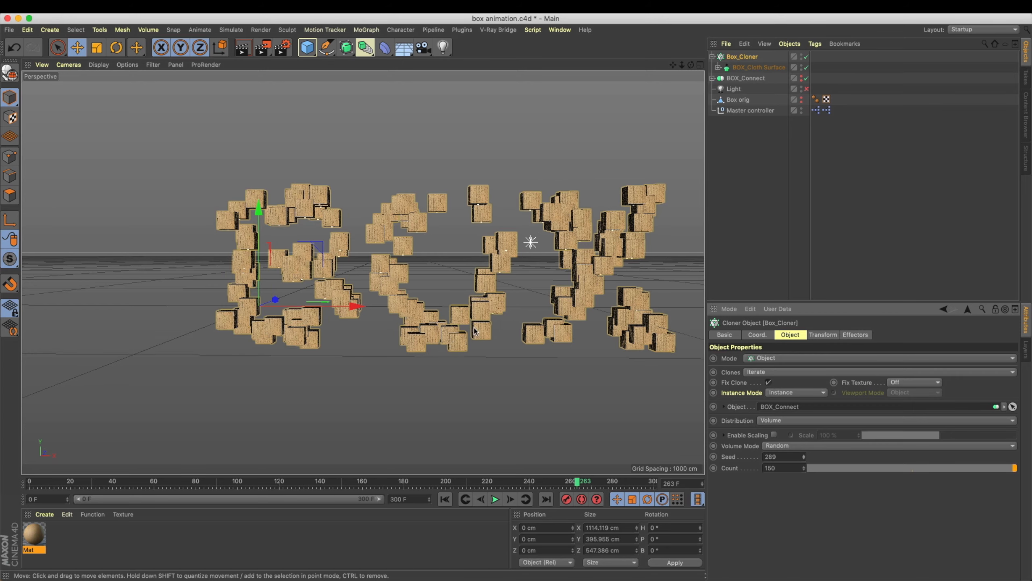
mouse_move(474, 330)
alt+mouse_down()
mouse_move(604, 320)
mouse_move(705, 397)
mouse_move(537, 320)
mouse_move(452, 316)
alt+mouse_up()
alt+middle_drag(443, 339, 437, 355)
mouse_move(437, 355)
alt+mouse_down()
mouse_move(411, 350)
mouse_move(425, 352)
alt+mouse_up()
drag(887, 471, 1019, 474)
click(805, 456)
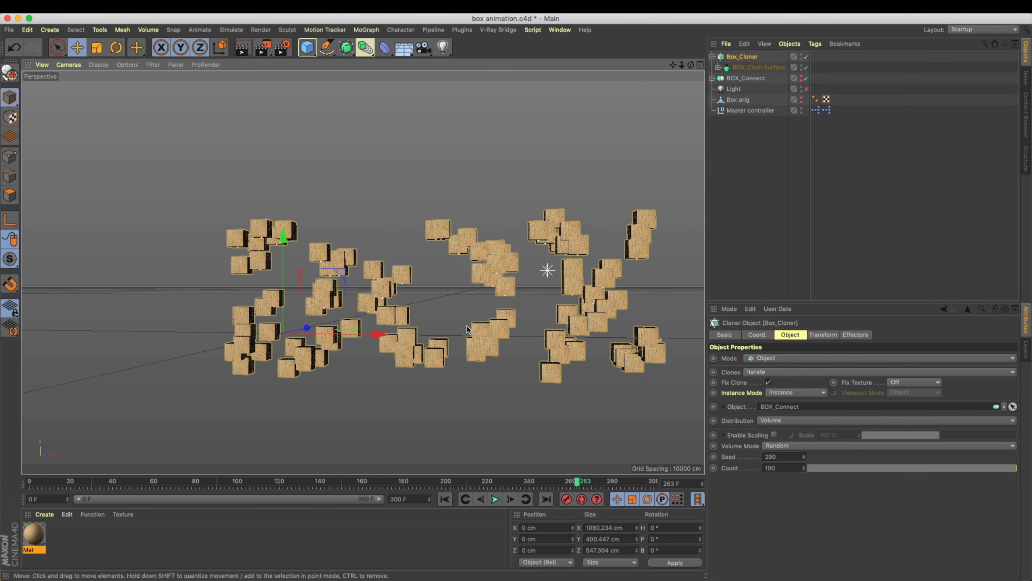
alt+drag(610, 358, 622, 368)
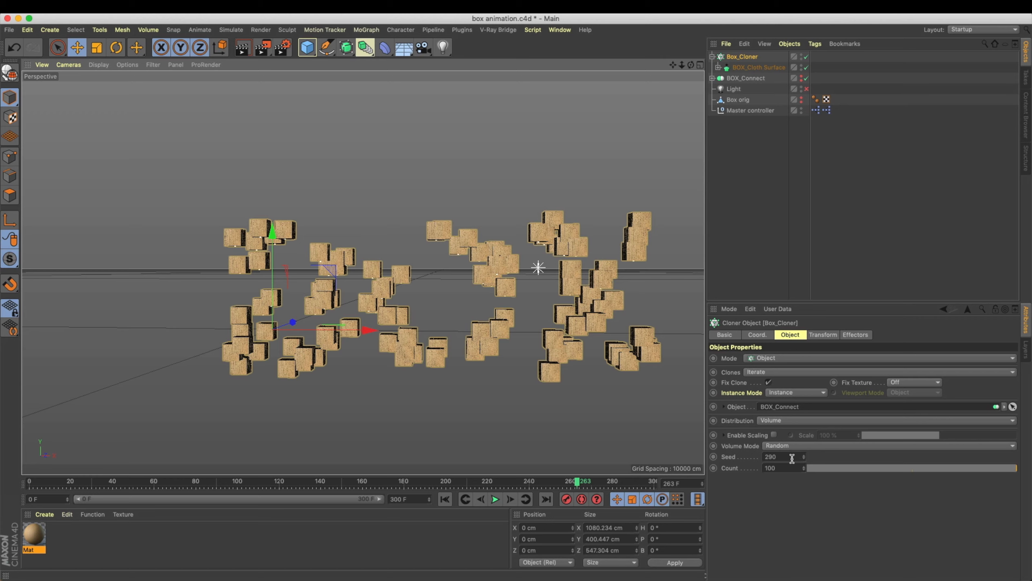
key(super+z)
key(super+z)
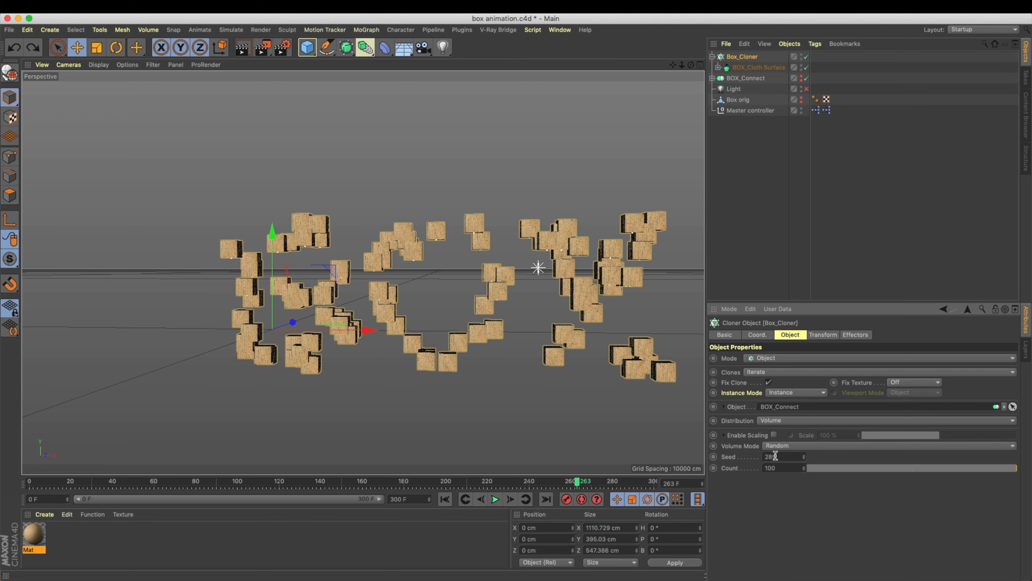
alt+drag(534, 360, 542, 341)
Set Box_Cloner's seed to 150.
drag(791, 457, 673, 444)
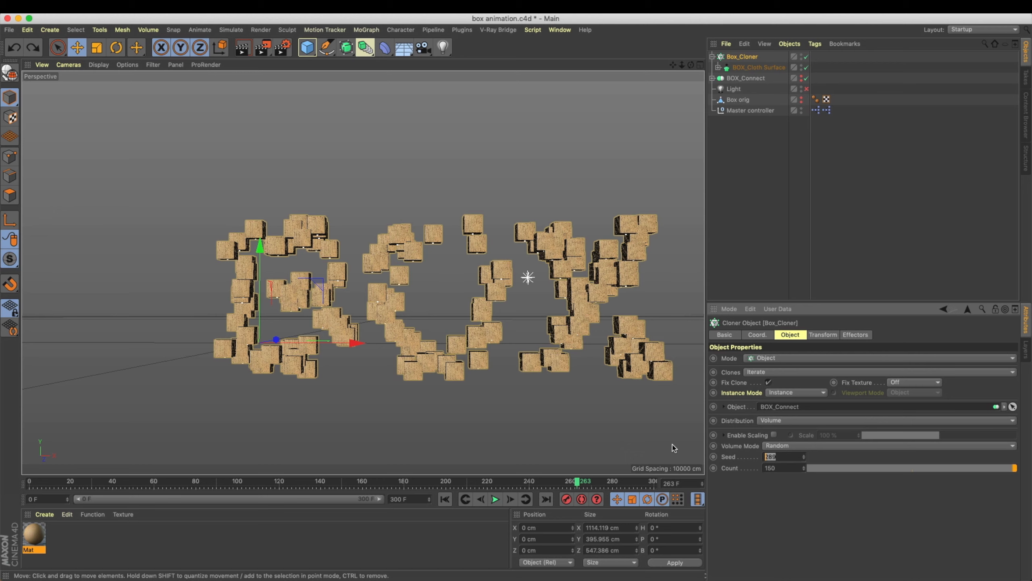
text(150)
key(Return)
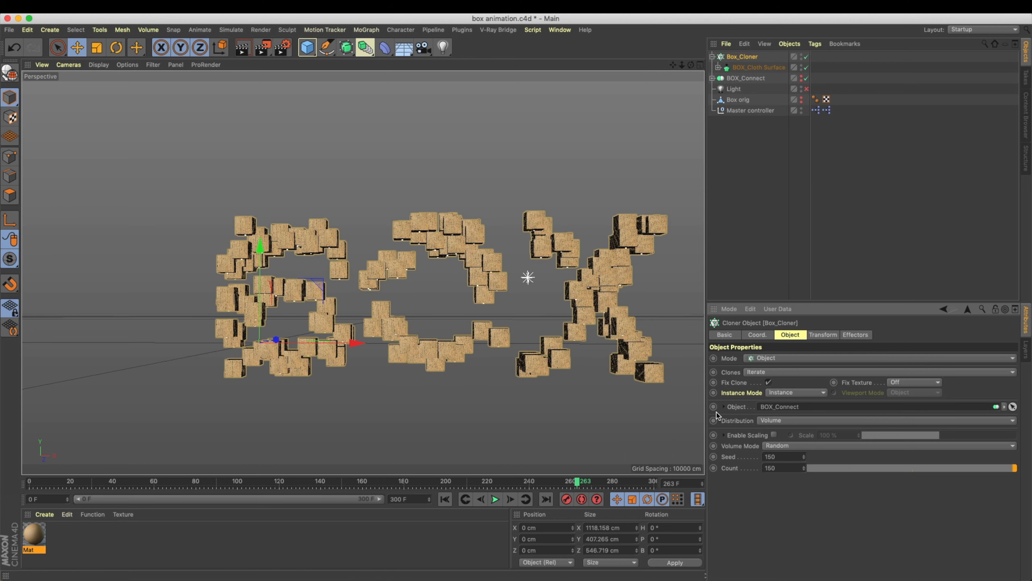
Add a camera, look through it and frame the whole BOX text from an oblique front angle.
alt+middle_drag(433, 284, 410, 292)
alt+drag(409, 292, 431, 316)
alt+middle_drag(344, 216, 374, 216)
alt+drag(374, 216, 695, 142)
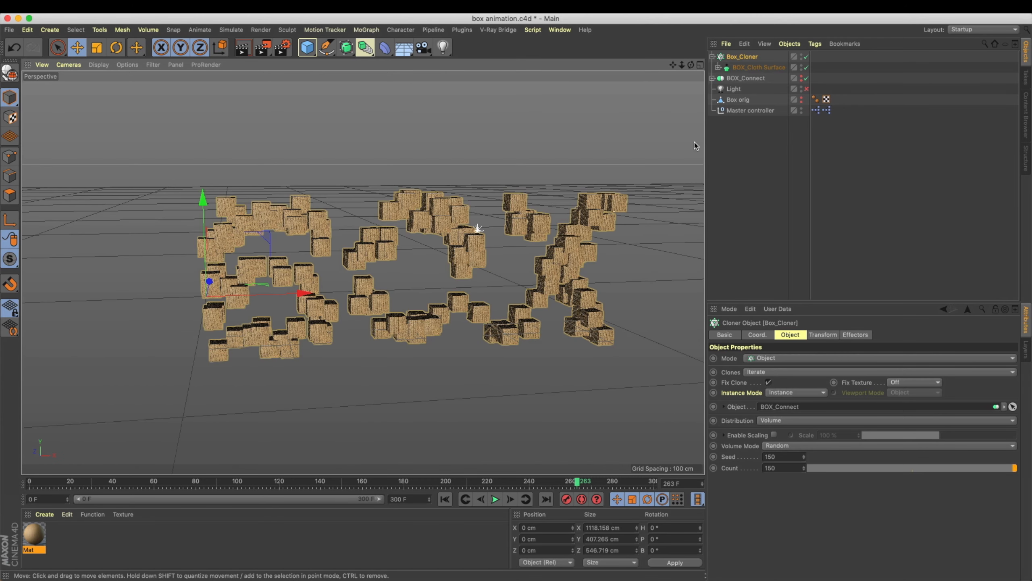
click(738, 88)
middle_click(407, 224)
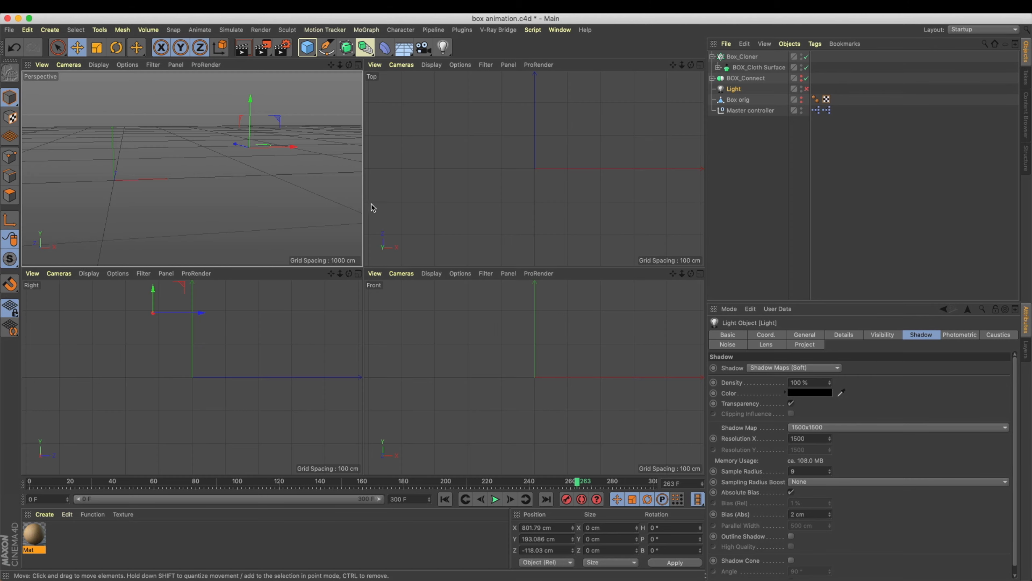
click(422, 49)
middle_click(348, 118)
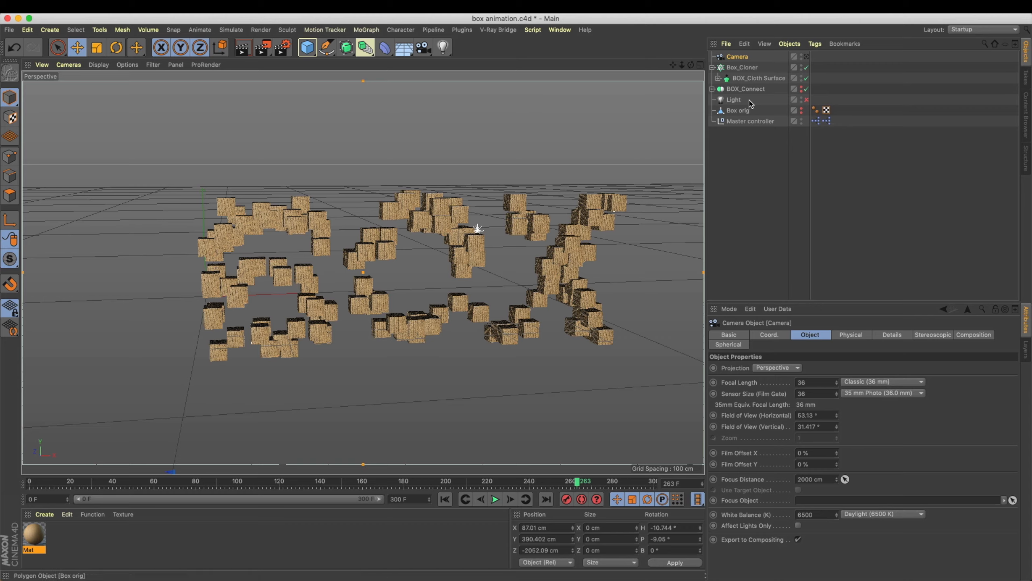
alt+drag(409, 296, 307, 245)
alt+drag(451, 256, 455, 206)
Rename the existing light as Main Light and enable it.
click(700, 65)
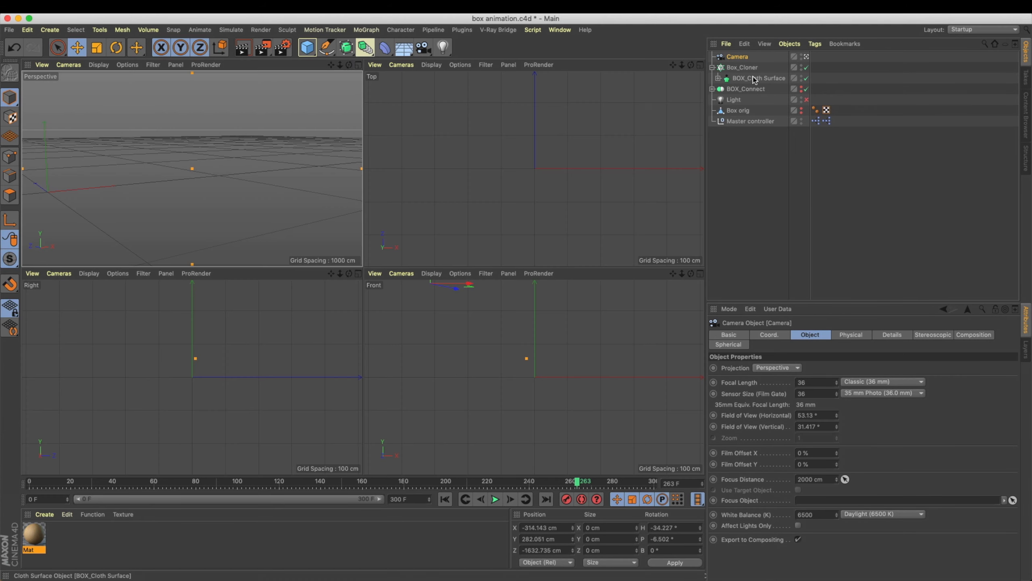
click(757, 78)
click(745, 88)
click(734, 100)
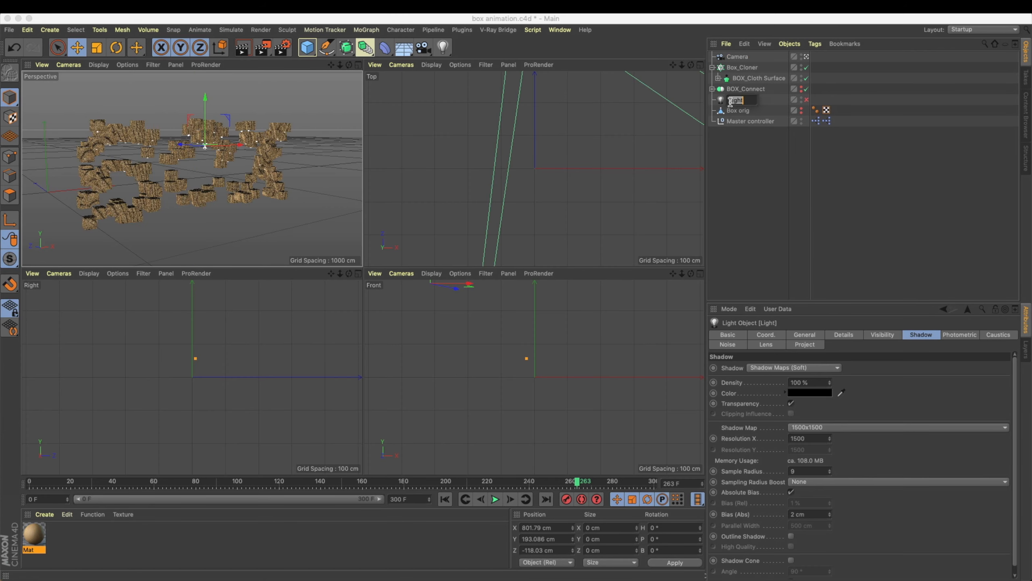
key(Return)
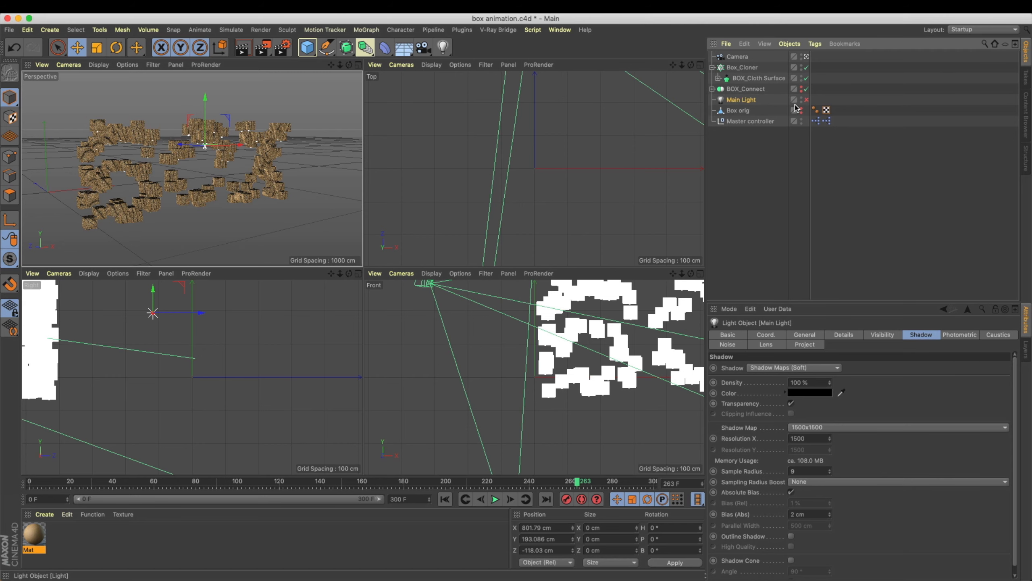
click(806, 99)
Move Main Light up and out in front of the BOX text in the Right view, to about Y 1593 cm and Z -2857 cm.
scroll(252, 406, down, 5)
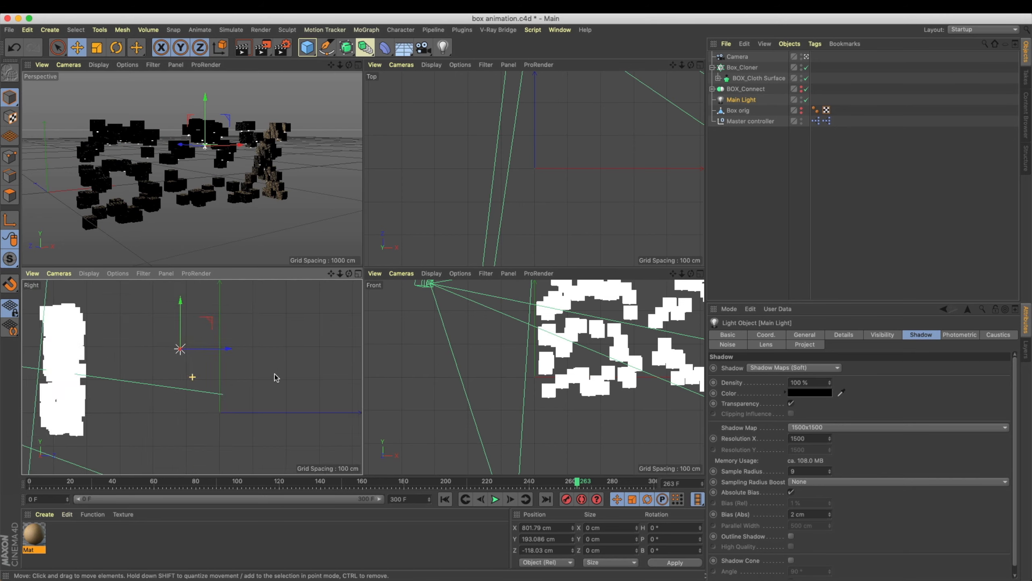
alt+middle_drag(191, 390, 138, 404)
mouse_move(232, 377)
mouse_down()
mouse_move(315, 321)
mouse_move(117, 323)
mouse_up()
alt+middle_drag(138, 321, 163, 335)
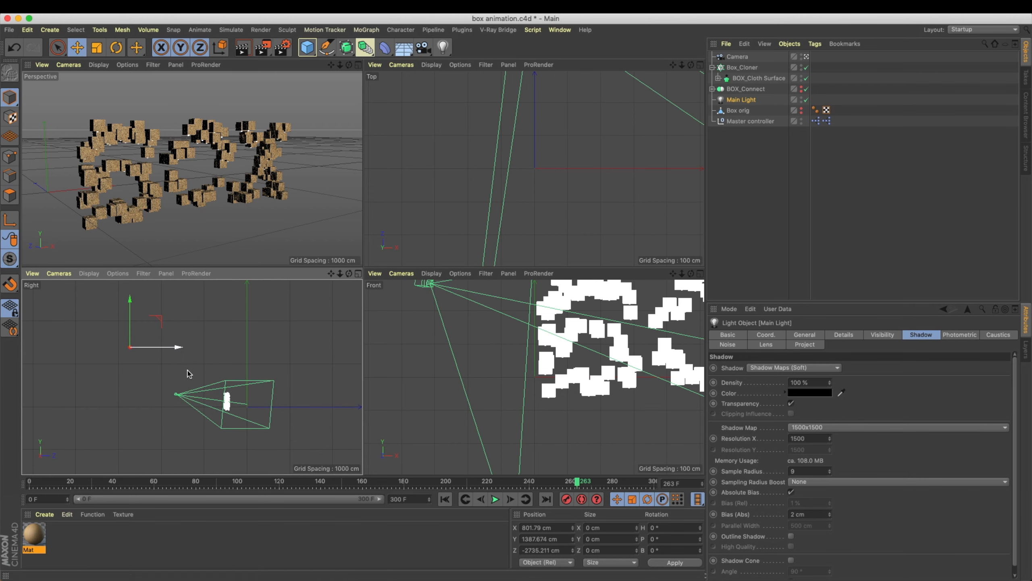
drag(161, 330, 156, 321)
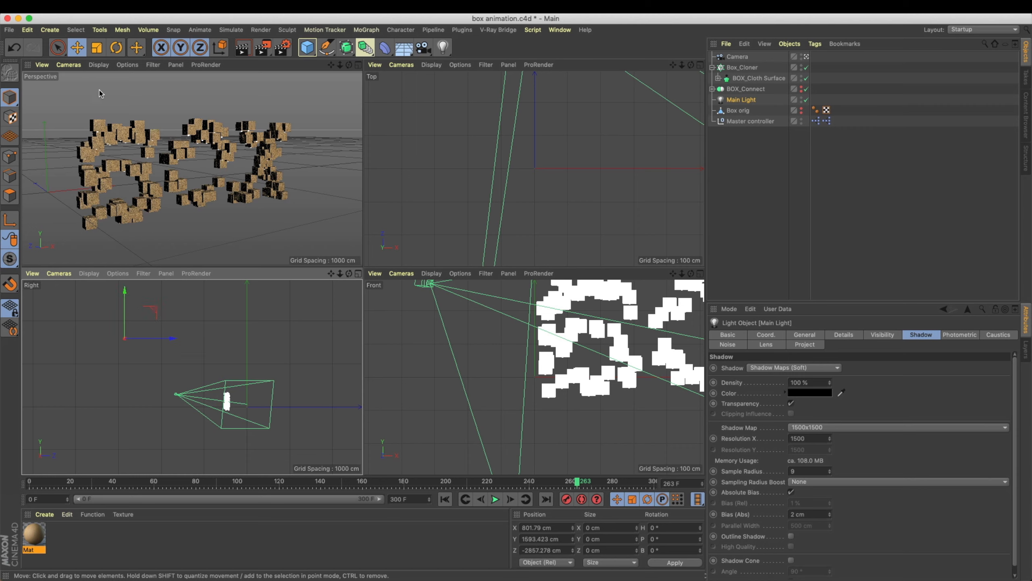
Sketch the light directions toward the text in the Right view with Doodle Paint, and delete the doodle object.
click(122, 29)
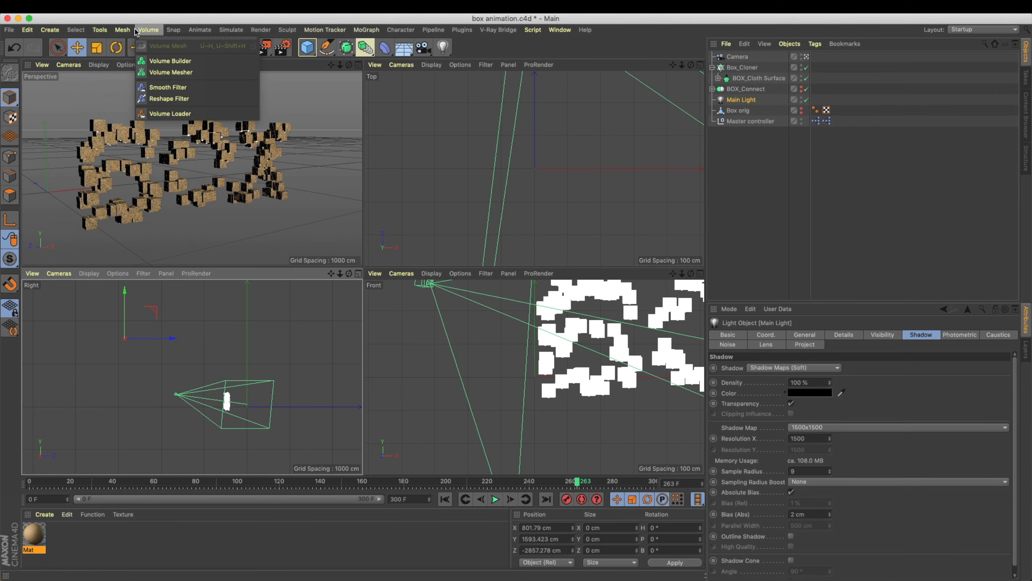
mouse_move(175, 155)
click(219, 158)
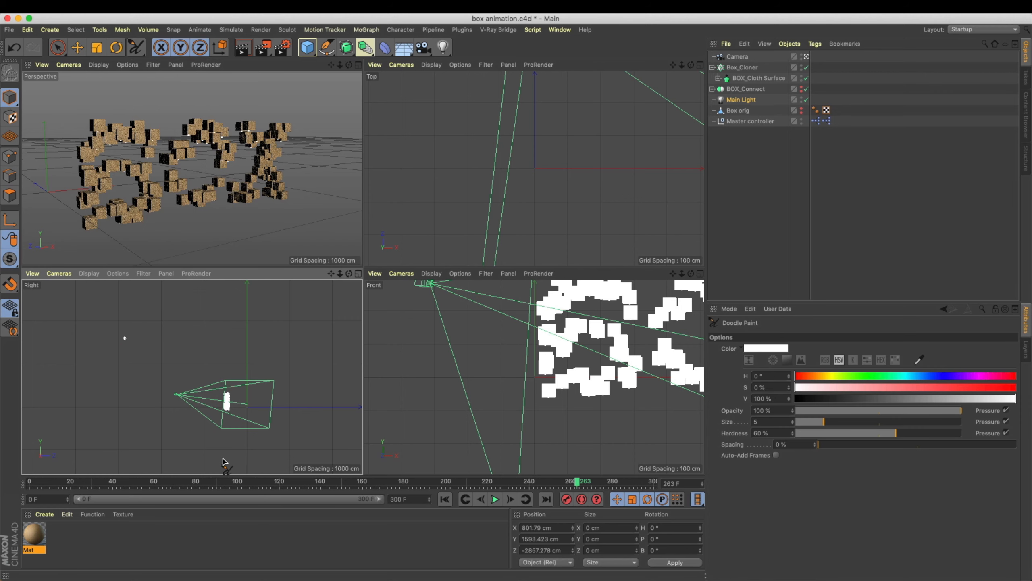
mouse_move(138, 406)
mouse_down()
mouse_move(215, 406)
mouse_move(174, 421)
mouse_move(222, 422)
mouse_move(219, 317)
mouse_up()
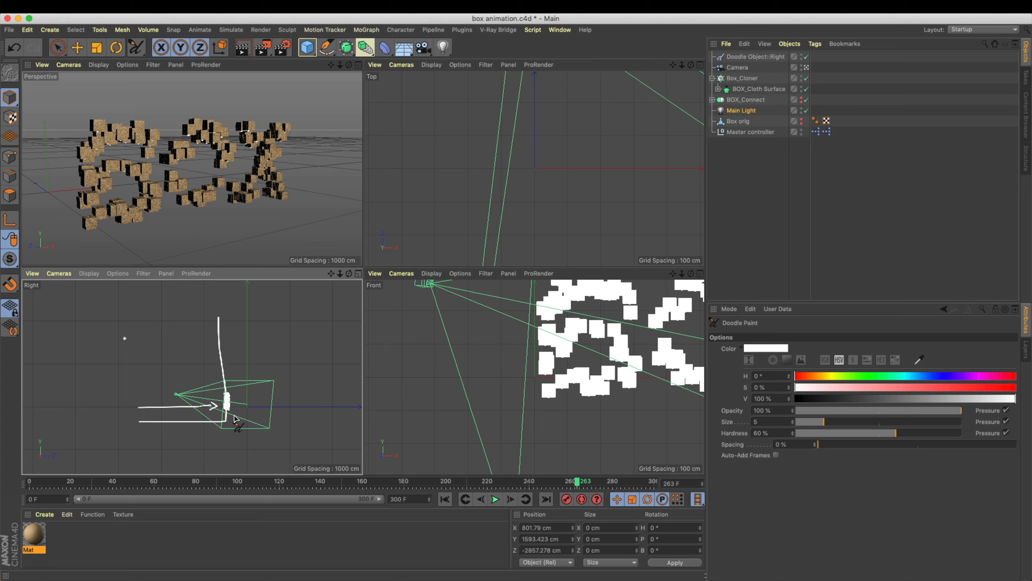
drag(228, 421, 136, 334)
click(150, 342)
click(158, 335)
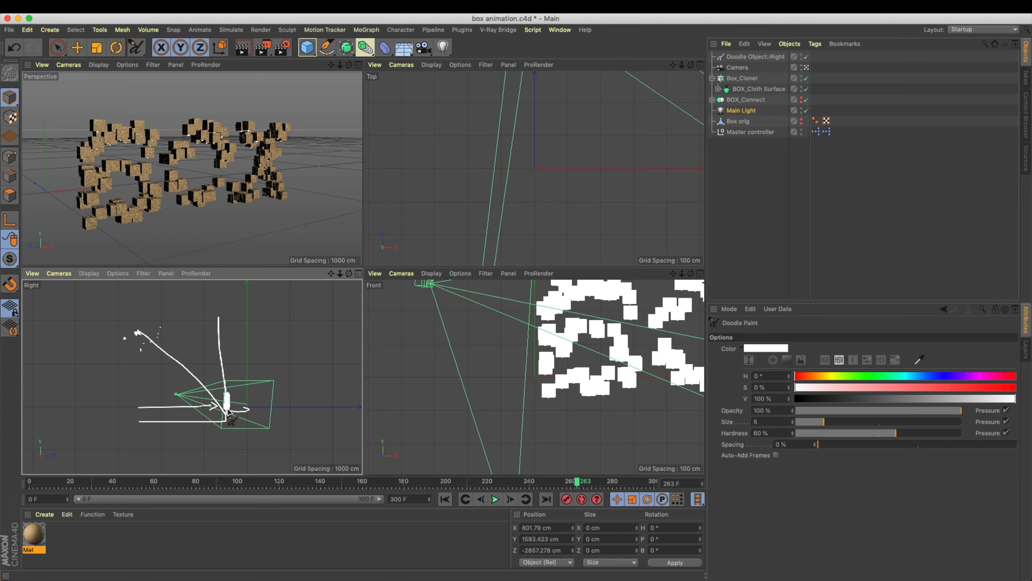
drag(146, 346, 187, 396)
click(77, 47)
click(750, 61)
key(Delete)
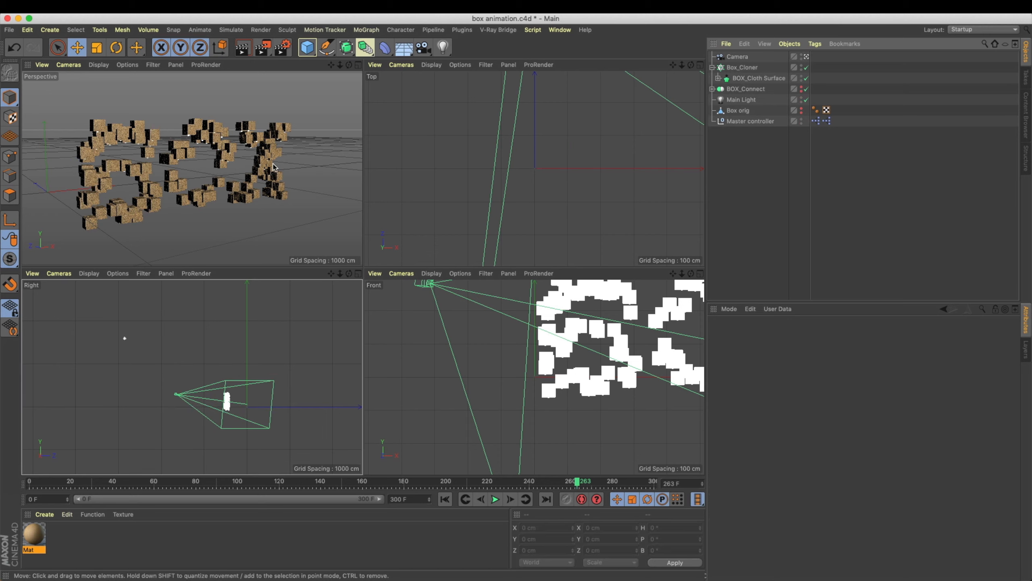
Review Main Light's general and shadow settings, including the sample radius, and render a preview of the camera view.
middle_click(257, 145)
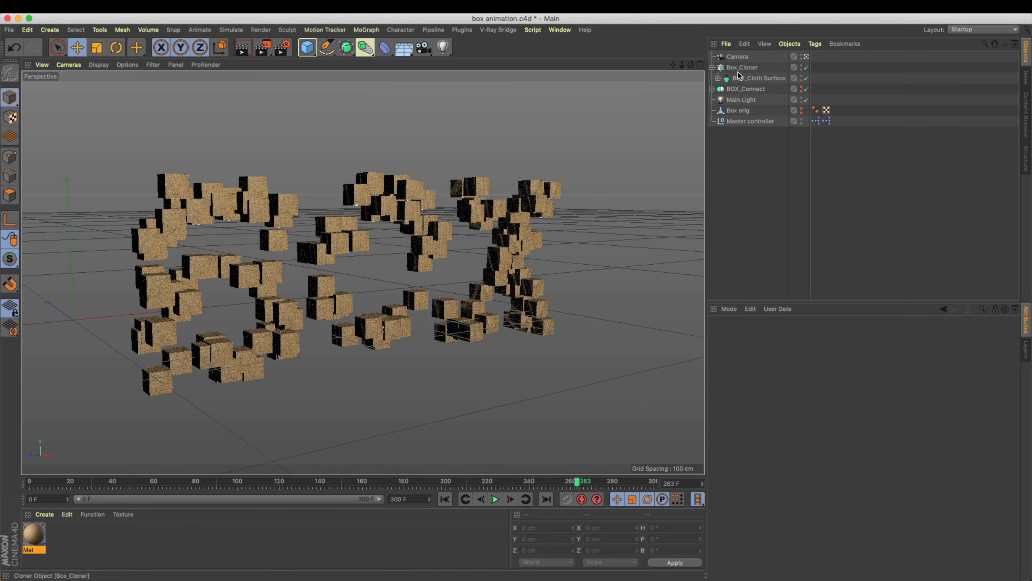
click(741, 100)
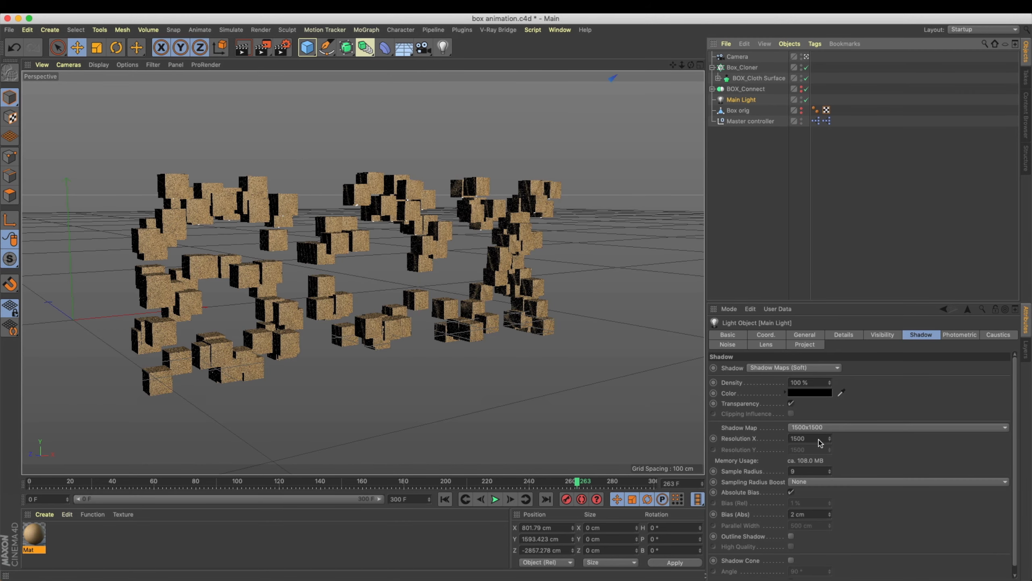
click(815, 335)
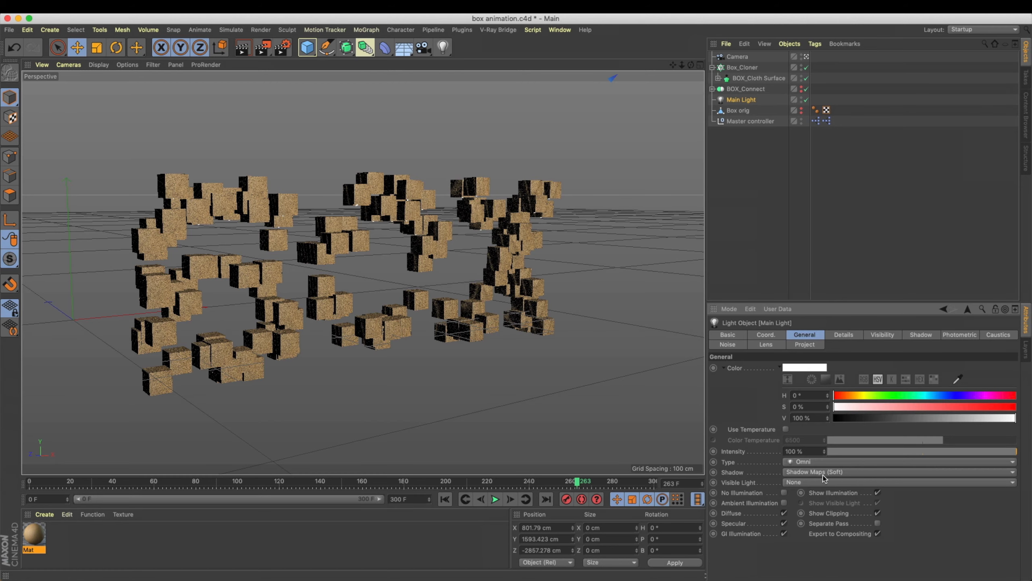
click(880, 335)
click(919, 335)
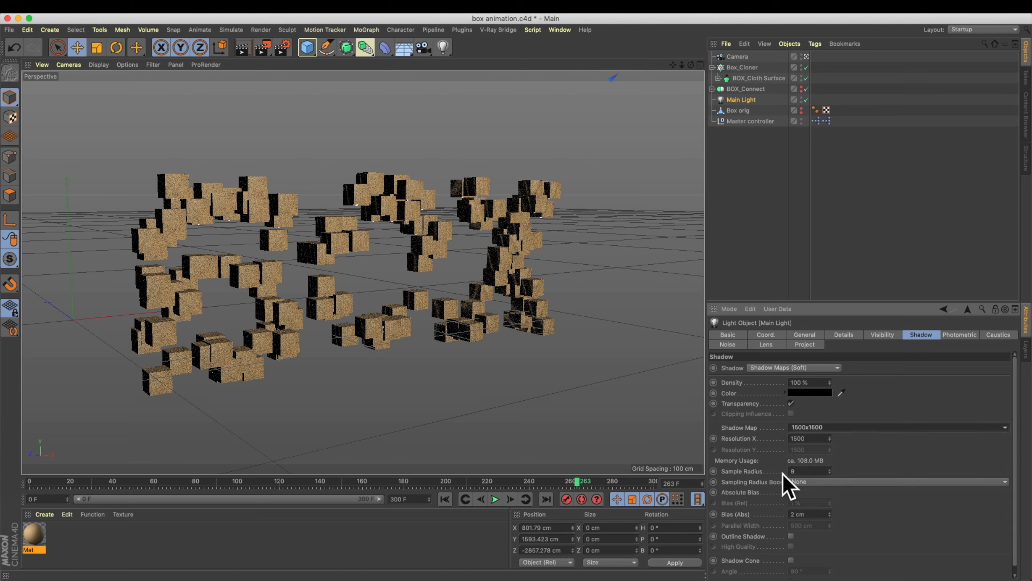
click(760, 471)
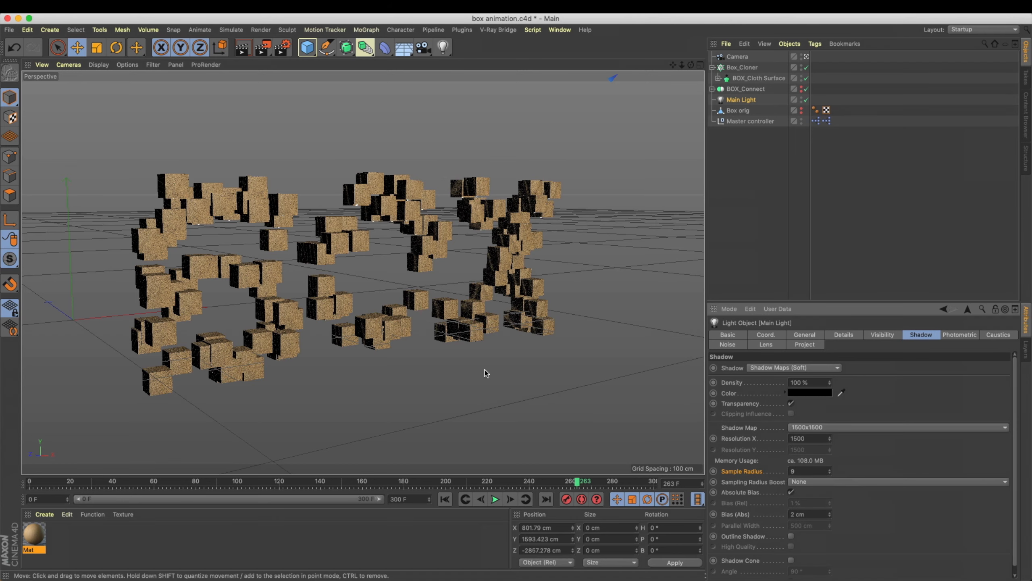
key(super+r)
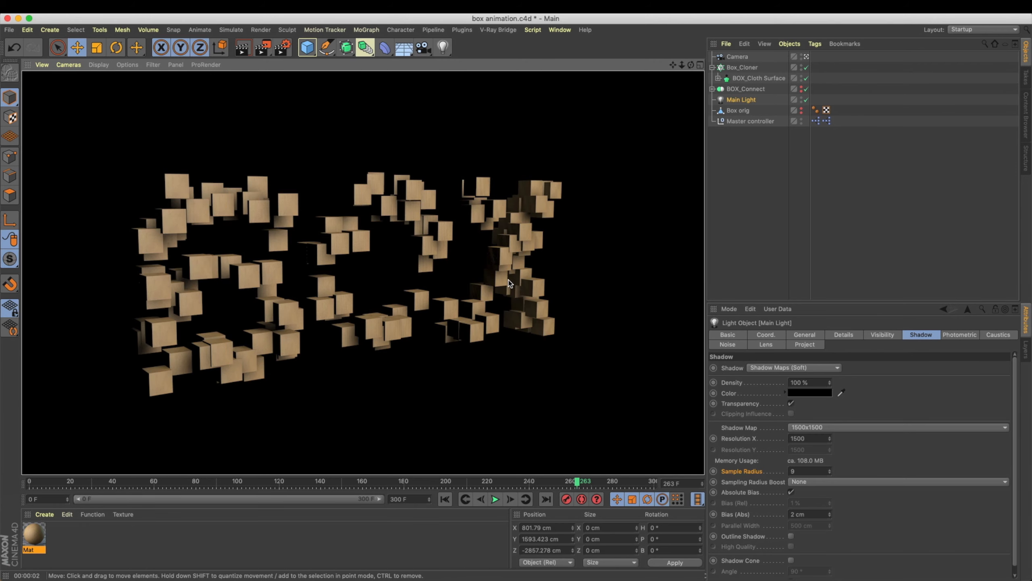
Add a second light above Main Light in the object list, rename it Back Light and save the scene.
alt+drag(425, 250, 358, 127)
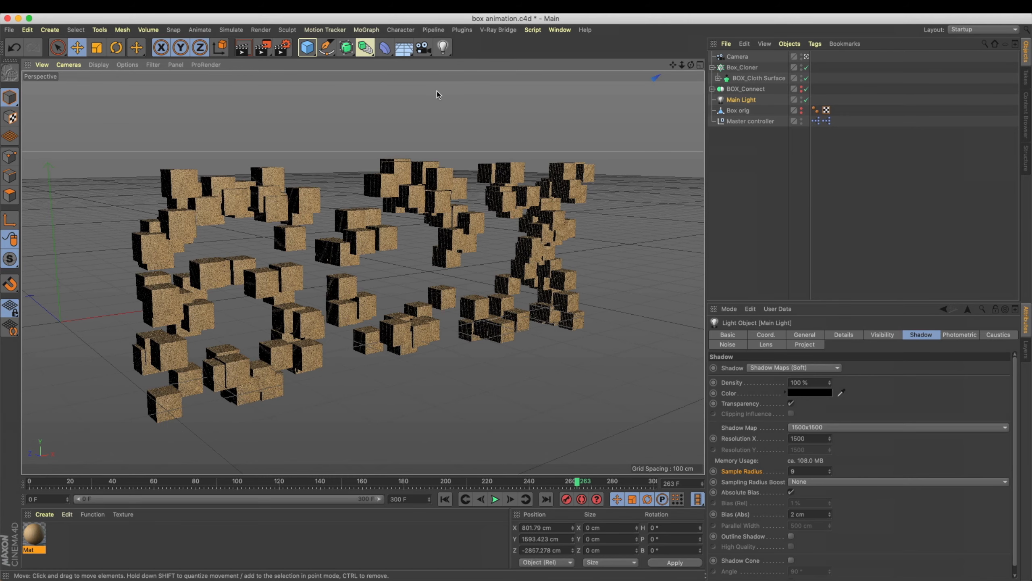
alt+drag(507, 180, 600, 190)
click(444, 49)
drag(735, 57, 727, 106)
double_click(739, 100)
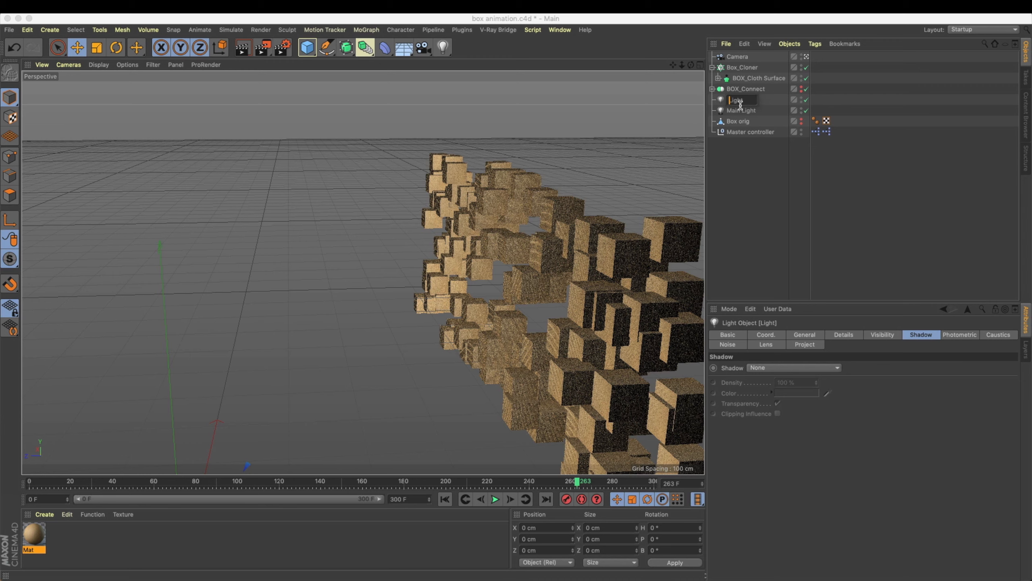
text(Back)
key(Return)
key(super+s)
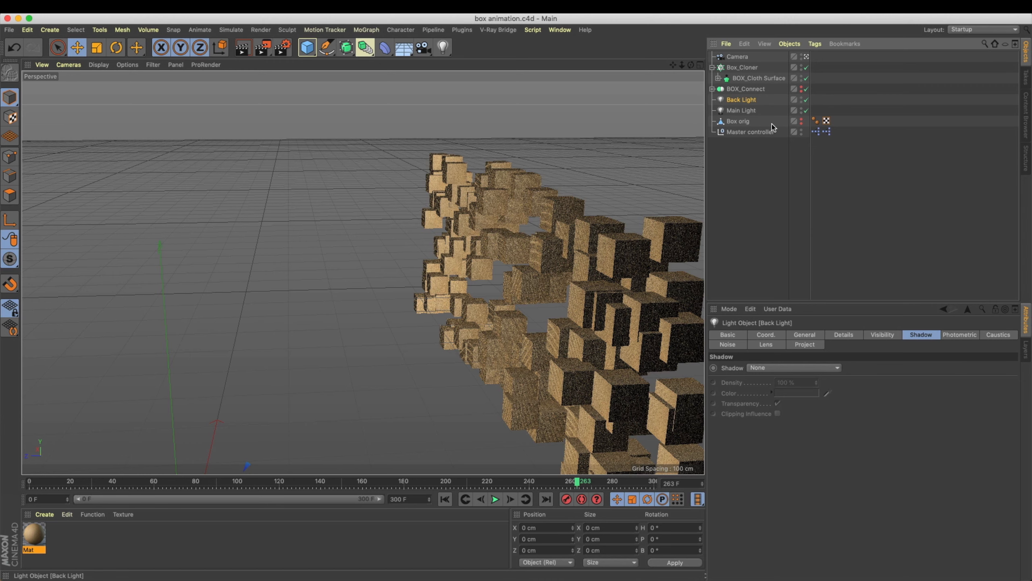
Set Back Light's intensity to 10% and its colour to orange with hue 24° and saturation 100%.
click(804, 334)
click(853, 452)
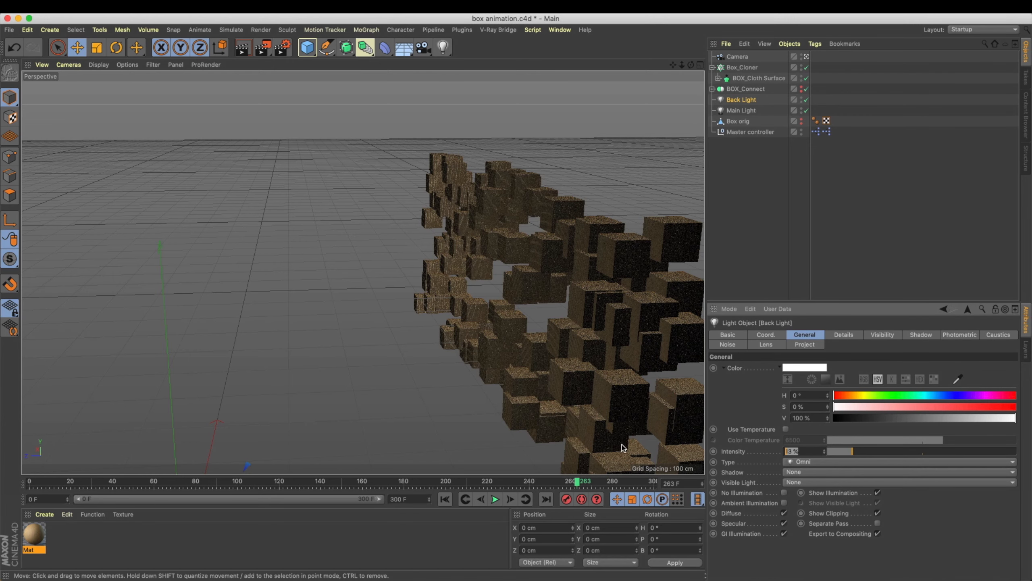
drag(857, 395, 918, 395)
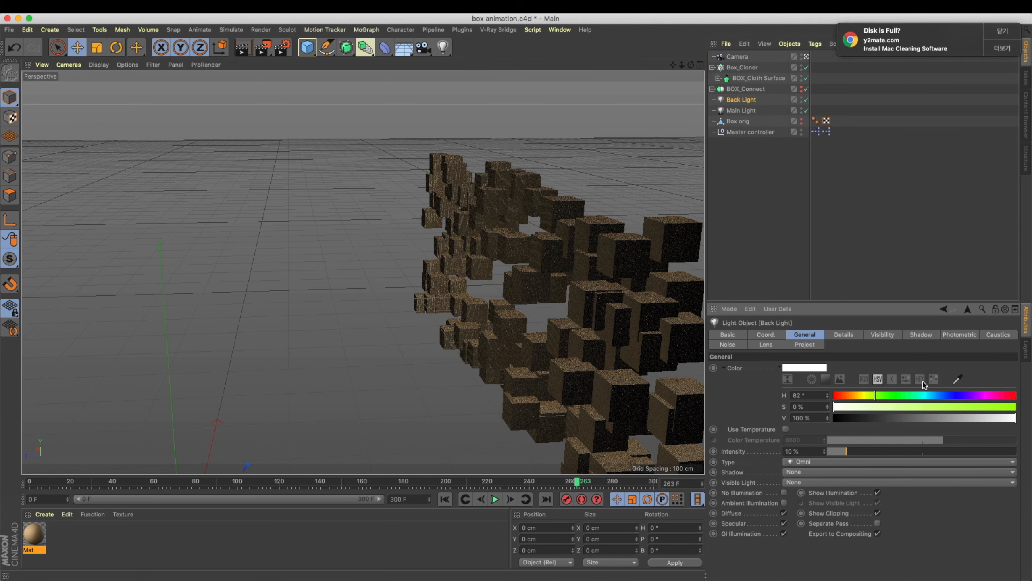
click(1003, 37)
click(949, 395)
drag(964, 407, 1017, 407)
click(923, 395)
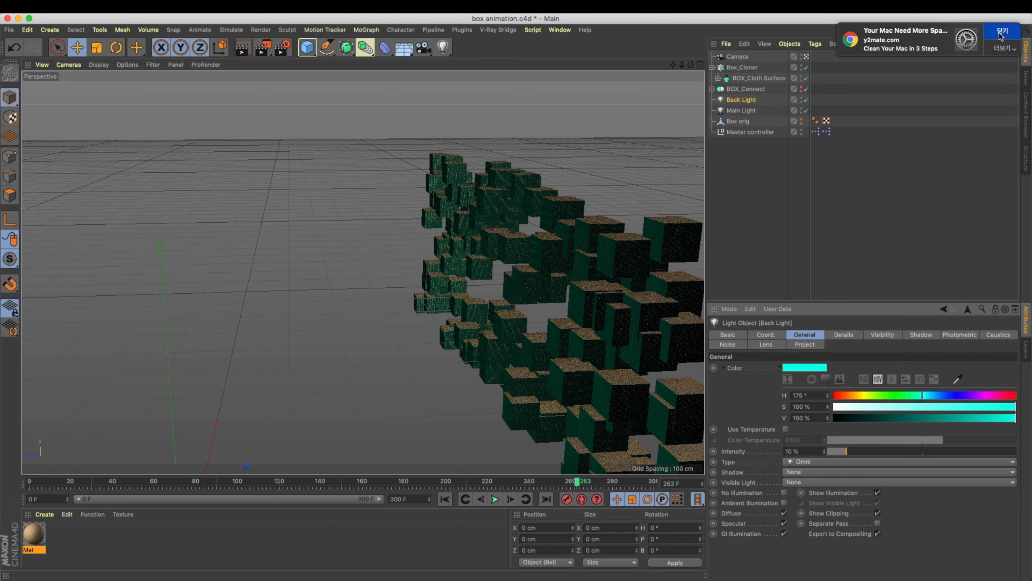
drag(930, 396, 846, 395)
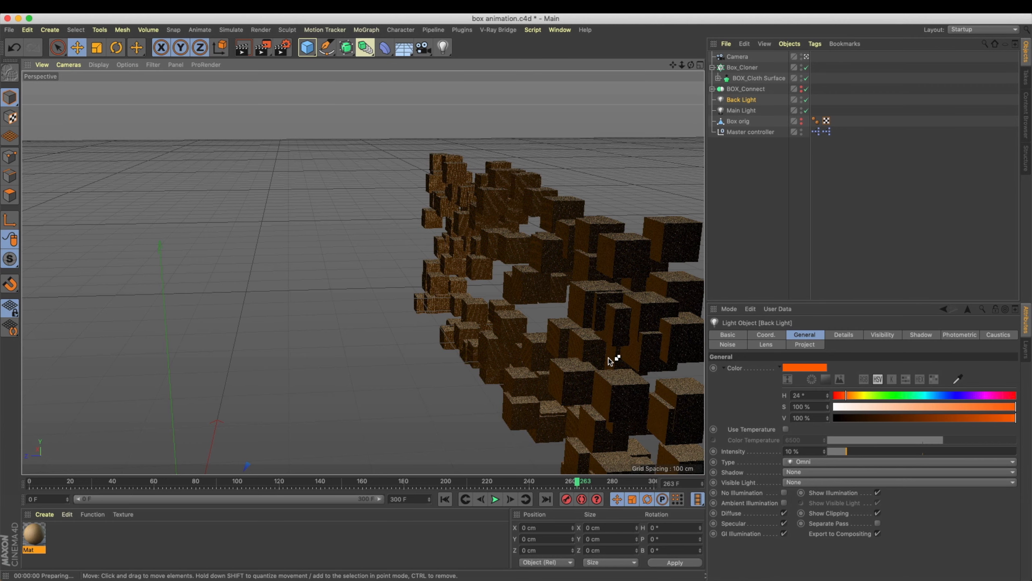
Render previews of the orange-lit boxes, first from the side and again from close up.
key(ctrl+r)
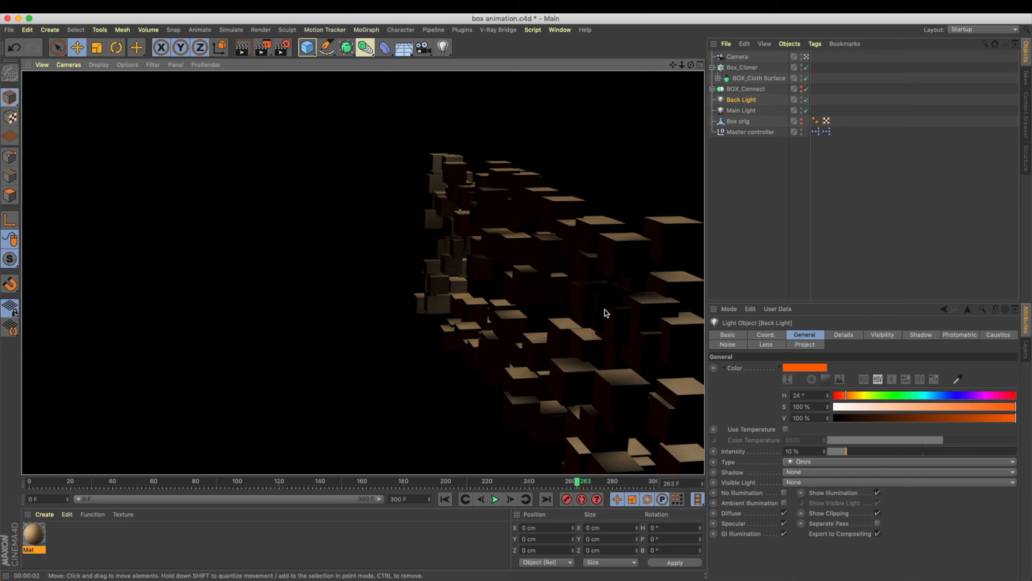
alt+drag(585, 292, 541, 296)
alt+right_drag(541, 296, 589, 297)
key(super+r)
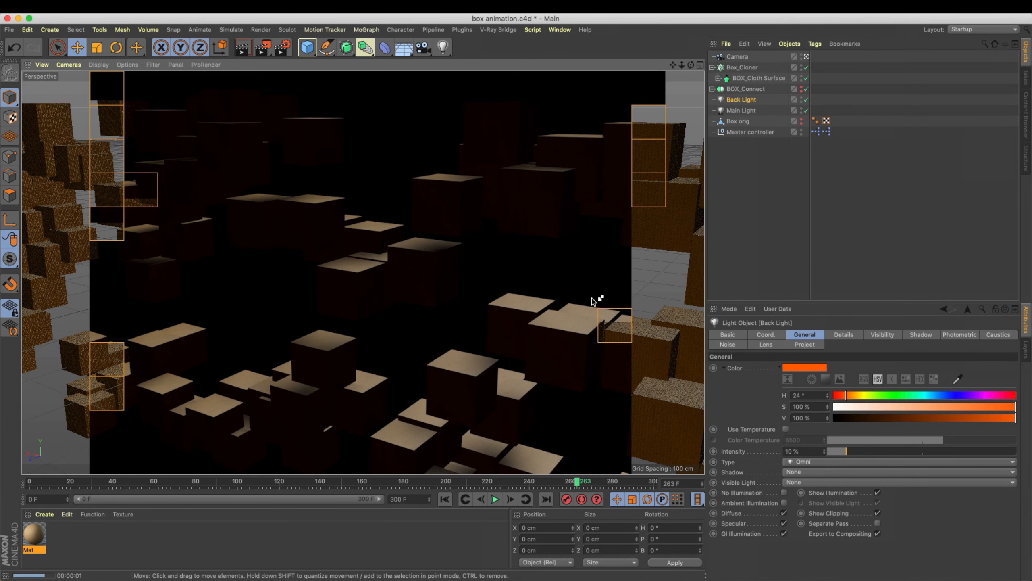
Set Back Light's intensity to 20% and render a preview of the boxes in the viewport.
click(791, 450)
text(20)
key(Return)
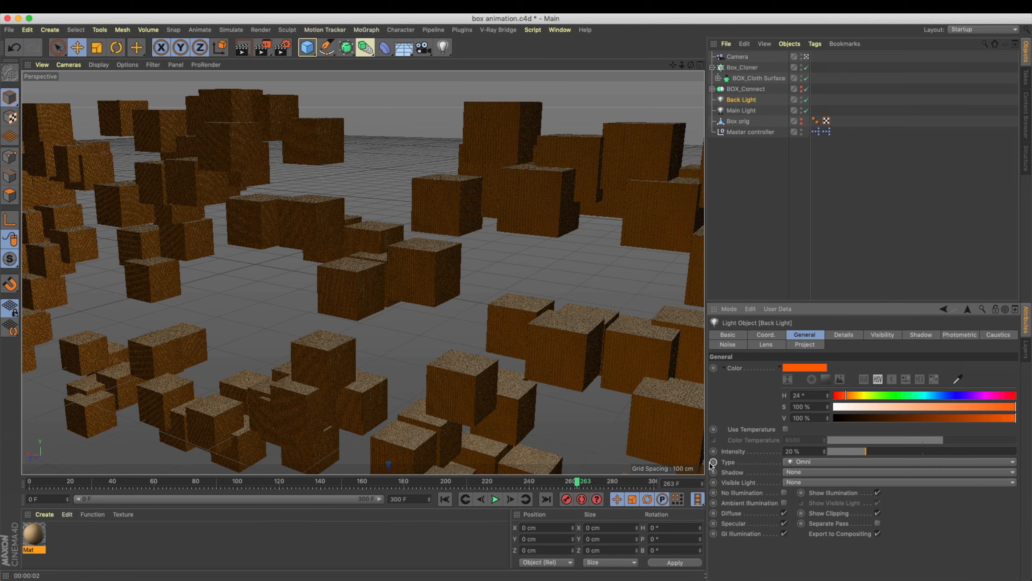
key(ctrl+r)
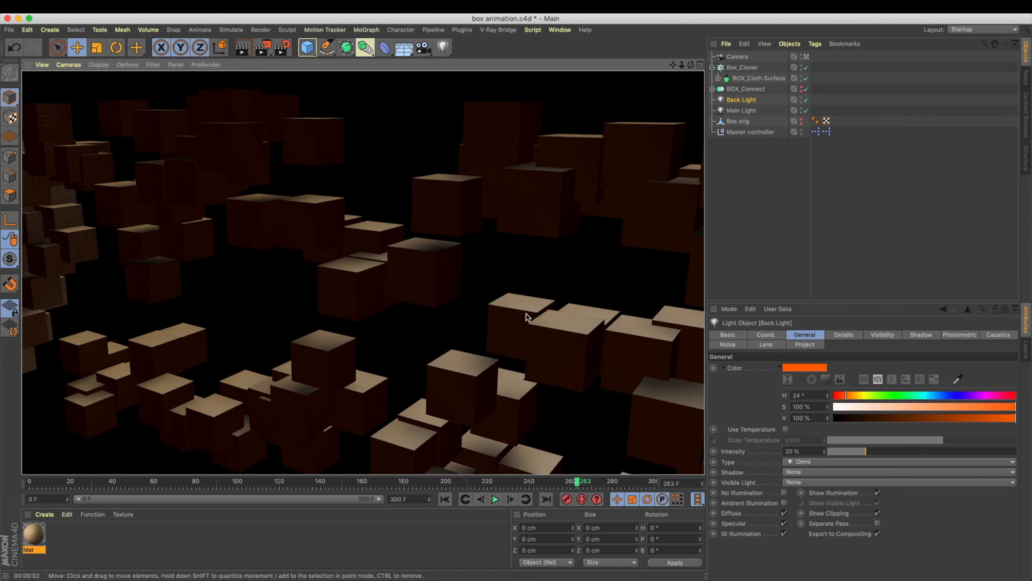
click(807, 451)
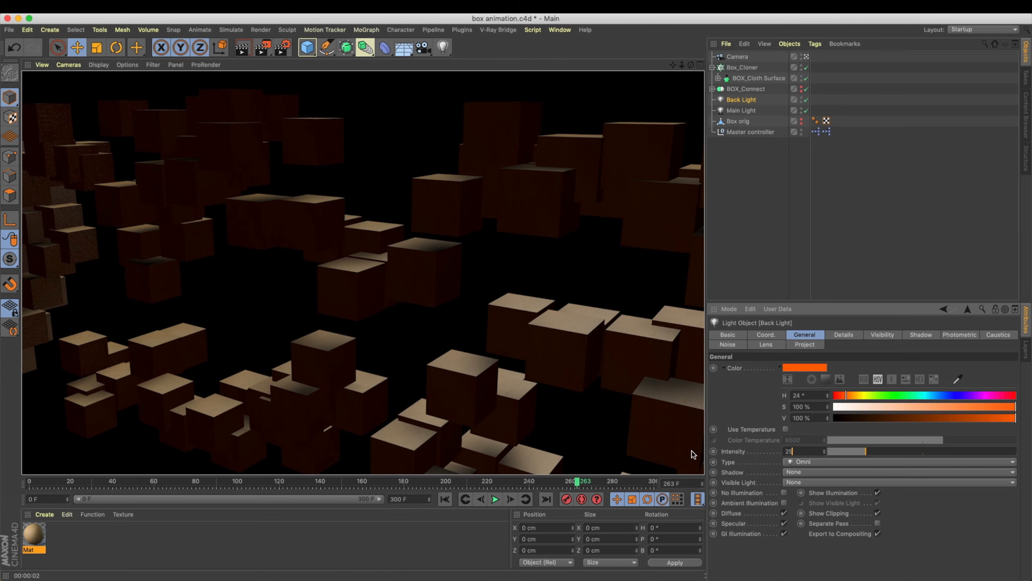
text(20)
key(Return)
Set Back Light's hue to 39° and render the boxes from a slightly changed angle to the Picture Viewer.
alt+drag(452, 171, 453, 239)
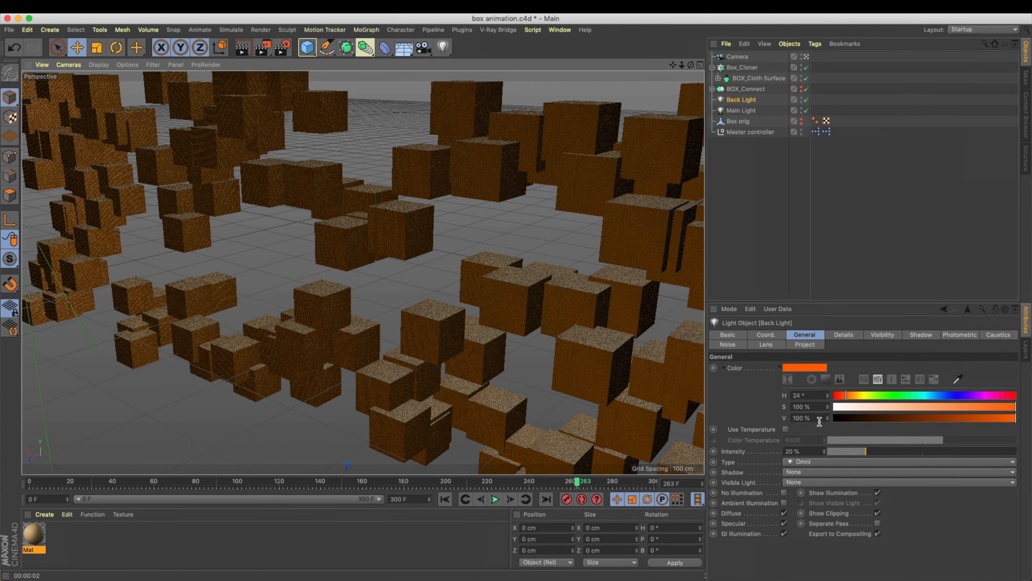
click(853, 395)
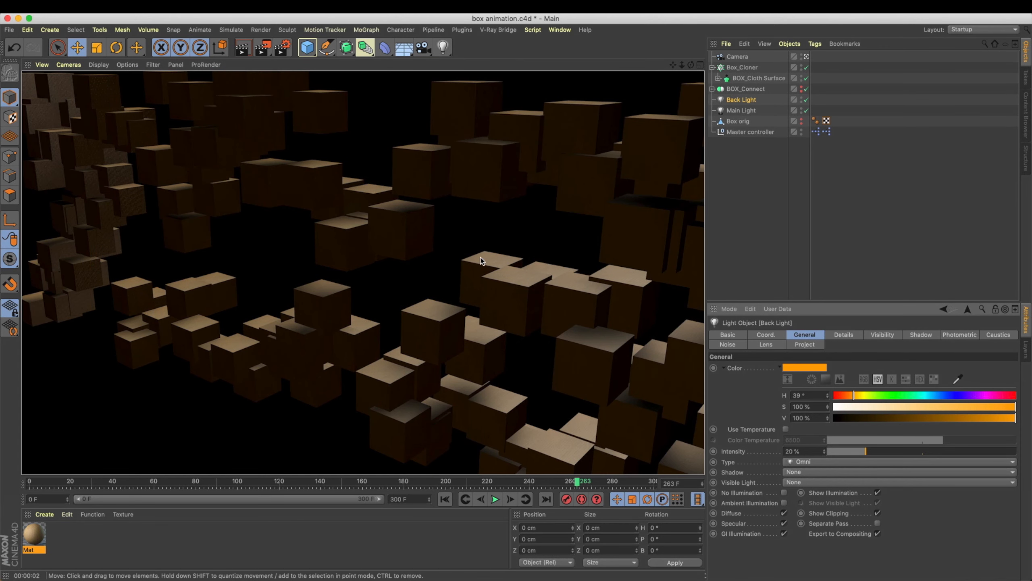
click(263, 50)
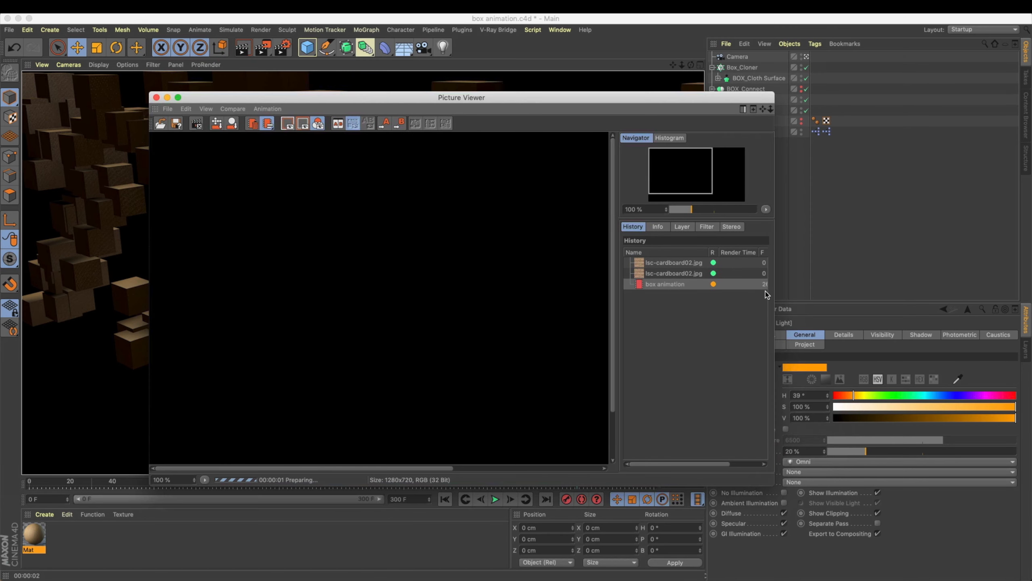
Remove the two older cardboard images from the render history, then enlarge and reposition the Picture Viewer.
click(688, 275)
key(Delete)
key(Delete)
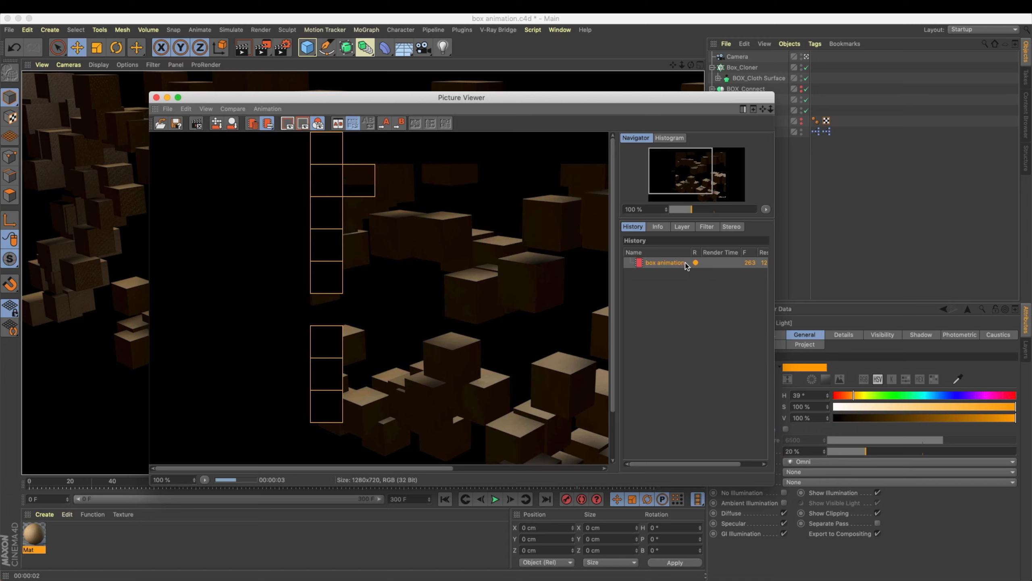
drag(773, 486, 907, 575)
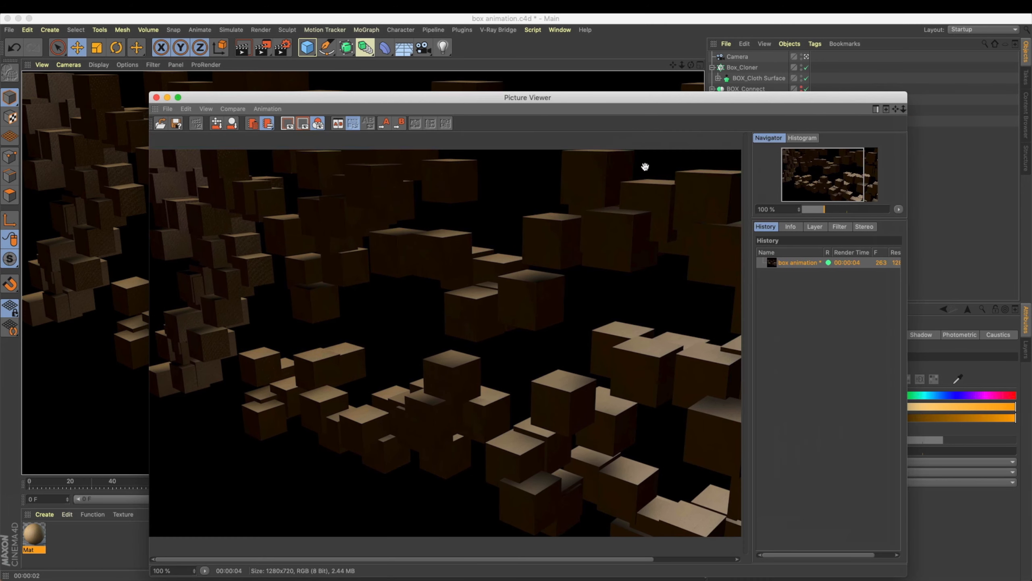
drag(569, 105, 443, 56)
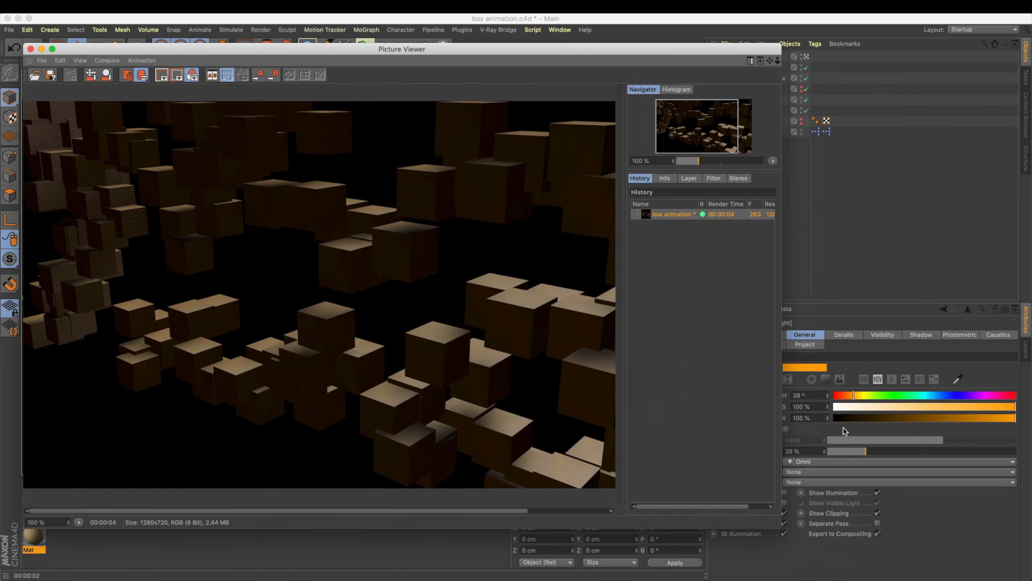
Change Back Light's colour to white with 0% saturation and render the view to the Picture Viewer.
click(819, 369)
drag(810, 374, 736, 373)
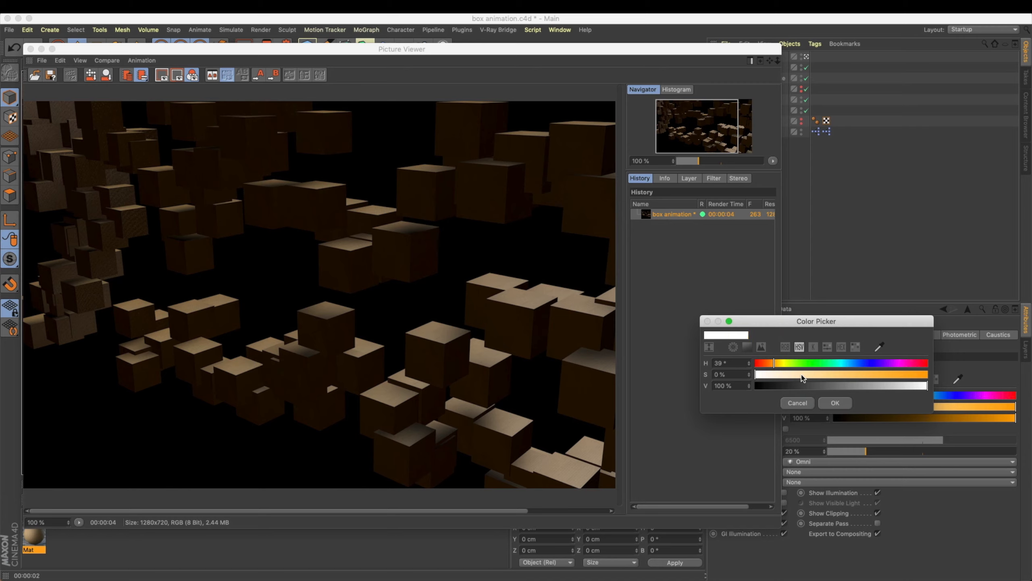
click(833, 402)
key(shift+r)
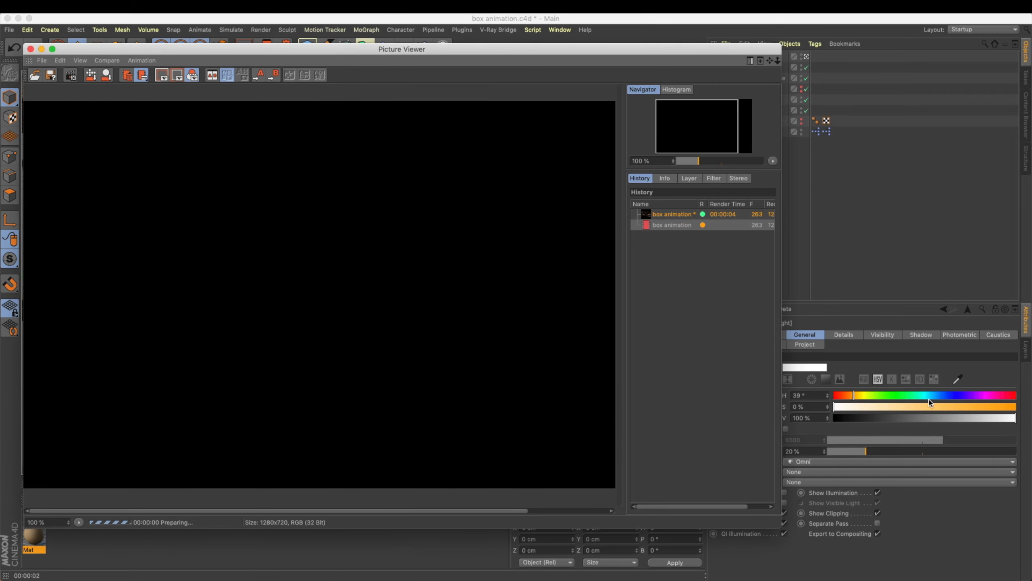
Set Back Light's colour to light blue with hue 212° and saturation 57%, and render it to the Picture Viewer.
click(941, 396)
drag(945, 406, 936, 407)
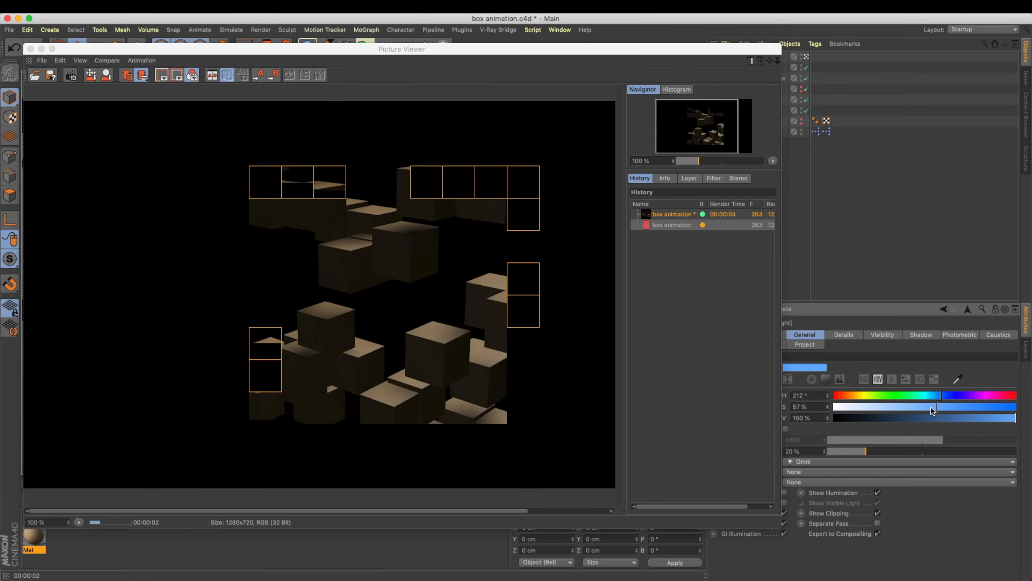
key(shift+r)
click(547, 203)
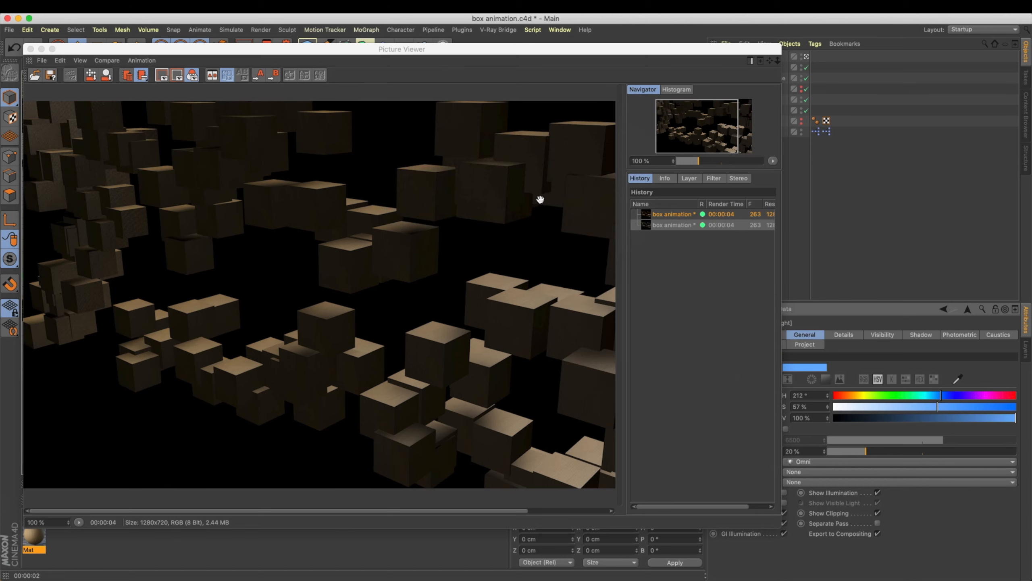
key(shift+r)
Compare the renders of the different back light colours in the history, then close the Picture Viewer.
click(661, 210)
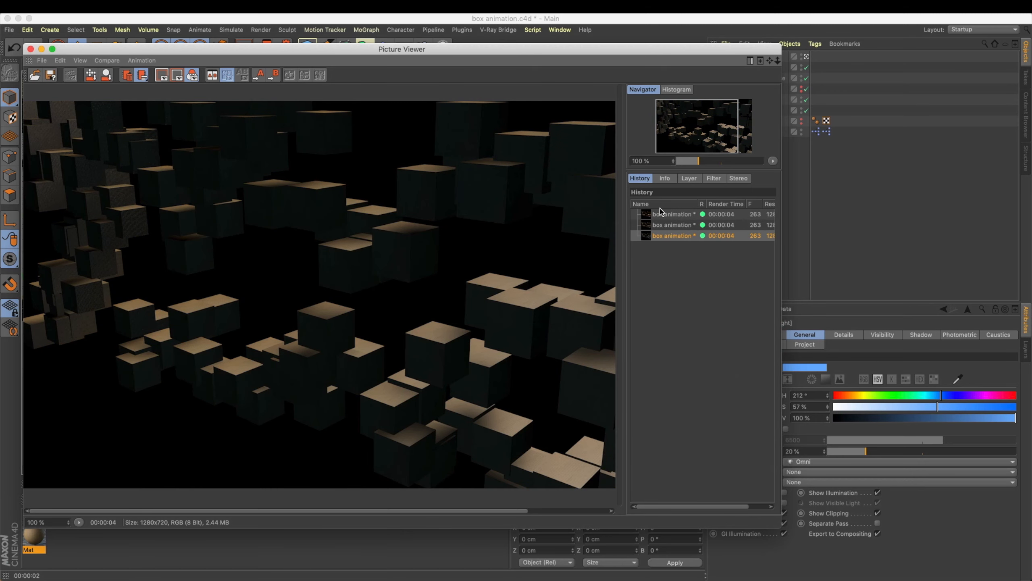
click(661, 212)
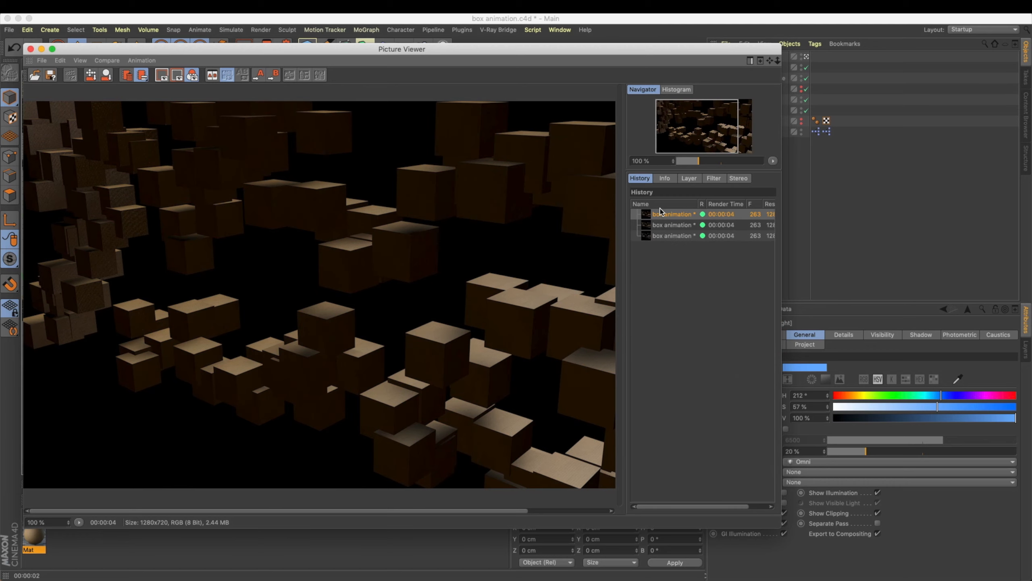
key(Down)
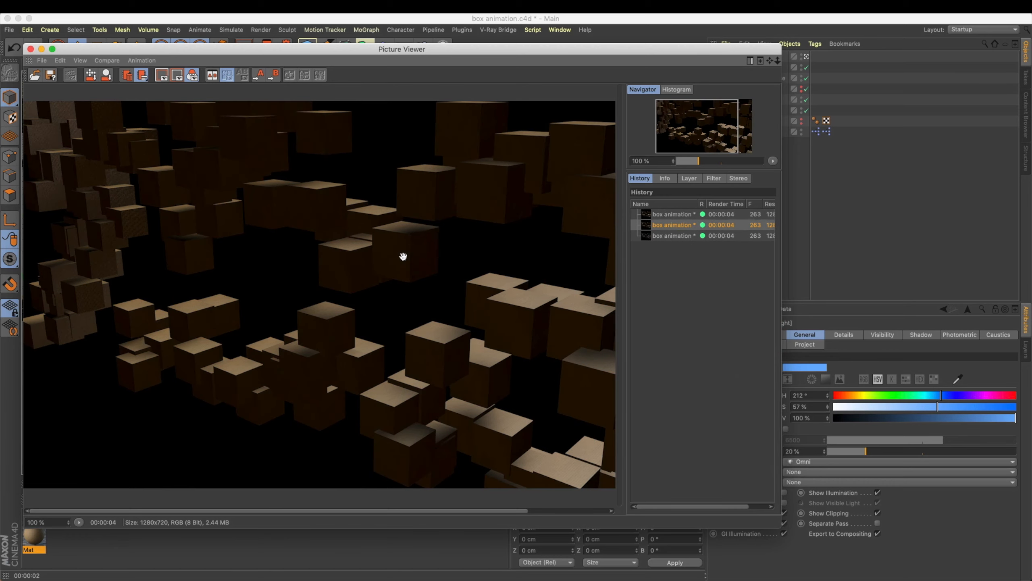
click(31, 49)
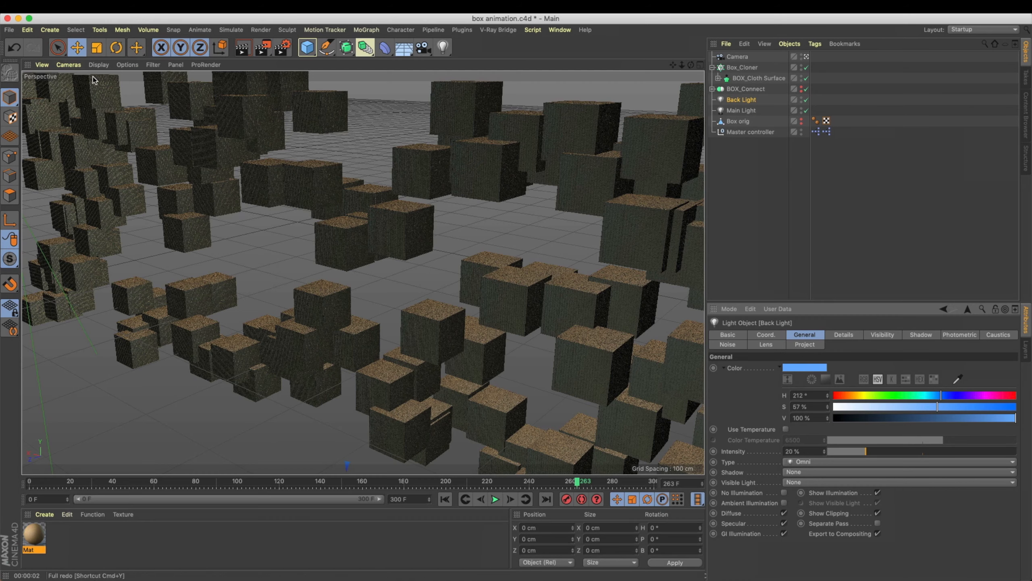
Set Back Light's hue to 34° and its intensity to 10%, checking preview renders, and save the scene.
drag(931, 395, 854, 396)
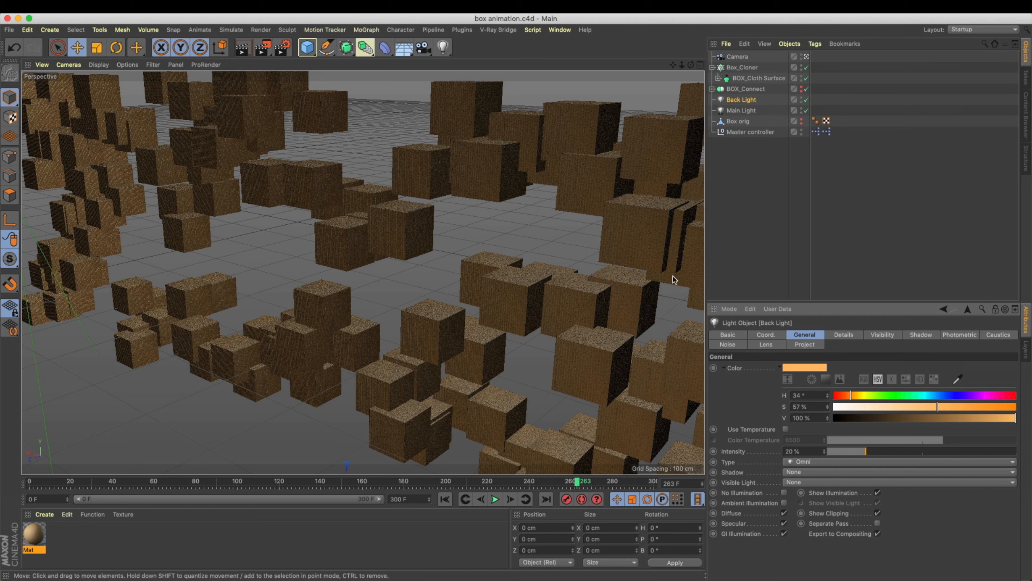
key(ctrl+r)
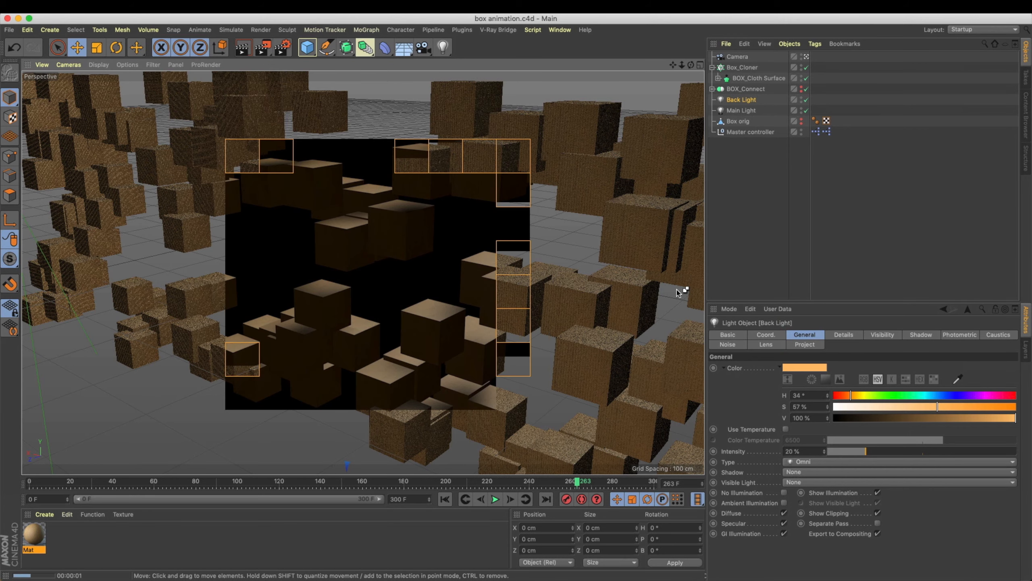
double_click(803, 451)
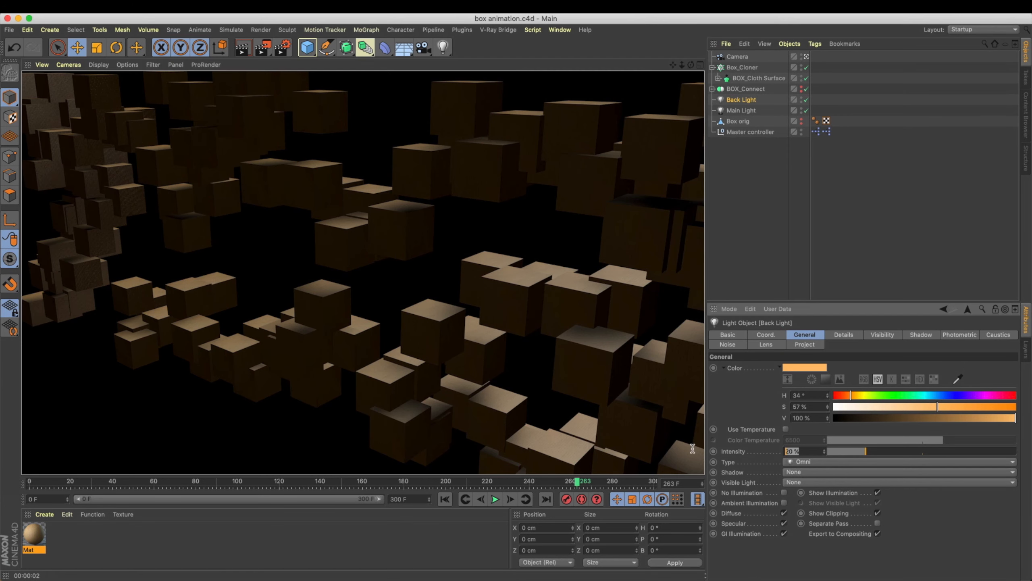
text(10)
key(Return)
alt+drag(482, 202, 450, 230)
key(ctrl+r)
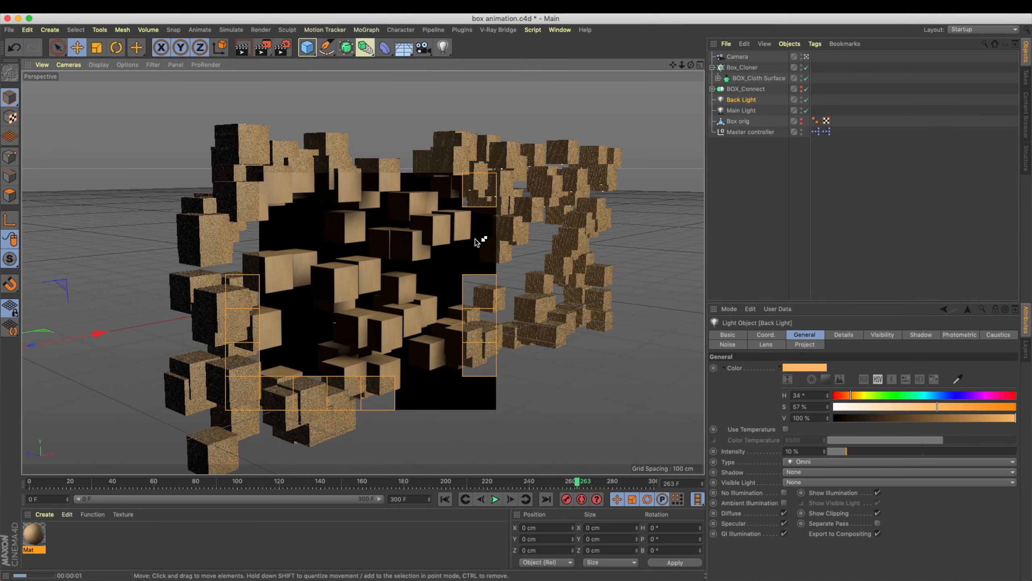
key(super+s)
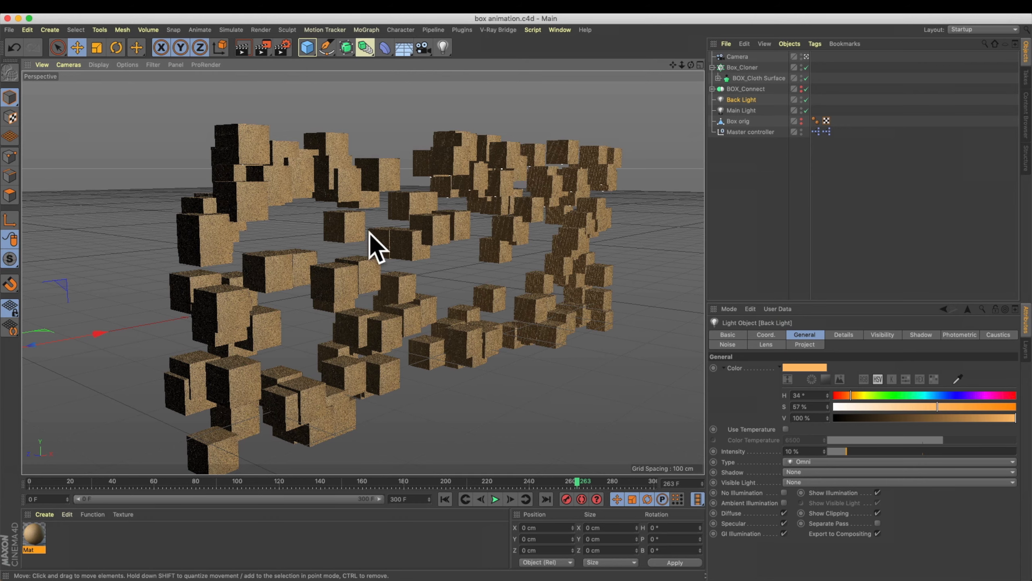
Add an Array object to the scene and rename it Global Light Array.
alt+drag(409, 235, 415, 252)
alt+middle_drag(365, 275, 337, 270)
click(365, 48)
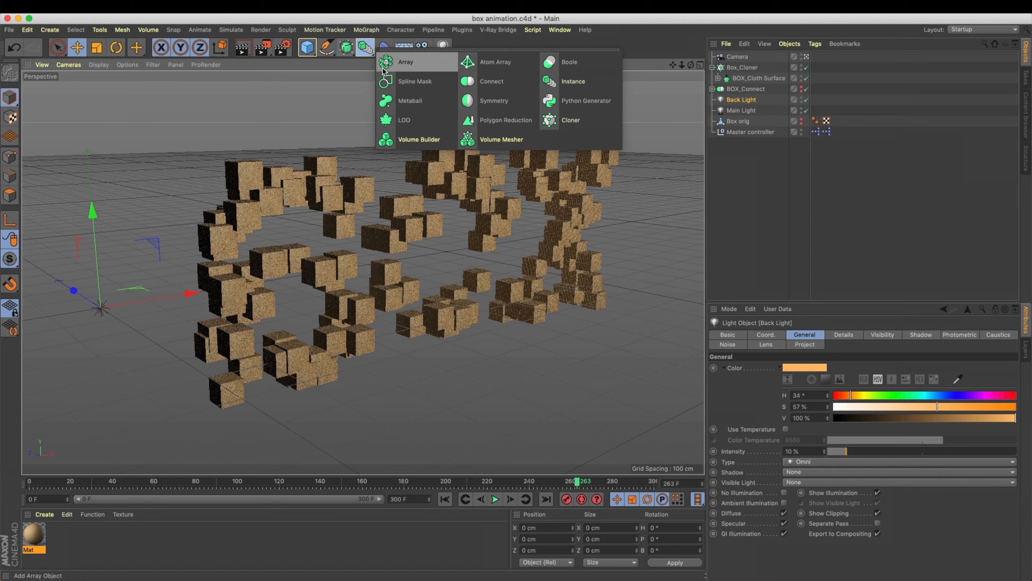
click(419, 67)
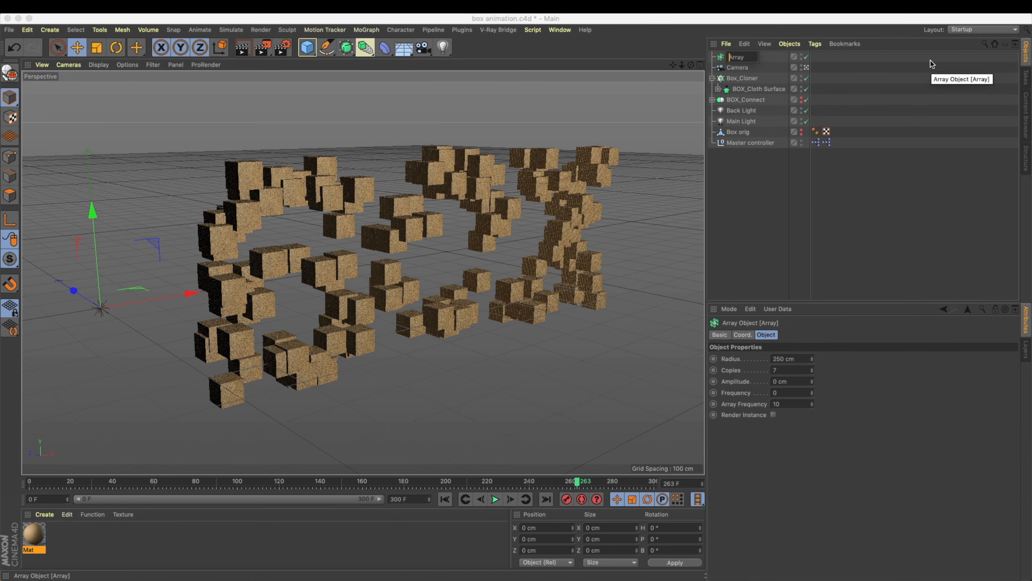
text(Global Ar)
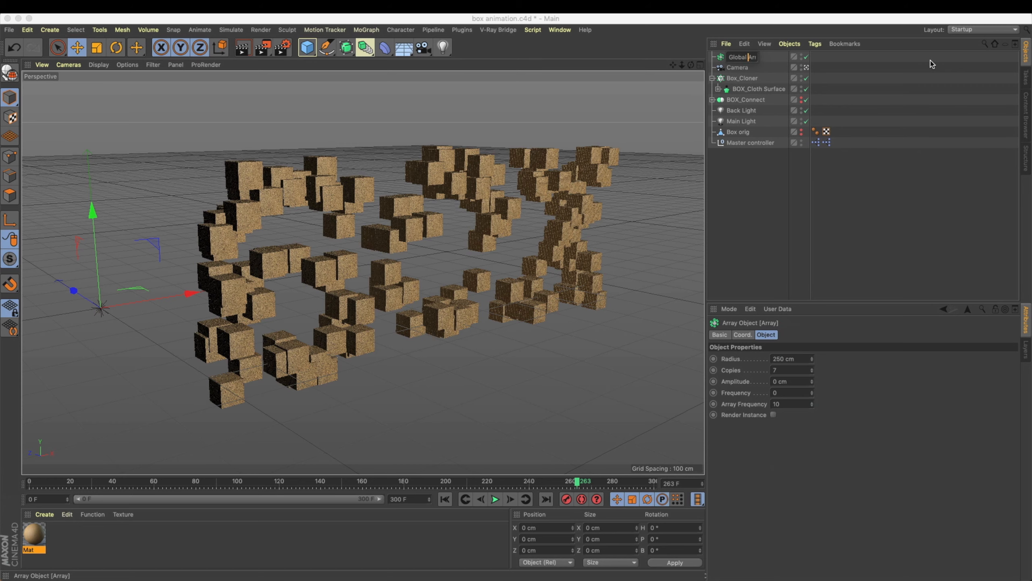
key(Return)
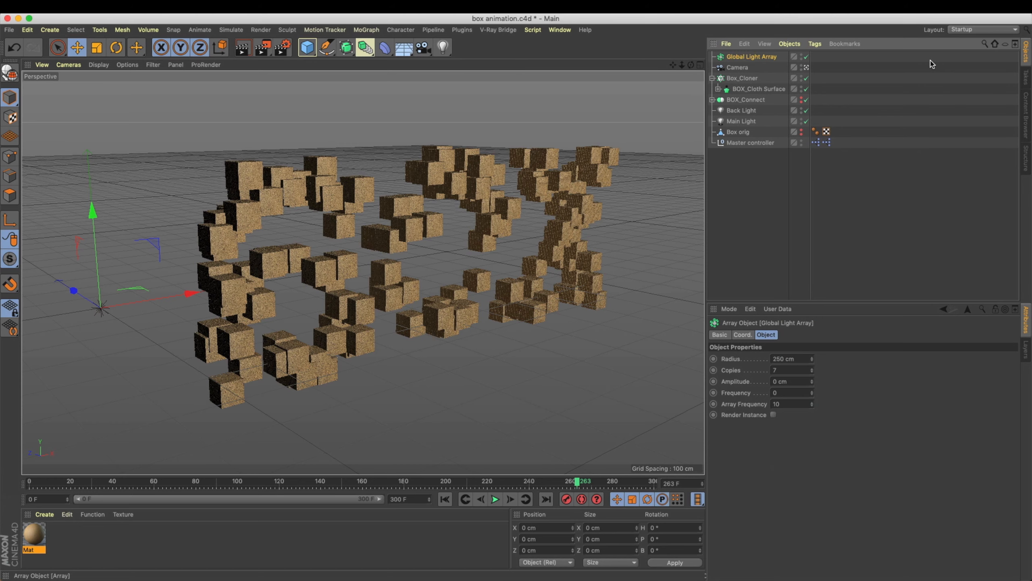
Add a light as a child of Global Light Array and set its intensity to 5%.
shift+click(443, 48)
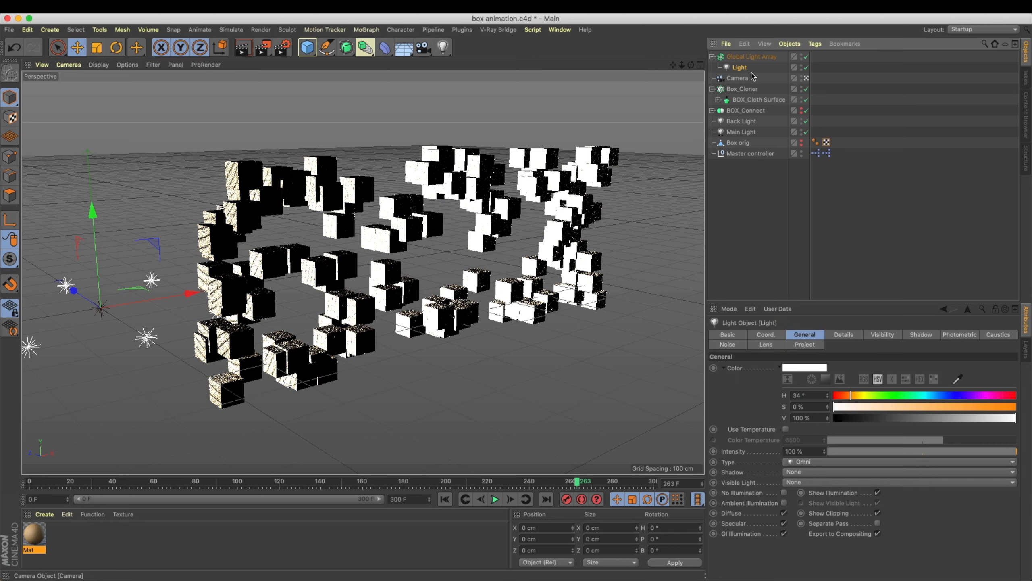
double_click(818, 451)
text(5)
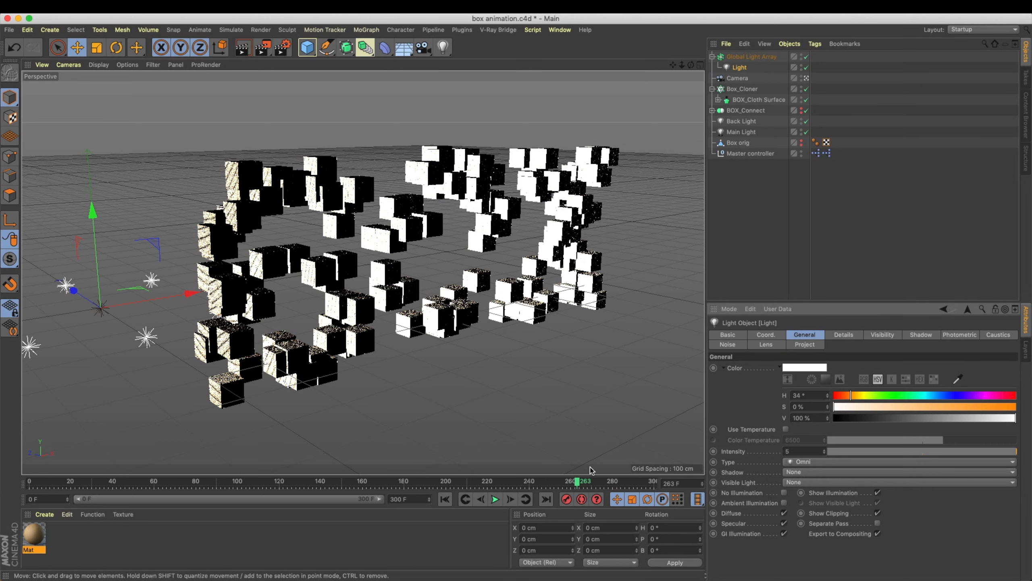
key(Return)
Move Global Light Array to about X 484, Y 28, Z -372 cm among the boxes and set its copies to 5.
click(752, 56)
drag(219, 276, 522, 244)
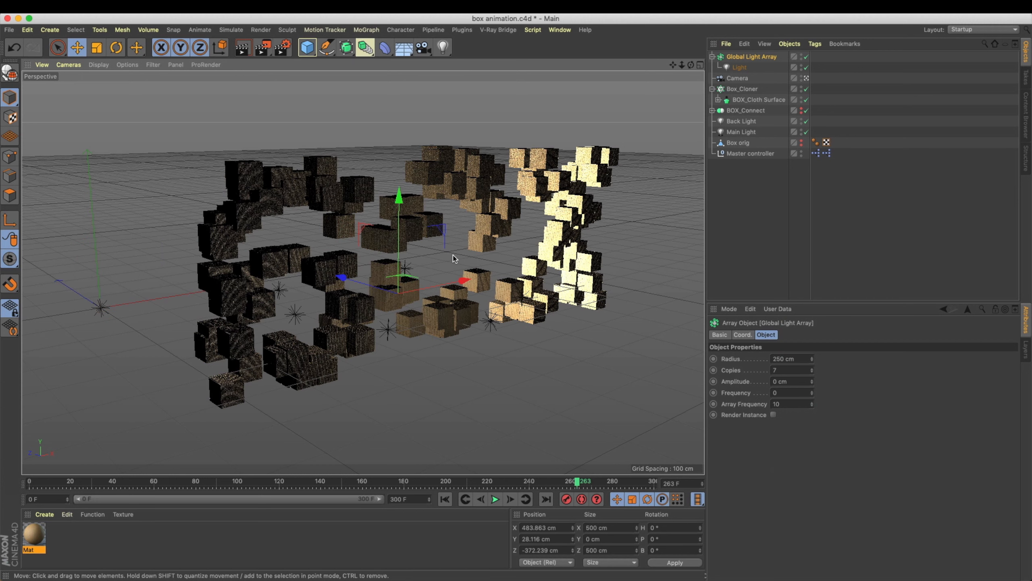
double_click(797, 370)
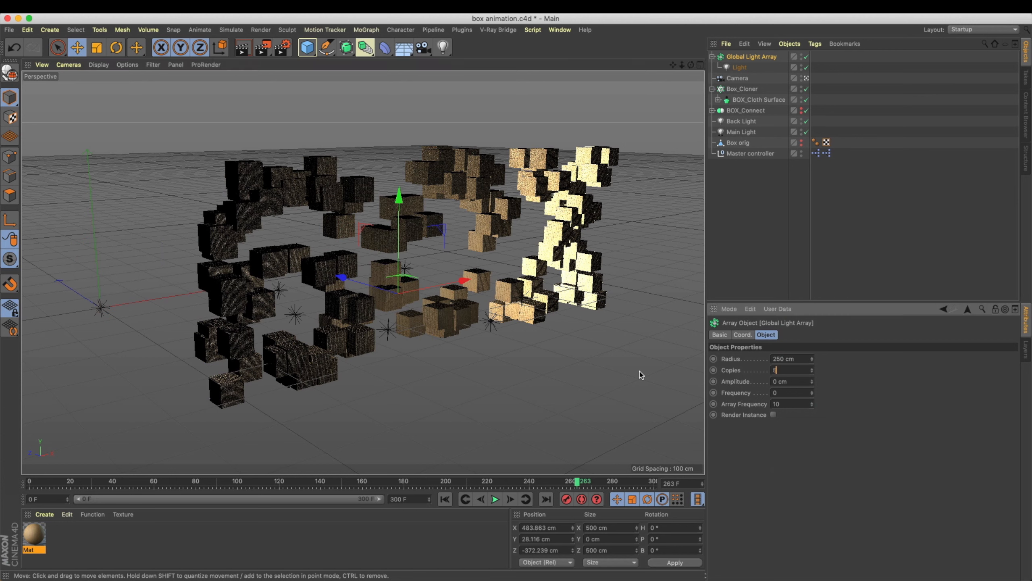
text(5)
key(Return)
Set Global Light Array's radius to 30000 cm.
key(shift+Tab)
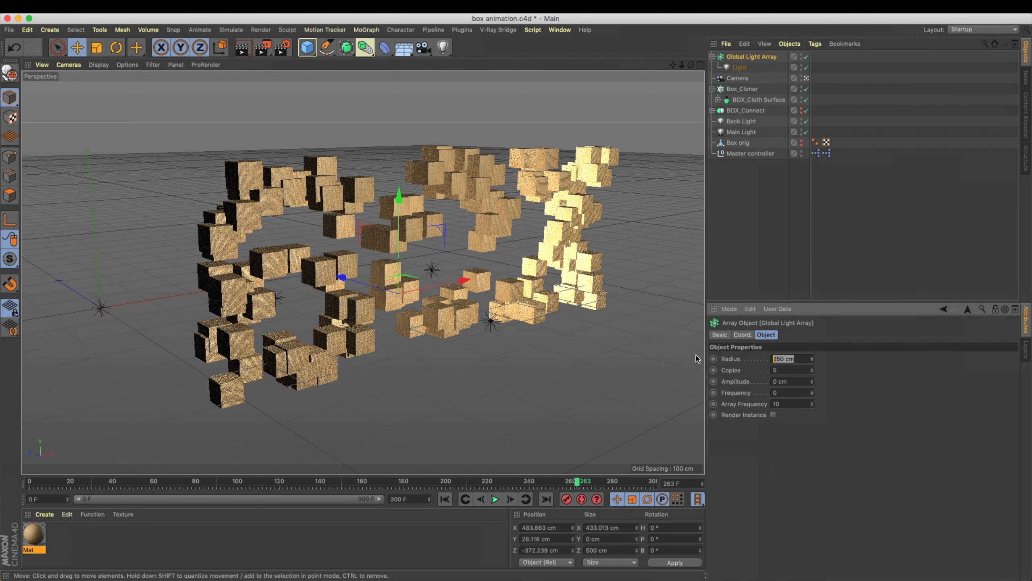
text(30000)
key(Return)
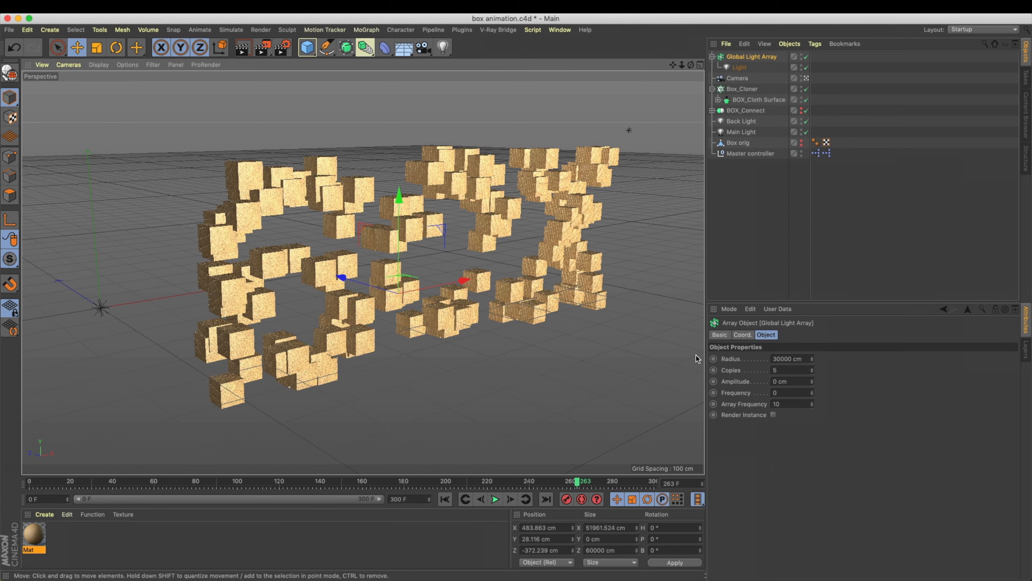
Set Global Light Array's radius to 50000 cm and raise it to about Y 5023 cm in the right view.
middle_click(435, 368)
scroll(283, 359, down, 10)
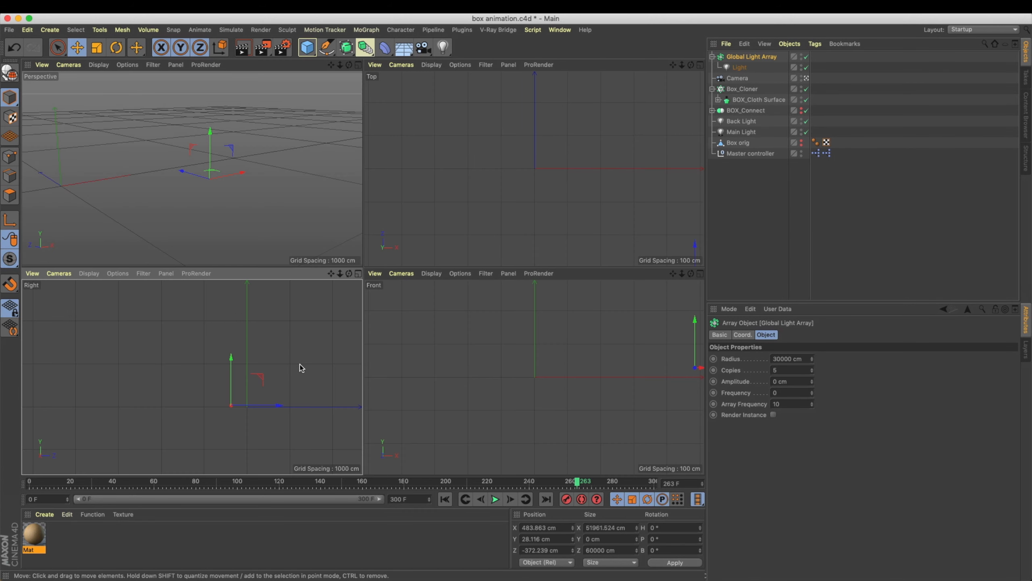
scroll(223, 393, down, 5)
click(788, 359)
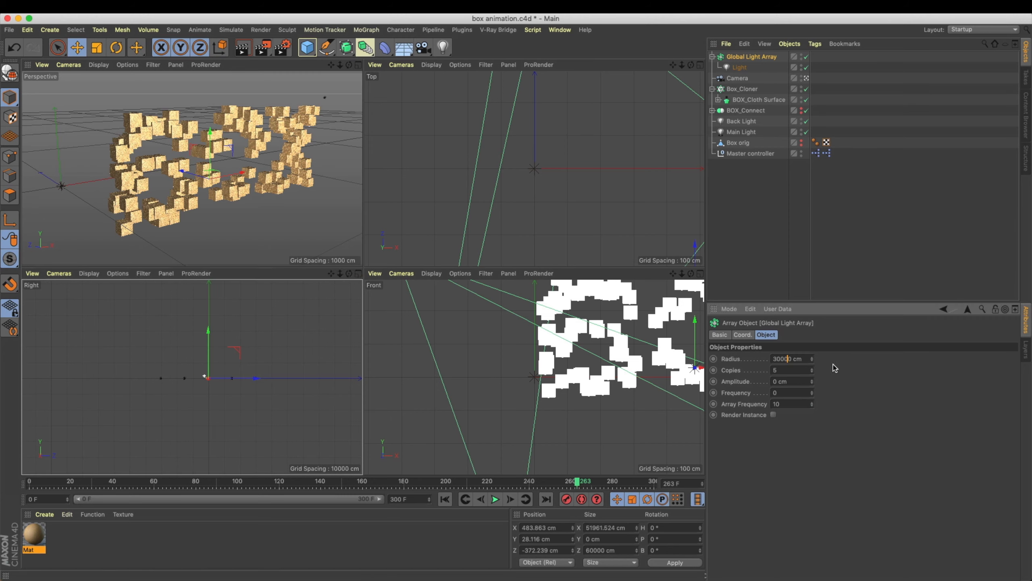
key(BackSpace)
text(5)
key(Return)
drag(208, 357, 208, 349)
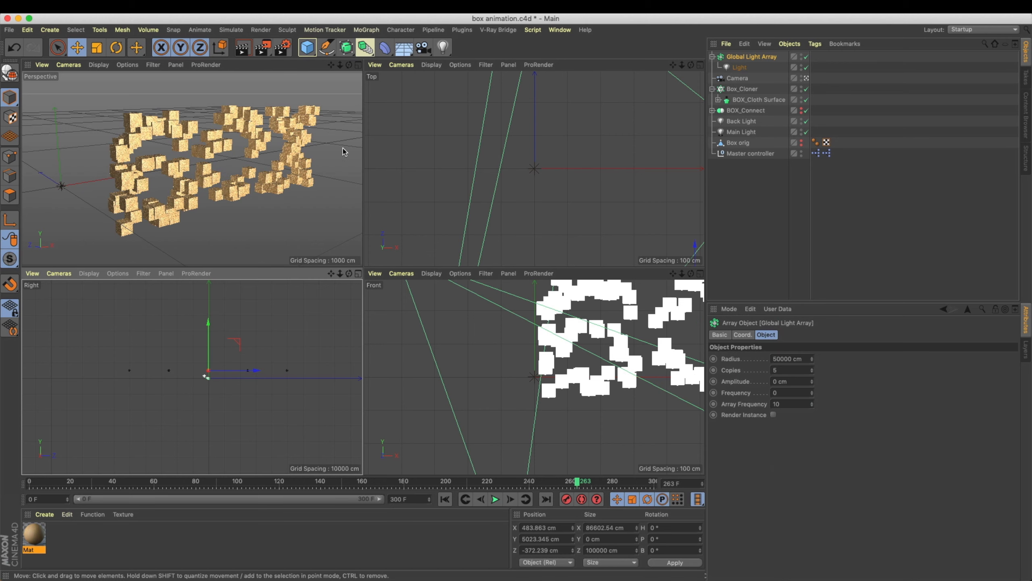
Render the perspective view and set the intensity of the light inside Global Light Array to 8%.
middle_click(356, 77)
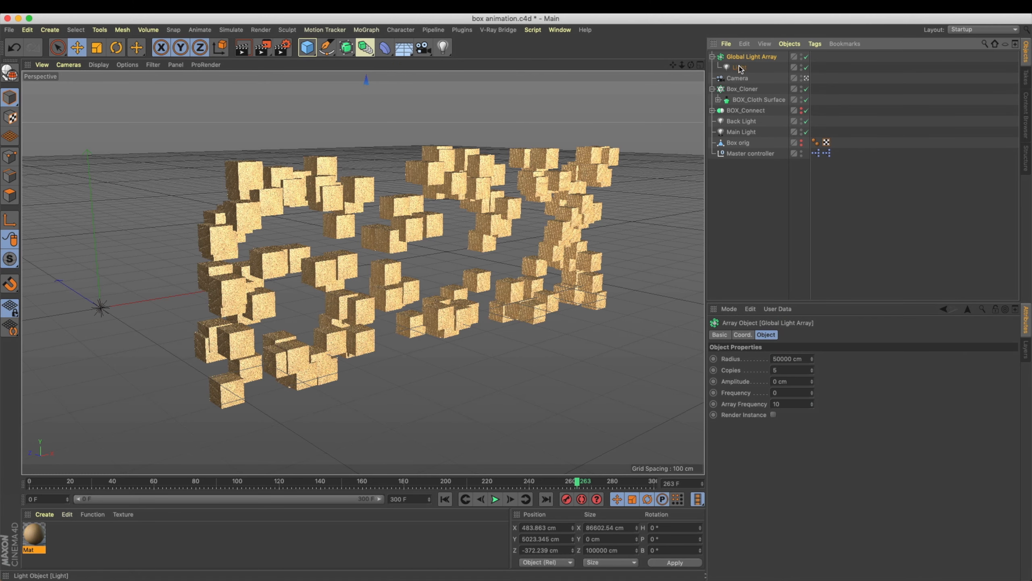
click(244, 48)
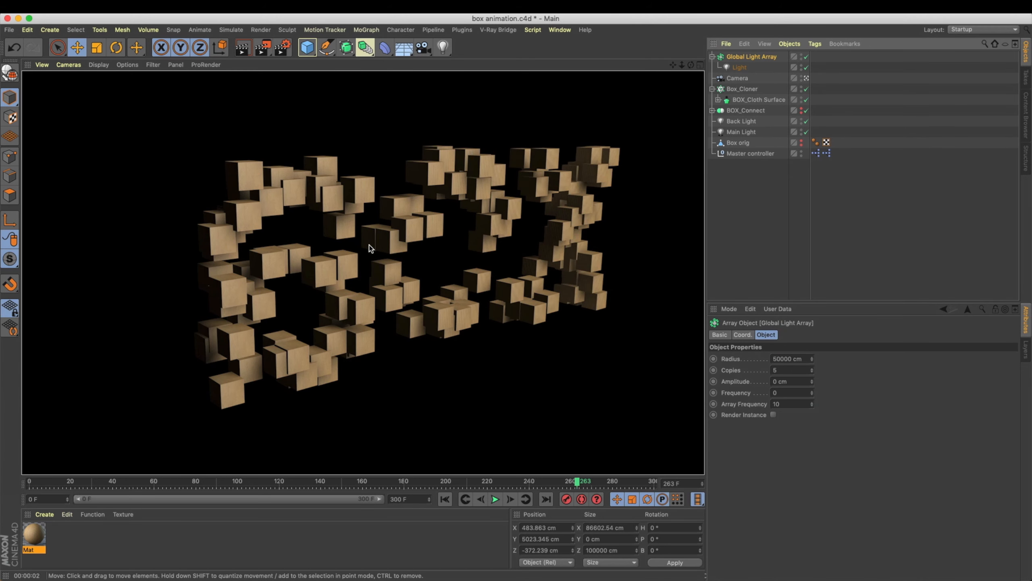
click(740, 68)
drag(810, 452, 410, 451)
text(8)
key(Return)
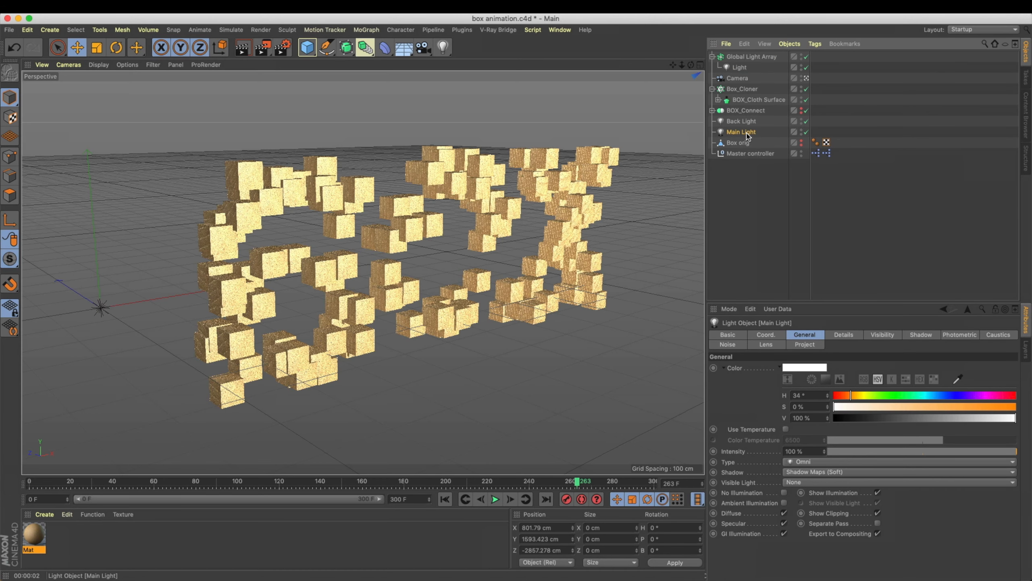
Render the box text from behind and from the front to check the back and main lighting.
click(741, 121)
alt+drag(513, 230, 544, 269)
key(ctrl+r)
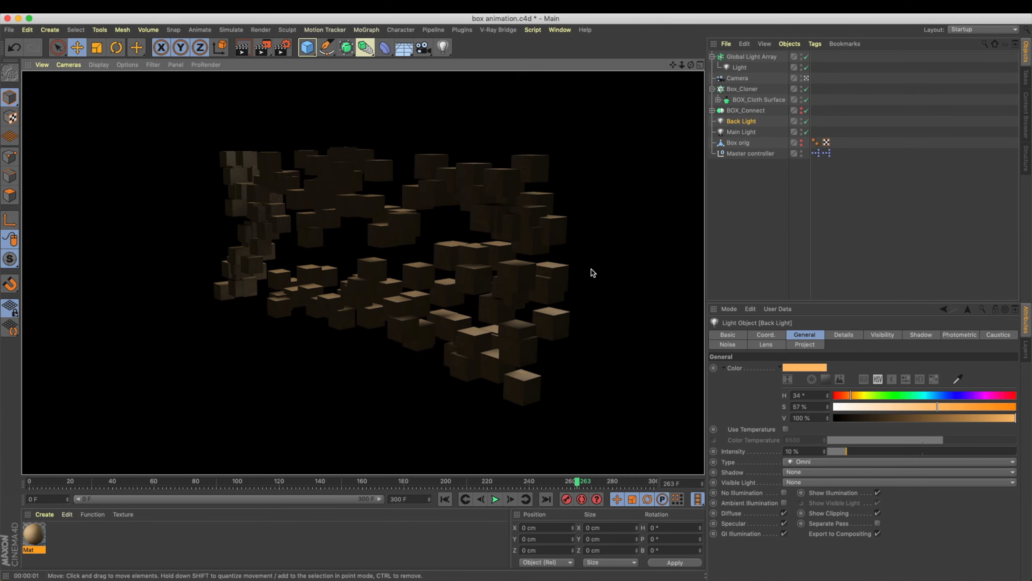
alt+drag(591, 269, 411, 272)
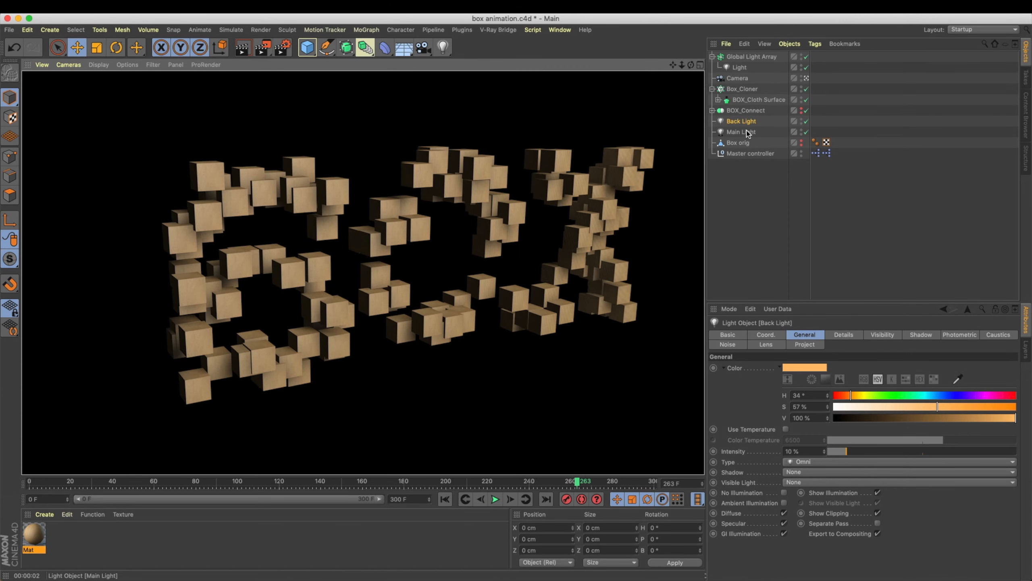
click(744, 132)
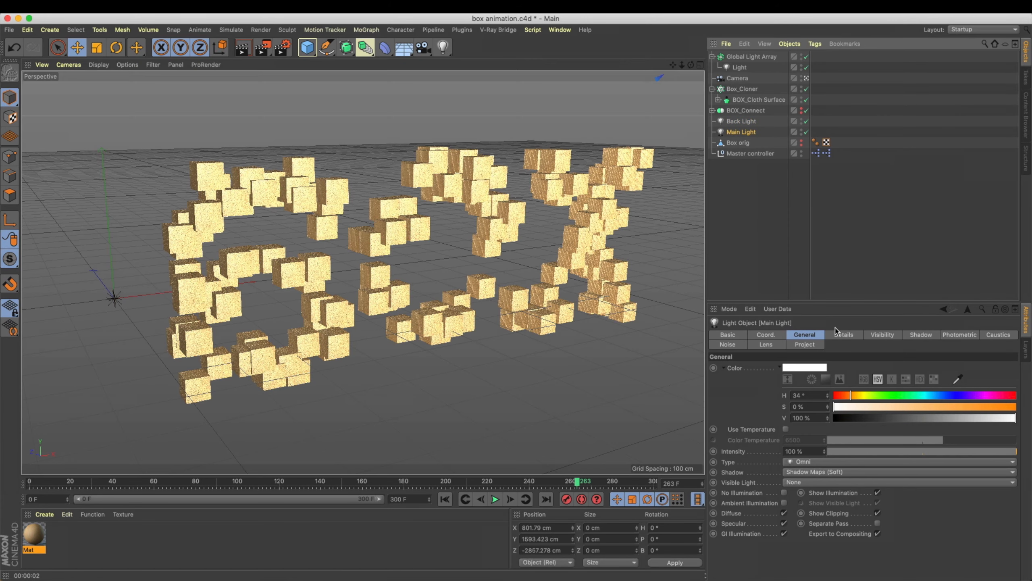
Set the Mat material's default specular to 63% width, 7% falloff and 29% strength, and render the view.
double_click(34, 536)
drag(357, 76, 712, 235)
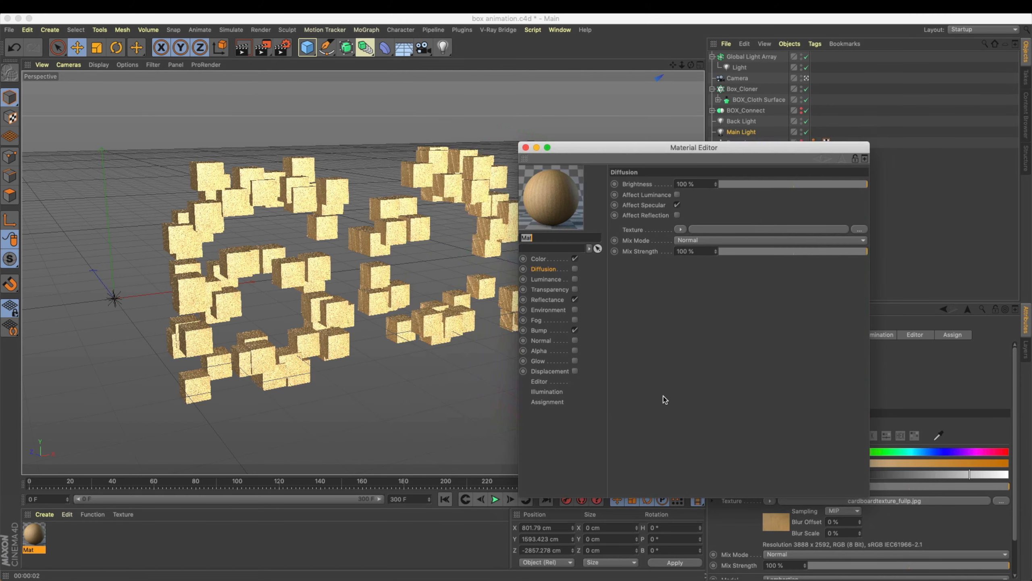
click(553, 301)
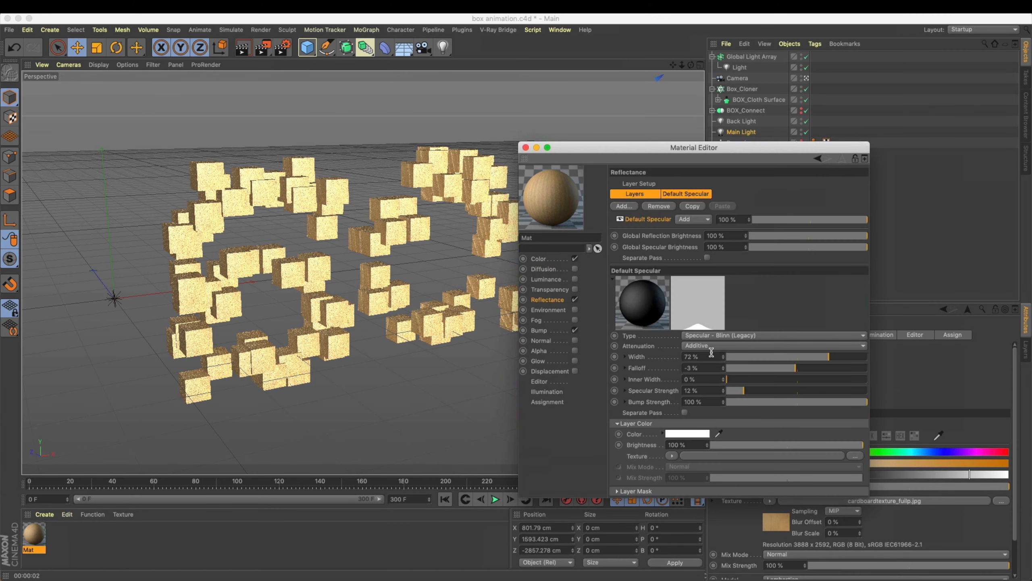
drag(828, 356, 803, 368)
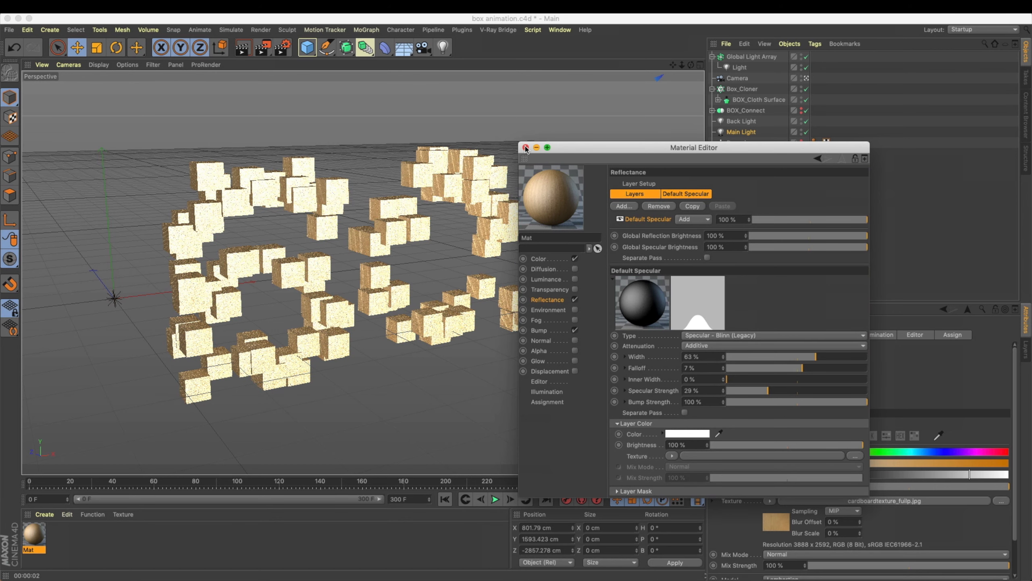
click(526, 148)
key(super+r)
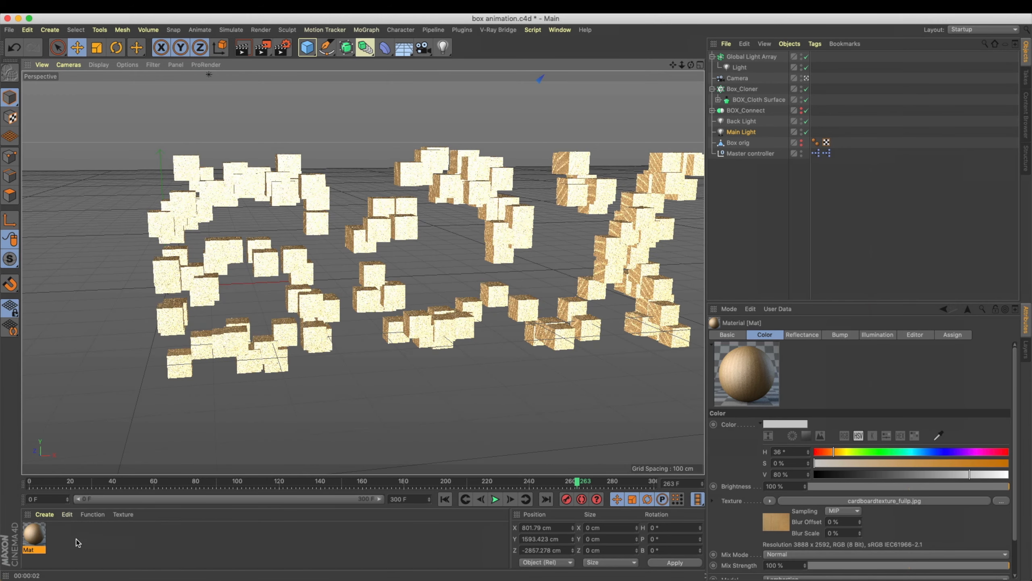
Set the Mat material's specular falloff to -14% and close its editor.
double_click(34, 536)
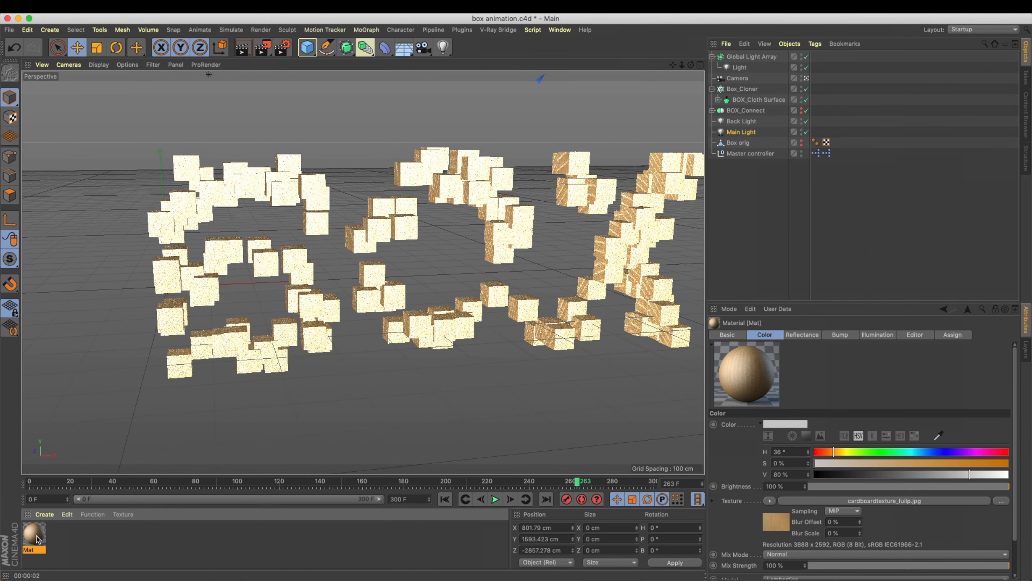
drag(328, 73, 622, 175)
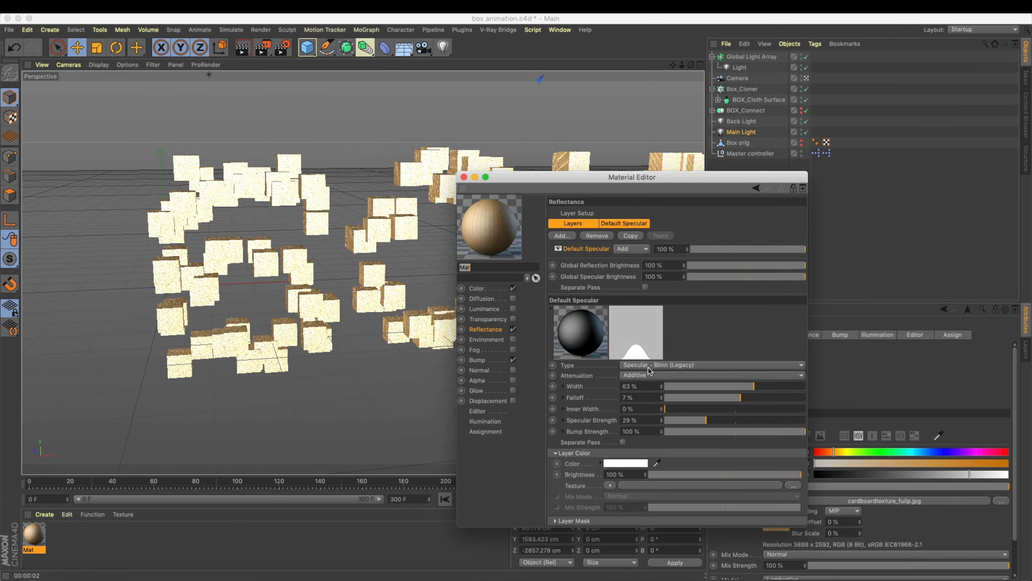
drag(740, 397, 727, 398)
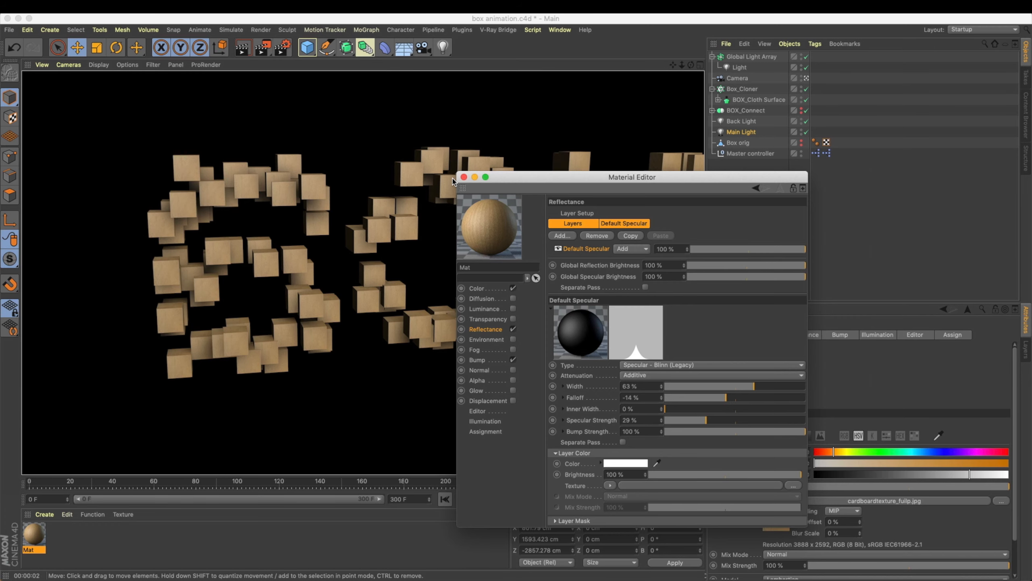
click(463, 177)
alt+drag(421, 209, 476, 195)
Save the scene and add a Random effector to Box_Cloner.
click(742, 89)
key(super+s)
click(326, 31)
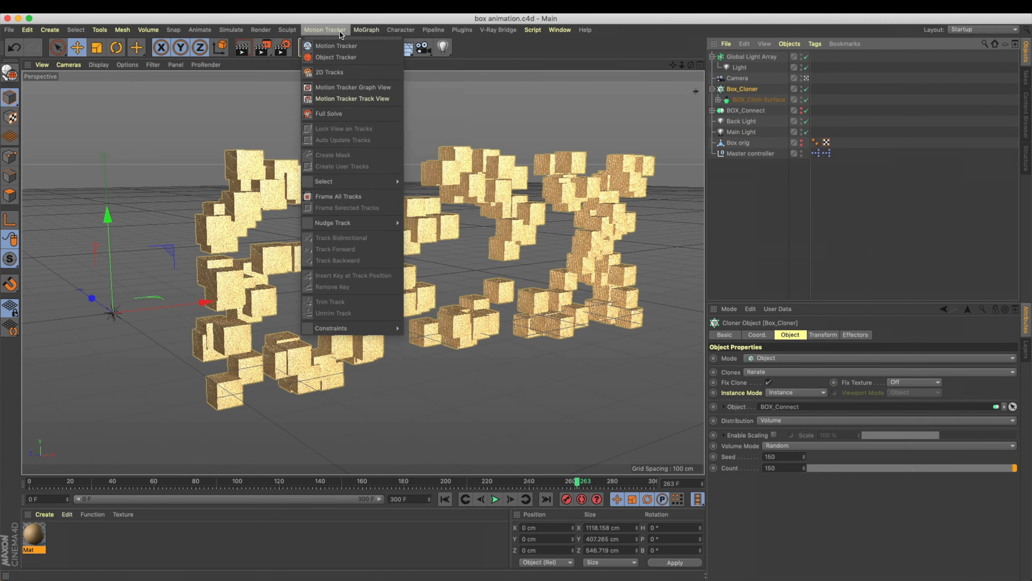
mouse_move(366, 30)
mouse_move(406, 45)
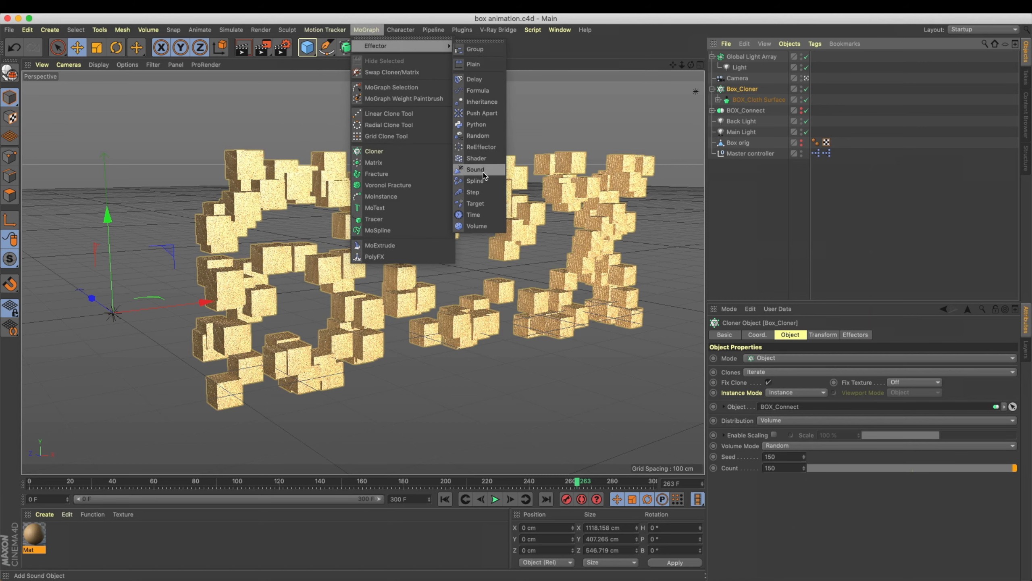
click(486, 136)
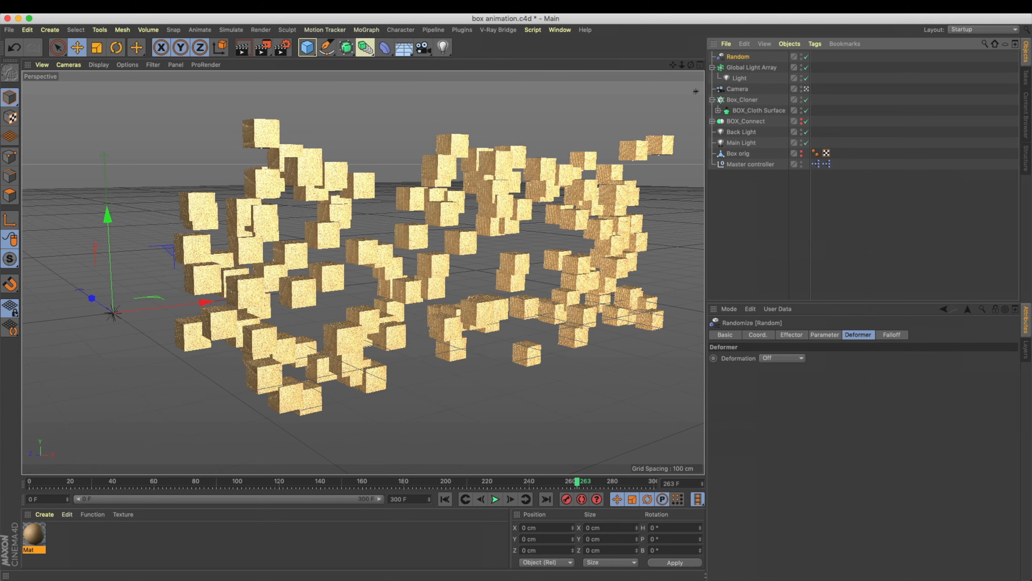
Place the Random effector directly above Box_Cloner and rename it PSR Random.
drag(741, 57, 714, 101)
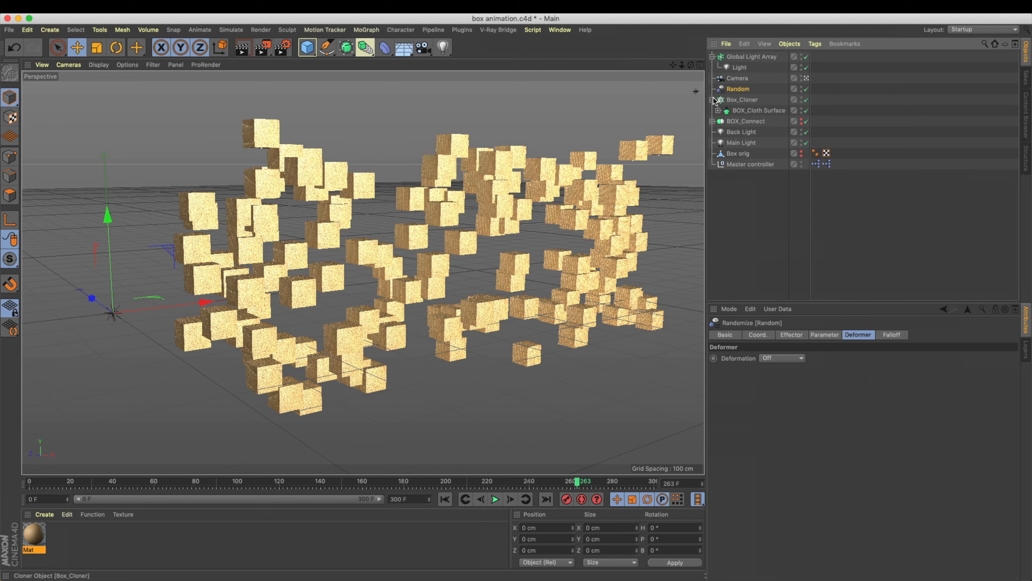
double_click(738, 89)
text(PSR)
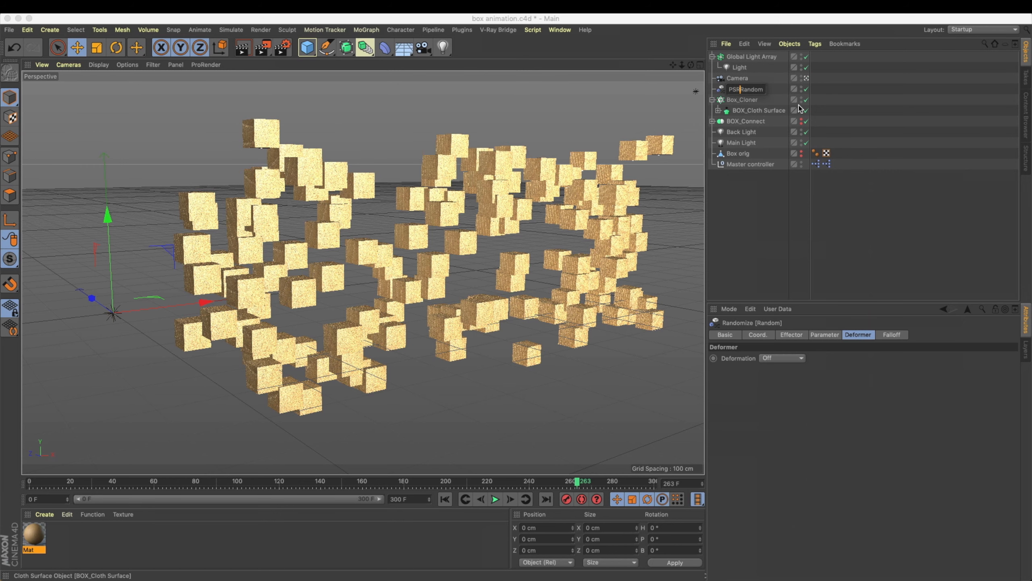
key(Return)
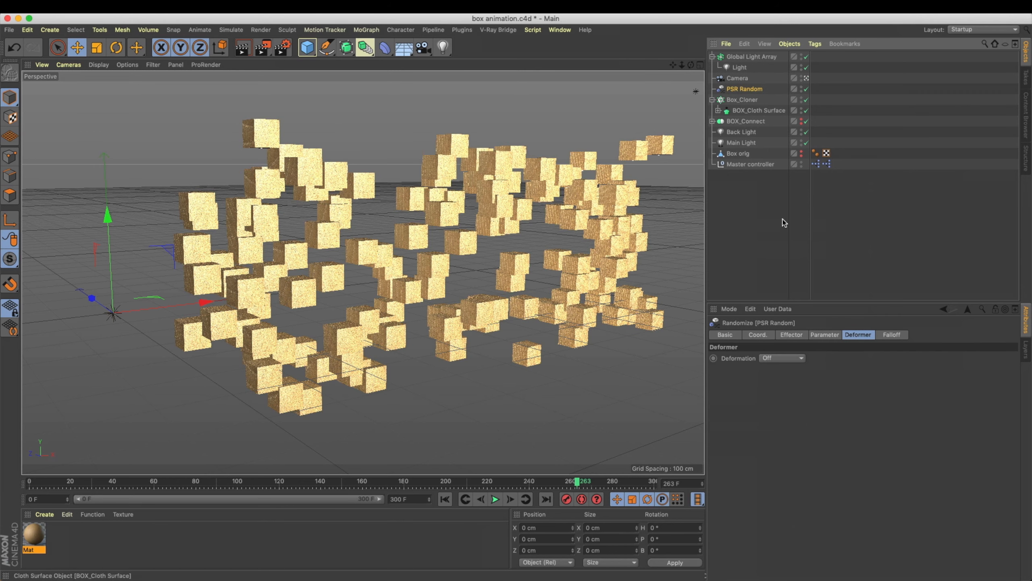
Turn off position in PSR Random's parameters and enable uniform scale and rotation.
click(823, 335)
click(774, 390)
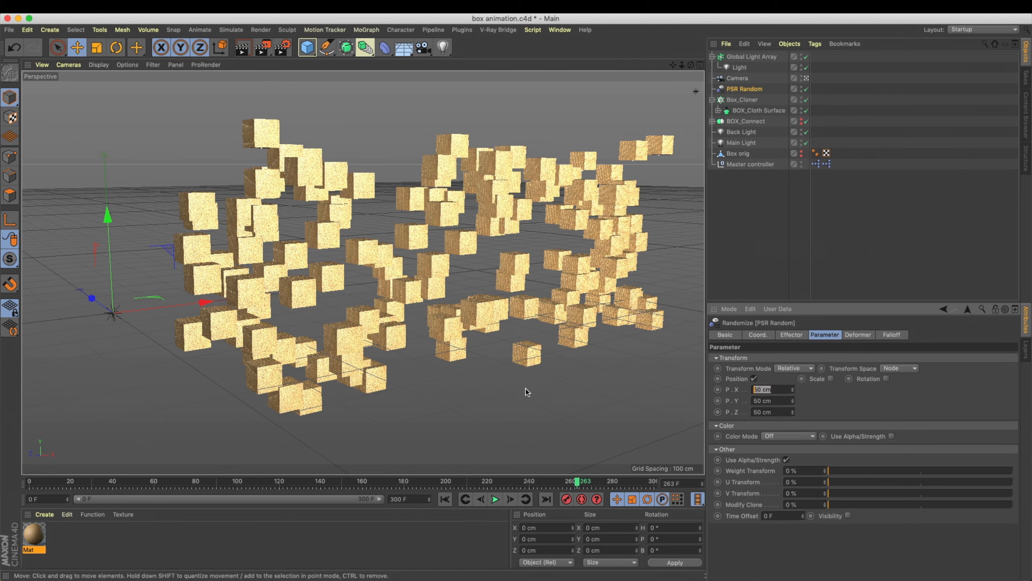
key(Tab)
text(5)
key(Return)
click(754, 379)
click(754, 379)
click(754, 379)
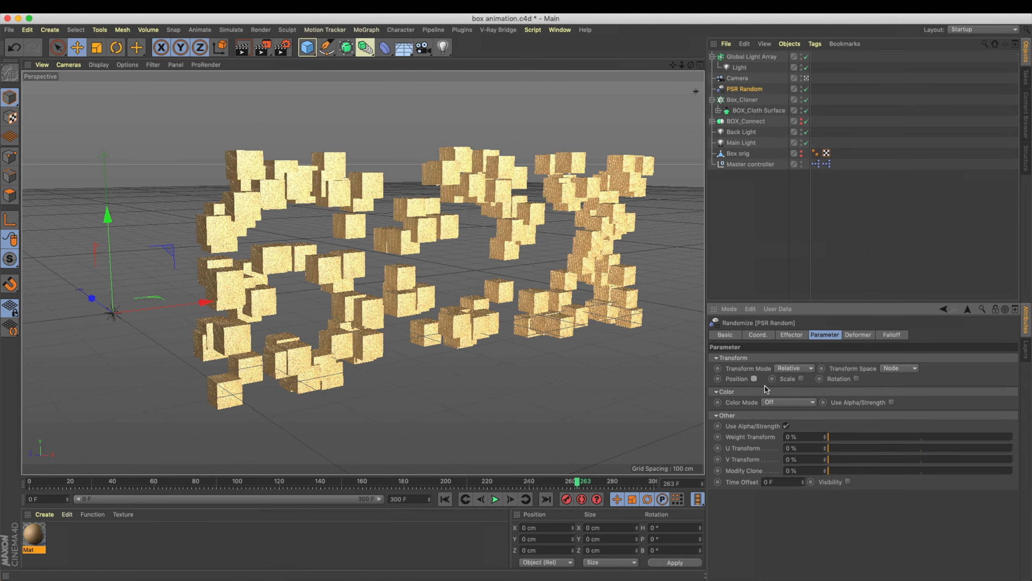
click(802, 378)
click(827, 422)
click(913, 379)
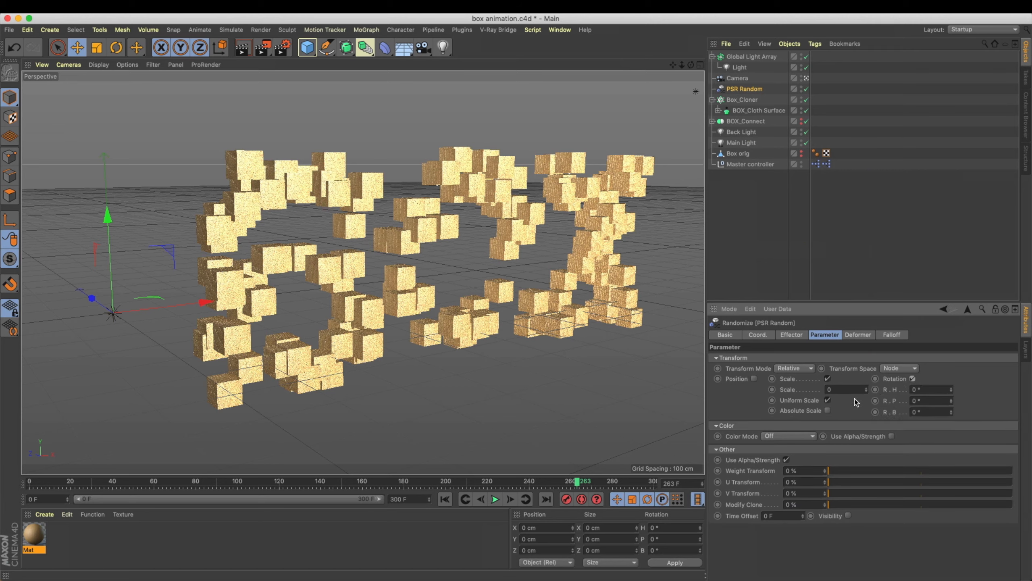
Try uniform scale variations of about -0.38, 0.74 and 0.11 on the clones with PSR Random.
mouse_move(866, 390)
mouse_down()
mouse_move(867, 378)
mouse_move(867, 402)
mouse_up()
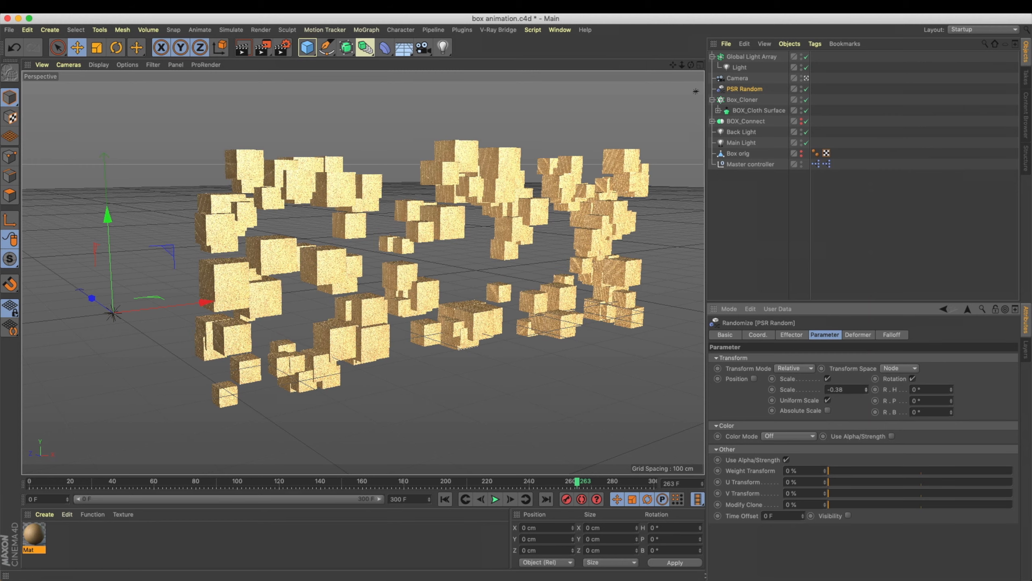
alt+drag(480, 263, 444, 264)
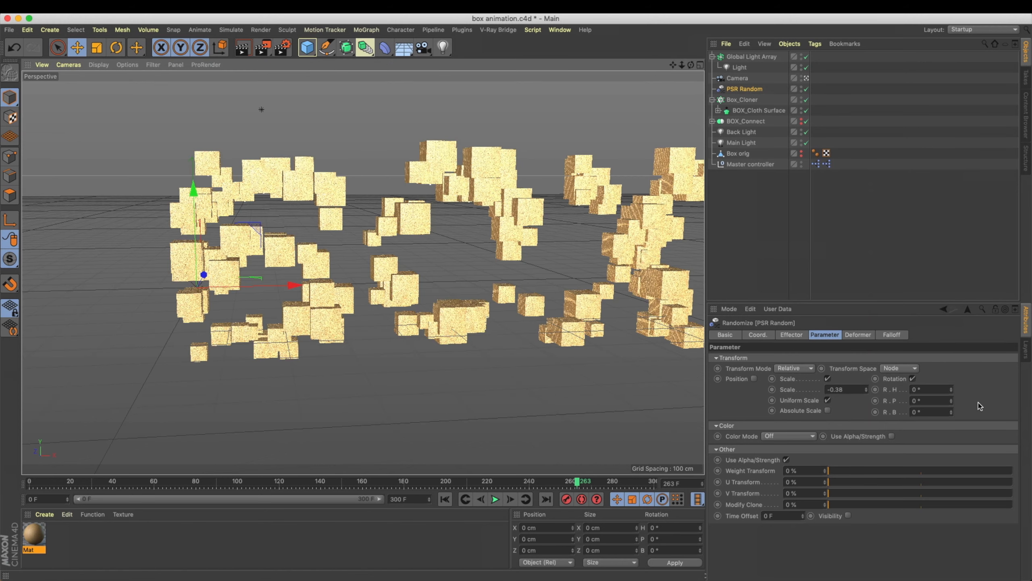
drag(866, 389, 866, 366)
alt+drag(422, 369, 358, 309)
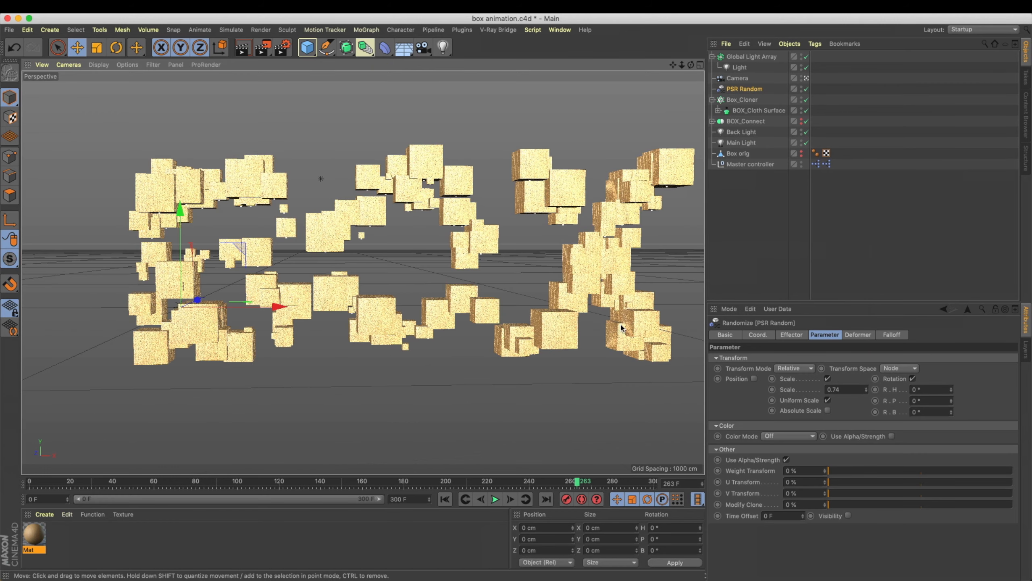
drag(866, 392, 866, 406)
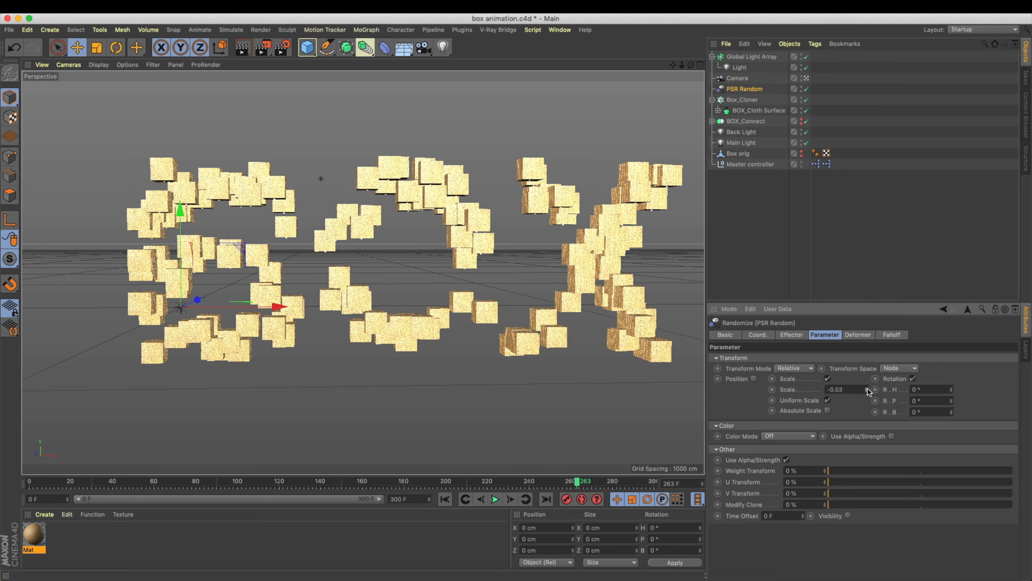
drag(865, 389, 864, 384)
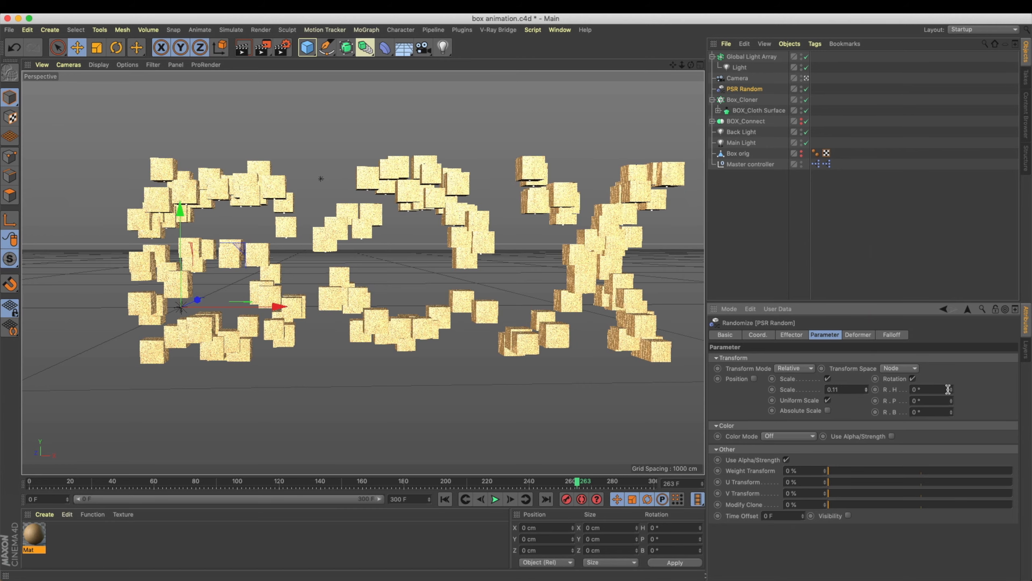
Try non-uniform scale in PSR Random with Y at -2.74 and Z at 2.47, and restore uniform scale.
click(828, 400)
drag(866, 389, 867, 369)
key(super+z)
key(super+z)
click(828, 399)
drag(866, 412, 866, 345)
drag(866, 400, 866, 448)
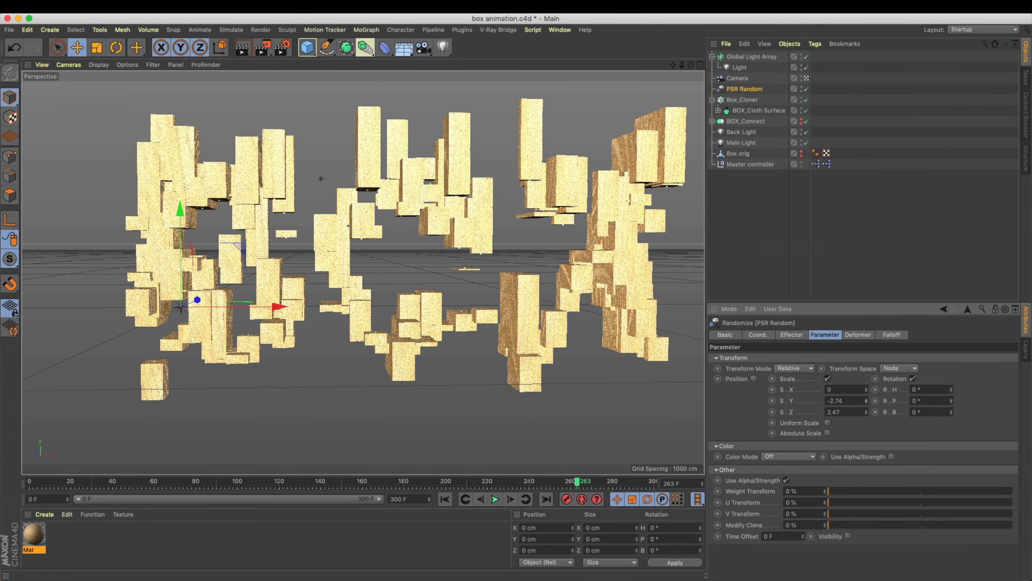
click(828, 422)
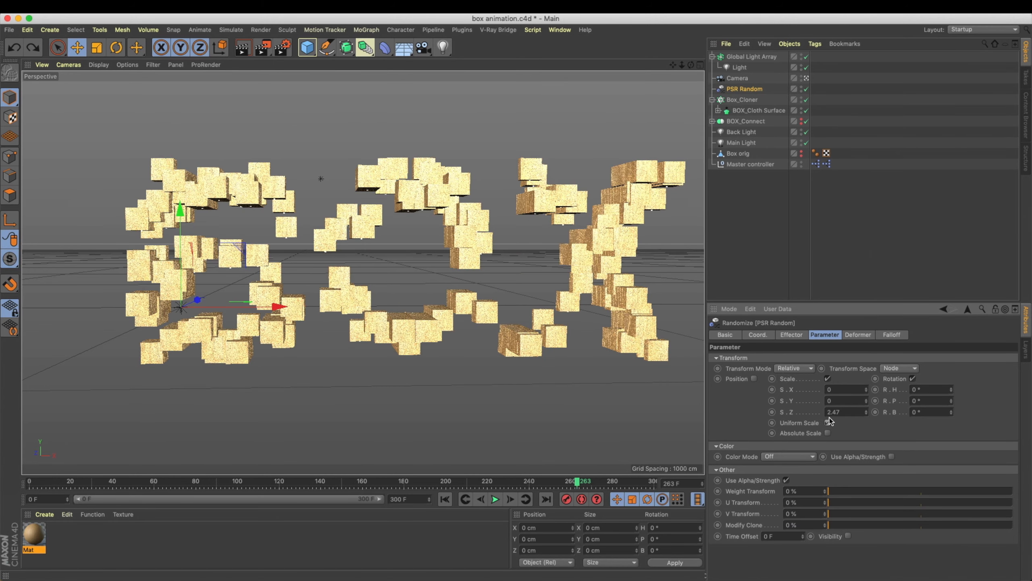
Set PSR Random's uniform scale to 0.3 and its rotation to H 29°, P 26° and B 33°.
drag(867, 389, 867, 372)
drag(951, 389, 950, 400)
mouse_move(514, 326)
alt+mouse_down()
mouse_move(532, 330)
mouse_move(512, 332)
alt+mouse_up()
Render the randomized box text from the front, close up, the side and behind to check its lighting.
key(super+r)
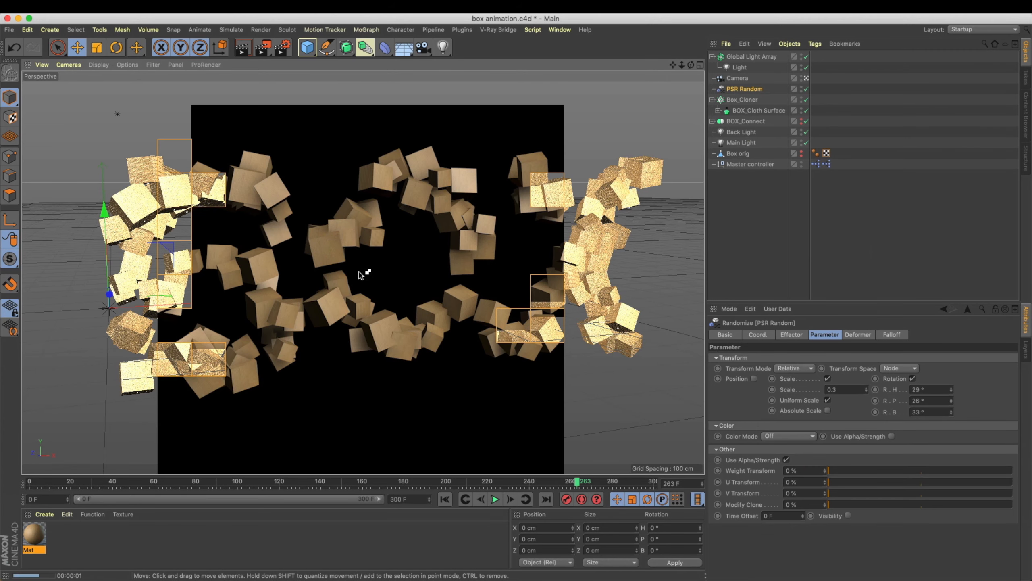
alt+drag(315, 280, 355, 270)
scroll(255, 248, up, 2)
key(super+r)
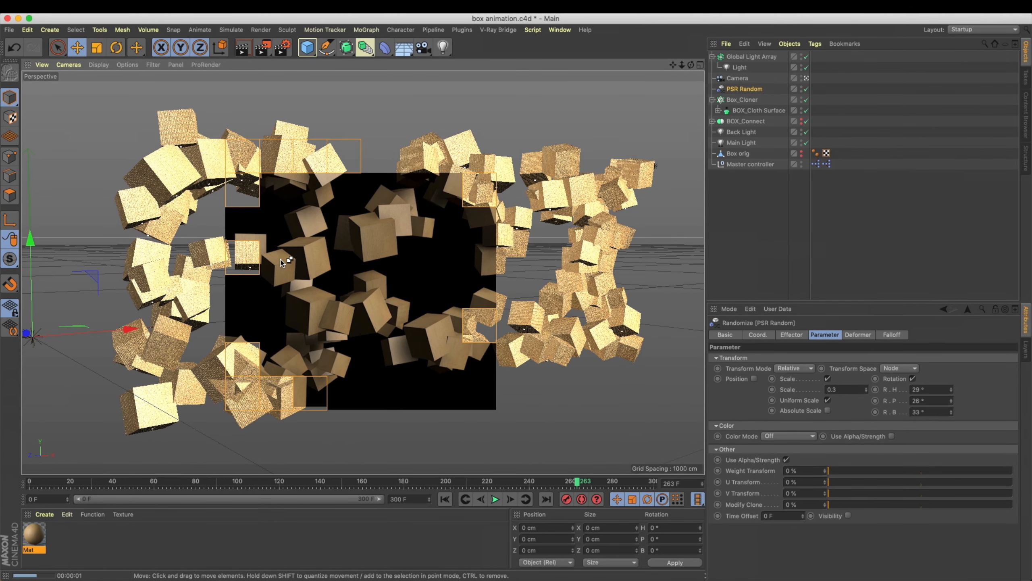
alt+drag(285, 262, 274, 280)
key(super+r)
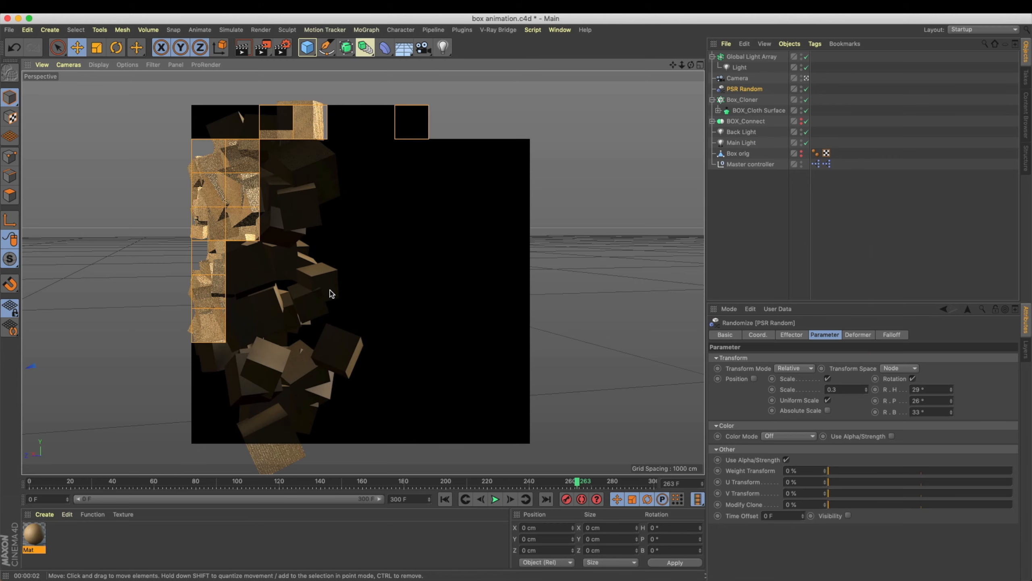
alt+drag(217, 261, 257, 261)
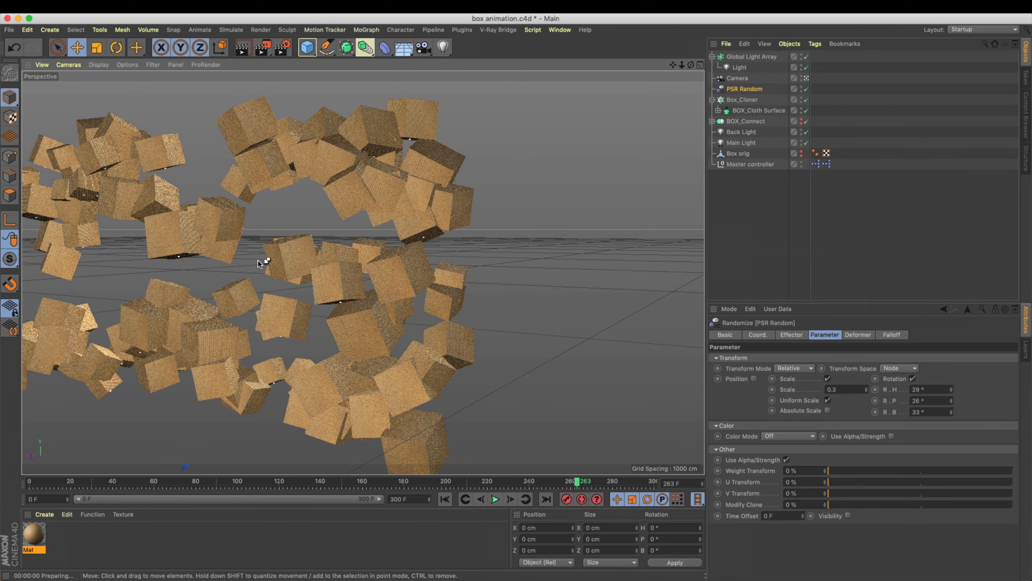
key(super+r)
alt+drag(570, 307, 372, 303)
key(super+r)
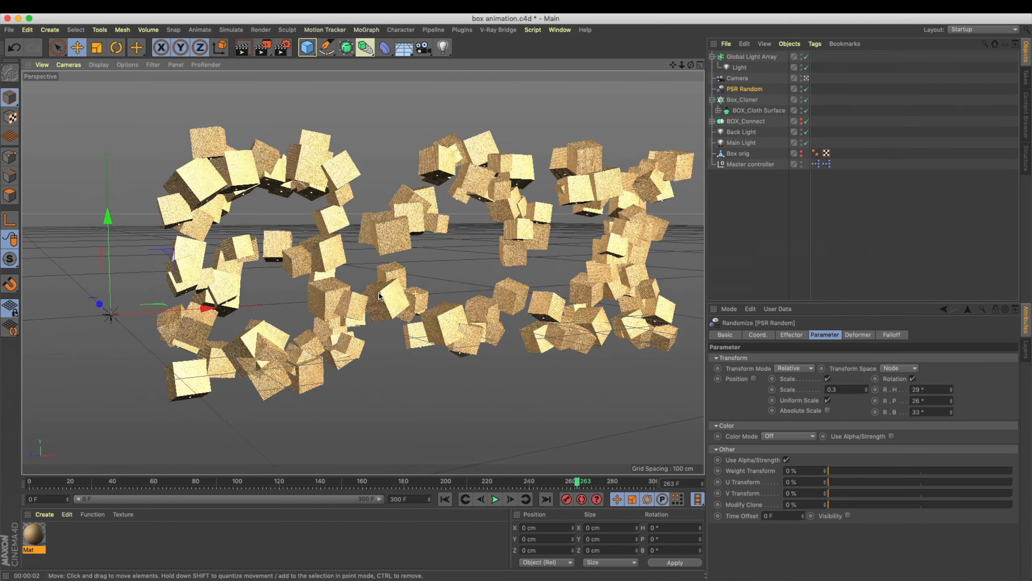
alt+drag(405, 293, 366, 293)
Open the intensity of the light inside Global Light Array for editing.
click(739, 67)
click(809, 452)
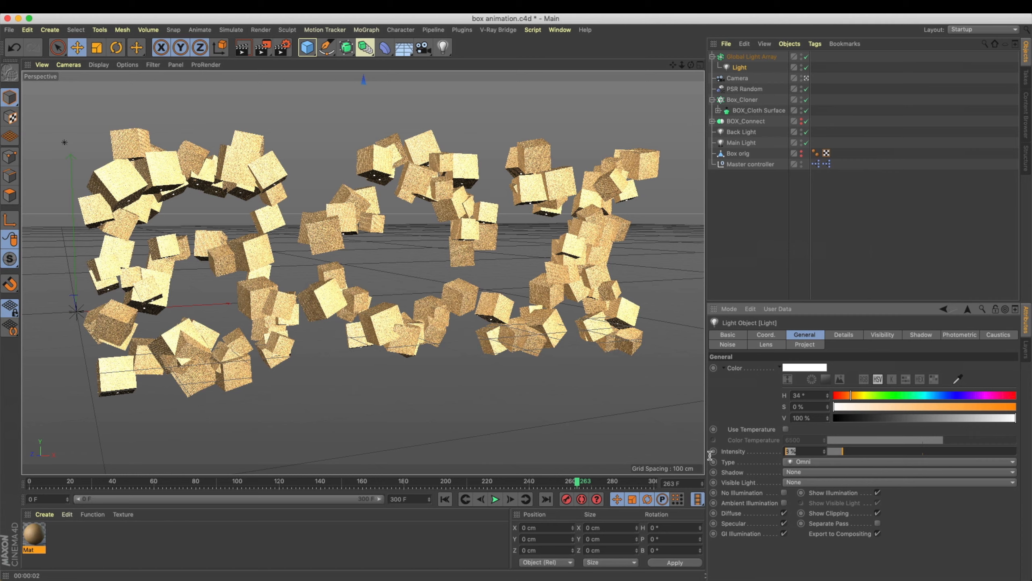
Set the Light's intensity to 12 %, test-render the box lettering from different angles, and save the project.
key(super+r)
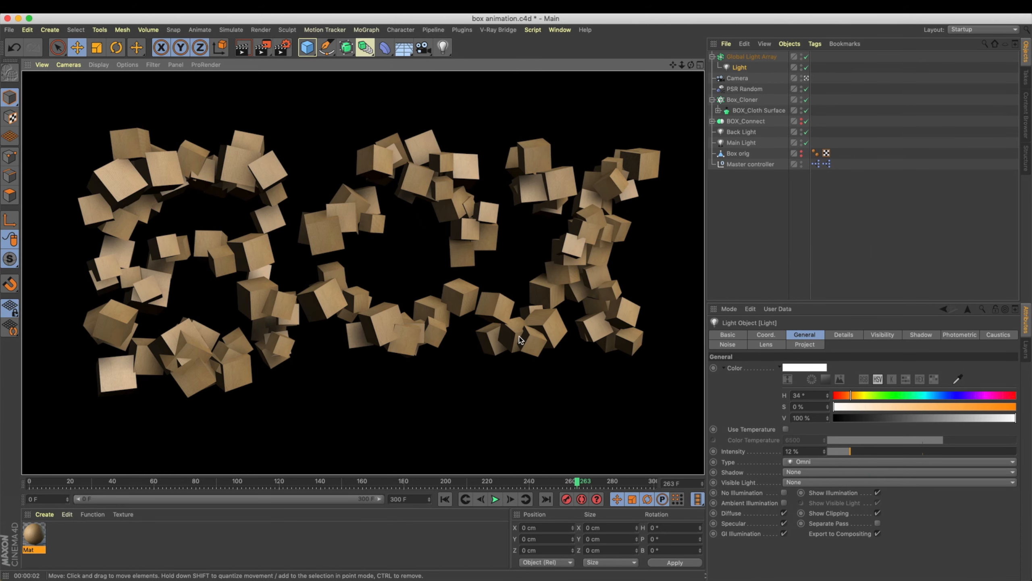
alt+drag(349, 272, 437, 287)
mouse_move(413, 300)
alt+middle_down()
mouse_move(388, 295)
mouse_move(408, 287)
alt+middle_up()
key(super+s)
mouse_move(339, 271)
alt+right_down()
mouse_move(368, 277)
mouse_move(353, 269)
alt+right_up()
key(super+r)
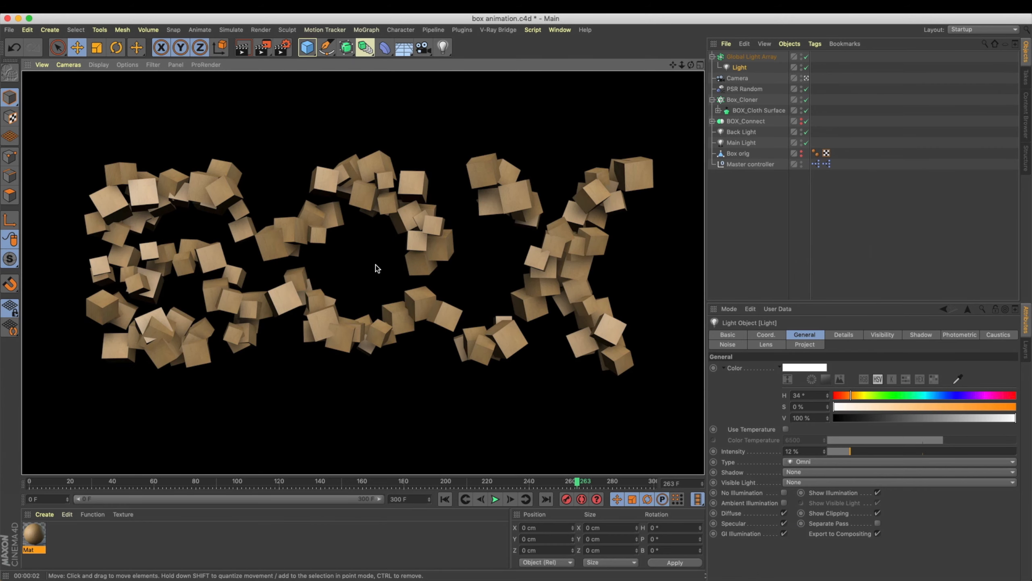
alt+drag(269, 233, 310, 227)
alt+middle_drag(310, 240, 308, 229)
key(super+s)
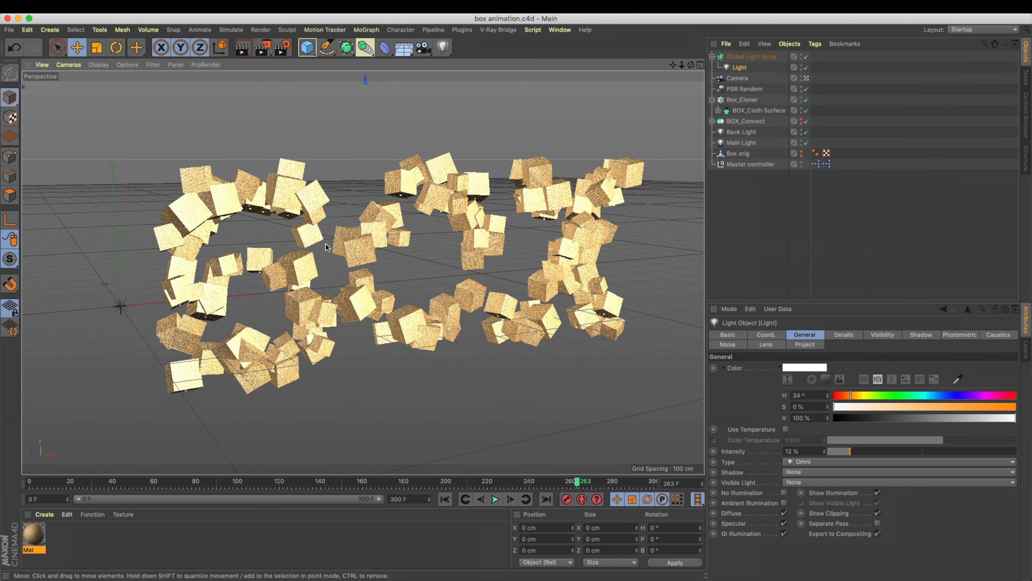
alt+drag(324, 241, 344, 241)
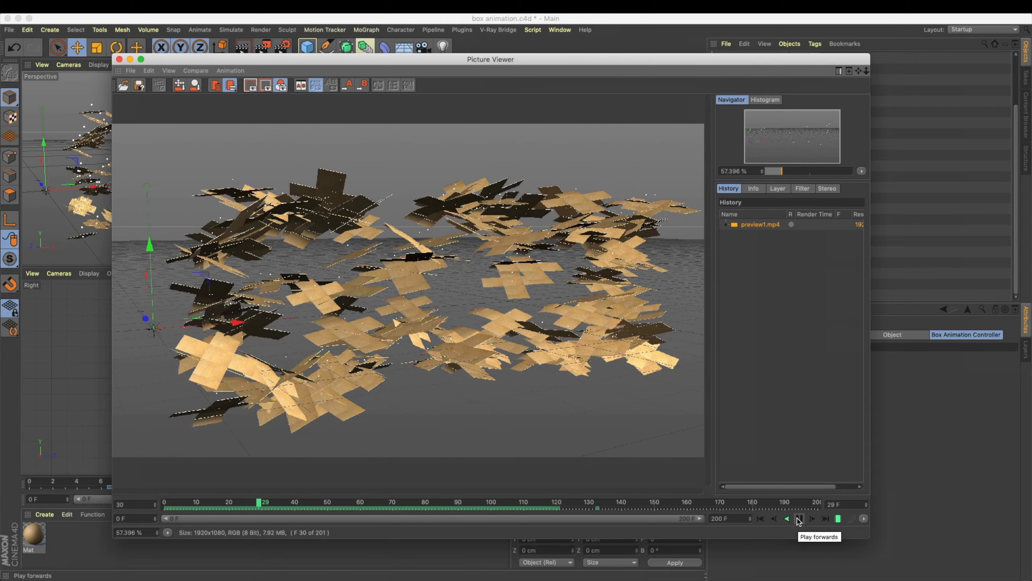
Review the preview1.mp4 playback in the Picture Viewer, pause it, and save the project.
drag(525, 60, 592, 60)
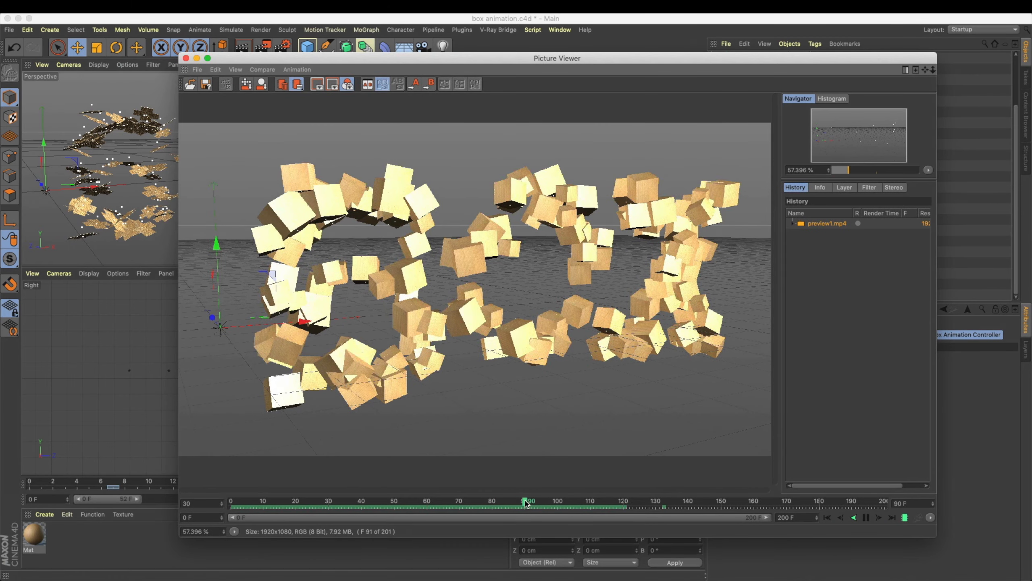
click(866, 518)
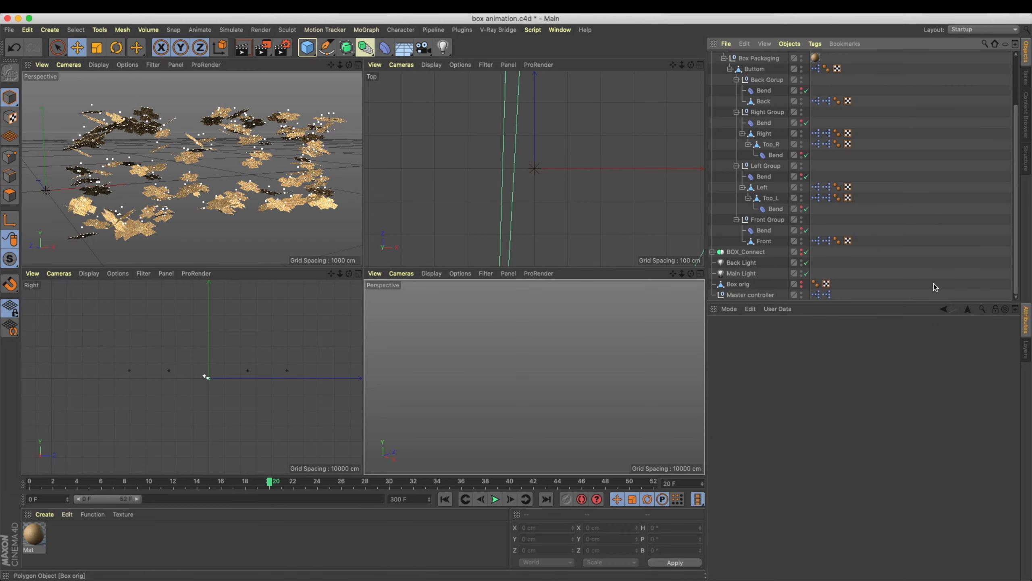
key(super+s)
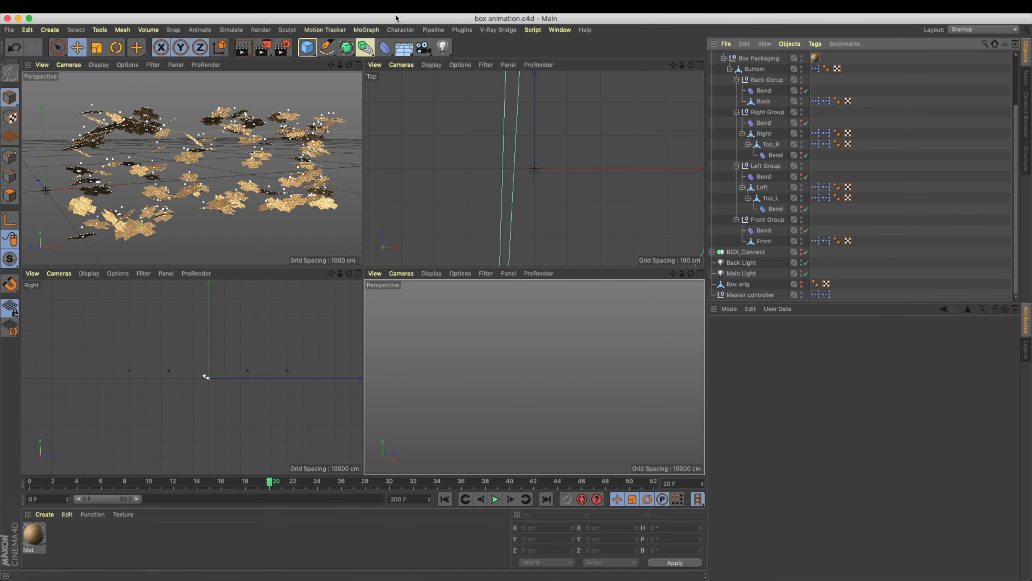
Maximize the perspective viewport and scrub the animation to frame 26.
click(358, 65)
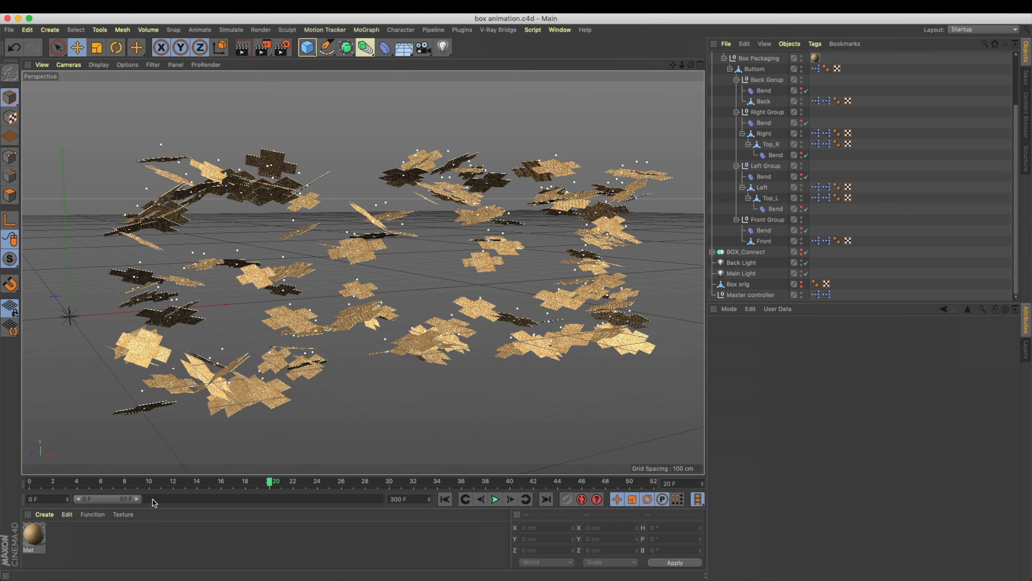
drag(278, 484, 356, 483)
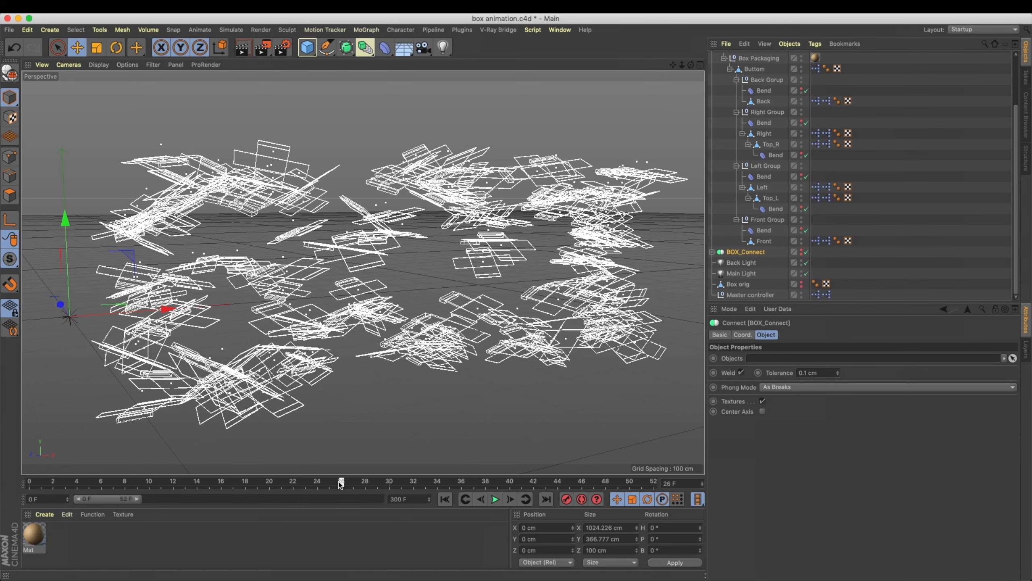
drag(338, 482, 342, 481)
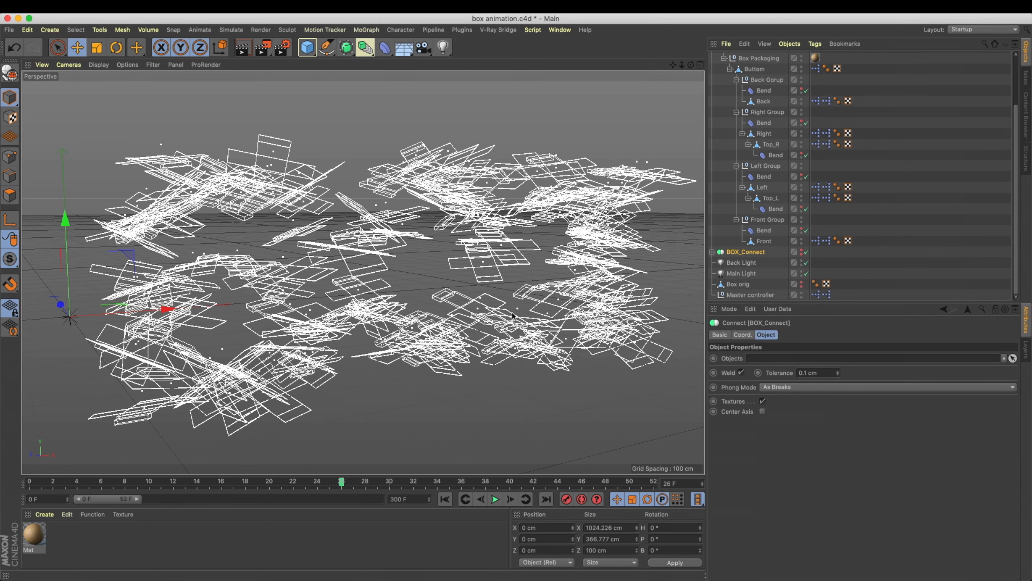
Disable the BOX_Cloth Surface generator, leave the camera view, and examine the overlapping unfolded boxes up close.
scroll(807, 81, up, 3)
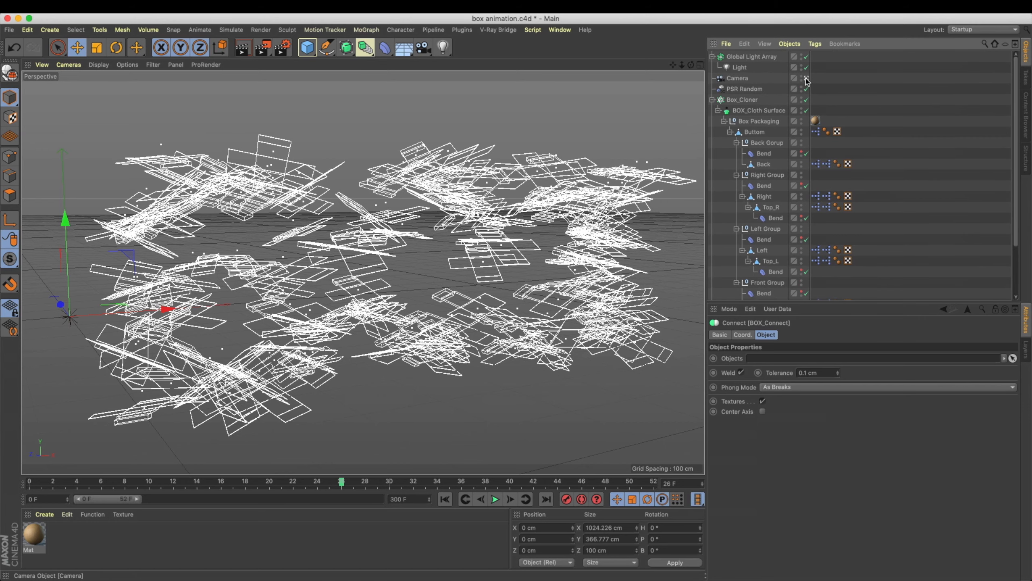
click(807, 110)
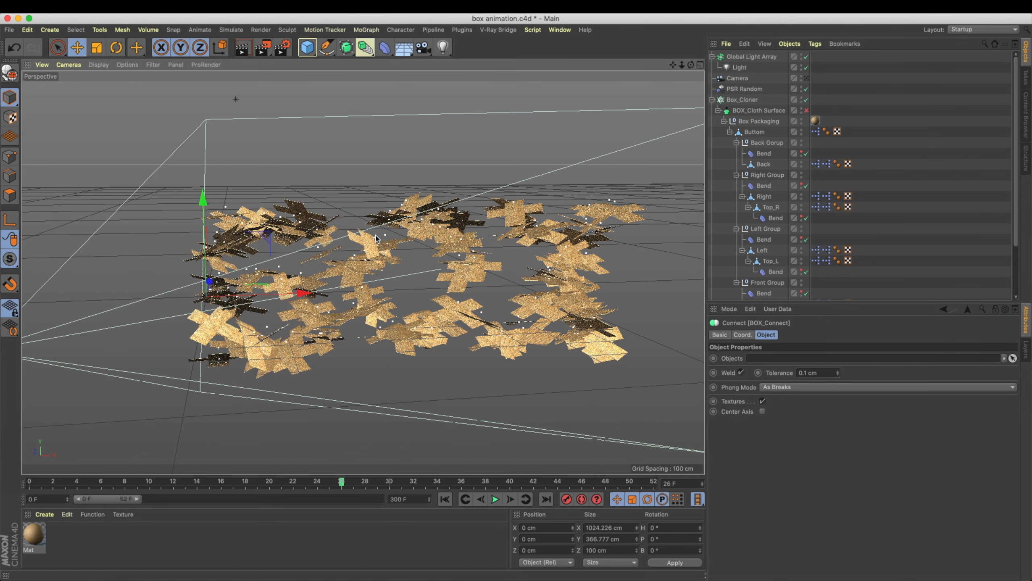
alt+drag(462, 255, 762, 146)
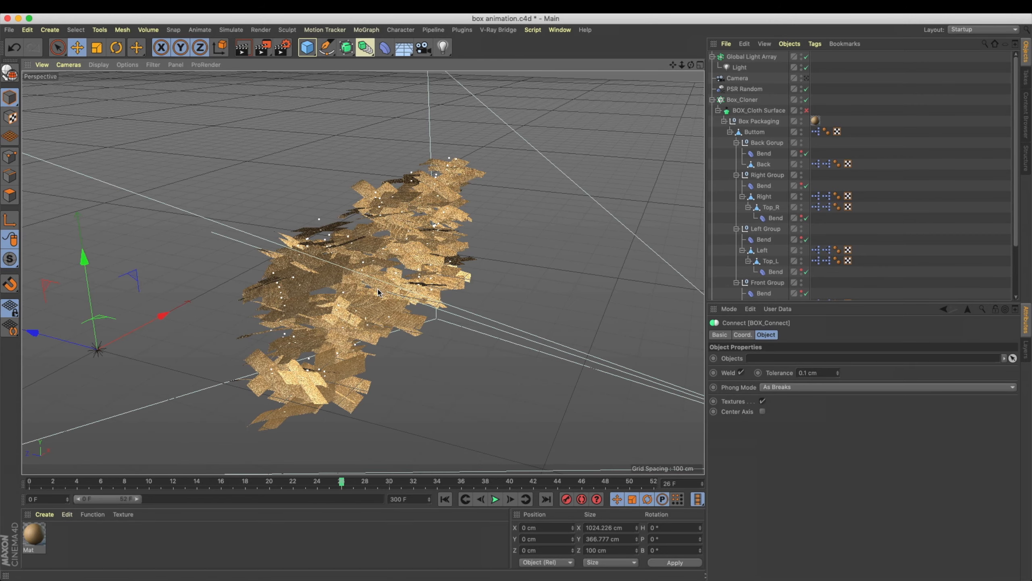
alt+drag(500, 260, 285, 228)
alt+right_drag(279, 224, 435, 234)
alt+drag(349, 247, 382, 314)
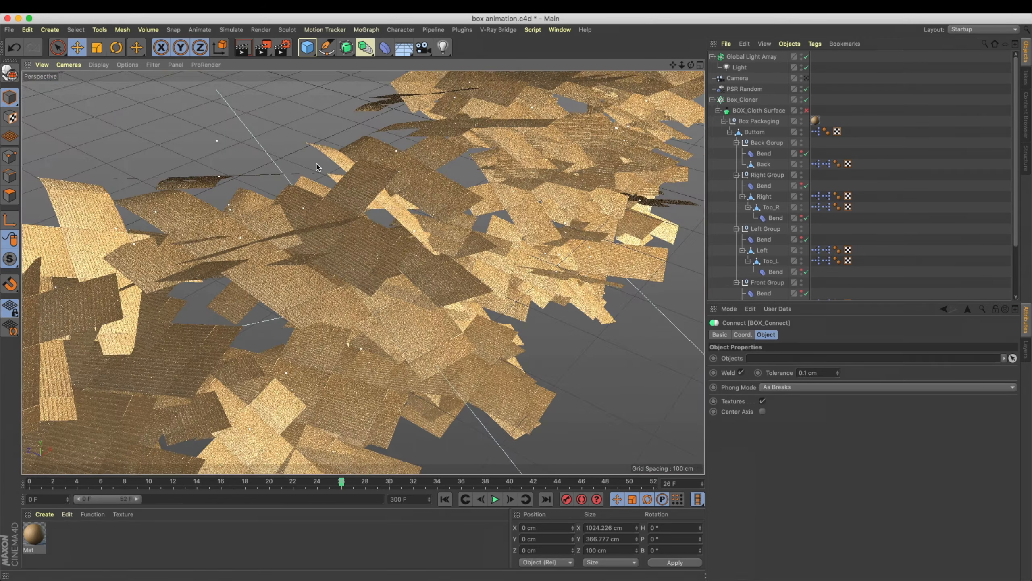
Scrub between about frames 17 and 28 to check how the unfolded boxes intersect as they grow.
click(257, 483)
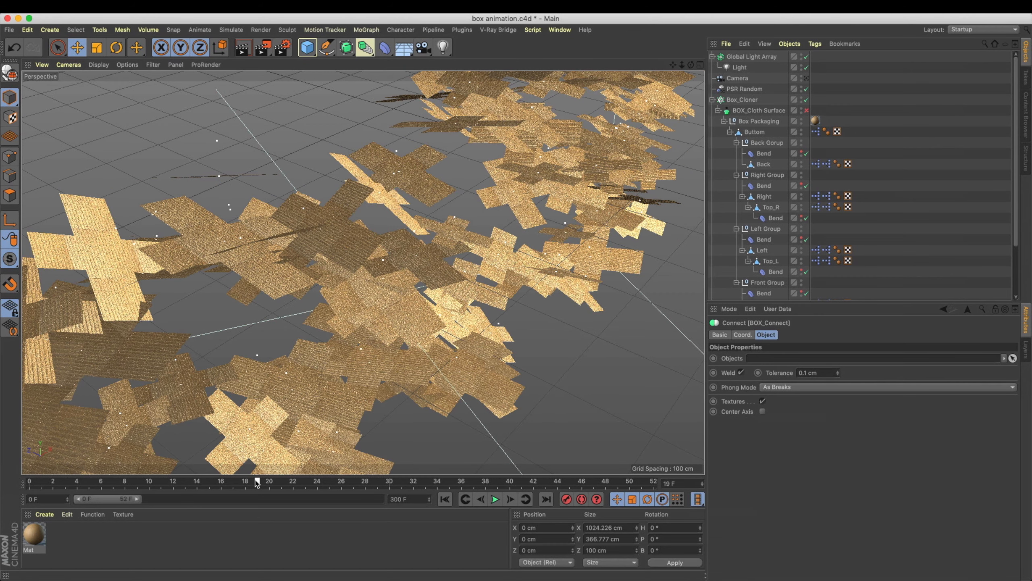
click(233, 483)
drag(261, 483, 365, 480)
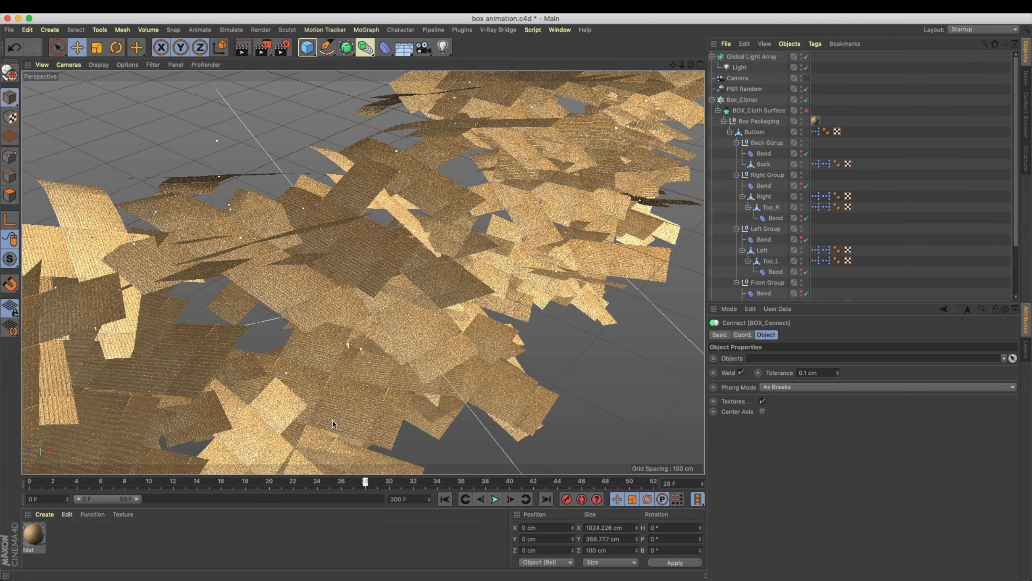
alt+drag(391, 287, 356, 259)
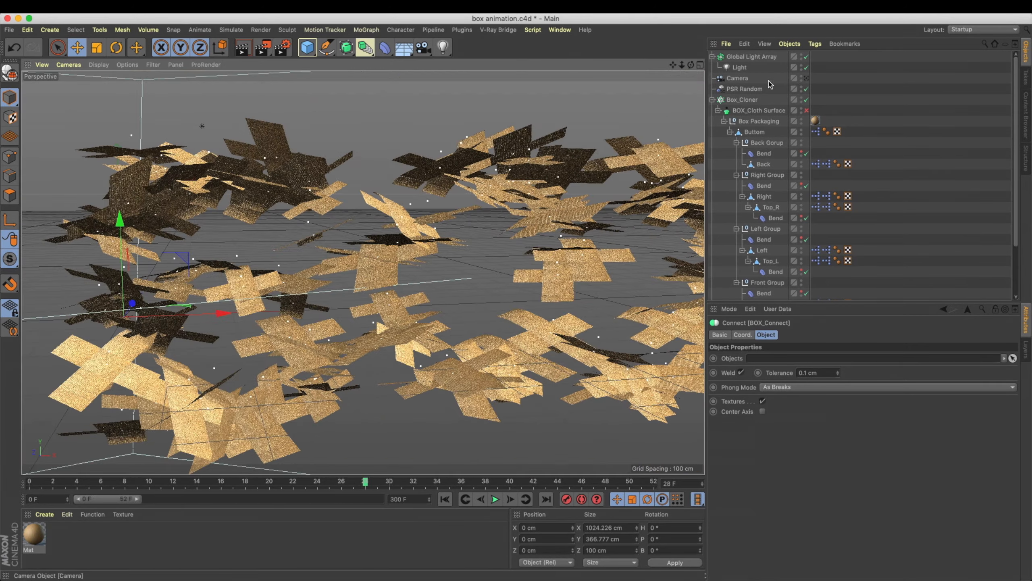
Add a Rigid Body simulation tag to Box_Cloner and show its Dynamics settings.
click(743, 100)
right_click(745, 105)
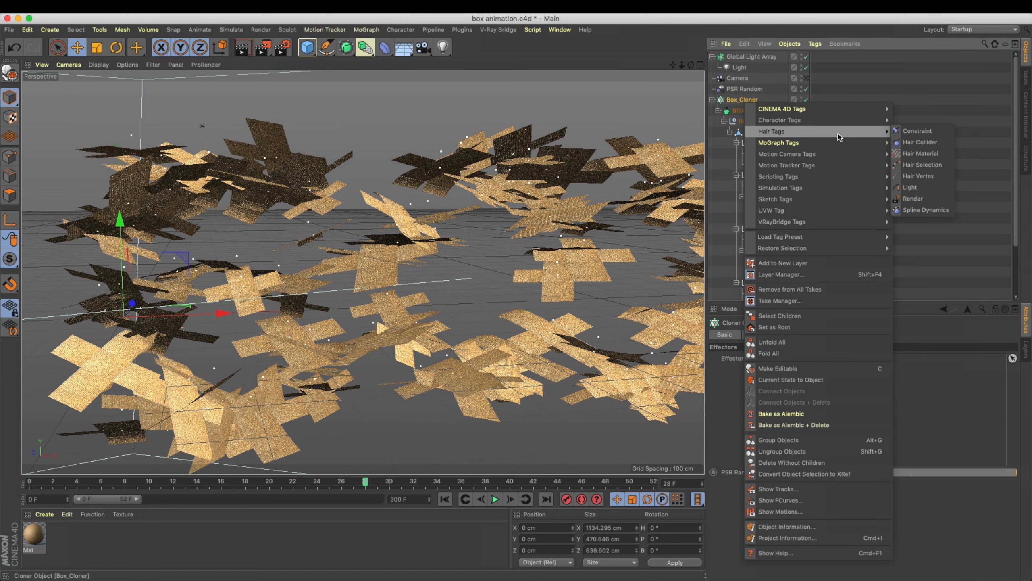
mouse_move(841, 188)
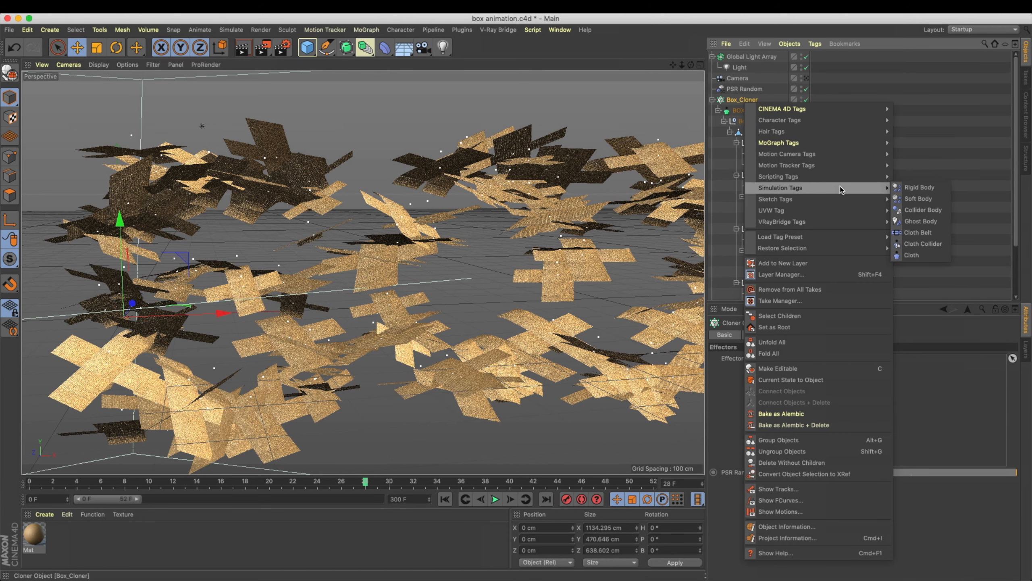
click(921, 188)
click(757, 334)
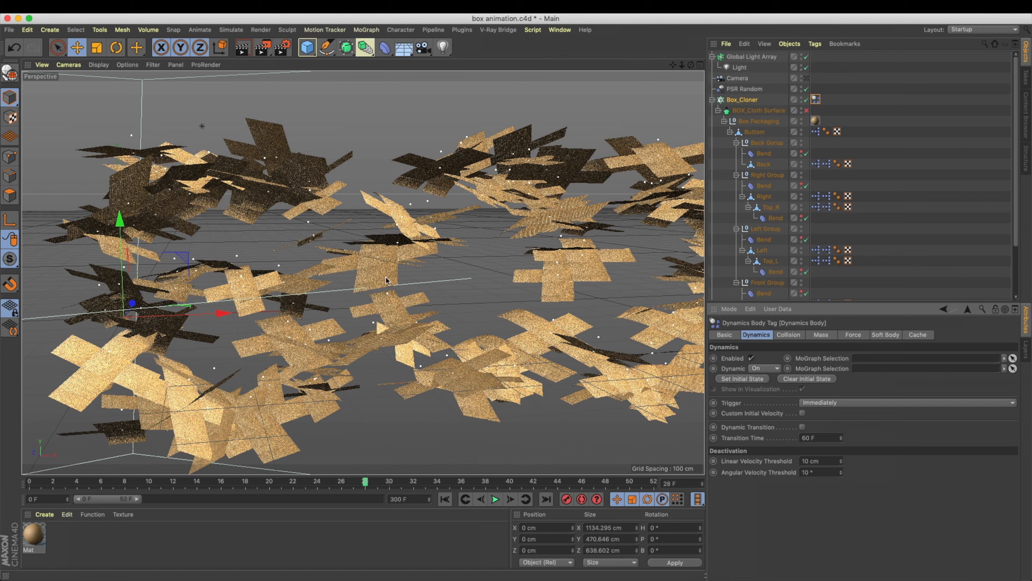
In the rigid body's collision settings, set Individual Elements to All and Shape to Automatic (MoDynamics).
click(788, 335)
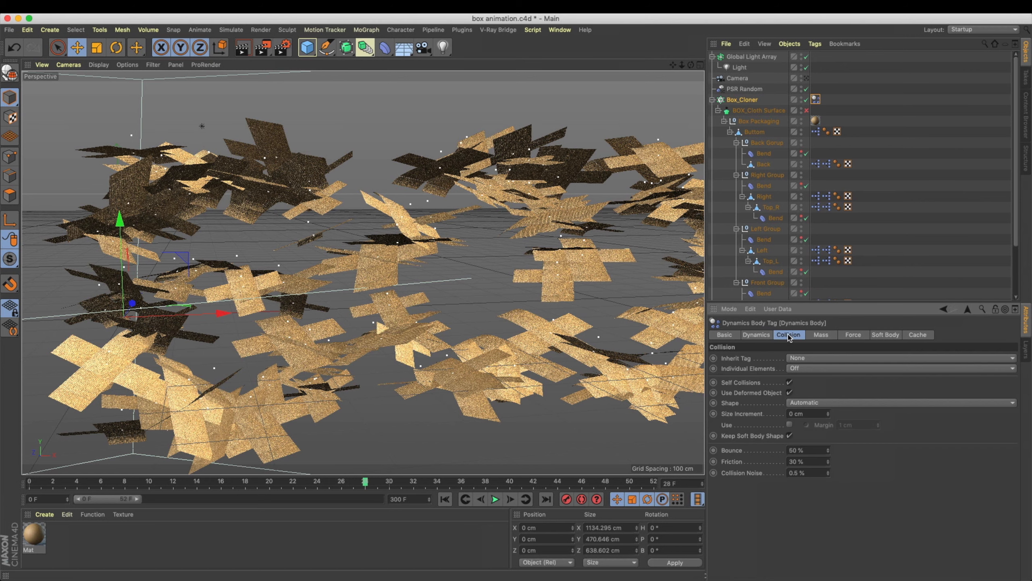
click(822, 368)
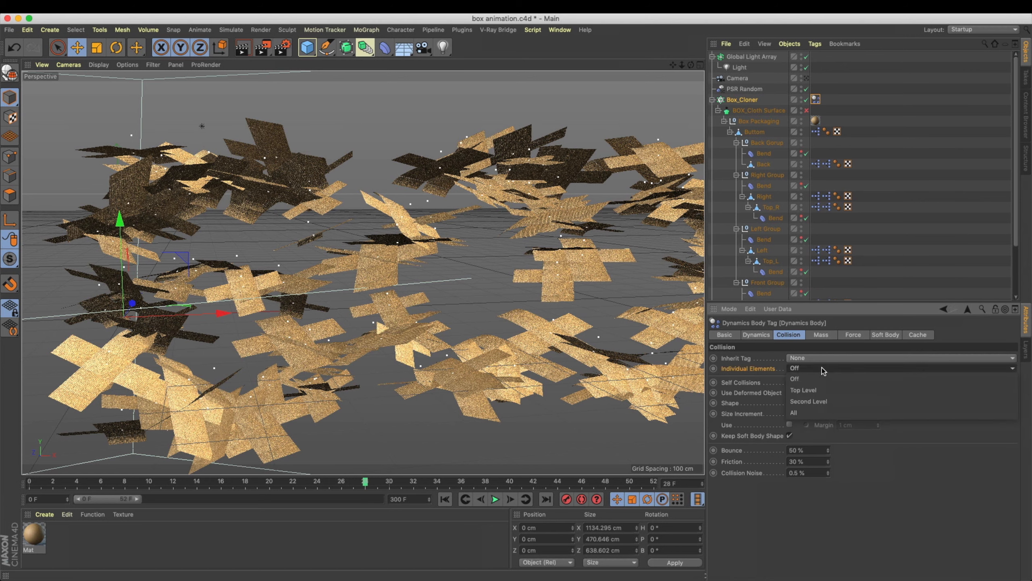
click(393, 272)
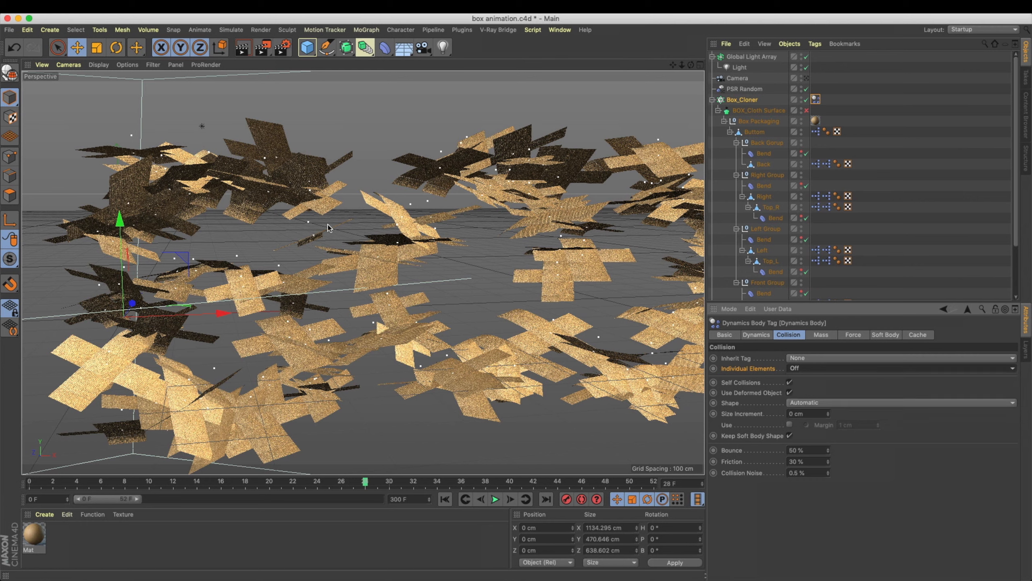
click(821, 369)
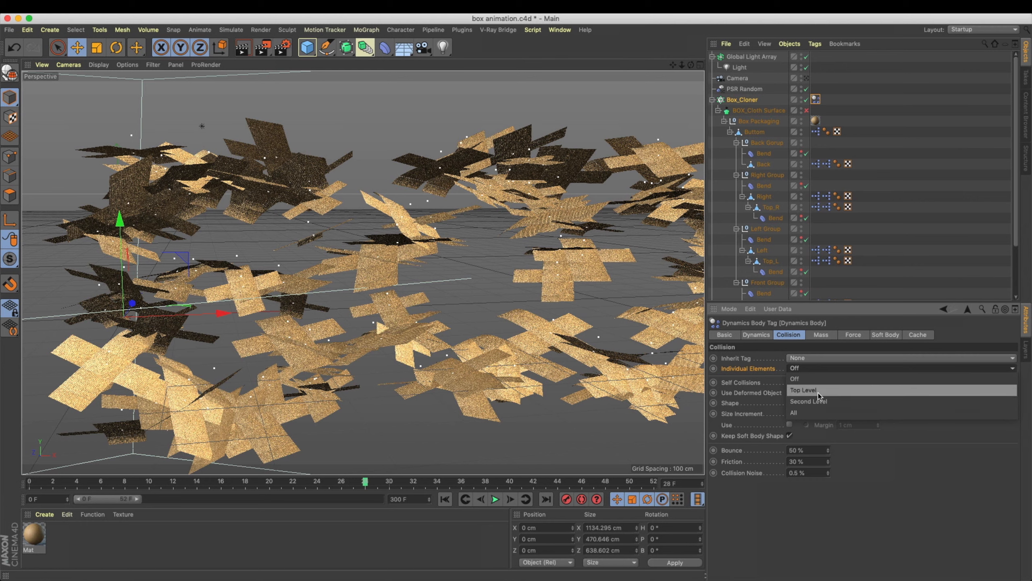
click(820, 417)
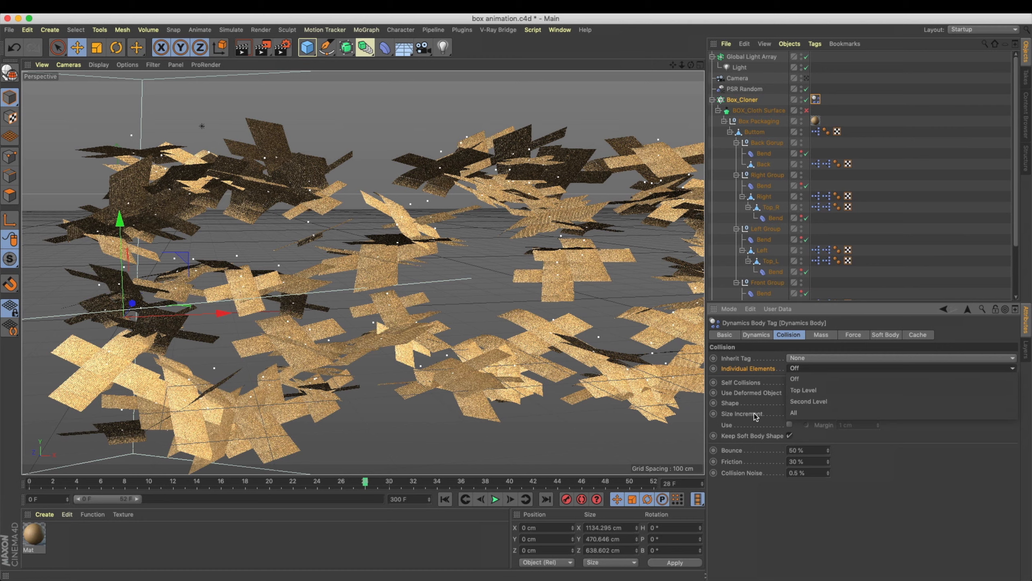
click(826, 407)
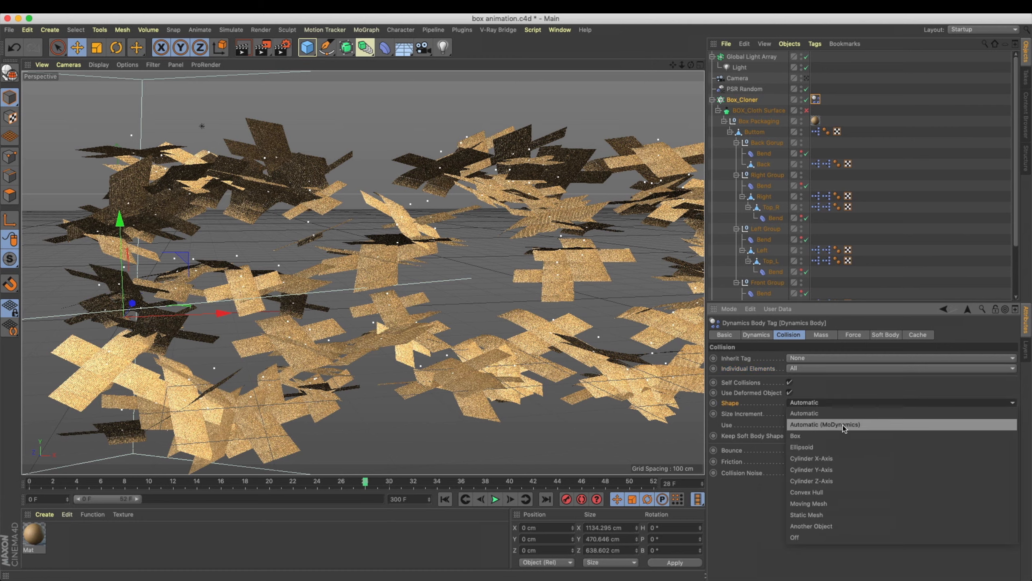
click(874, 425)
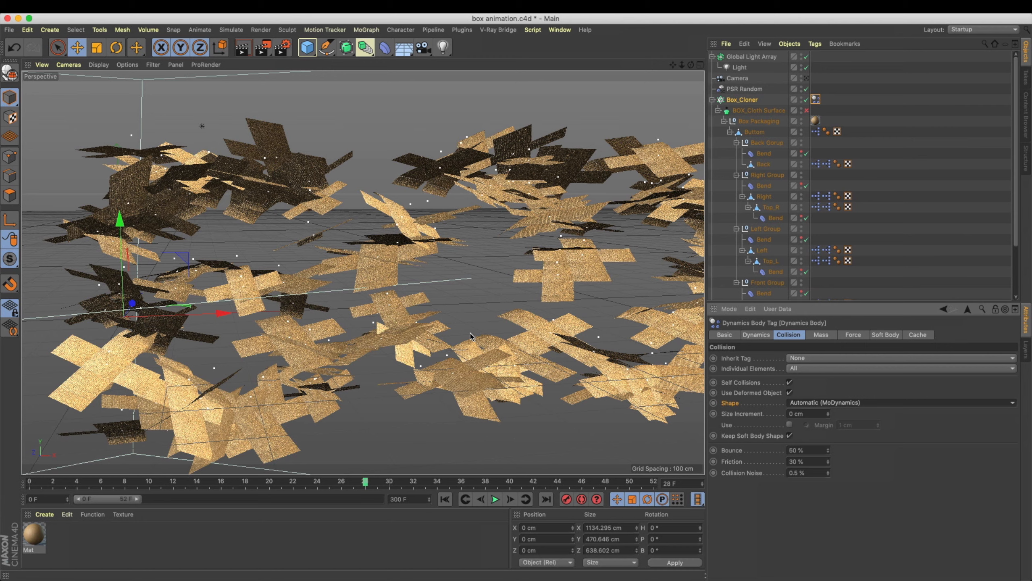
Save the project, generate a software OpenGL MP4 preview of frames 0 to 200, and scrub through it.
key(super+s)
click(264, 48)
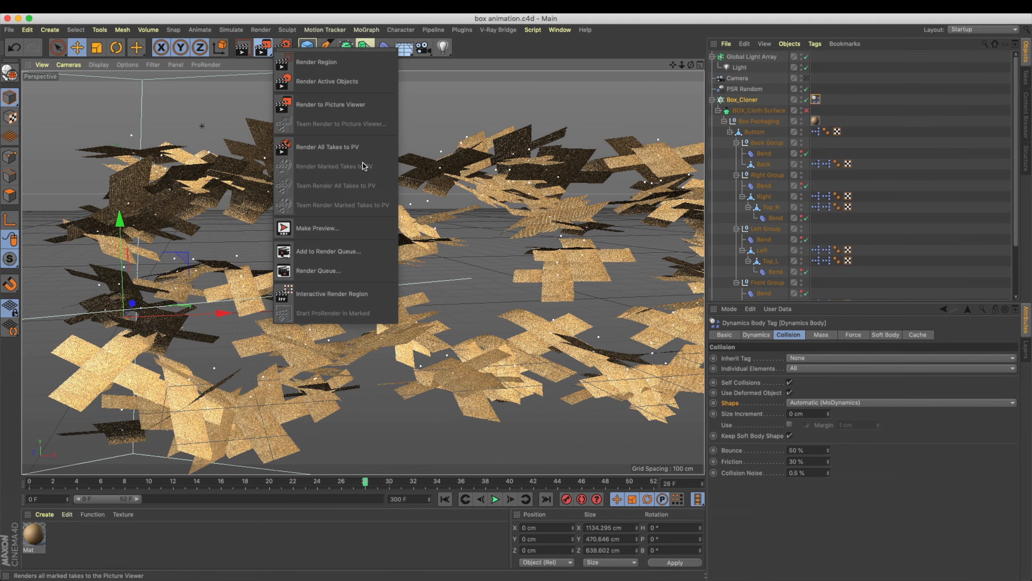
click(345, 228)
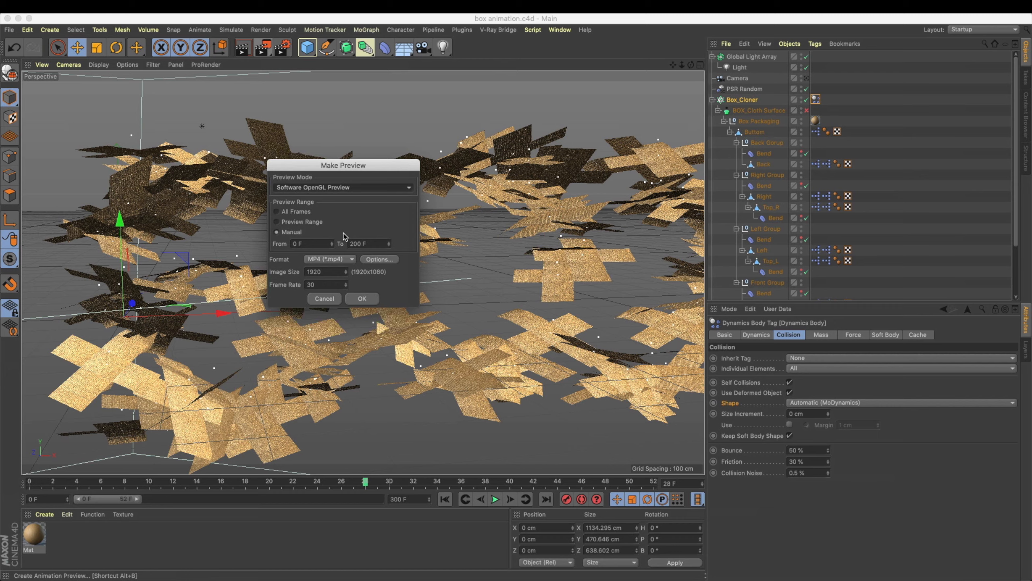
click(362, 299)
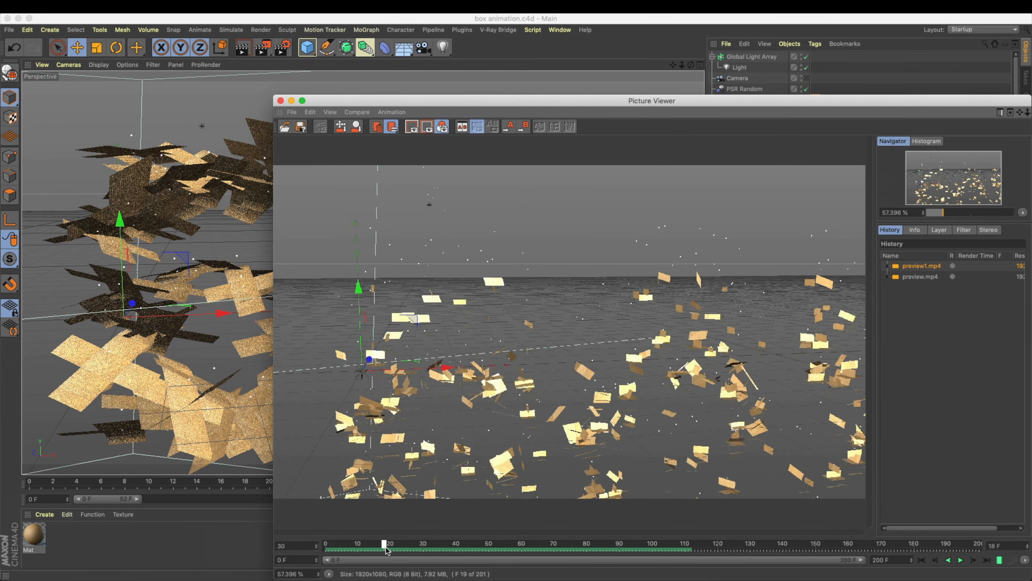
click(344, 551)
drag(344, 551, 493, 550)
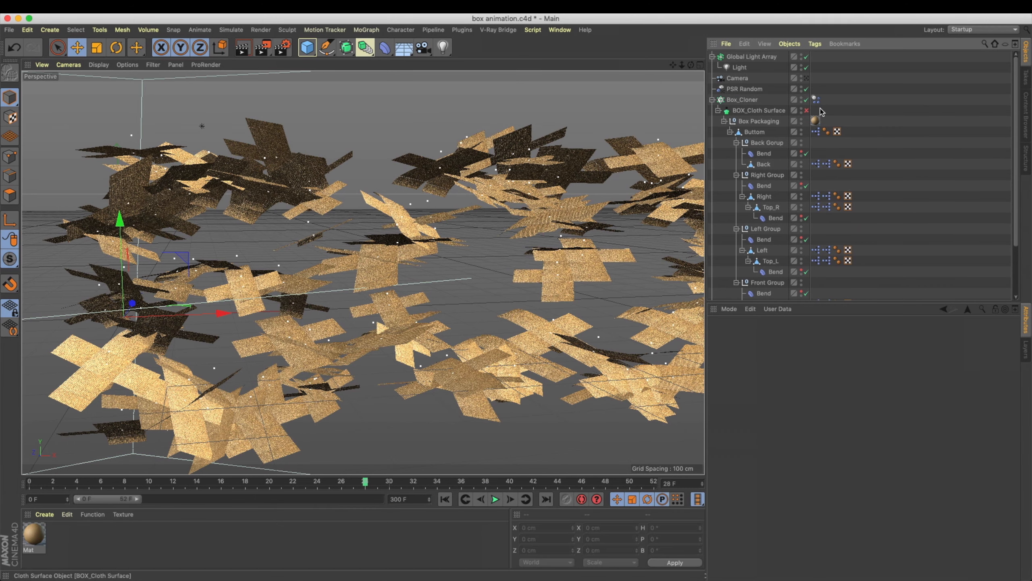
Change Individual Elements to Top Level on the Box_Cloner rigid body tag and save the project.
click(816, 99)
click(830, 369)
click(838, 391)
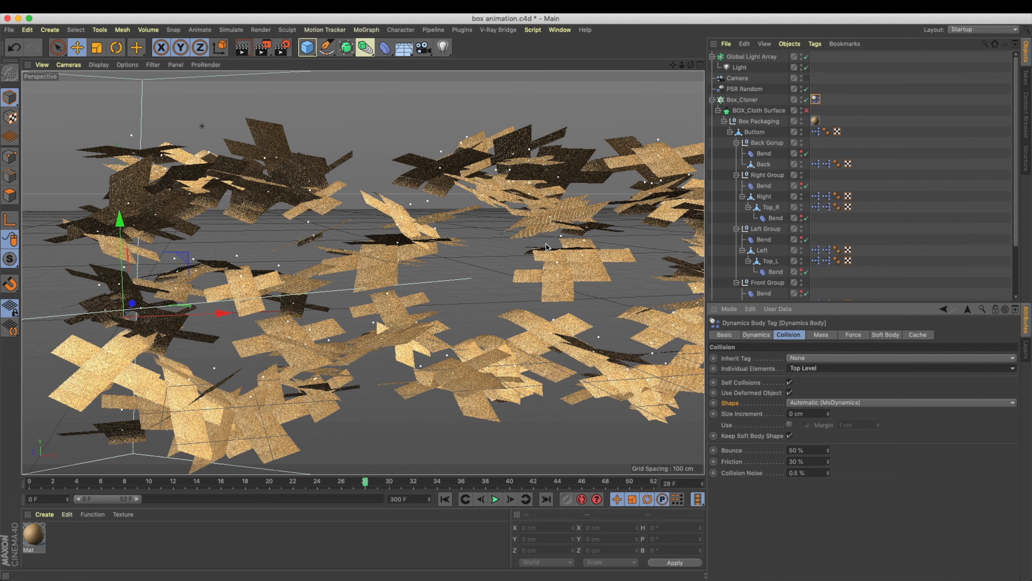
key(super+s)
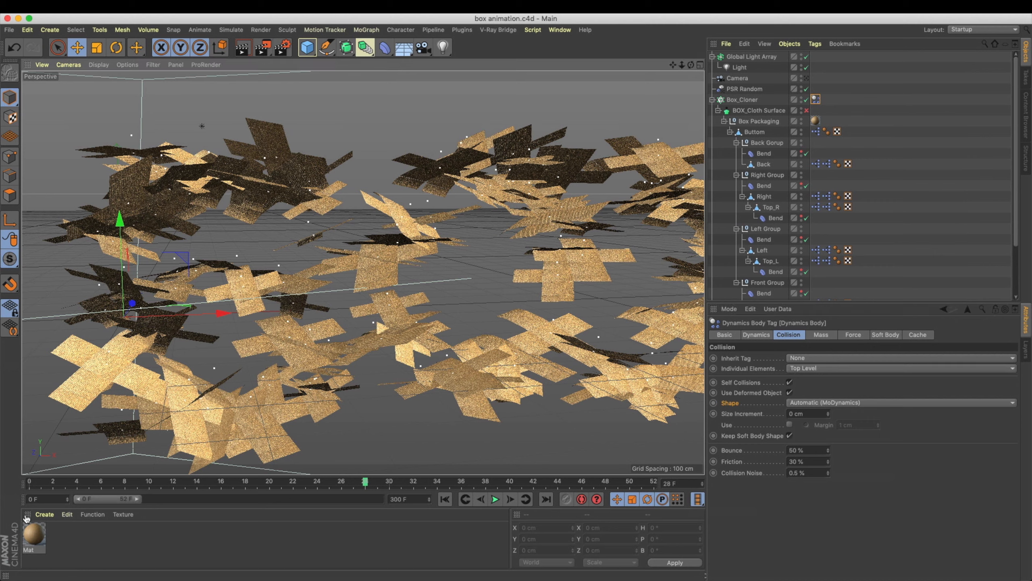
Return to the first frame and set the Box_Cloner clone count to 50.
click(69, 485)
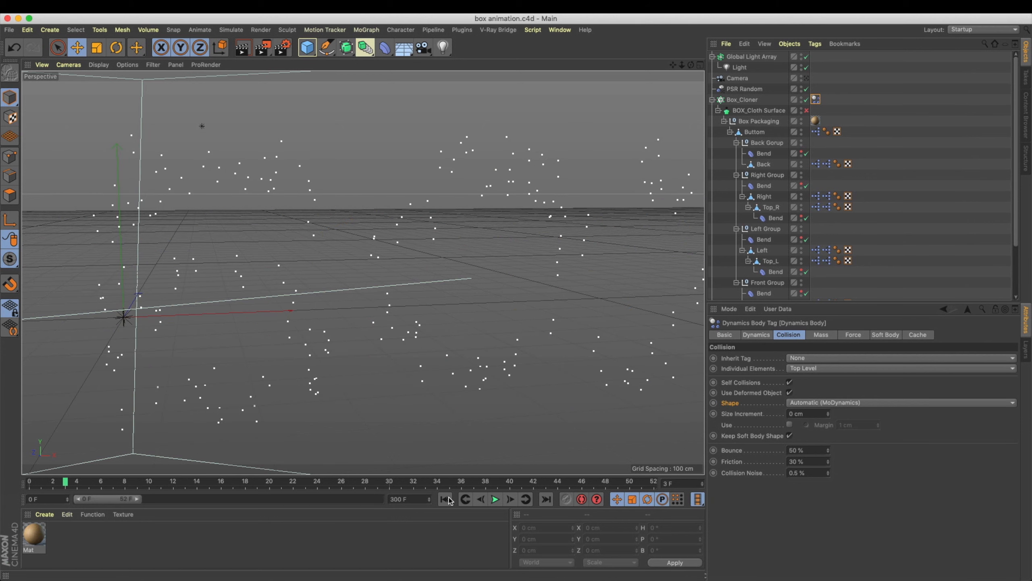
click(441, 501)
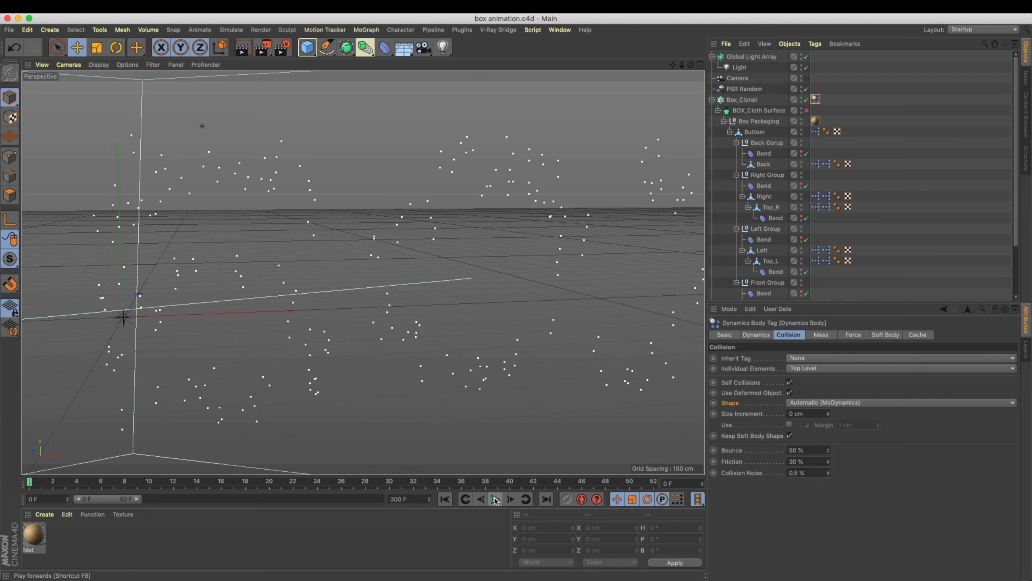
click(742, 100)
click(828, 335)
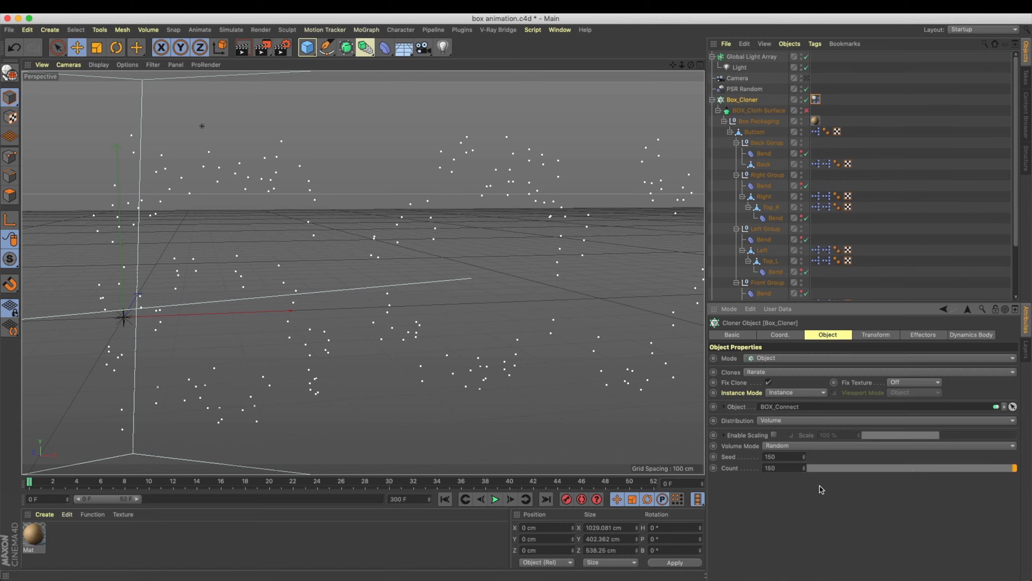
drag(787, 467, 650, 473)
key(Return)
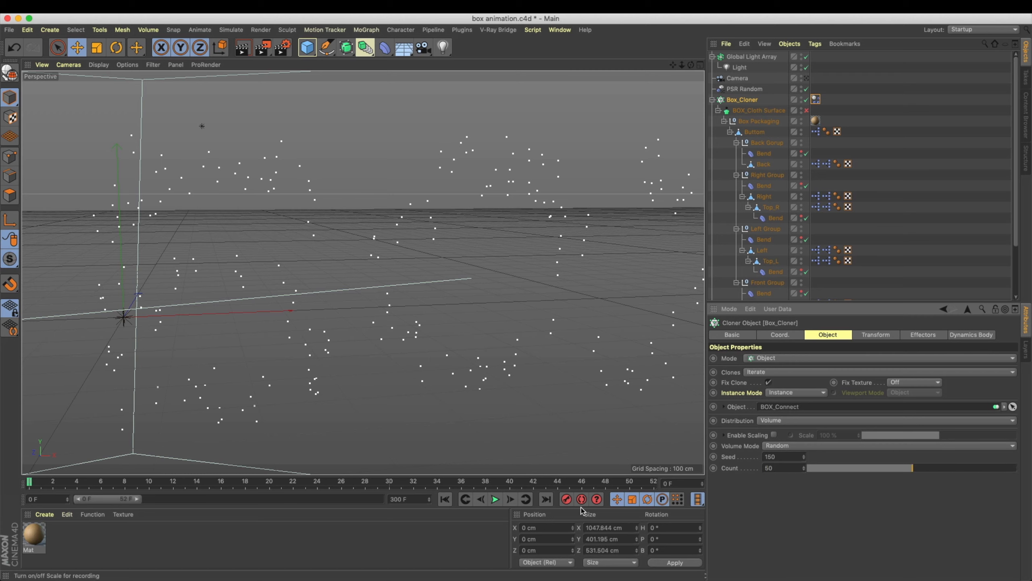
Play the animation with the reduced clone count and review the rigid body's Individual Elements option and the cloner's object properties.
click(495, 499)
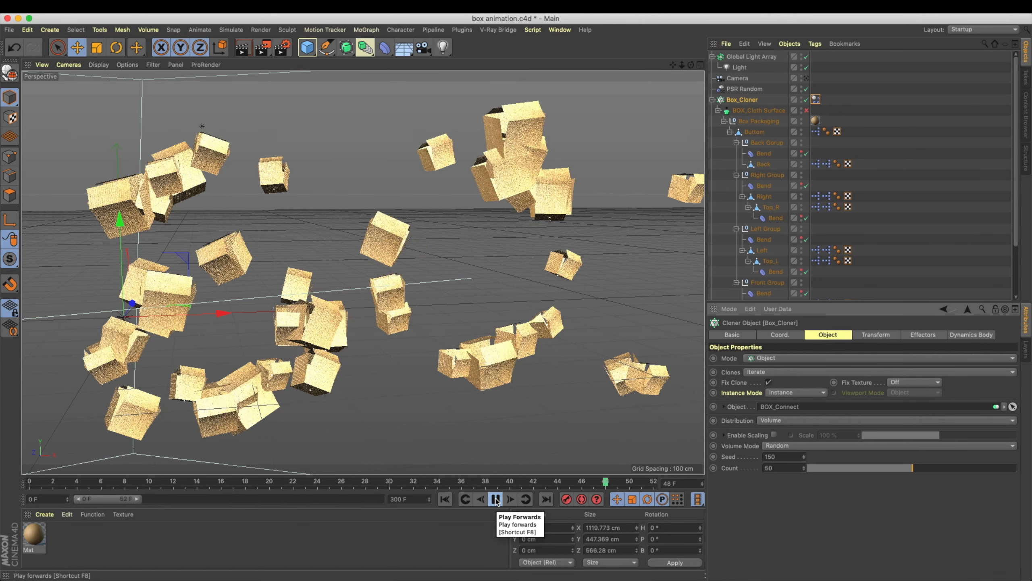
click(496, 500)
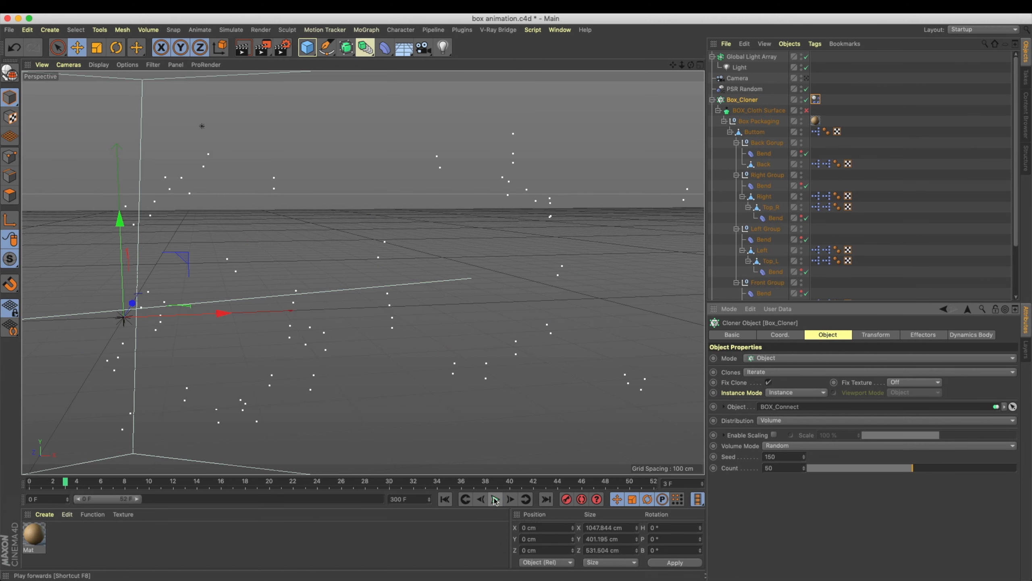
click(816, 100)
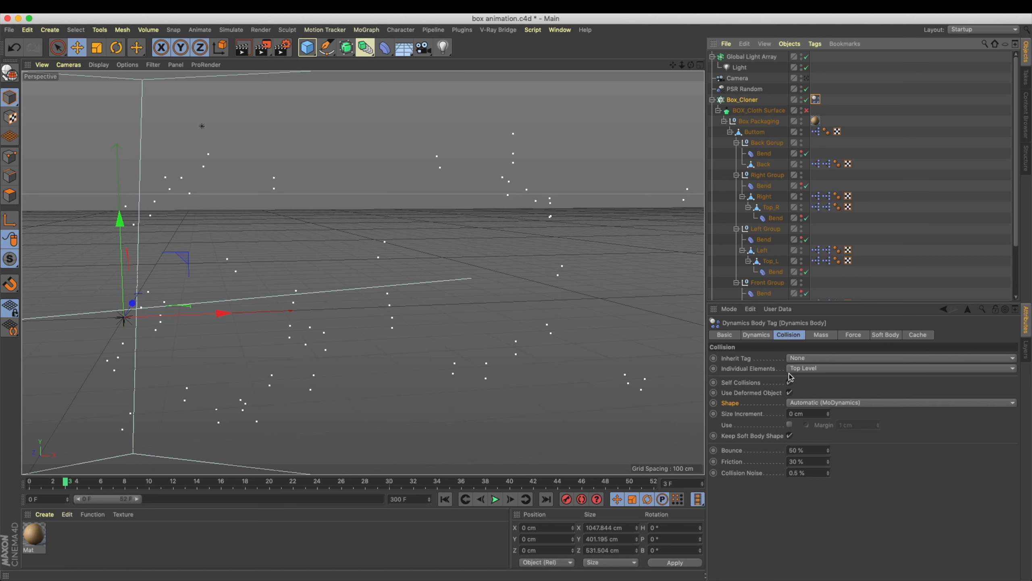
click(822, 368)
click(744, 370)
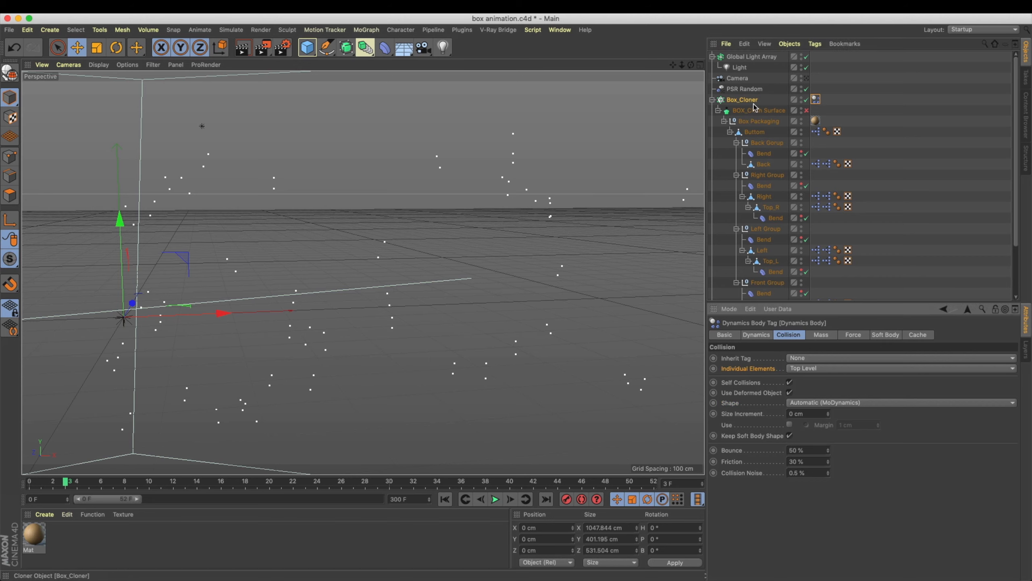
click(759, 110)
click(742, 100)
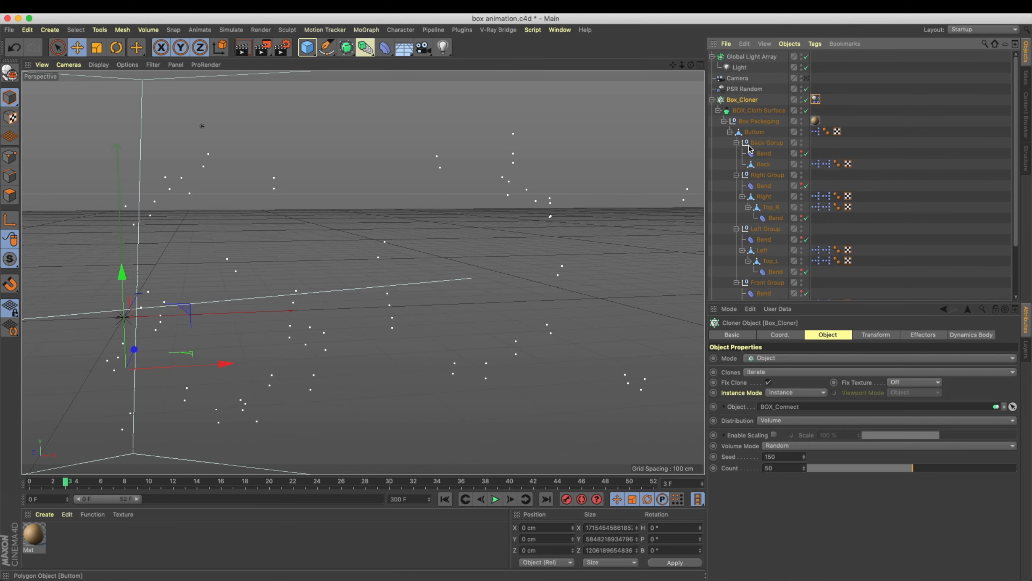
Enable the BOX_Cloth Surface inside Box_Cloner and replay the animation from the first frame.
click(496, 499)
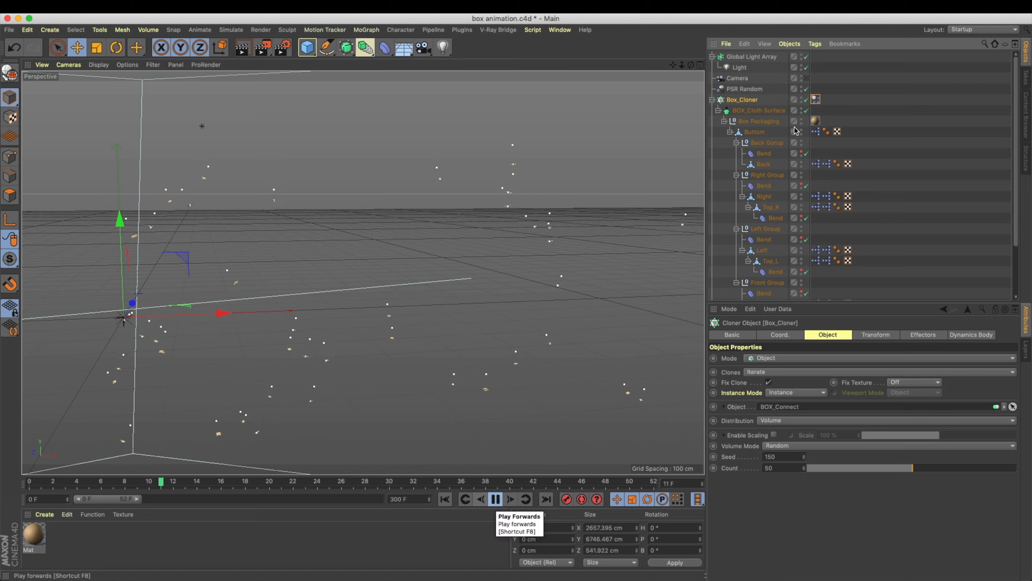
key(F8)
click(806, 110)
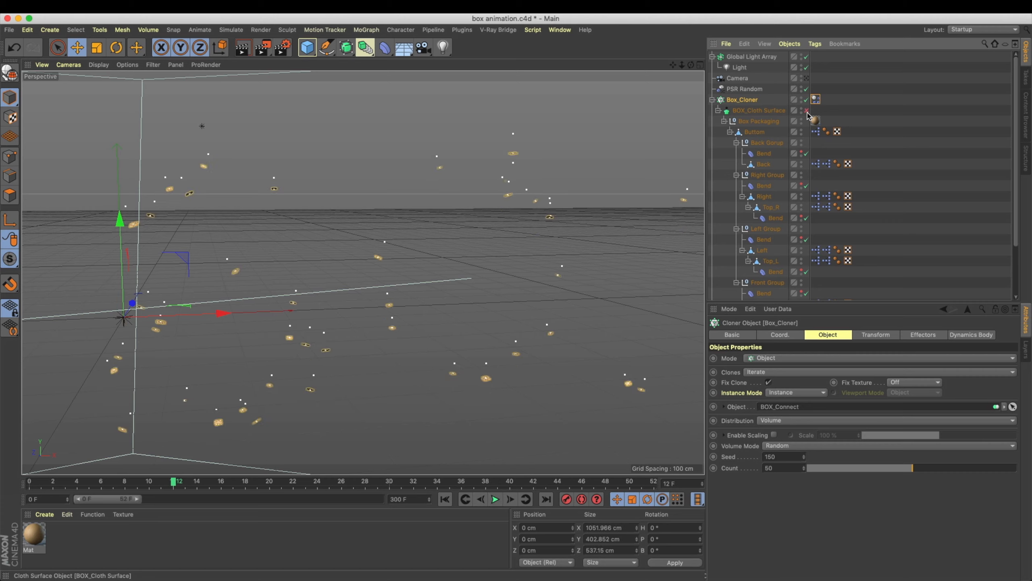
click(808, 110)
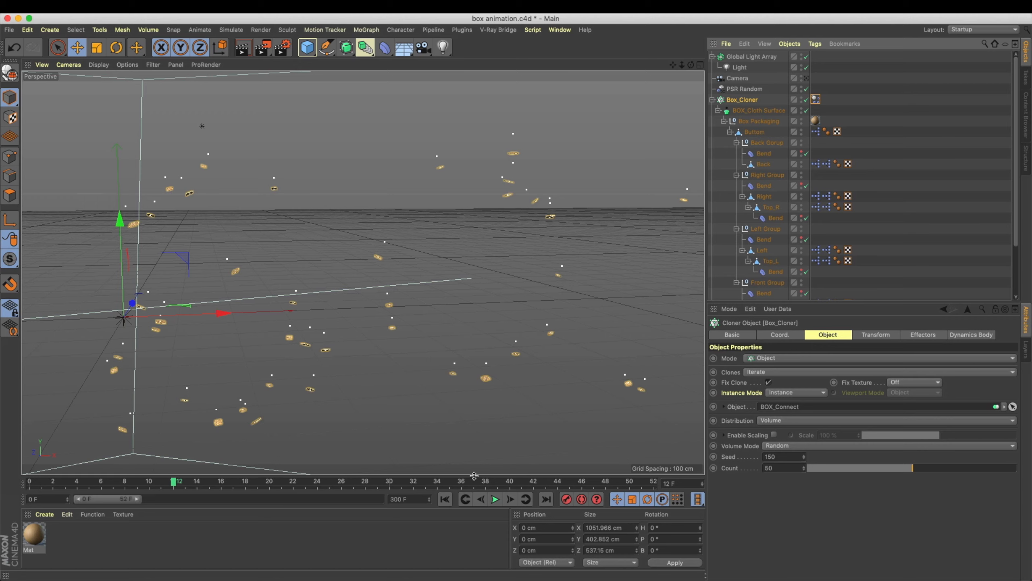
click(445, 499)
click(496, 499)
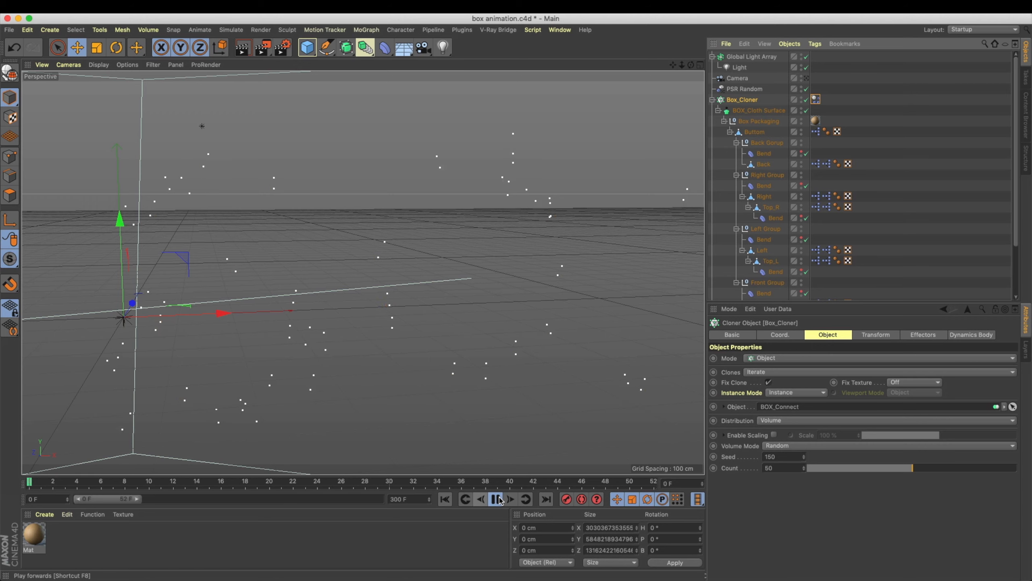
key(F8)
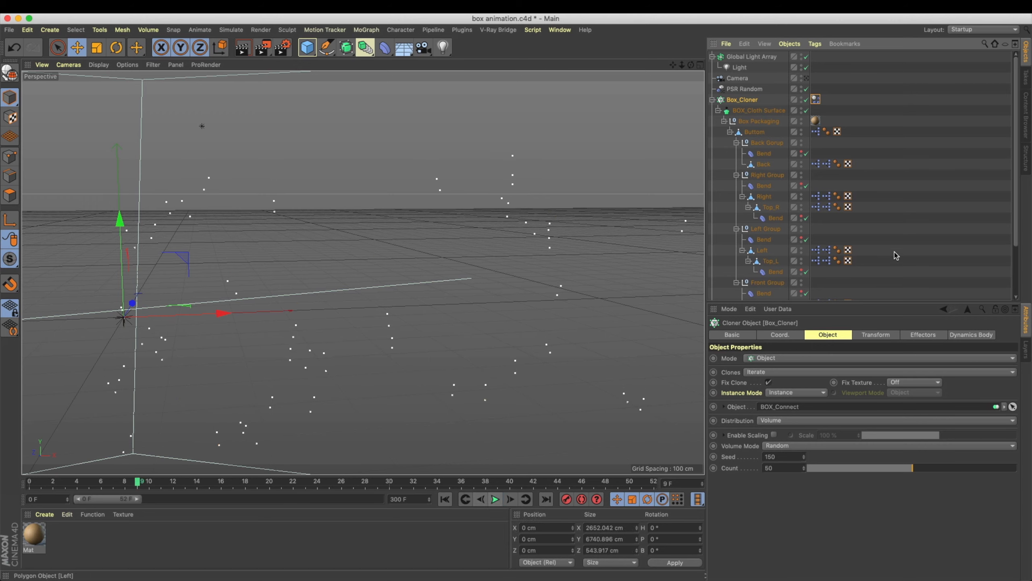
Show the Force settings of the Box_Cloner rigid body tag and play the animation to examine the boxes' motion.
click(816, 100)
click(853, 335)
click(789, 359)
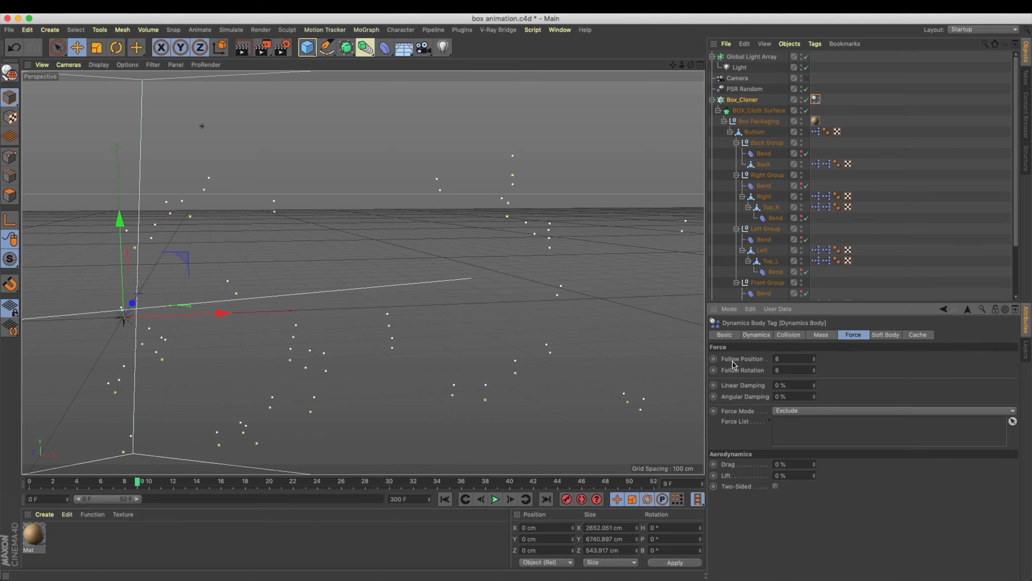
click(496, 500)
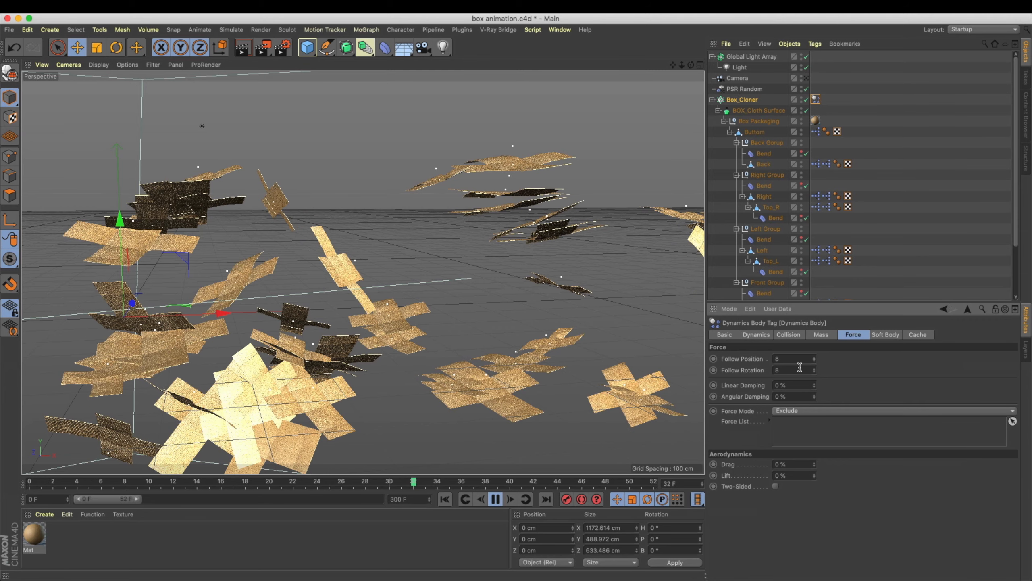
In the rigid body tag's collision settings, set Bounce to 10% and Friction to 50%.
click(789, 335)
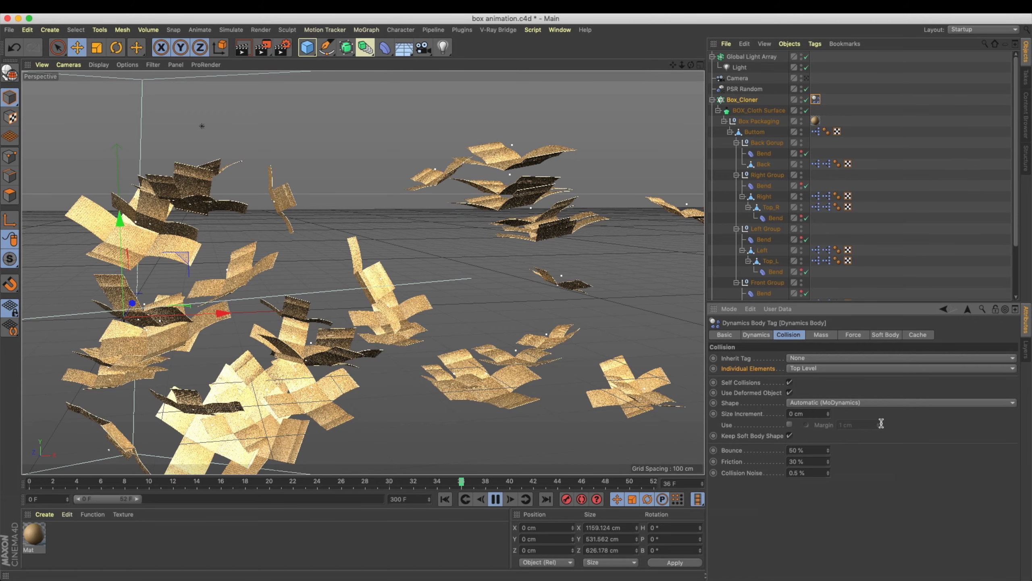
click(811, 449)
drag(806, 451, 780, 454)
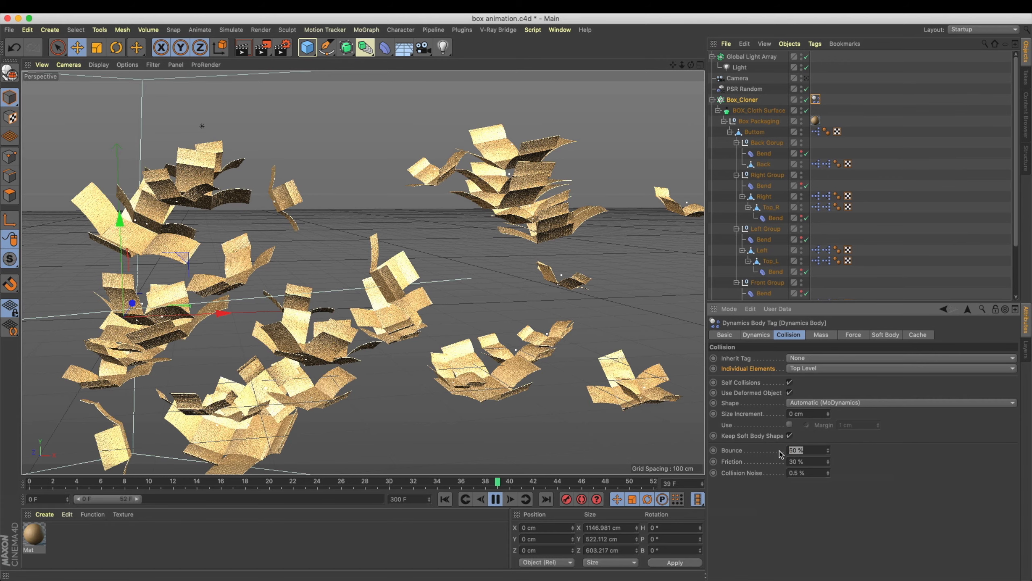
text(10)
key(Return)
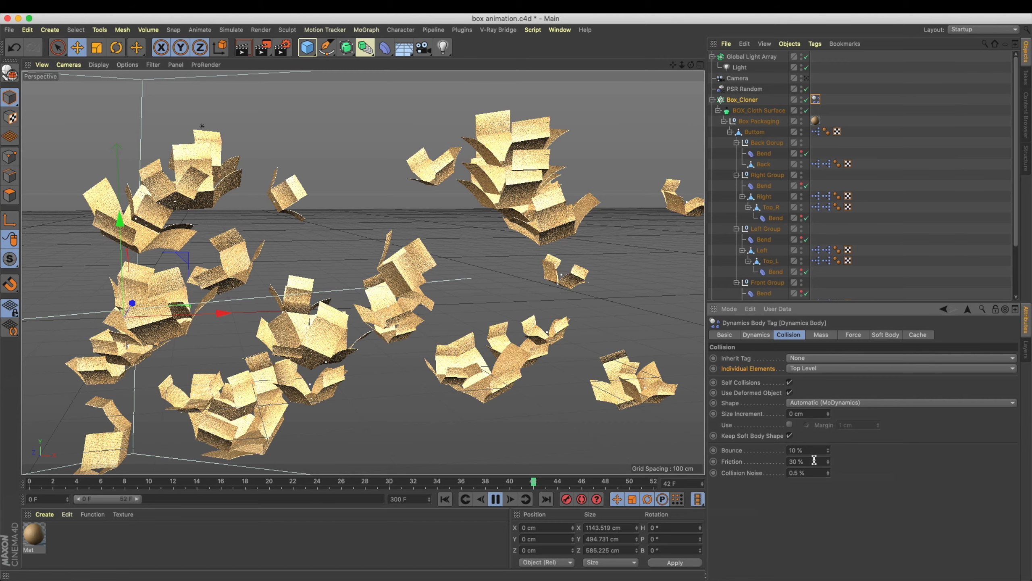
key(BackSpace)
key(BackSpace)
key(BackSpace)
key(BackSpace)
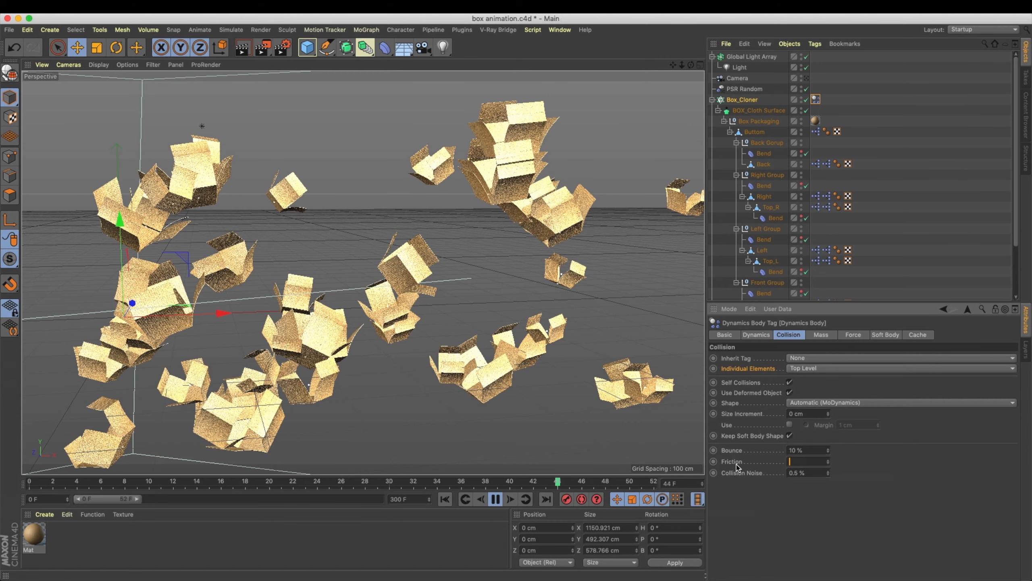
text(50)
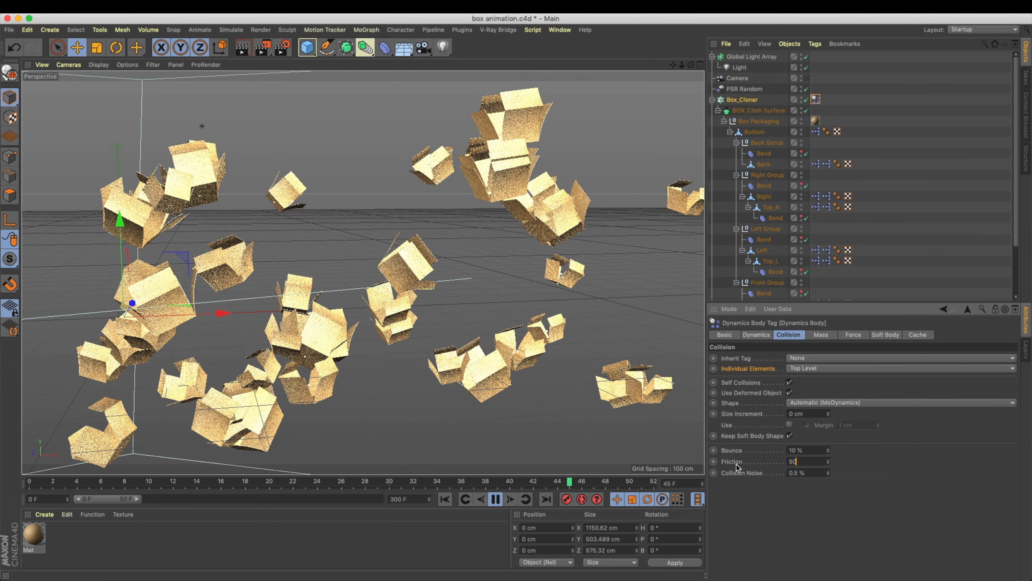
key(Return)
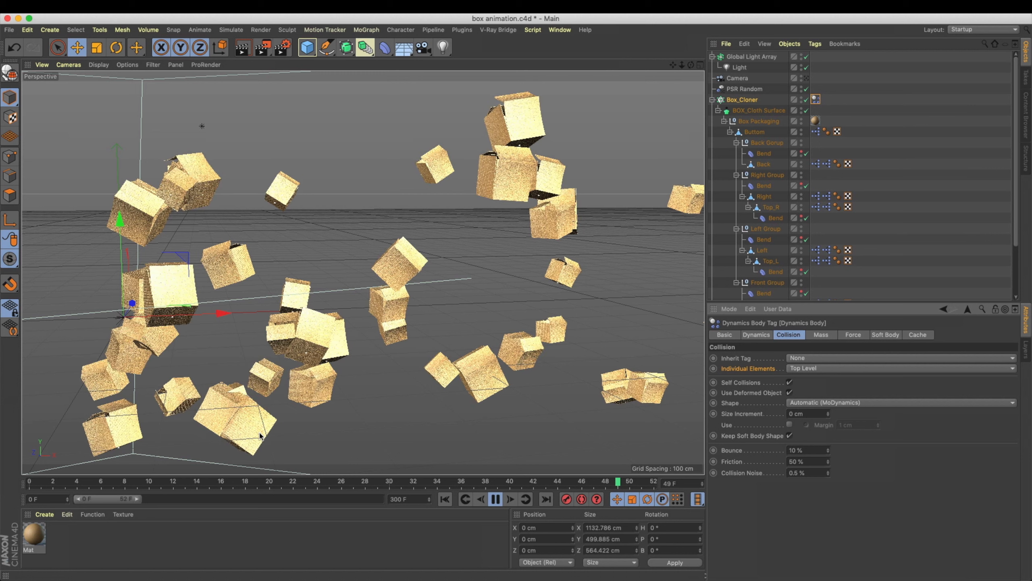
Stop playback, extend the timeline's preview range to frame 300, and show the rigid body tag's Dynamics settings.
click(496, 500)
drag(140, 498, 382, 499)
click(742, 99)
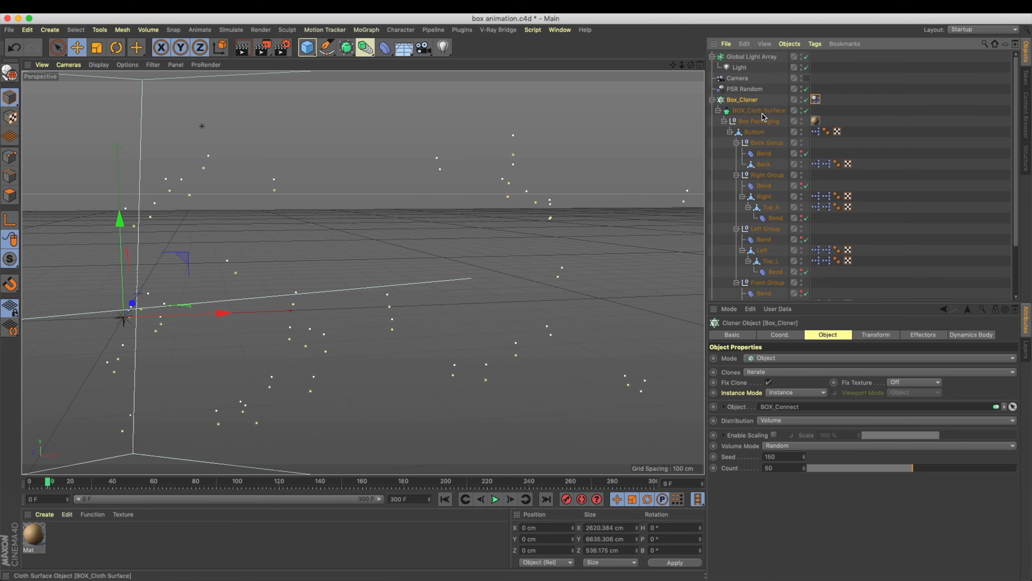
click(816, 99)
click(757, 334)
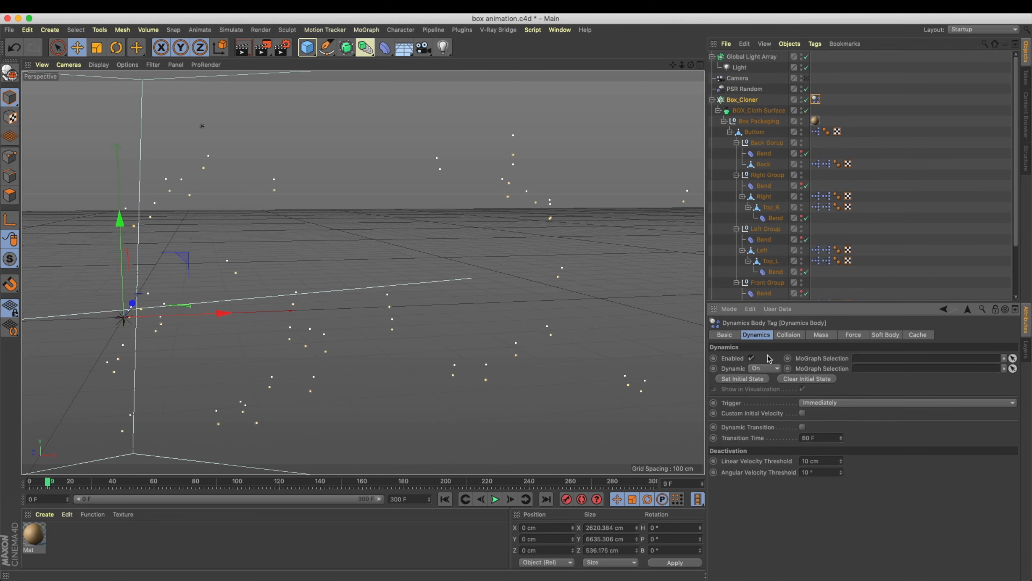
Disable Box_Cloner, collapse its hierarchy and duplicate it.
click(806, 100)
click(712, 100)
click(747, 110)
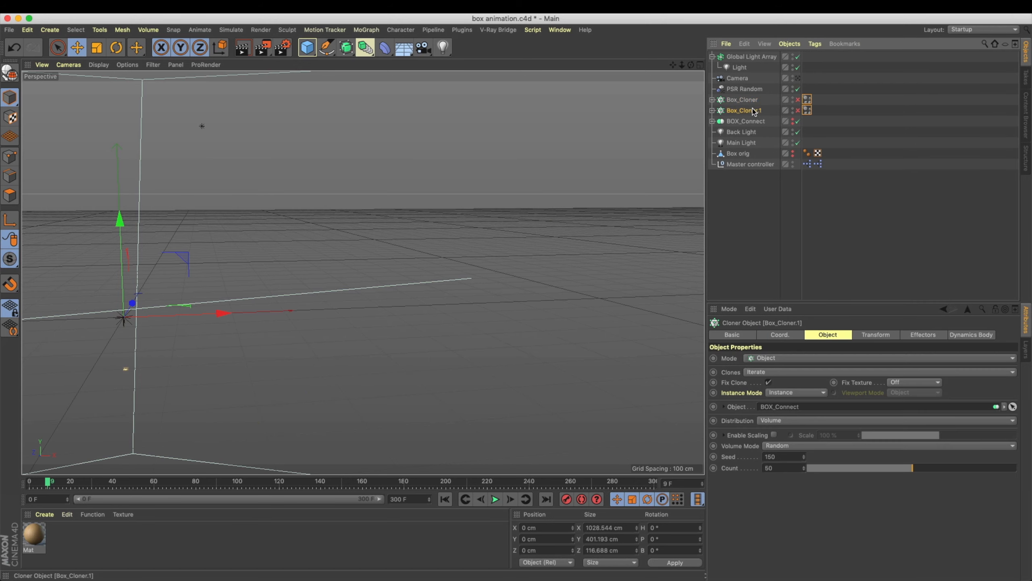
Rename the two cloners Box_Cloner_top level and Box_Cloner_instance, and expand the hierarchy of Box_Cloner_instance.
double_click(746, 99)
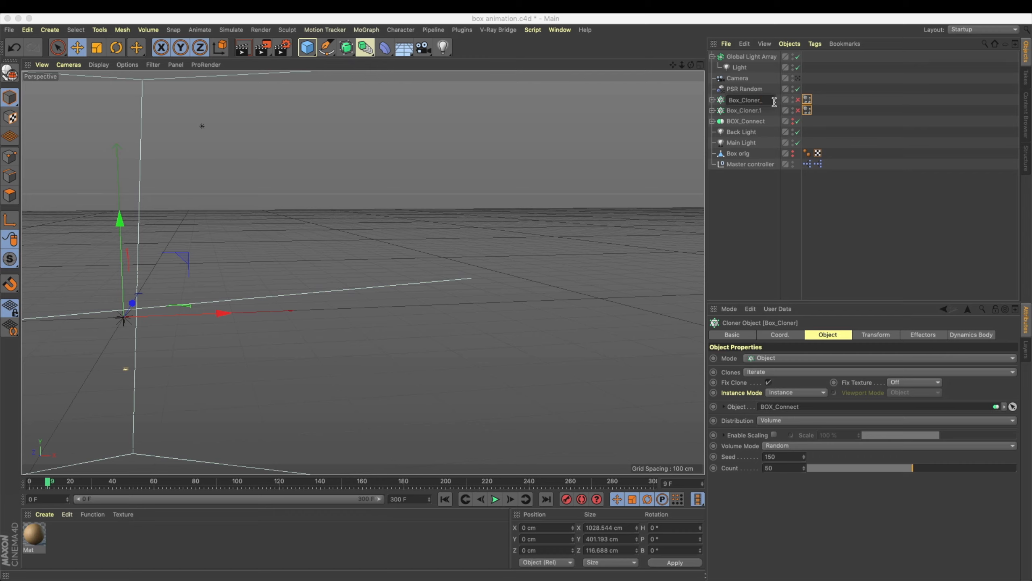
text(_top level)
key(Return)
double_click(763, 112)
click(764, 113)
text(_instance)
key(Return)
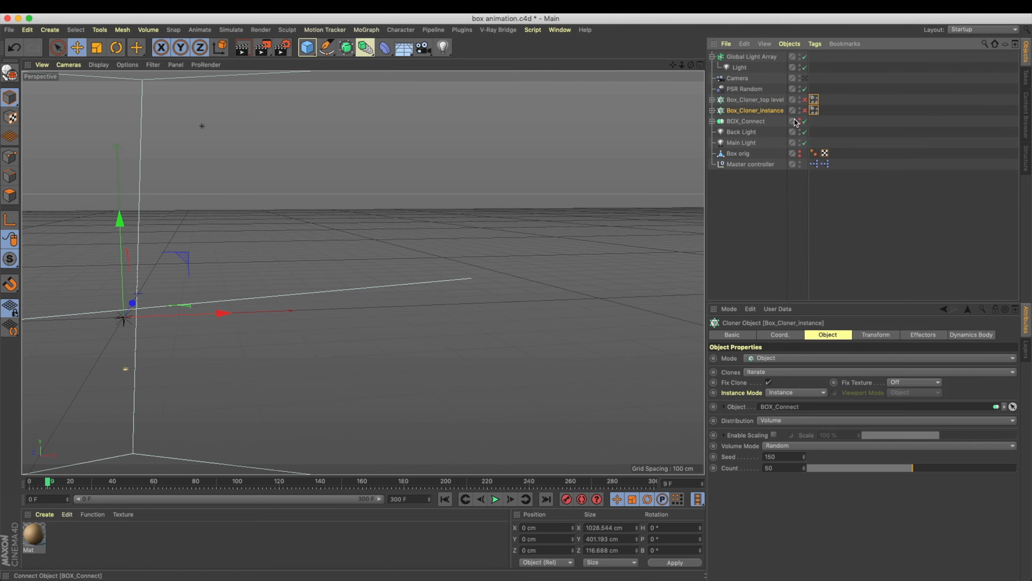
click(713, 111)
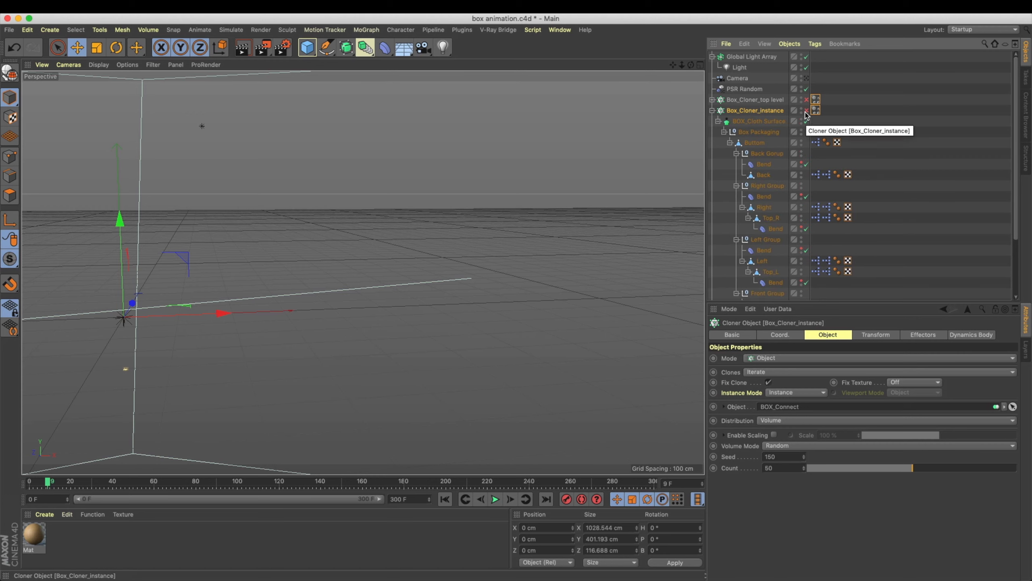
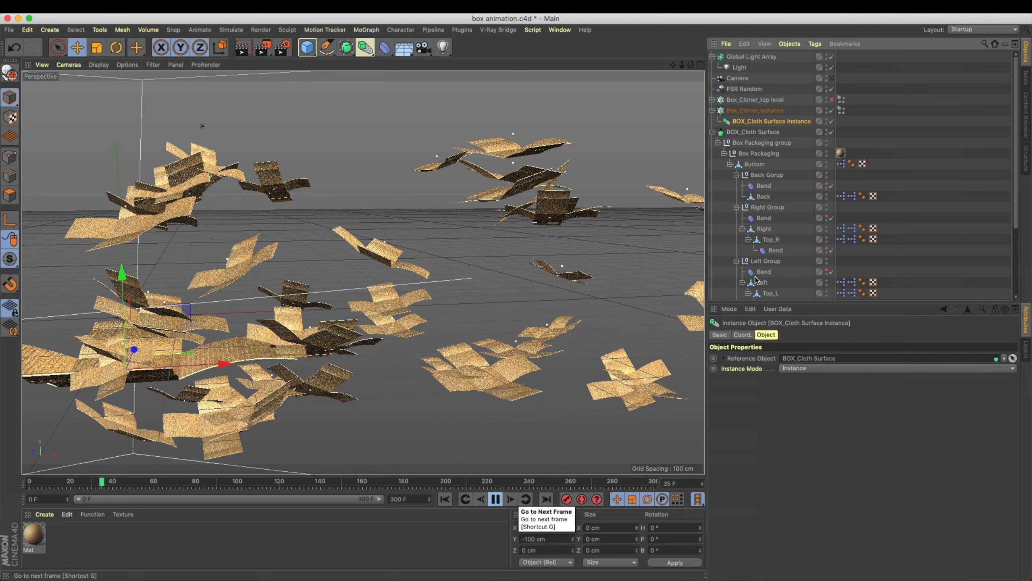
Review the collision and dynamics settings of the Box_Cloner_instance rigid body tag and replay the simulation from frame 0.
click(507, 500)
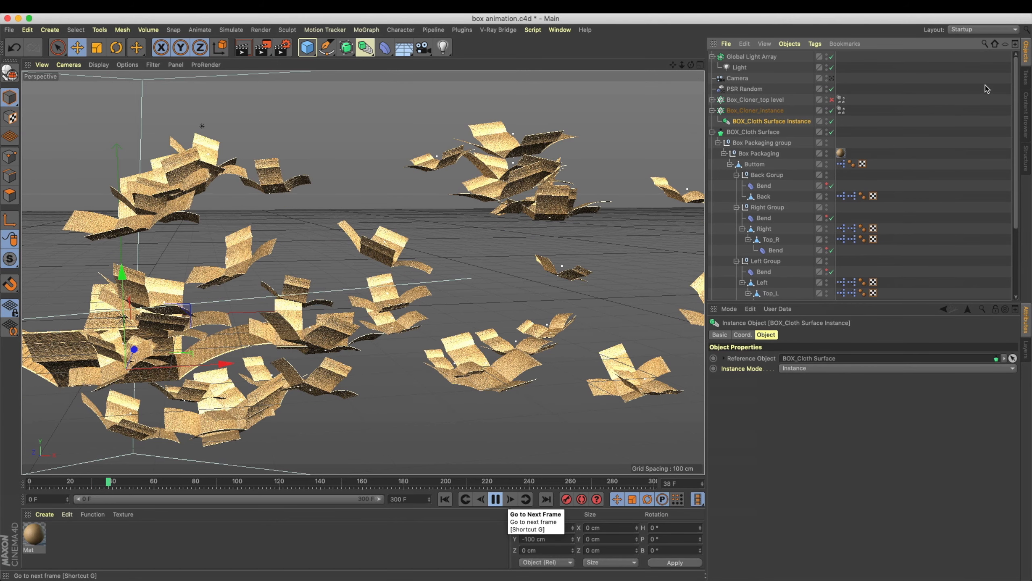
click(841, 110)
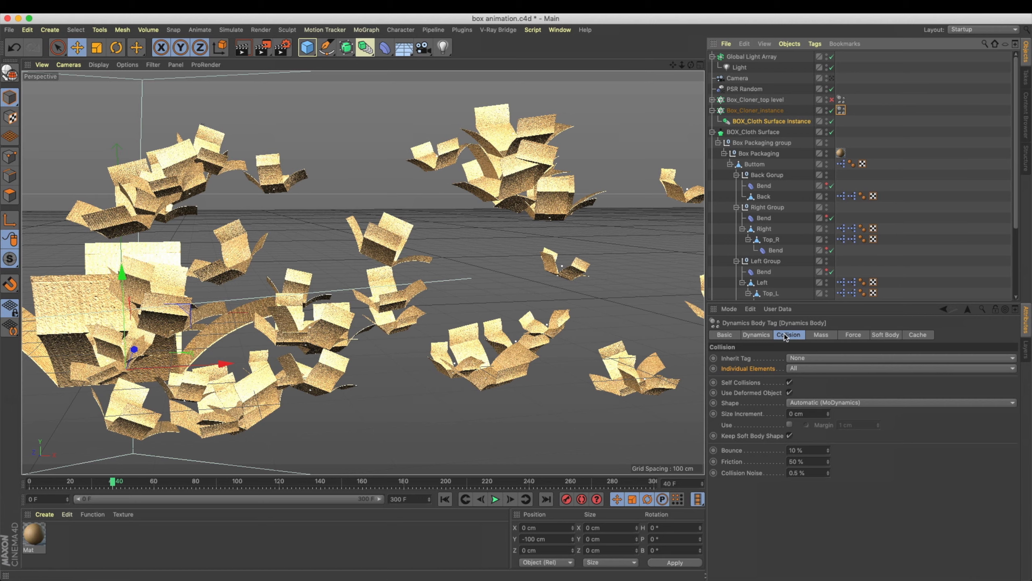
click(756, 334)
click(445, 499)
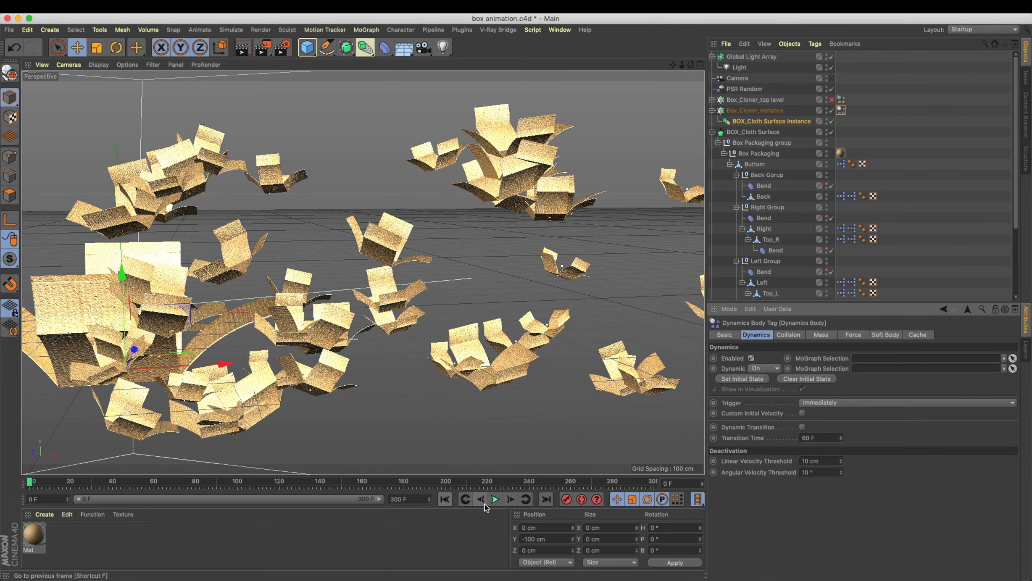
click(496, 499)
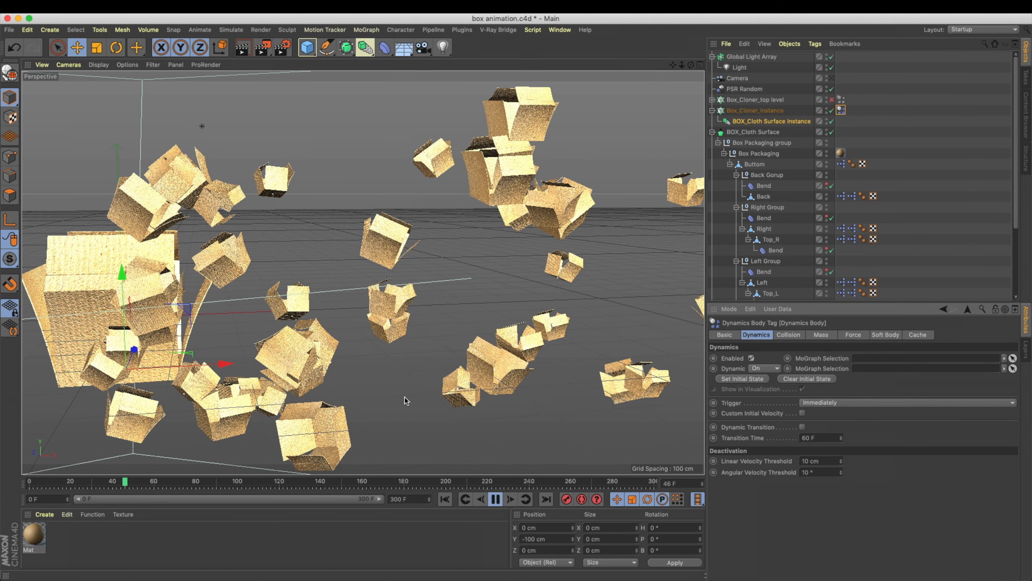
click(495, 499)
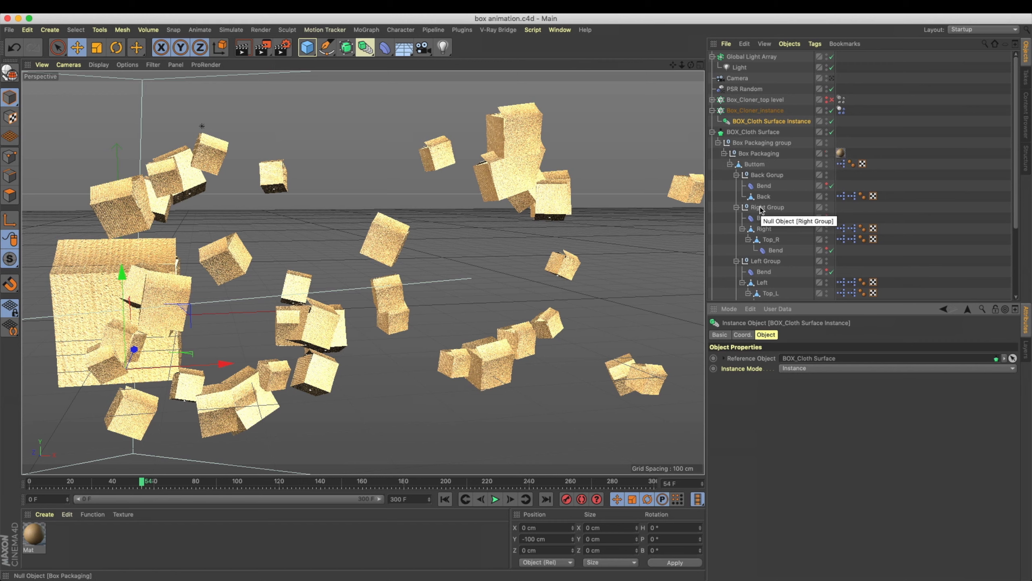
click(759, 143)
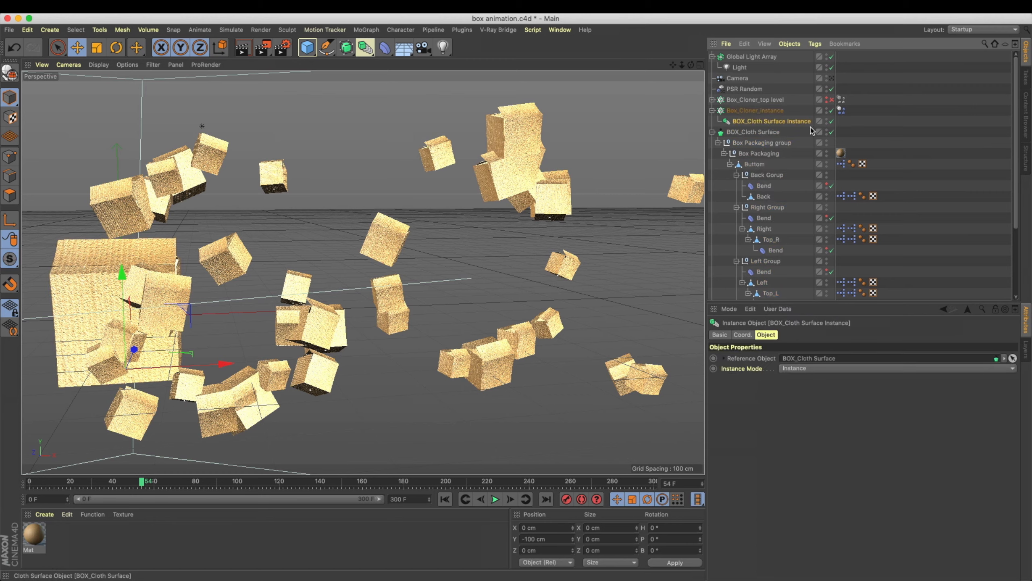
Collapse the Buttom hierarchy and set Box Packaging as the reference object of BOX_Cloth Surface Instance.
click(765, 157)
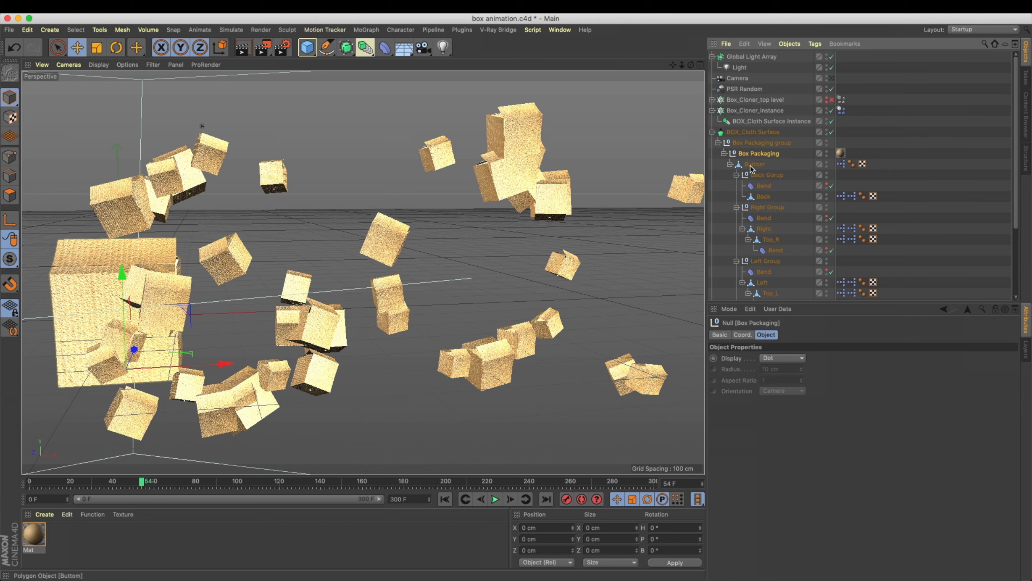
click(752, 166)
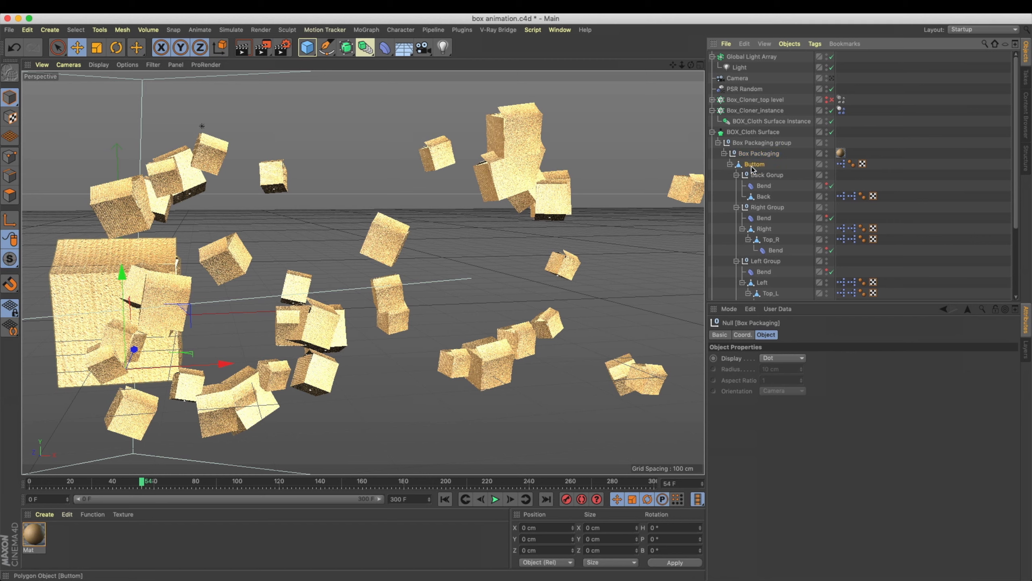
click(730, 164)
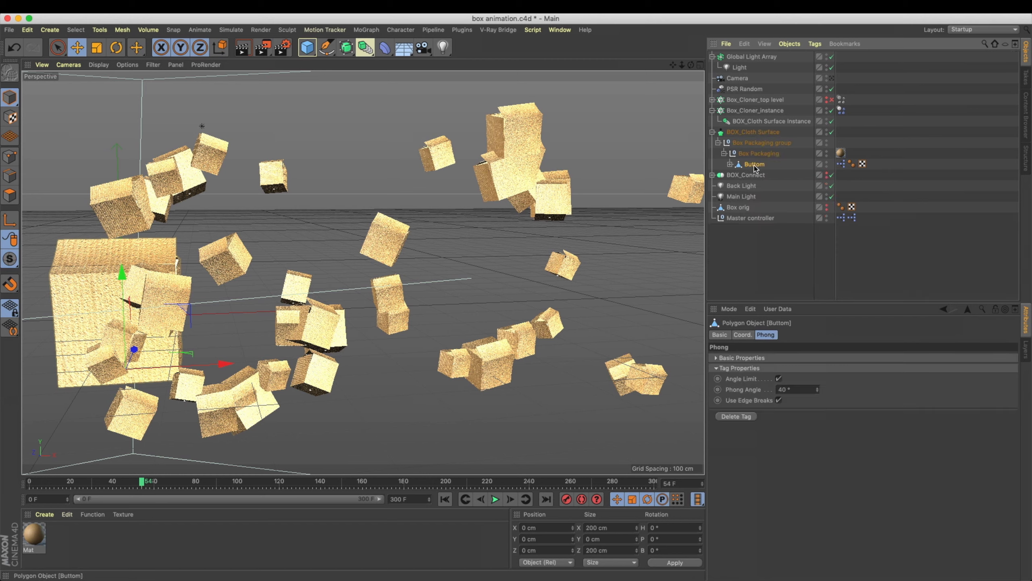
click(765, 123)
drag(763, 155, 809, 360)
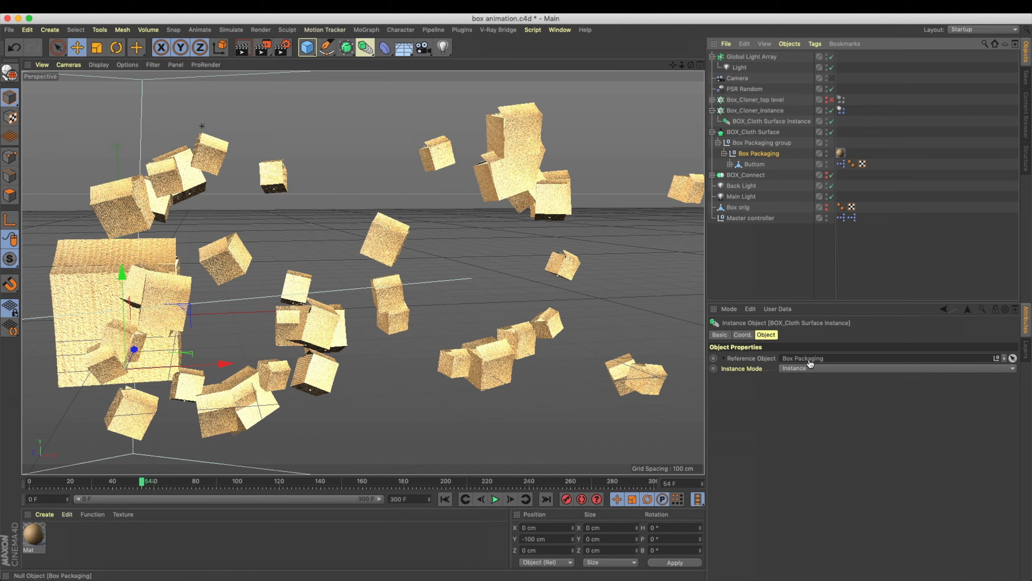
Hide the original Box Packaging group so that only the cloned boxes are displayed.
click(787, 147)
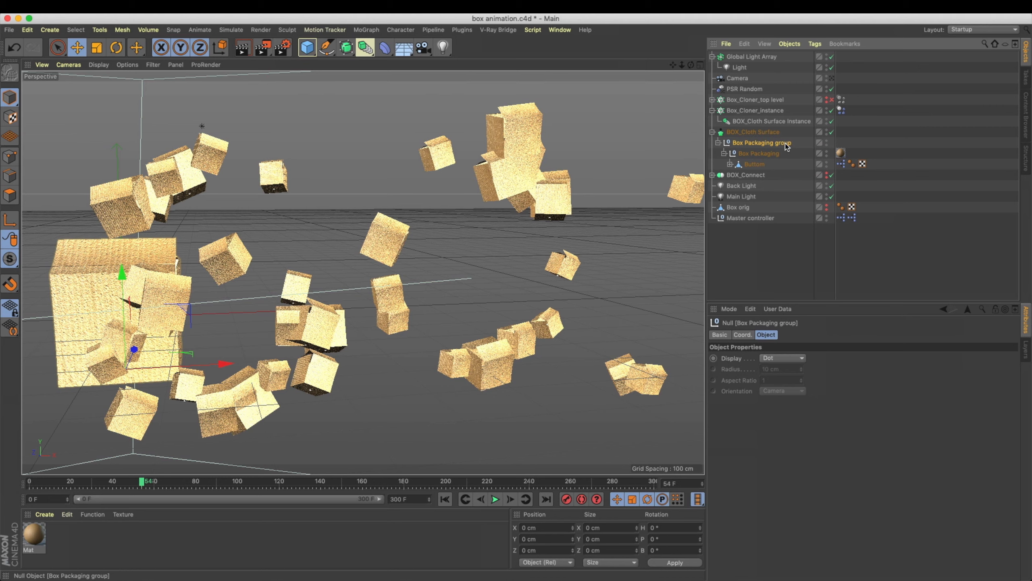
click(827, 142)
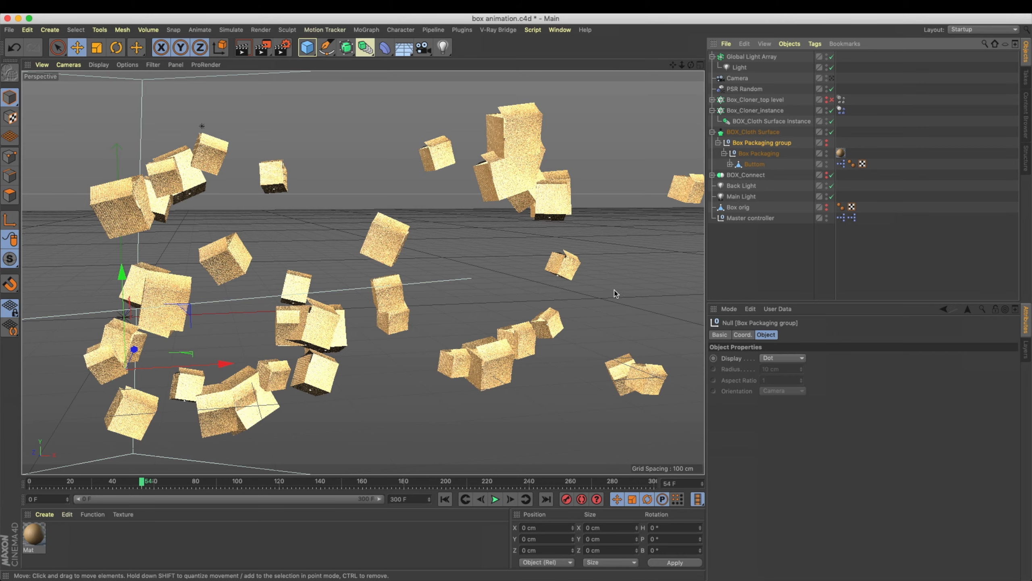
alt+drag(438, 287, 489, 286)
alt+right_drag(488, 286, 357, 263)
mouse_move(358, 267)
alt+mouse_down()
mouse_move(452, 269)
mouse_move(465, 297)
mouse_move(345, 258)
mouse_move(366, 265)
alt+mouse_up()
click(759, 124)
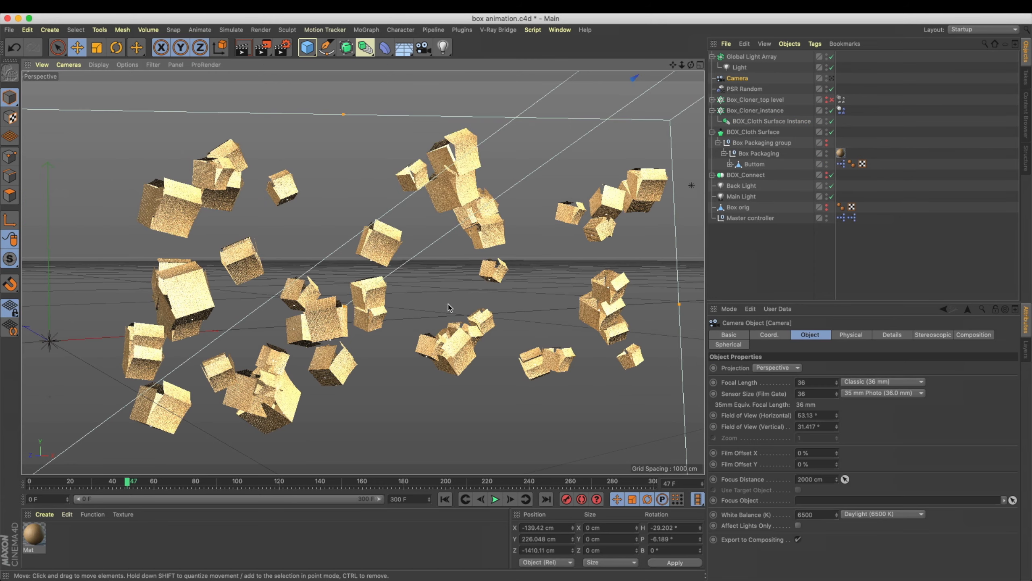
Examine the cloned, partly folded boxes from several angles and distances.
mouse_move(403, 273)
alt+mouse_down()
mouse_move(401, 286)
mouse_move(466, 290)
mouse_move(392, 272)
alt+mouse_up()
alt+drag(366, 360, 455, 367)
scroll(243, 253, up, 5)
alt+drag(243, 253, 357, 287)
scroll(356, 287, down, 10)
alt+drag(355, 289, 315, 216)
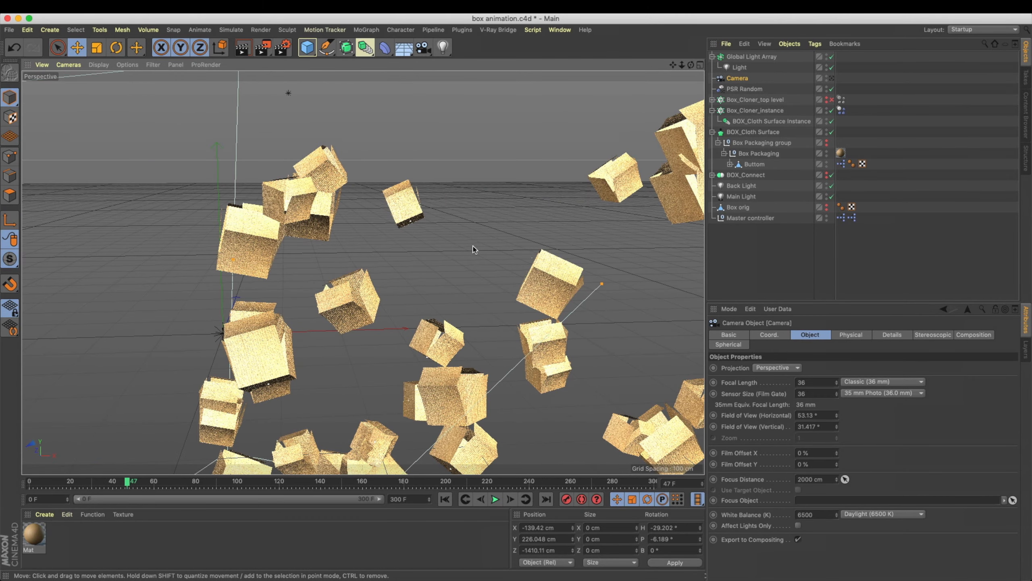
alt+middle_drag(475, 249, 361, 197)
mouse_move(361, 197)
alt+mouse_down()
mouse_move(350, 216)
mouse_move(377, 228)
mouse_move(367, 222)
mouse_move(384, 207)
mouse_move(413, 219)
alt+mouse_up()
scroll(371, 224, down, 5)
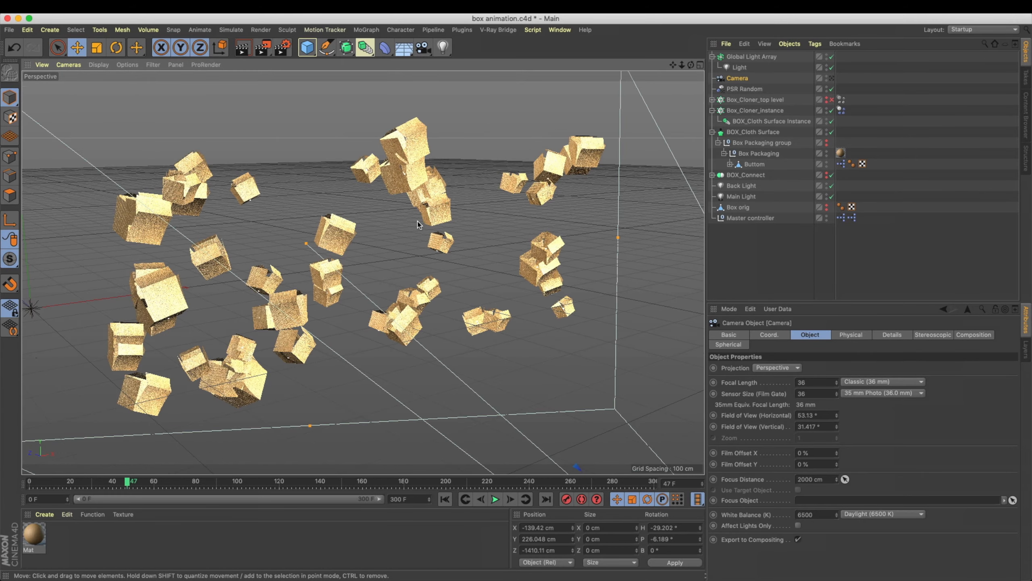
alt+right_drag(322, 205, 404, 240)
alt+middle_drag(417, 230, 415, 223)
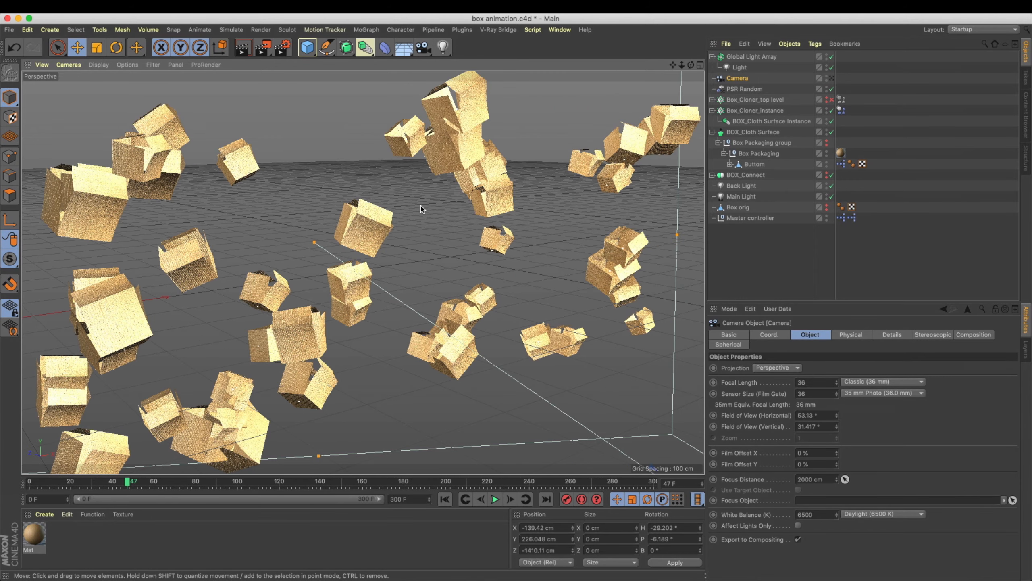
Look over the MoGraph effectors and show the transform parameters of the PSR Random effector.
click(366, 29)
mouse_move(406, 46)
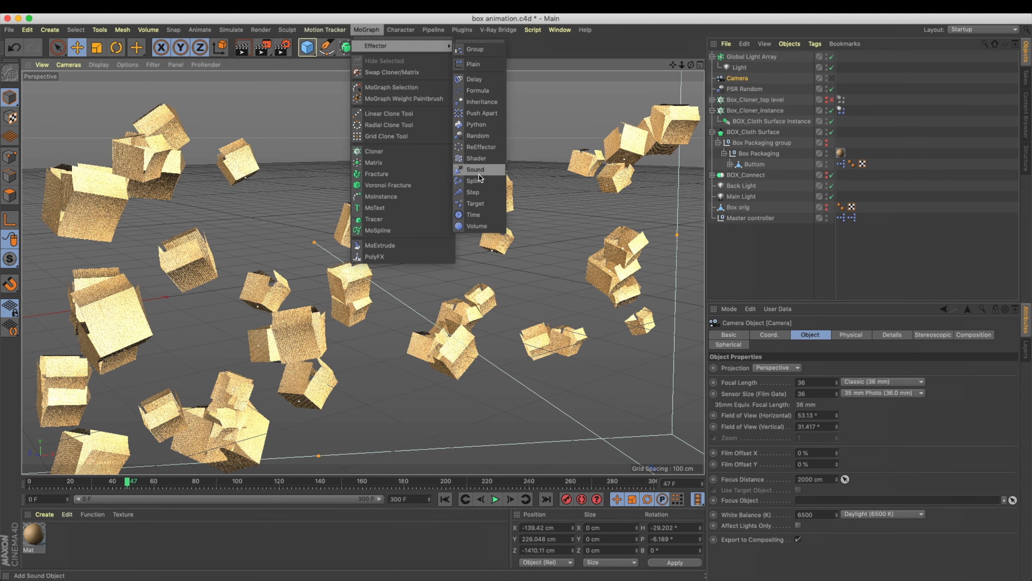
click(768, 89)
click(822, 335)
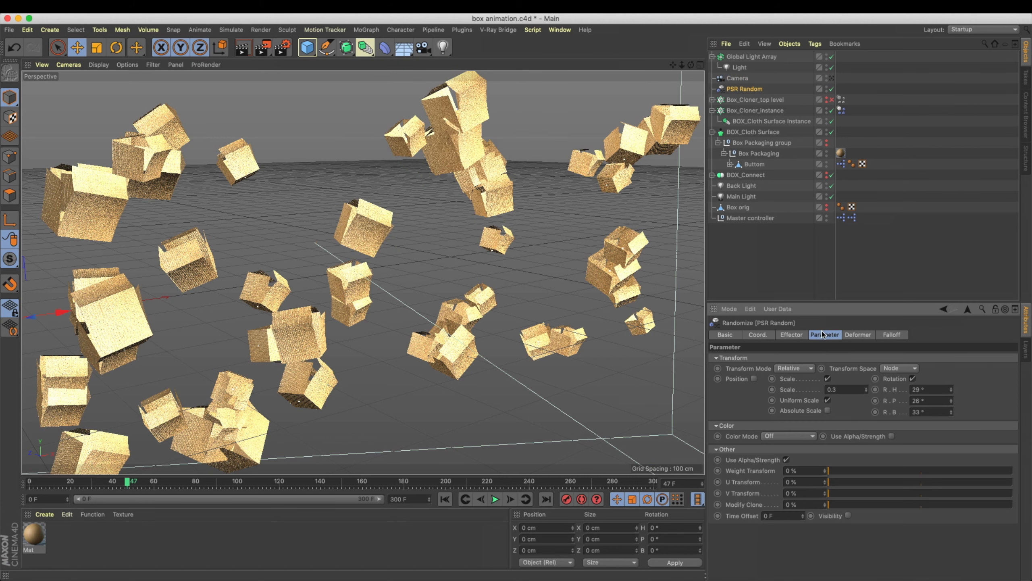
Add a Step effector to the scene and delete it again.
click(365, 32)
mouse_move(382, 46)
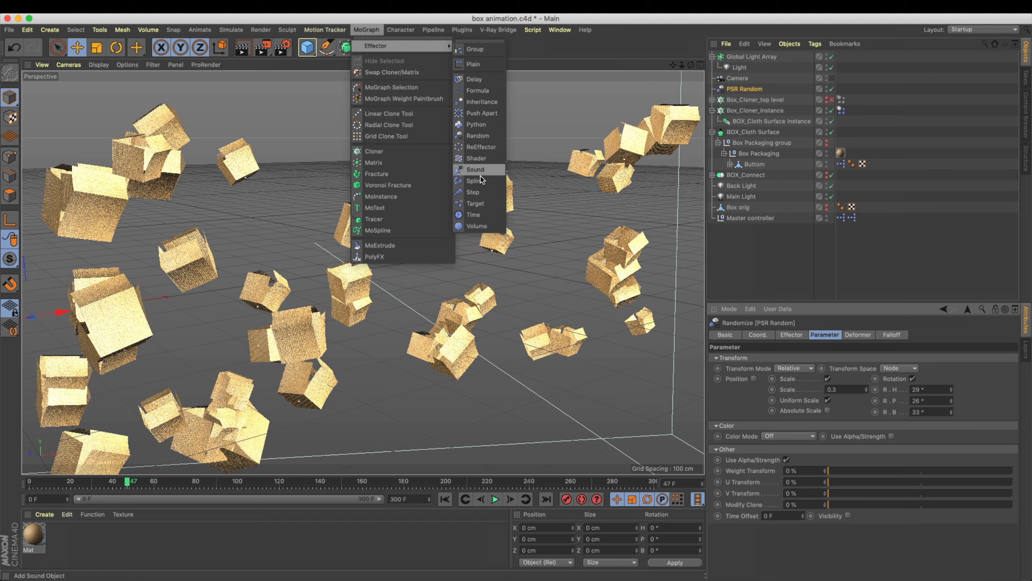
key(Escape)
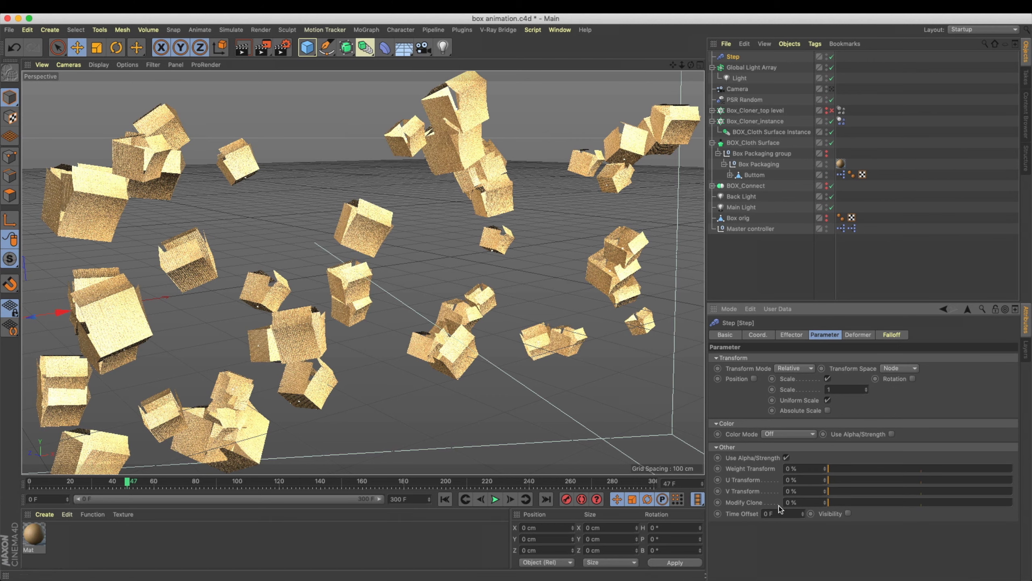
click(755, 55)
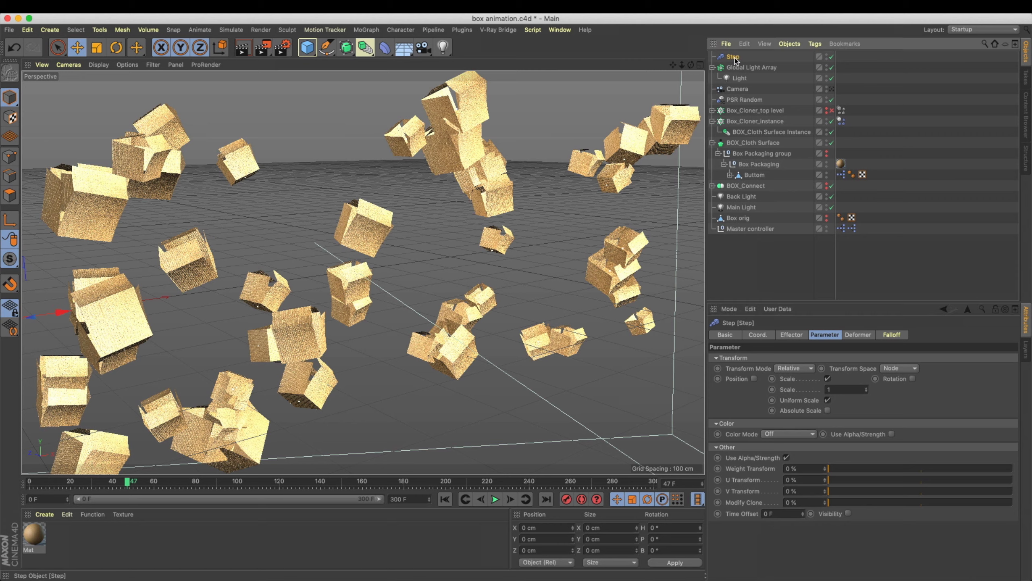
key(Delete)
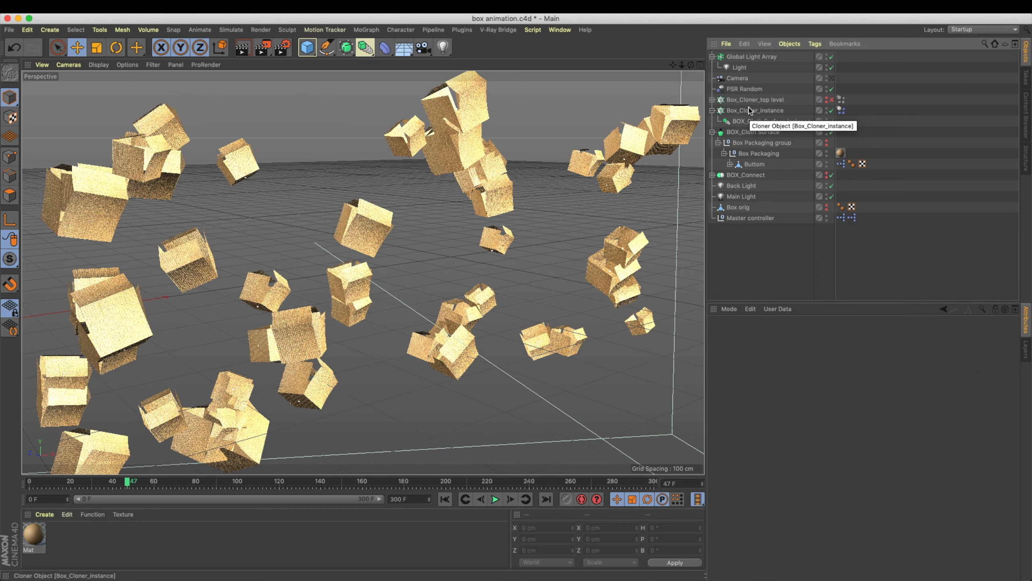
Inspect the Master controller's user data and the side panels and groups inside the Box Packaging hierarchy.
click(764, 219)
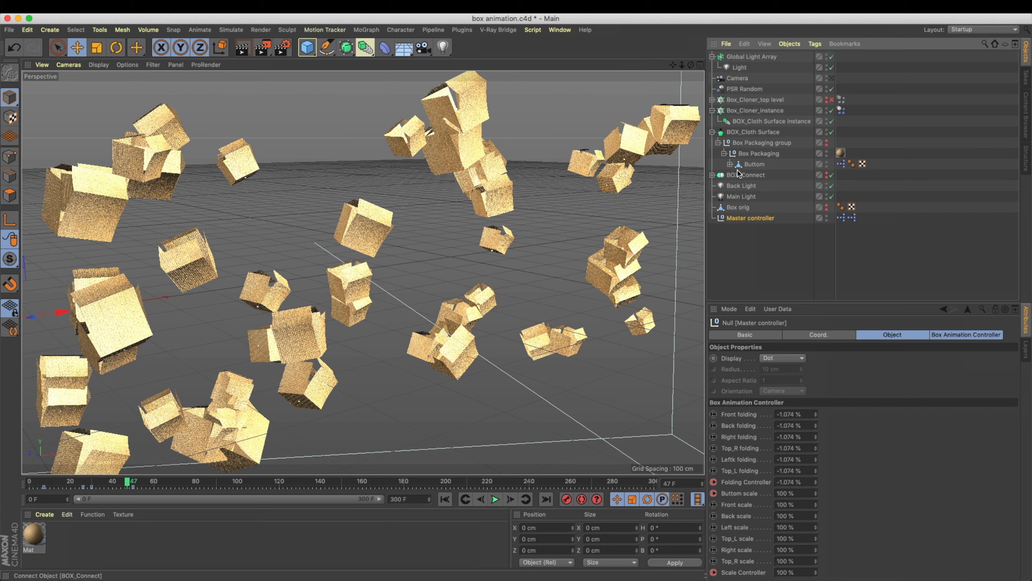
click(713, 175)
click(713, 175)
click(732, 164)
click(730, 164)
click(762, 186)
click(764, 208)
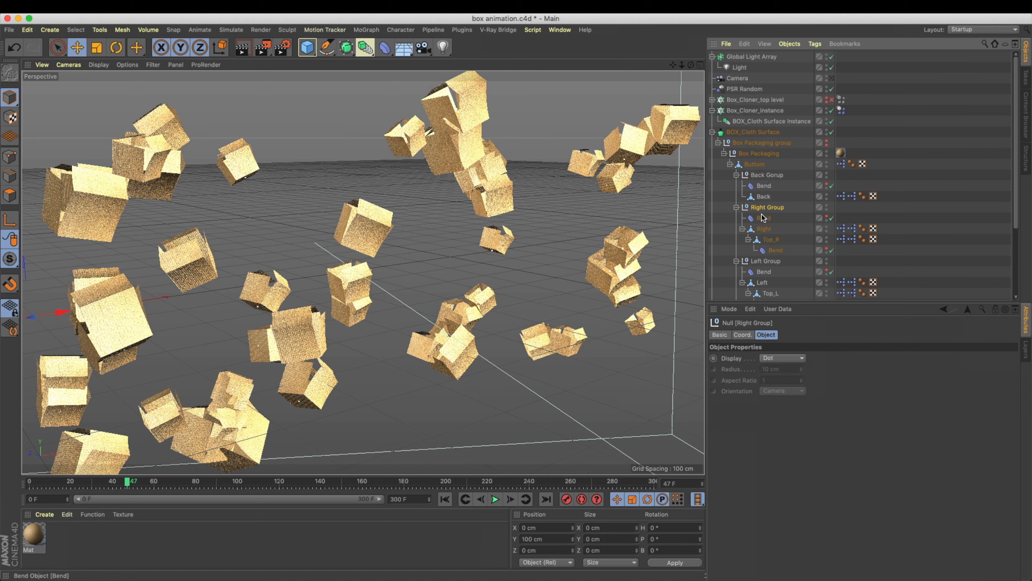
click(765, 239)
click(767, 292)
scroll(769, 285, down, 5)
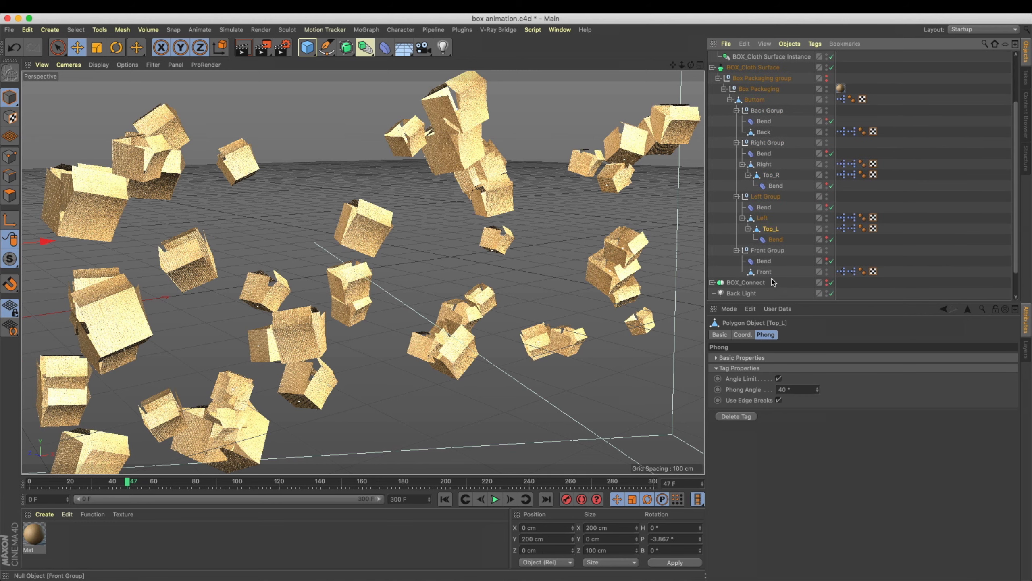
click(764, 272)
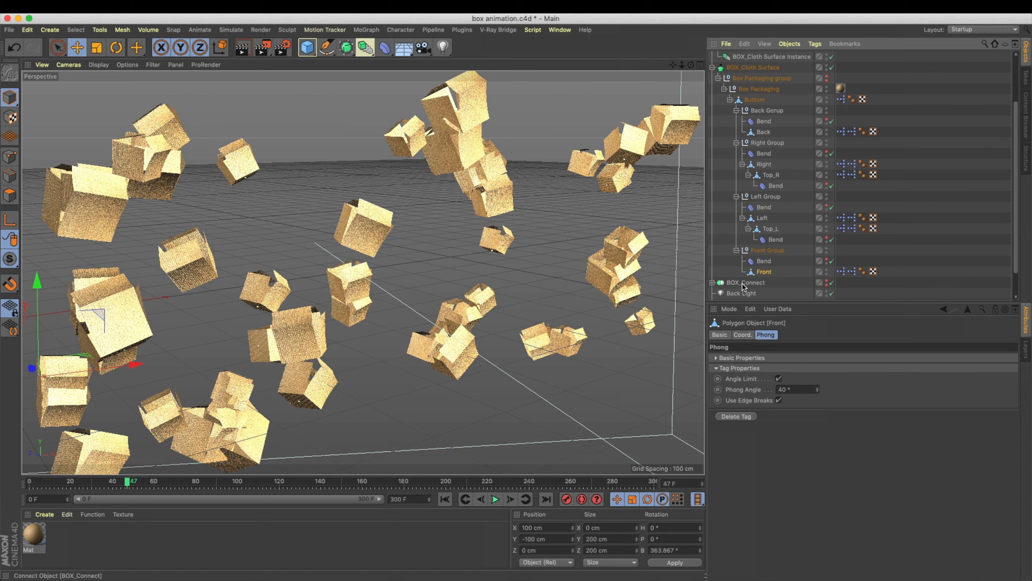
Collapse the BOX_Cloth Surface hierarchy, show the Master controller's settings and look over the XRef commands.
scroll(741, 284, up, 5)
click(718, 143)
click(712, 132)
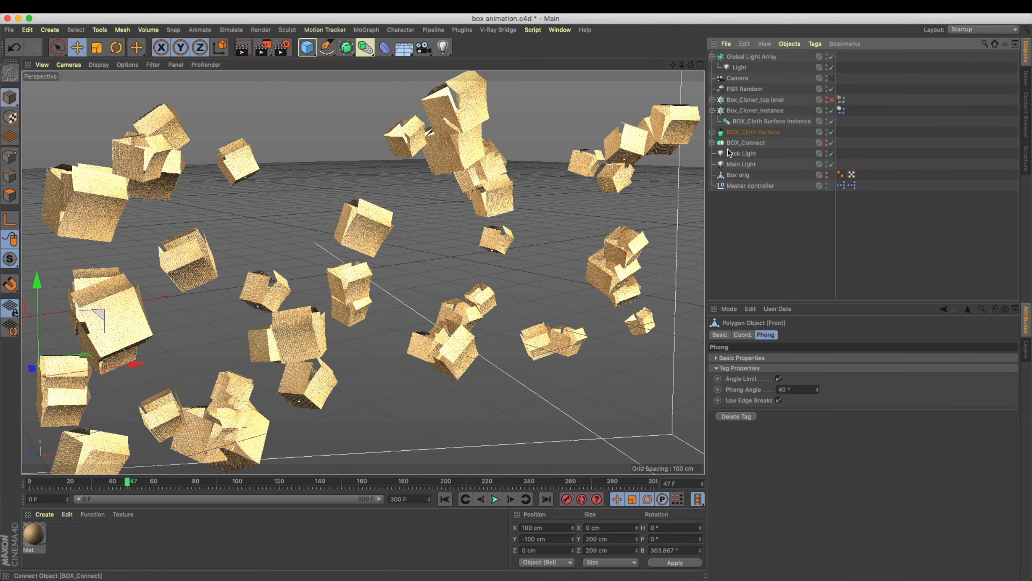
click(742, 187)
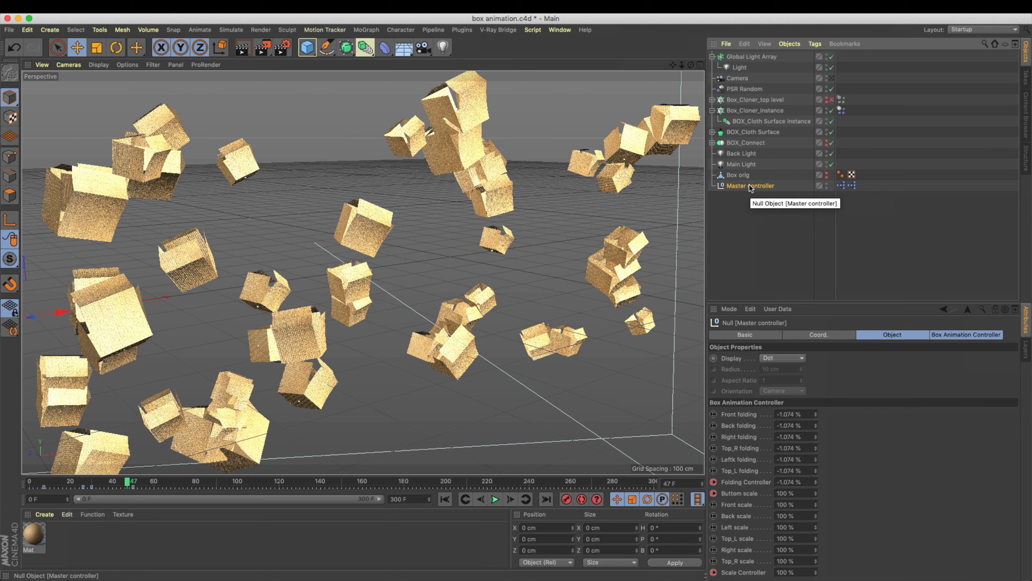
click(49, 30)
mouse_move(76, 197)
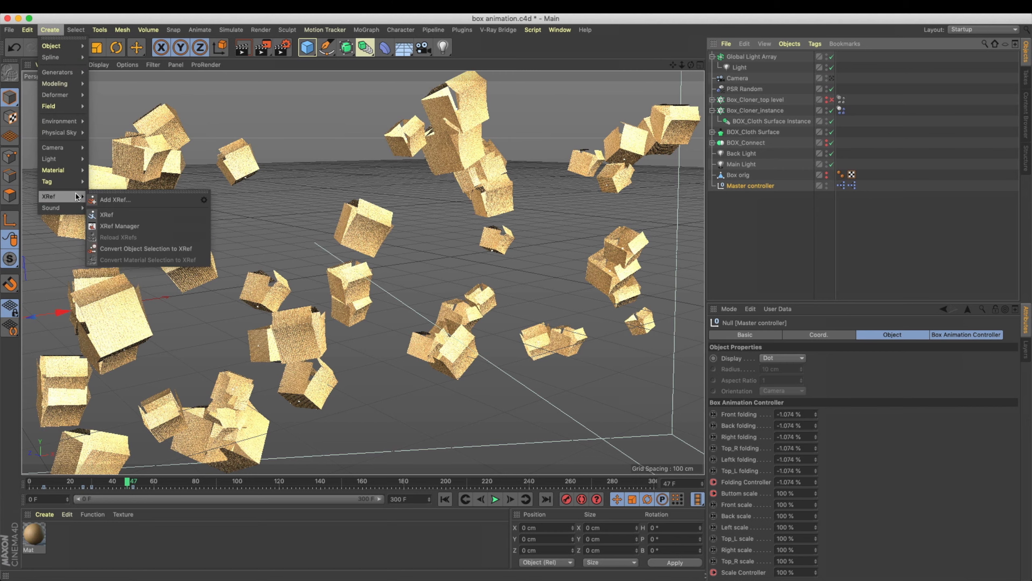
click(821, 286)
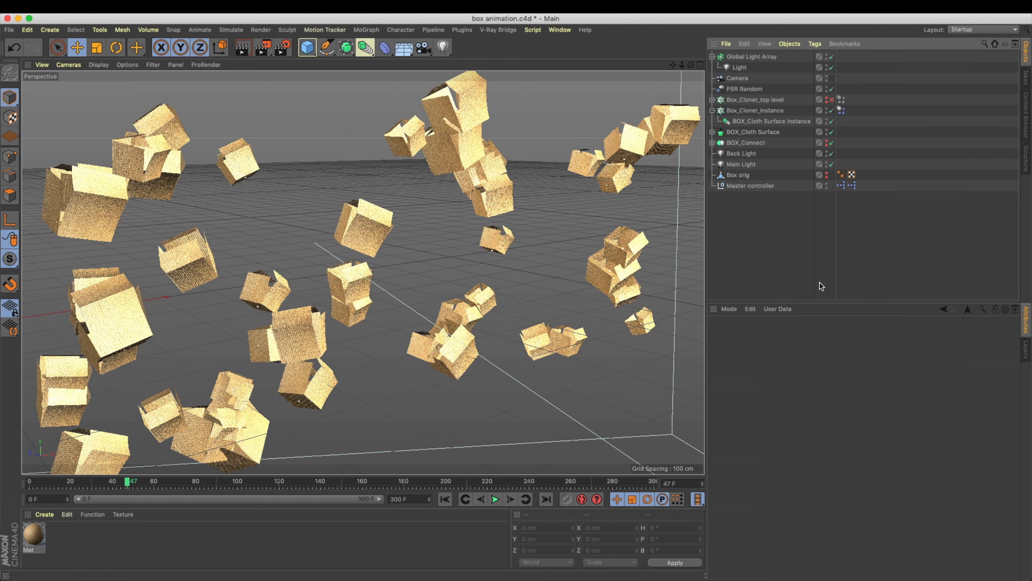
Expand BOX_Cloth Surface and BOX_Connect, check the contents of the Box Packaging group and collapse that group again.
click(717, 144)
click(713, 143)
click(739, 144)
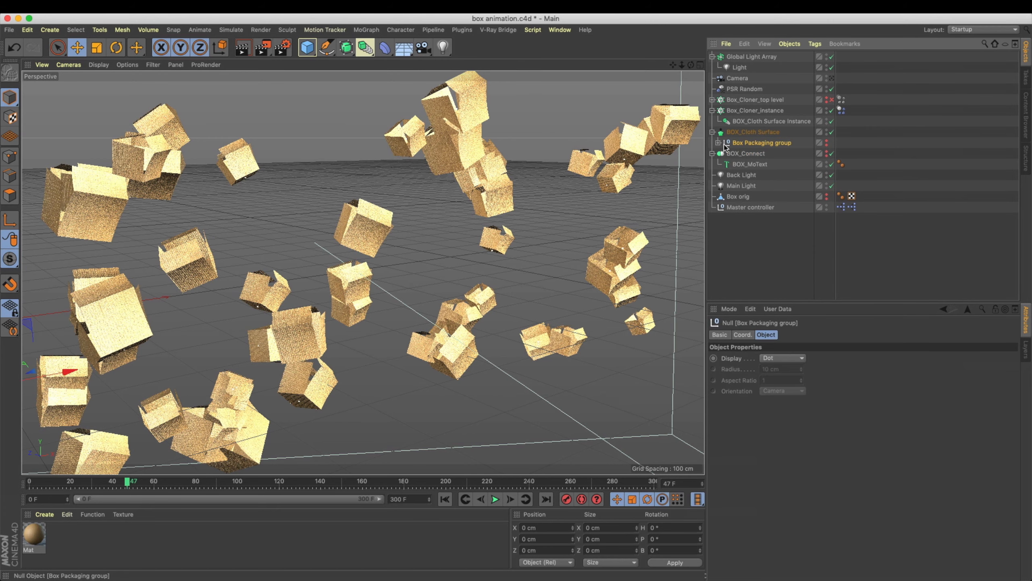
click(718, 142)
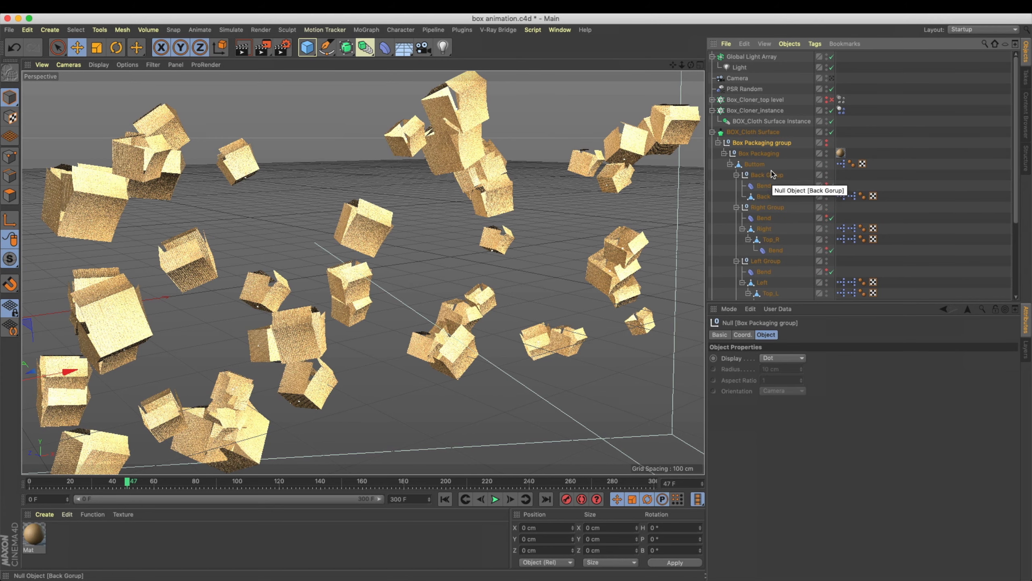
click(724, 154)
click(718, 143)
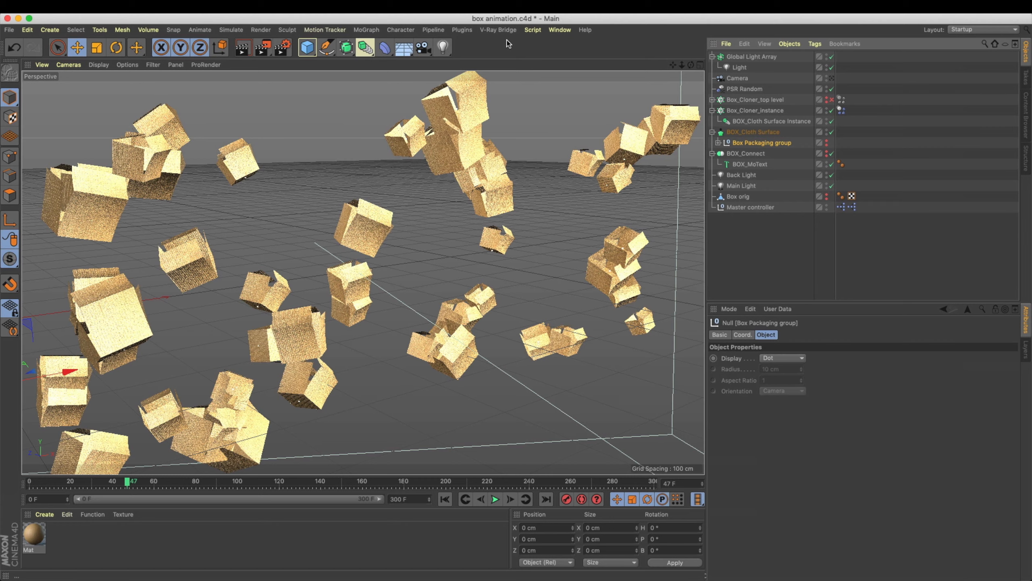
Switch to the step effectors.c4d project and play its box folding animation from frame 0, stopping once the box is closed.
click(557, 33)
click(558, 260)
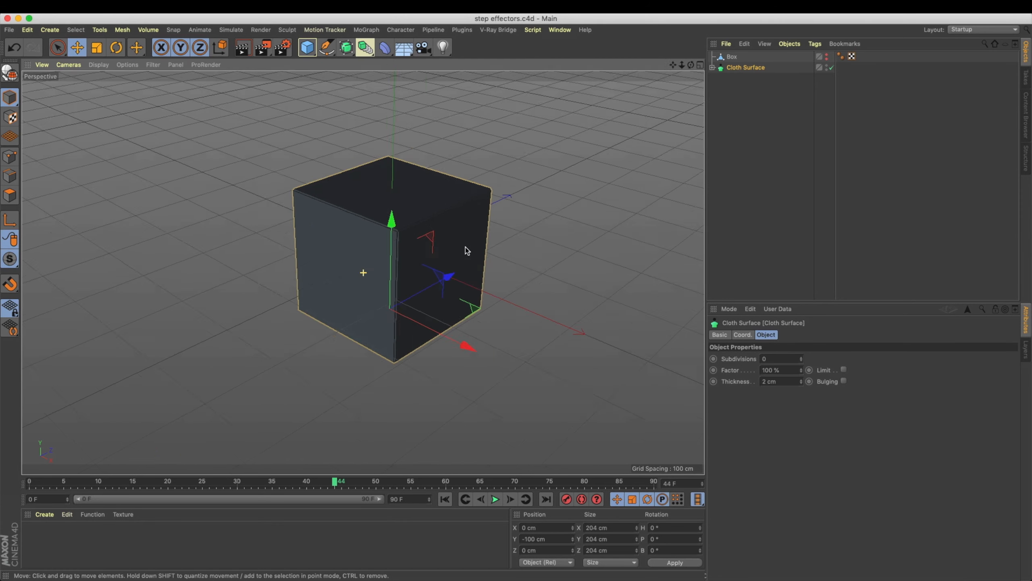
click(445, 499)
click(495, 499)
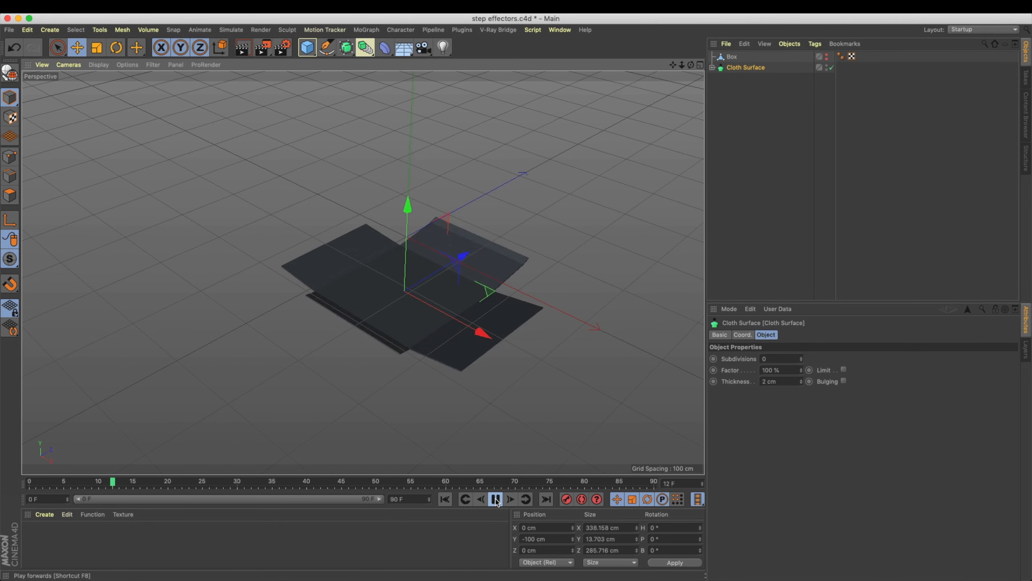
click(496, 500)
Expand the Cloth Surface hierarchy and show the keyframed coordinates of the Right panel.
click(712, 68)
click(743, 90)
click(746, 100)
click(750, 121)
click(747, 335)
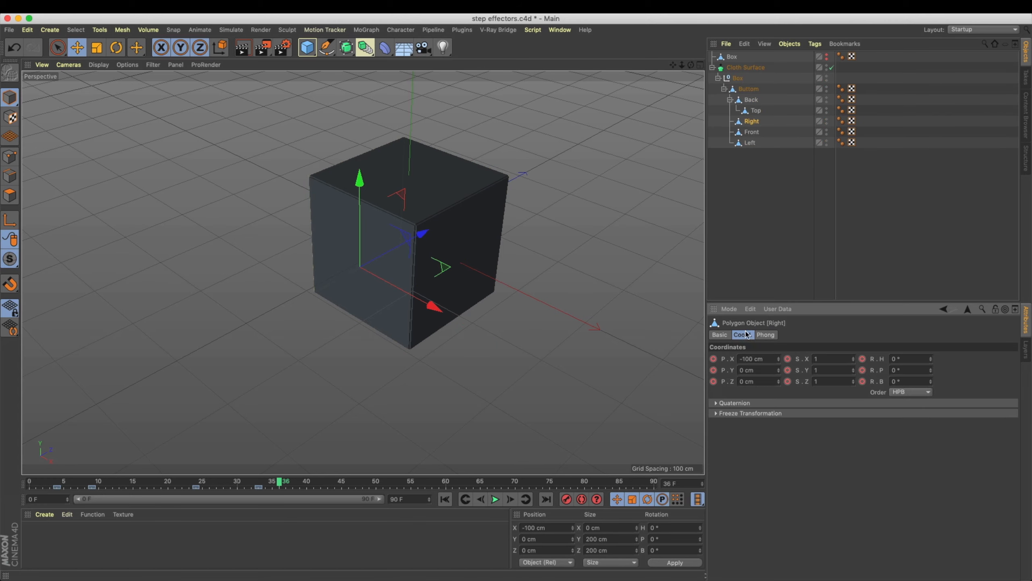
Add a MoText object to the scene and set its text to 7.
alt+drag(547, 157, 496, 187)
alt+middle_drag(496, 187, 438, 243)
alt+drag(438, 243, 410, 205)
alt+right_drag(410, 206, 384, 224)
alt+middle_drag(385, 224, 351, 232)
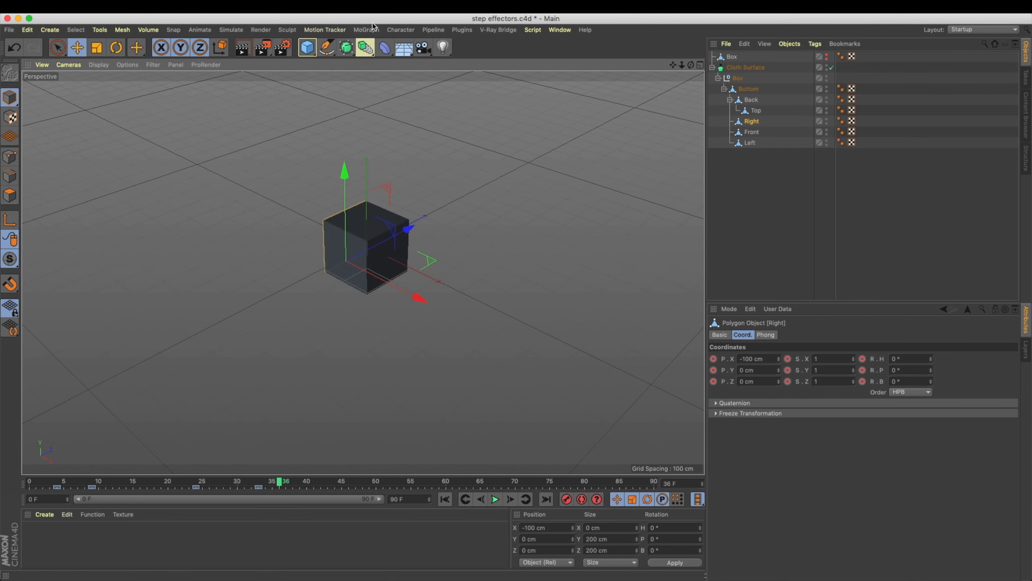
click(373, 28)
click(426, 213)
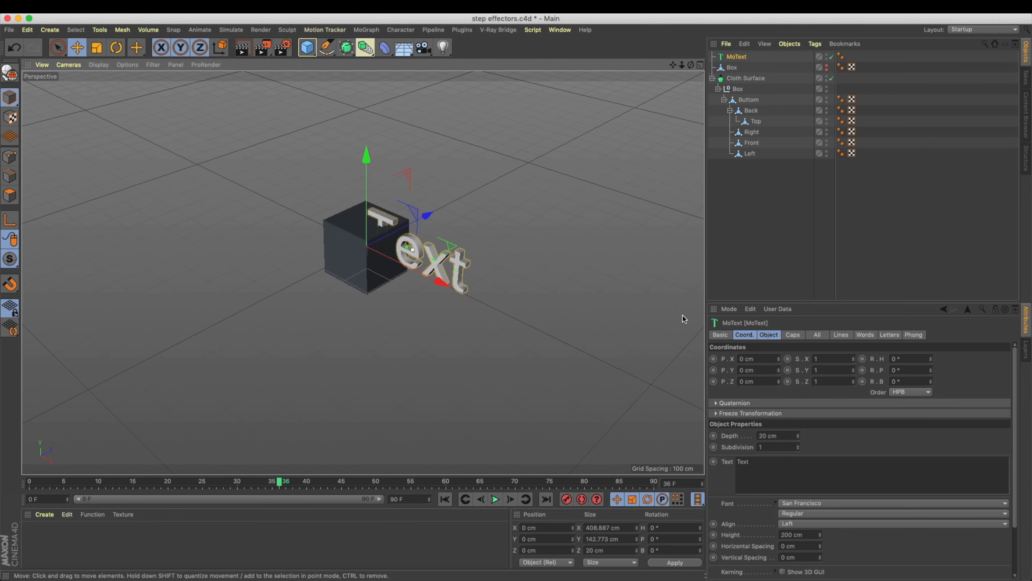
click(770, 472)
text(7)
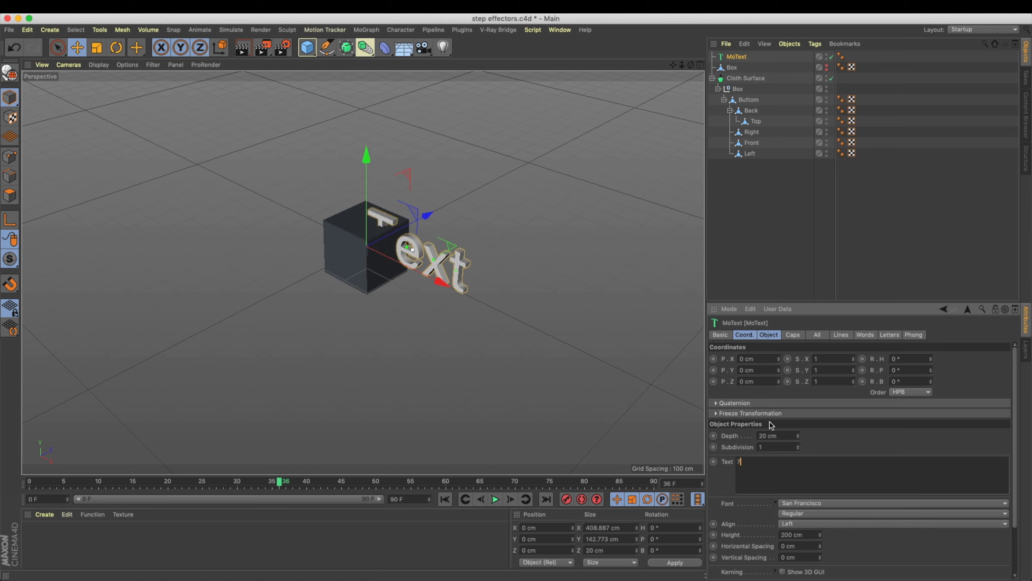
Set the MoText's depth to 40 cm and its height to 3000 cm.
alt+right_drag(656, 302, 540, 303)
alt+drag(540, 303, 507, 278)
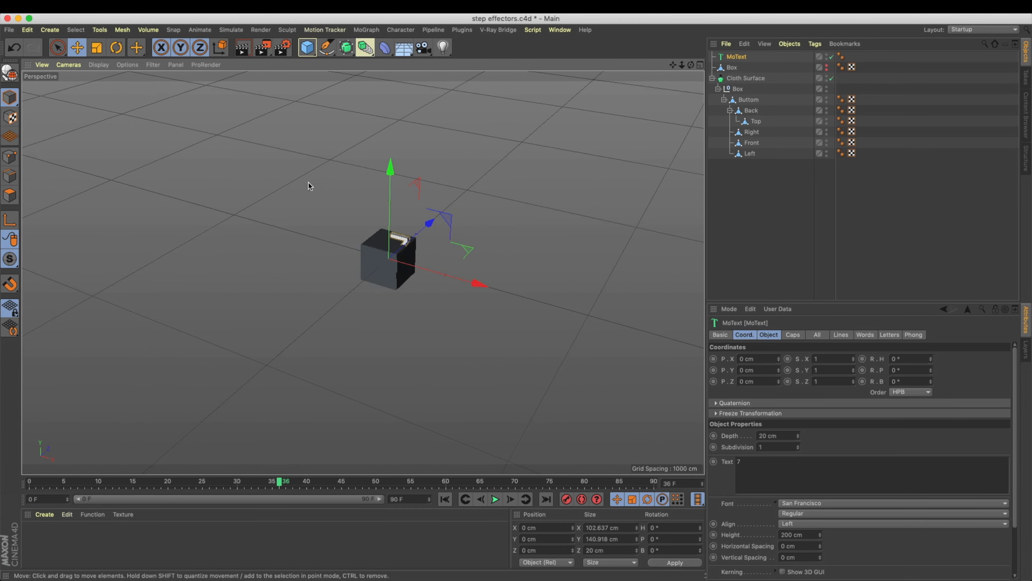
double_click(777, 435)
text(40)
key(Return)
key(Tab)
key(Tab)
key(Tab)
text(3000)
key(Return)
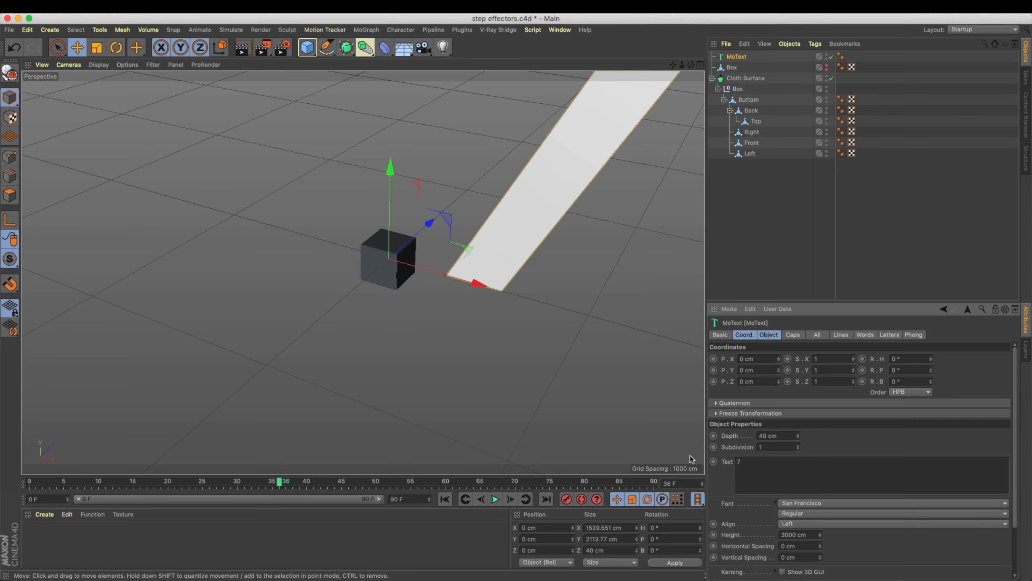
Set the MoText's depth to 200 cm.
alt+right_drag(593, 296, 397, 346)
alt+drag(396, 346, 362, 272)
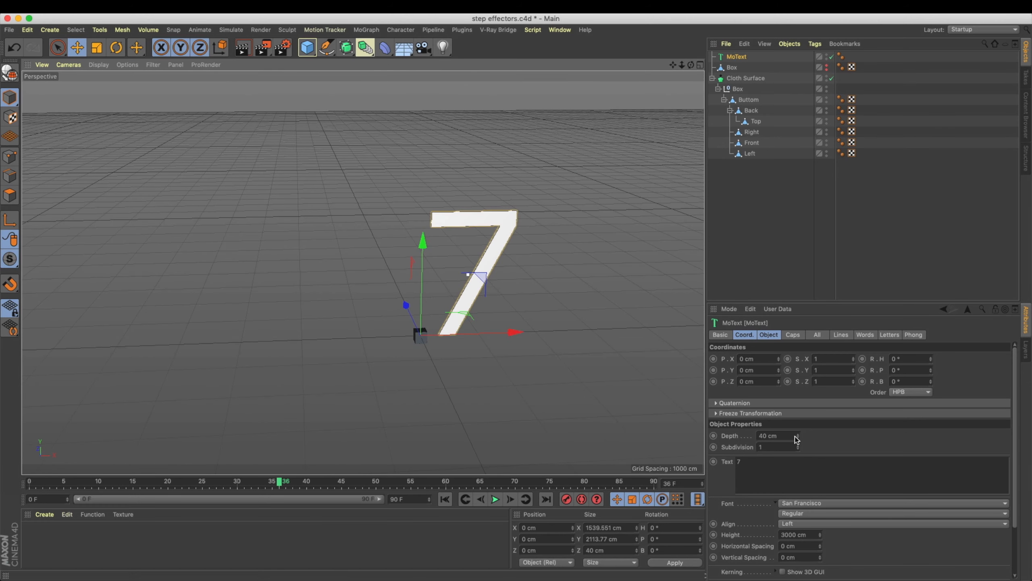
drag(787, 436, 684, 424)
text(200)
key(Return)
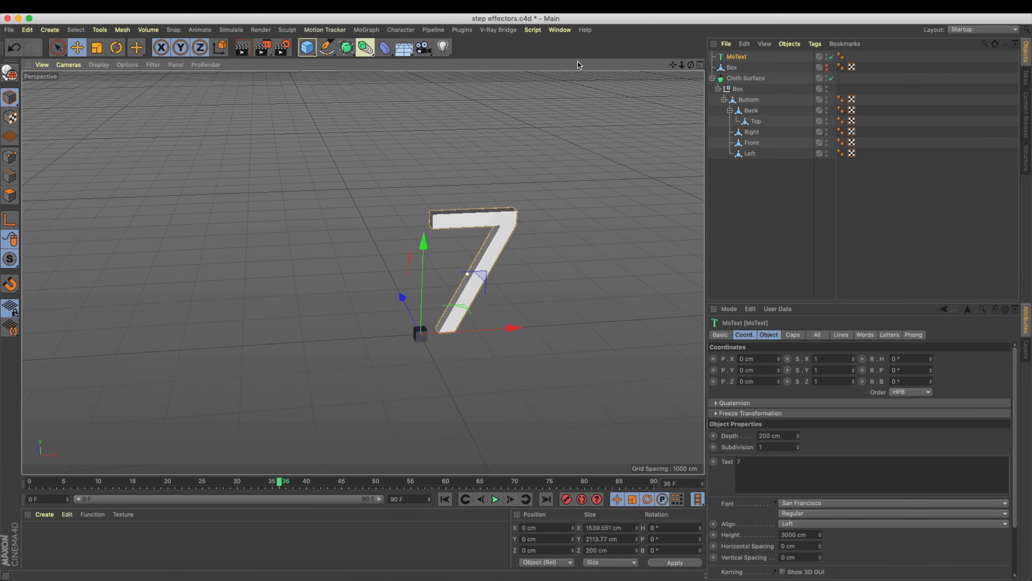
Rename the MoText object to 7_MoText and save the project.
double_click(737, 57)
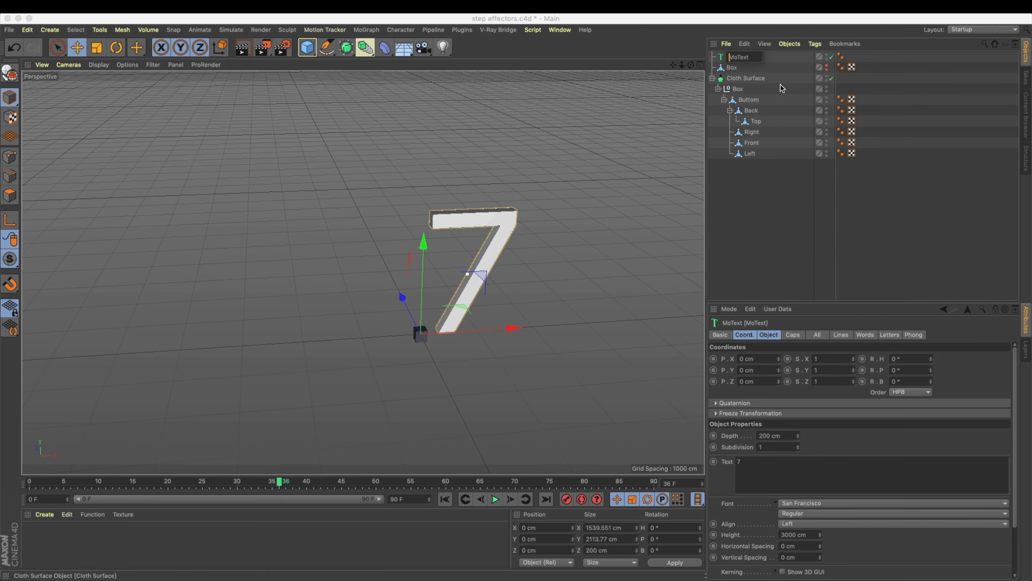
text(7_)
key(Return)
key(super+s)
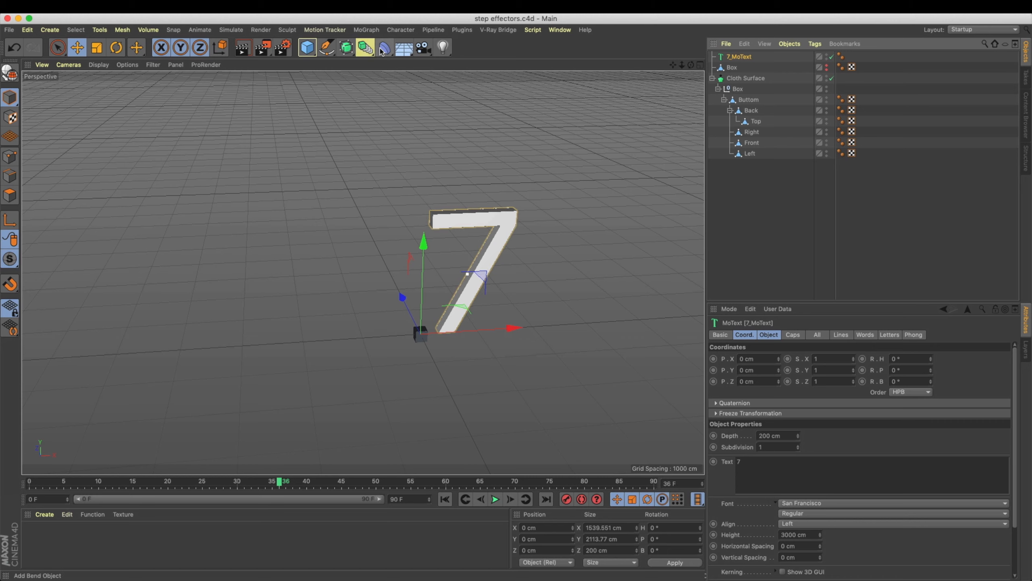
Add a Connect object as the parent of 7_MoText and rename it 7 Connect.
click(365, 47)
alt+click(494, 91)
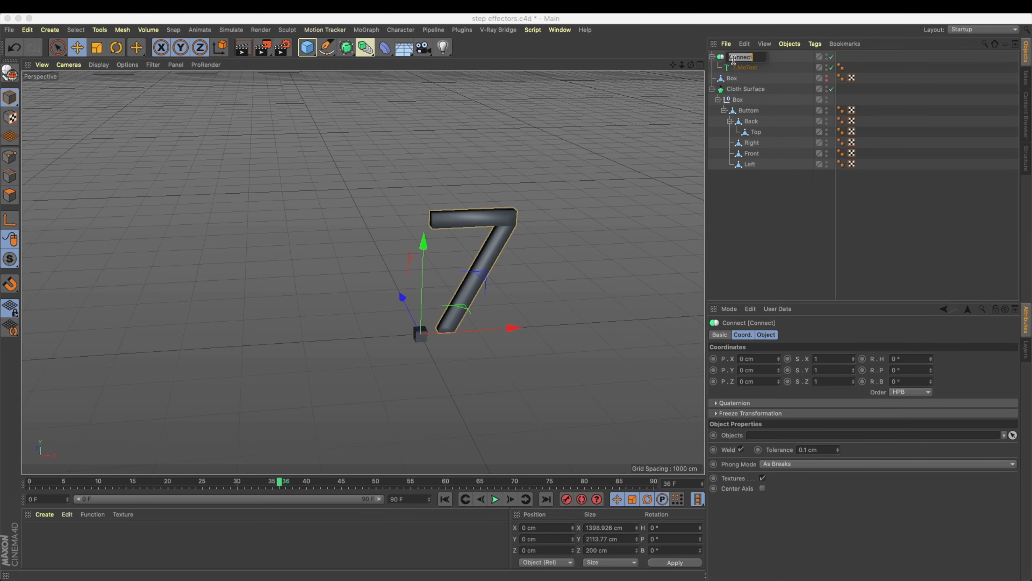
text(7)
key(Return)
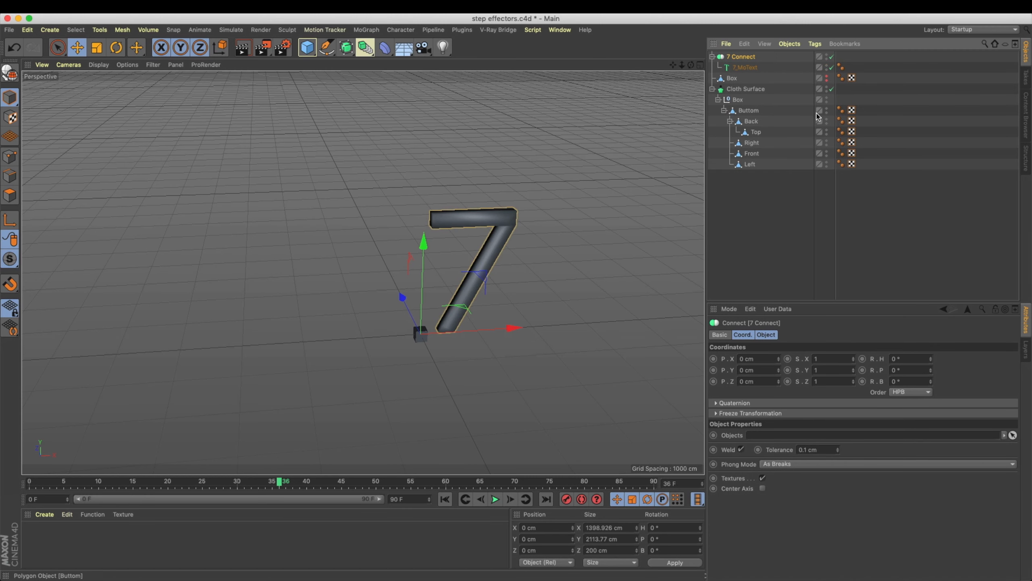
Add a MoGraph Cloner to the scene, rename it 7_Cloner, and save the project.
click(367, 30)
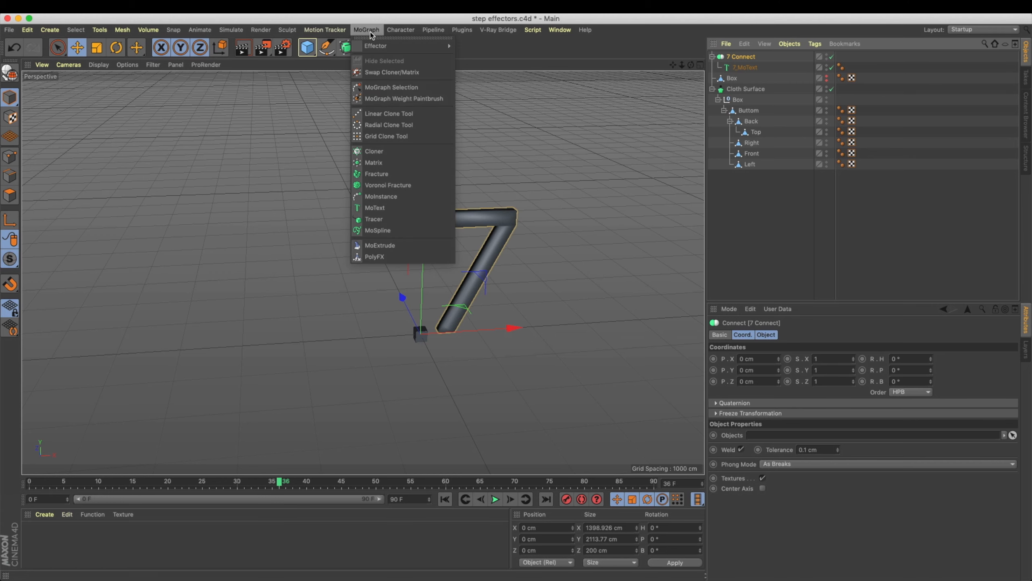
click(374, 151)
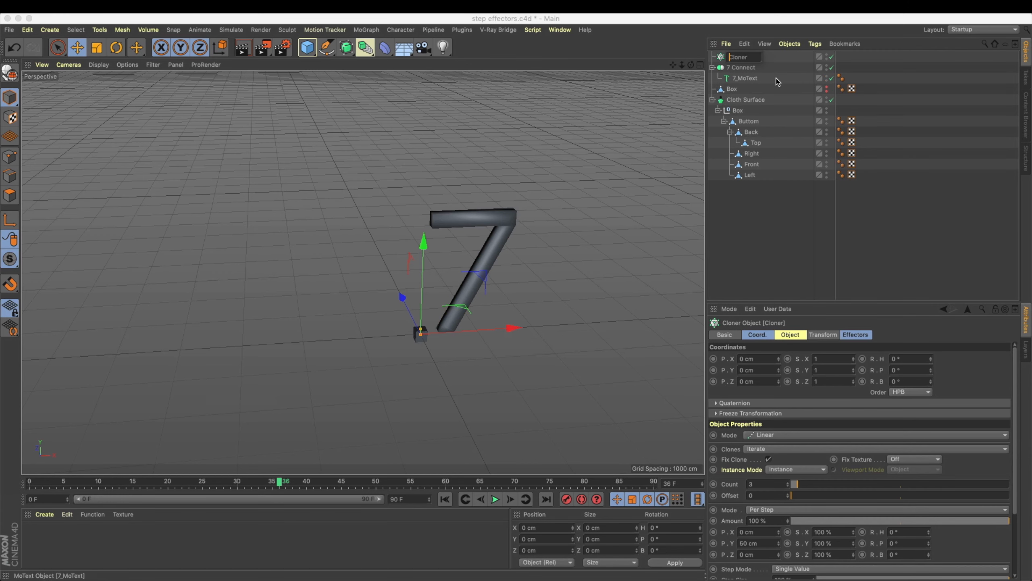
text(7 _)
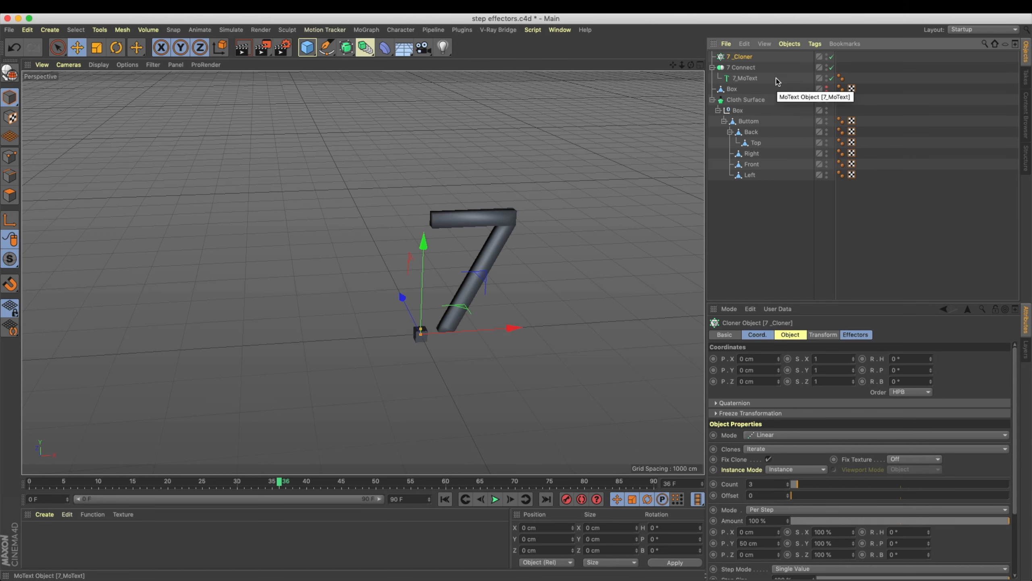
key(Return)
key(Return)
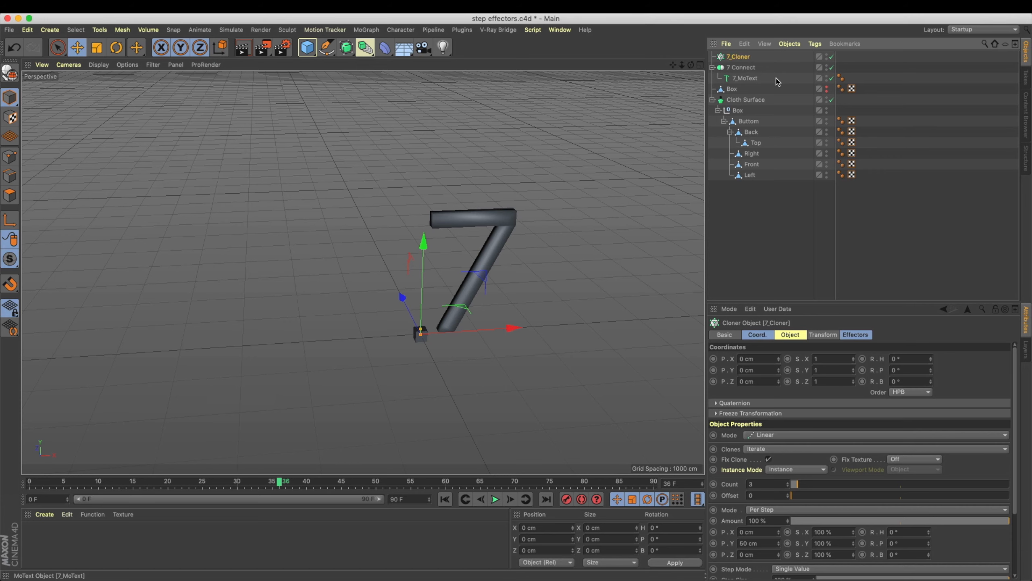
key(super+s)
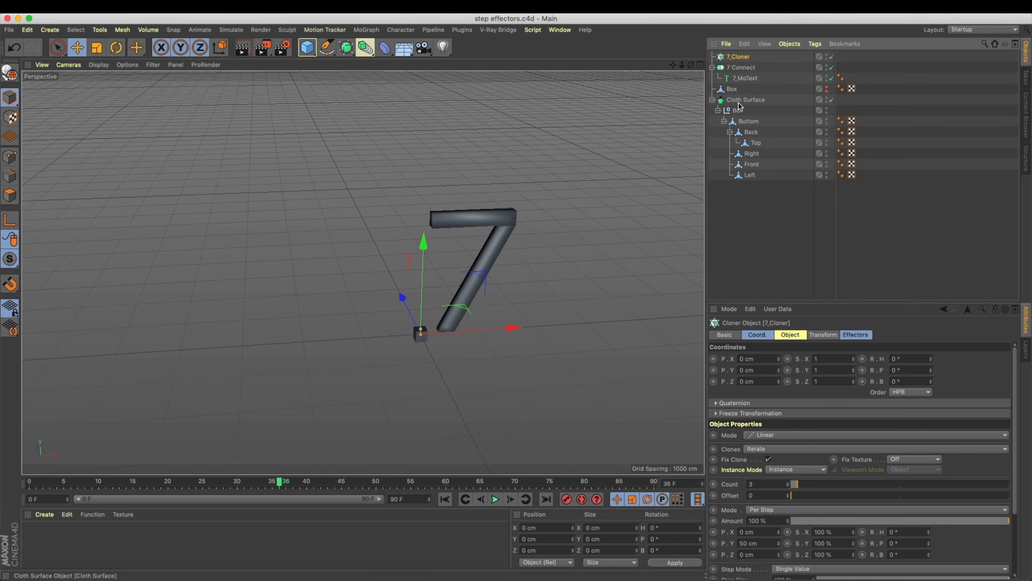
Make Cloth Surface a child of 7_Cloner and set the cloner to Object mode with 7 Connect as its object.
drag(737, 69, 737, 58)
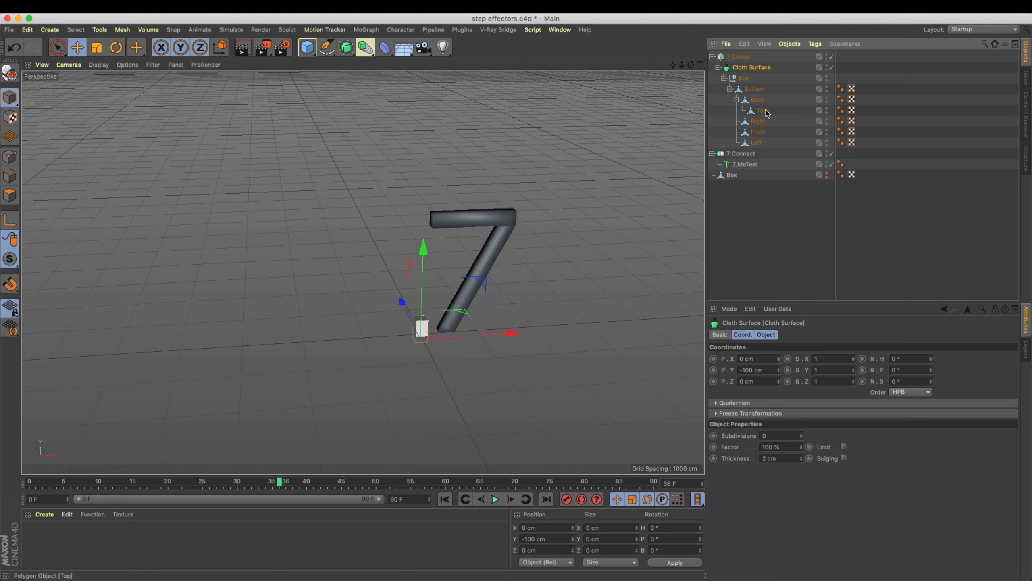
click(734, 56)
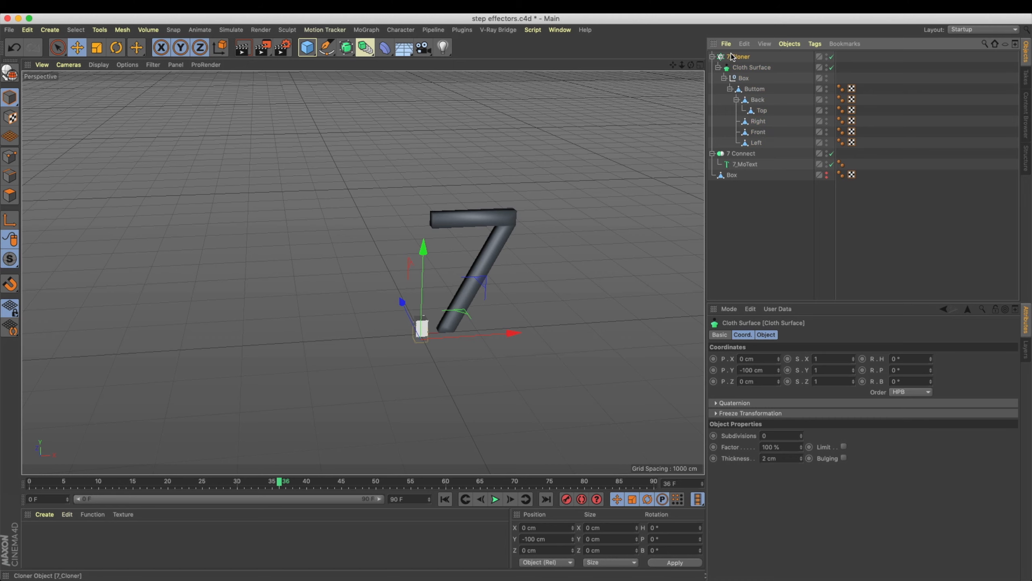
shift+click(758, 334)
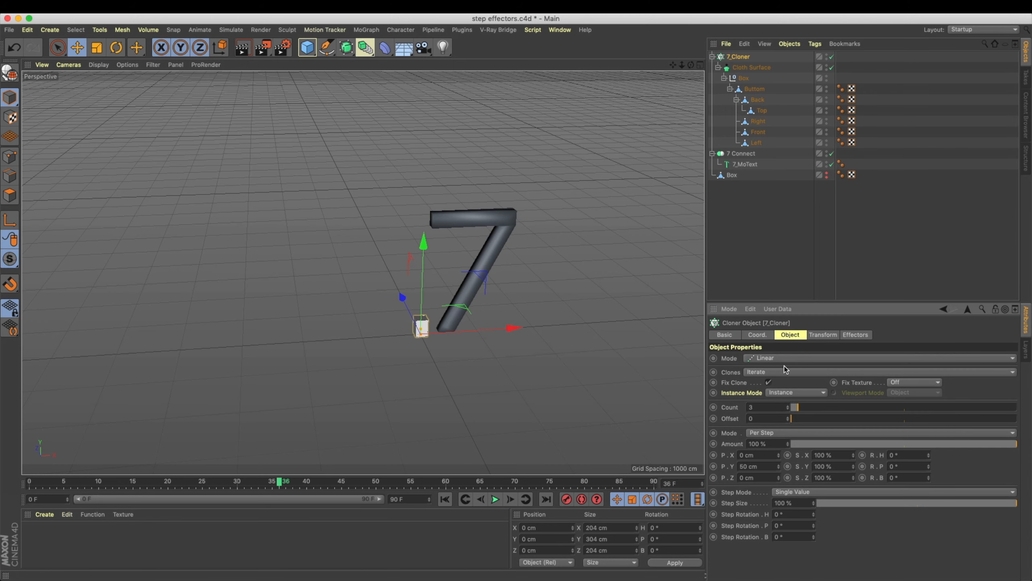
click(786, 358)
click(786, 369)
drag(741, 158, 785, 409)
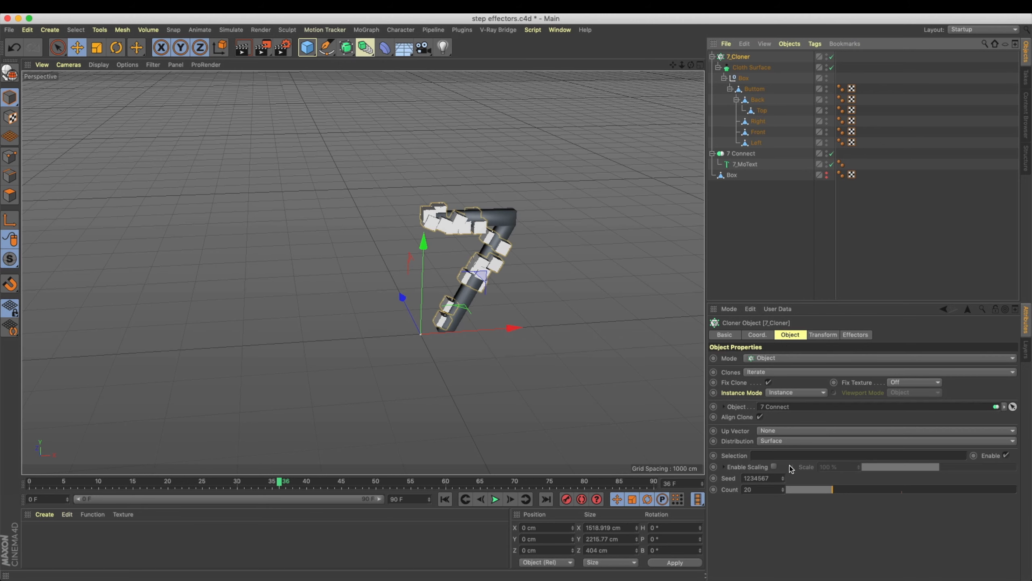
Set the cloner's distribution to Volume with a clone count of 61.
click(788, 442)
click(786, 495)
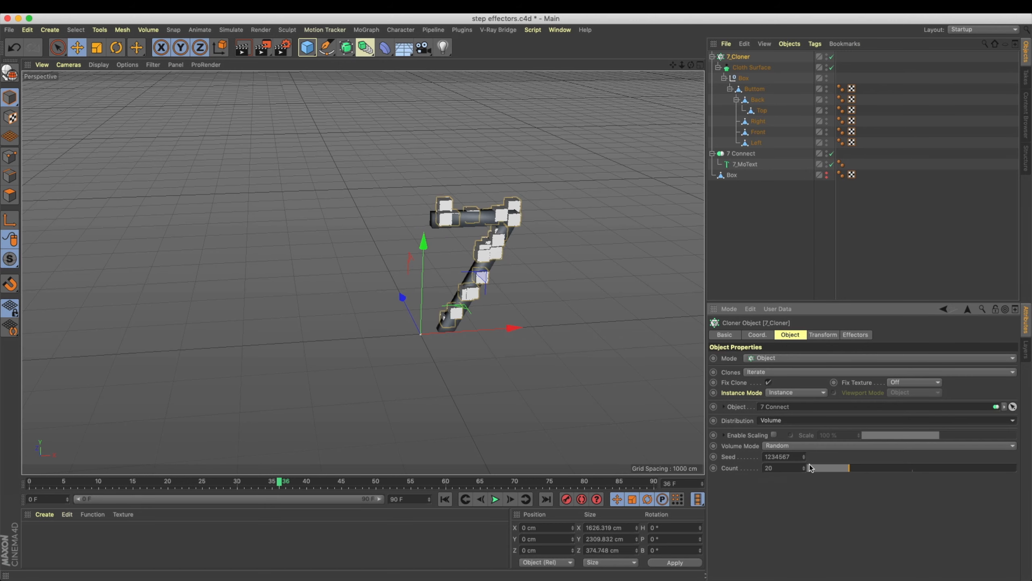
drag(811, 468, 1018, 469)
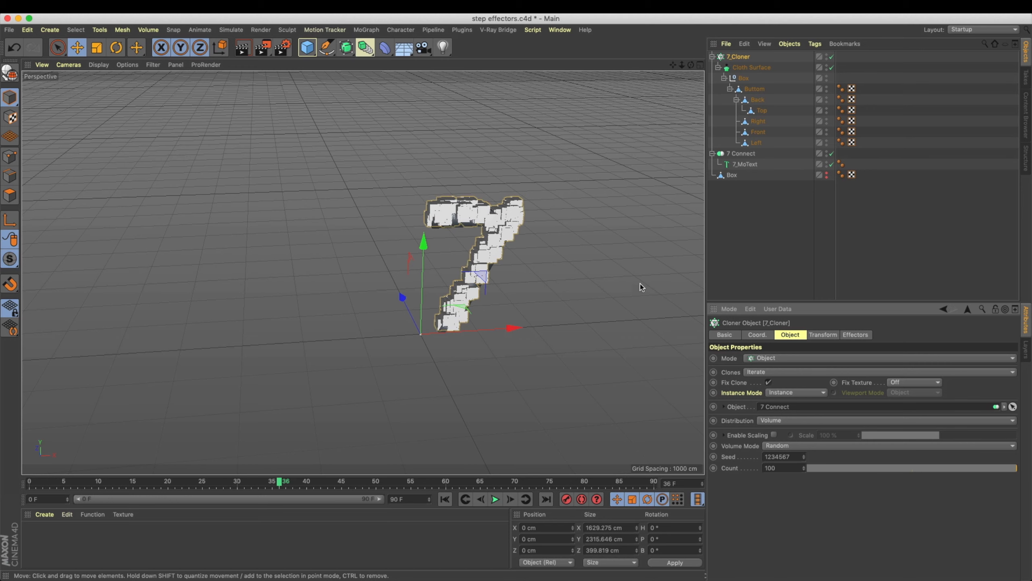
click(935, 468)
scroll(480, 209, up, 3)
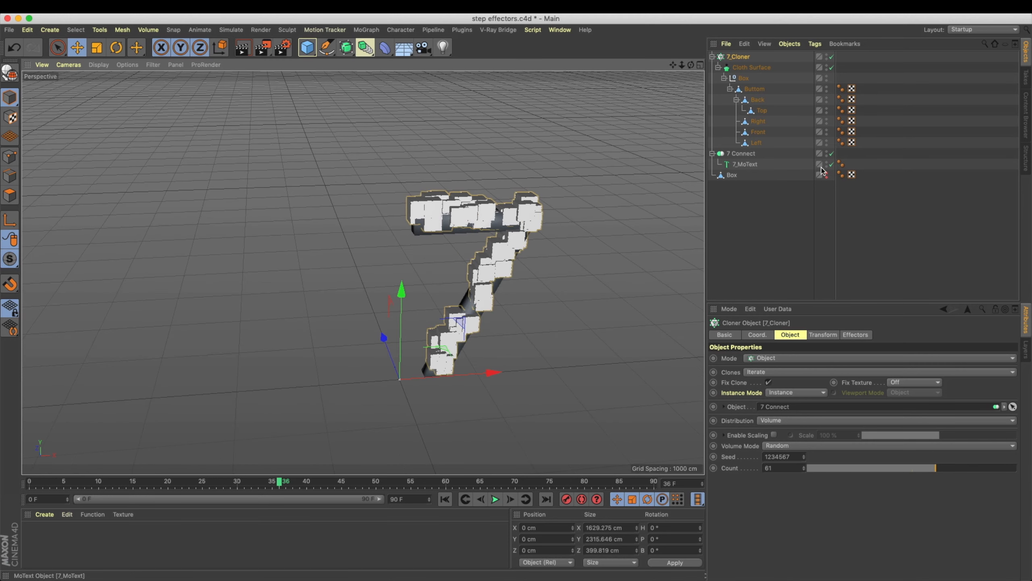
Hide 7 Connect in the viewport and change the viewport display to shading with lines.
alt+double_click(827, 152)
mouse_move(479, 211)
alt+mouse_down()
mouse_move(576, 263)
mouse_move(459, 204)
mouse_move(398, 187)
mouse_move(373, 142)
mouse_move(391, 131)
alt+mouse_up()
click(99, 65)
click(122, 92)
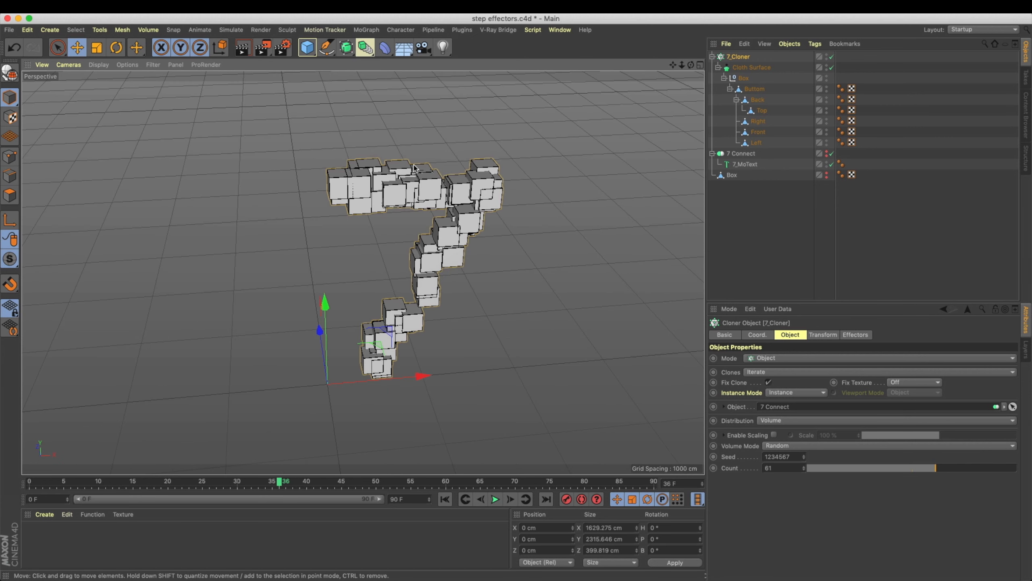
scroll(450, 303, up, 2)
Play the cloned boxes' folding animation from the start and stop it around frame 12.
click(496, 499)
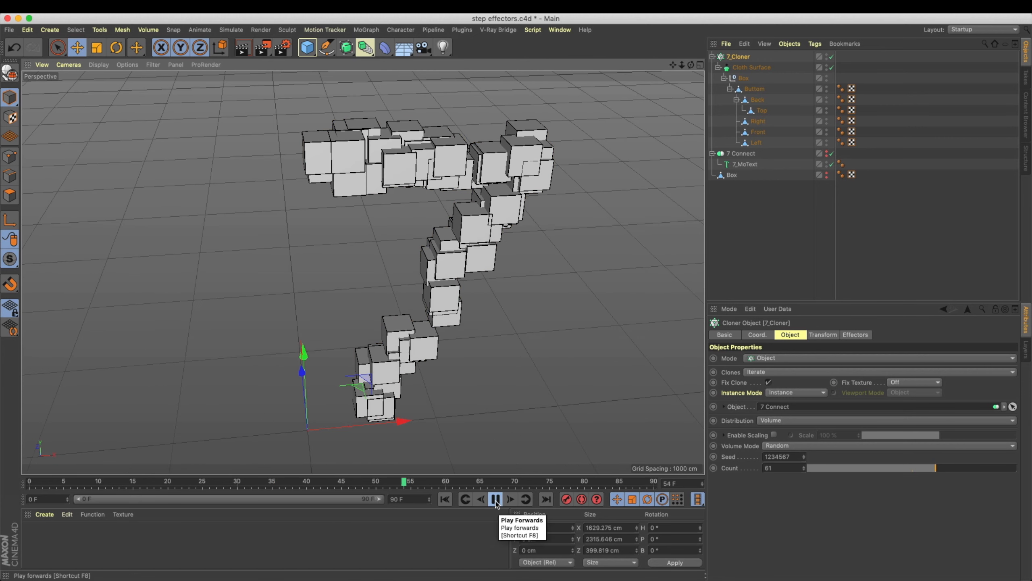
click(445, 499)
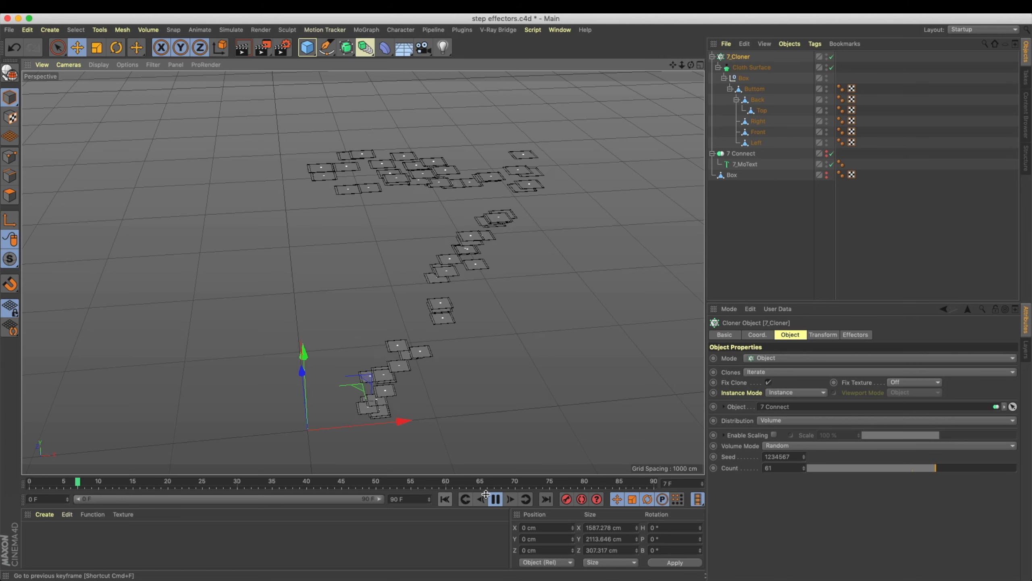
key(F8)
Add a Random effector to 7_Cloner with Position turned off and a Time Offset of 35 F.
click(365, 30)
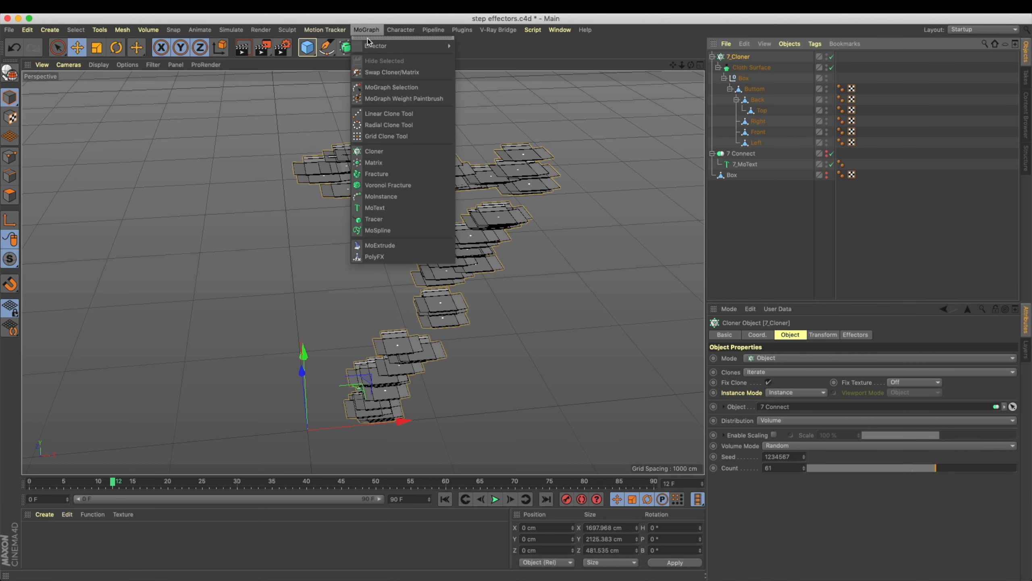
mouse_move(391, 46)
click(477, 135)
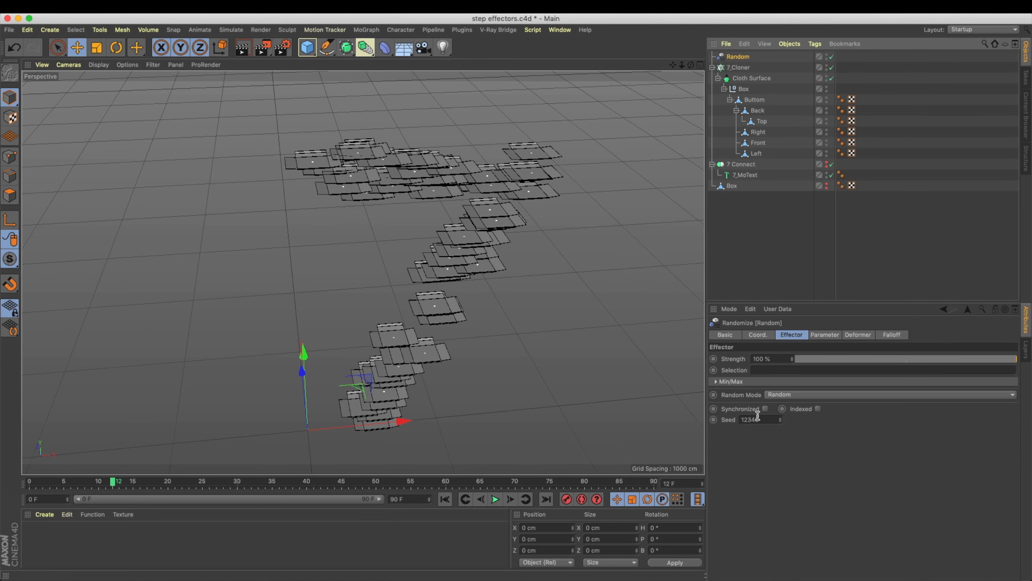
click(824, 335)
click(754, 379)
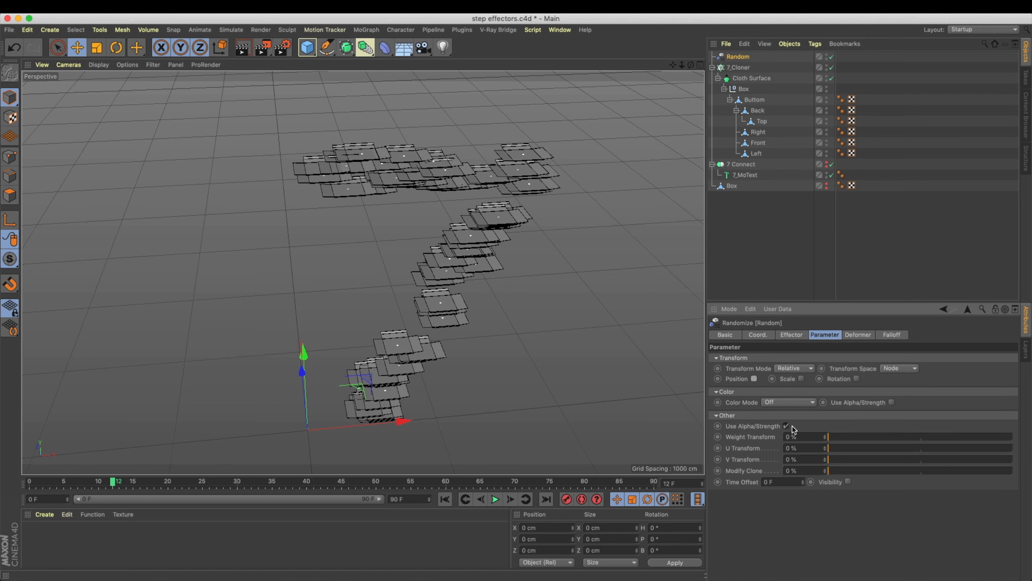
click(786, 483)
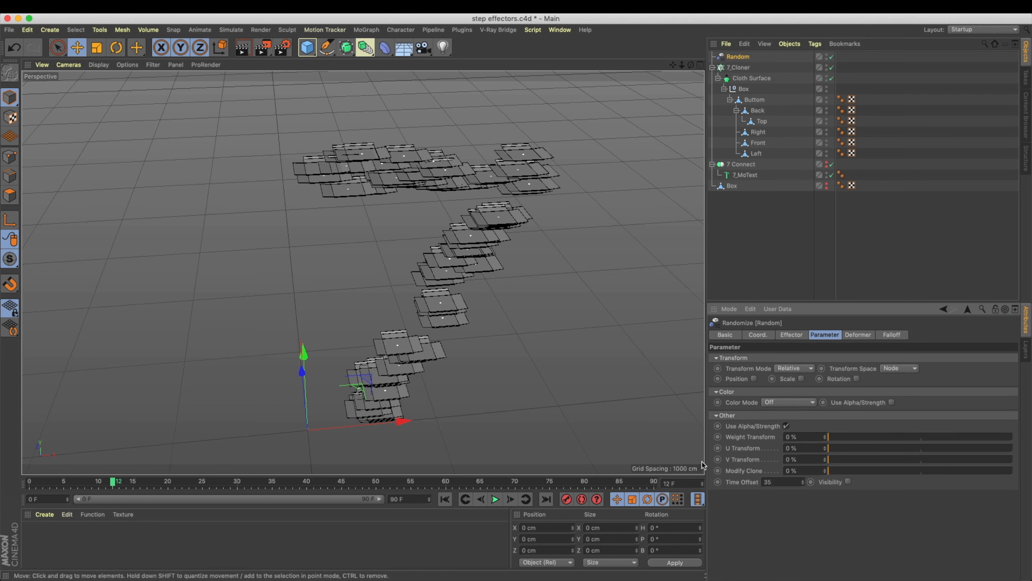
key(Return)
Play the randomly offset box animation from the first frame and return to frame 0.
click(445, 499)
click(495, 499)
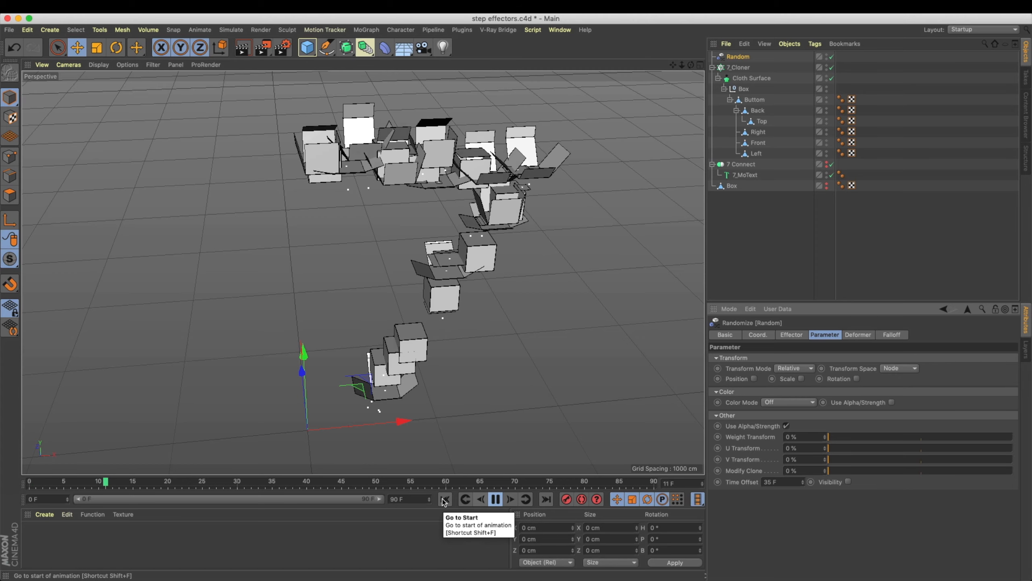
click(445, 503)
click(496, 501)
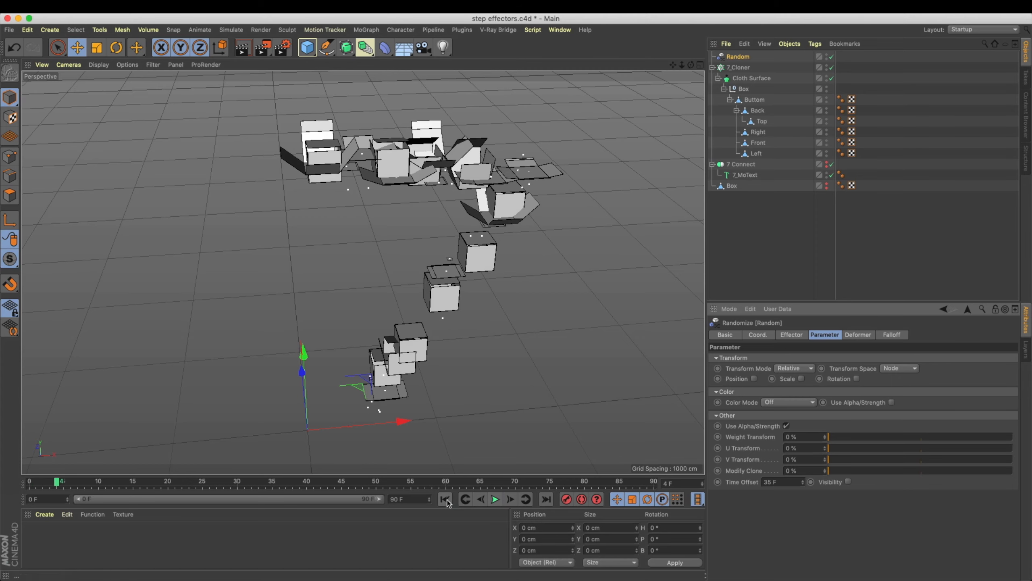
click(446, 501)
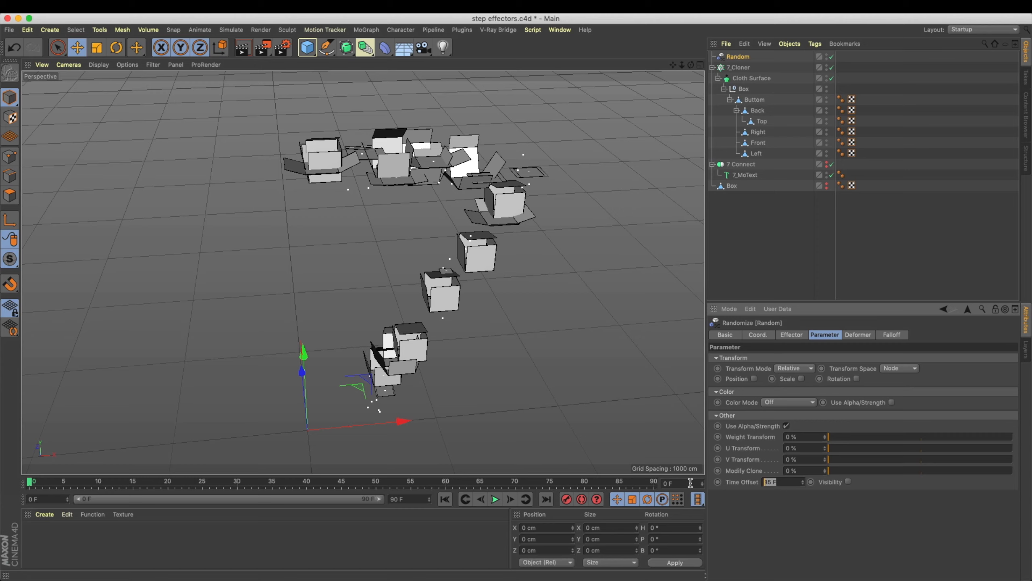
Try Random effector time offsets of -35 F, 60 F and 120 F, and delete the effector.
text(-35)
key(Return)
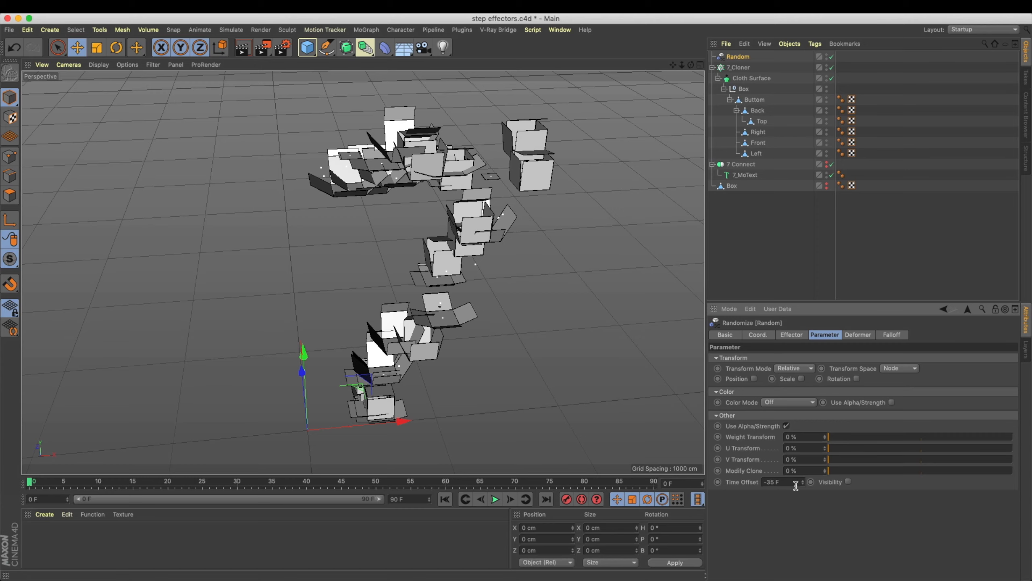
text(60)
key(Return)
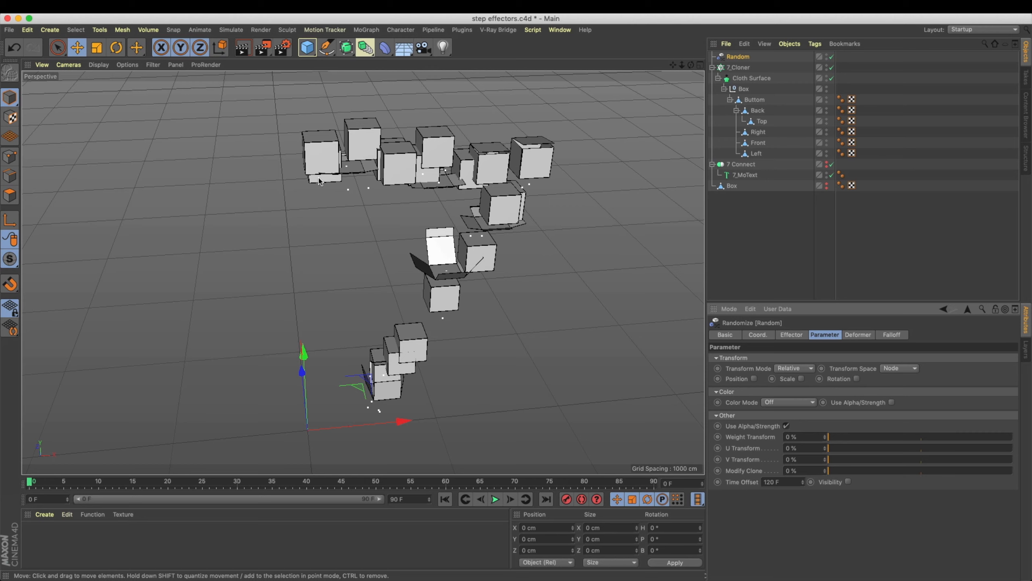
key(Delete)
Add a Step effector to 7_Cloner with Scale turned off and a Time Offset of 55 F.
click(739, 57)
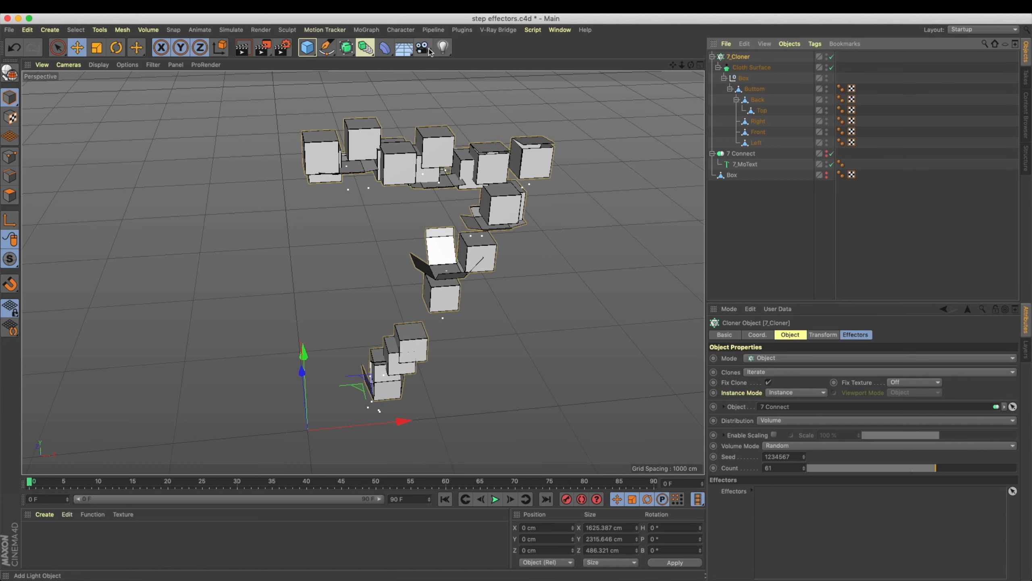
click(366, 30)
mouse_move(406, 46)
click(473, 192)
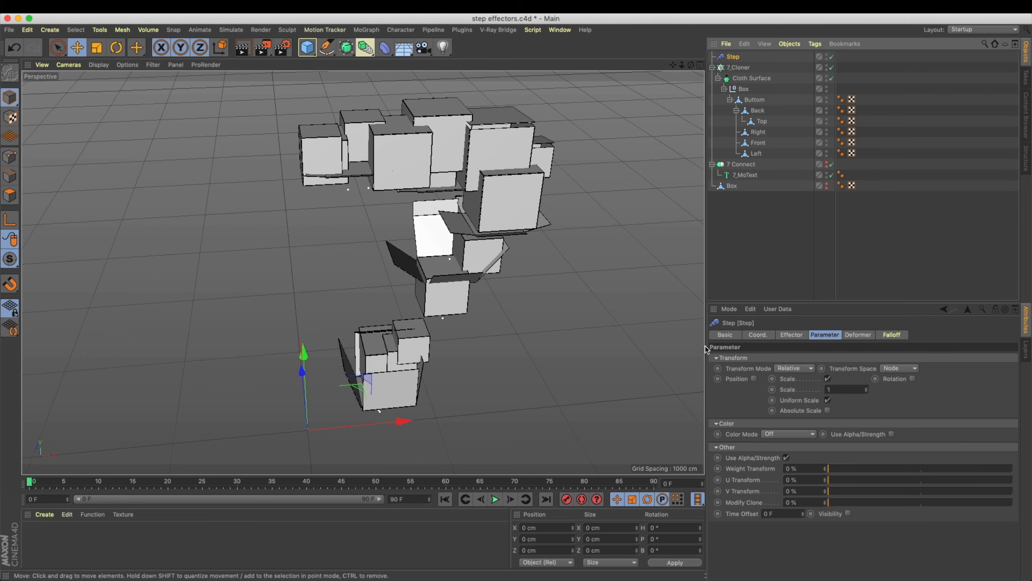
click(827, 379)
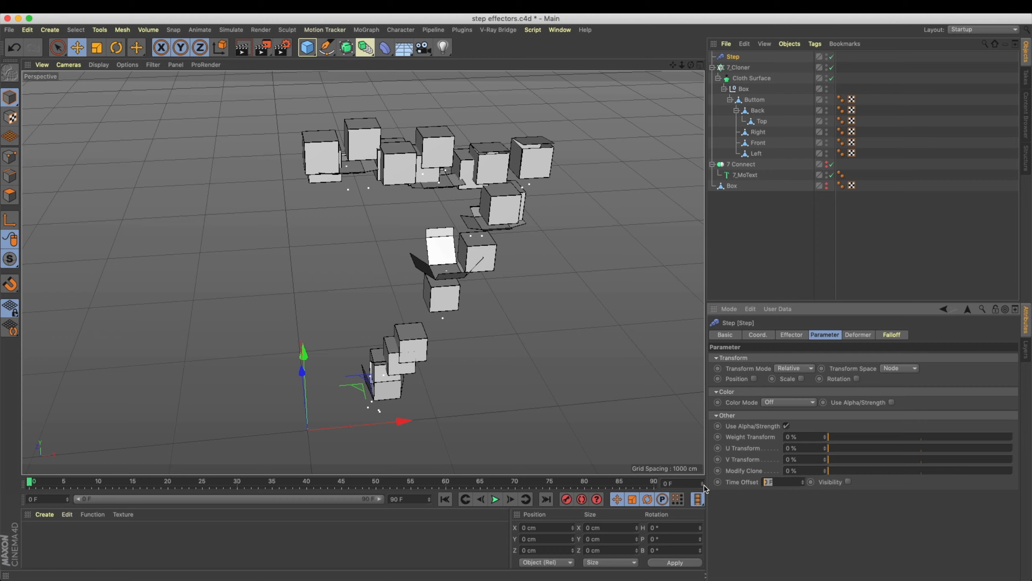
text(55)
key(Return)
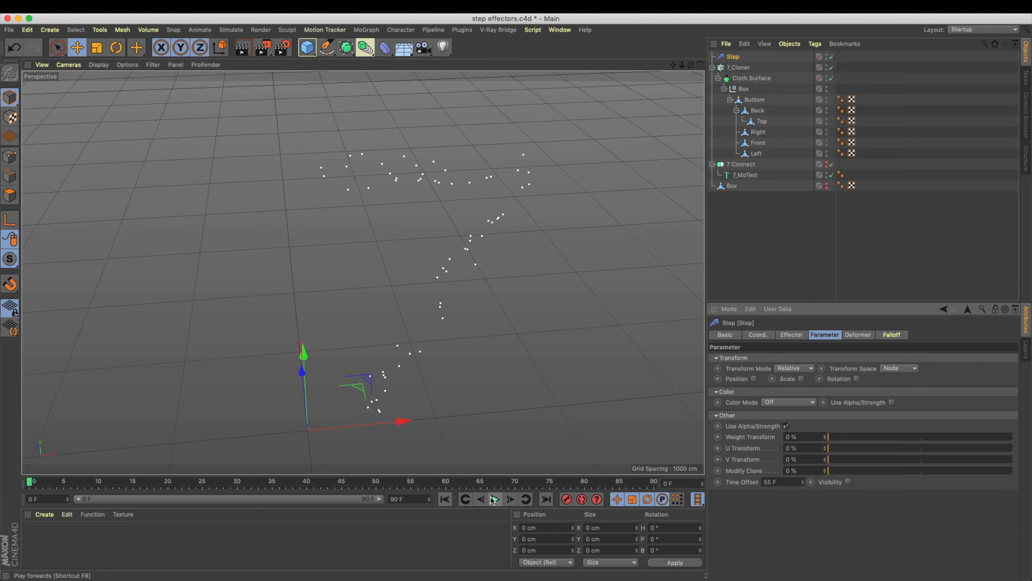
Stop playback and reshape the Step effector's spline into a wave by adding alternating high and low points.
click(791, 335)
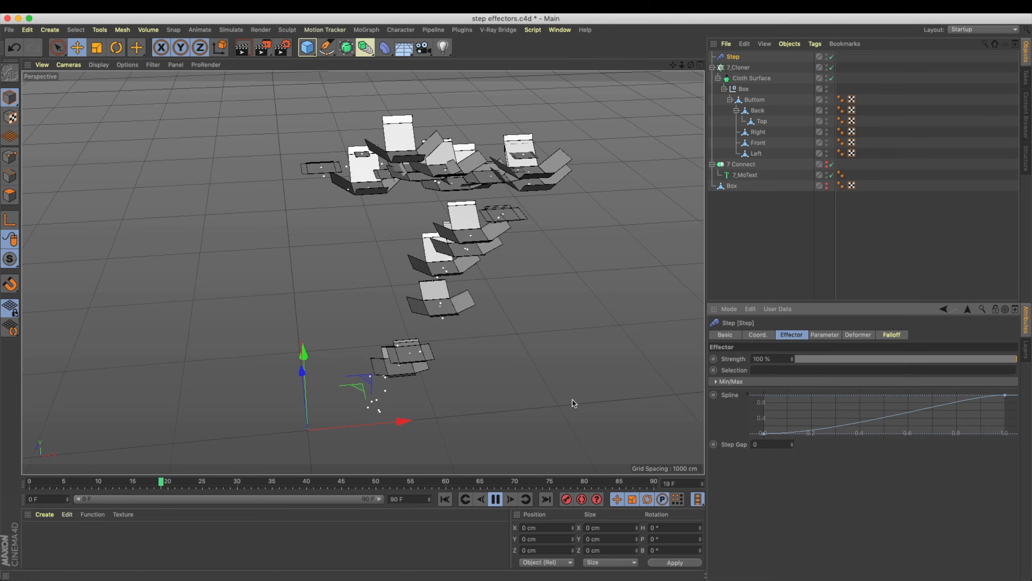
click(496, 500)
ctrl+click(820, 433)
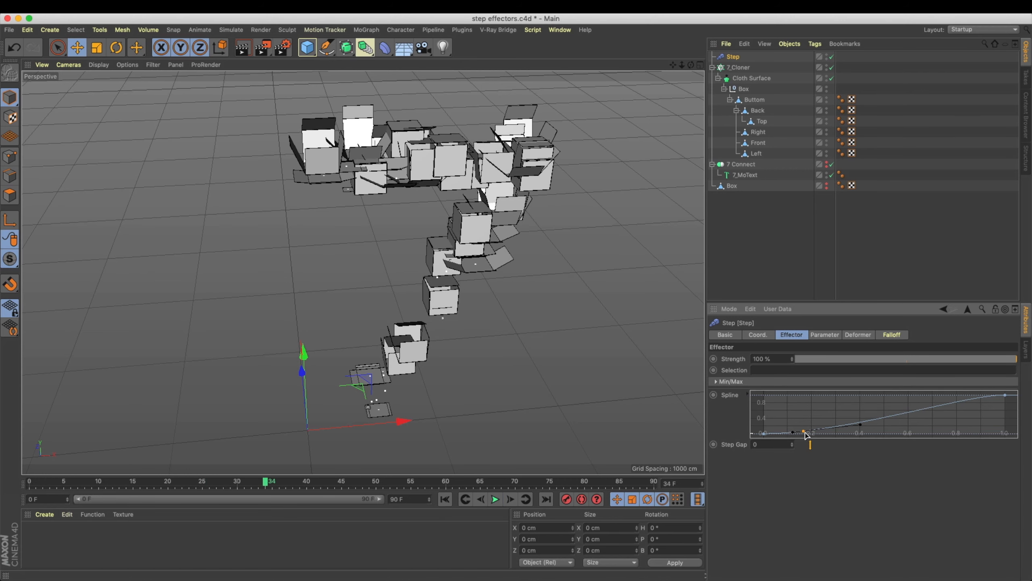
drag(804, 433, 803, 402)
ctrl+click(873, 413)
drag(873, 420, 873, 427)
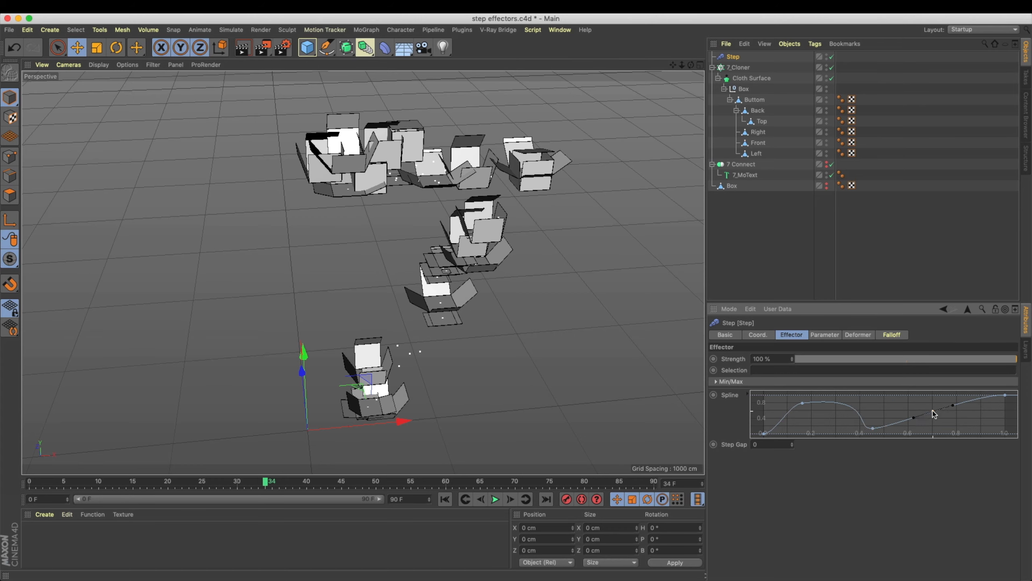
drag(933, 412, 949, 425)
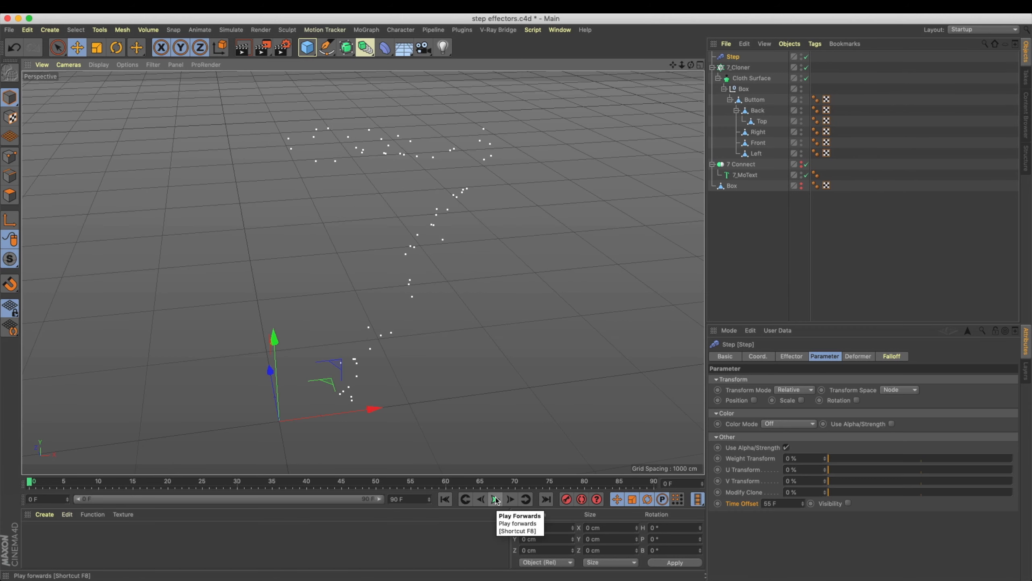
Play the step-offset box animation while reviewing the Step effector's spline, the 7_Cloner settings and its child objects.
click(496, 499)
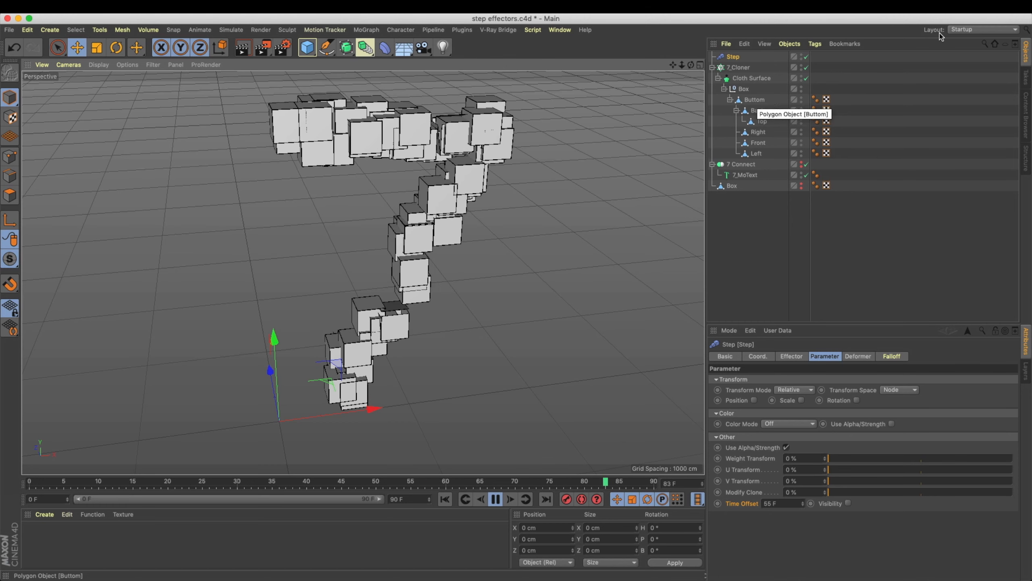
click(793, 356)
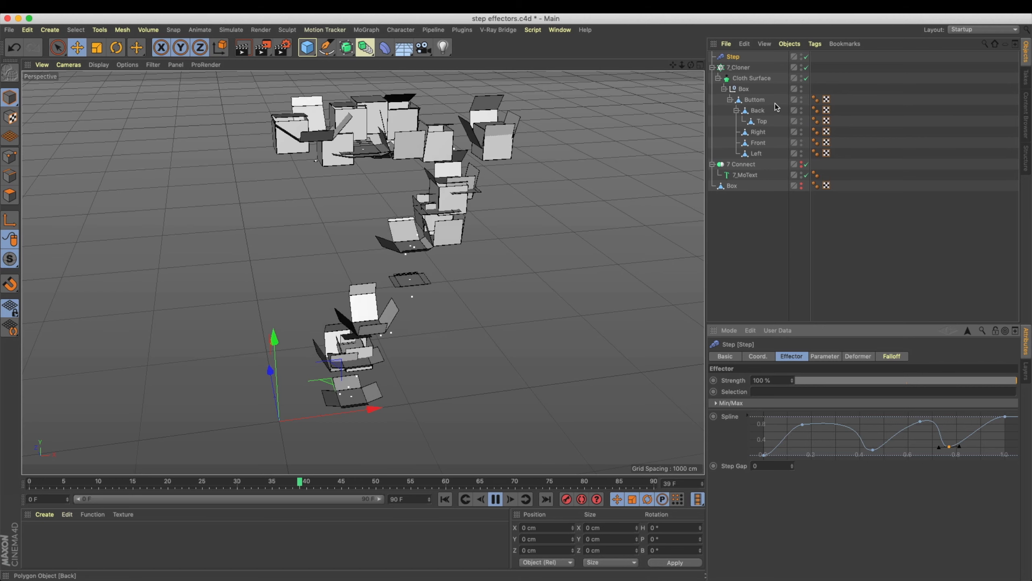
click(743, 155)
click(741, 67)
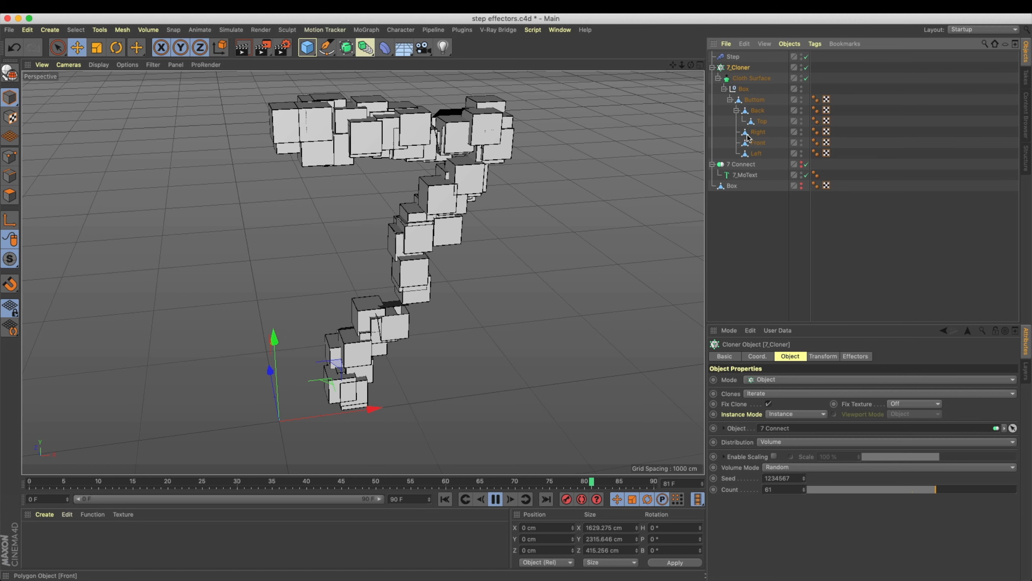
drag(743, 119, 738, 110)
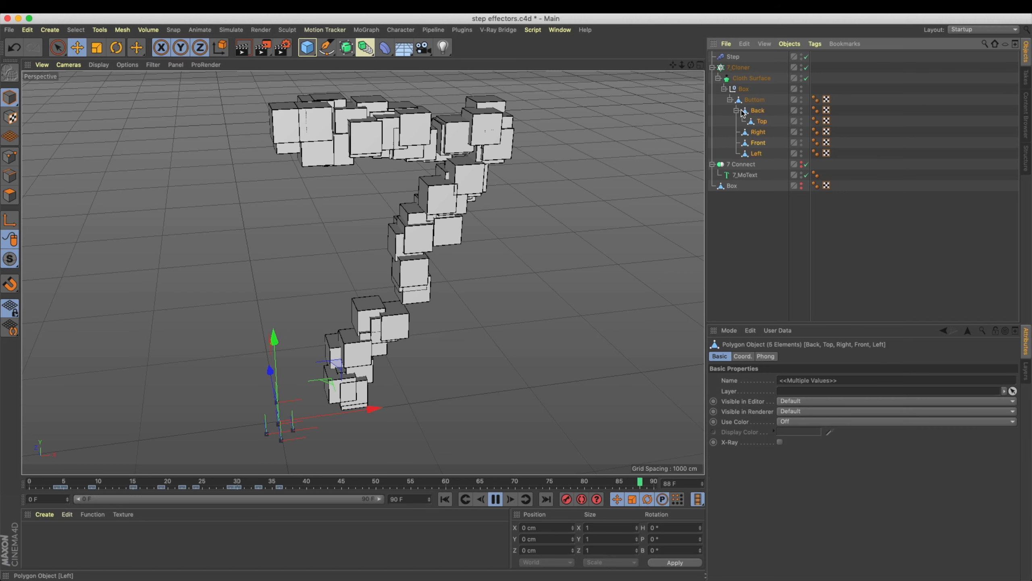
click(499, 498)
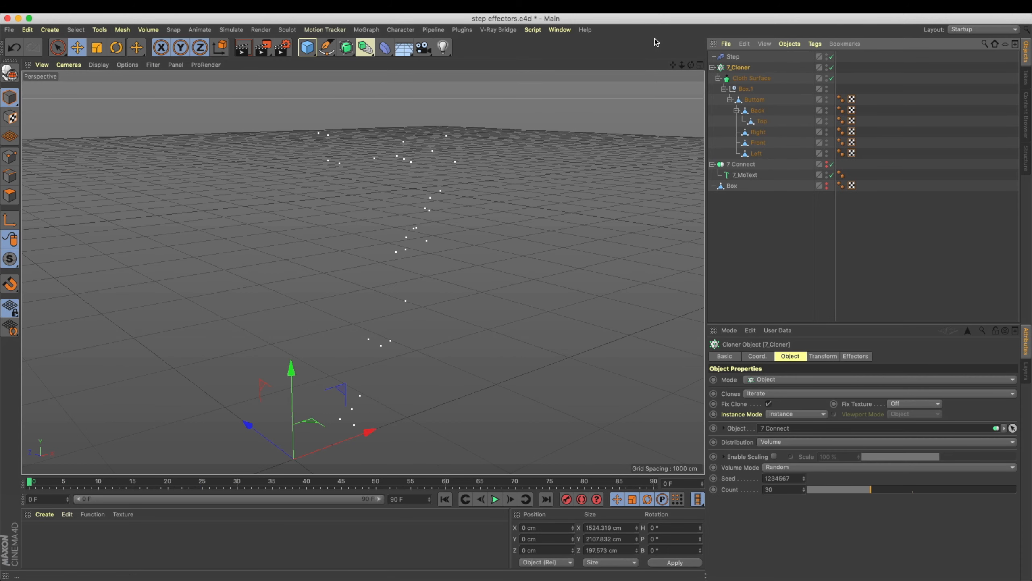
Switch to the box animation.c4d scene, play its cloned box animation and stop it at frame 59.
click(560, 29)
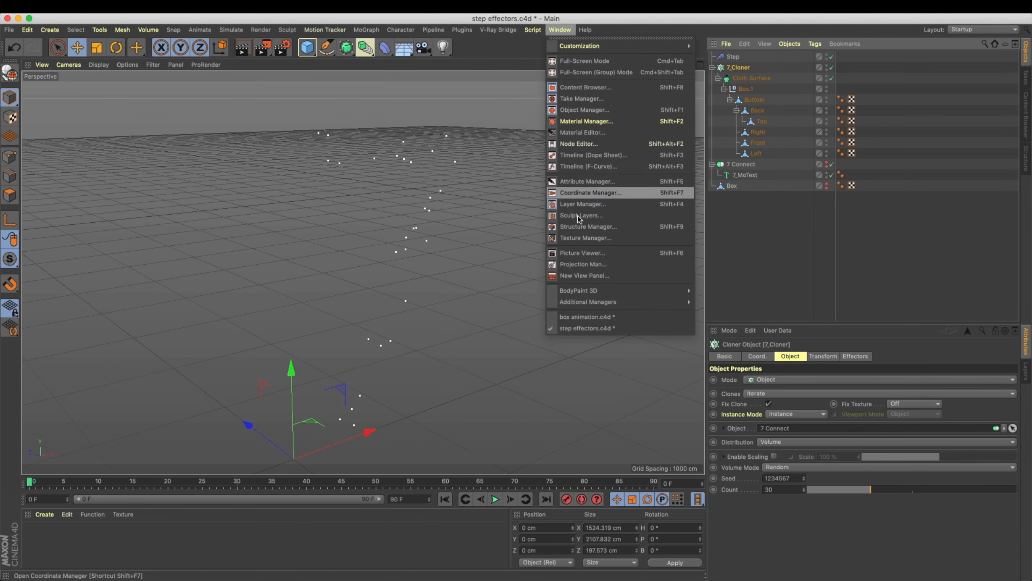
click(585, 323)
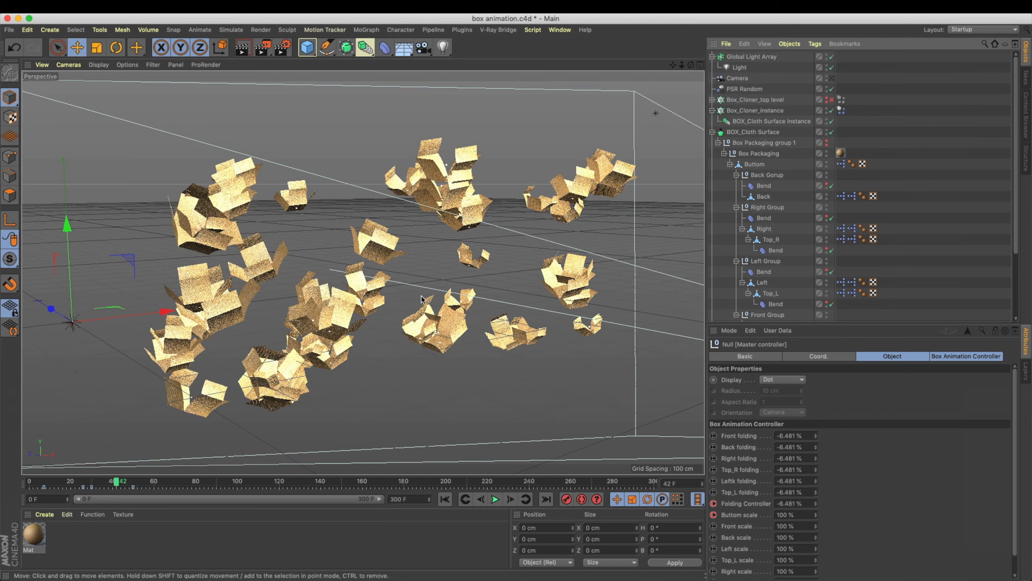
alt+drag(387, 296, 354, 301)
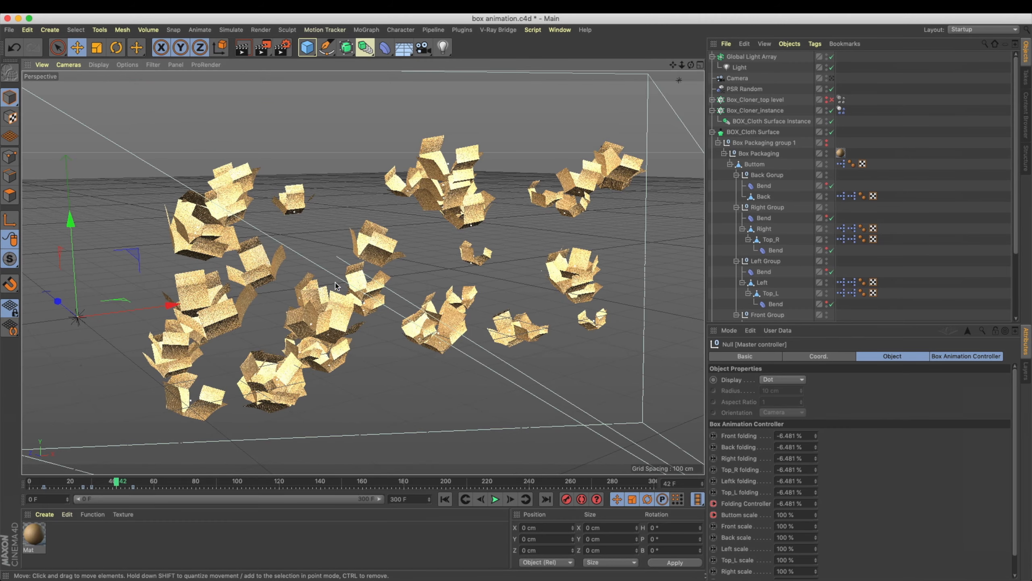
click(496, 499)
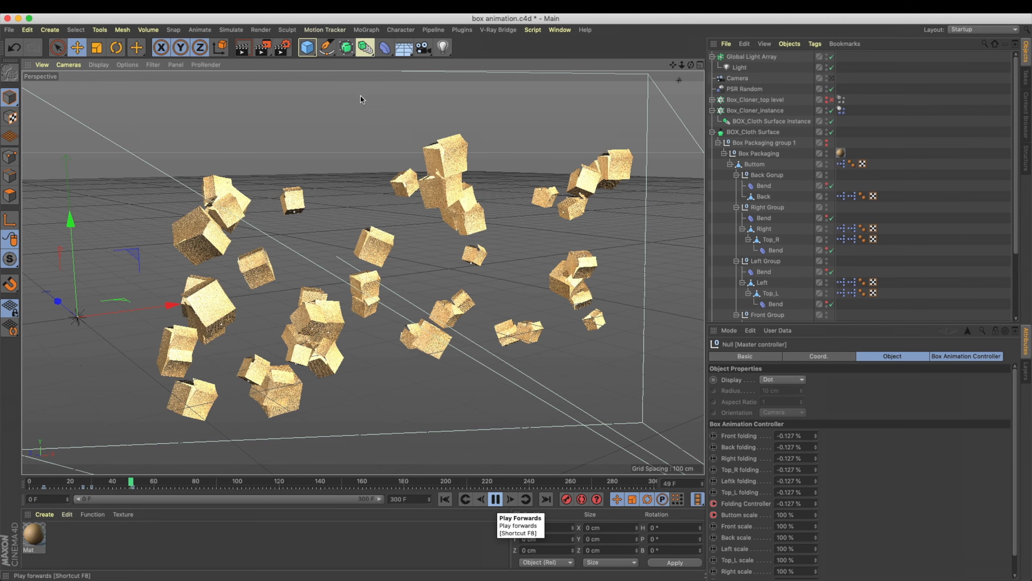
click(496, 501)
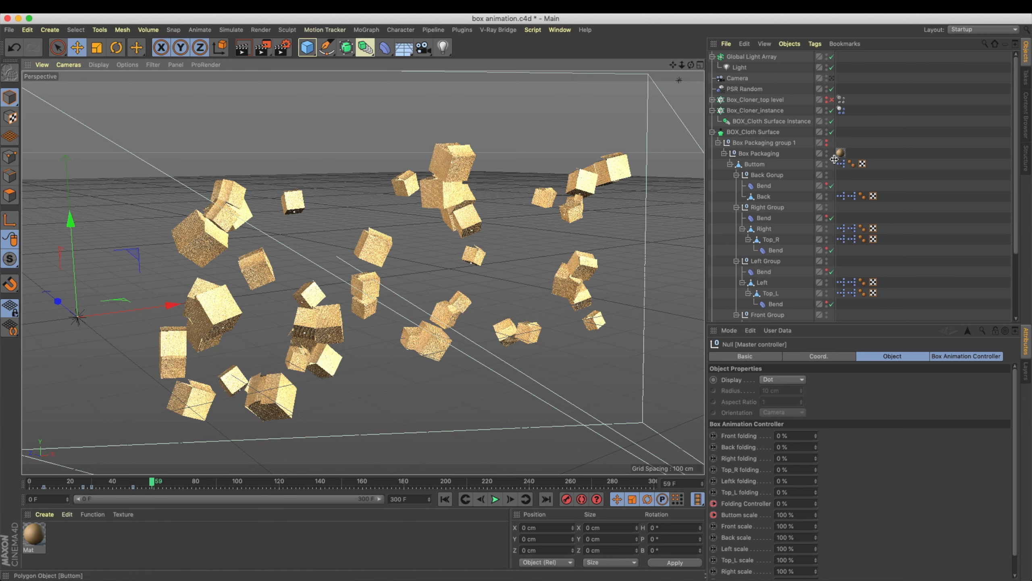
Disable BOX_Cloth Surface, place Box Packaging directly under it and delete the Box Packaging group 1 null.
click(753, 132)
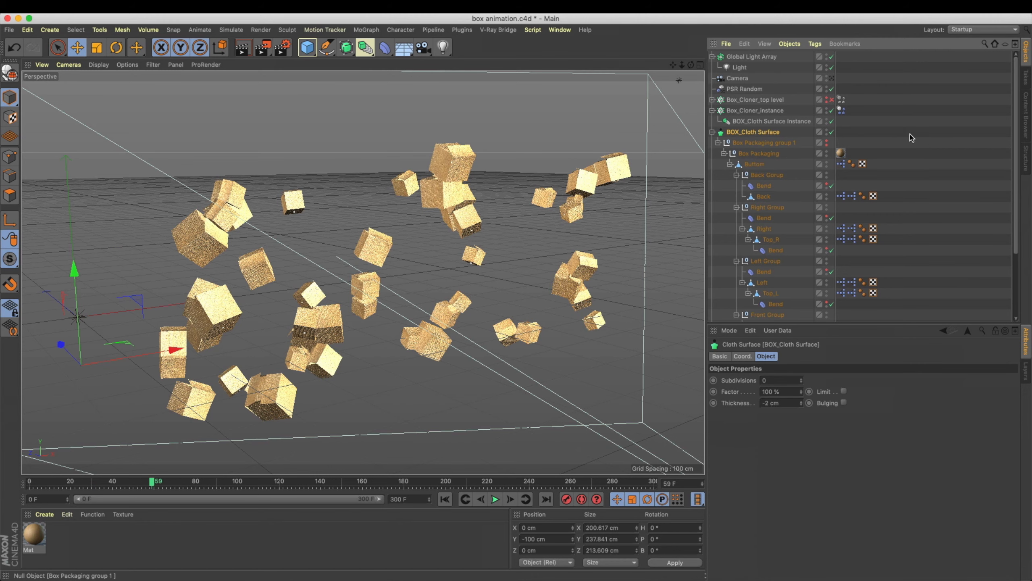
click(832, 132)
drag(760, 152, 751, 137)
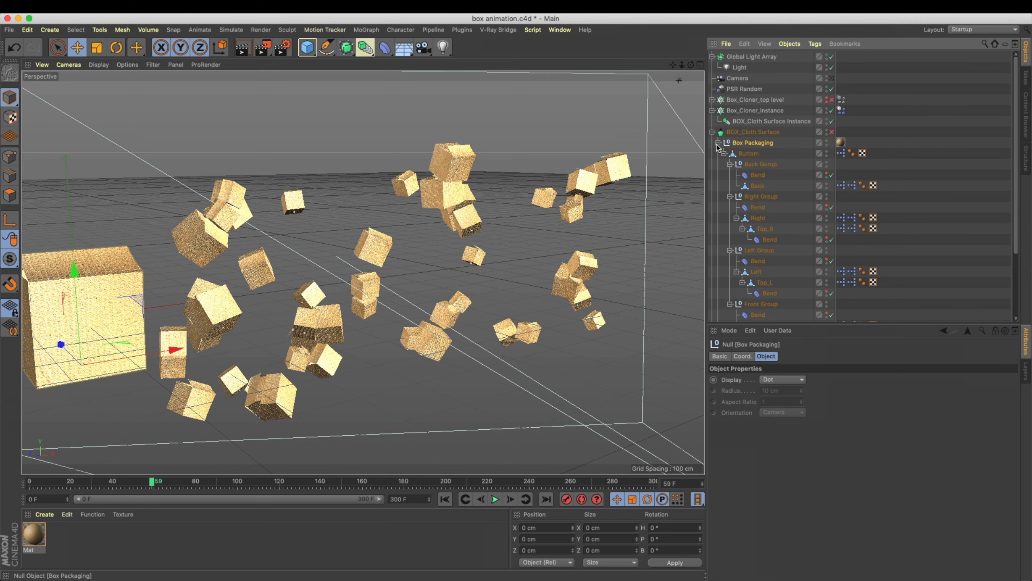
click(719, 143)
click(765, 156)
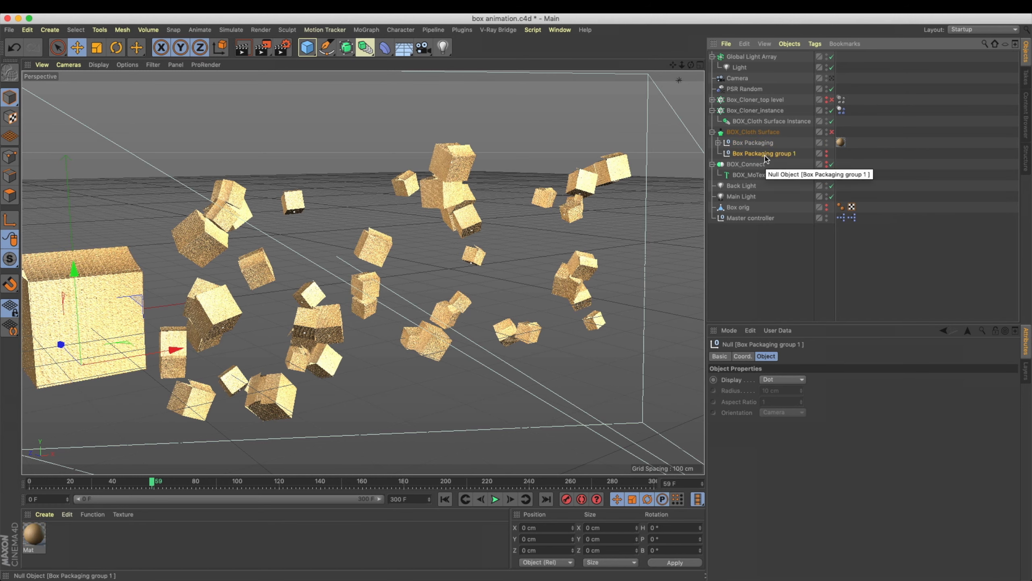
key(Delete)
Replace the BOX_Cloth Surface Instance inside Box_Cloner_Instance with the BOX_Cloth Surface object itself.
click(753, 122)
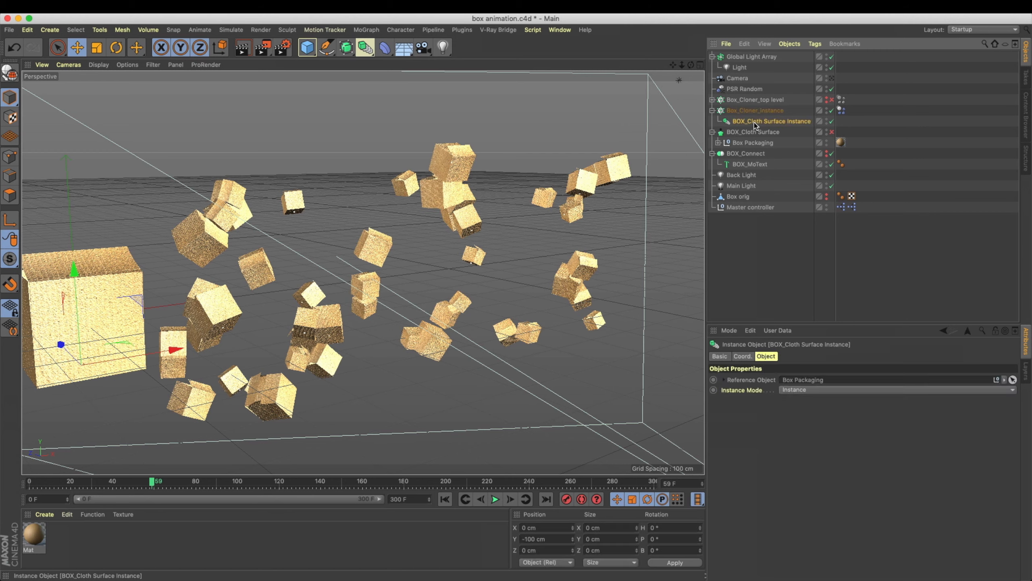
key(Delete)
mouse_move(764, 122)
mouse_down()
mouse_move(752, 136)
mouse_move(746, 112)
mouse_up()
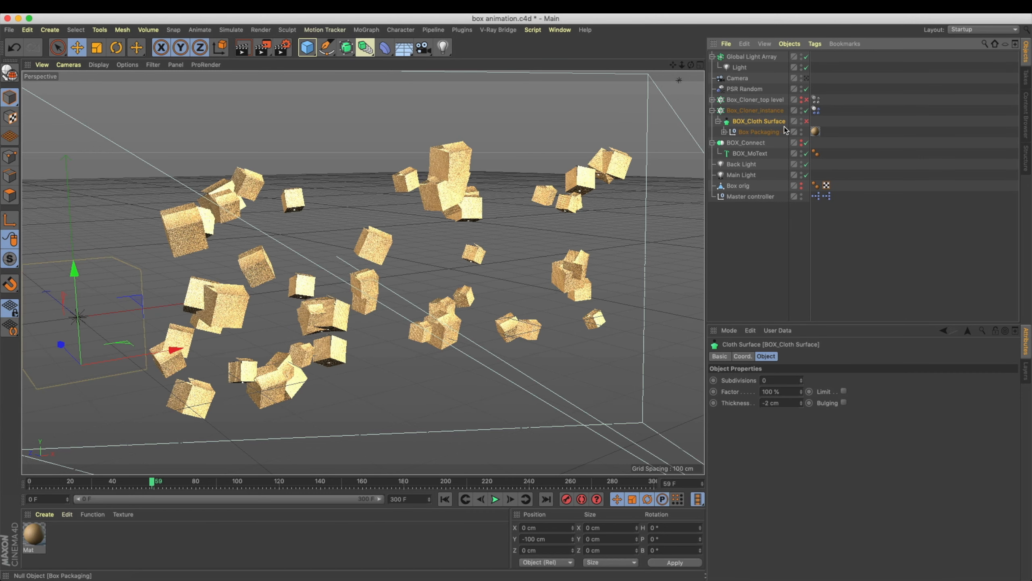
Expand the Box Packaging hierarchy, disable Box_Cloner_Instance and frame the single box in the viewport.
click(737, 133)
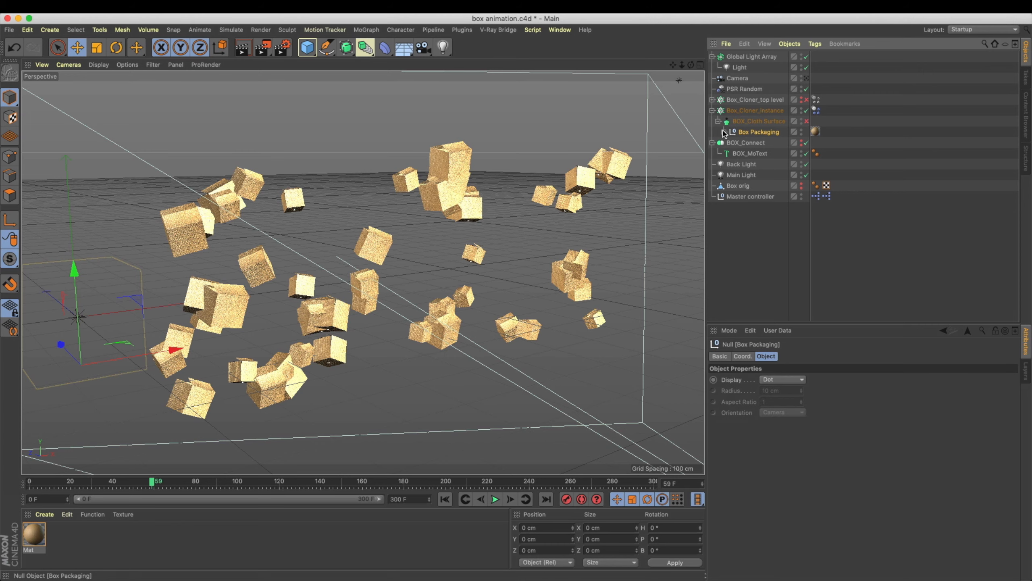
click(724, 133)
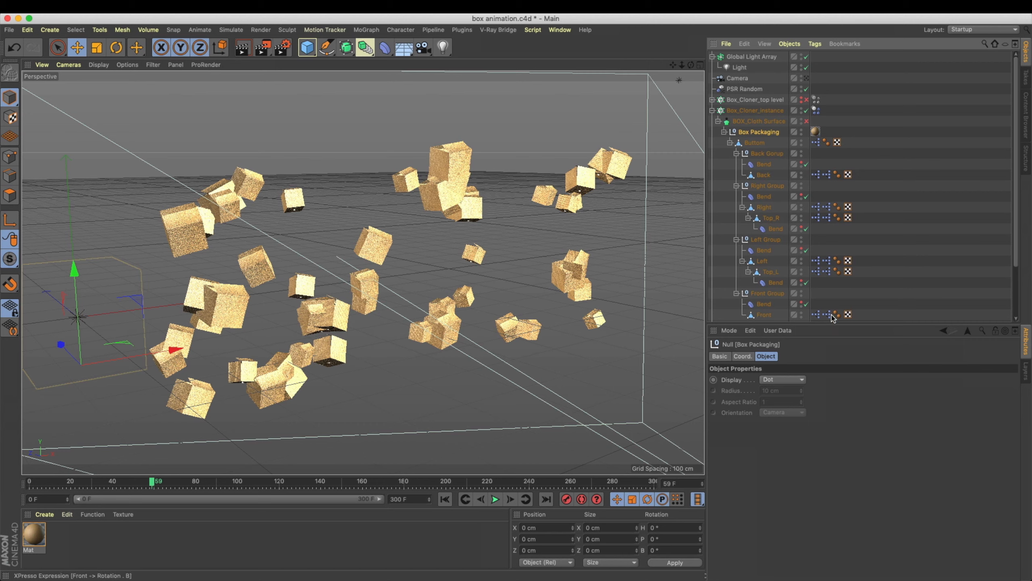
drag(833, 326, 833, 449)
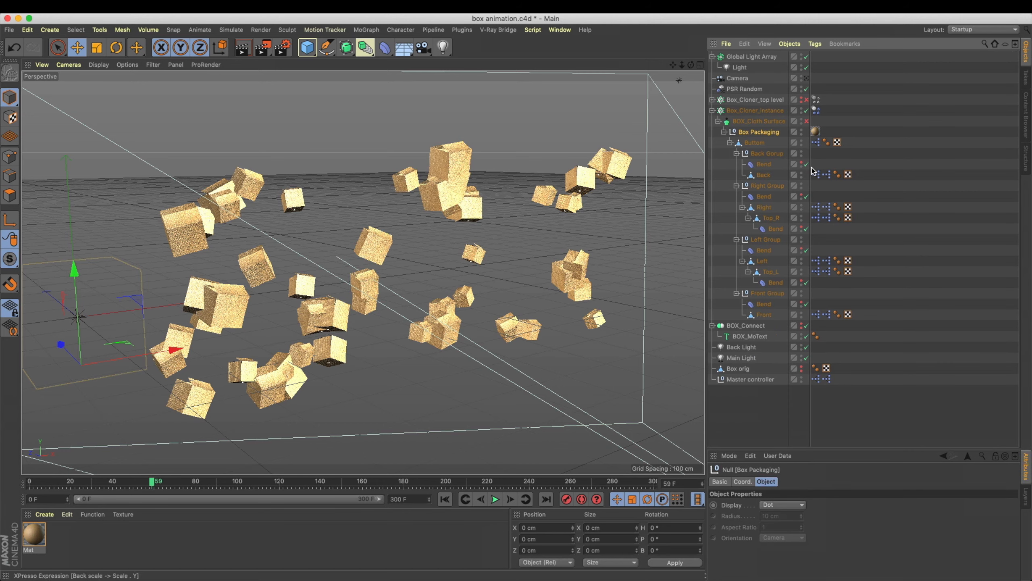
click(807, 110)
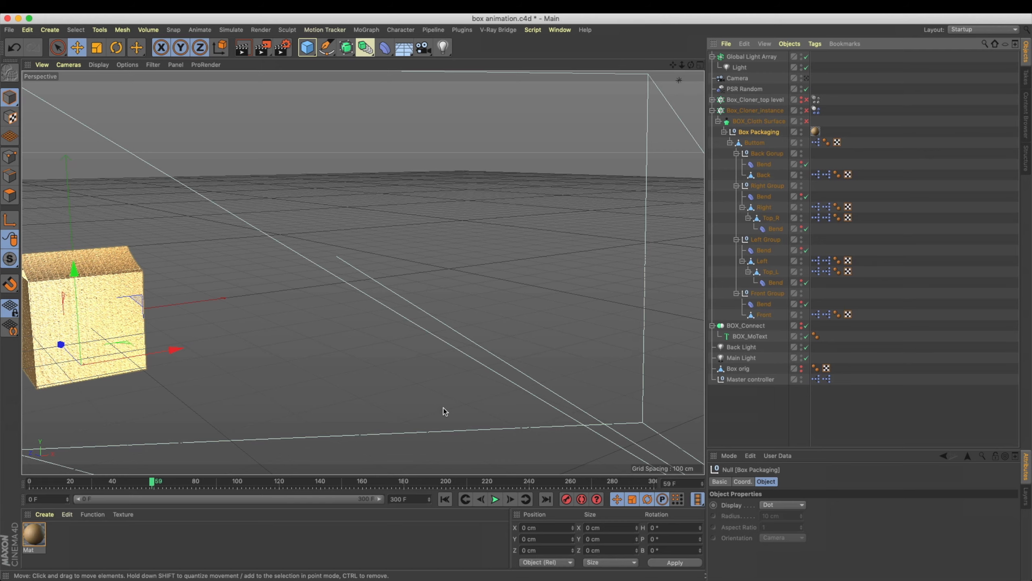
alt+middle_drag(336, 312, 668, 307)
alt+drag(668, 306, 534, 336)
scroll(456, 292, up, 4)
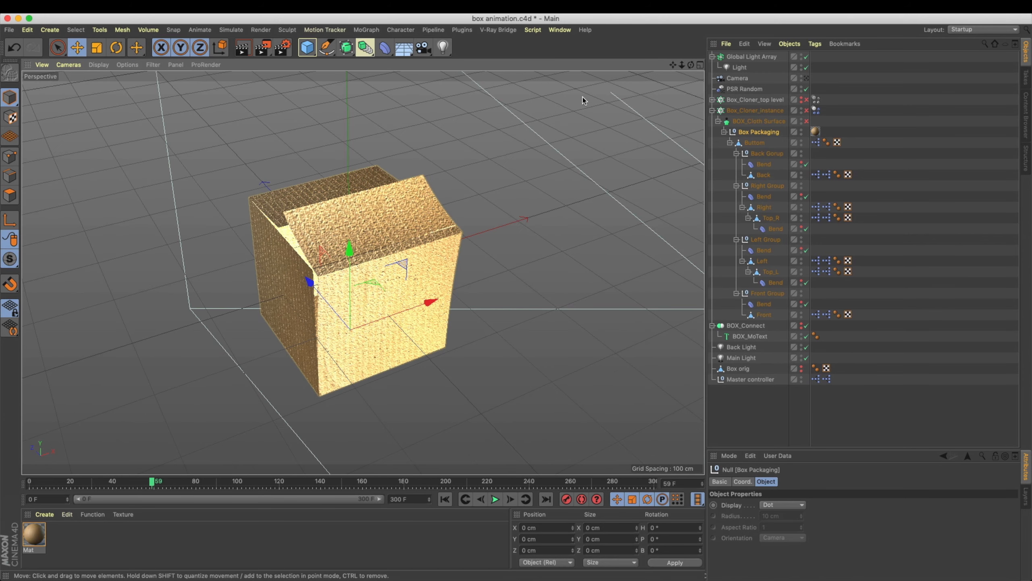
Open the Cappucino character manager and enable PLA and Hierarchy recording alongside Position, Scale and Rotation.
click(401, 30)
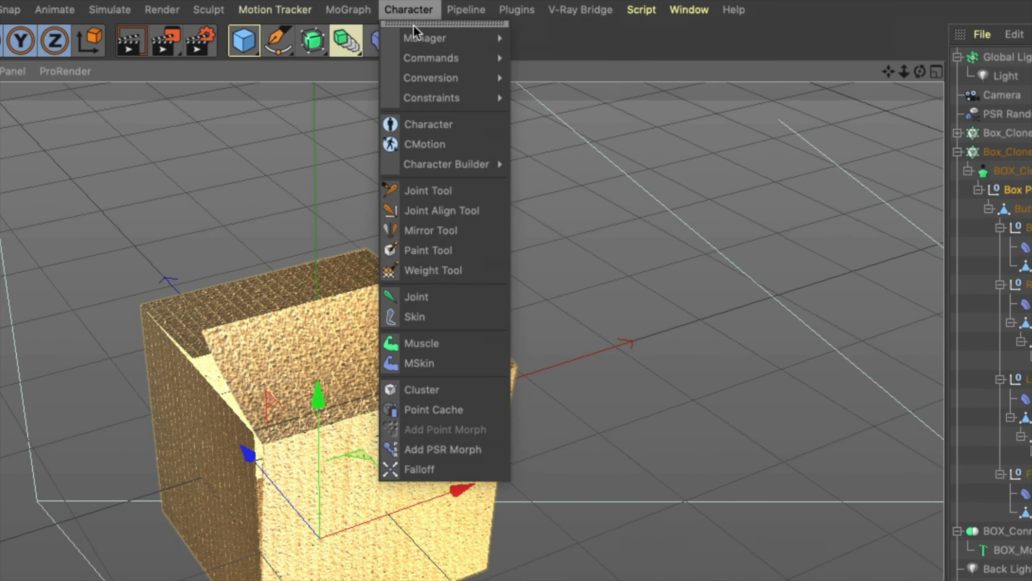
mouse_move(422, 41)
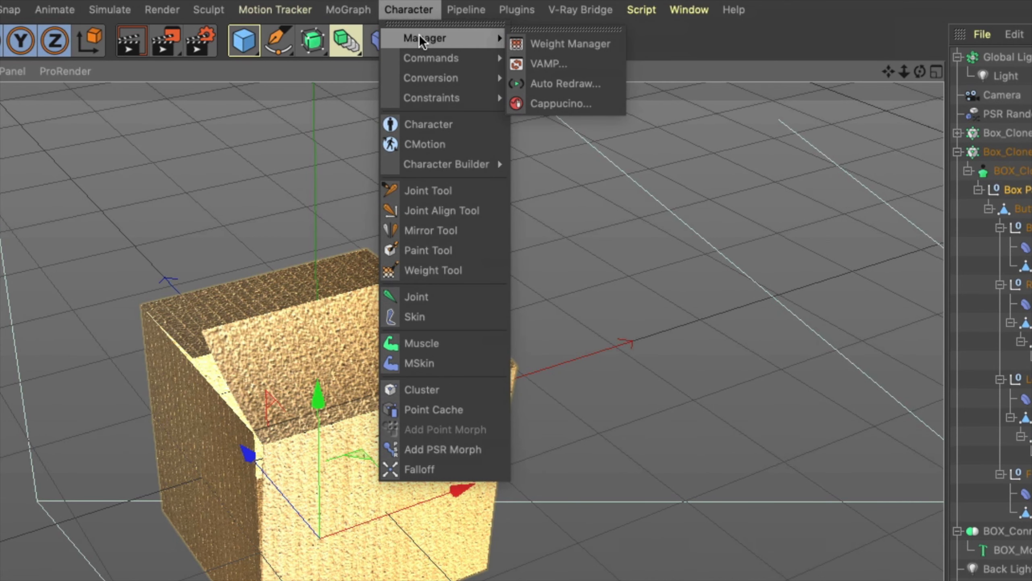
click(593, 102)
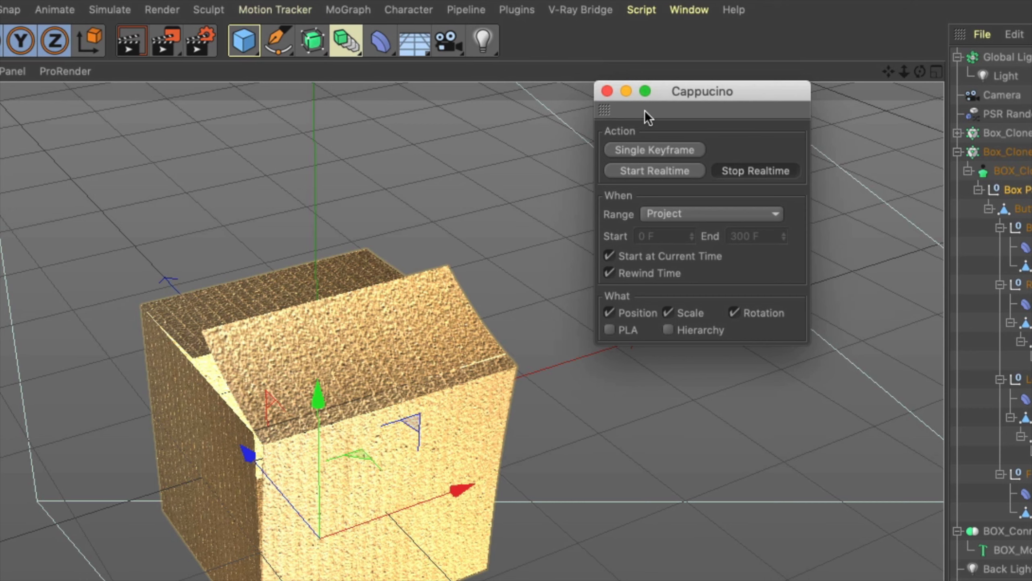
click(654, 385)
click(714, 386)
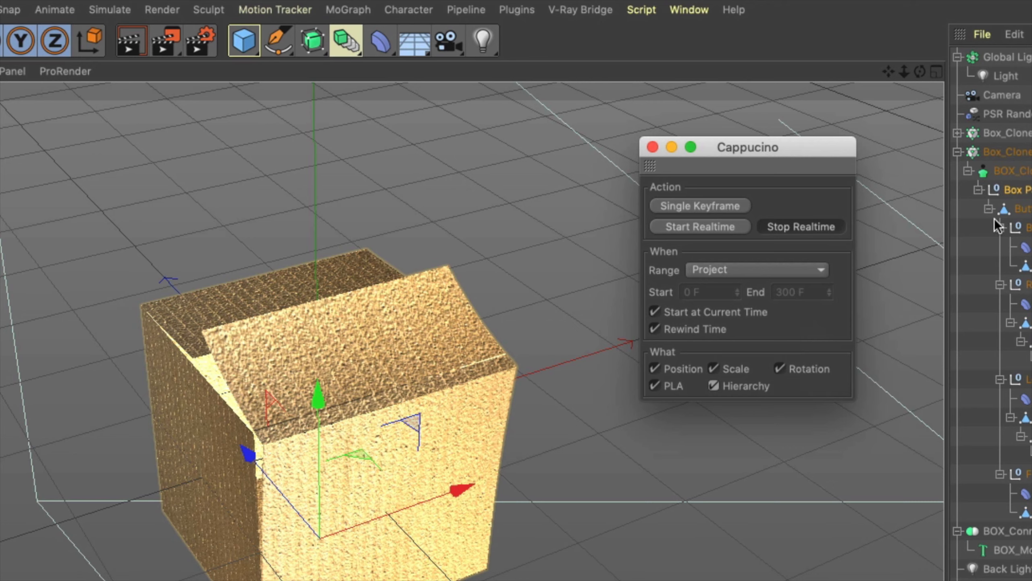
Record the Box Packaging folding animation from frame 0 as keyframes with Cappucino's realtime capture.
click(1030, 190)
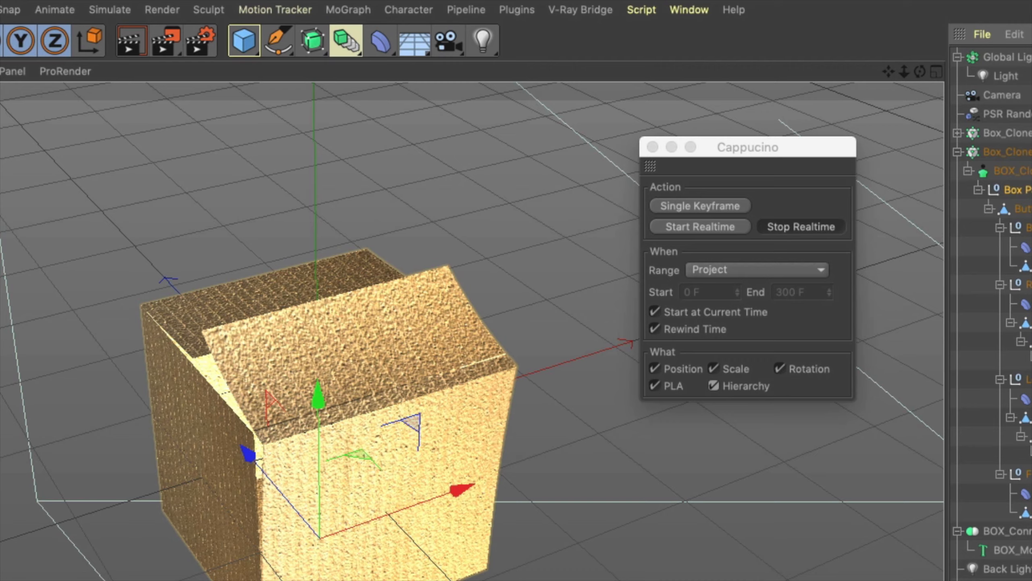
click(729, 227)
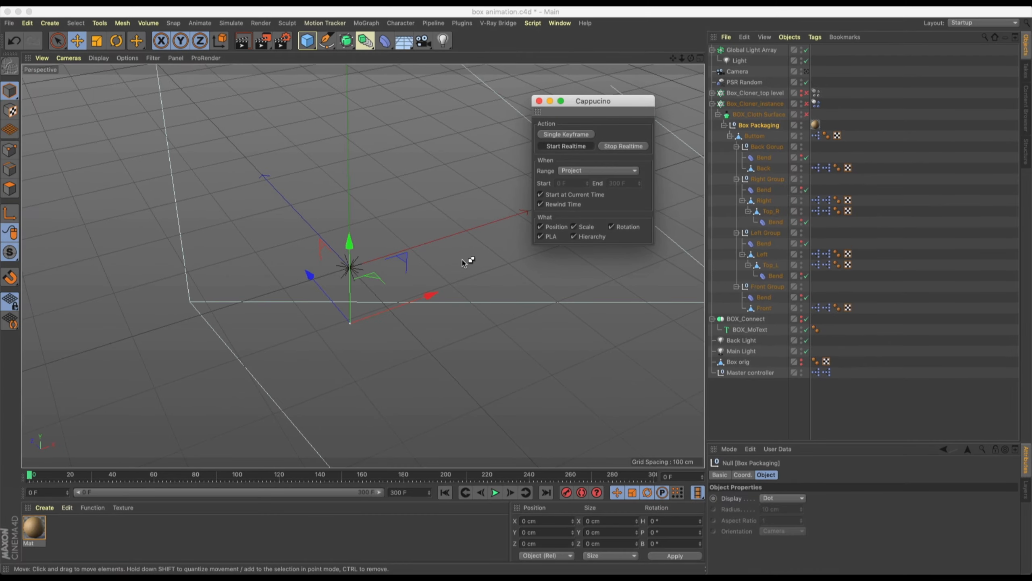
drag(517, 427, 517, 427)
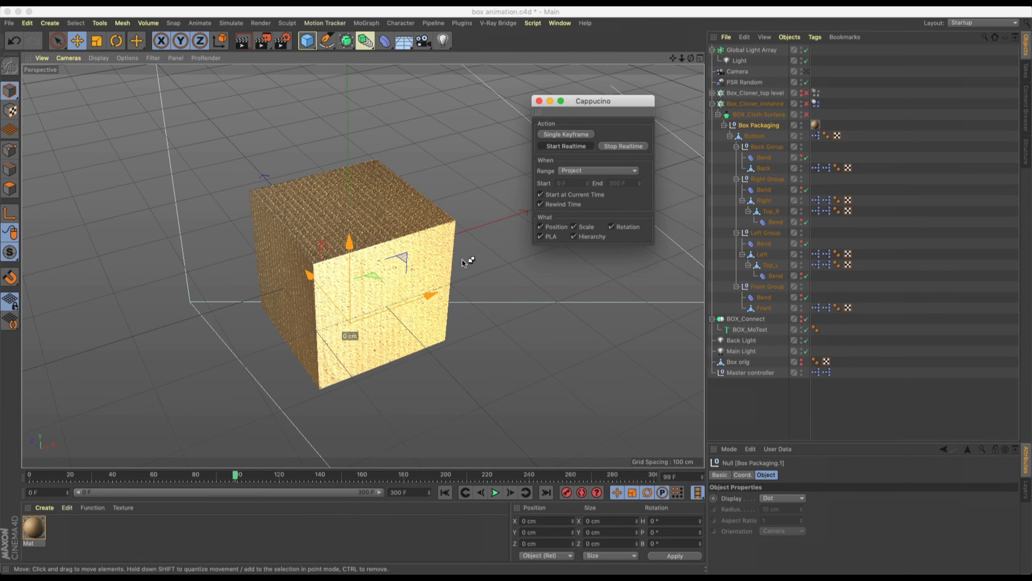
drag(462, 259, 462, 259)
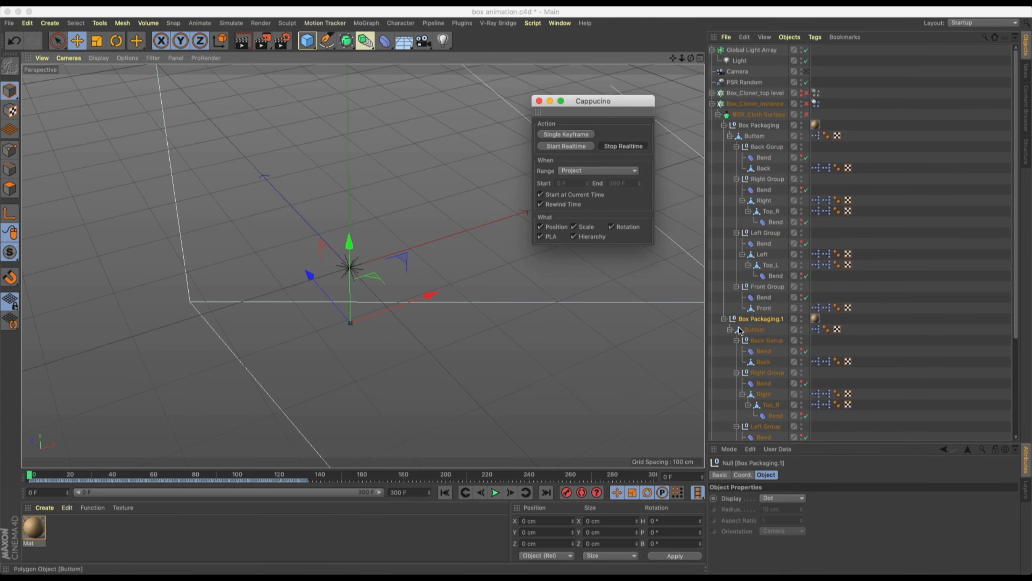
Collapse the original Box Packaging and recorded Box Packaging.1 hierarchies, and select the original null.
click(753, 138)
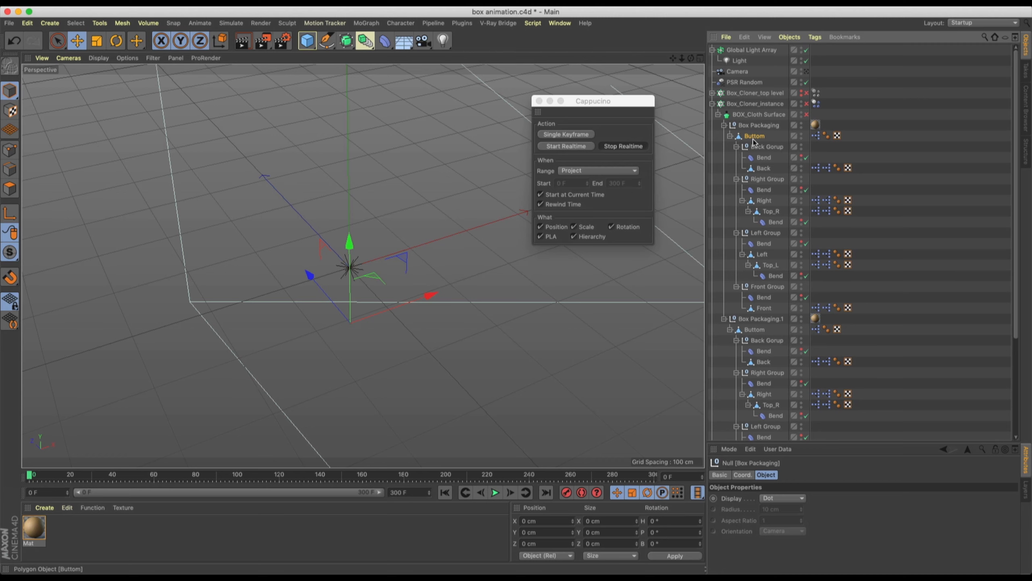
click(751, 128)
click(724, 125)
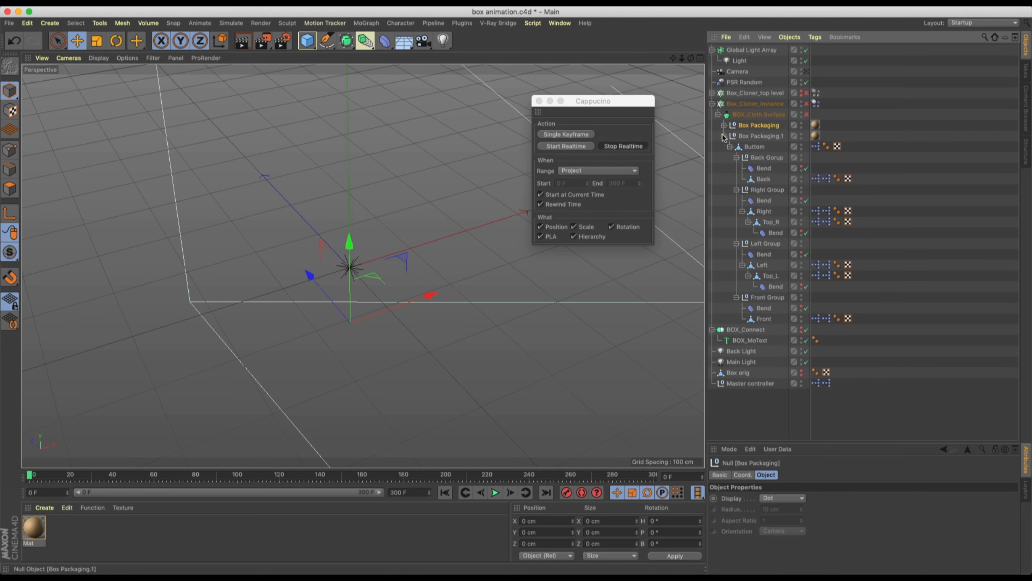
click(724, 136)
click(759, 136)
click(770, 126)
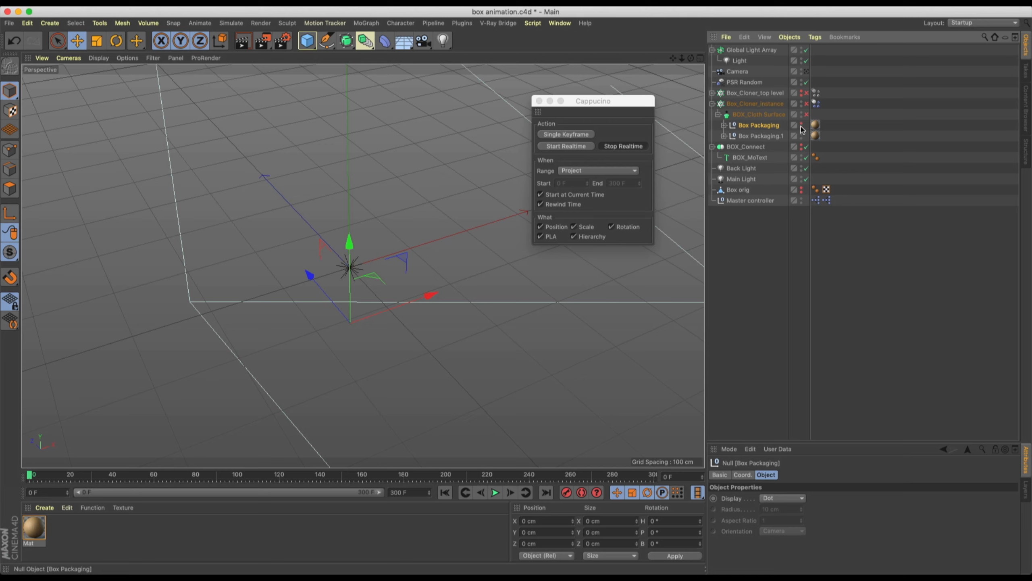
Move the original Box Packaging out of BOX_Cloth Surface to the end of the object list, expand Box Packaging.1 and go to frame 54.
drag(766, 127, 769, 335)
click(761, 126)
click(724, 125)
mouse_move(155, 480)
mouse_down()
mouse_move(173, 479)
mouse_move(142, 480)
mouse_up()
Delete every Bend deformer from the Back, Right, Left and Front groups of Box Packaging.1.
click(774, 223)
key(Delete)
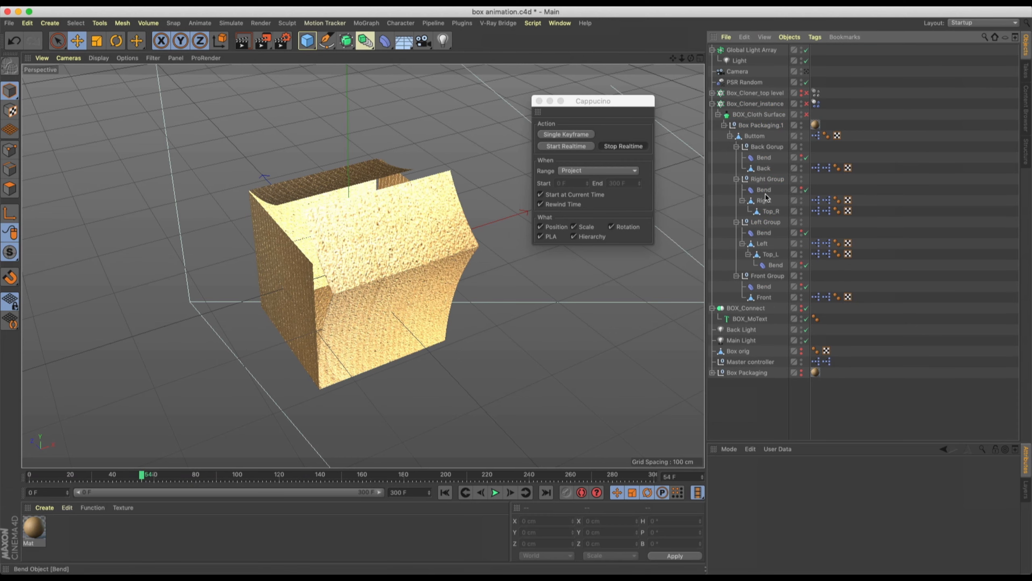
key(Delete)
click(764, 158)
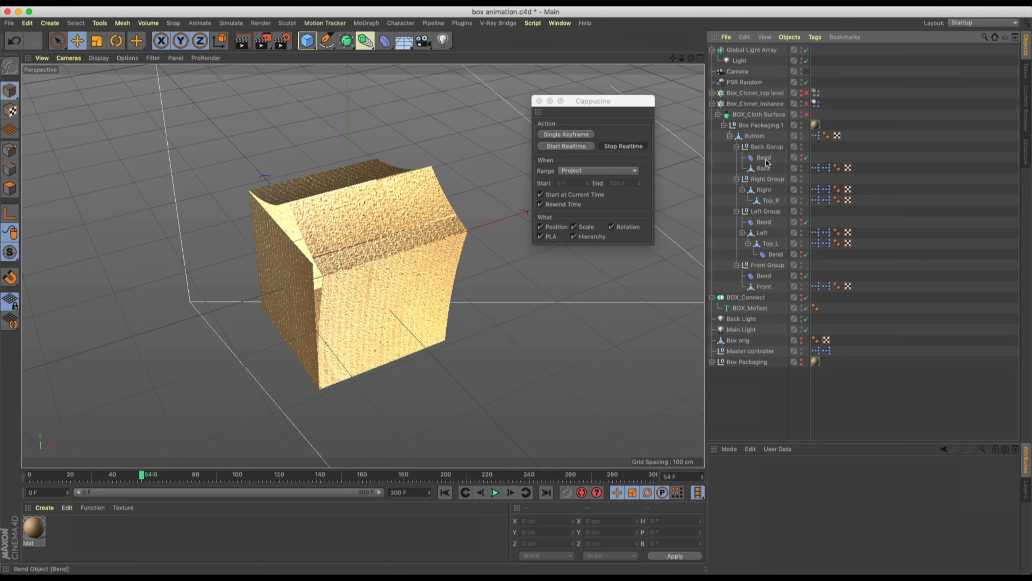
key(Delete)
click(776, 244)
key(Delete)
click(767, 212)
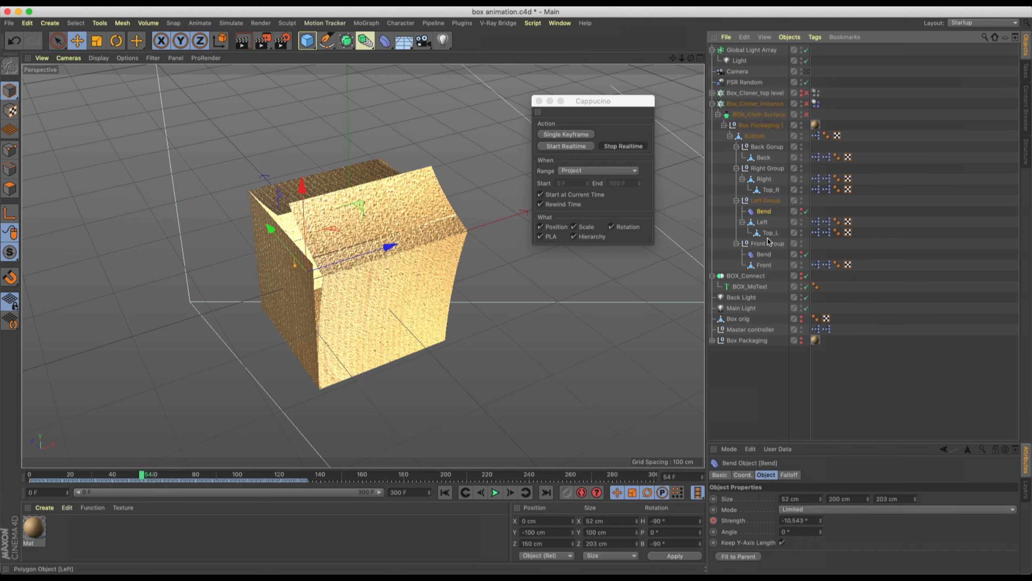
key(Delete)
click(768, 243)
key(Delete)
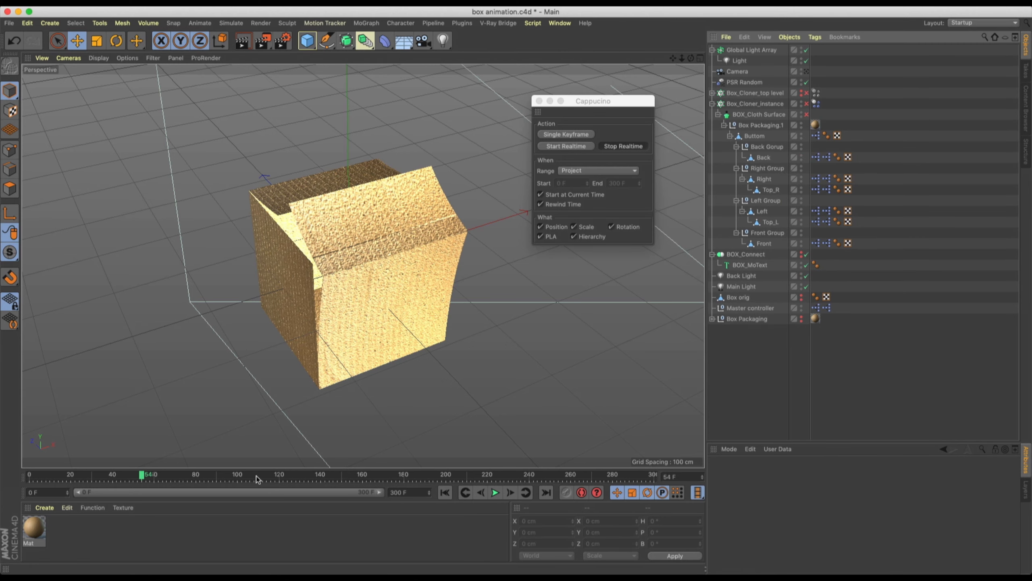
Scrub the animation to frame 46 and inspect the wall and flap objects of the recorded box.
drag(92, 476, 126, 478)
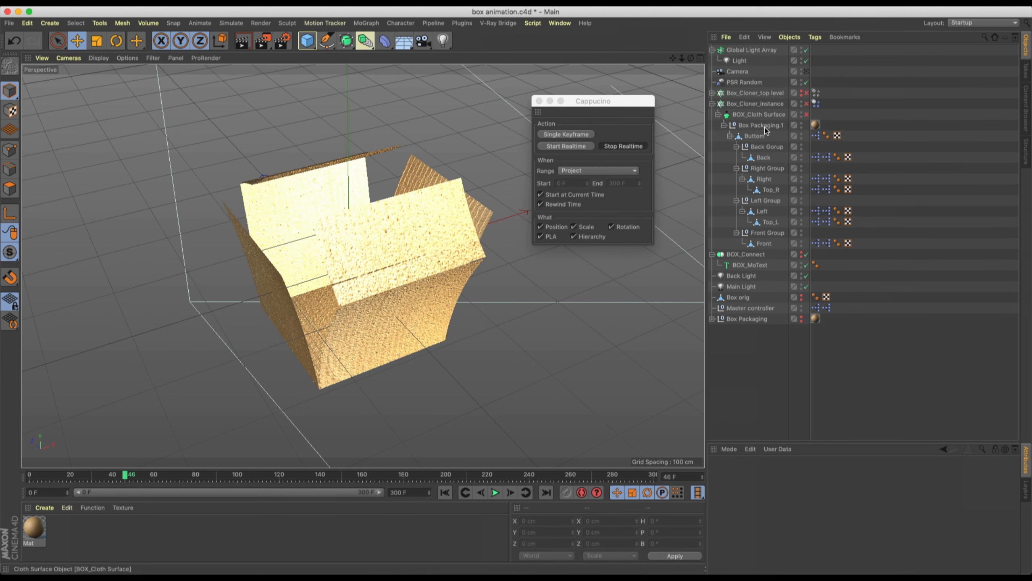
click(764, 158)
click(769, 190)
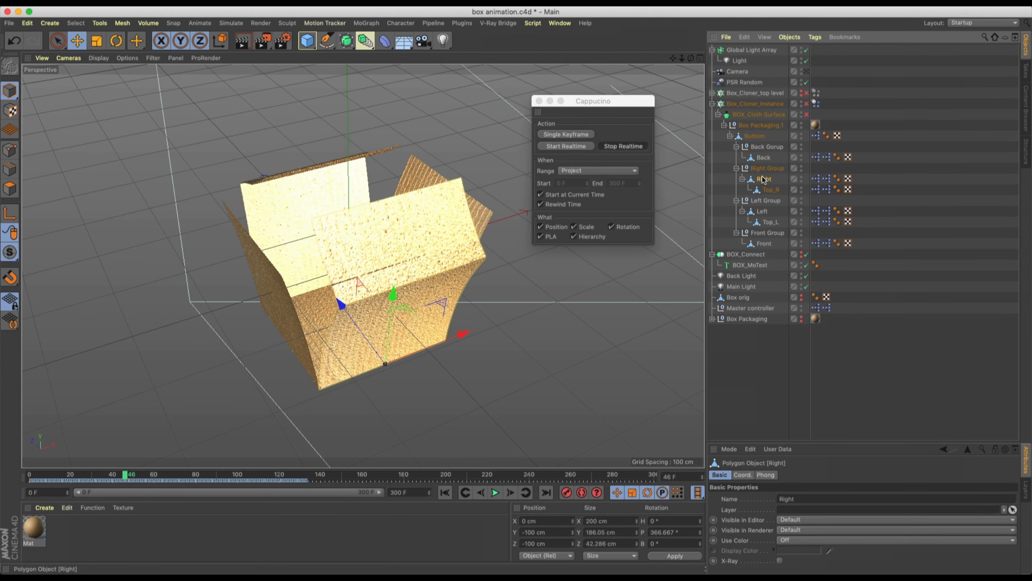
click(768, 204)
click(770, 222)
alt+drag(380, 235, 423, 346)
click(771, 189)
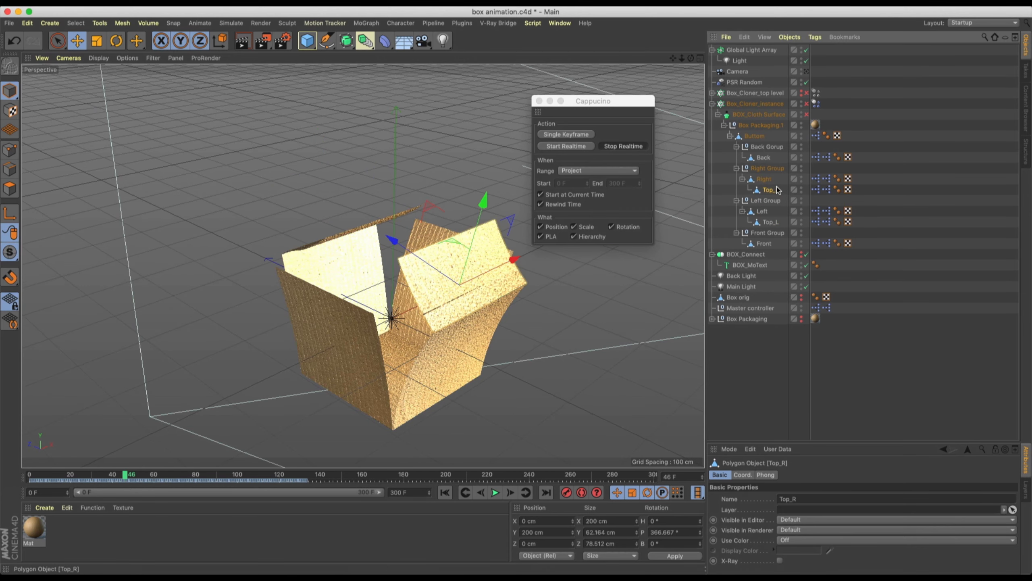
Open the Dope Sheet timeline, examine Box Packaging.1's recorded Position, Scale and Rotation keyframes, and close it.
click(567, 25)
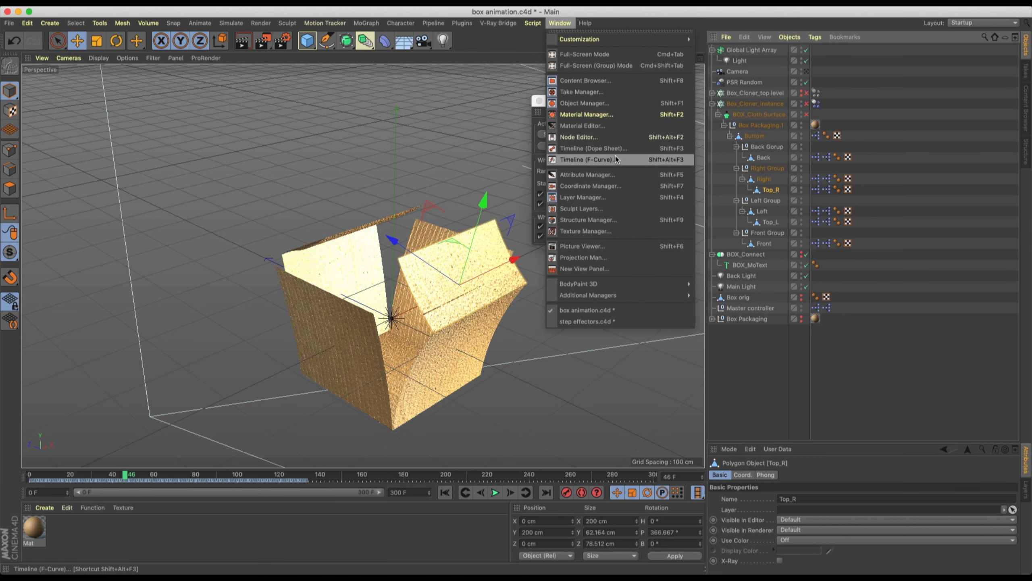
click(602, 148)
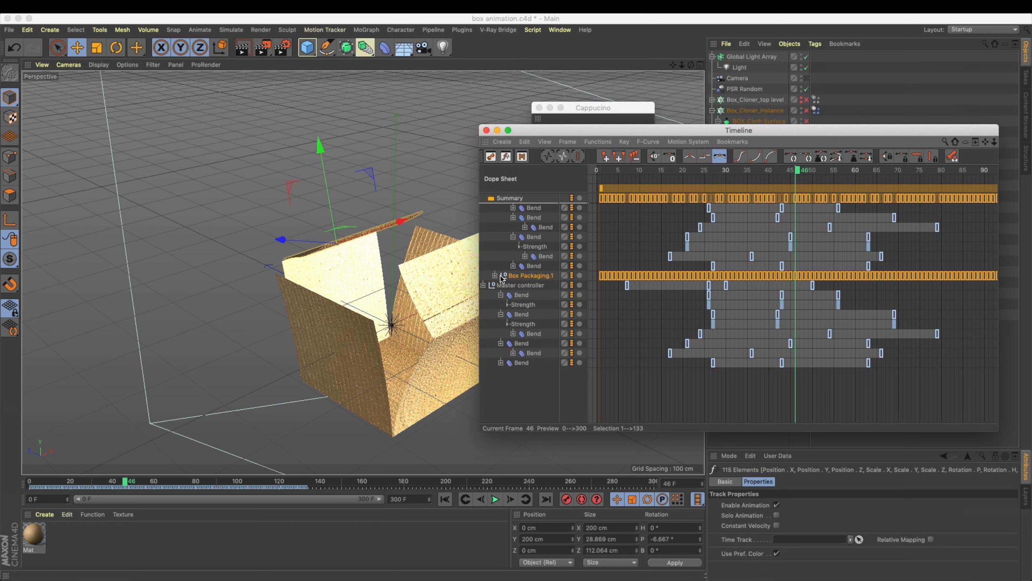
click(495, 276)
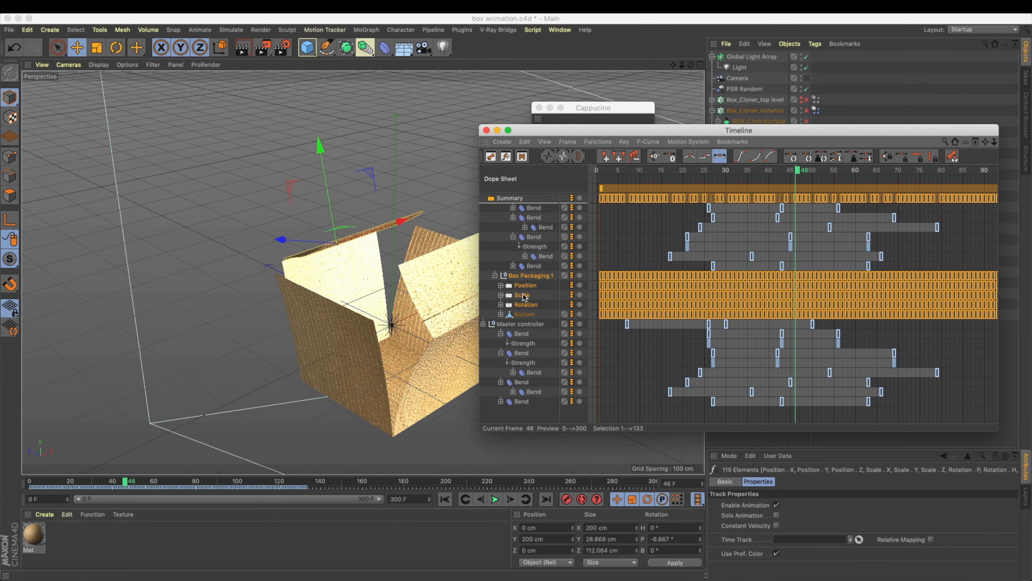
click(501, 313)
click(501, 285)
click(501, 324)
click(501, 362)
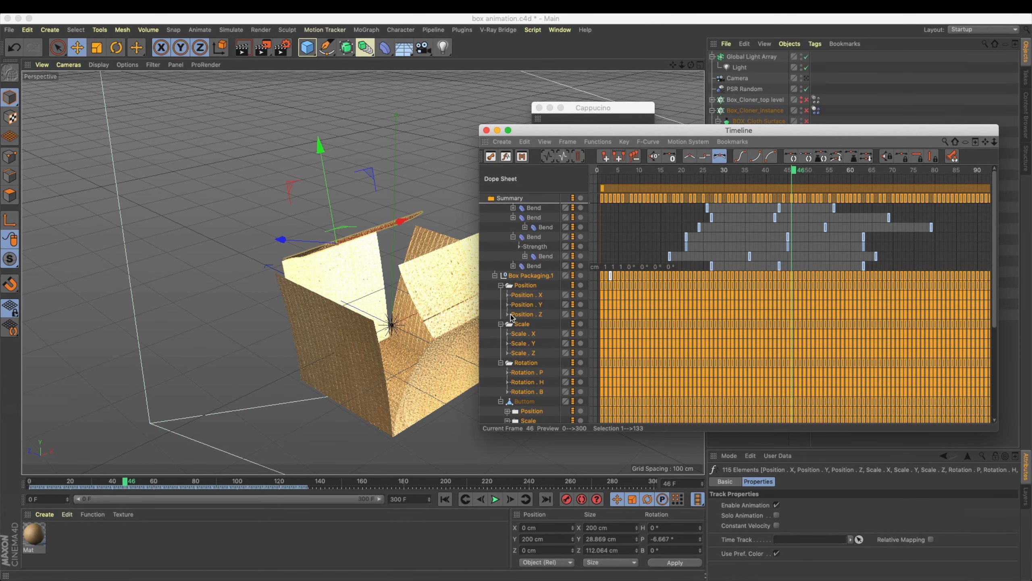
click(648, 198)
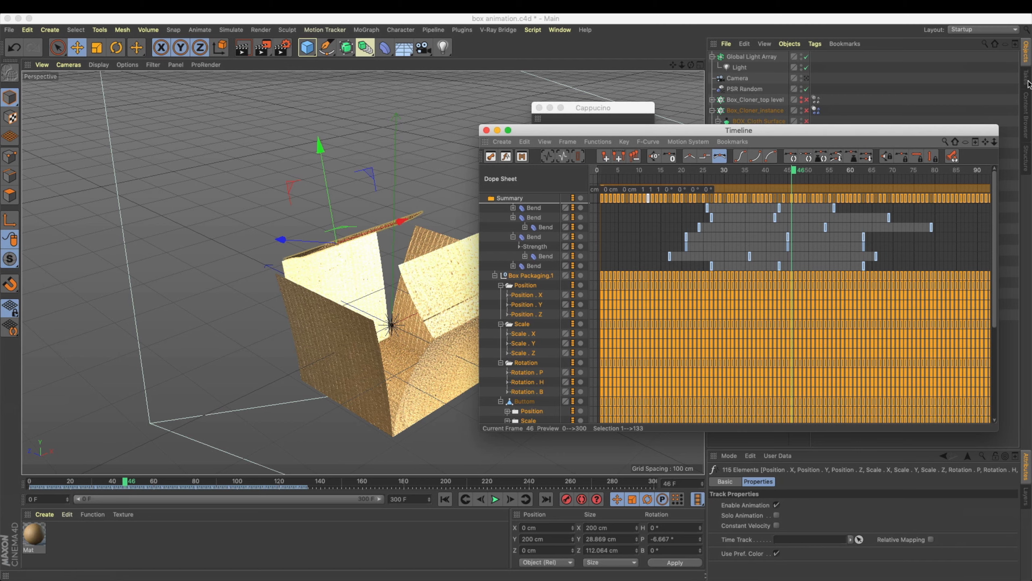
click(486, 131)
Enable BOX_Cloth Surface to give the recorded box thickness and view it from another side.
click(758, 121)
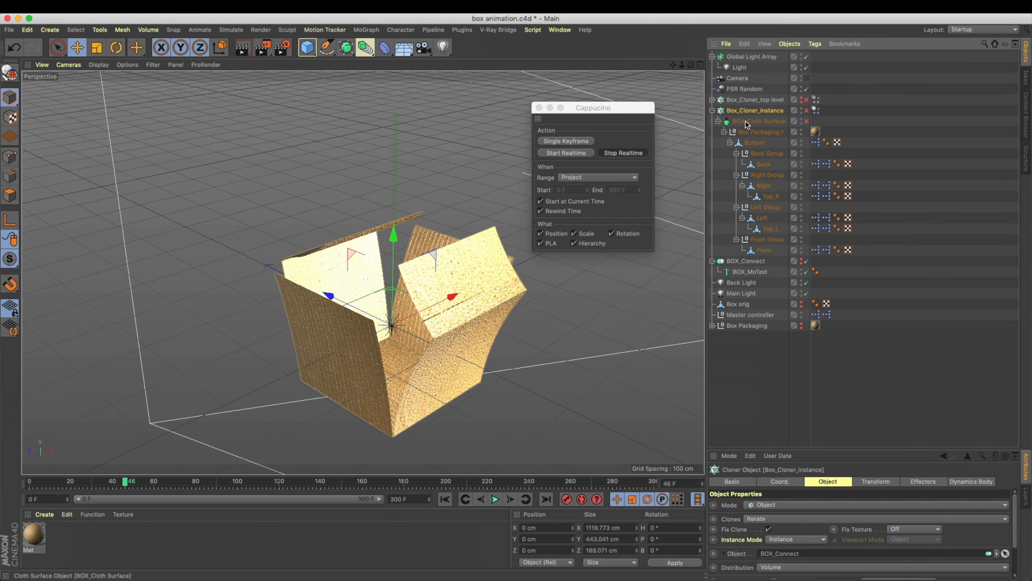
click(806, 121)
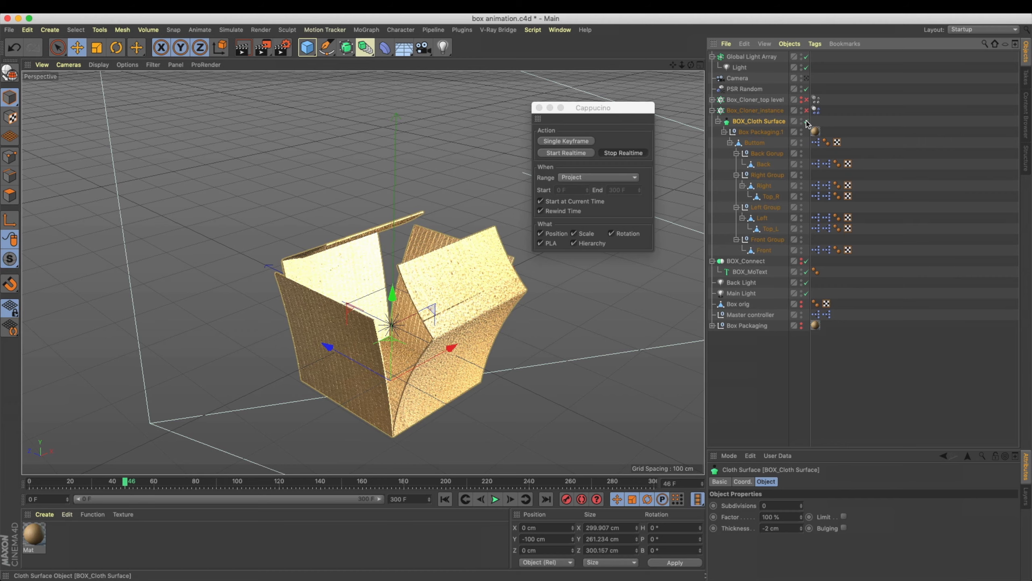
alt+drag(514, 215, 359, 220)
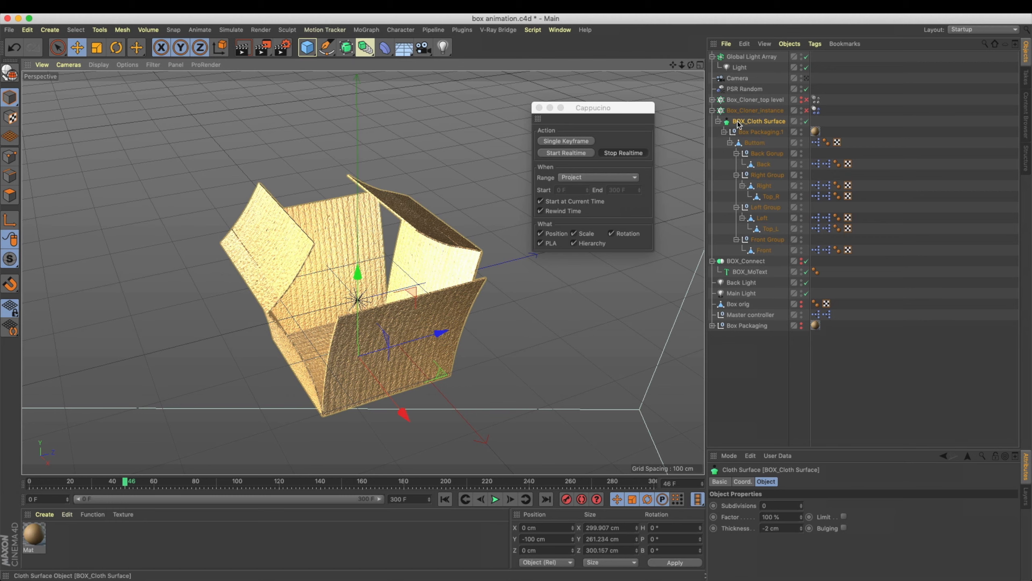
Enable Box_Cloner_Instance and show its hierarchy down to the recorded box parts.
click(806, 111)
click(712, 111)
click(815, 111)
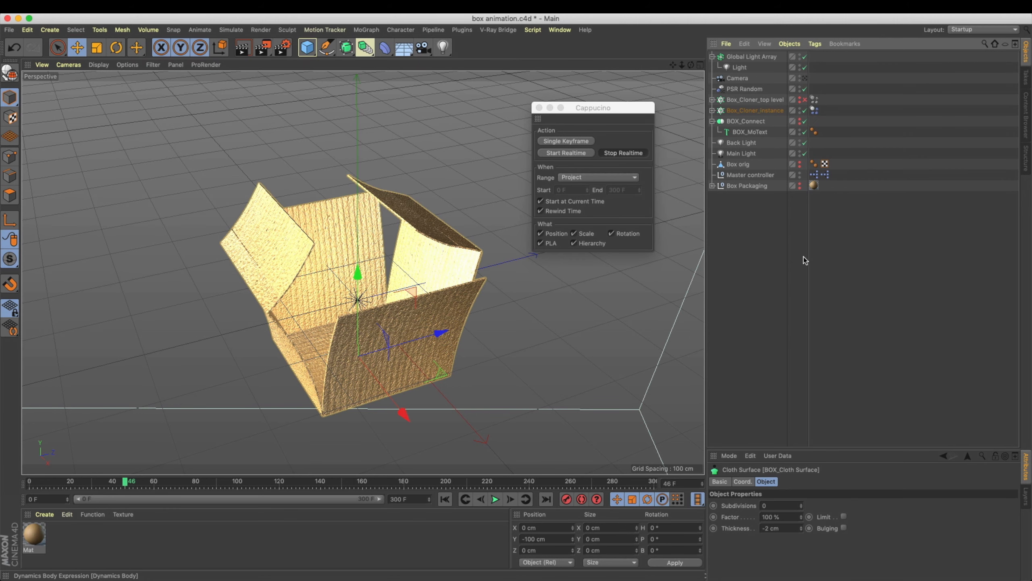
click(800, 120)
click(743, 122)
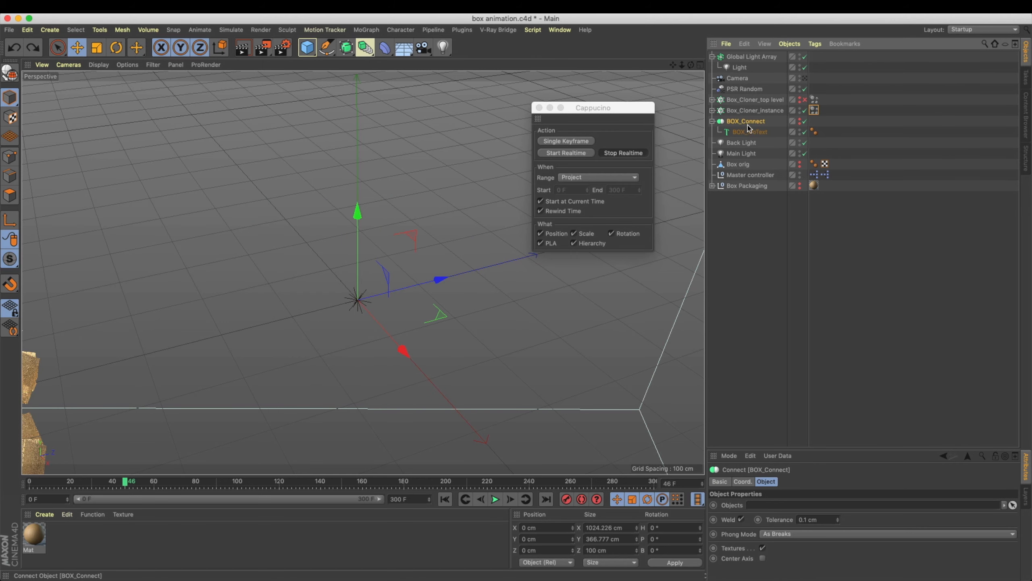
click(741, 111)
click(712, 111)
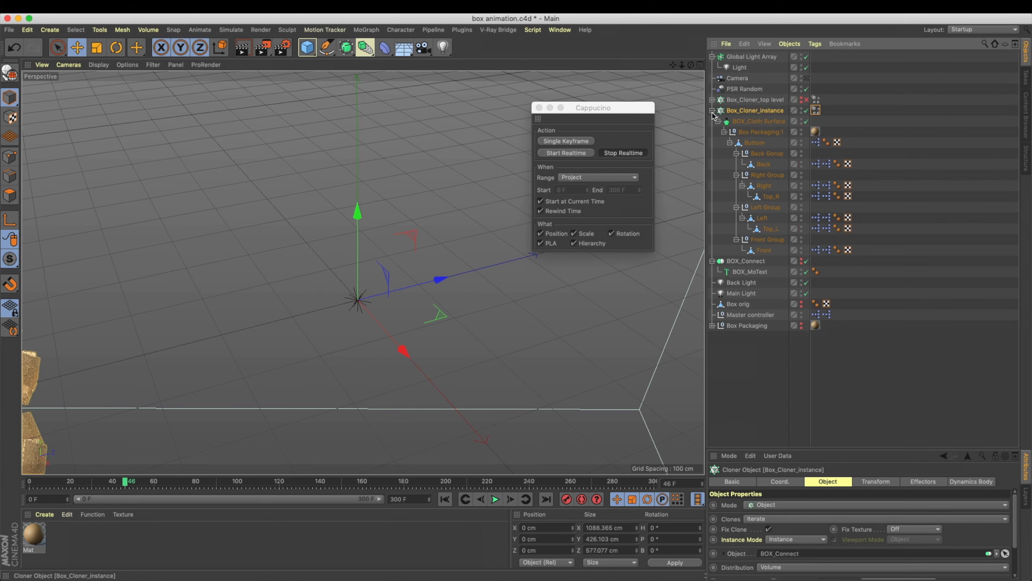
Delete the XPresso tags from Buttom and all wall and flap objects of Box Packaging.1.
click(757, 122)
click(754, 143)
click(816, 144)
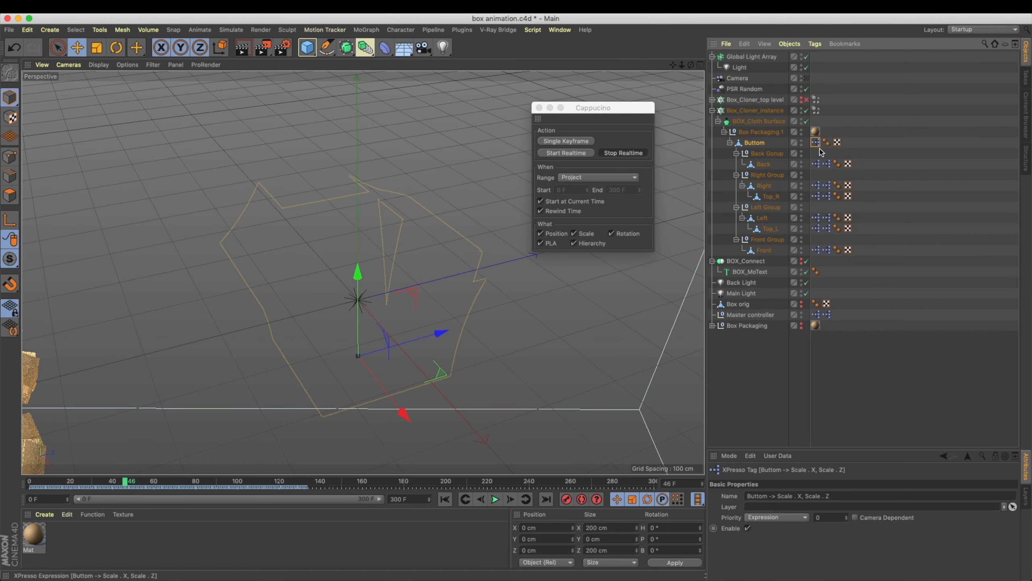
key(Delete)
drag(816, 152, 830, 252)
key(Delete)
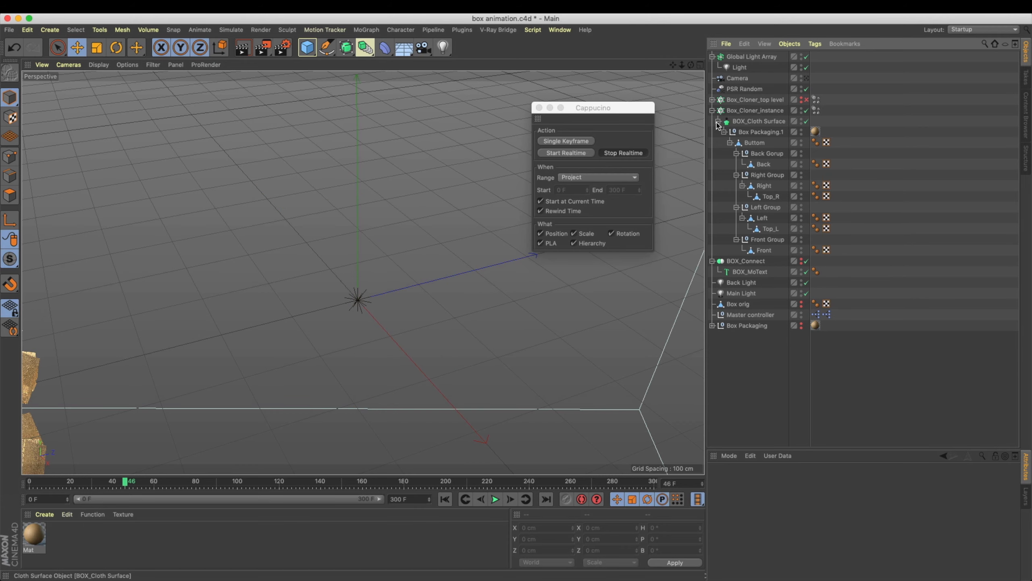
Disable Box_Cloner_Instance and scrub to frame 115 to check the single box's folding animation.
click(747, 121)
click(331, 484)
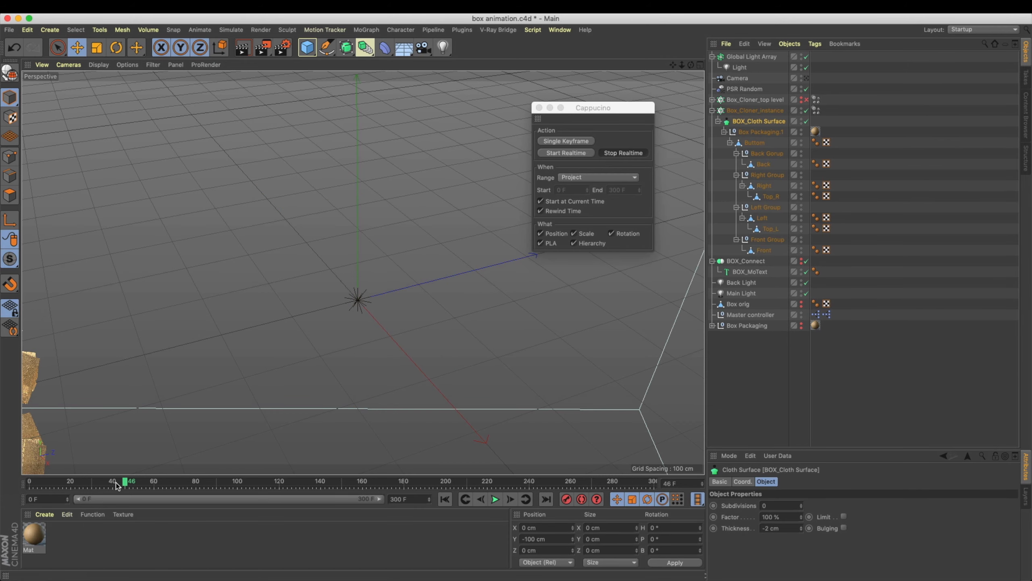
click(449, 498)
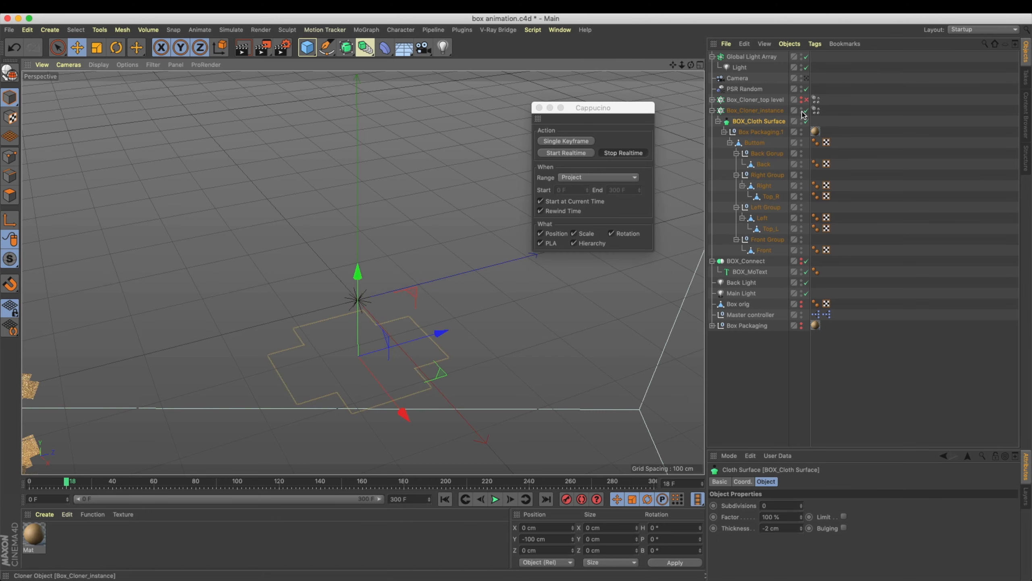
click(766, 113)
click(761, 122)
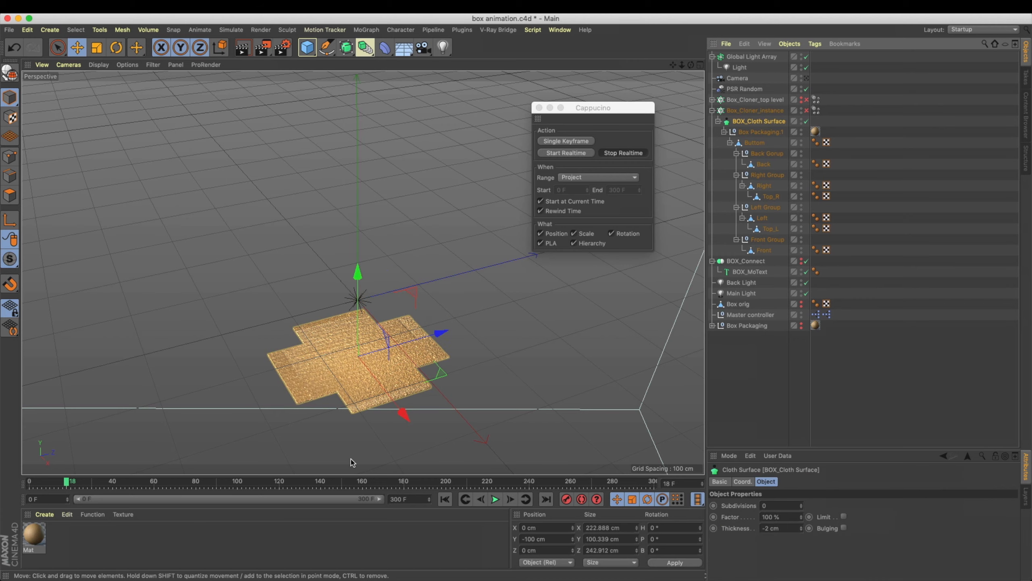
drag(104, 485, 269, 484)
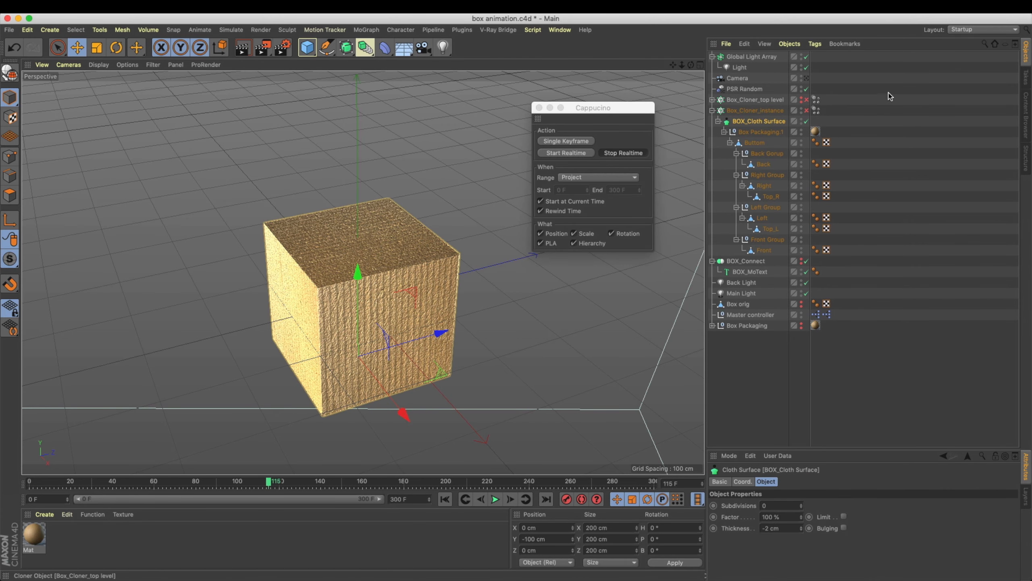
Turn Box_Cloner_Instance back on, disable BOX_Cloth Surface and bring all the cloned boxes into view.
click(751, 111)
click(806, 121)
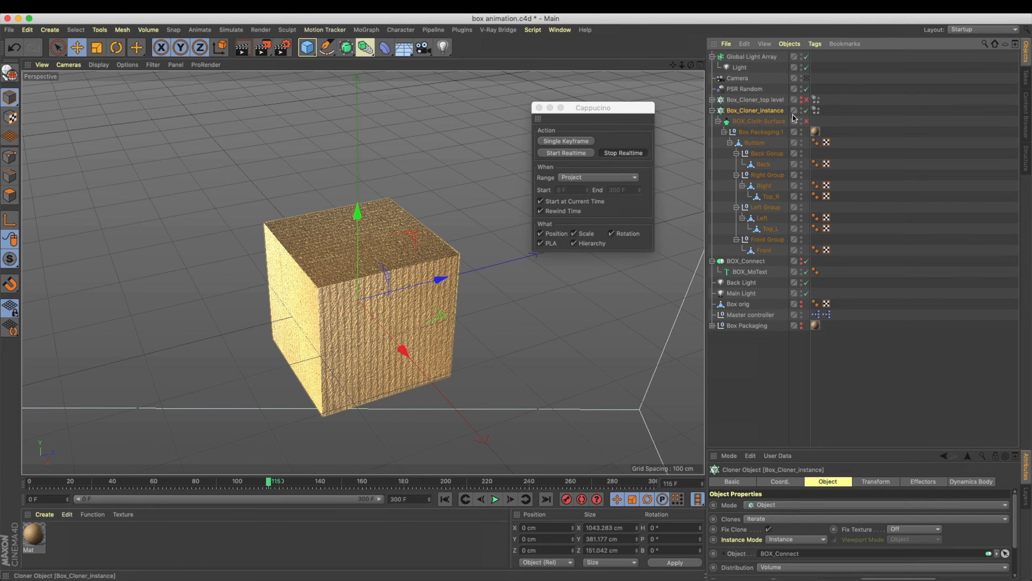
drag(843, 449, 844, 357)
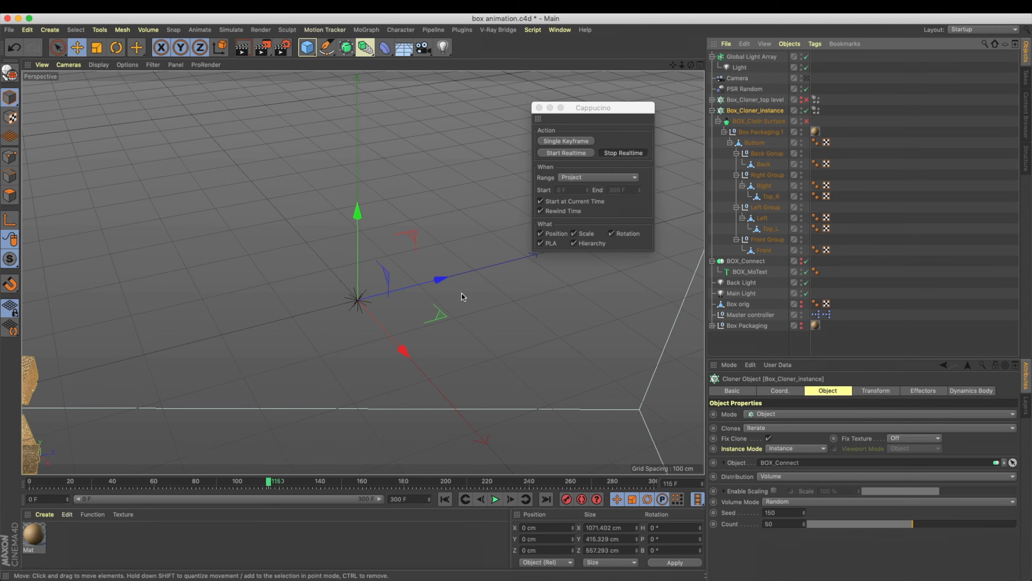
alt+right_drag(463, 273, 397, 318)
mouse_move(397, 318)
alt+mouse_down()
mouse_move(265, 329)
mouse_move(273, 342)
alt+mouse_up()
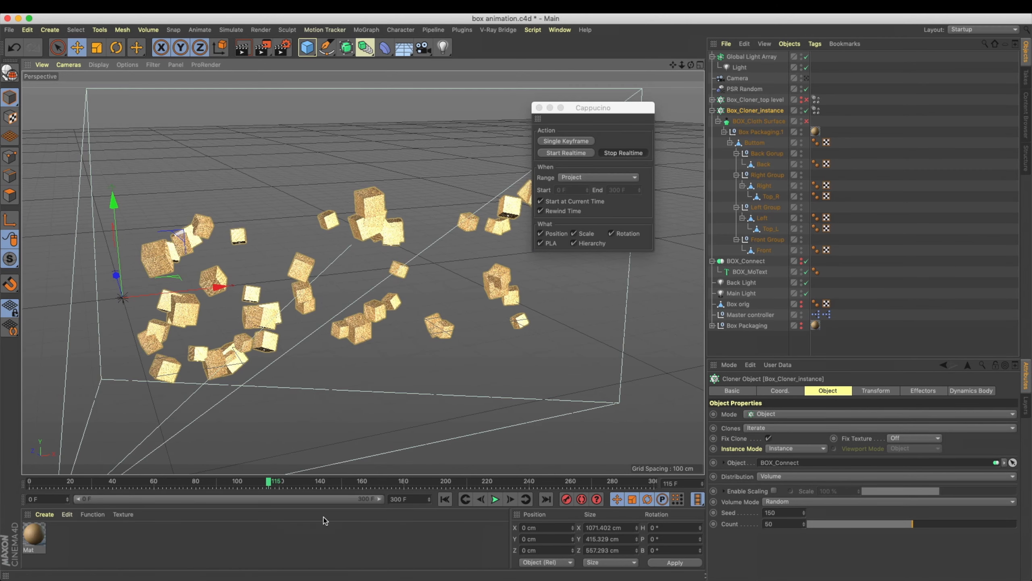
click(202, 483)
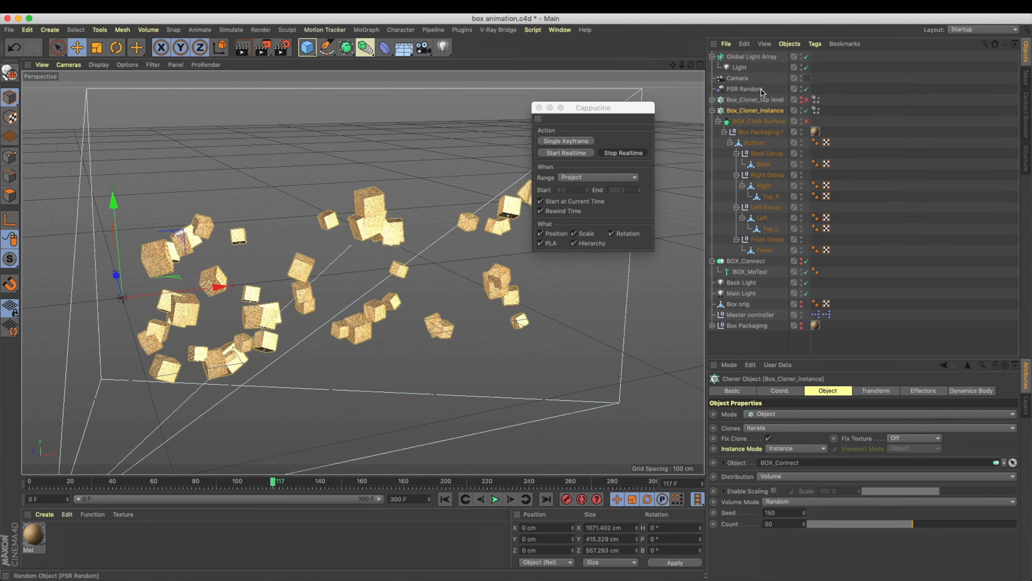
Add a Step effector to Box_Cloner_Instance and place it directly above the cloner in the object list.
click(366, 30)
mouse_move(405, 47)
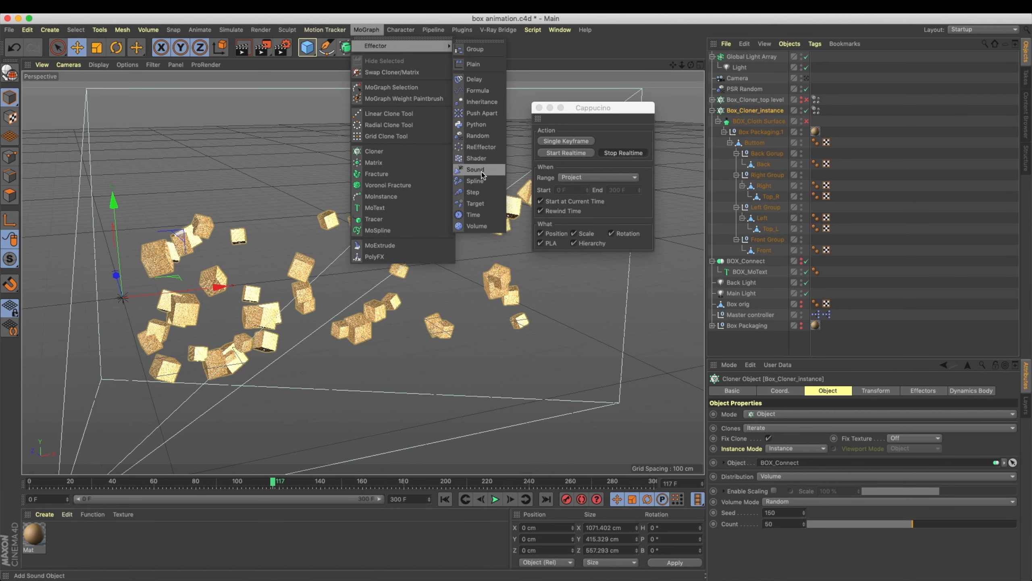
click(486, 192)
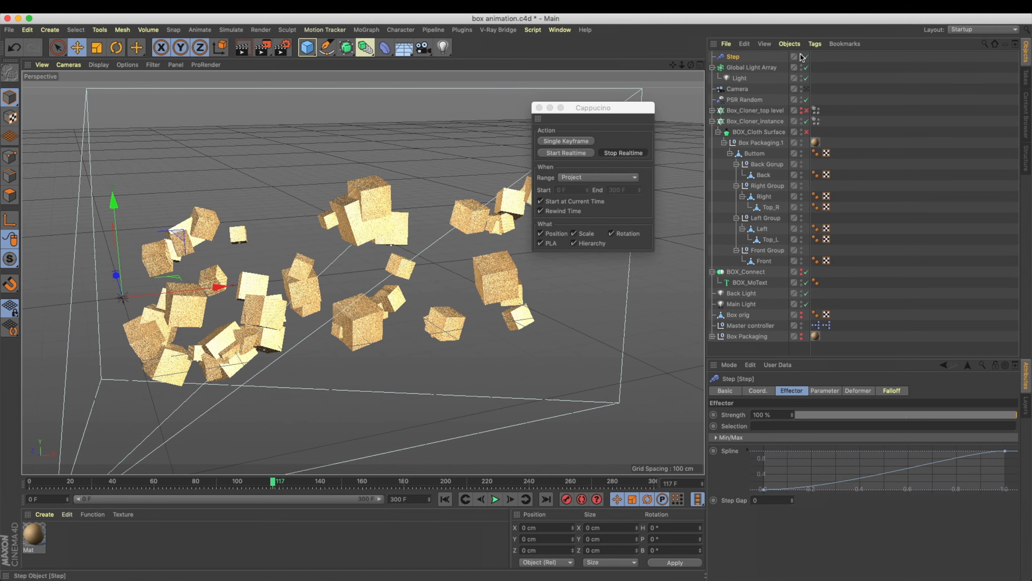
drag(740, 57, 726, 118)
Turn off the Step effector's Scale parameter and set its Time Offset to 150 F.
click(829, 391)
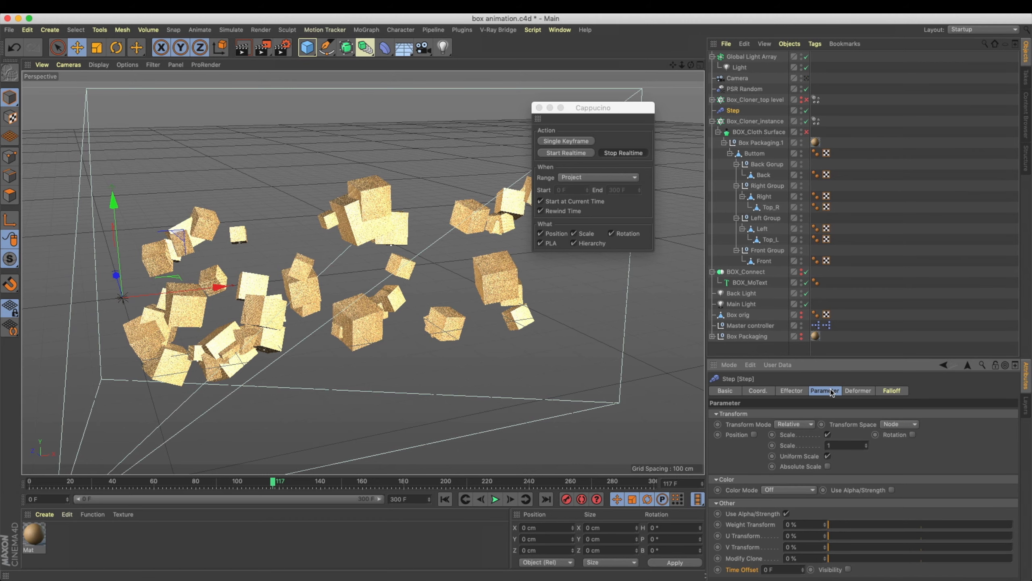
click(827, 434)
double_click(782, 538)
text(50)
key(Return)
drag(792, 537, 709, 542)
text(150)
key(Return)
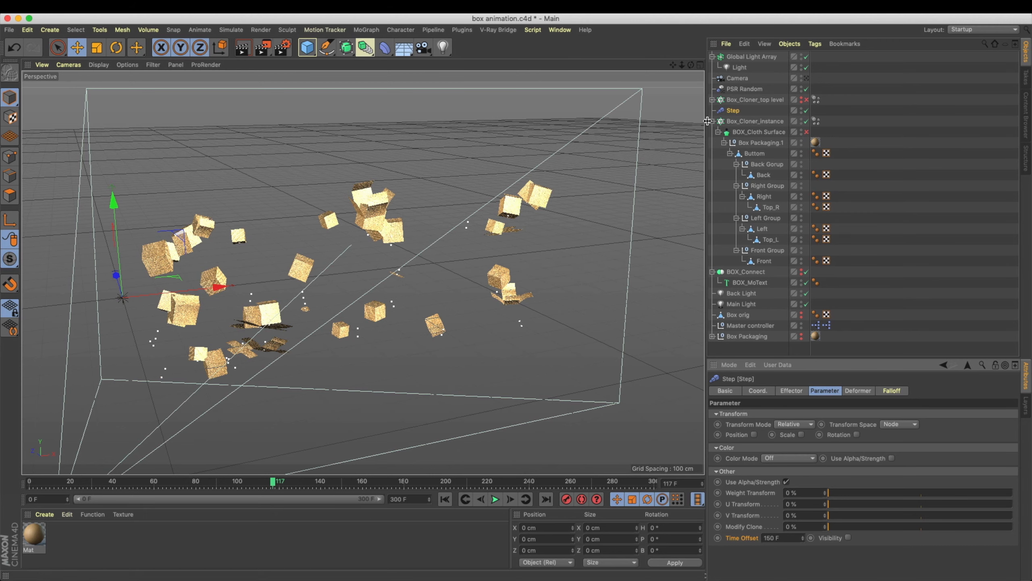
Rename the Step effector to "Time Offset Step".
double_click(734, 113)
text(ㅆㅑㅡㄷ)
key(BackSpace)
key(BackSpace)
key(BackSpace)
text(Time)
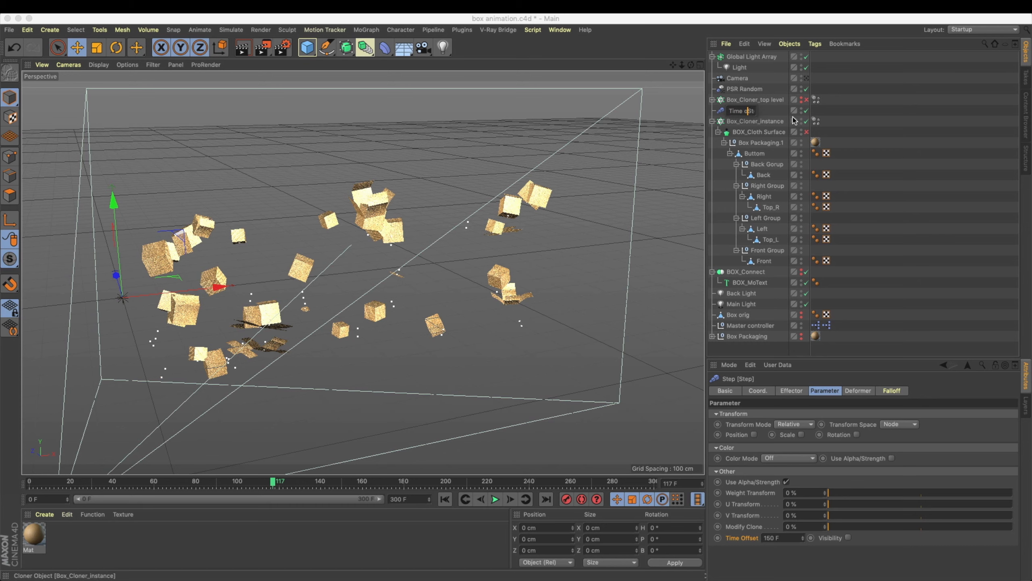
text( Offset)
key(Return)
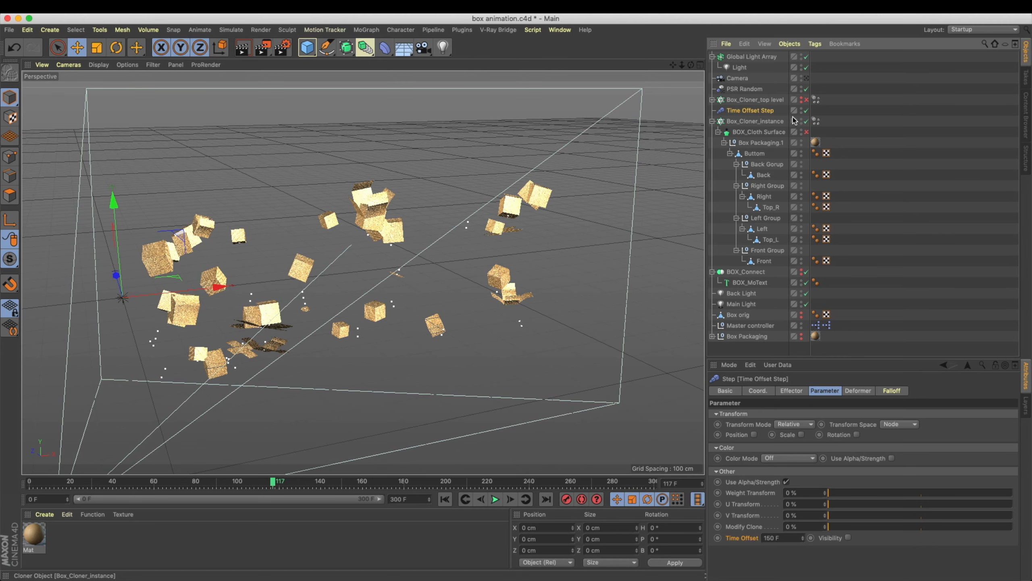
Select Box_Cloner_Instance and enable BOX_Cloth Surface on its cloned boxes.
click(752, 122)
click(806, 132)
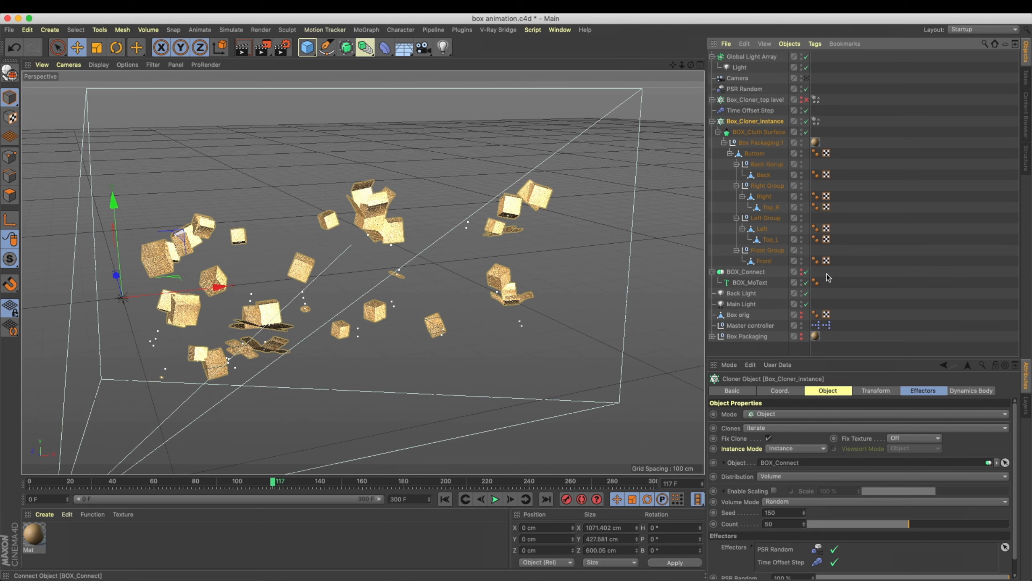
Set Box_Cloner_Instance's clone count to 100 and go to frame 257 to check the result.
drag(860, 356, 860, 266)
double_click(791, 431)
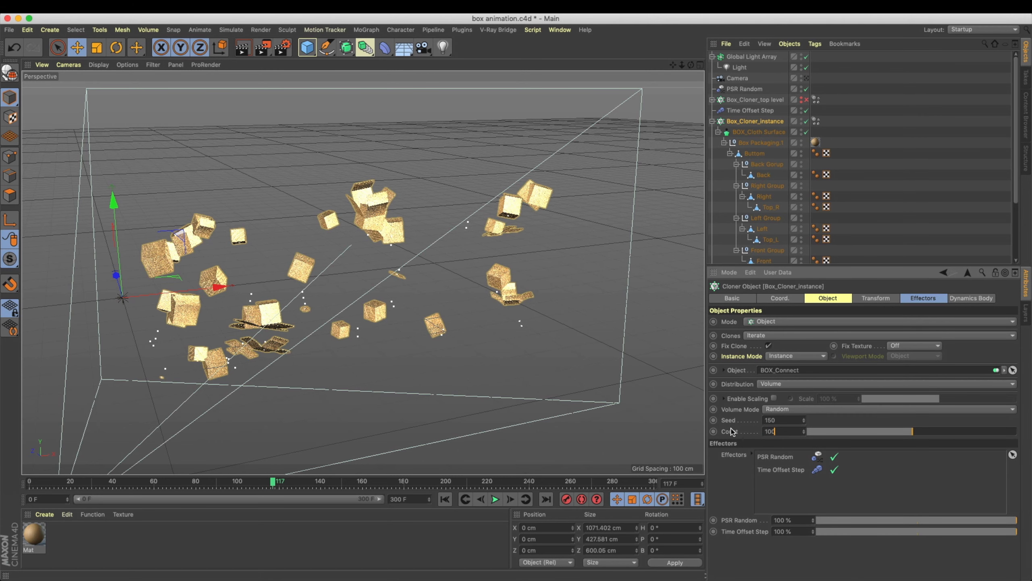
key(Return)
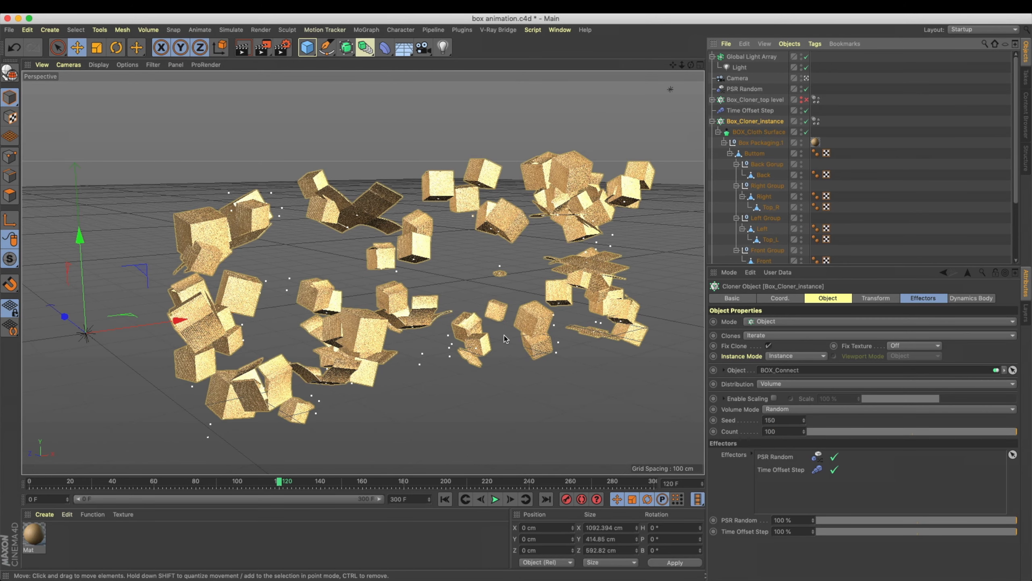
scroll(465, 329, right, 5)
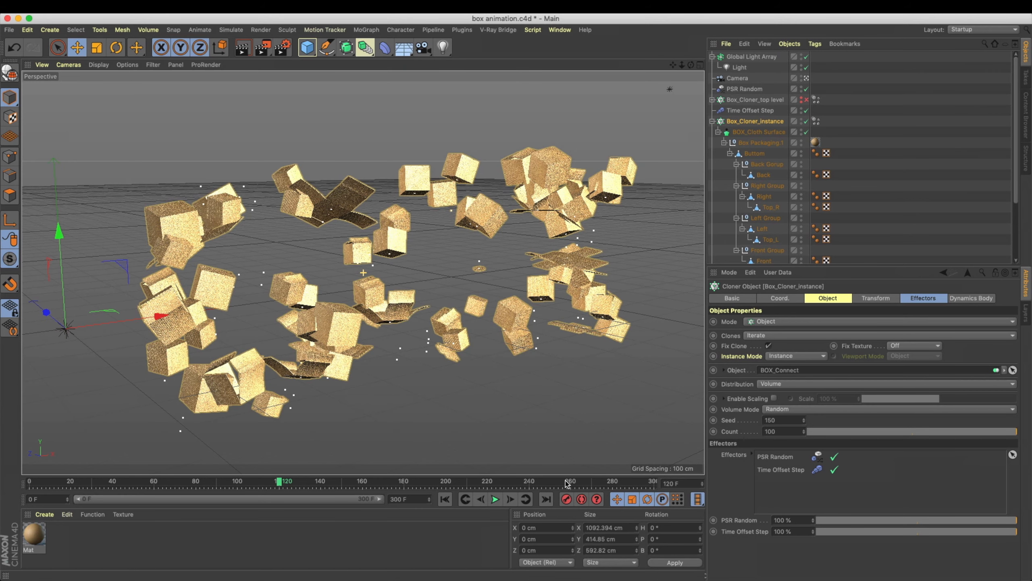
click(566, 483)
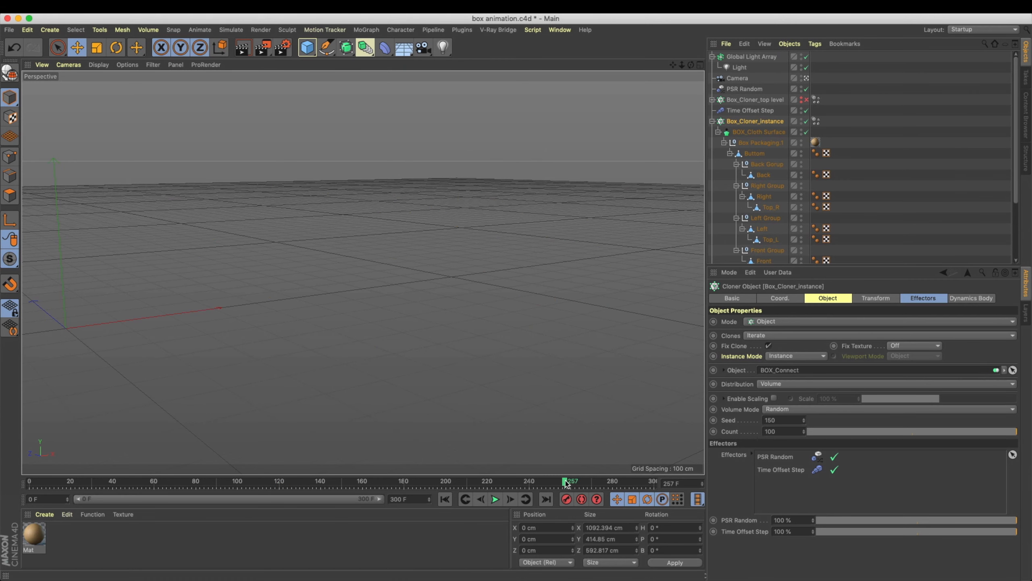
Set the Time Offset Step effector's Time Offset to 125 F.
click(746, 111)
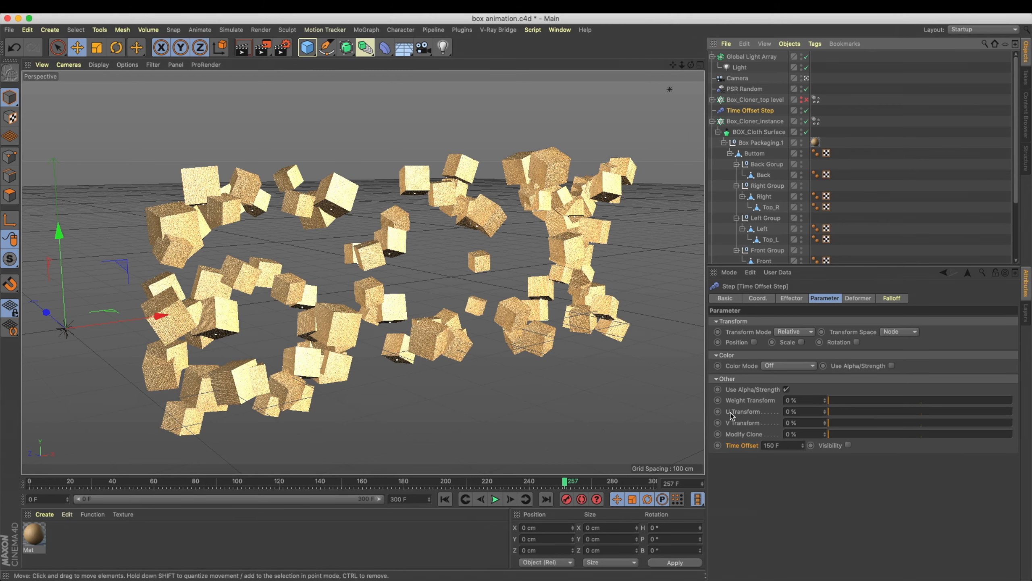
double_click(782, 445)
text(125)
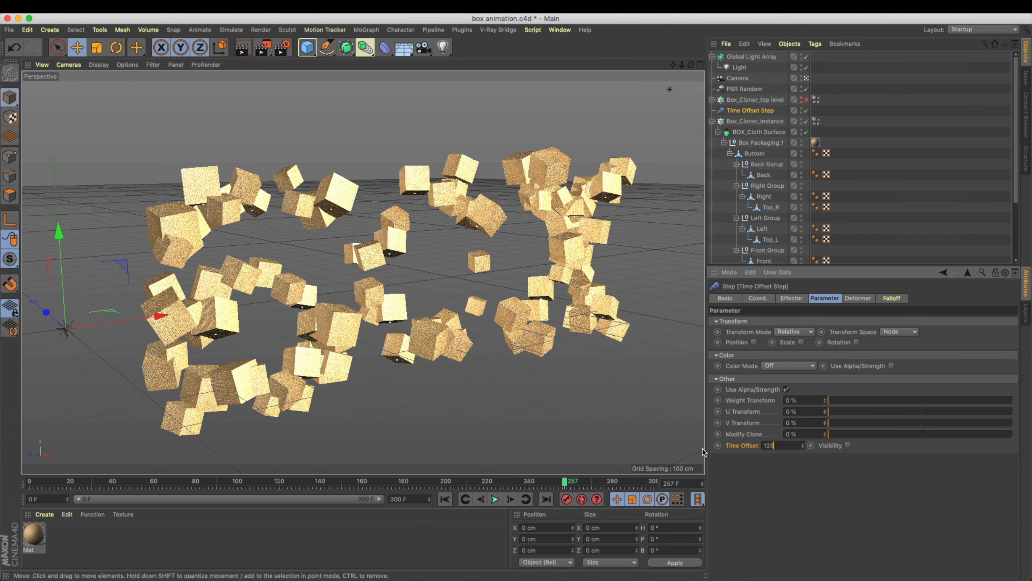
Set Box_Cloner_Instance's clone count to 120.
click(756, 122)
double_click(781, 431)
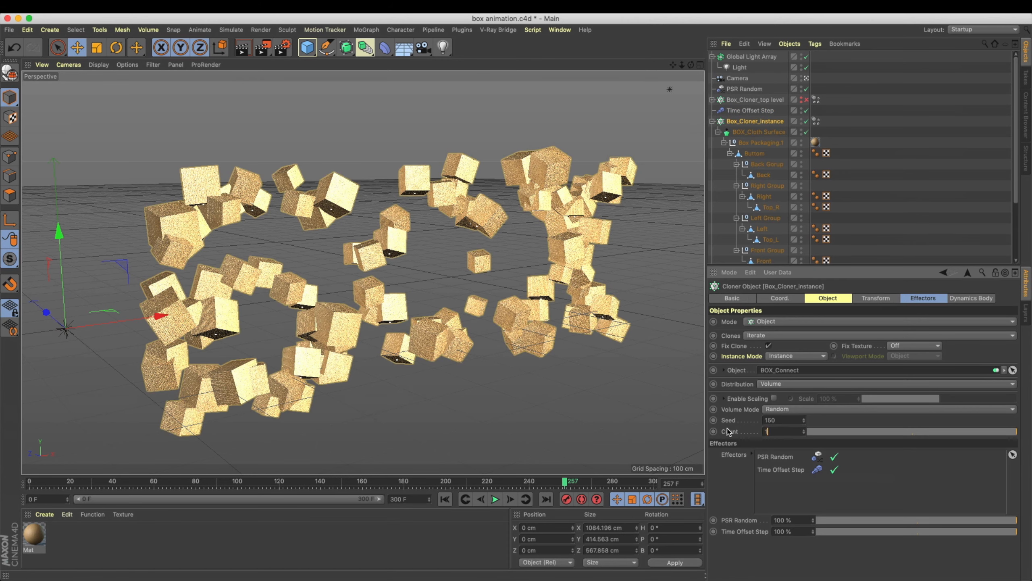
key(Return)
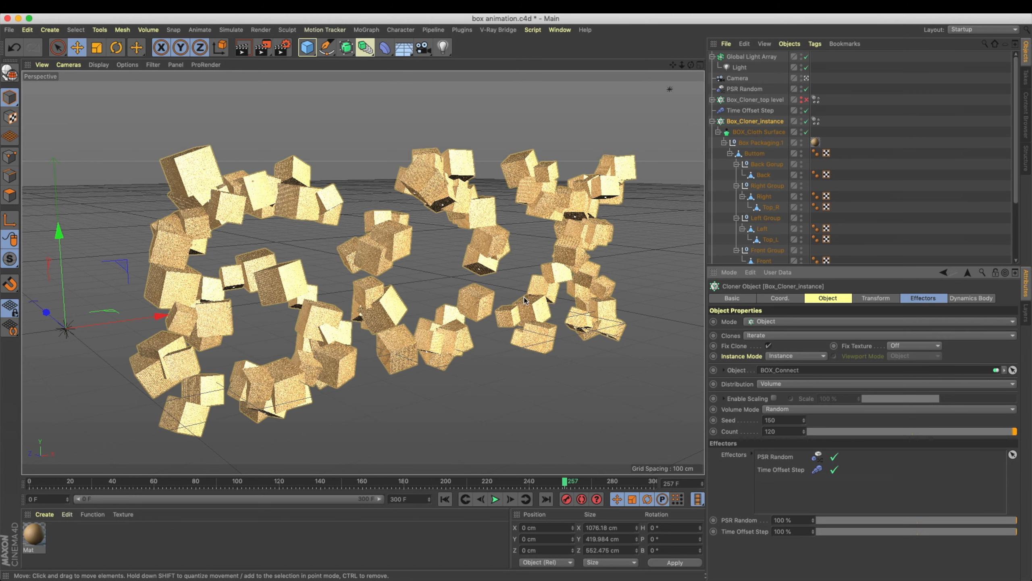
Set Box_Cloner_Instance's random distribution seed to 200 and check how readable the text is.
alt+drag(480, 296, 511, 292)
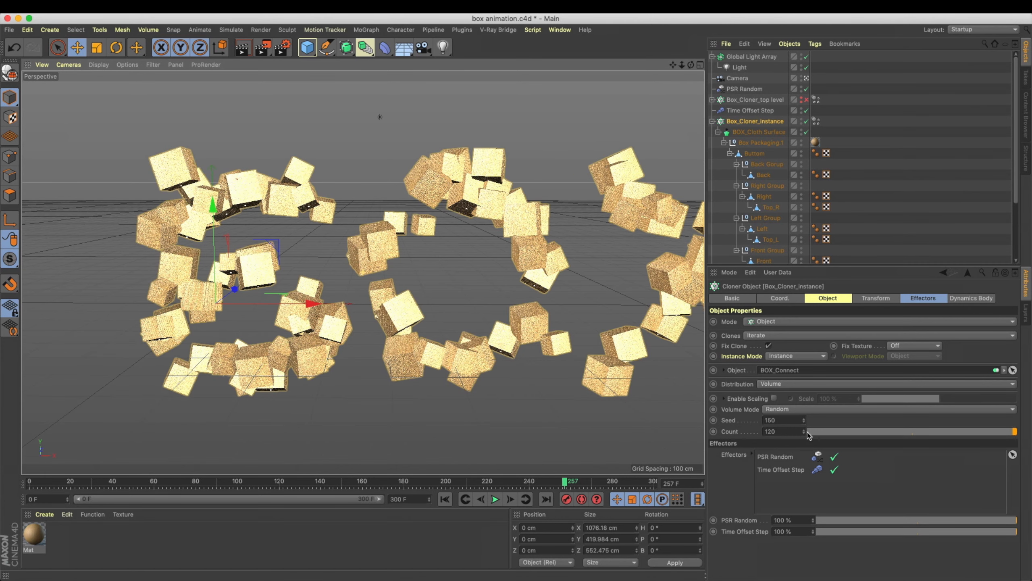
drag(793, 421, 712, 423)
text(200)
key(Return)
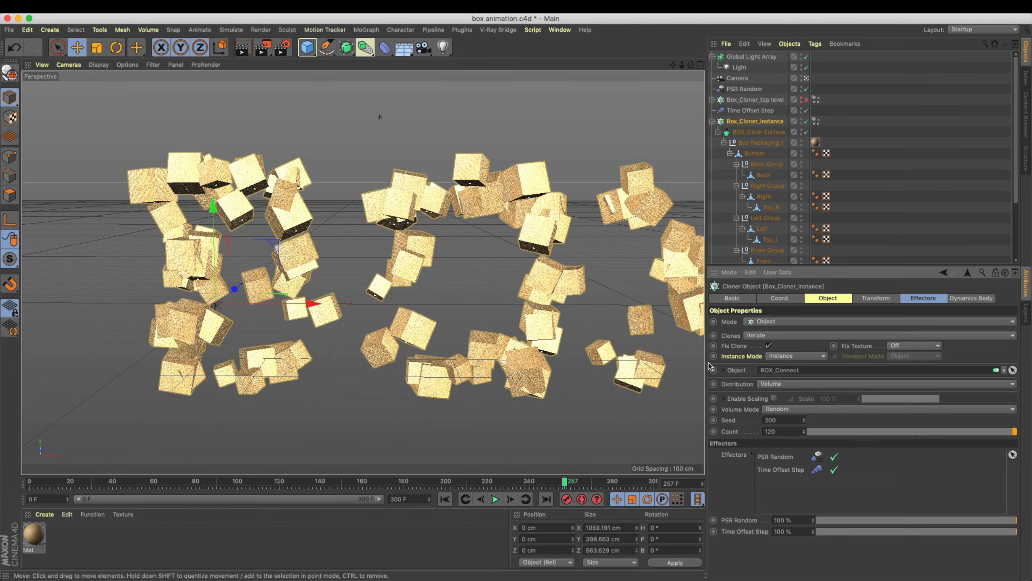
alt+middle_drag(442, 289, 477, 280)
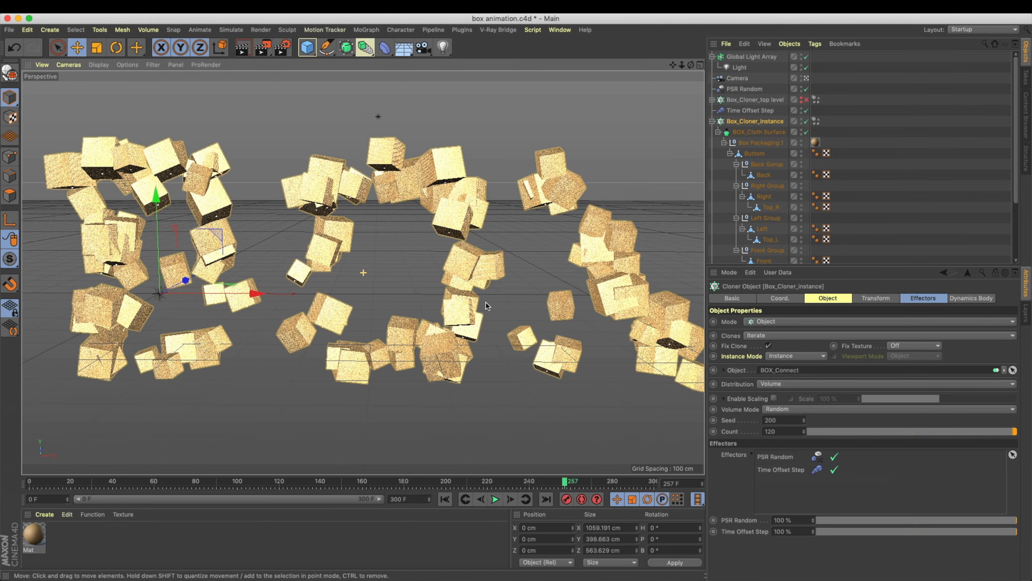
scroll(488, 306, down, 5)
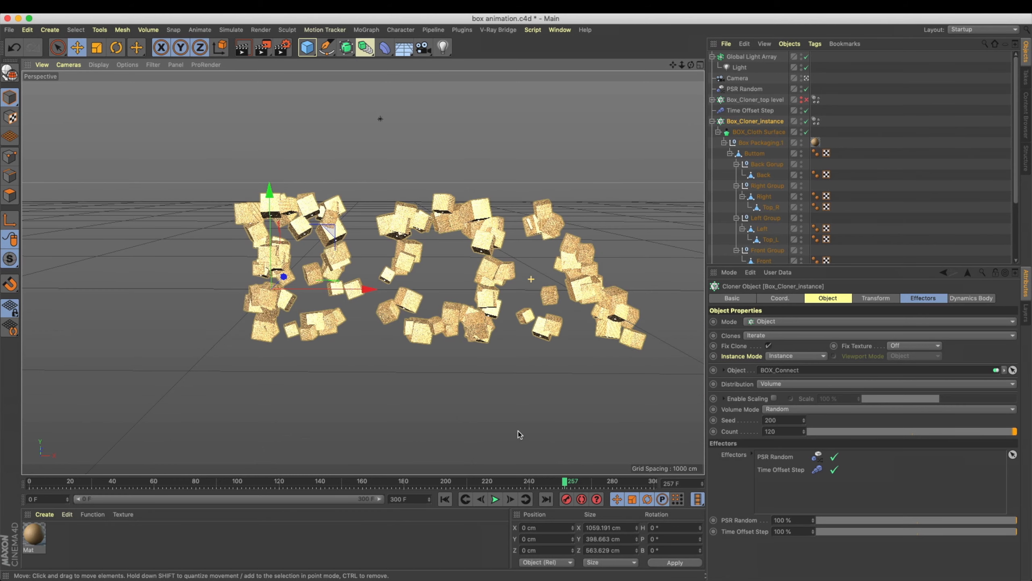
At frame 293, try successive seeds for Box_Cloner_Instance, settle on 5, and raise its clone count.
click(640, 483)
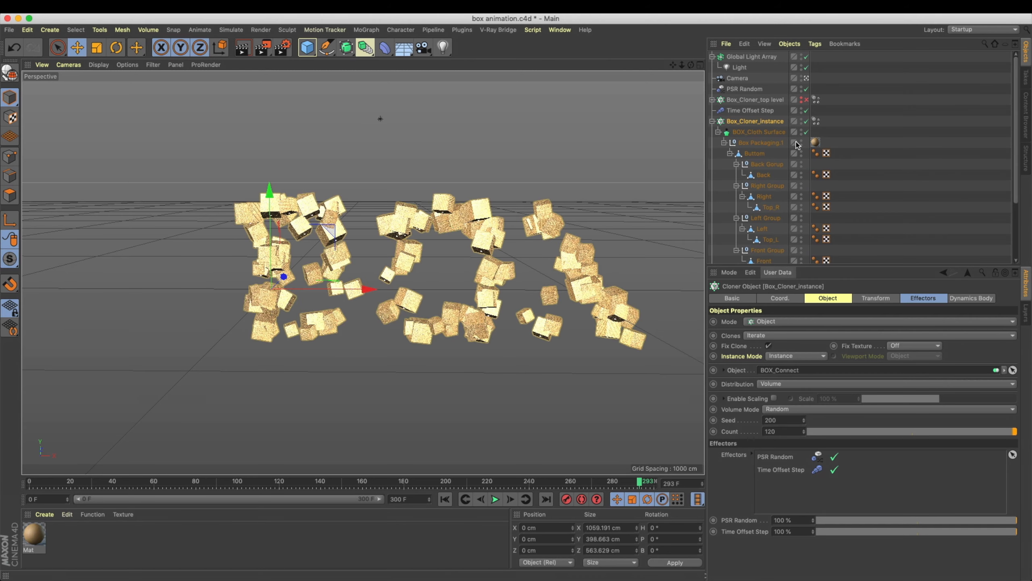
click(805, 421)
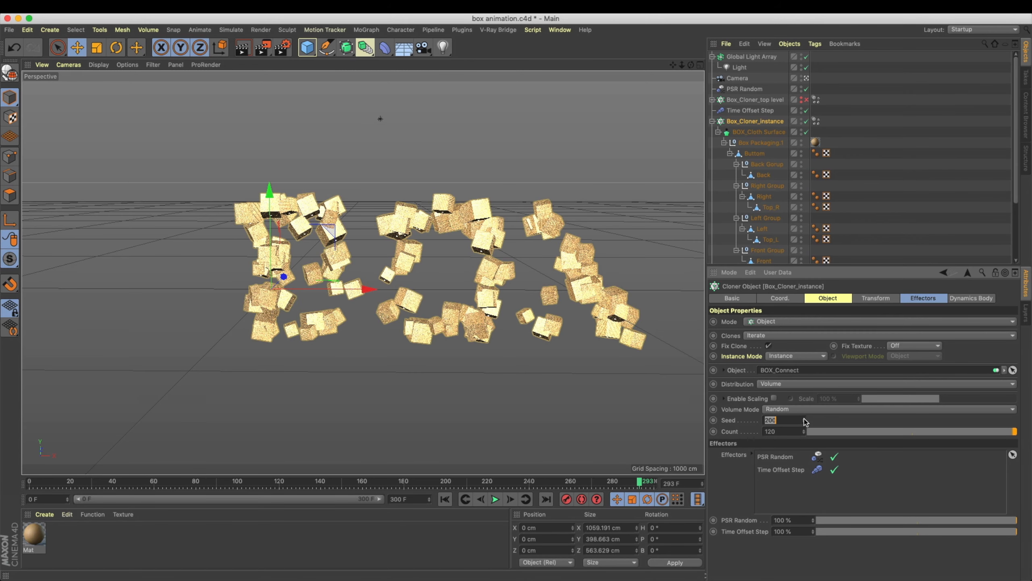
click(805, 422)
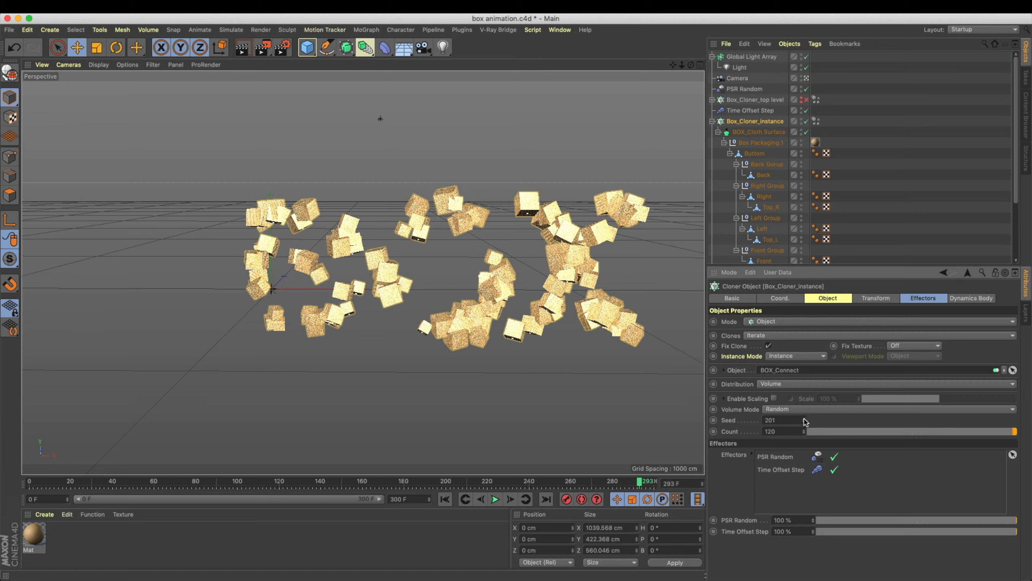
click(805, 421)
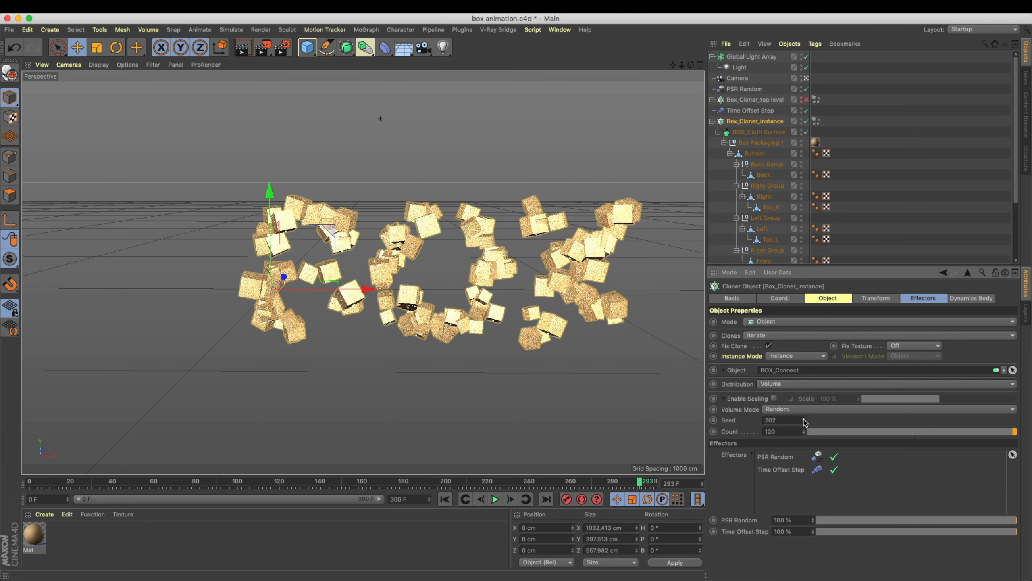
click(805, 422)
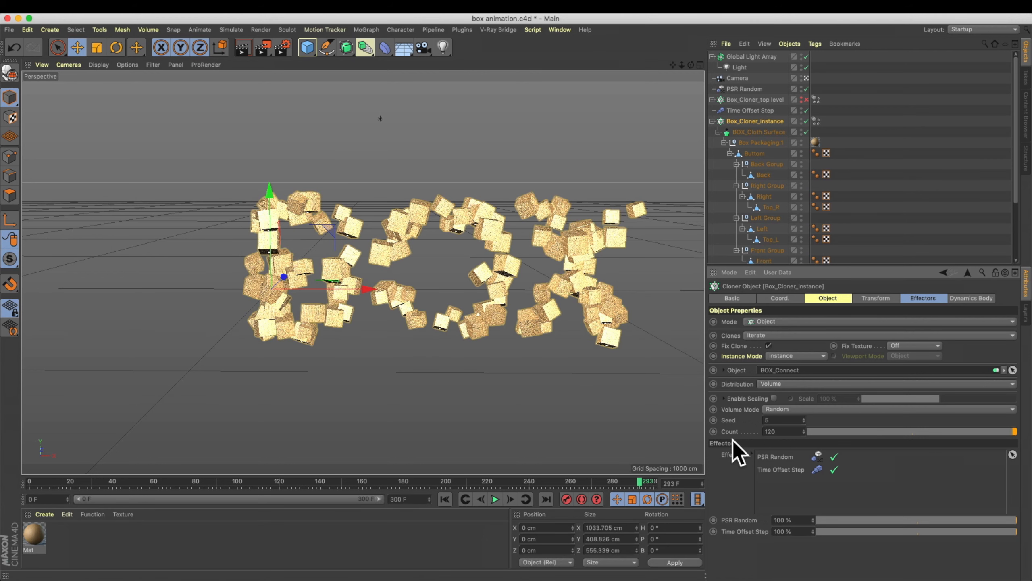
double_click(769, 431)
click(754, 132)
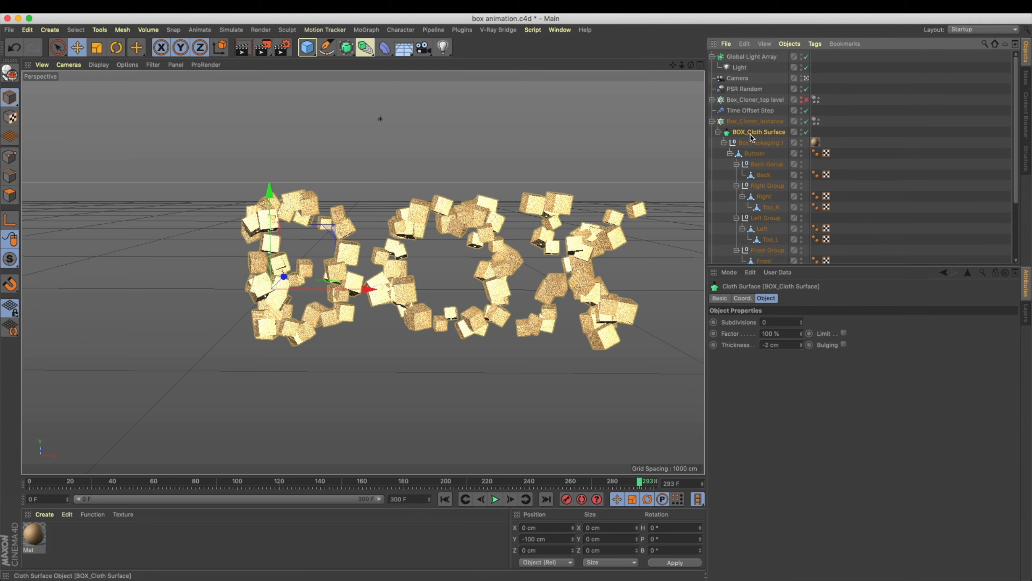
Set Box_Cloner_Instance's transform scale to 0.15 on X, Y and Z.
click(755, 121)
click(876, 298)
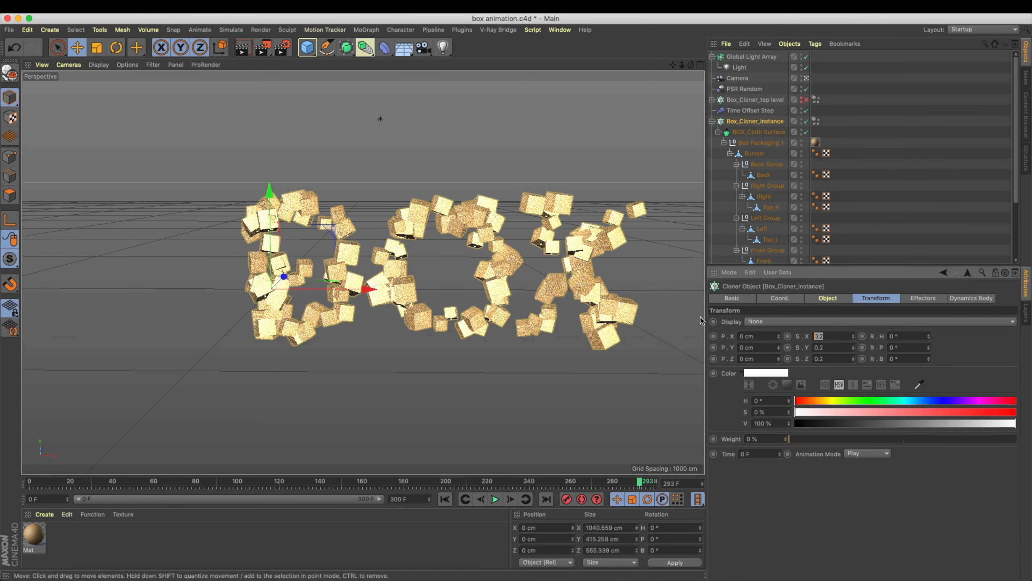
text(0.15)
key(Tab)
text(0.151)
key(Tab)
click(807, 99)
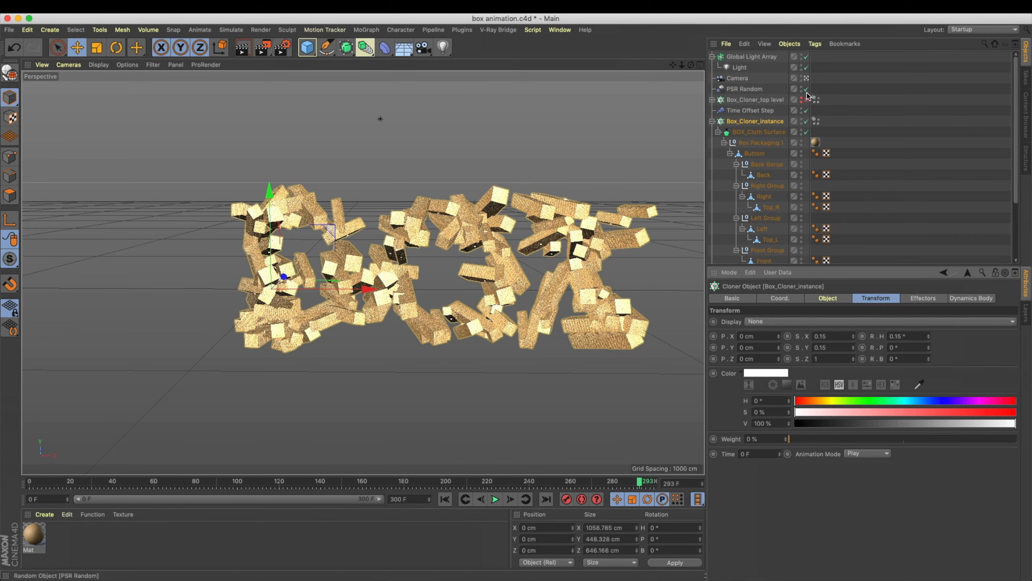
drag(827, 355, 774, 354)
key(Return)
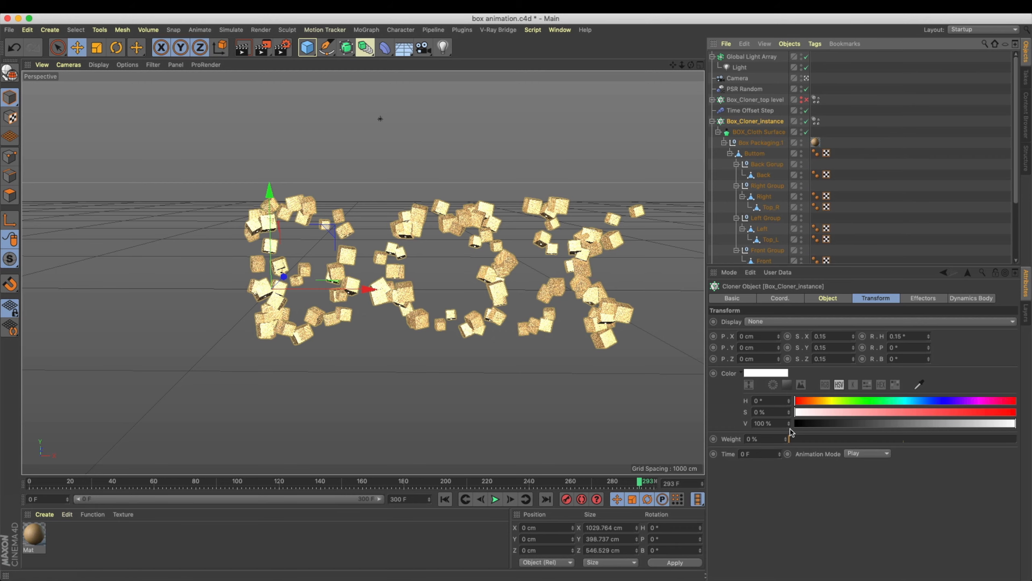
Set Box_Cloner_Instance's transform scale to 0.17 on all three axes.
click(830, 336)
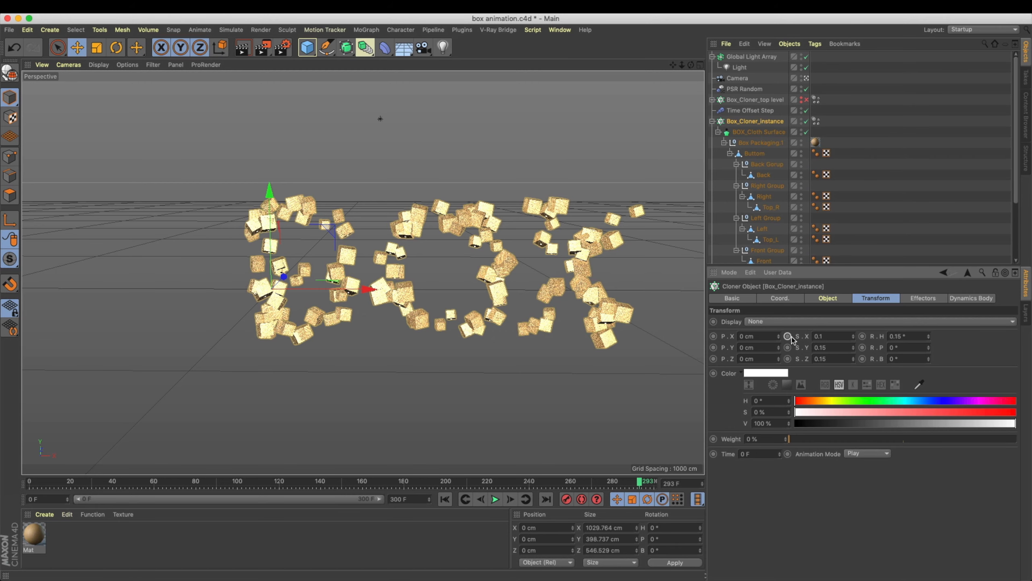
key(Tab)
text(0.17)
key(Tab)
text(0.17)
key(Return)
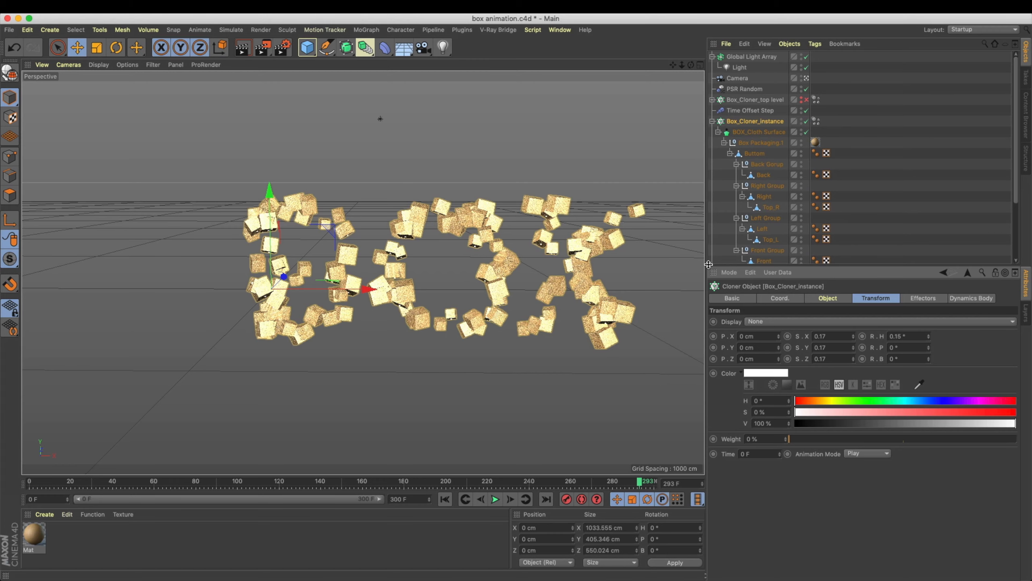
Reframe the box text through the Camera and disable BOX_Cloth Surface while keeping Box_Cloner_Instance enabled.
click(738, 79)
alt+middle_drag(423, 217, 403, 215)
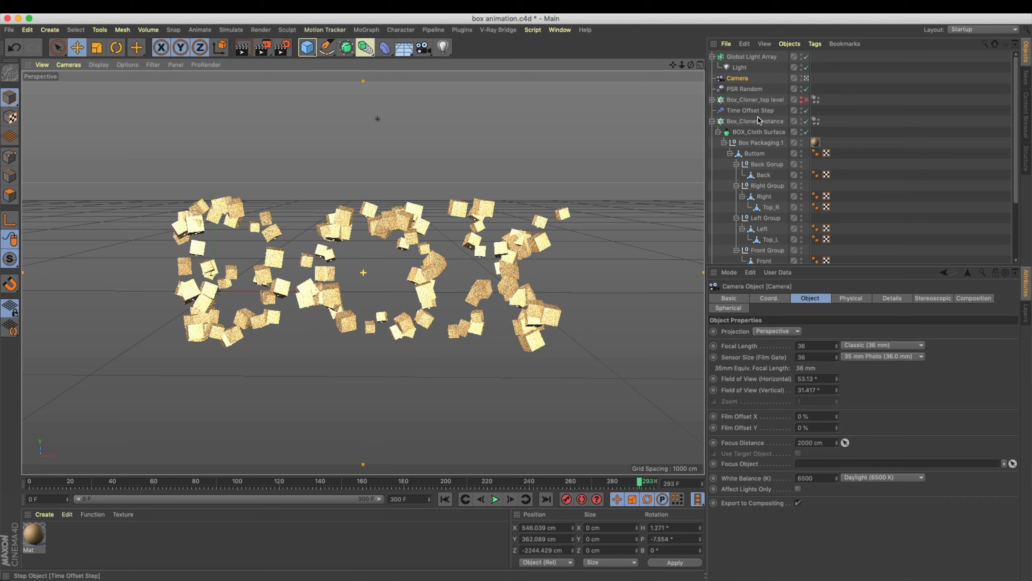
click(807, 122)
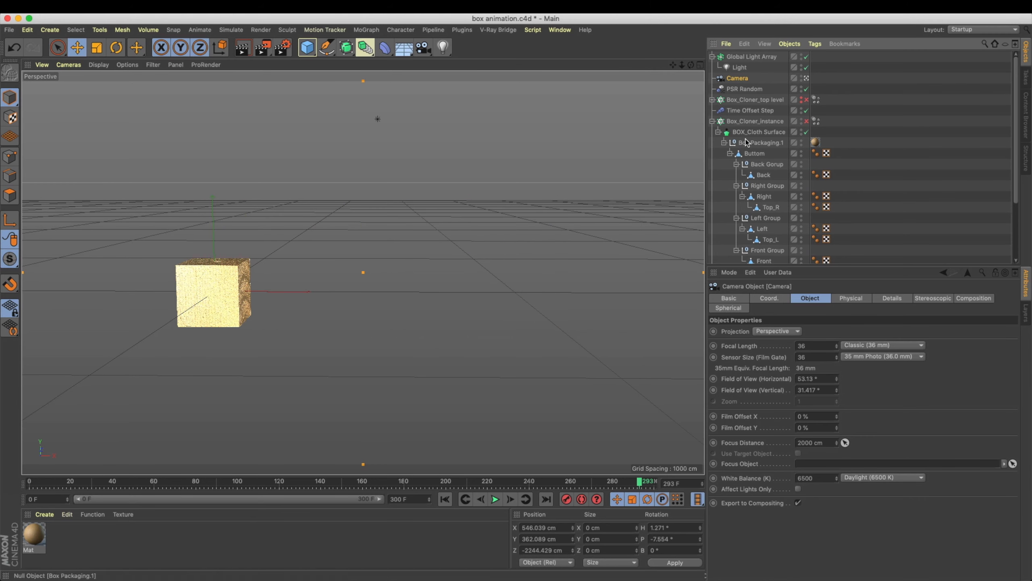
click(807, 121)
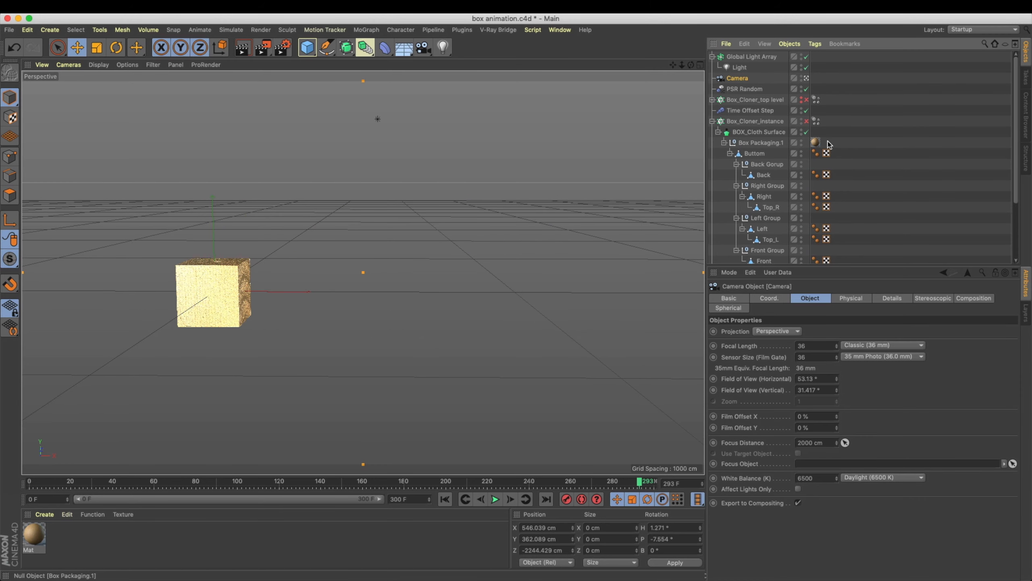
Set Box_Cloner_Instance's clone count to 50 and frame the clones larger in the camera view.
click(775, 123)
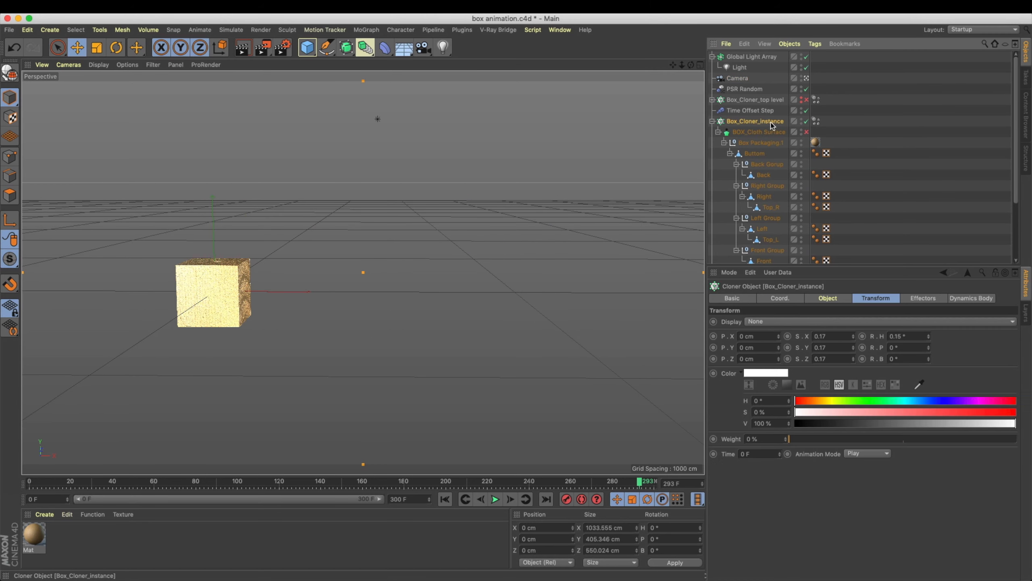
click(826, 298)
drag(785, 431, 742, 434)
text(50)
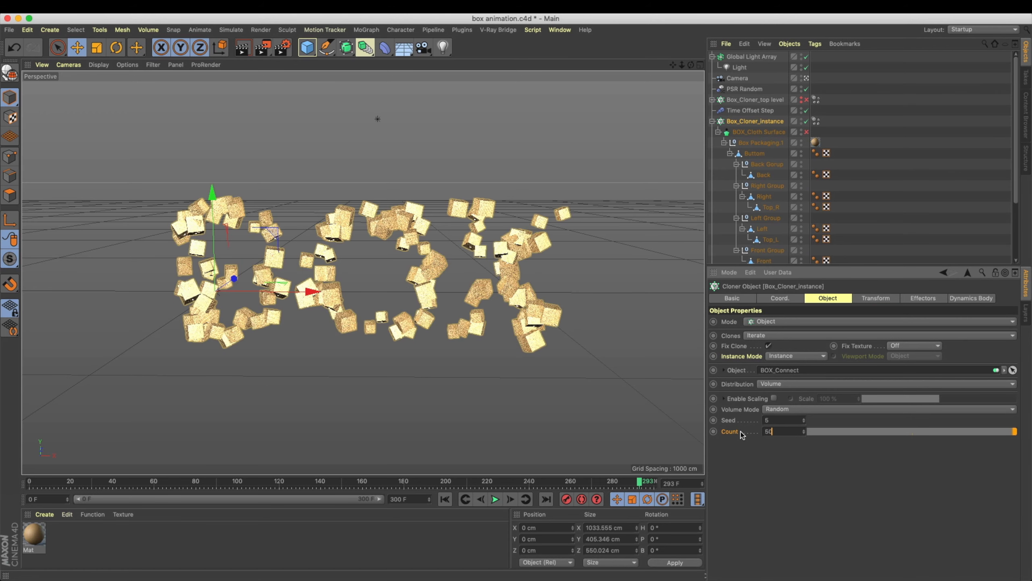
key(Return)
alt+right_drag(384, 268, 407, 271)
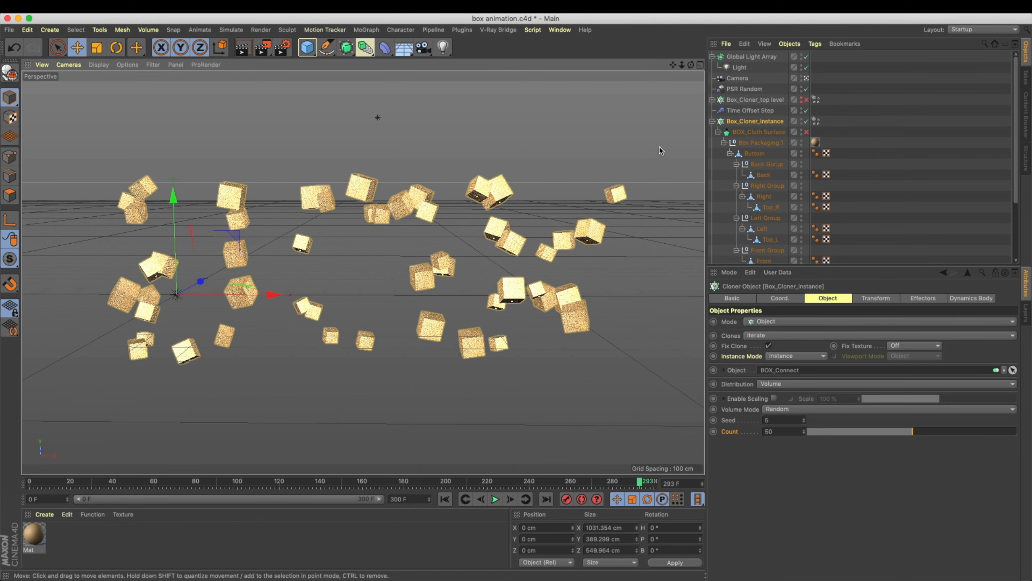
Set the render output size to 1920 × 1080 pixels in the render settings.
click(282, 48)
double_click(479, 91)
text(1920)
key(Return)
double_click(471, 102)
text(1080)
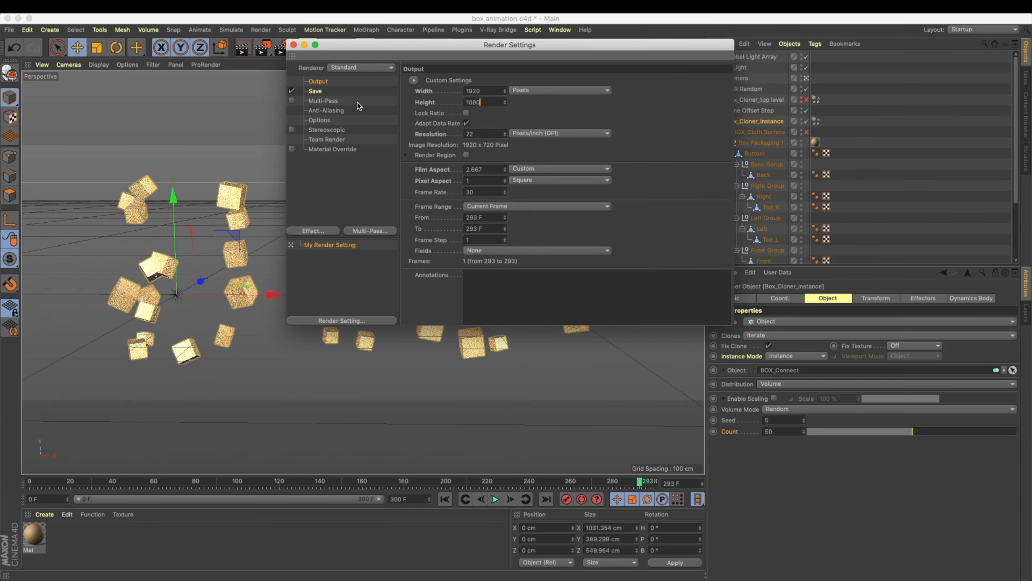
key(Return)
Set the render frame range to All Frames and close the render settings.
click(508, 206)
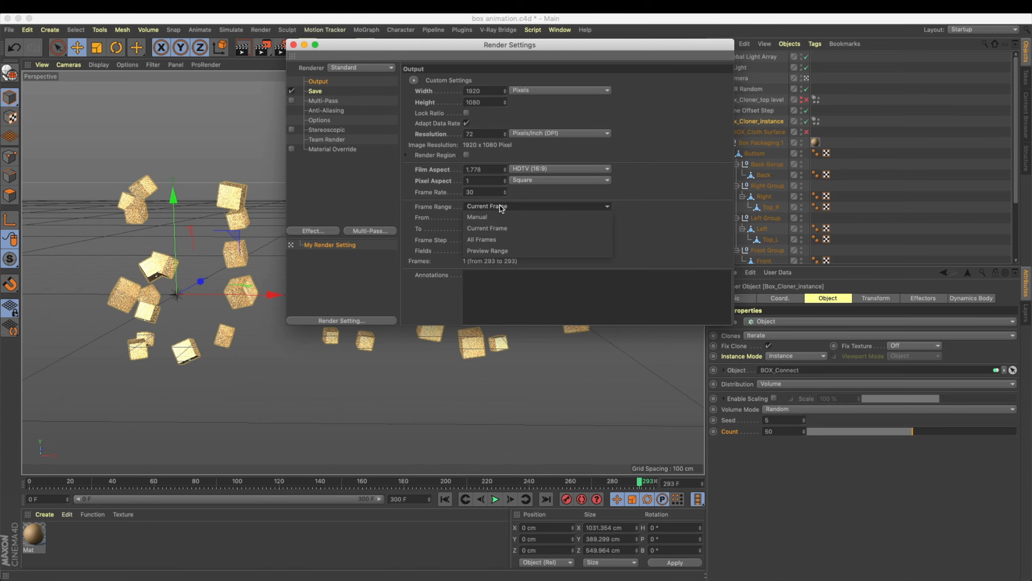
click(511, 240)
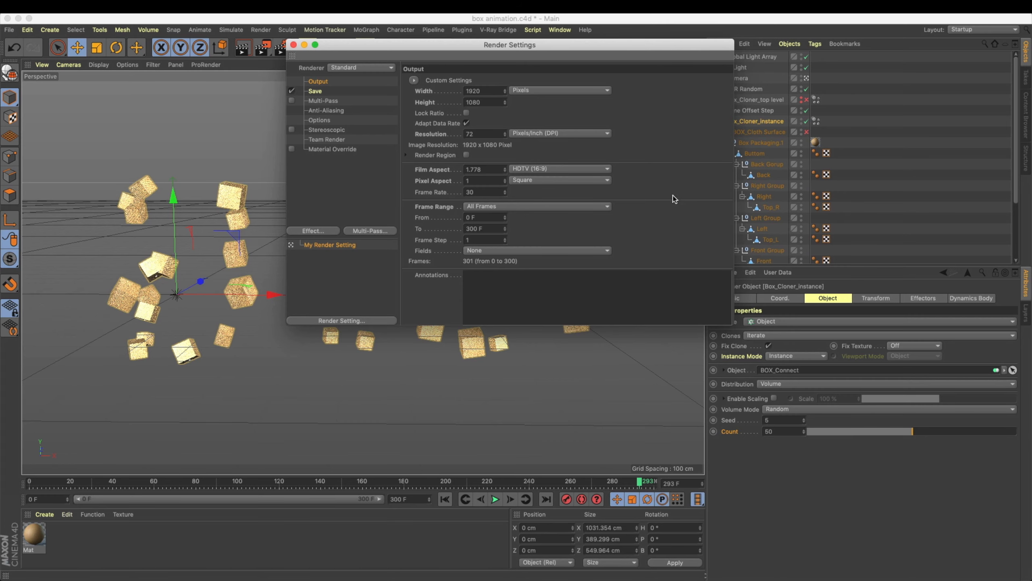
click(294, 44)
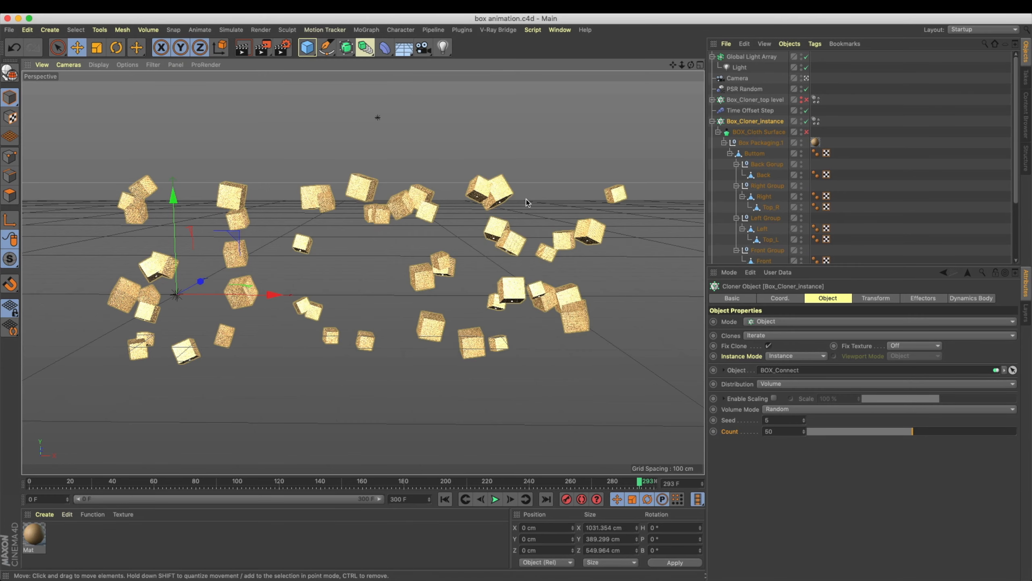
Collapse the Box_Cloner_Instance hierarchy and render the active view as a preview.
click(713, 121)
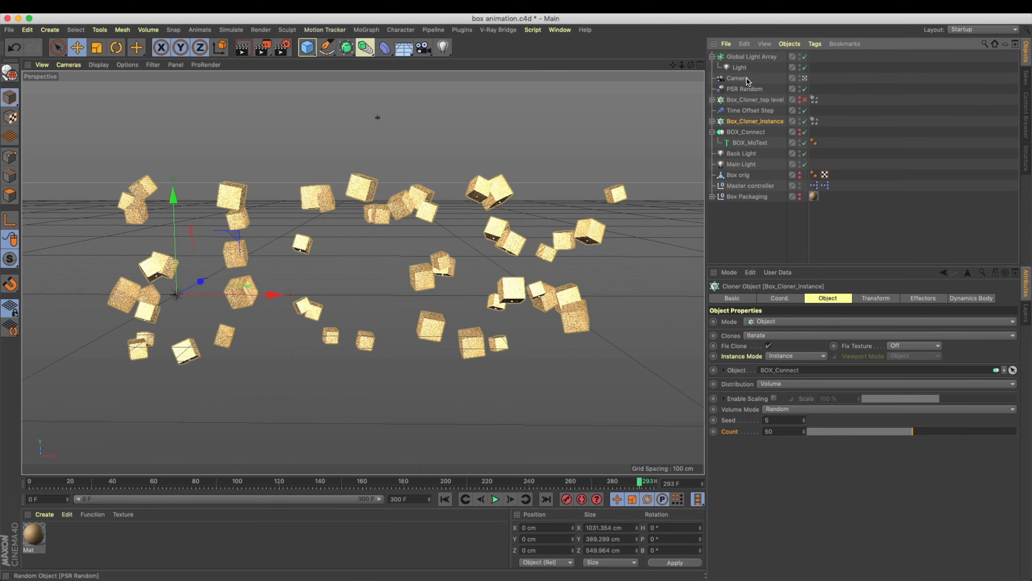
click(246, 56)
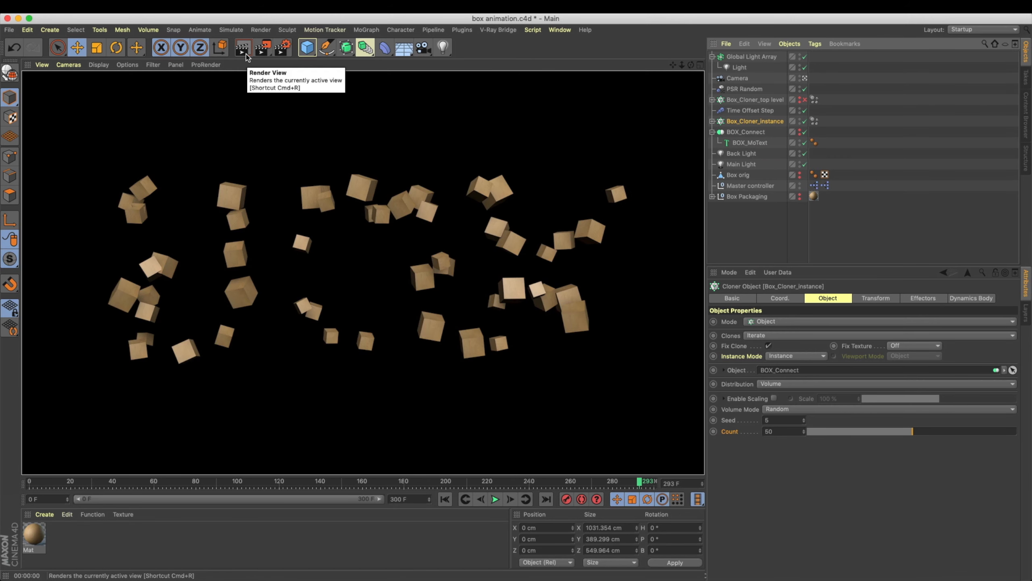
Set Box_Cloner_Instance's clone count to 150 and render the active view as a preview.
click(746, 132)
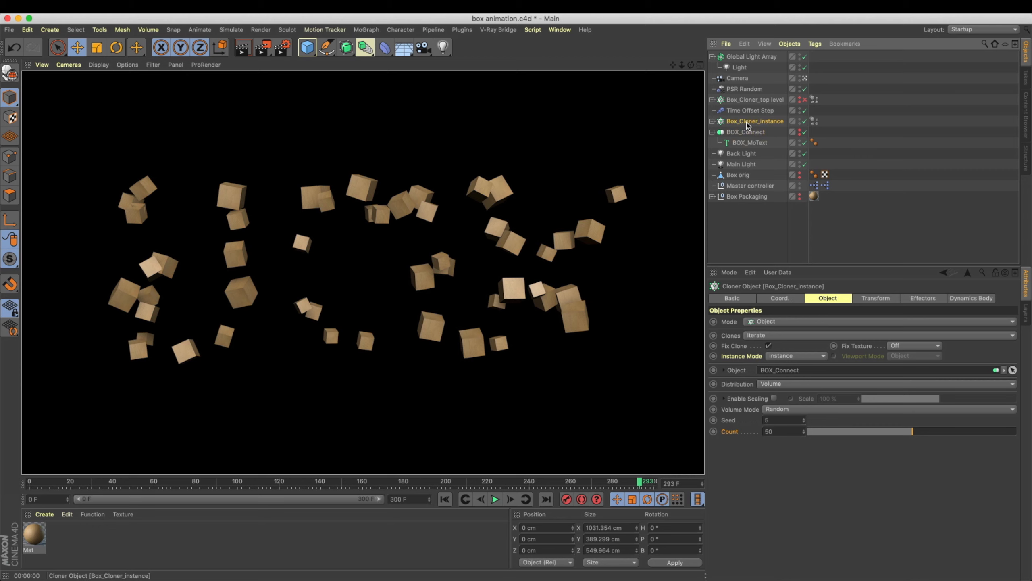
click(747, 122)
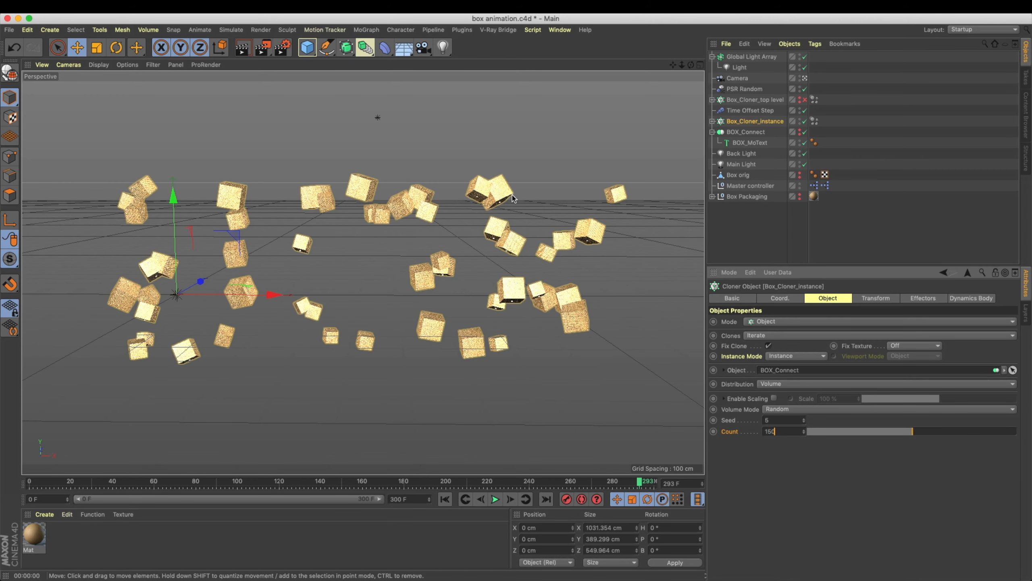
key(Return)
click(244, 48)
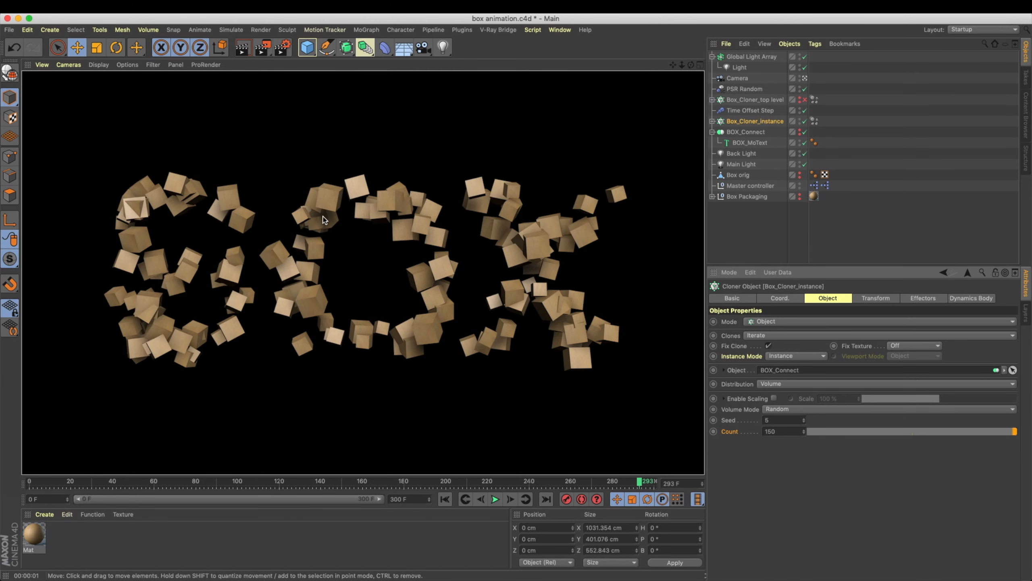
Move in close on the box clones and render the active view to inspect their shading.
click(282, 47)
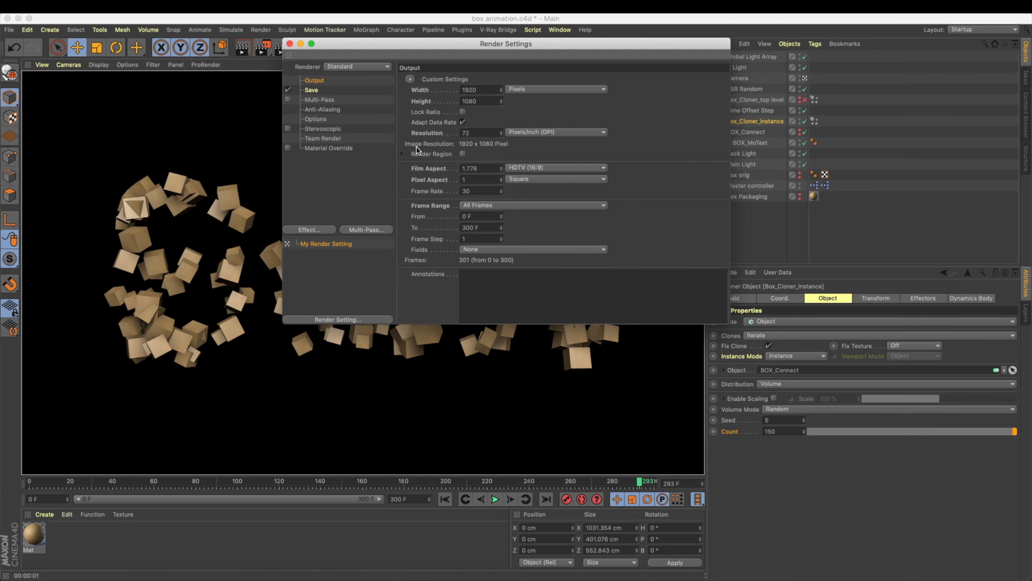
click(290, 44)
alt+right_drag(255, 225, 336, 248)
key(ctrl+r)
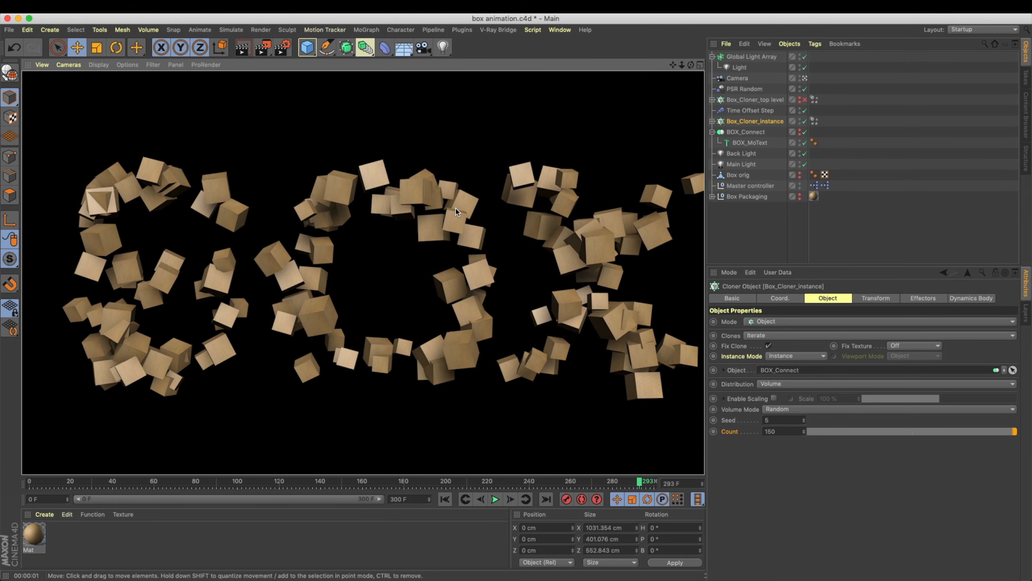
alt+right_drag(455, 209, 468, 197)
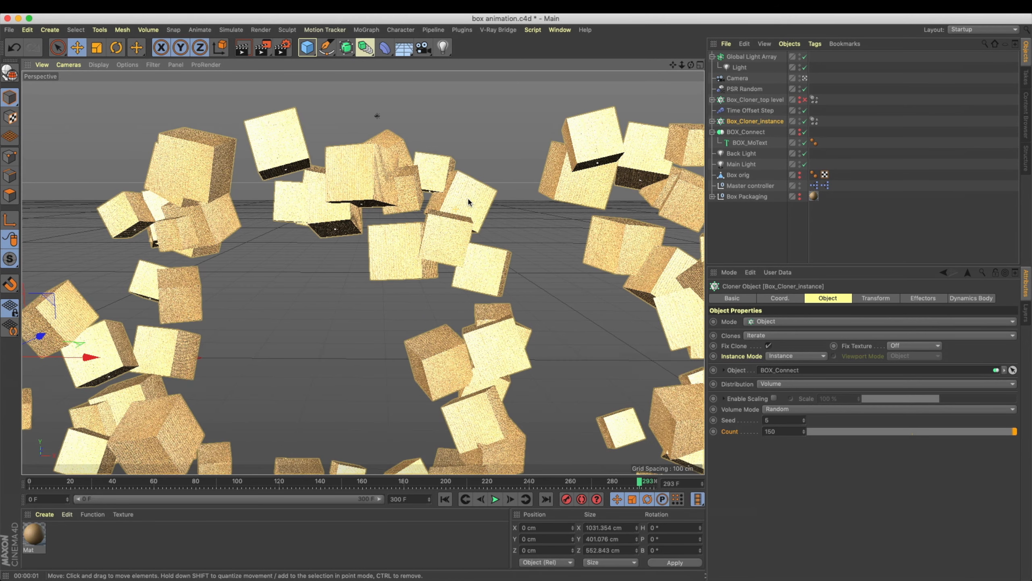
click(242, 48)
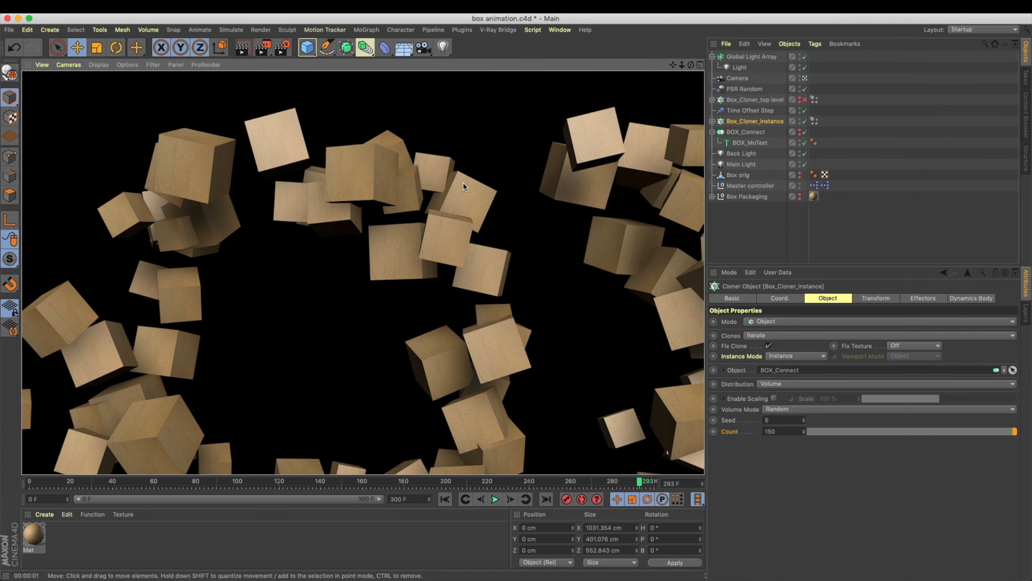
Add the Ambient Occlusion effect to the render settings.
click(282, 46)
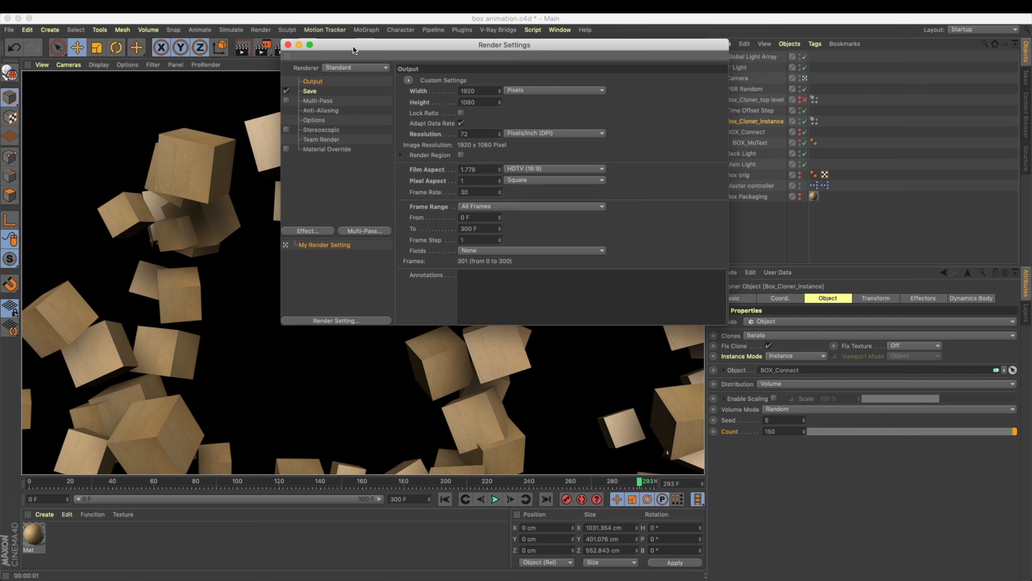
drag(508, 69, 882, 167)
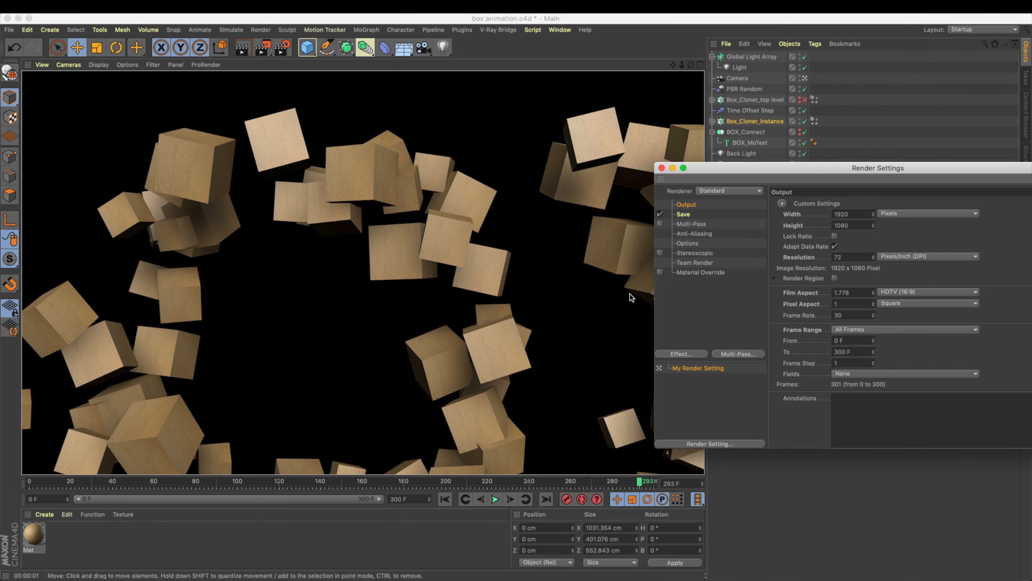
click(688, 353)
click(696, 320)
click(685, 355)
click(750, 306)
Render the close-up view to check the Ambient Occlusion shading and close the render settings.
drag(790, 171, 585, 183)
click(240, 51)
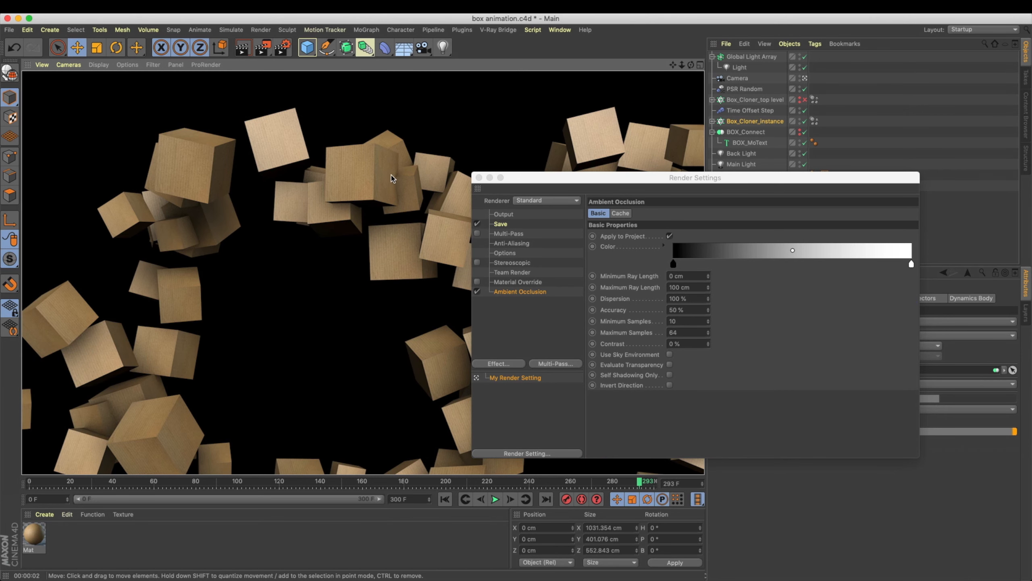
drag(522, 181, 549, 375)
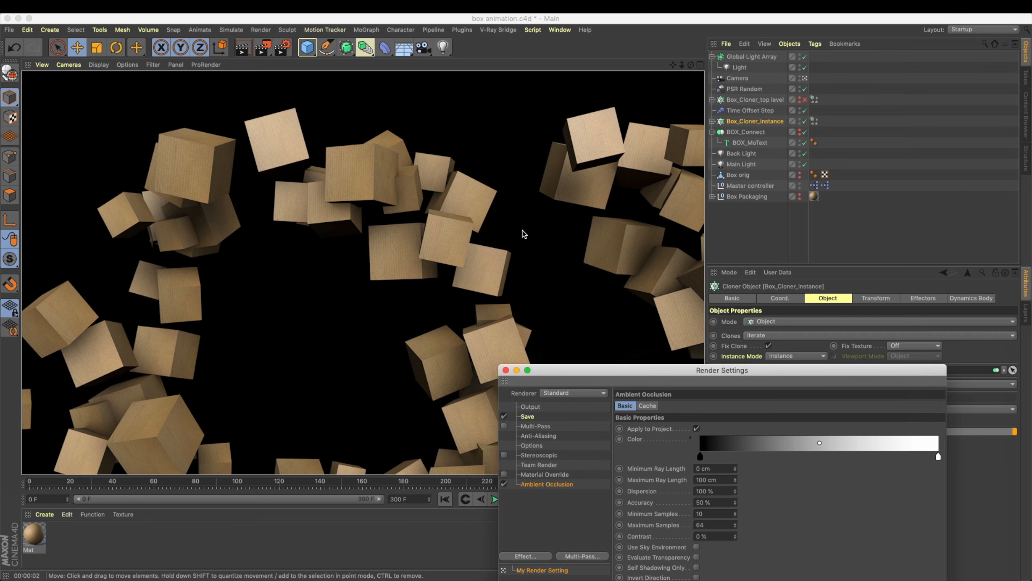
drag(616, 383, 656, 263)
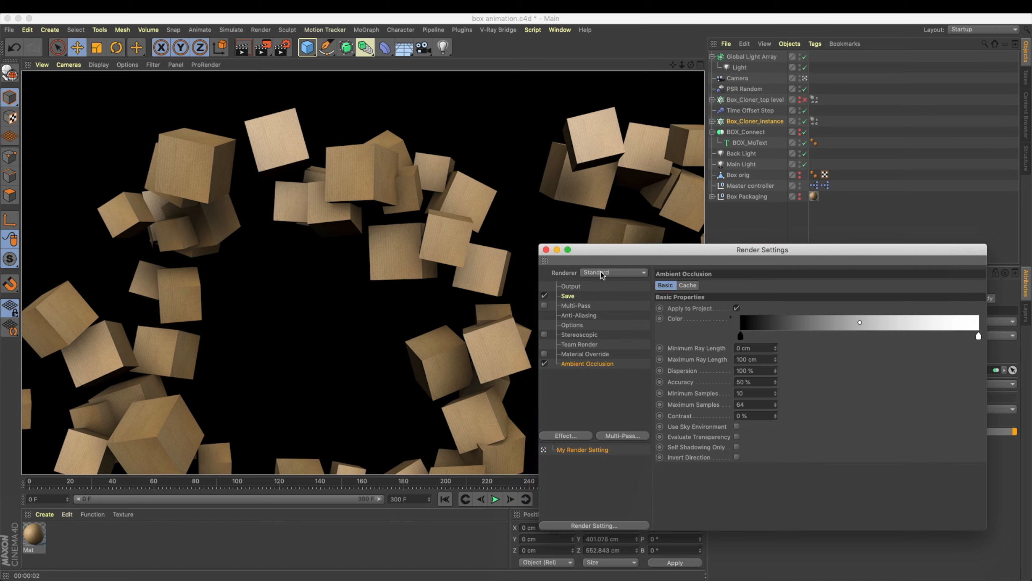
click(546, 249)
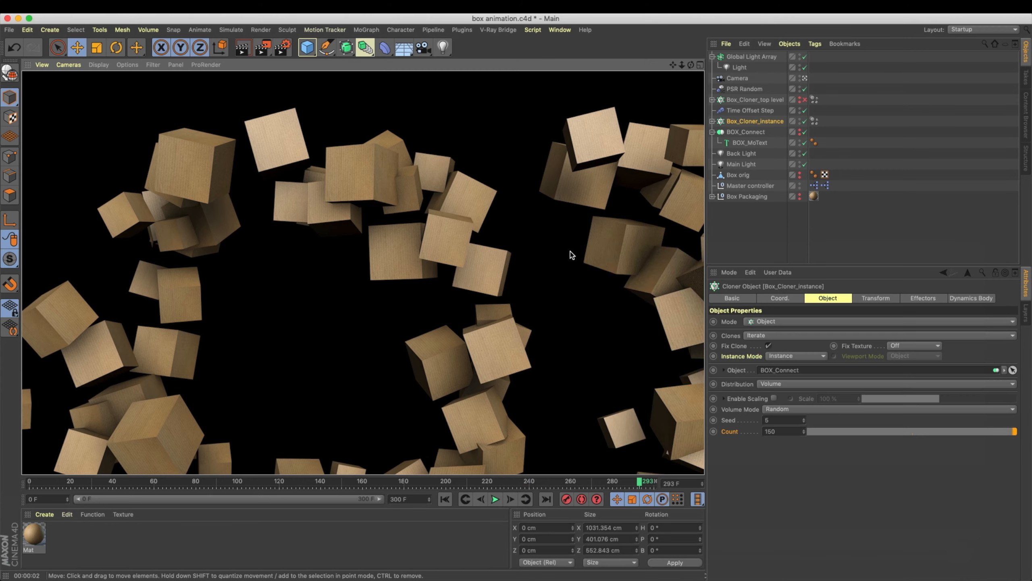
Reframe the camera so that the whole BOX text fits in the view.
scroll(490, 275, down, 2)
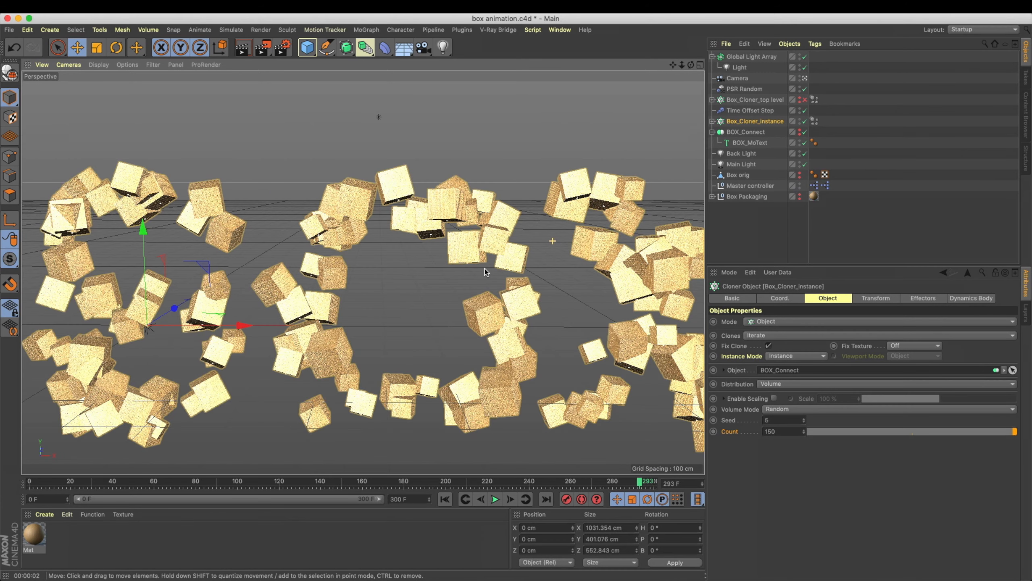
scroll(454, 245, down, 1)
scroll(463, 246, down, 3)
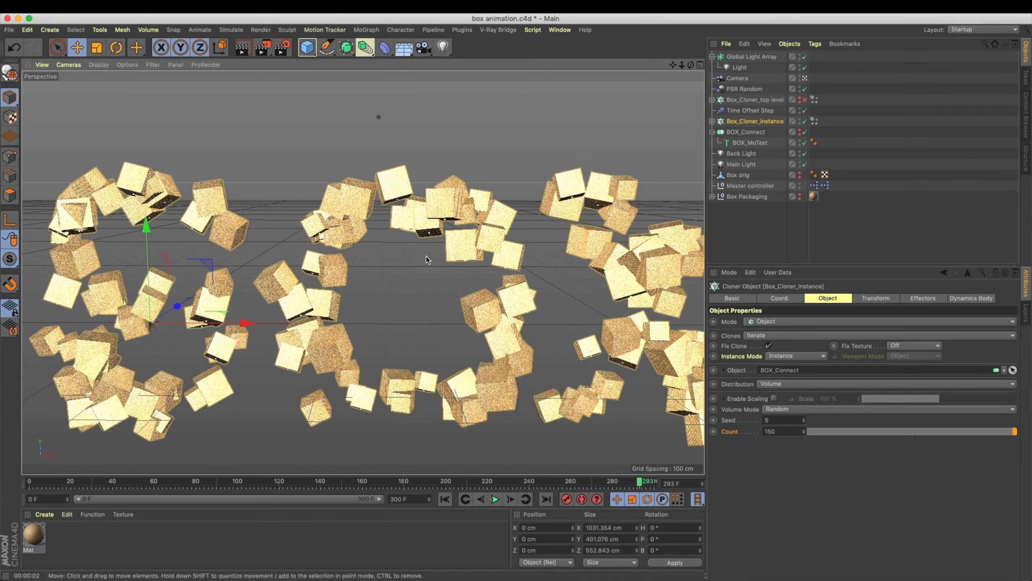
alt+middle_drag(489, 244, 346, 259)
mouse_move(351, 264)
alt+mouse_down()
mouse_move(394, 269)
mouse_move(343, 272)
mouse_move(352, 276)
alt+mouse_up()
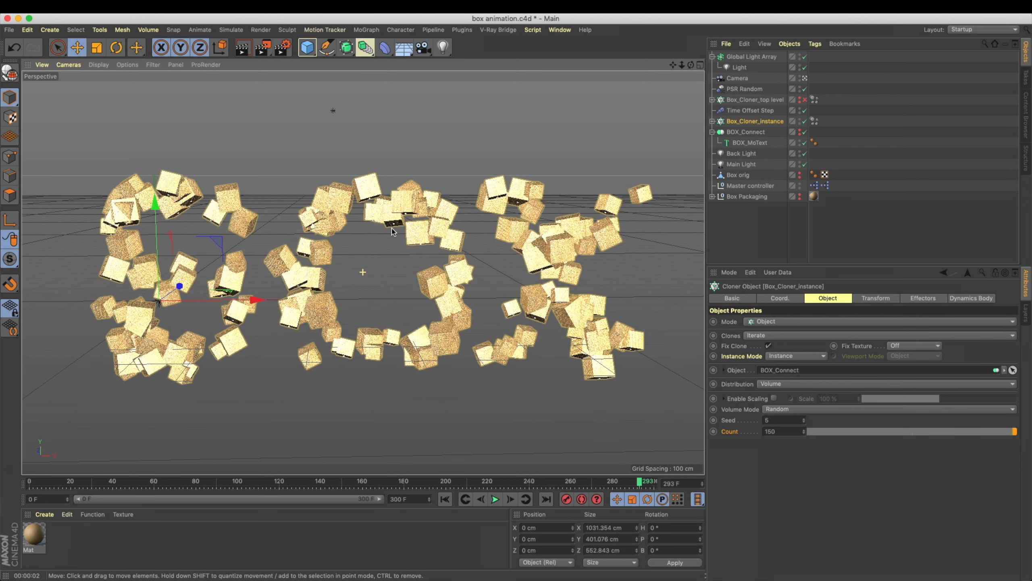
Save the project and render a preview of the full BOX text.
key(super+s)
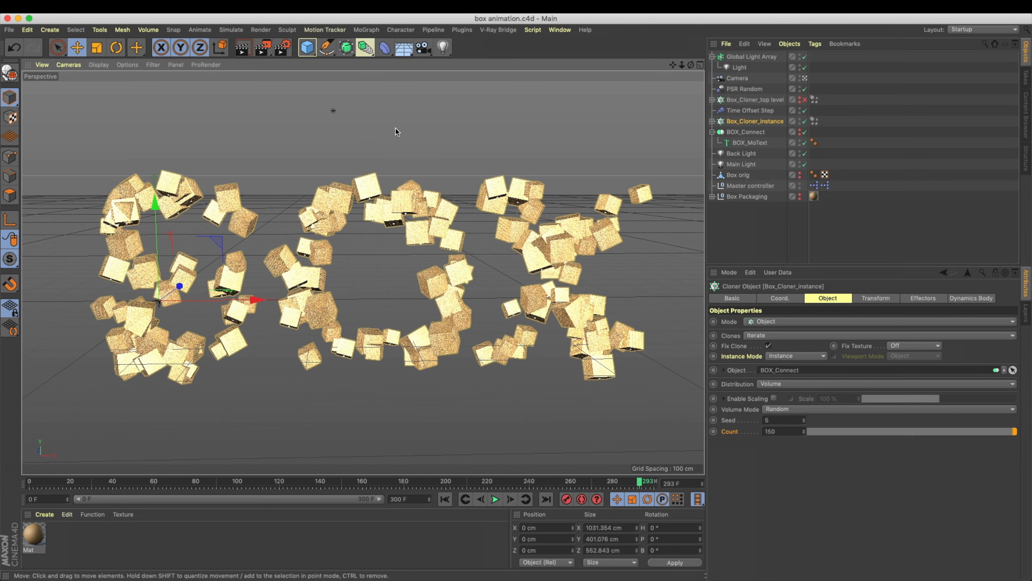
click(244, 48)
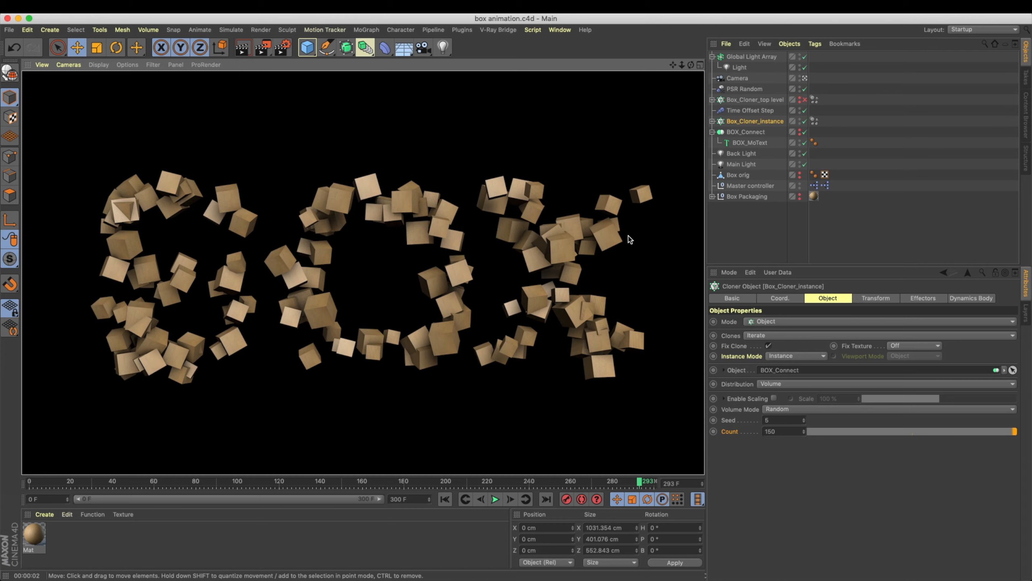
Show the Camera's cone in the top view and enable its DOF Map Front Blur and DOF Map Rear Blur.
click(737, 79)
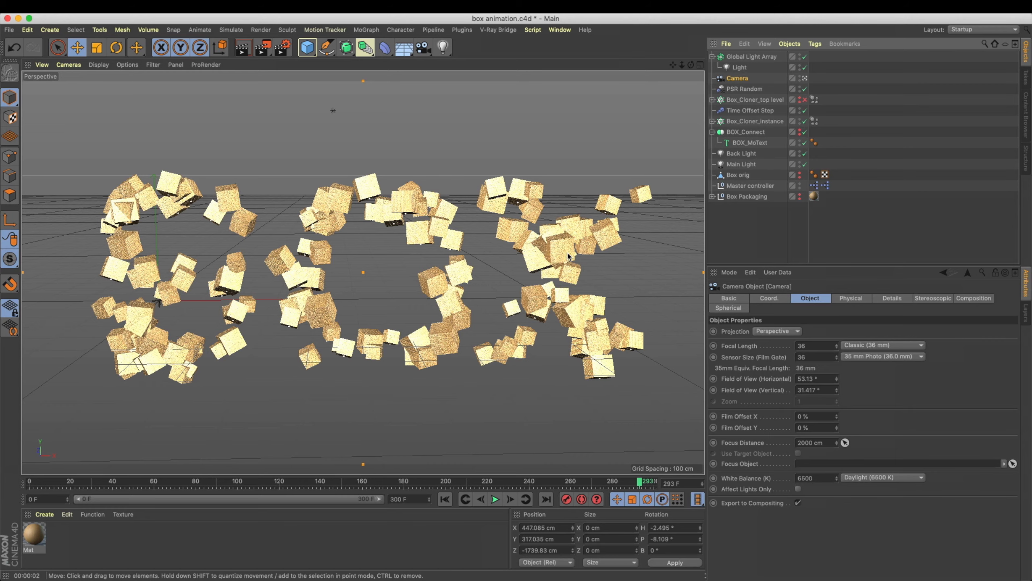
middle_click(591, 244)
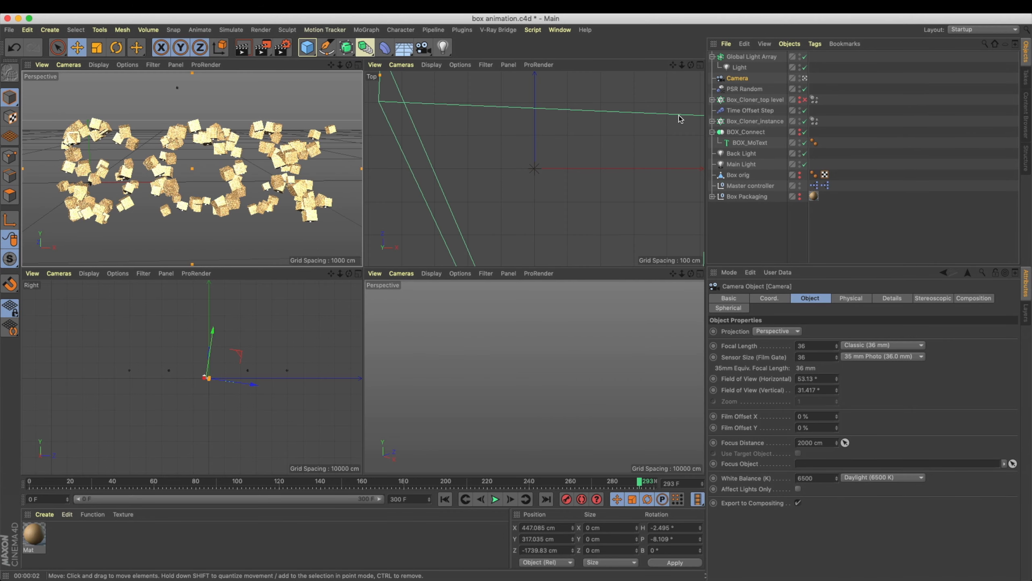
middle_click(696, 74)
scroll(557, 282, up, 5)
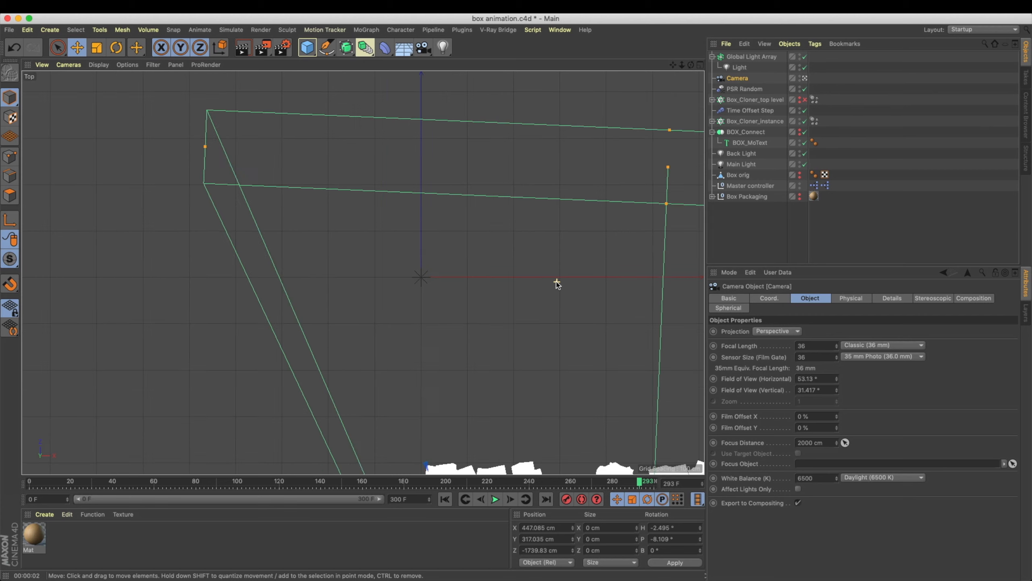
alt+middle_drag(564, 316, 472, 181)
scroll(567, 255, down, 2)
scroll(556, 259, down, 3)
alt+middle_drag(523, 262, 449, 257)
click(878, 300)
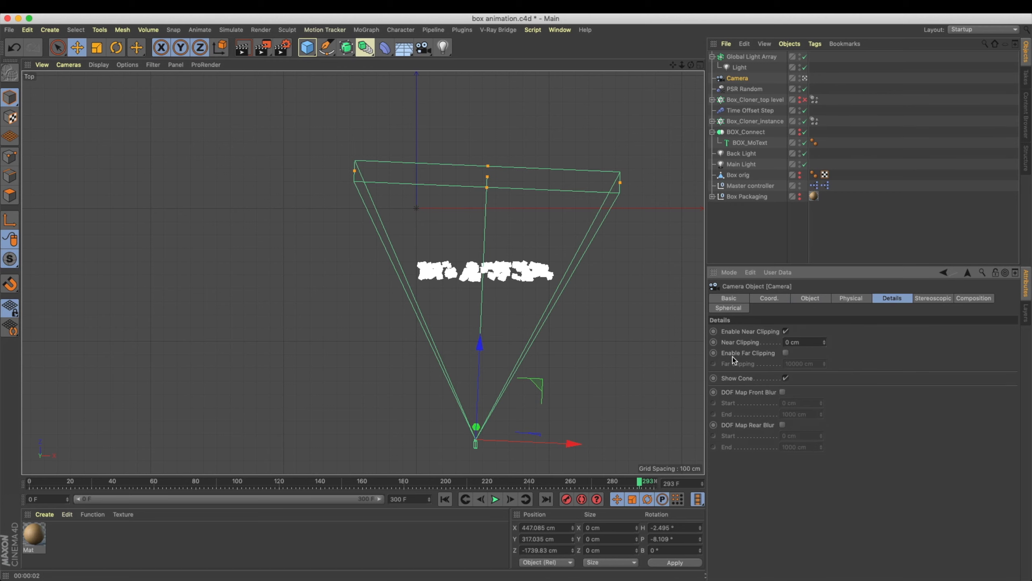
click(783, 393)
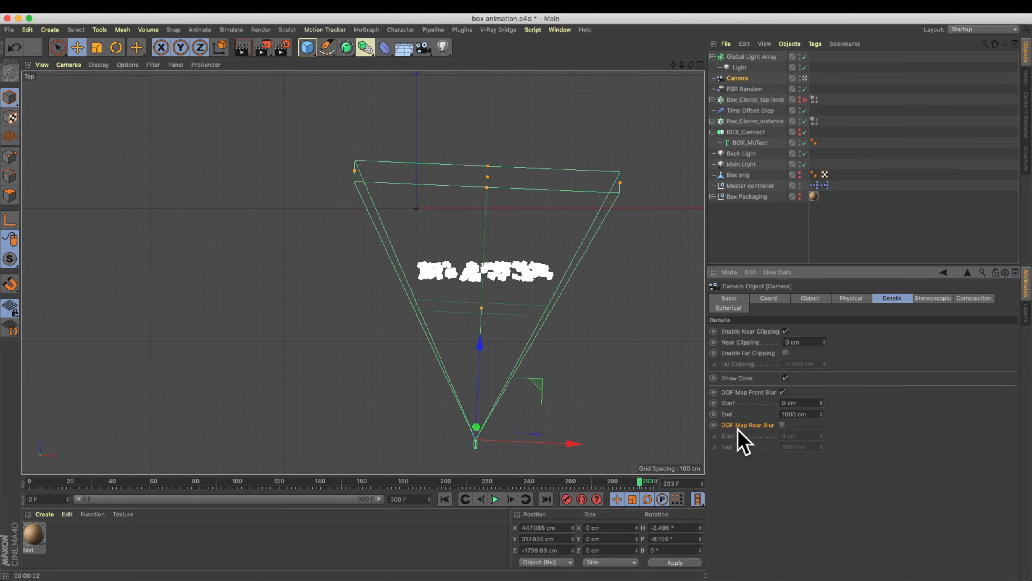
click(782, 425)
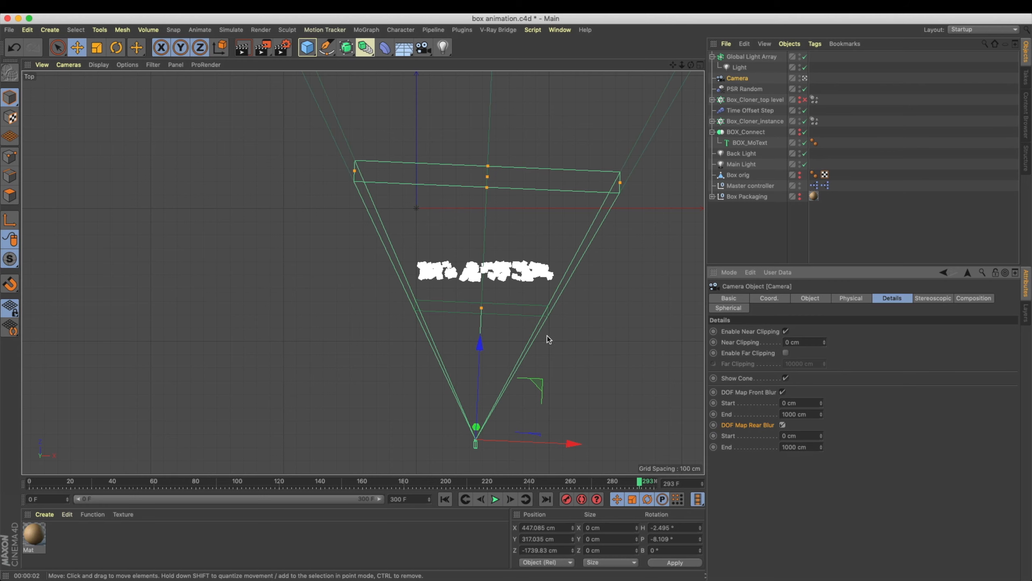
Move the camera's focus plane onto the box clones, at a focus distance of about 1284 cm, and reopen the camera's depth-of-field details.
alt+middle_drag(504, 192, 480, 263)
click(852, 298)
click(819, 299)
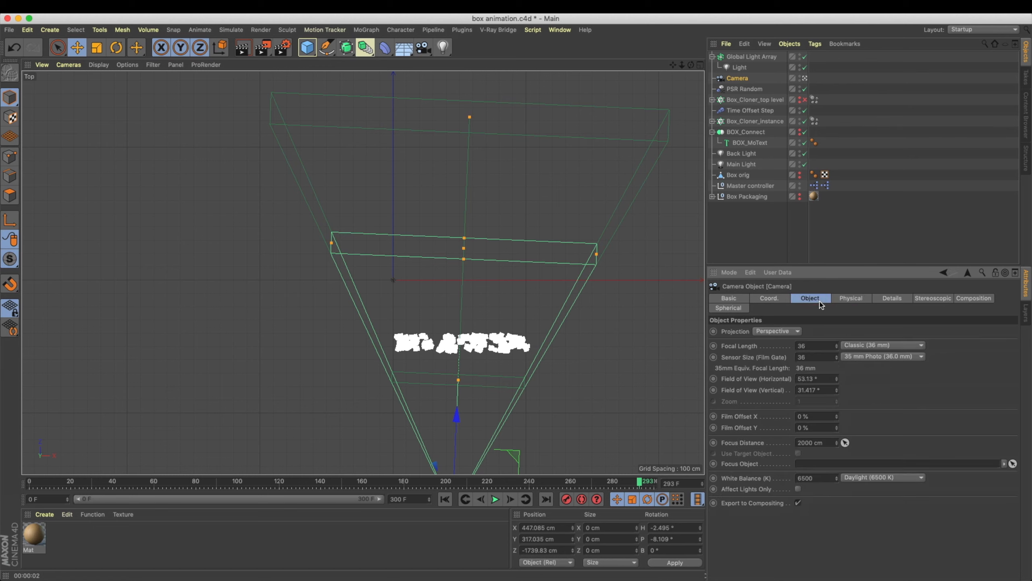
click(756, 443)
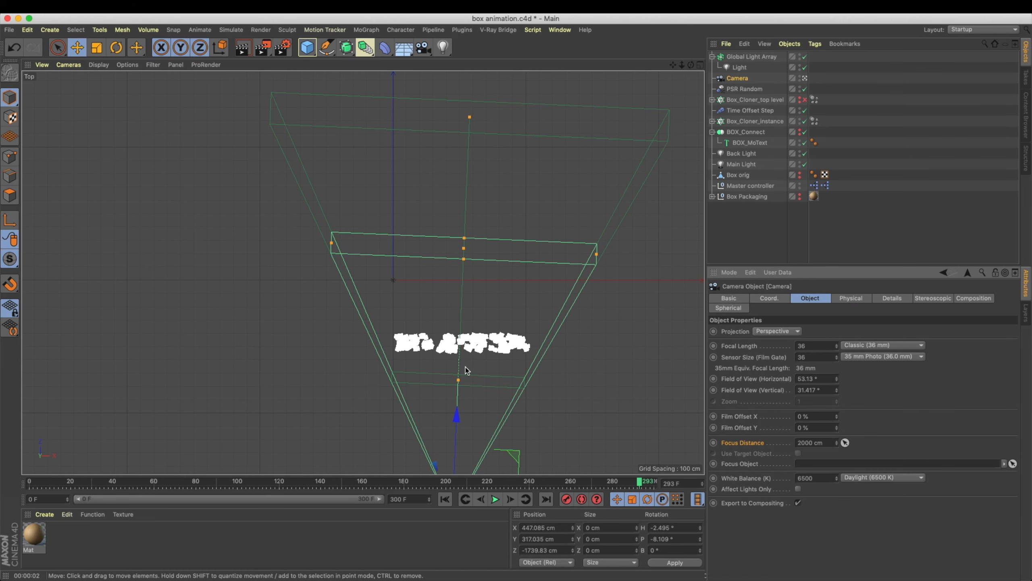
drag(466, 272, 461, 343)
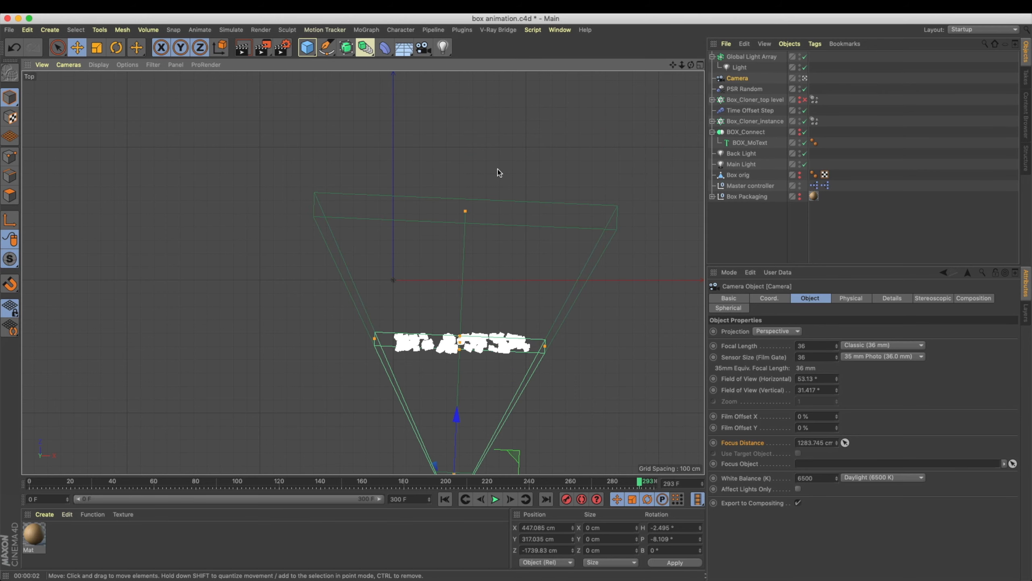
alt+middle_drag(488, 197, 515, 193)
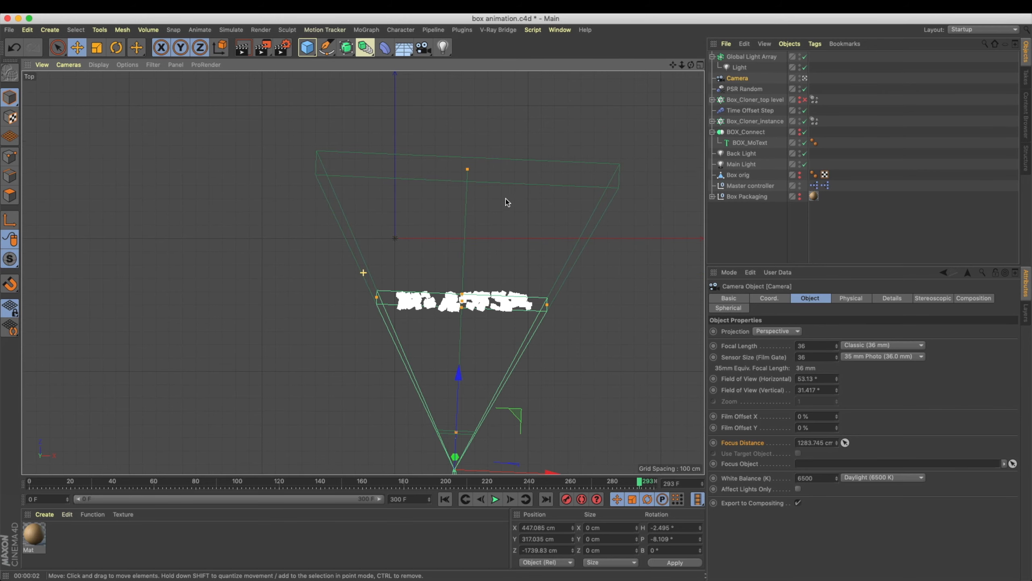
scroll(506, 198, down, 3)
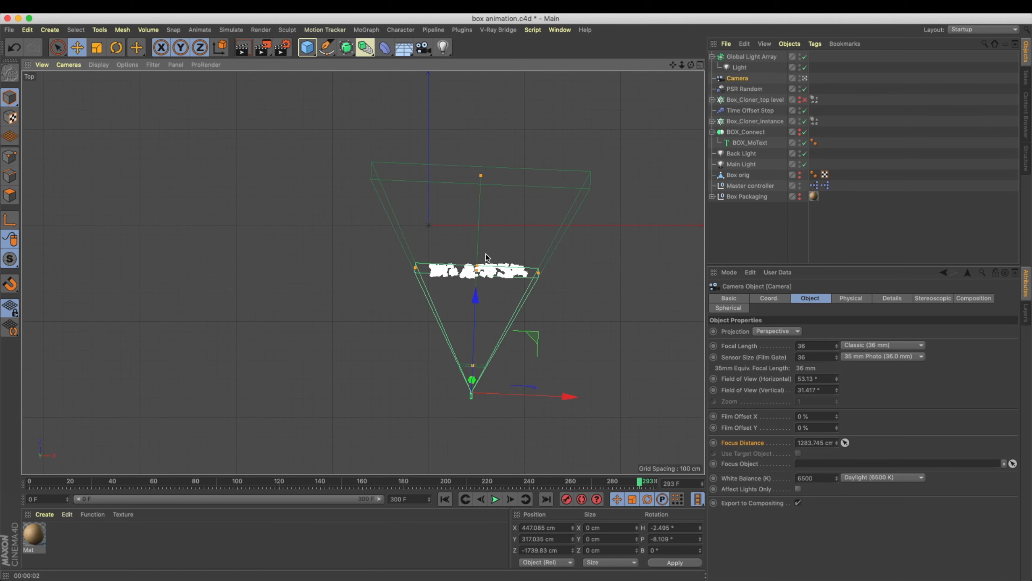
click(845, 302)
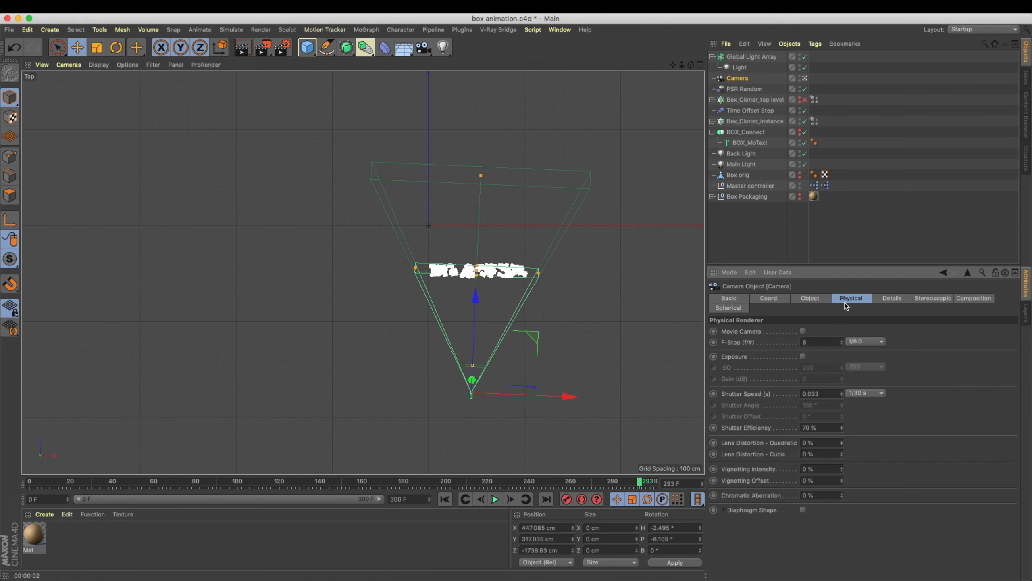
click(883, 300)
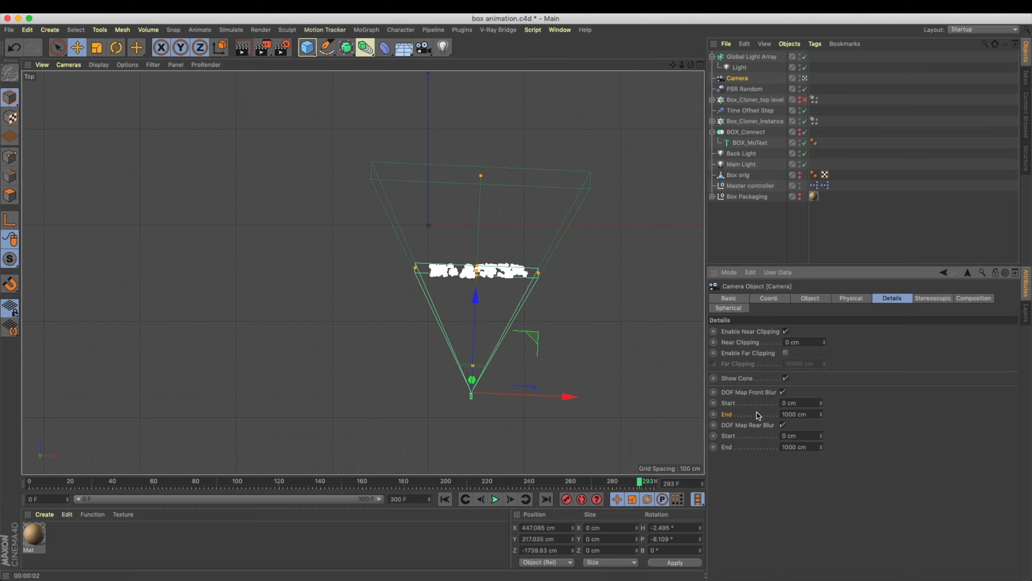
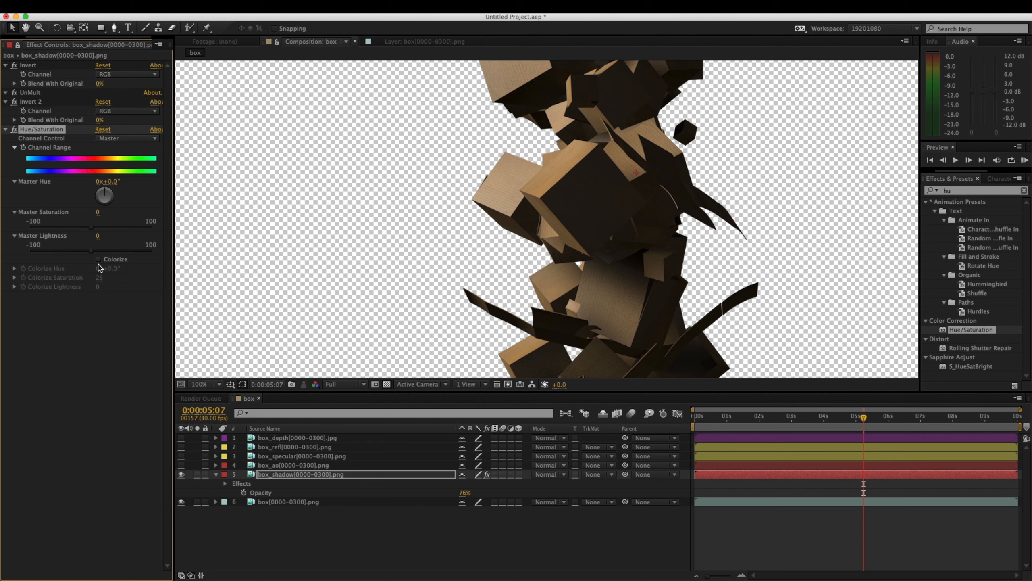
Switch to After Effects and colorize the box_shadow layer using Hue/Saturation with hue -2°, saturation 73 and lightness 3.
drag(150, 279, 198, 270)
mouse_move(98, 288)
mouse_down()
mouse_move(109, 288)
mouse_move(97, 288)
mouse_up()
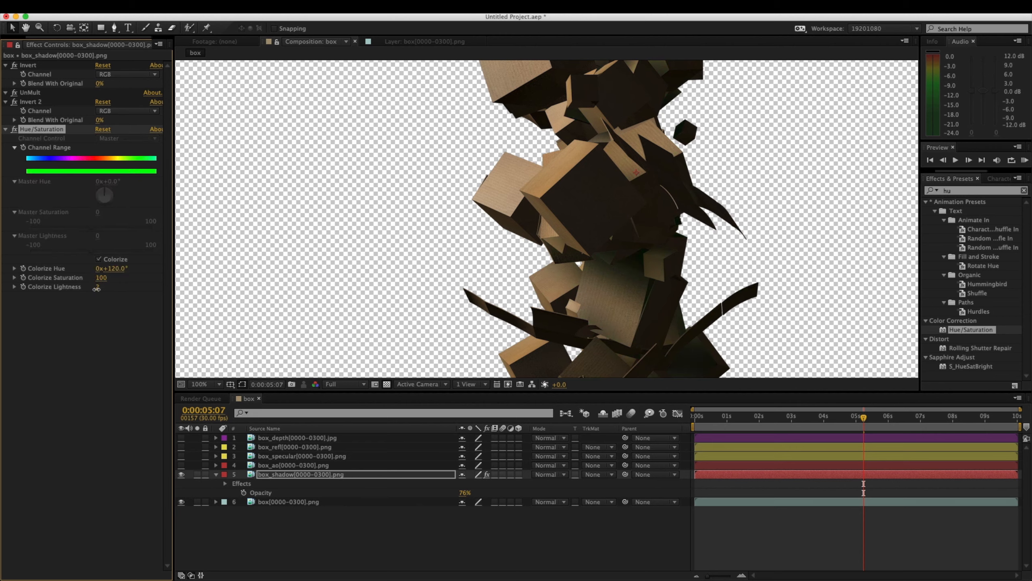
drag(110, 269, 86, 279)
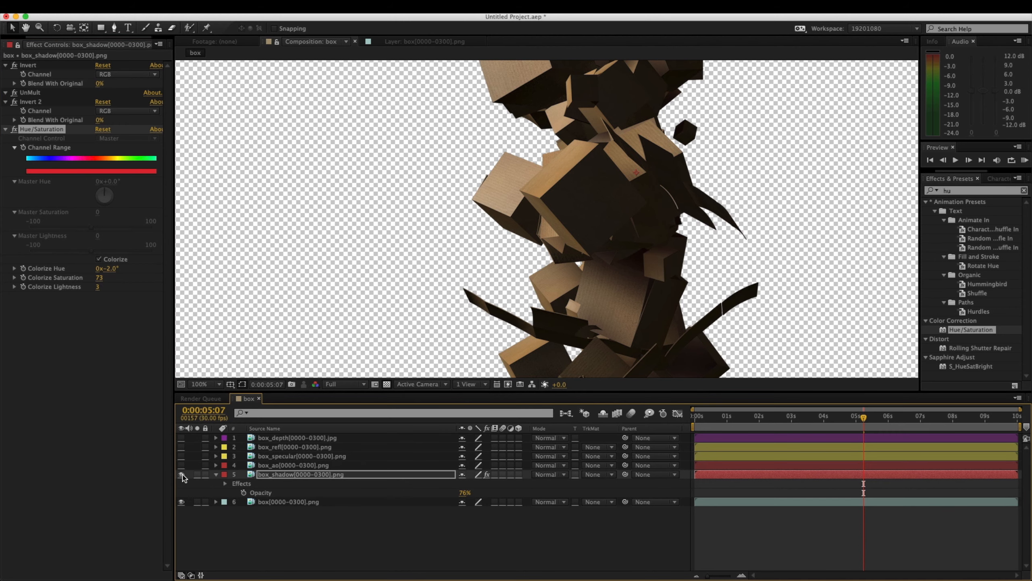
key(comma)
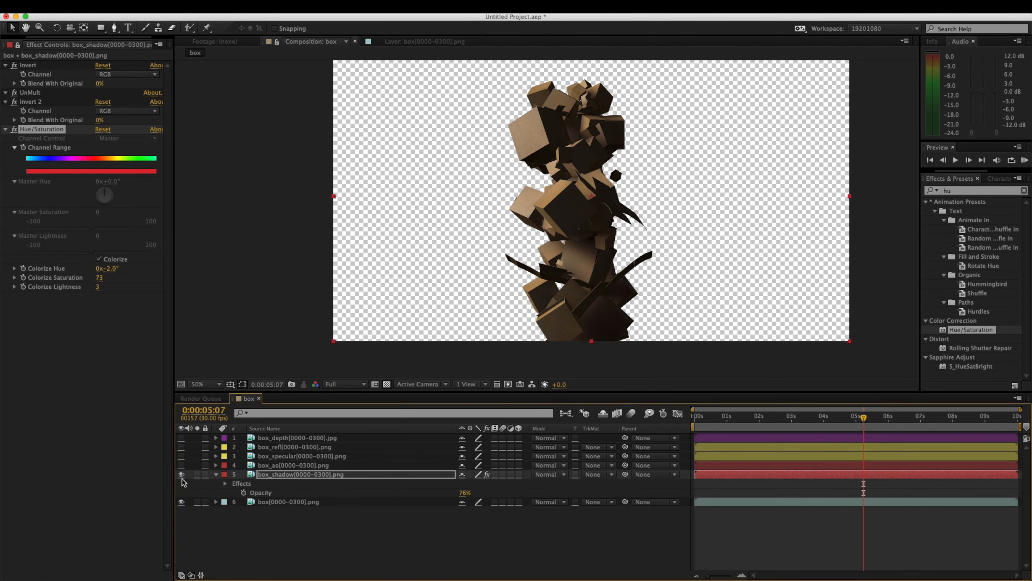
Set the box_shadow layer's opacity to 60%, and show the box_ao layer with Multiply blending.
drag(465, 493, 469, 492)
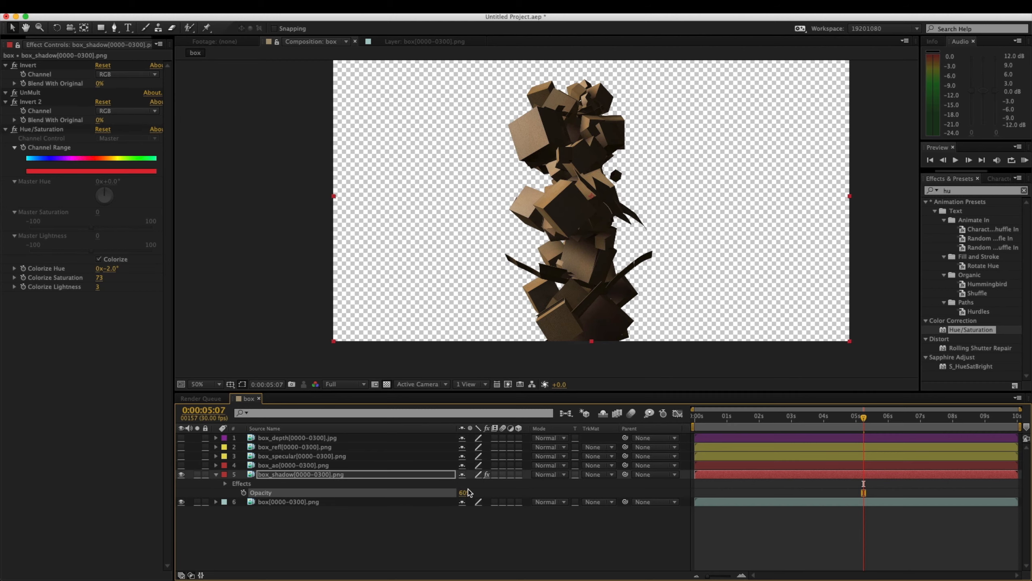
click(177, 467)
click(181, 466)
click(269, 466)
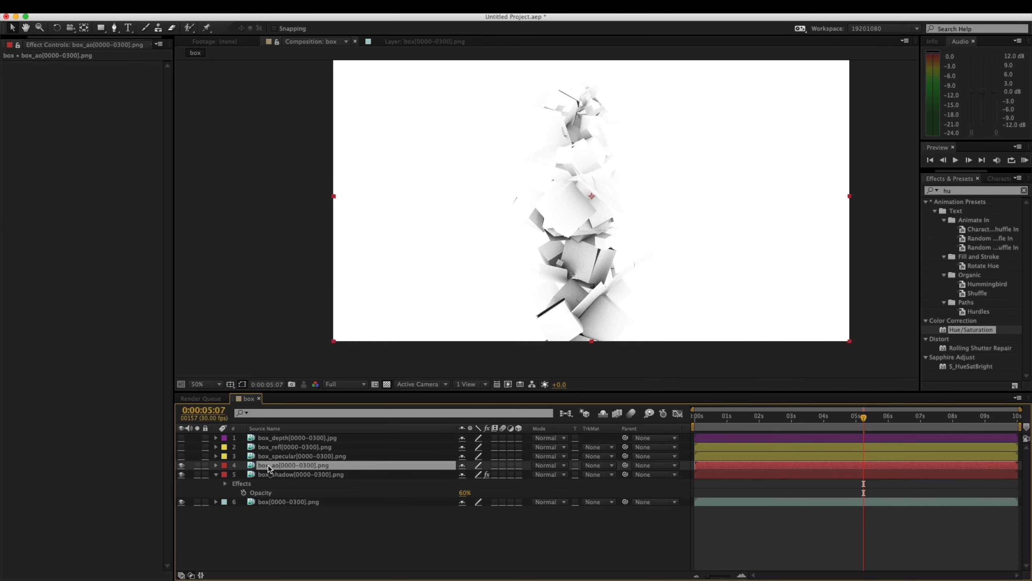
click(542, 465)
click(575, 193)
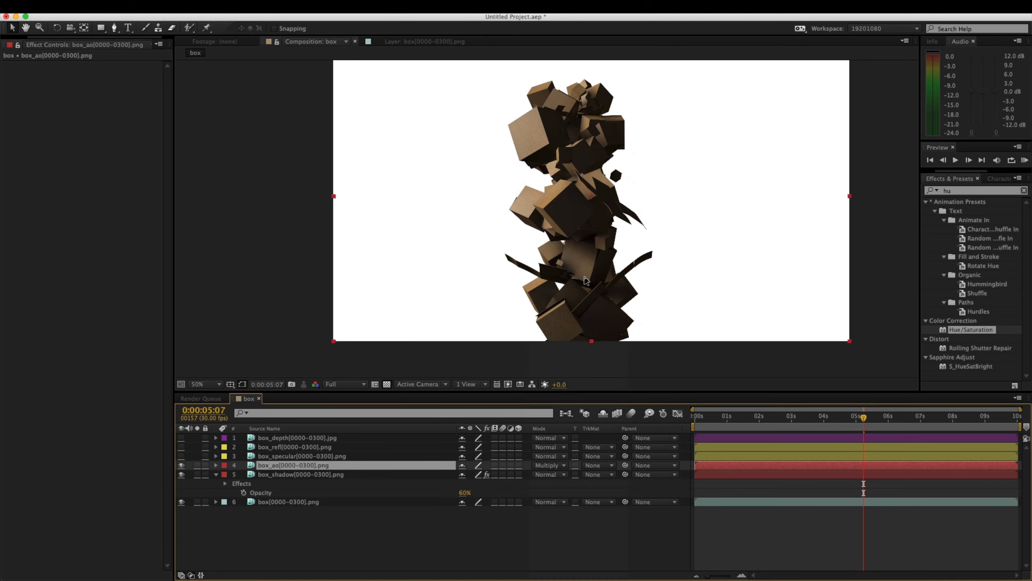
Compare the boxes at 100% magnification with and without the box_ao layer.
key(period)
click(182, 466)
click(181, 465)
click(181, 466)
click(182, 465)
click(181, 465)
click(181, 465)
click(182, 465)
click(181, 465)
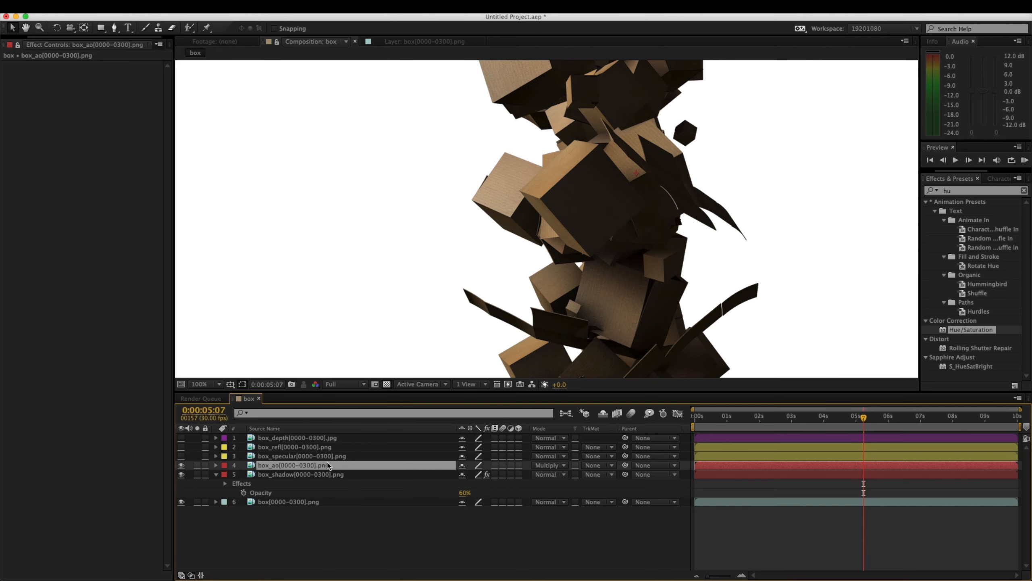
Set the box_ao layer's opacity to 80%.
key(t)
drag(463, 474, 392, 478)
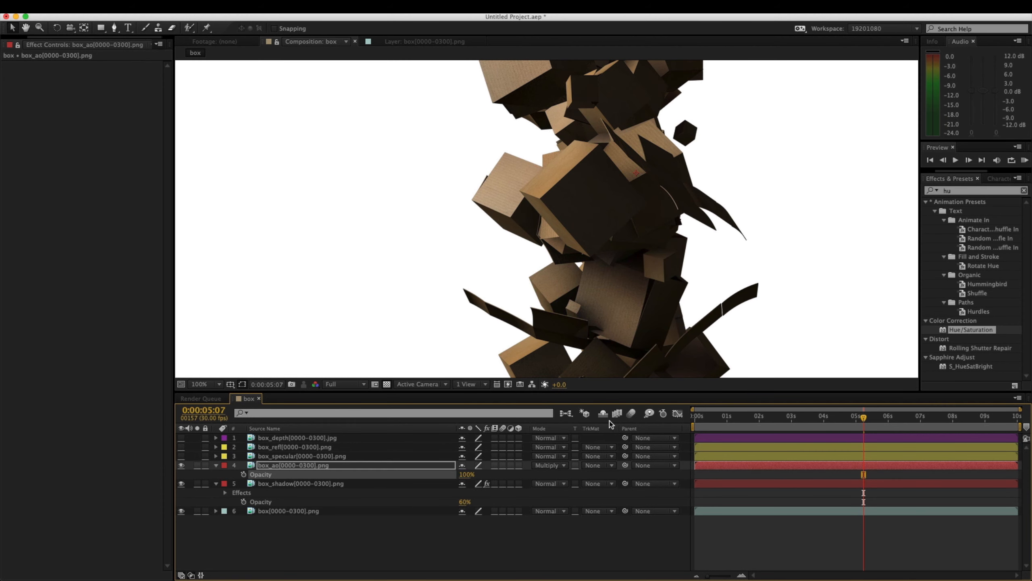
click(467, 474)
text(80)
key(Return)
Apply the Levels effect to the box_ao layer with Input White 179 and Gamma 1.33.
click(954, 191)
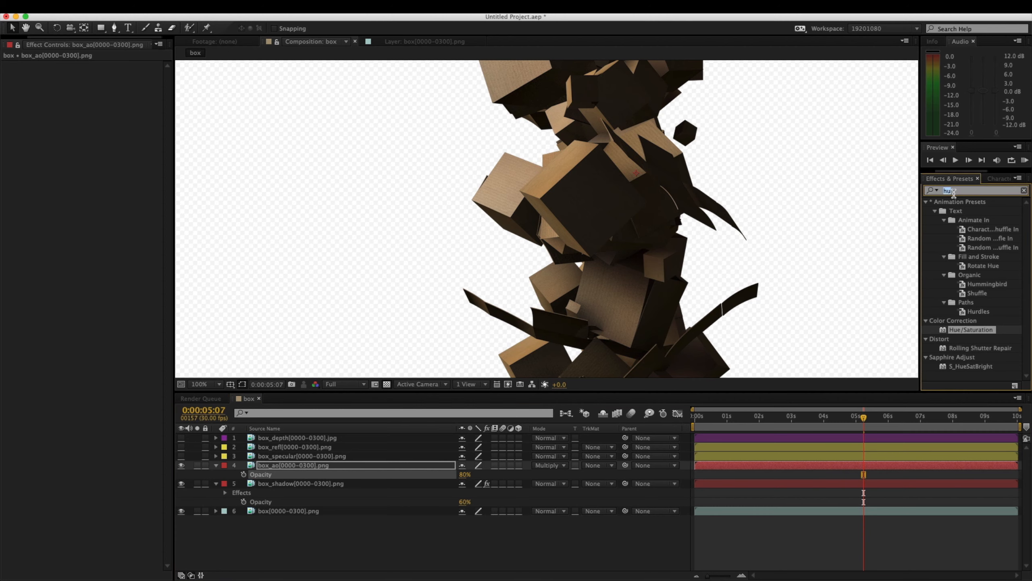
text(lve)
key(BackSpace)
key(BackSpace)
key(BackSpace)
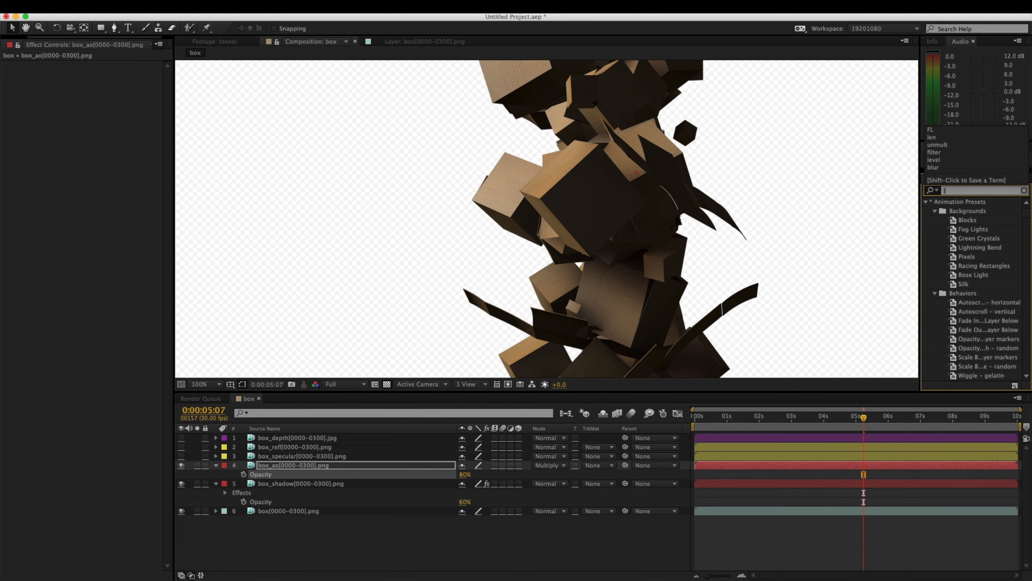
text(lelve)
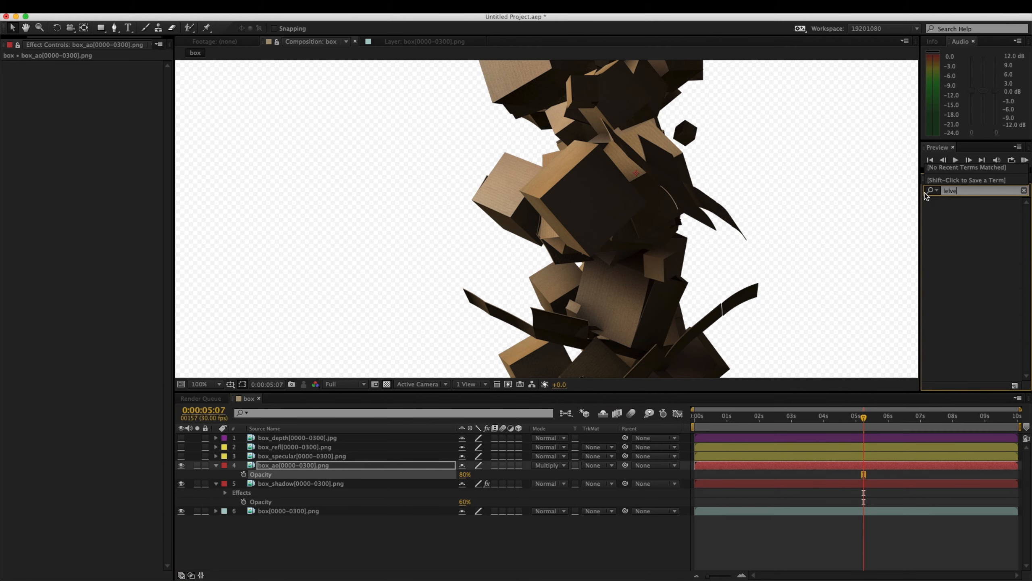
key(BackSpace)
key(BackSpace)
key(BackSpace)
text(ve)
drag(958, 256, 511, 298)
drag(159, 129, 117, 130)
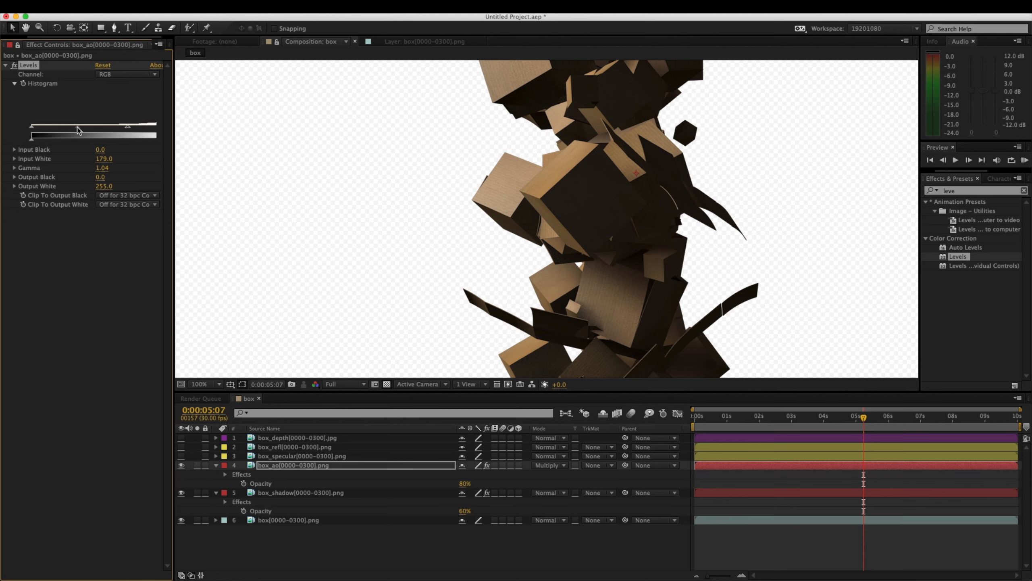
Compare the composite with and without the box_ao layer and its Levels effect.
click(181, 466)
click(182, 465)
click(13, 65)
click(14, 65)
click(181, 466)
click(181, 466)
click(181, 466)
click(182, 465)
Check the ambient occlusion up close and set the box_ao layer's opacity to 100%.
scroll(620, 270, up, 2)
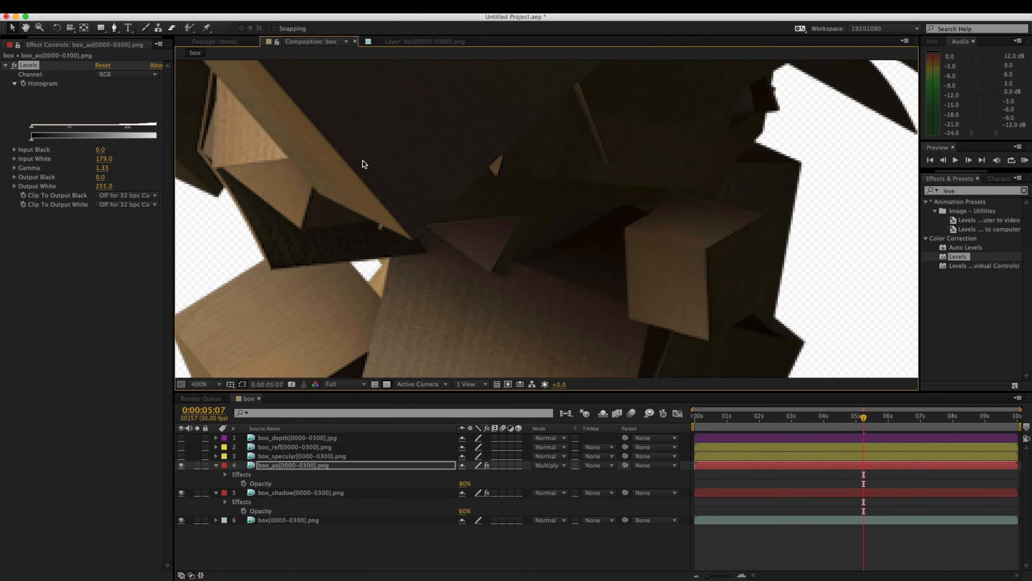
click(182, 466)
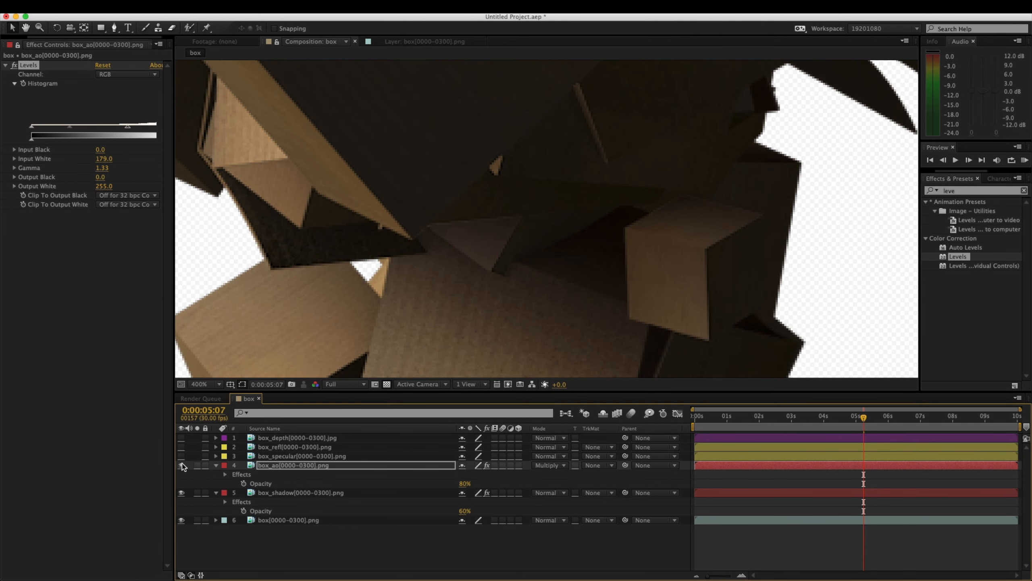
drag(467, 484, 486, 486)
scroll(557, 281, down, 5)
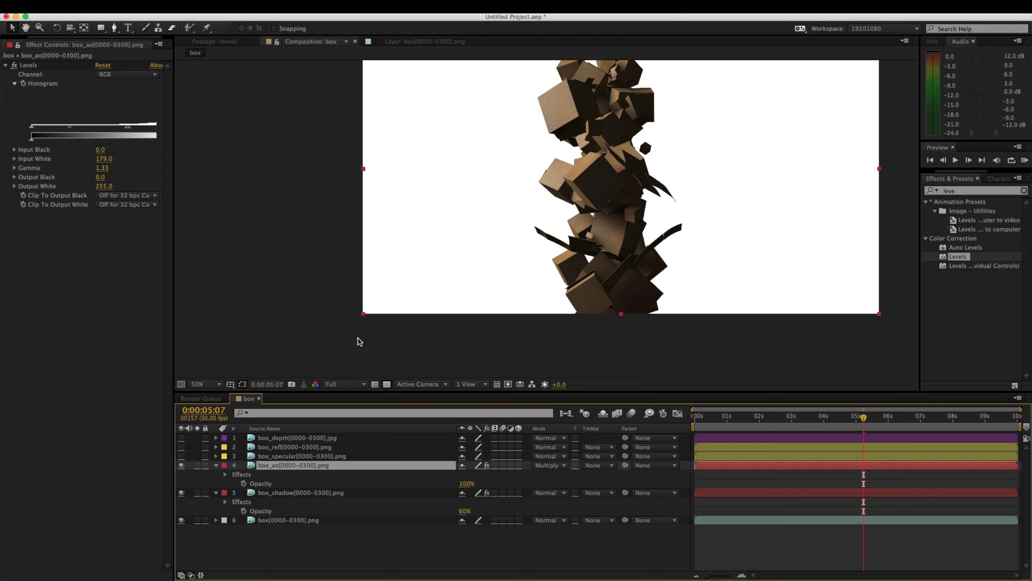
Copy the Invert, UnMult and Invert 2 effects from box_shadow to box_ao and place Levels after them.
key(super+Down)
click(30, 65)
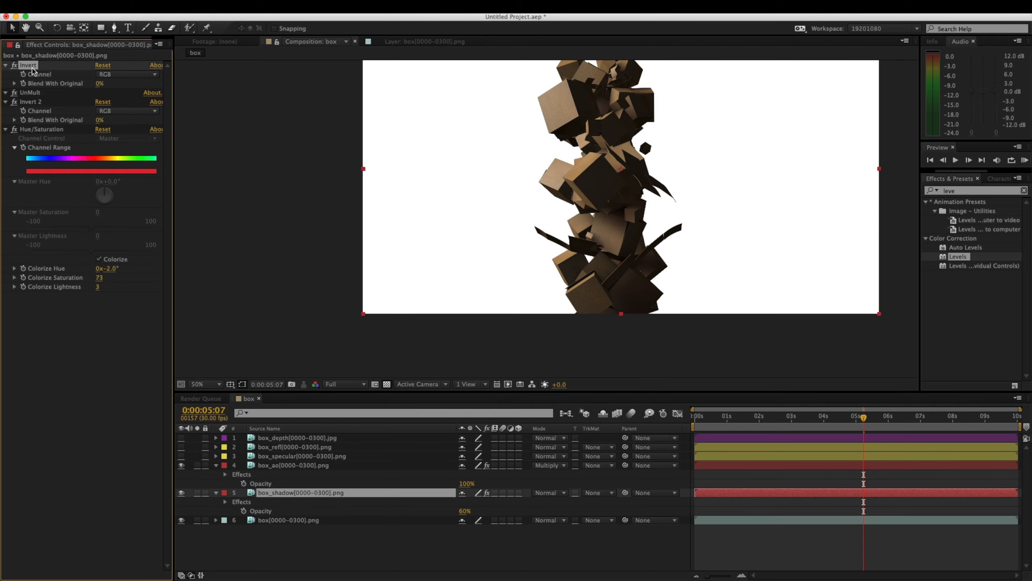
shift+click(32, 102)
key(super+c)
click(332, 466)
key(super+v)
drag(28, 65, 61, 281)
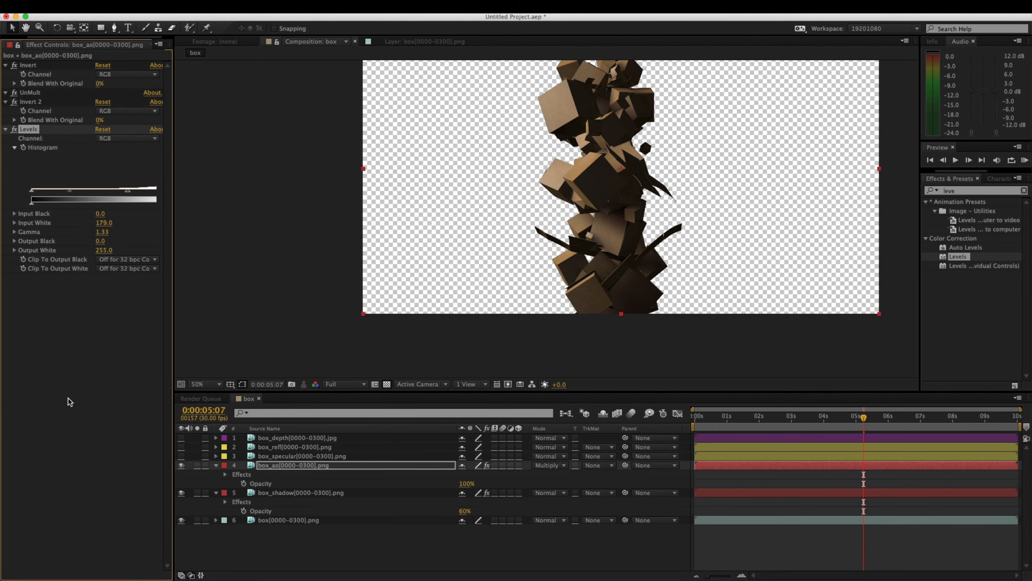
Check the composite at different times and leave the current time at 0:00:03:15.
click(324, 466)
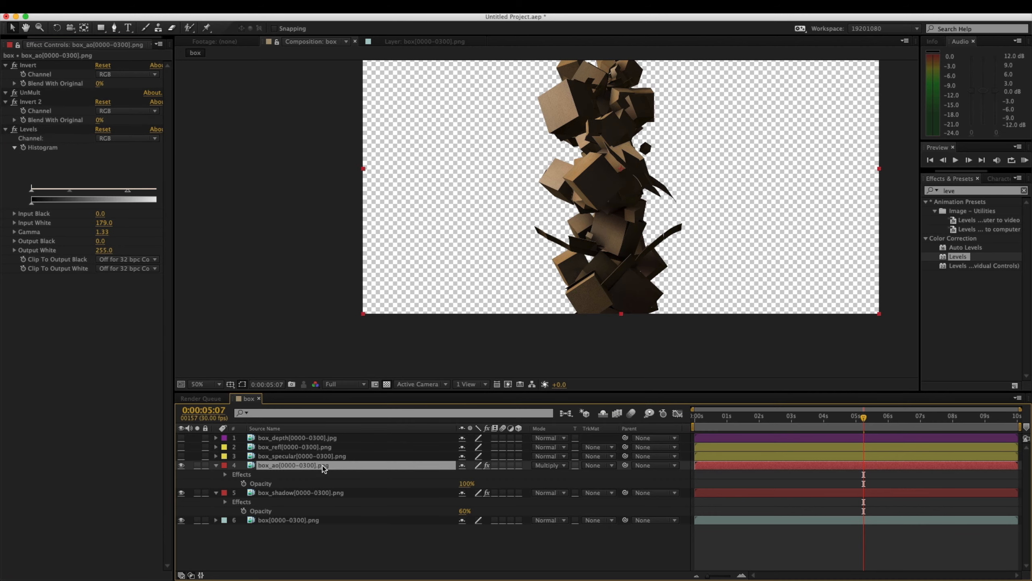
key(super+s)
click(906, 428)
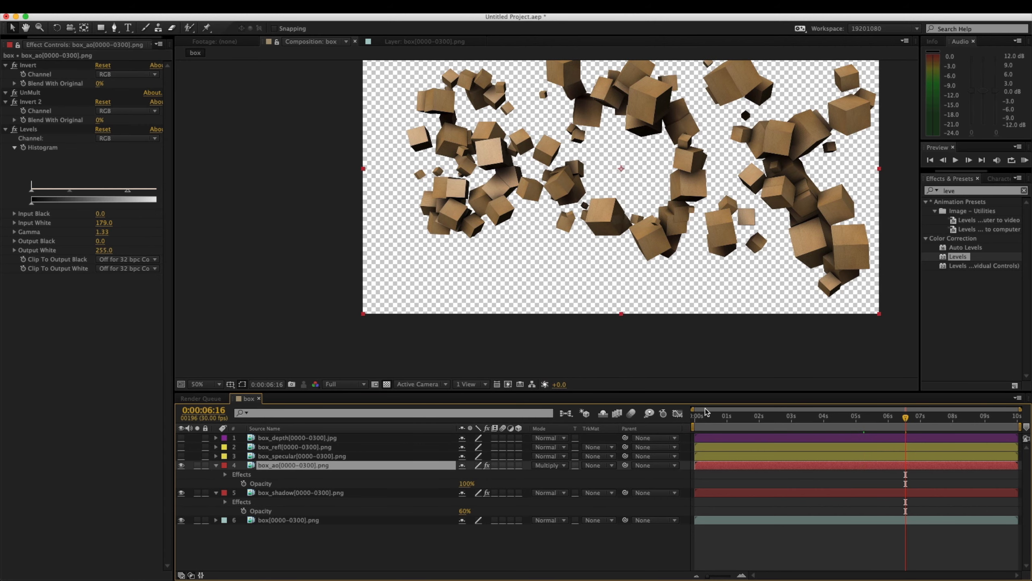
drag(688, 418, 812, 420)
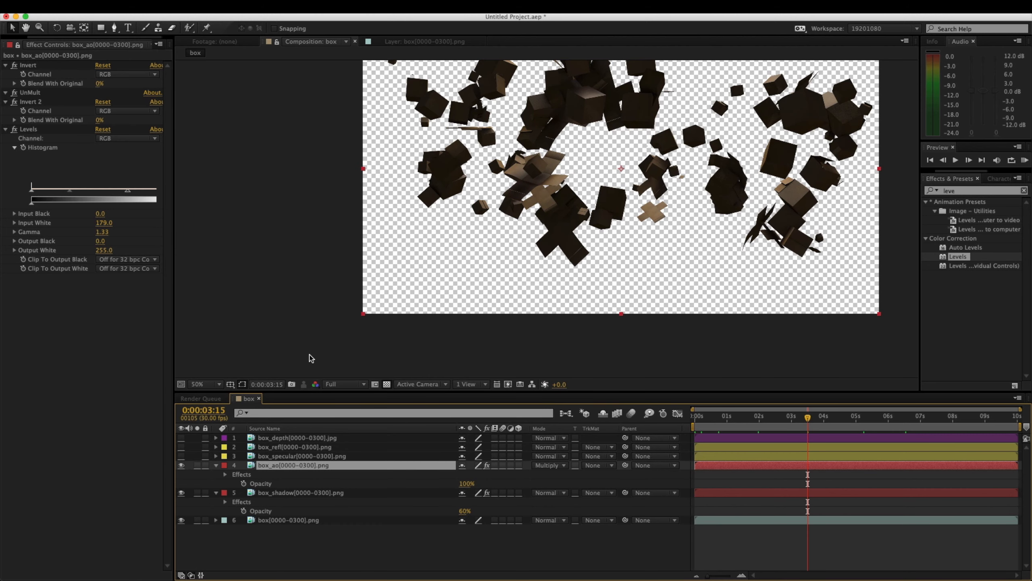
Show the box_specular layer and set its blending mode to Add.
click(307, 456)
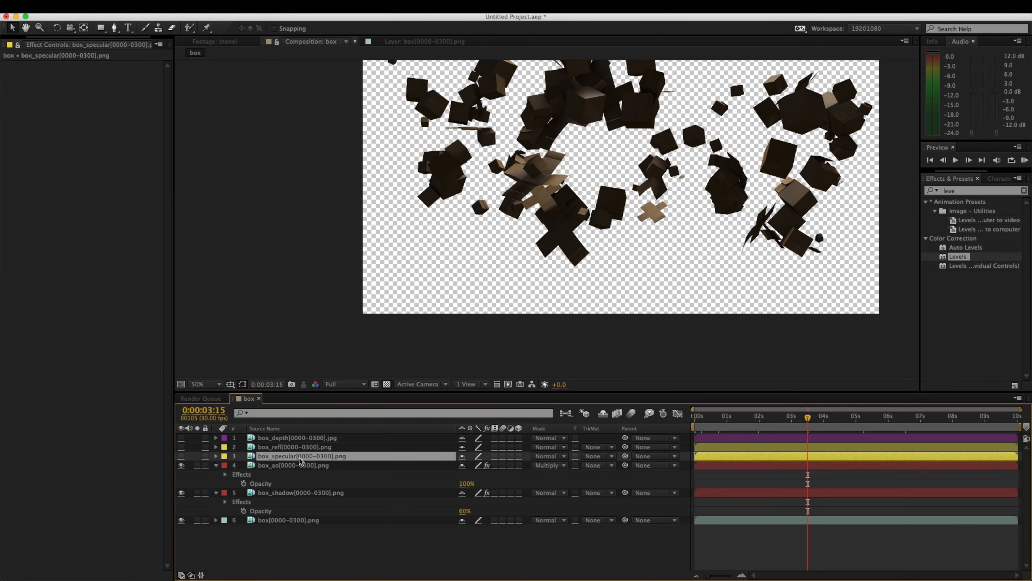
click(181, 456)
drag(627, 284, 626, 292)
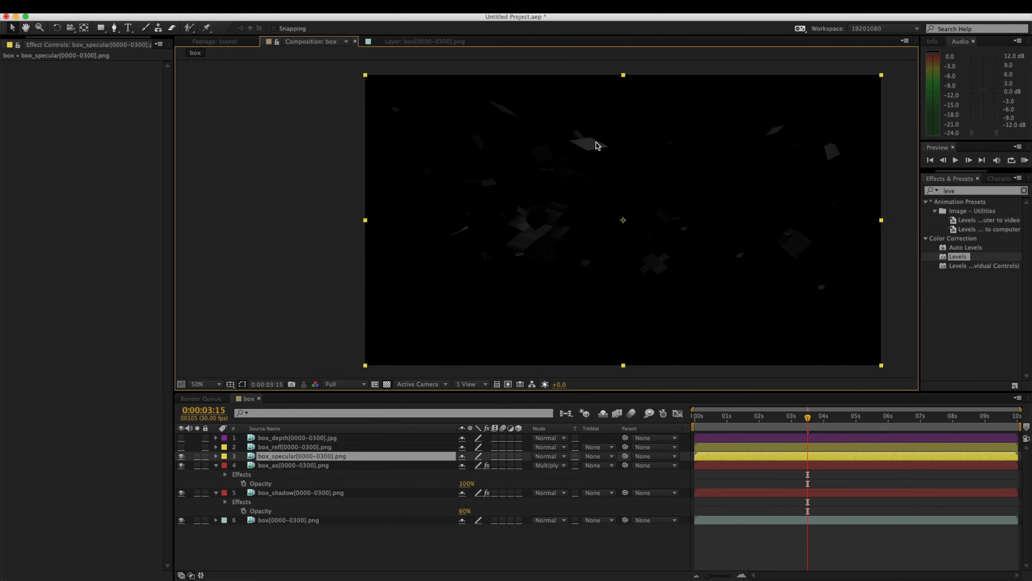
click(549, 455)
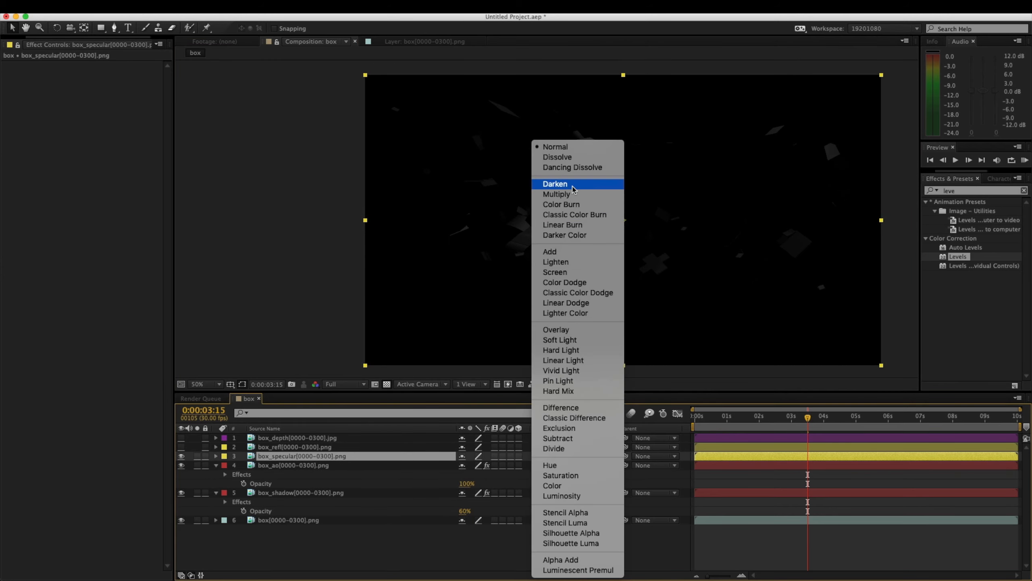
click(557, 251)
scroll(650, 248, up, 2)
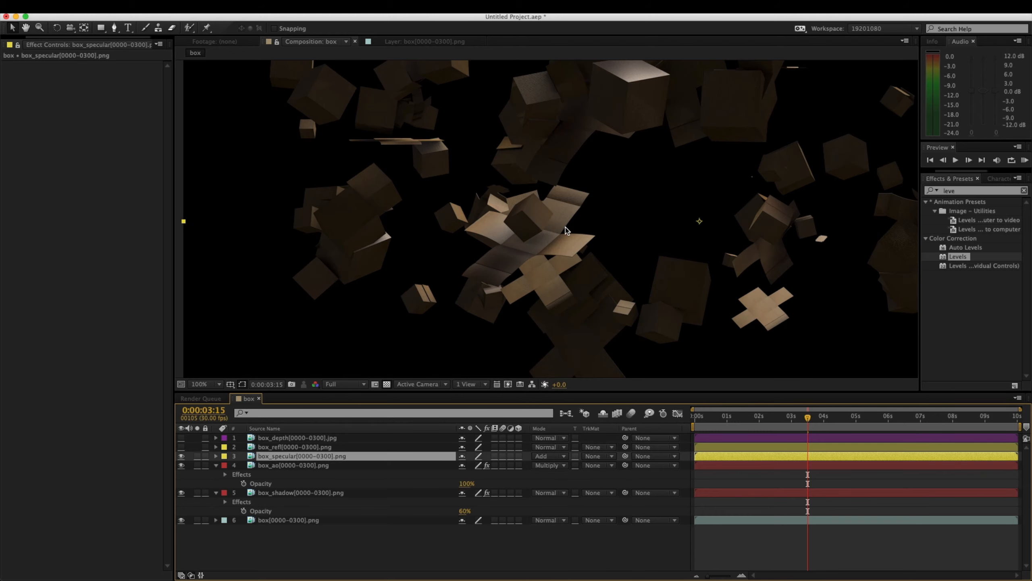
Try the Lighten and Screen blending modes on the box_specular layer and return it to Add.
click(552, 457)
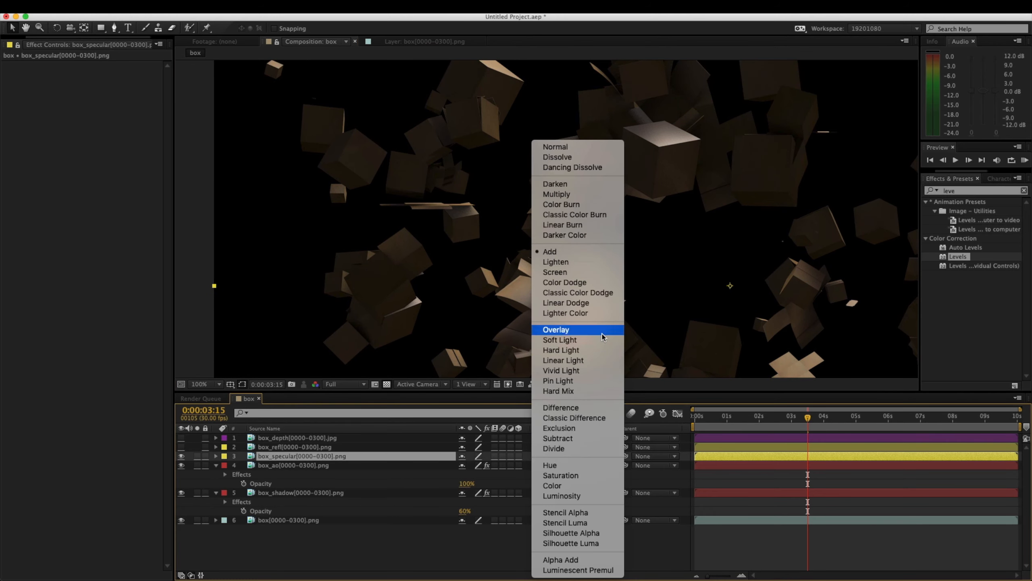
click(590, 262)
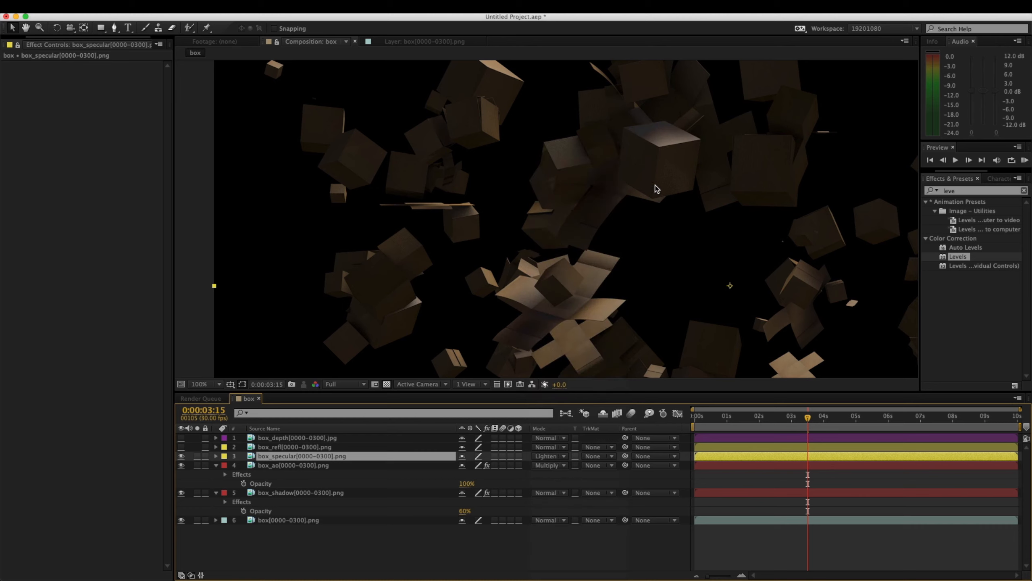
click(541, 457)
click(569, 271)
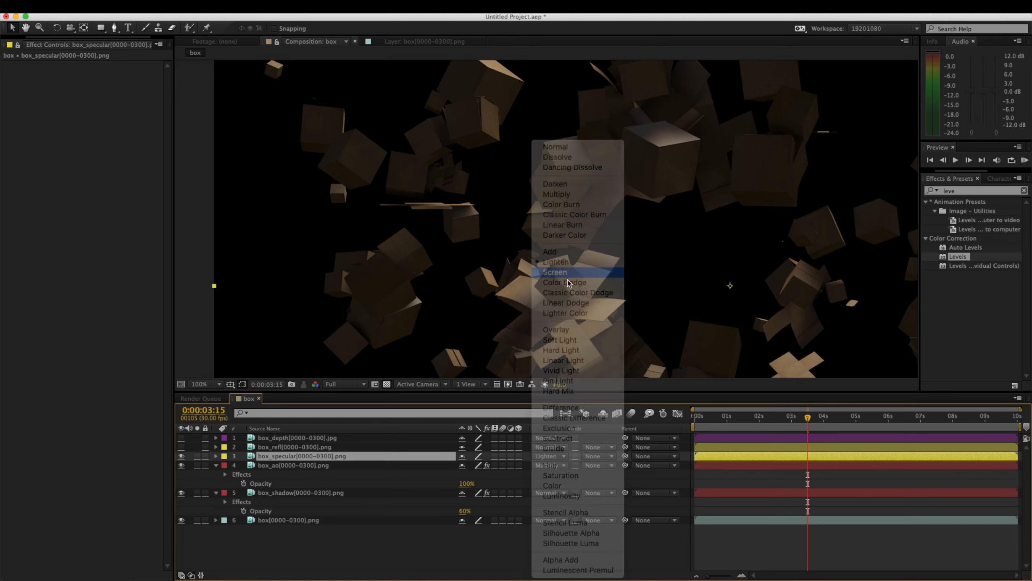
click(549, 456)
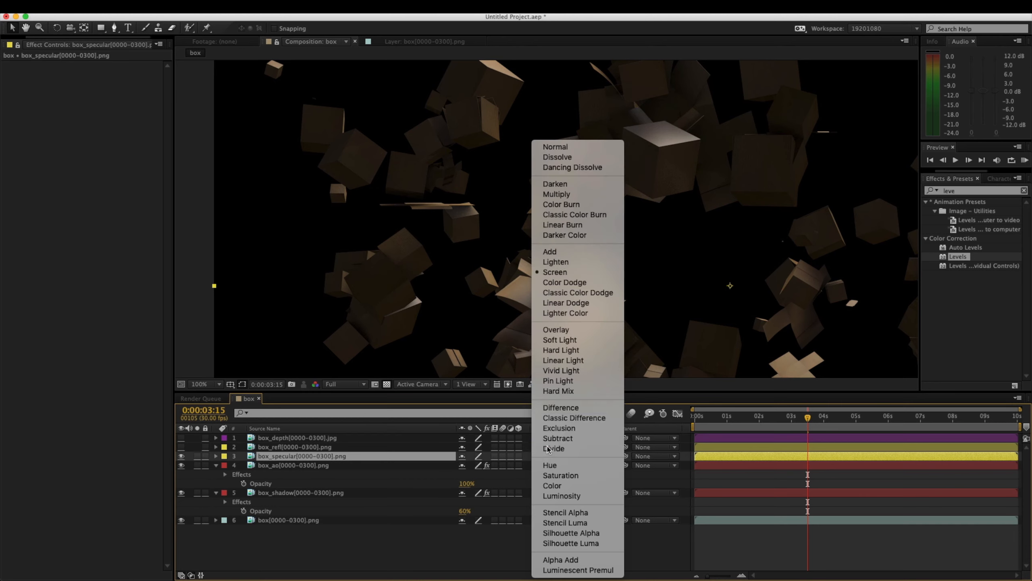
click(571, 252)
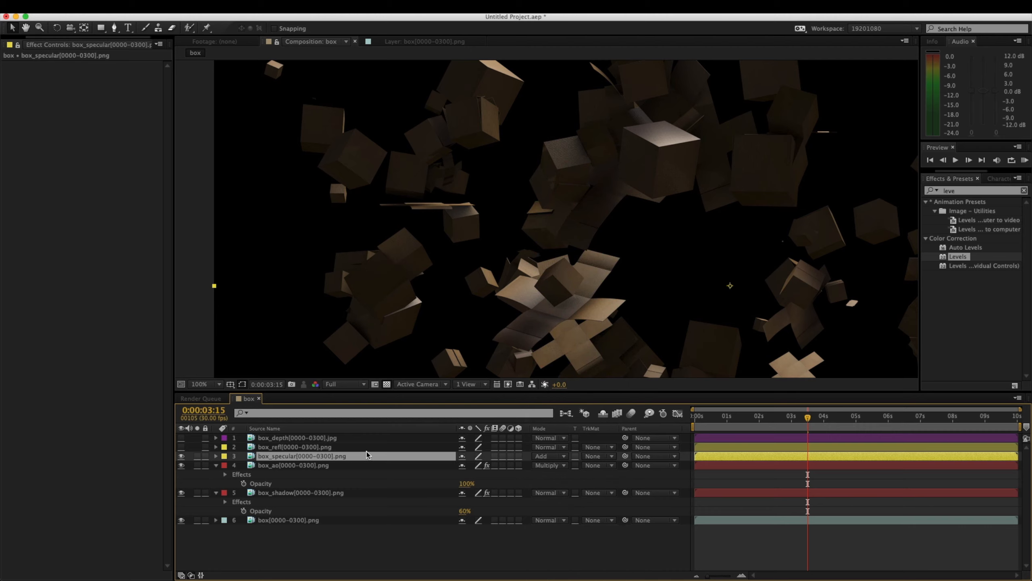
Set the box_specular layer's opacity to 80%.
key(t)
click(467, 465)
text(80)
key(Return)
middle_drag(650, 319, 680, 307)
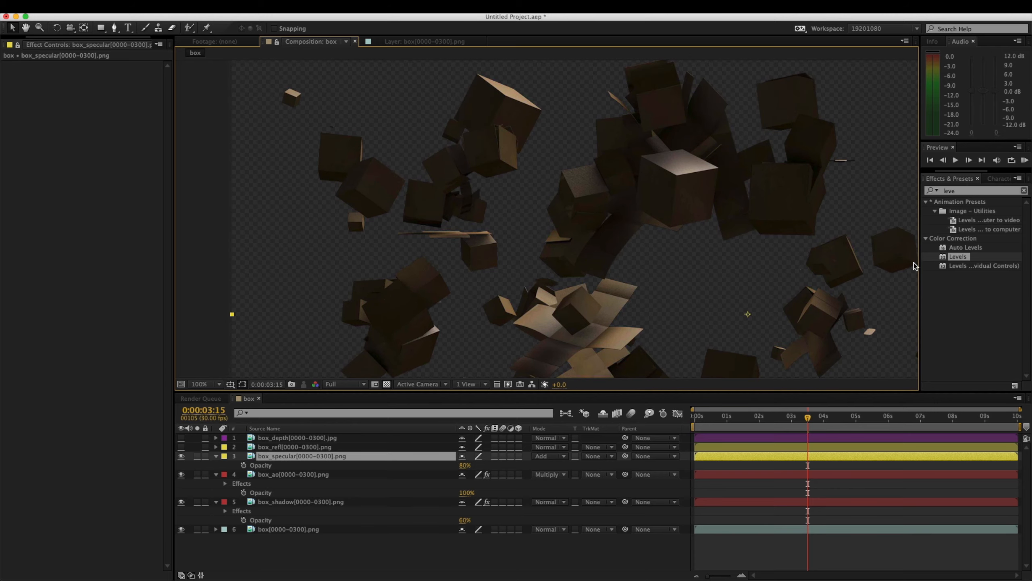
Apply the UnMult effect to the box_specular layer and compare the composite with and without that layer.
click(323, 463)
click(967, 193)
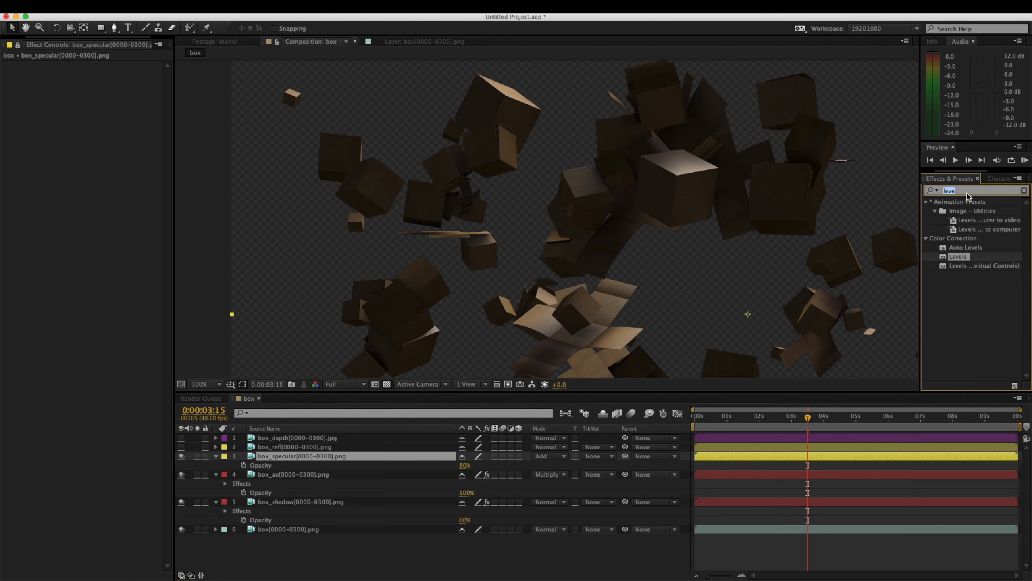
text(unmu)
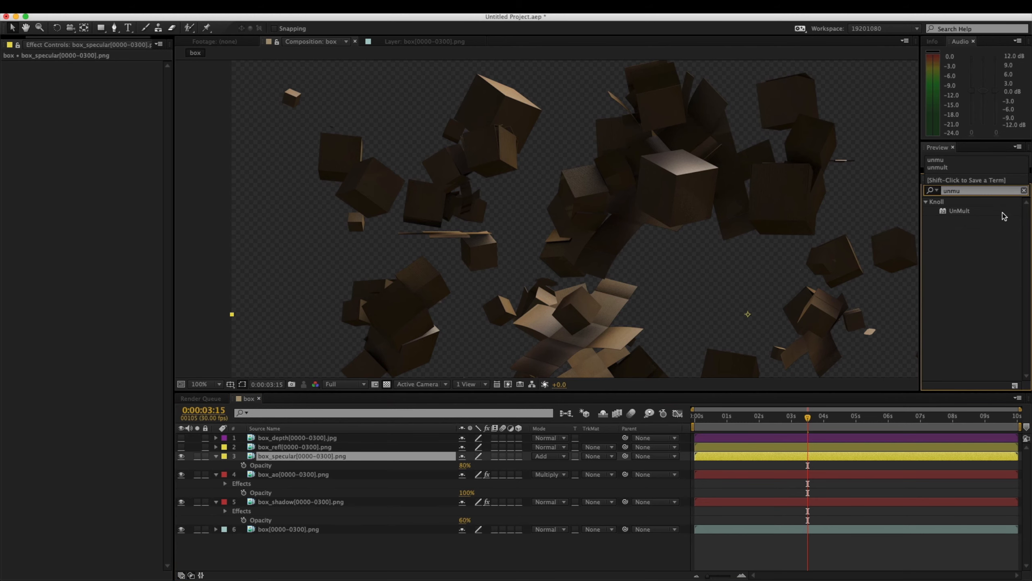
double_click(958, 211)
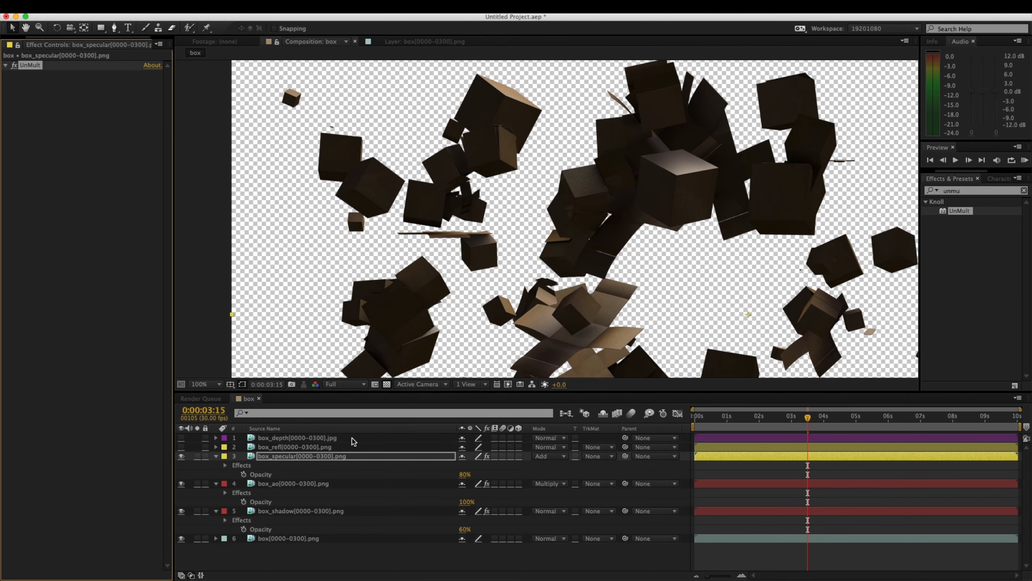
click(182, 457)
click(182, 457)
click(182, 457)
click(182, 456)
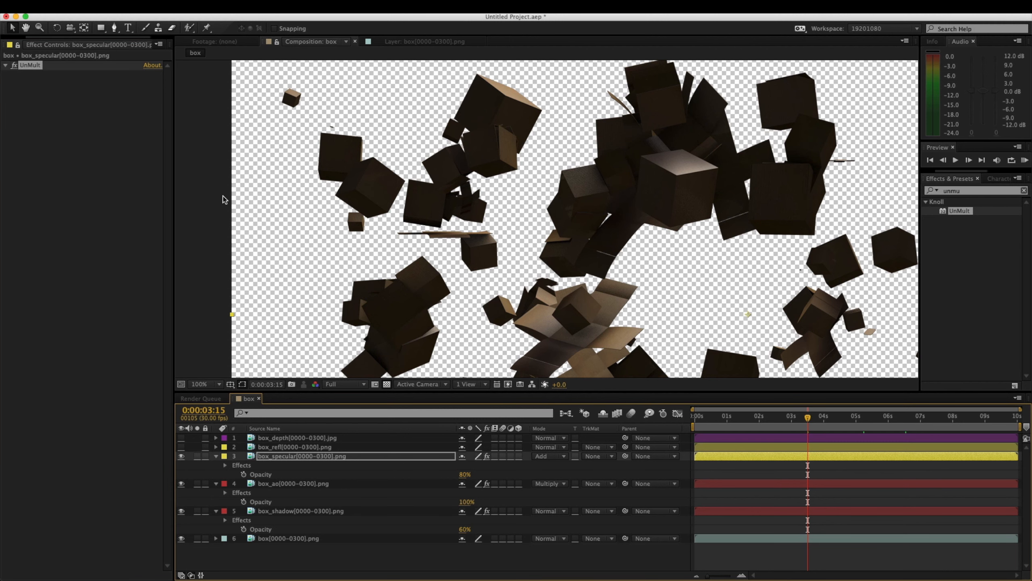
Show the box_refl layer and set its blending mode to Add.
click(285, 447)
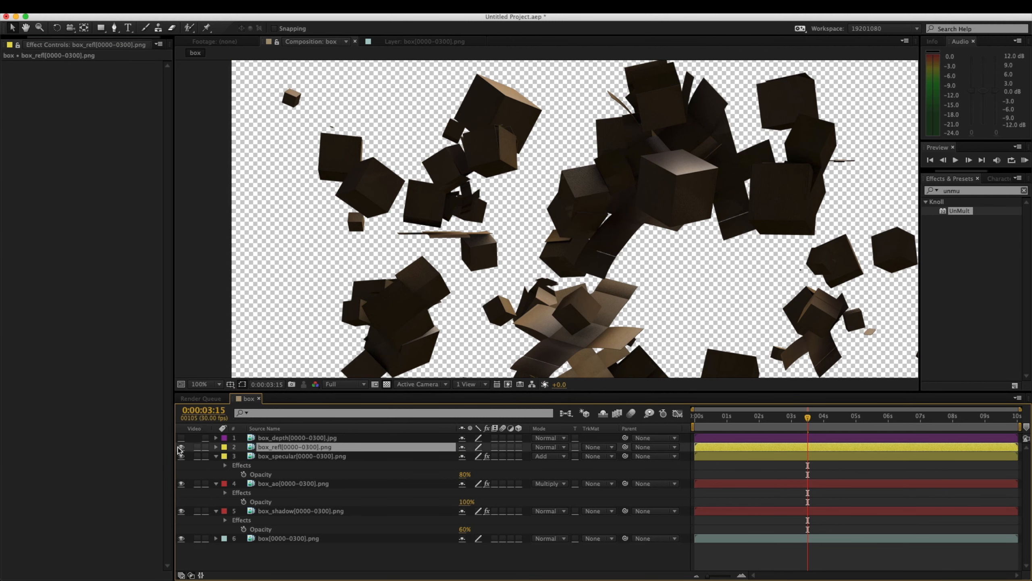
click(181, 447)
click(547, 447)
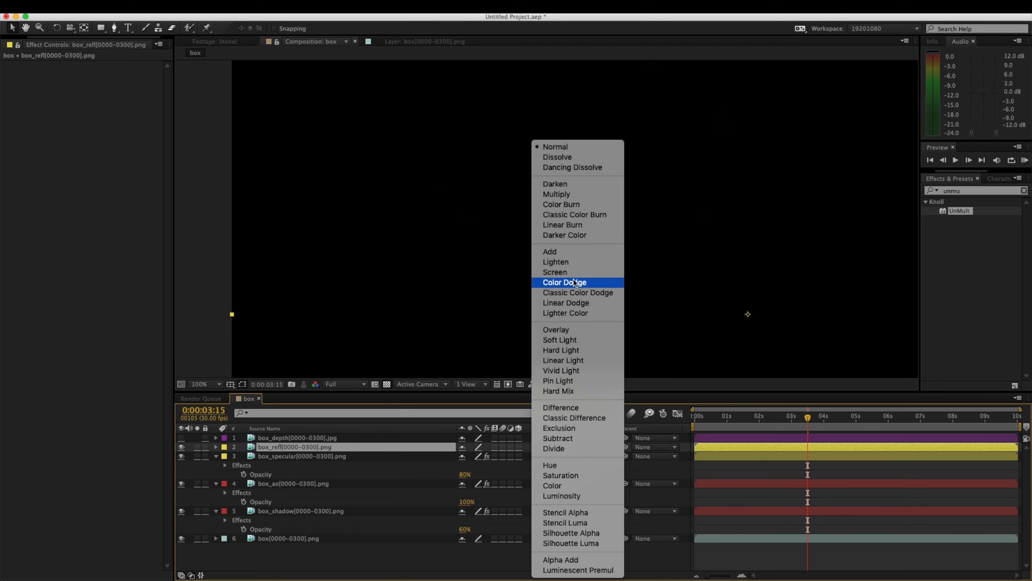
click(565, 256)
Compare the composite with and without the box_refl layer, and apply the UnMult effect to it.
click(181, 447)
click(182, 446)
click(181, 447)
click(182, 447)
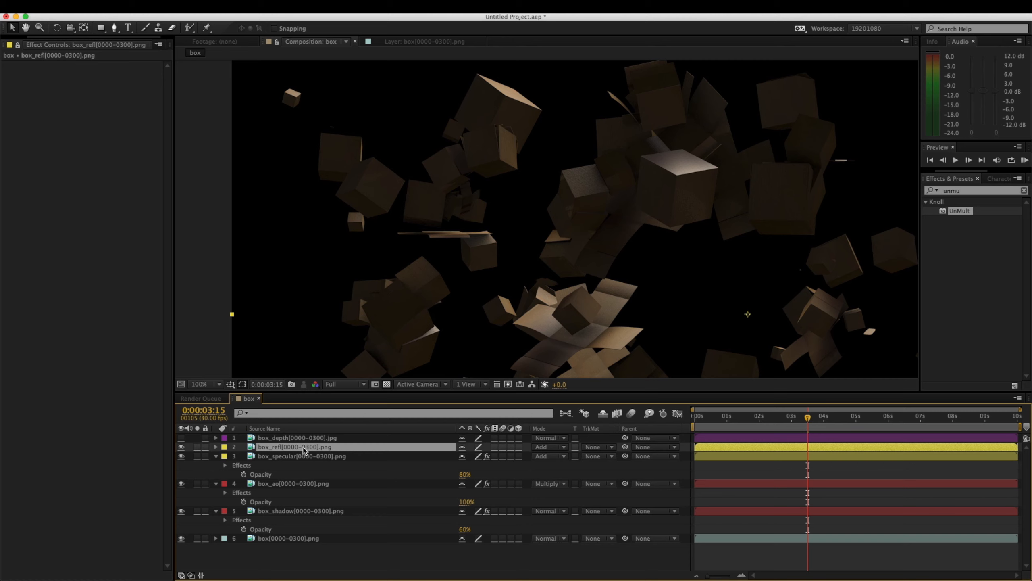
double_click(960, 211)
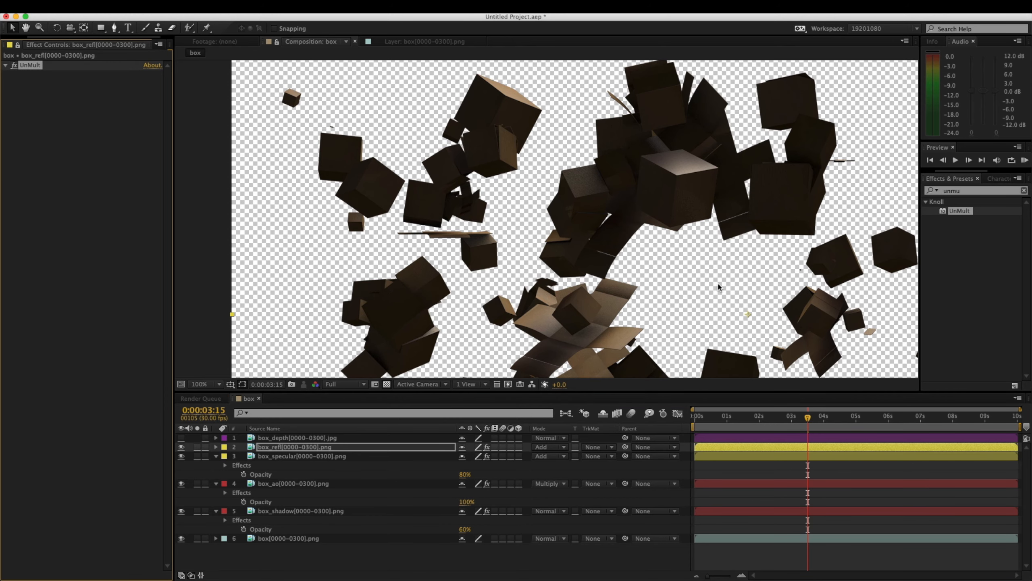
Compare the composite with and without the box_refl layer and duplicate that layer four times.
click(181, 447)
click(182, 448)
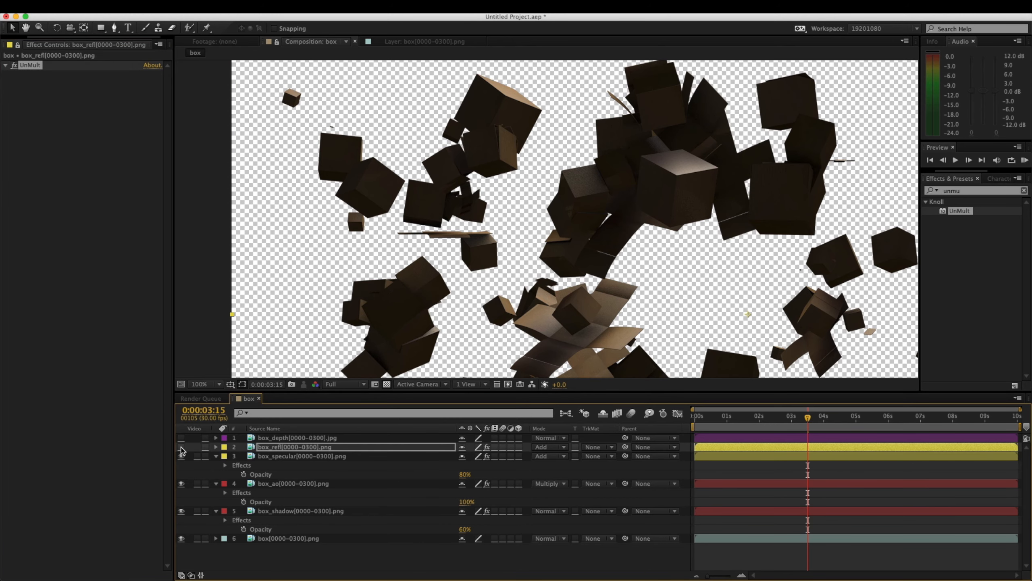
click(291, 447)
key(ctrl+d)
key(ctrl+d)
key(ctrl+d)
key(ctrl+d)
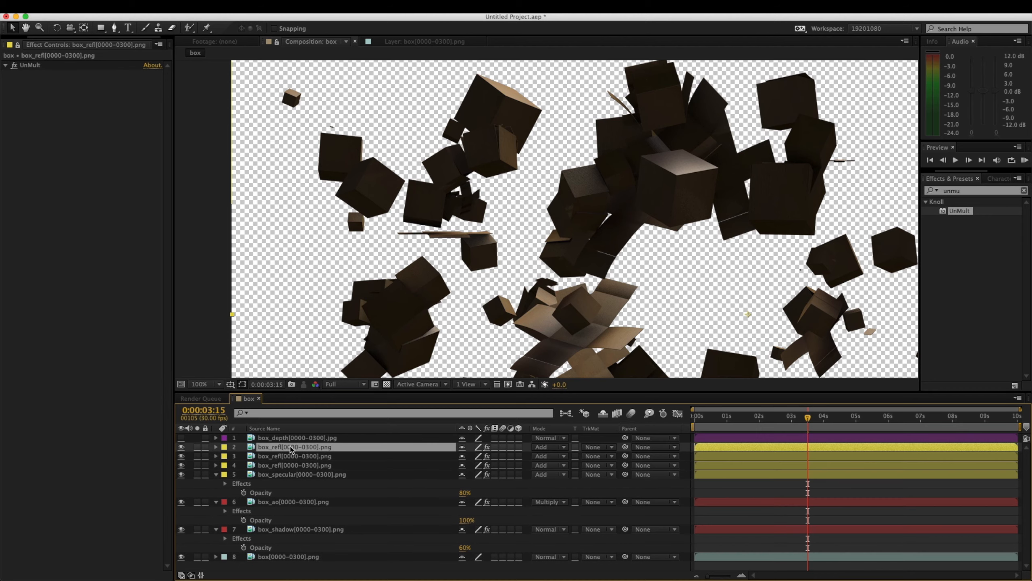
scroll(706, 219, up, 4)
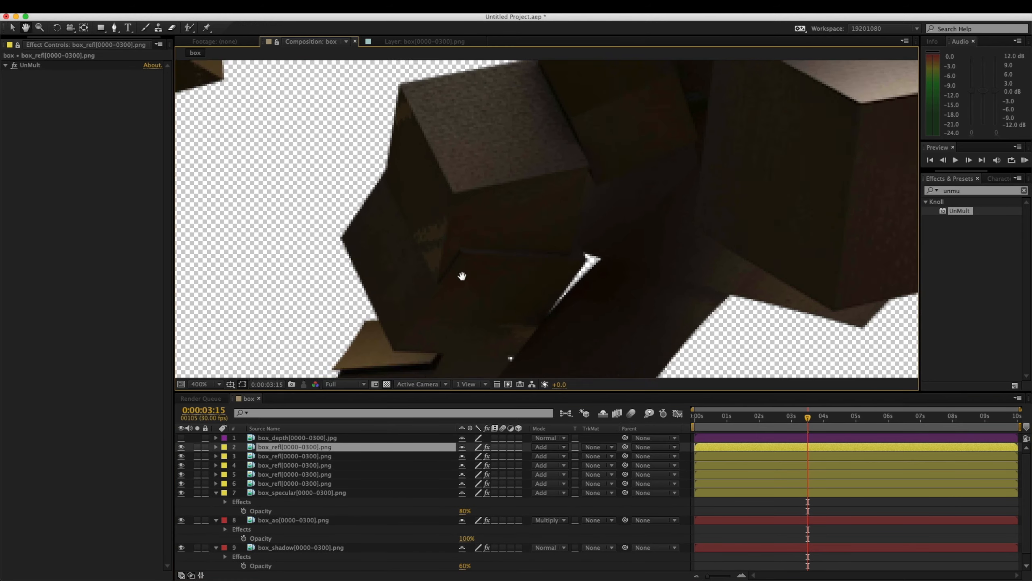
Delete the four duplicates of the box_refl layer, keeping a single copy.
shift+click(292, 475)
click(181, 475)
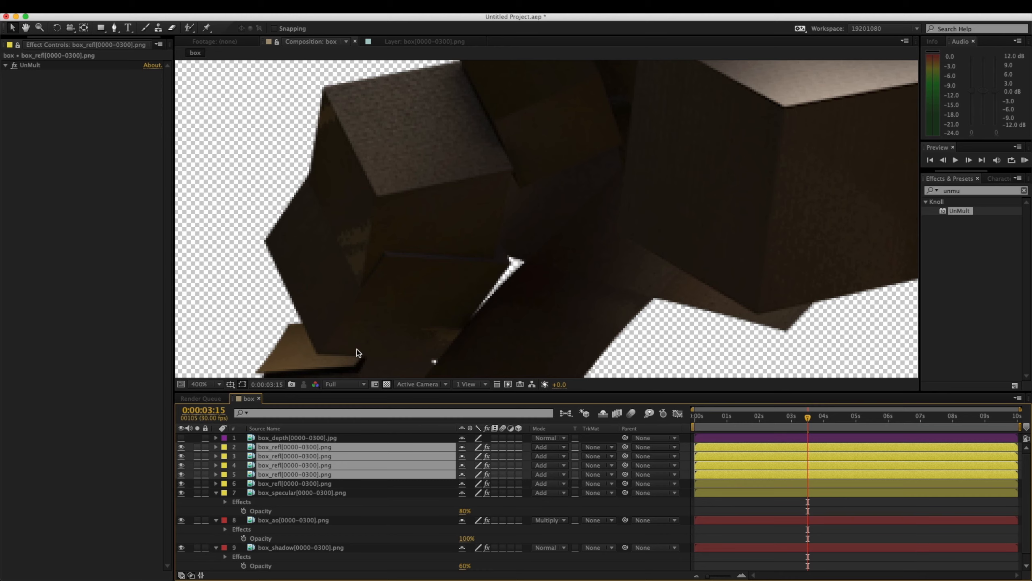
key(Delete)
click(191, 448)
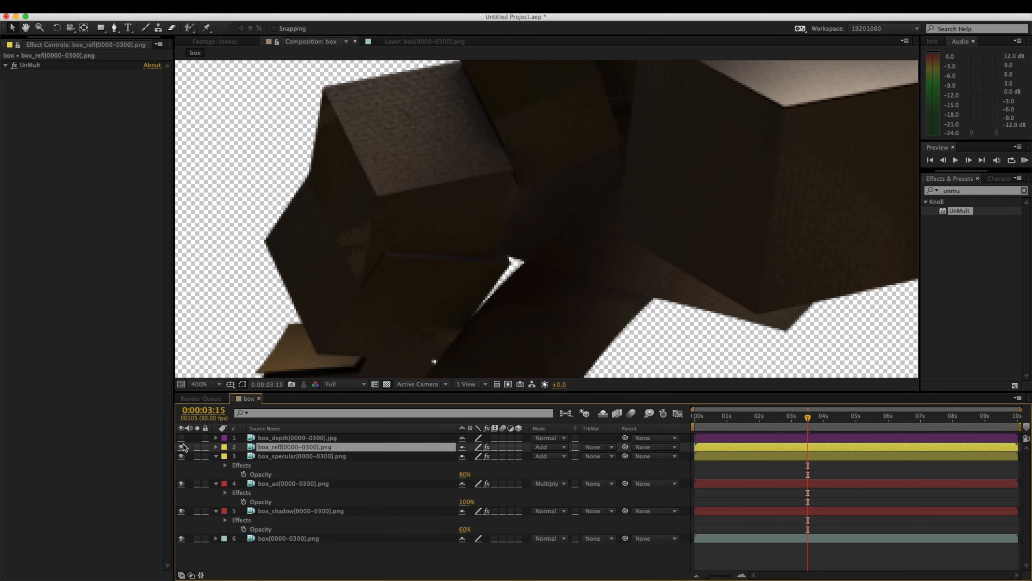
Scrub through the animation and park the current time at 0:00:09:24.
scroll(498, 269, down, 3)
middle_drag(498, 268, 498, 256)
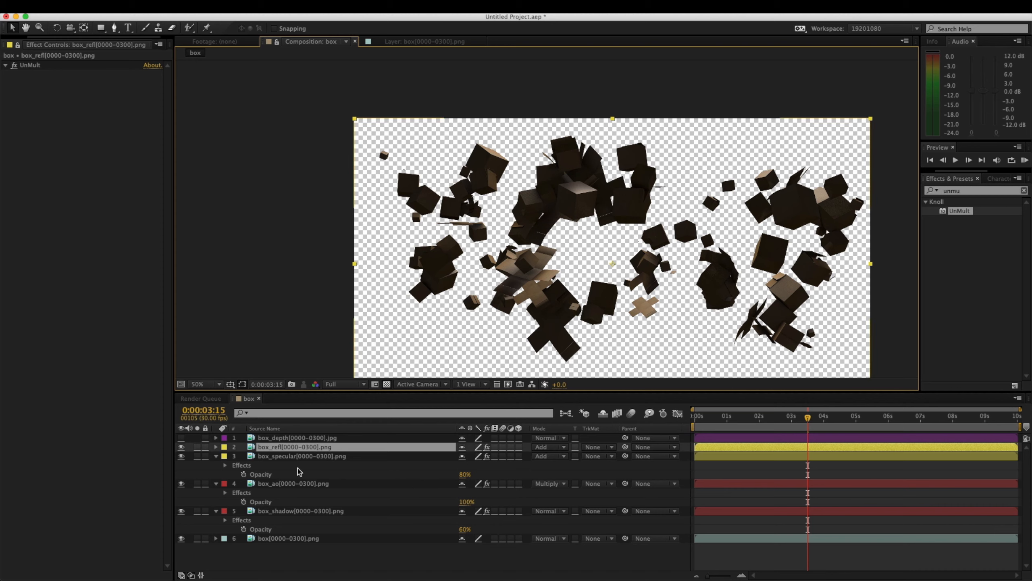
middle_drag(564, 307, 539, 308)
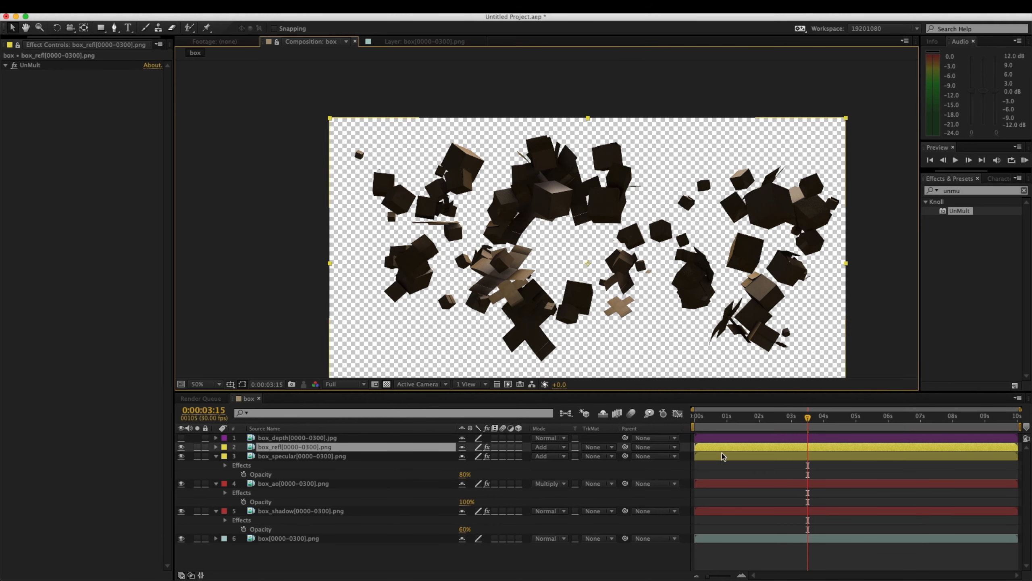
drag(737, 419, 1011, 422)
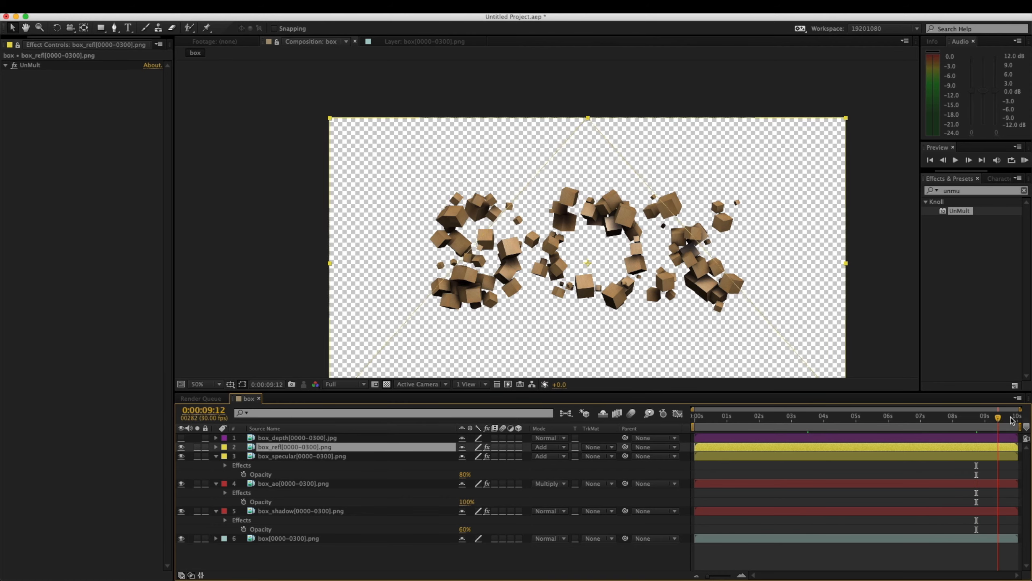
scroll(628, 281, up, 2)
scroll(532, 219, down, 4)
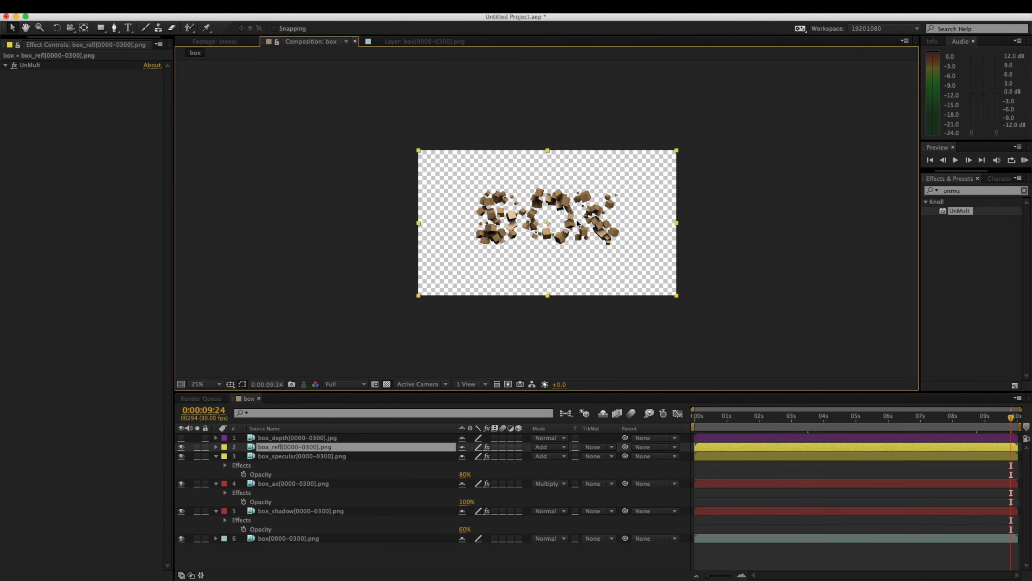
scroll(532, 219, up, 2)
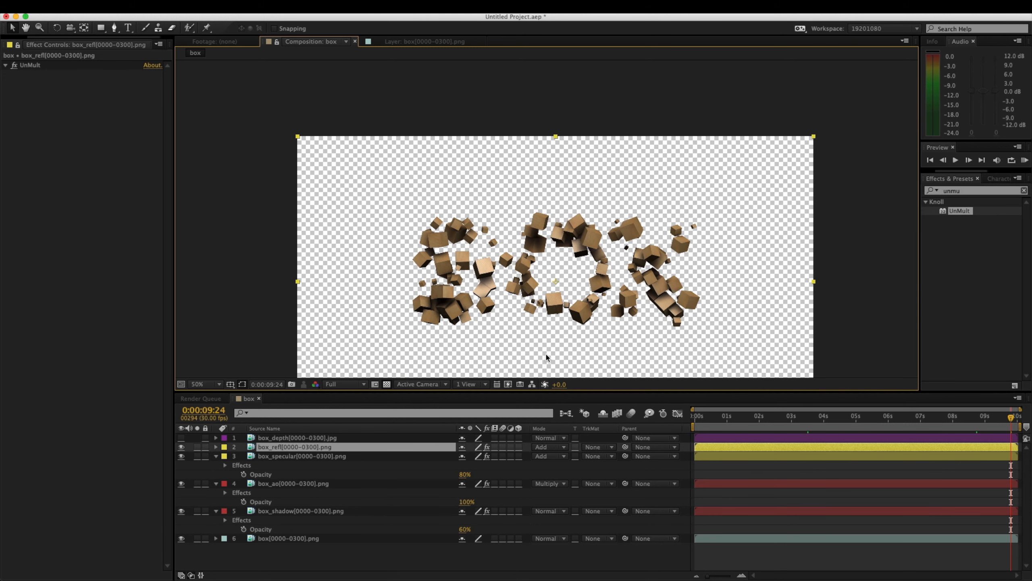
Create a black 1920 x 1080 solid named BG and place it beneath all other layers.
key(super+y)
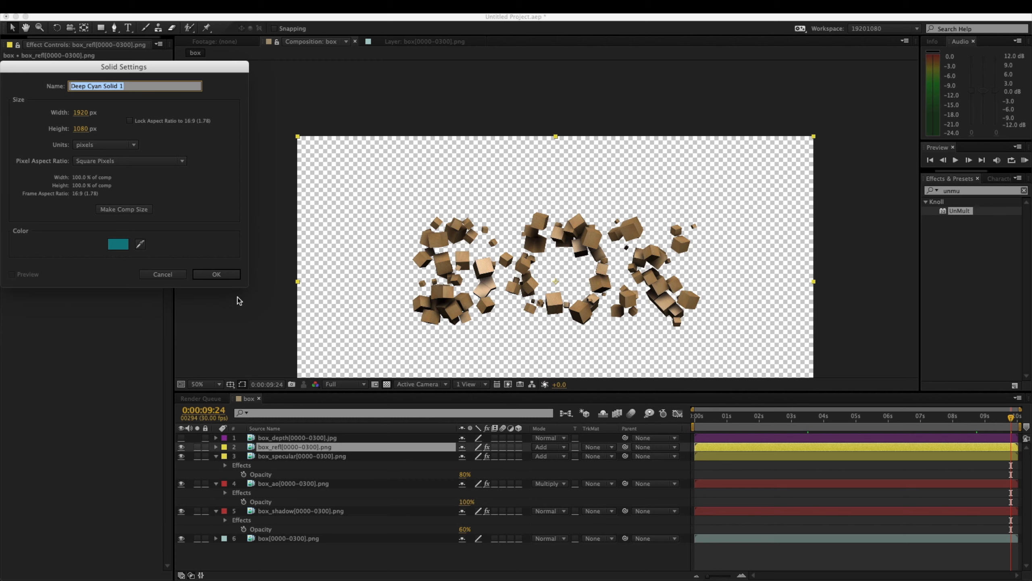
click(117, 244)
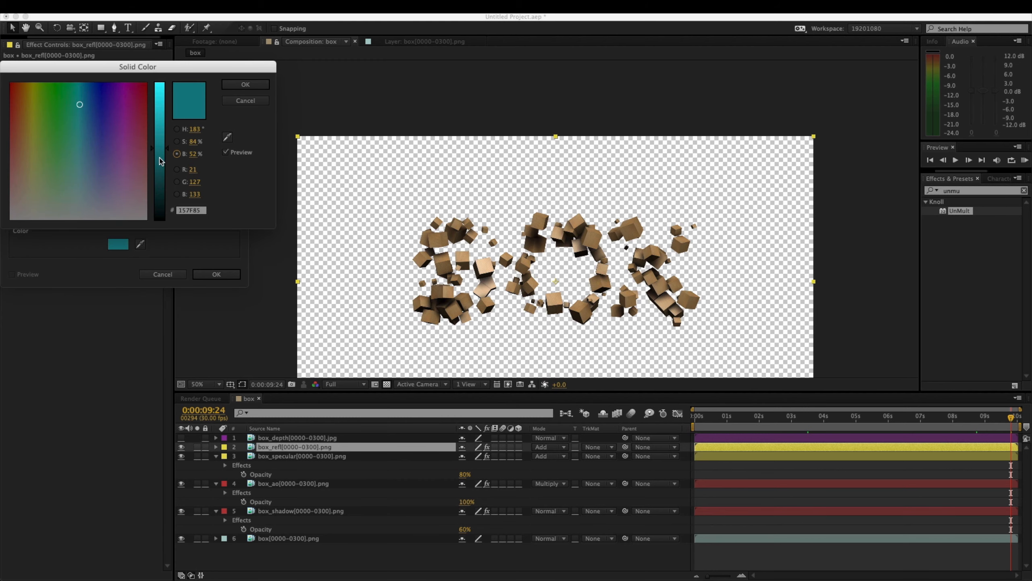
drag(160, 159, 160, 220)
click(246, 85)
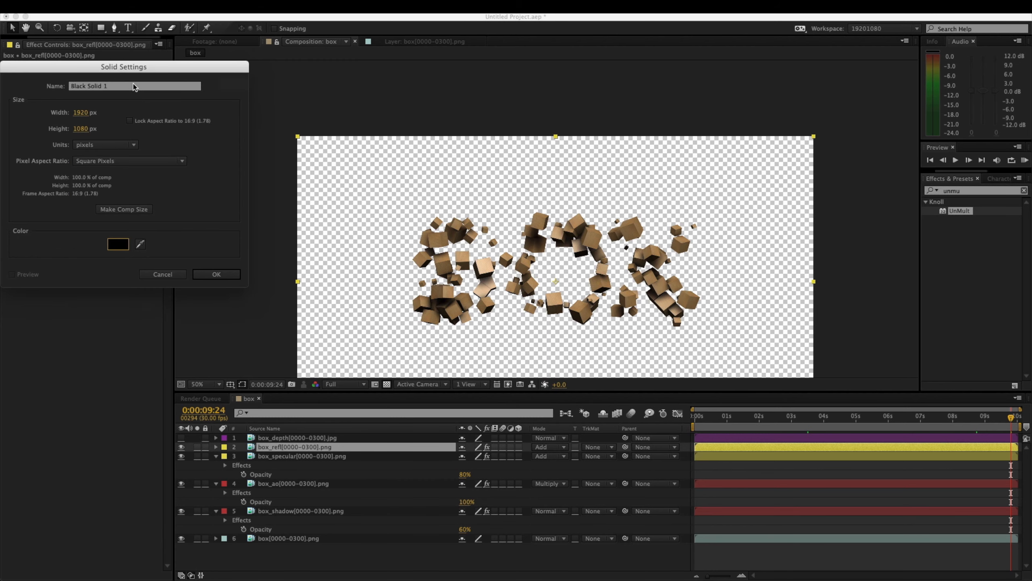
text(BG)
key(Return)
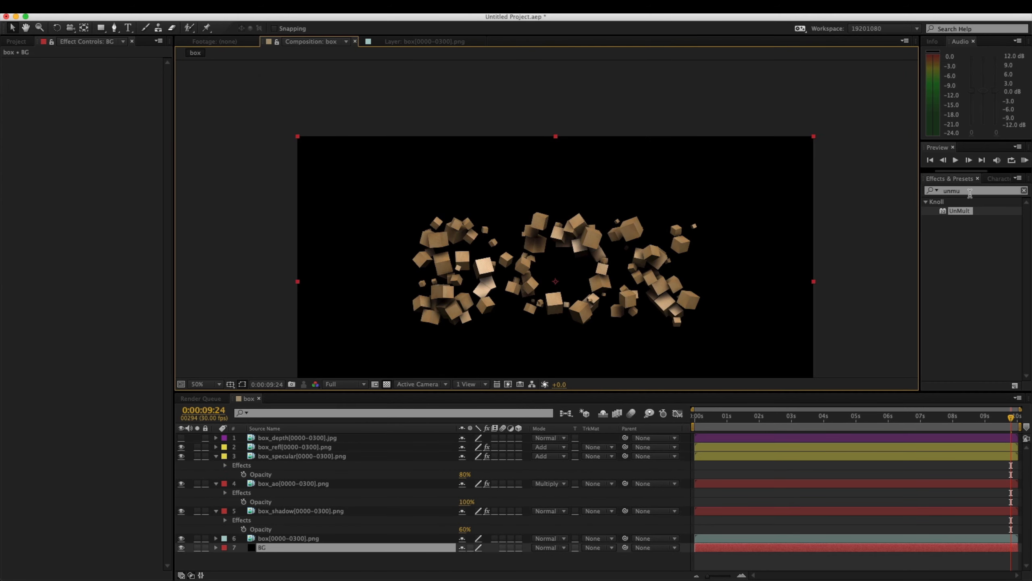
Find the Gradient Ramp effect by searching for "ramp" and apply it to the BG layer.
click(970, 194)
text(unmu)
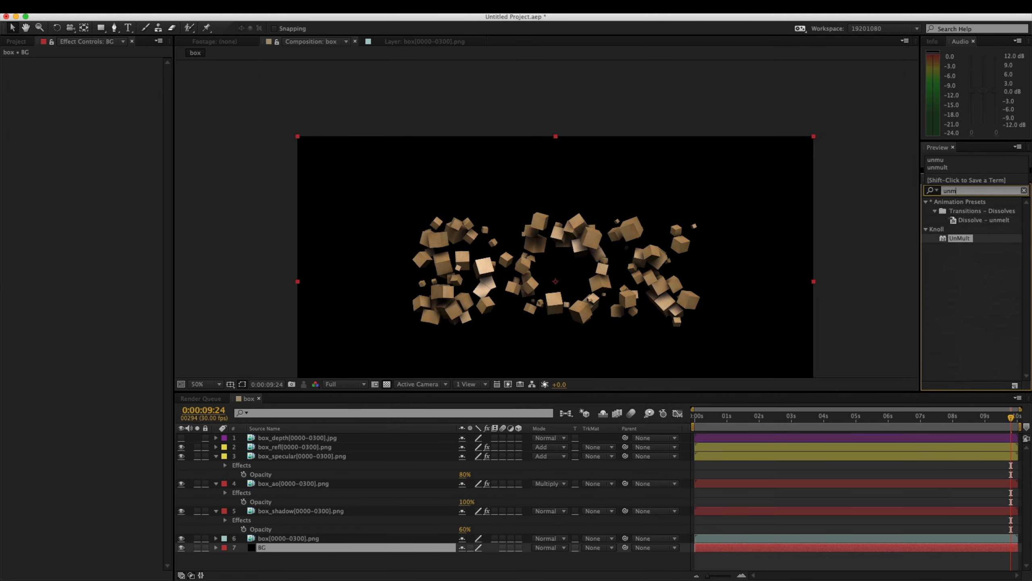
key(BackSpace)
key(BackSpace)
key(BackSpace)
key(BackSpace)
text(ramp)
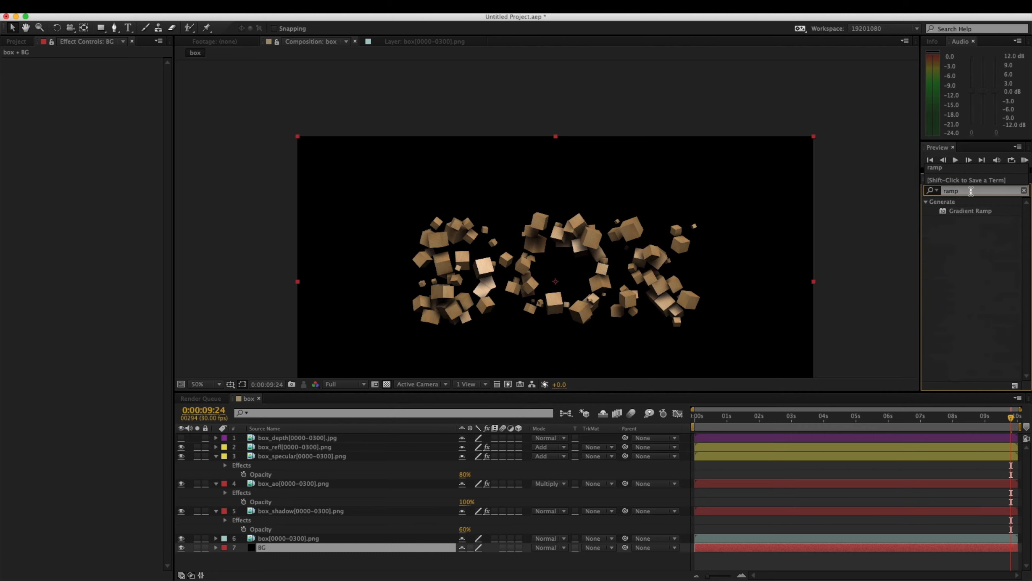
drag(970, 211, 101, 94)
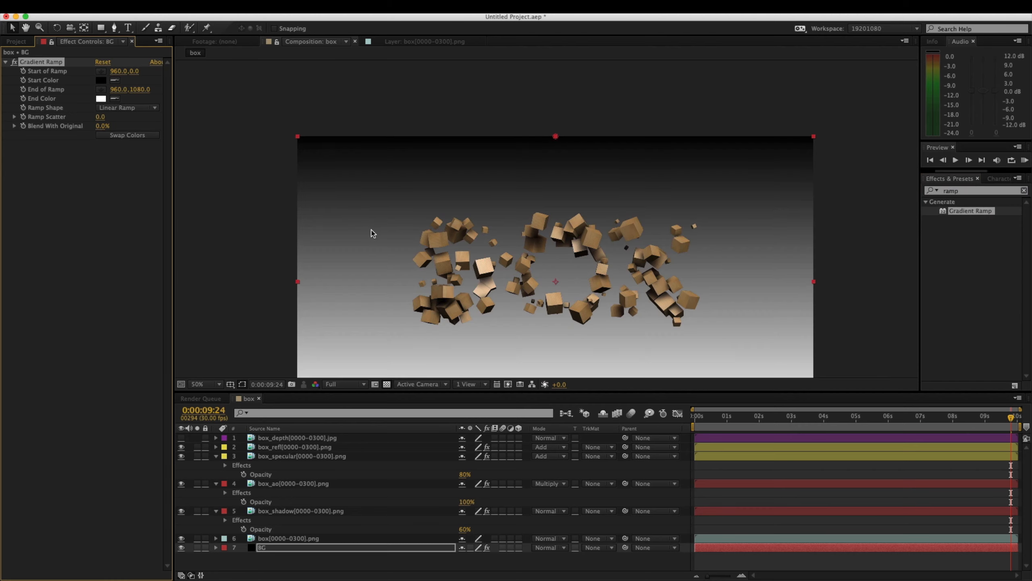
Make the gradient a Radial Ramp starting at about 960, 520 and ending outside the frame at about 2044, -110.
click(114, 108)
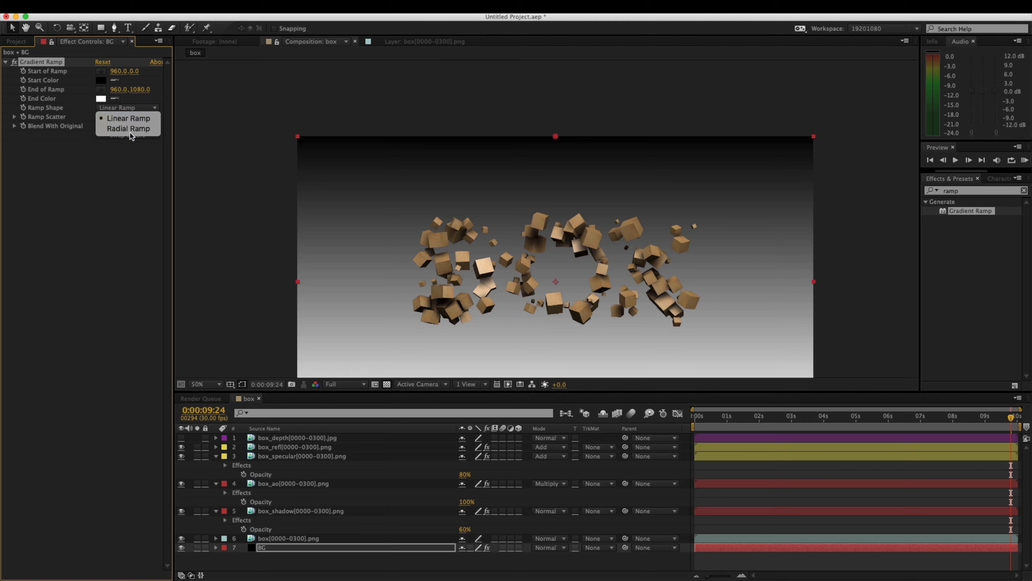
click(131, 130)
click(101, 89)
click(556, 277)
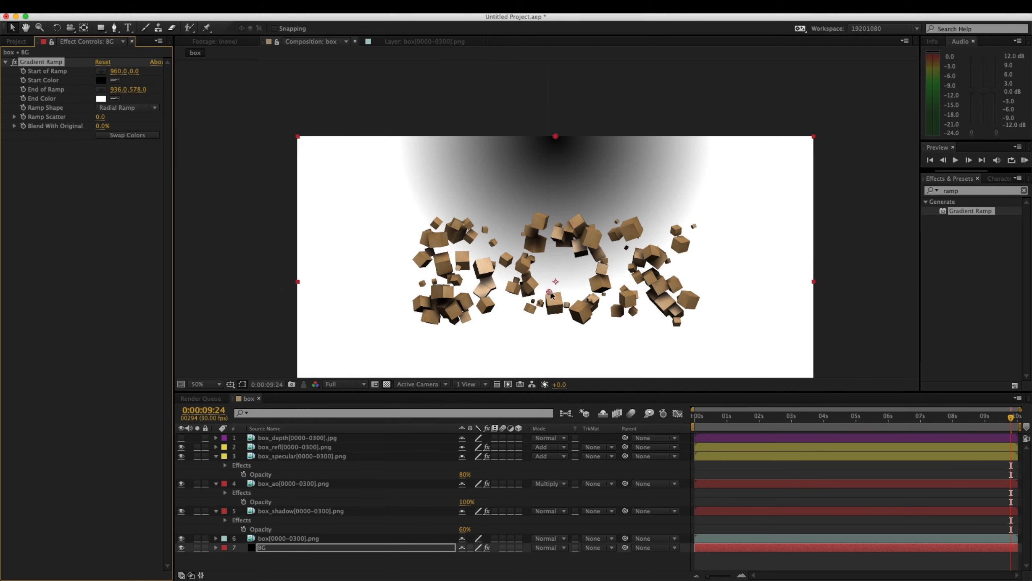
drag(556, 137, 556, 276)
click(103, 90)
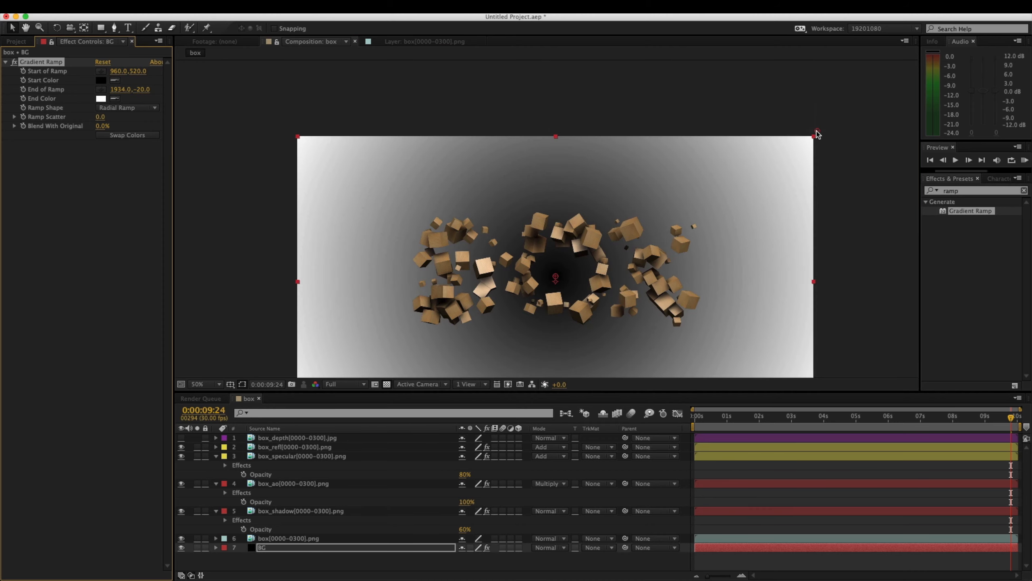
click(846, 107)
Set the Gradient Ramp's end color to a very dark purple.
click(100, 98)
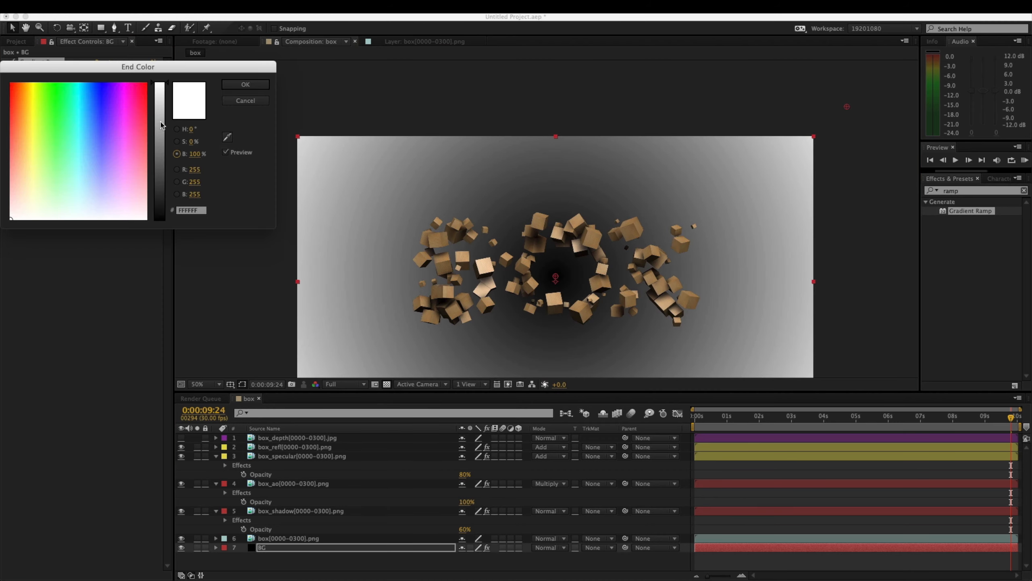
click(135, 96)
drag(117, 120, 147, 84)
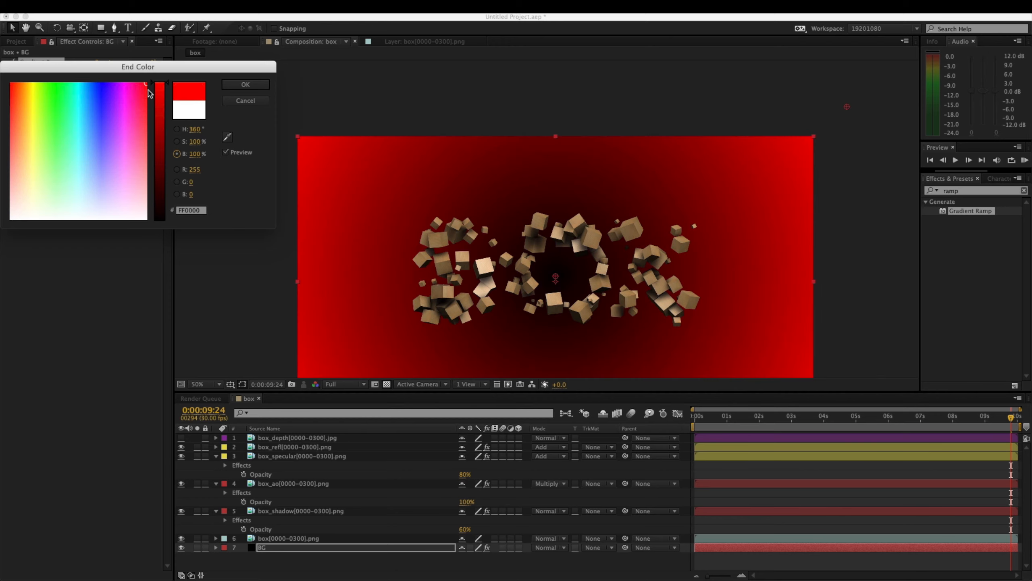
click(160, 141)
drag(118, 123, 159, 191)
click(247, 84)
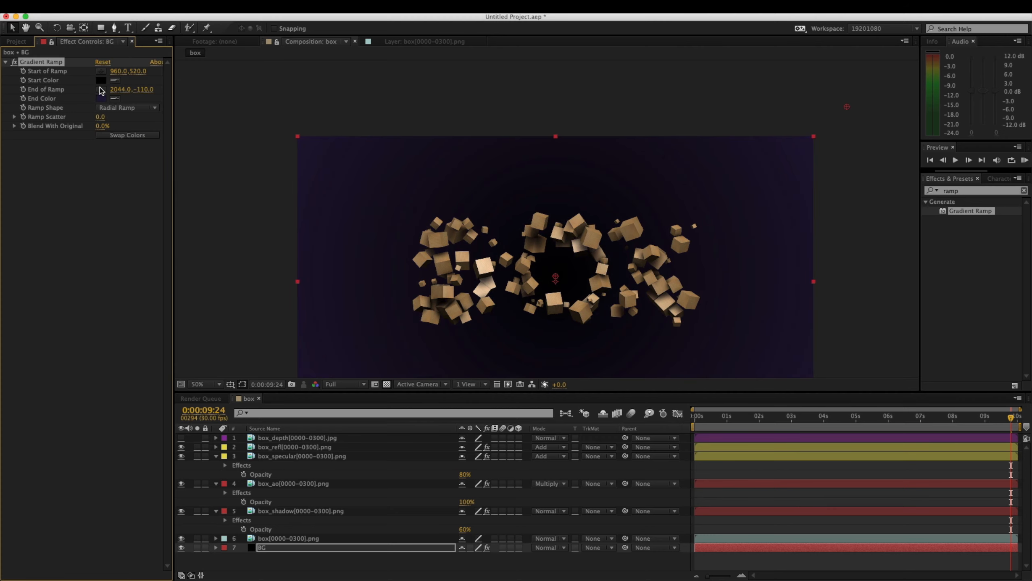
Set the Gradient Ramp's start color to the orange-brown 74340E.
click(101, 81)
click(143, 83)
click(158, 115)
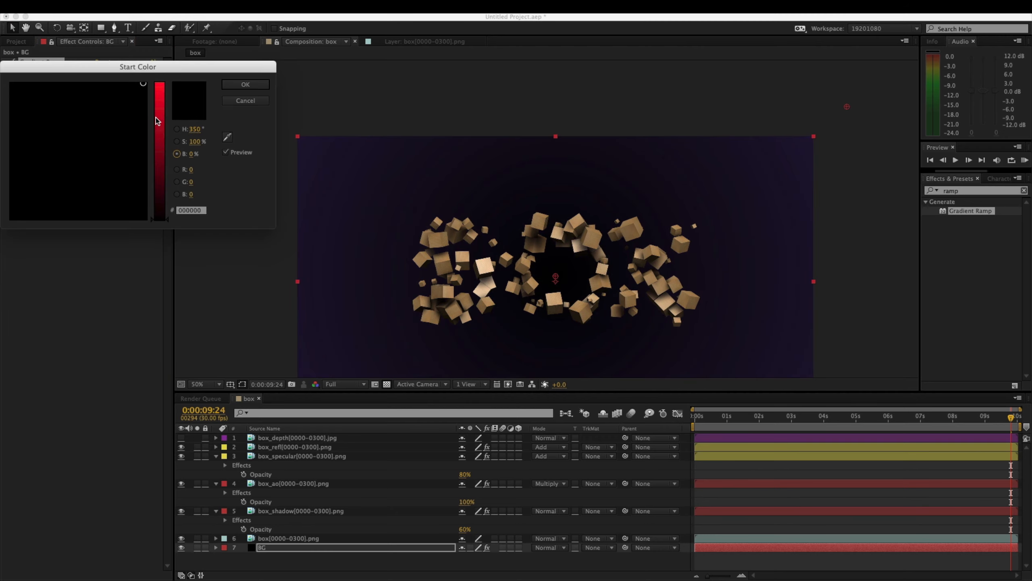
drag(135, 105, 127, 117)
click(159, 196)
click(100, 90)
drag(165, 128, 167, 156)
click(64, 129)
mouse_move(64, 130)
mouse_down()
mouse_move(49, 132)
mouse_move(95, 115)
mouse_move(8, 99)
mouse_move(18, 98)
mouse_up()
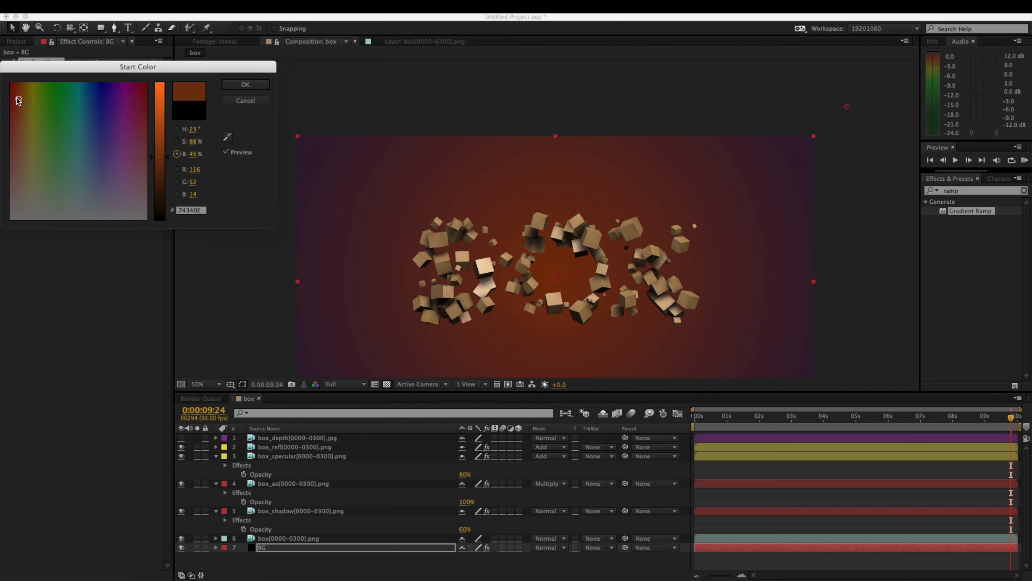
key(Return)
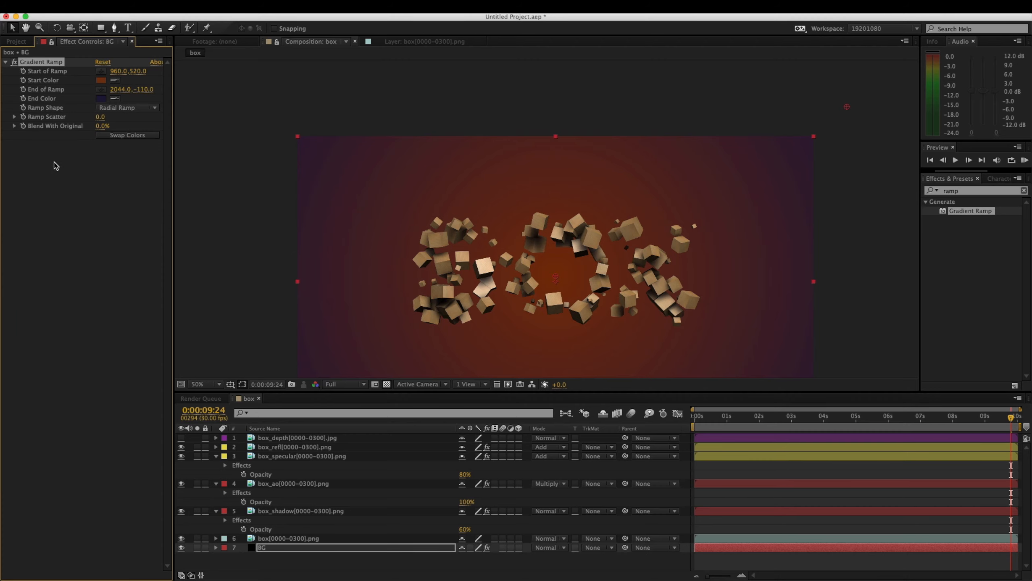
Set the project's color depth to 16 bits per channel.
click(18, 41)
key(period)
key(period)
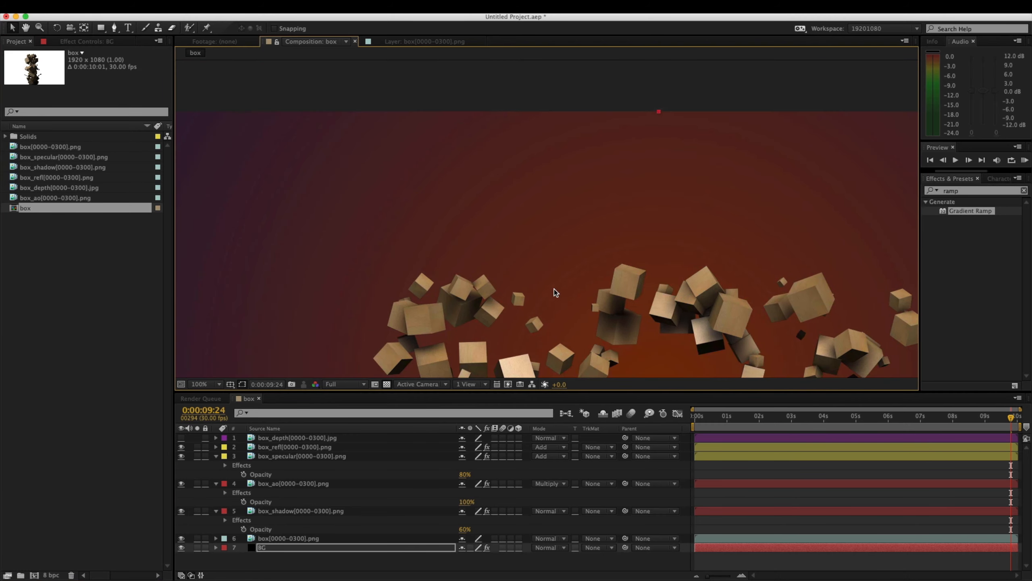
click(51, 575)
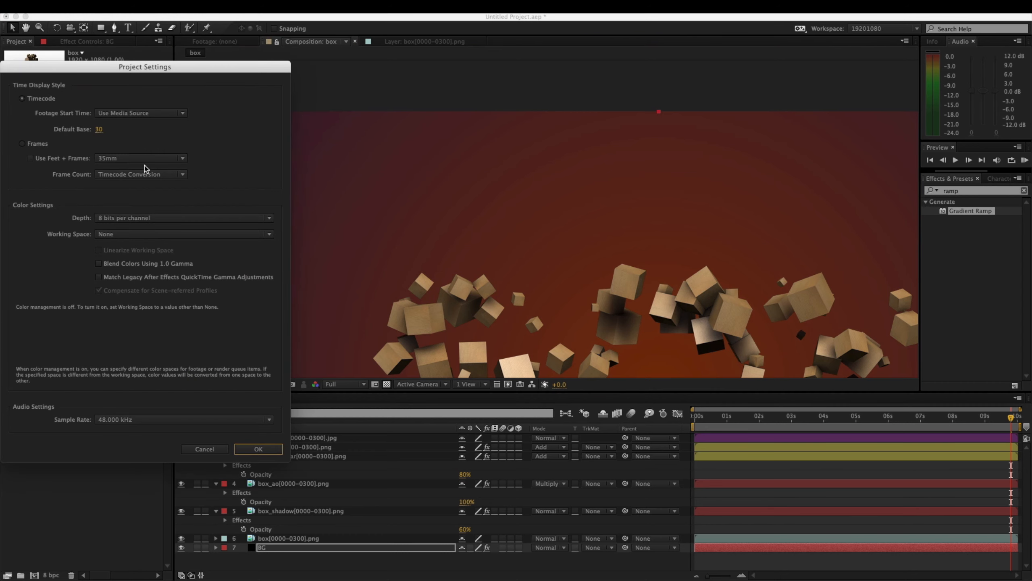
click(126, 220)
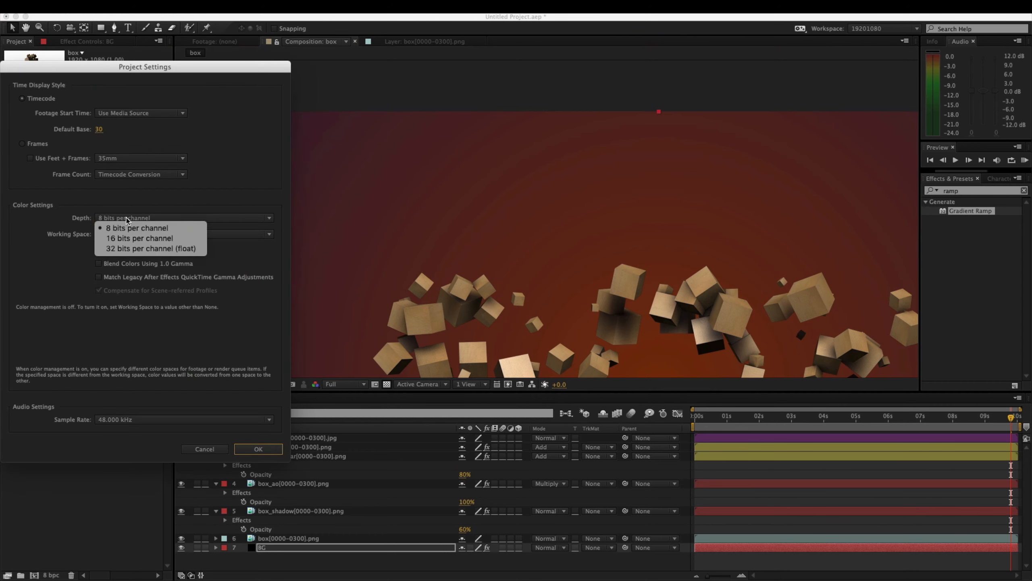
click(140, 238)
click(258, 448)
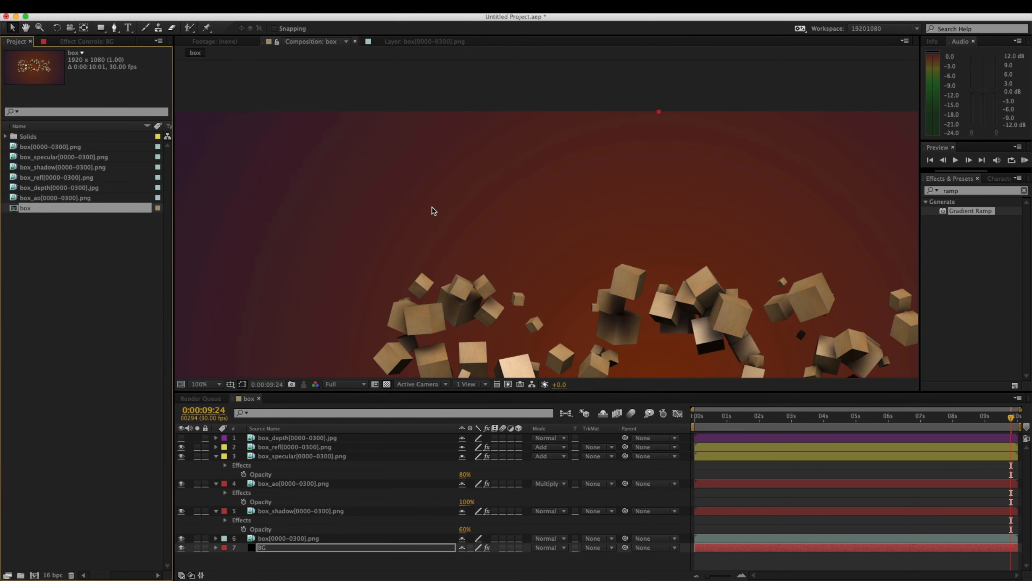
Apply the Shadow/Highlight color correction effect to the box[0000-0300].png layer.
scroll(560, 280, down, 2)
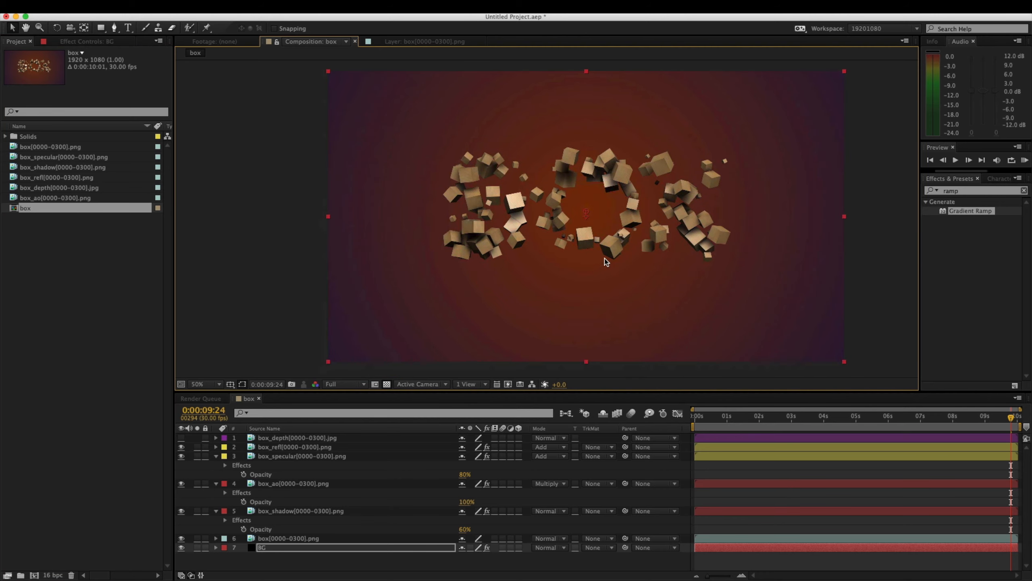
middle_drag(605, 259, 605, 272)
scroll(461, 202, up, 1)
middle_drag(585, 219, 578, 233)
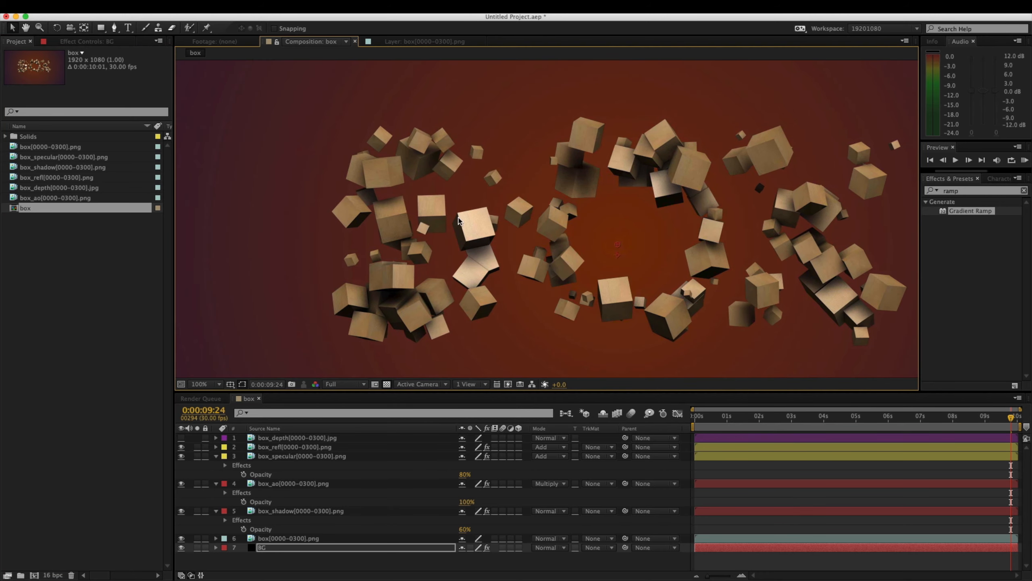
click(293, 538)
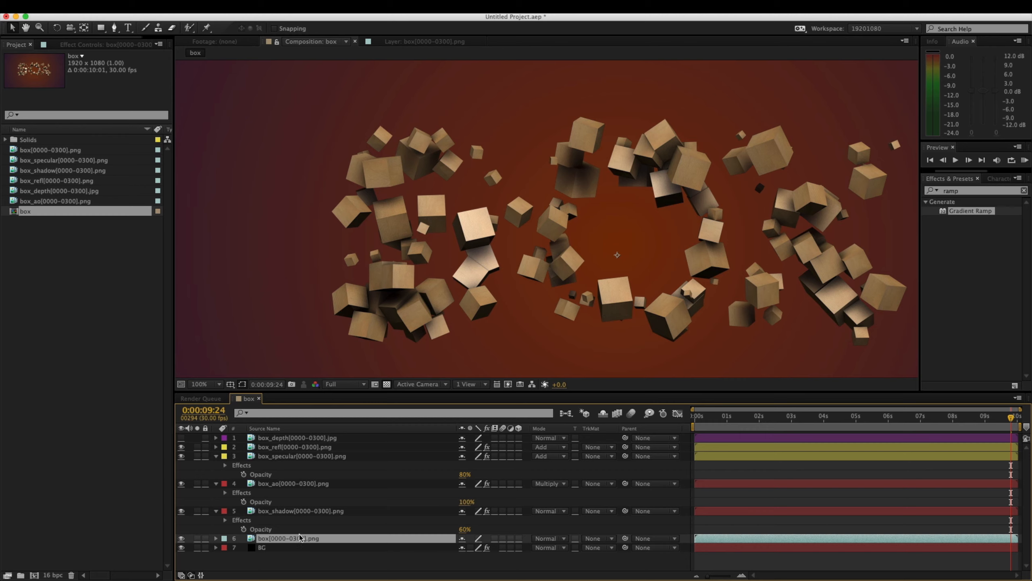
key(super+s)
click(905, 426)
click(971, 190)
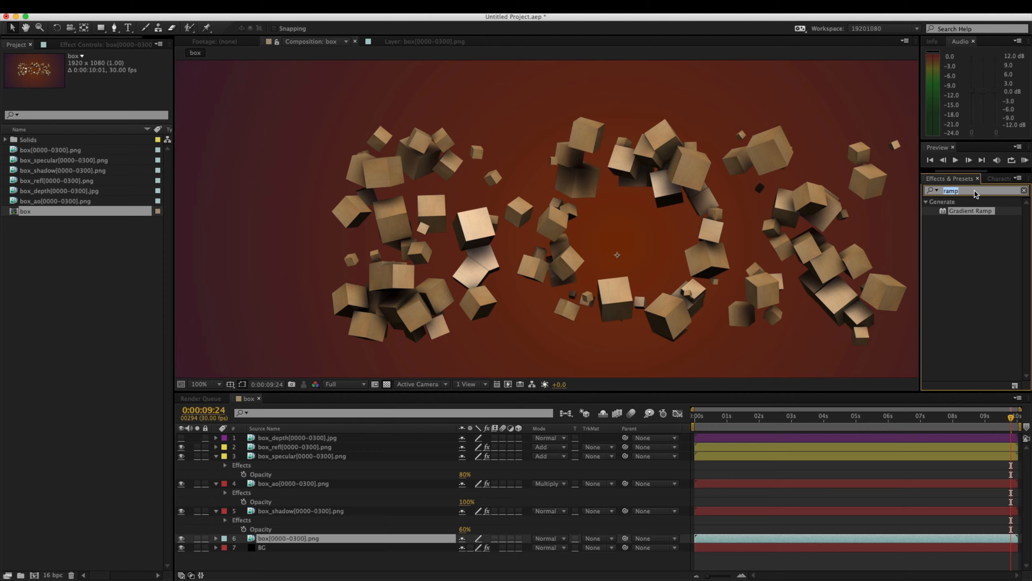
text(shadow)
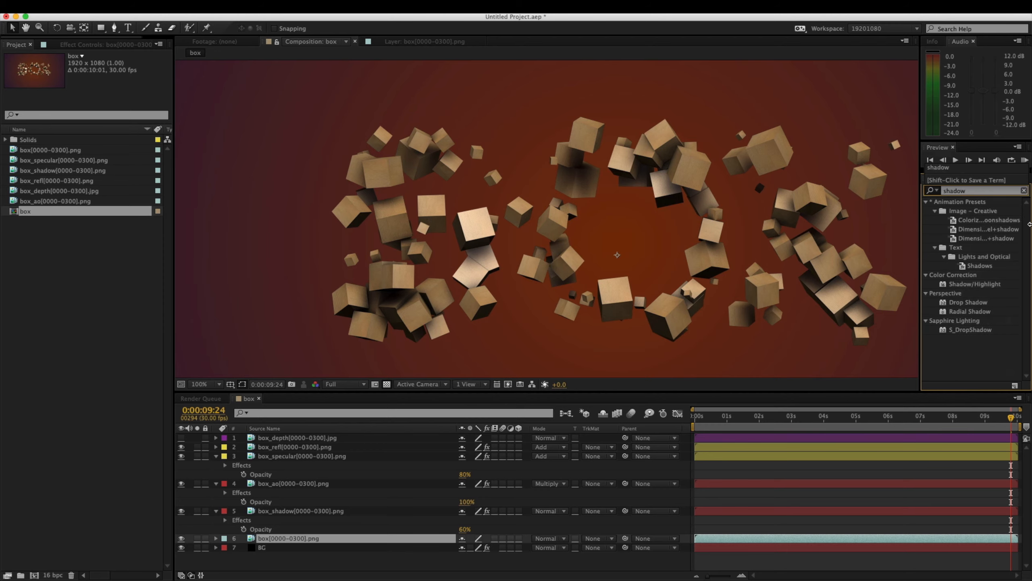
double_click(992, 285)
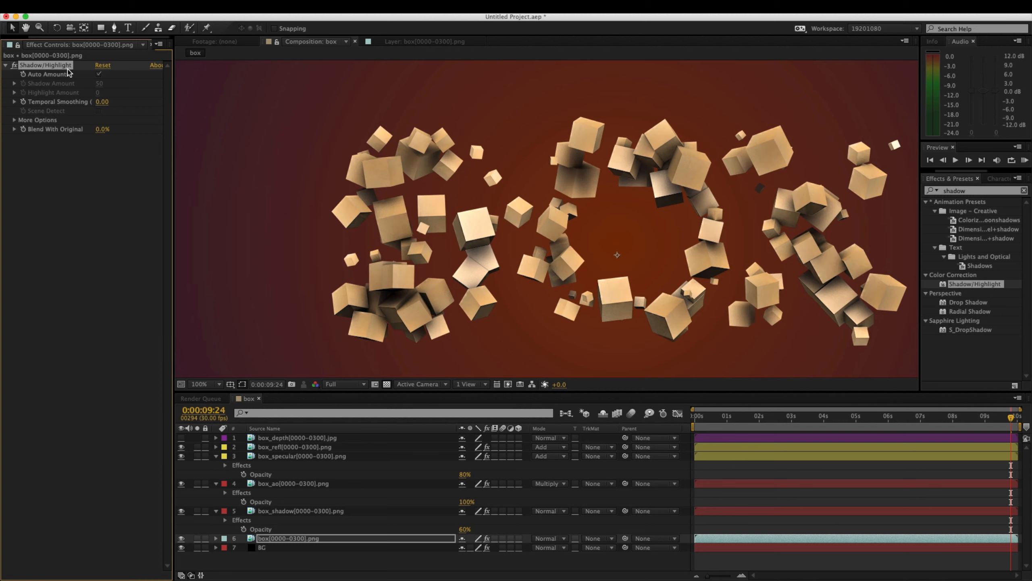
Turn off Auto Amounts in Shadow/Highlight and set Shadow Amount to 12 and Highlight Amount to 42.
click(15, 66)
click(15, 66)
click(99, 74)
click(15, 92)
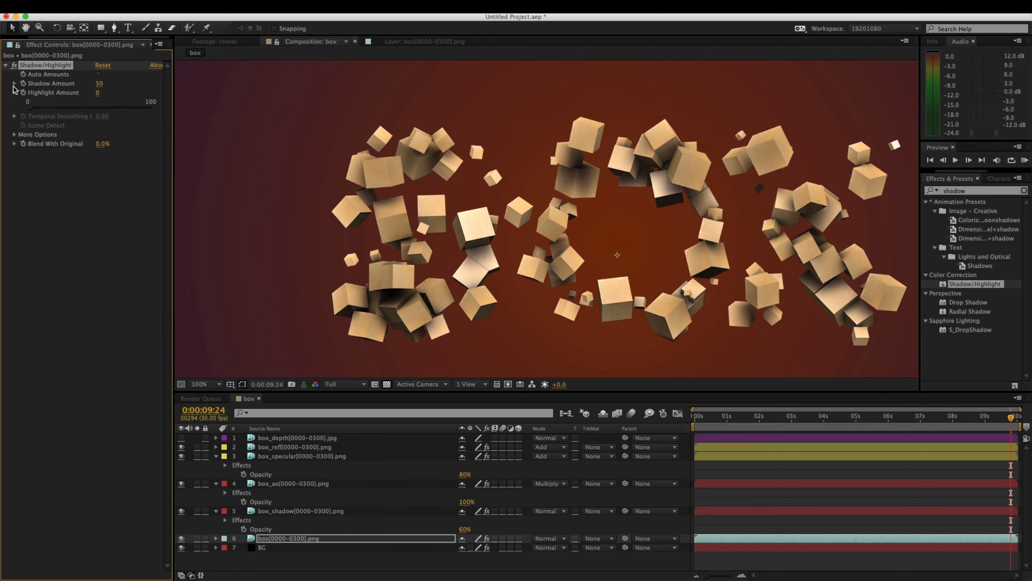
click(15, 83)
click(40, 98)
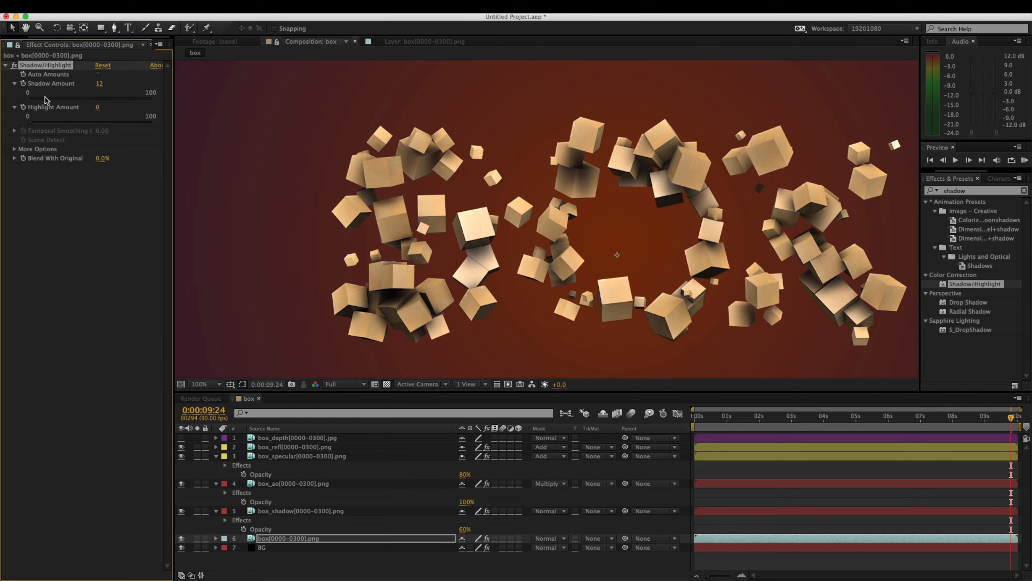
click(16, 66)
click(16, 66)
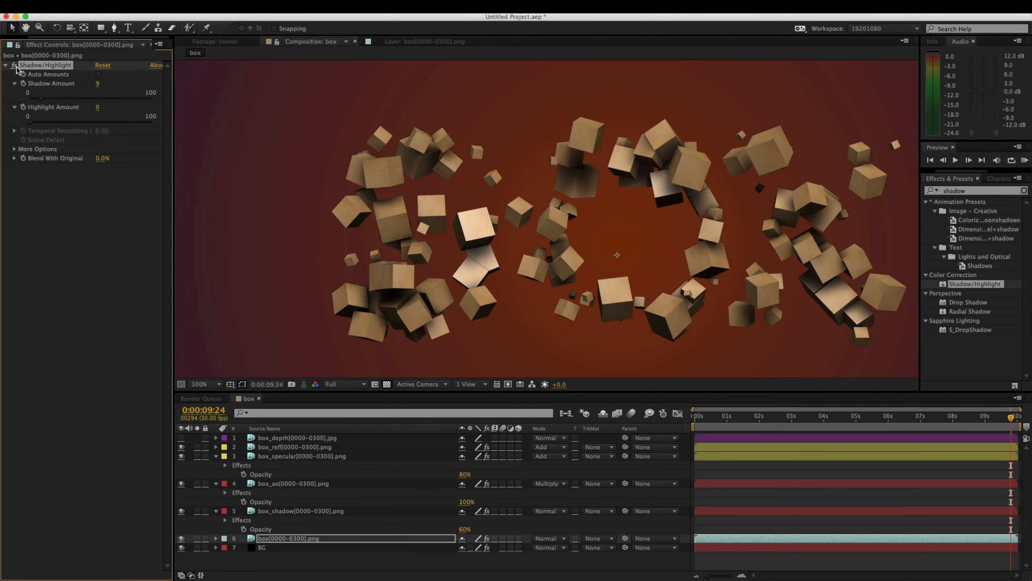
click(45, 98)
click(80, 122)
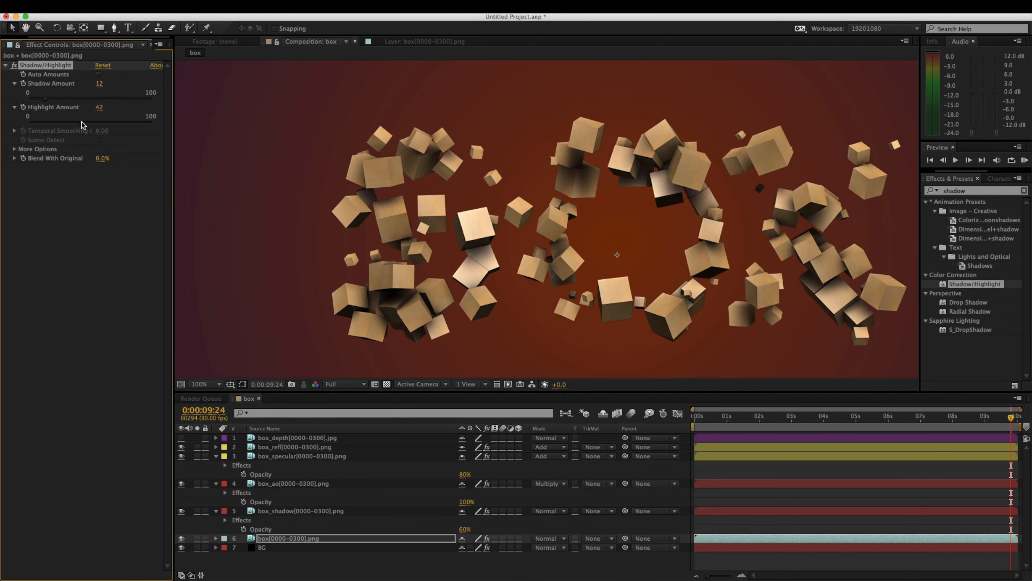
Set Shadow/Highlight's Shadow Tonal Width to 23, Highlight Radius to 53, Color Correction to 100 and Midtone Contrast to 9.
click(13, 149)
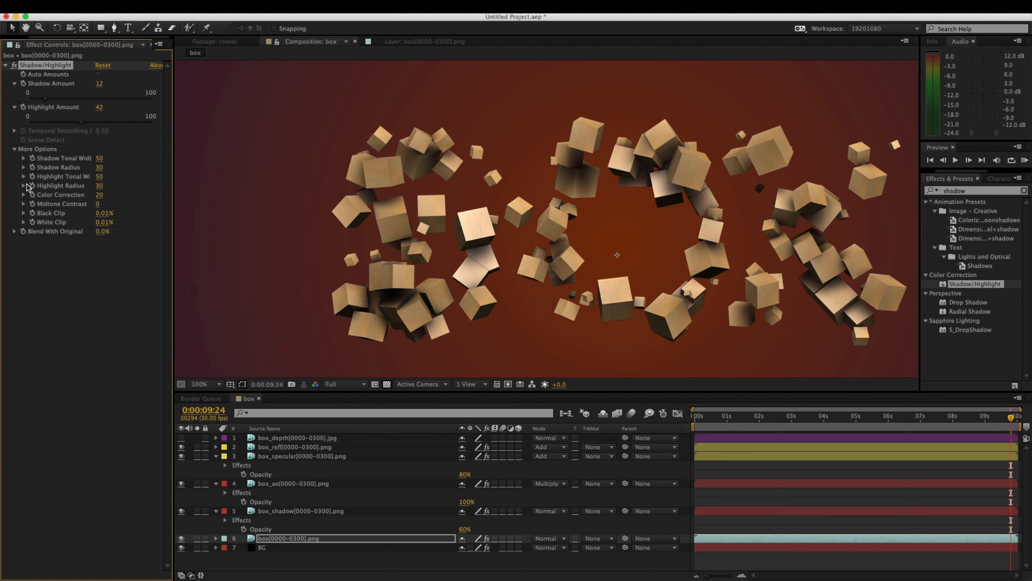
click(15, 231)
click(23, 167)
click(23, 158)
click(60, 174)
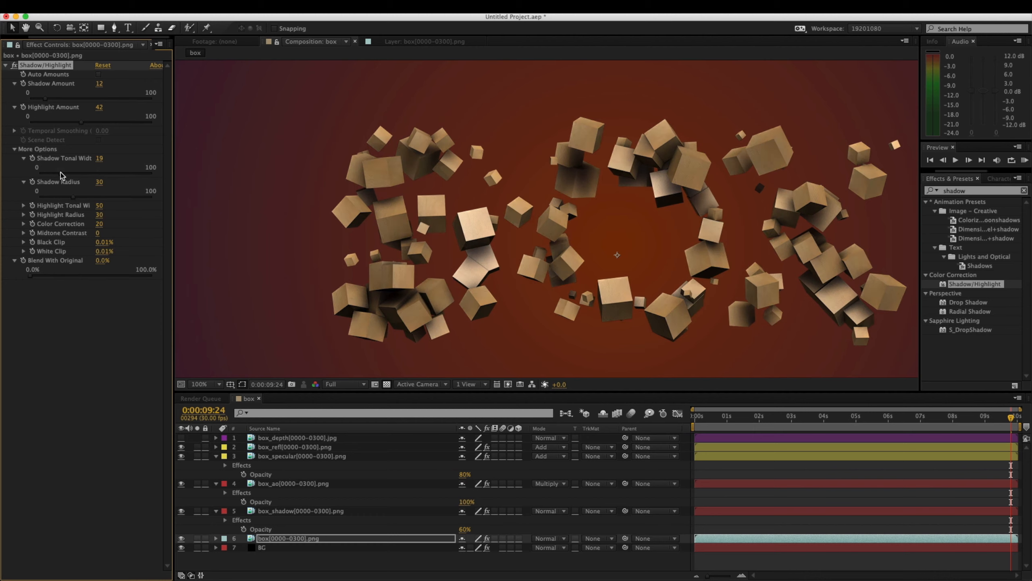
drag(60, 175, 68, 174)
mouse_move(99, 216)
mouse_down()
mouse_move(112, 216)
mouse_move(82, 226)
mouse_up()
drag(159, 226, 162, 226)
drag(98, 234, 137, 244)
drag(48, 244, 110, 263)
Set the Shadow/Highlight Black Clip to 0.5% and White Clip to 1%.
click(105, 242)
text(0.5)
key(Tab)
text(1)
key(Return)
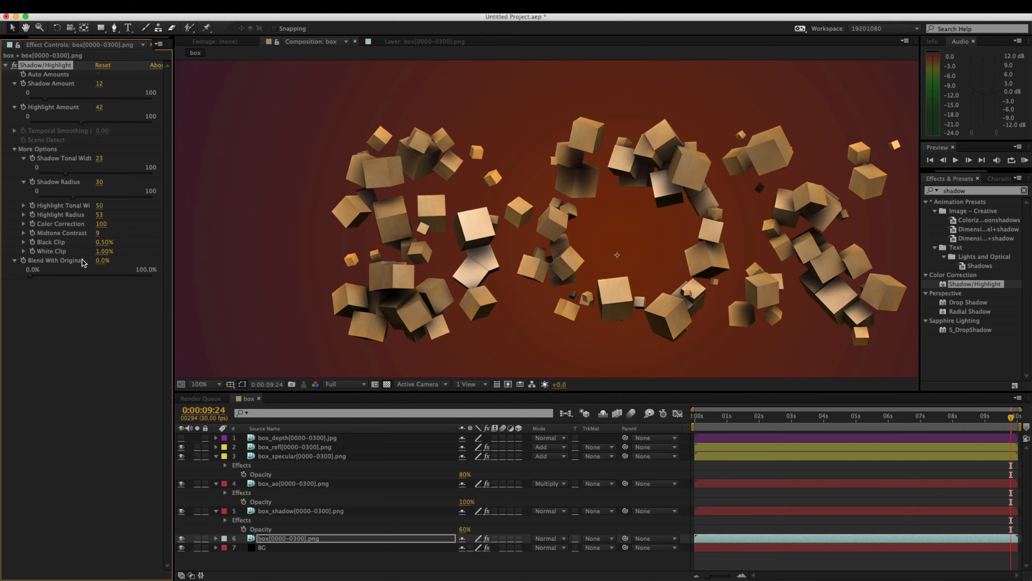
Try blending Shadow/Highlight with the original at about 93%, and return the blend to 0%.
drag(30, 275, 149, 278)
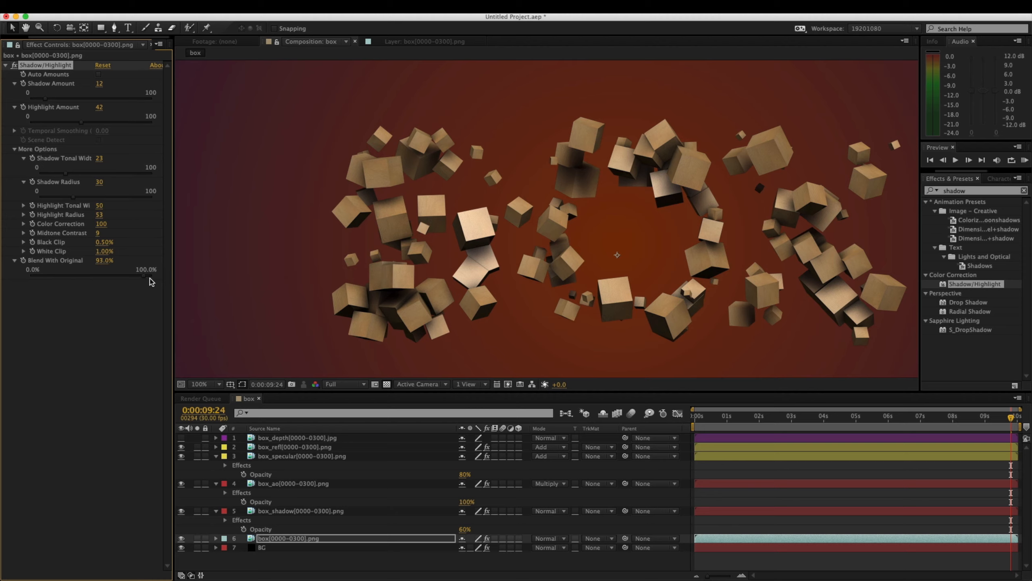
click(34, 276)
drag(23, 276, 17, 275)
Compare the boxes with and without the Shadow/Highlight effect.
click(14, 64)
click(14, 64)
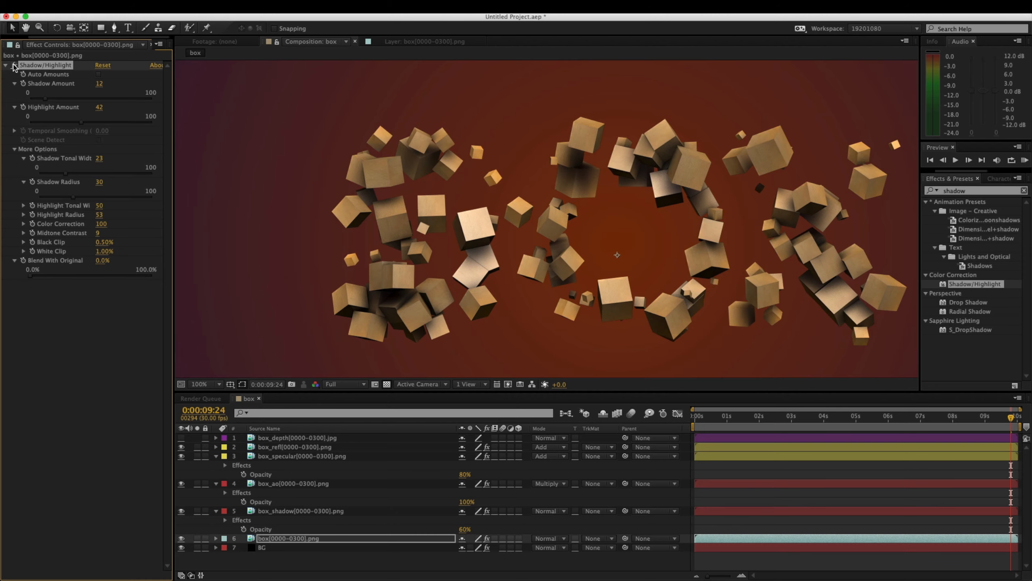
click(13, 65)
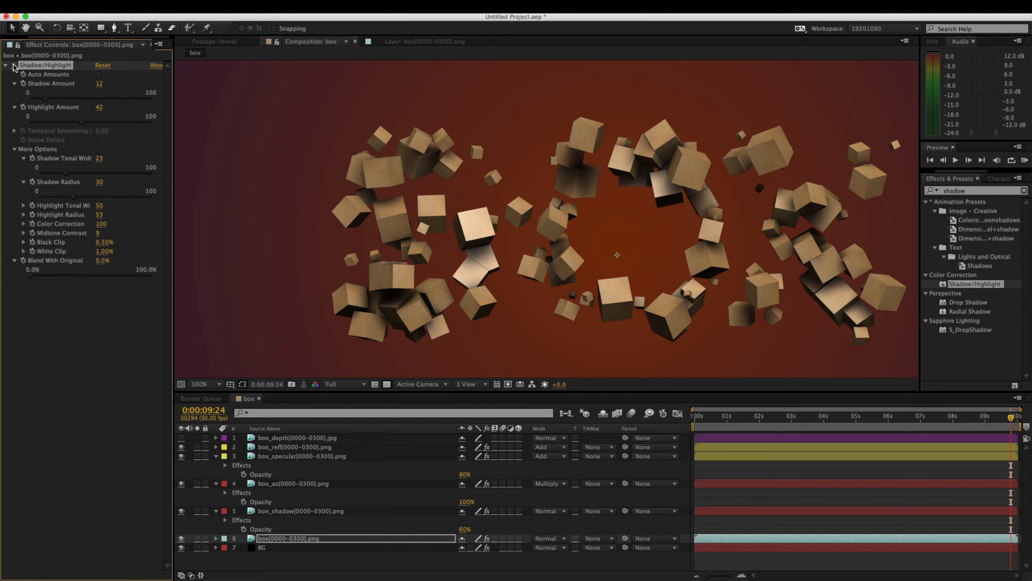
click(14, 65)
click(13, 64)
click(14, 65)
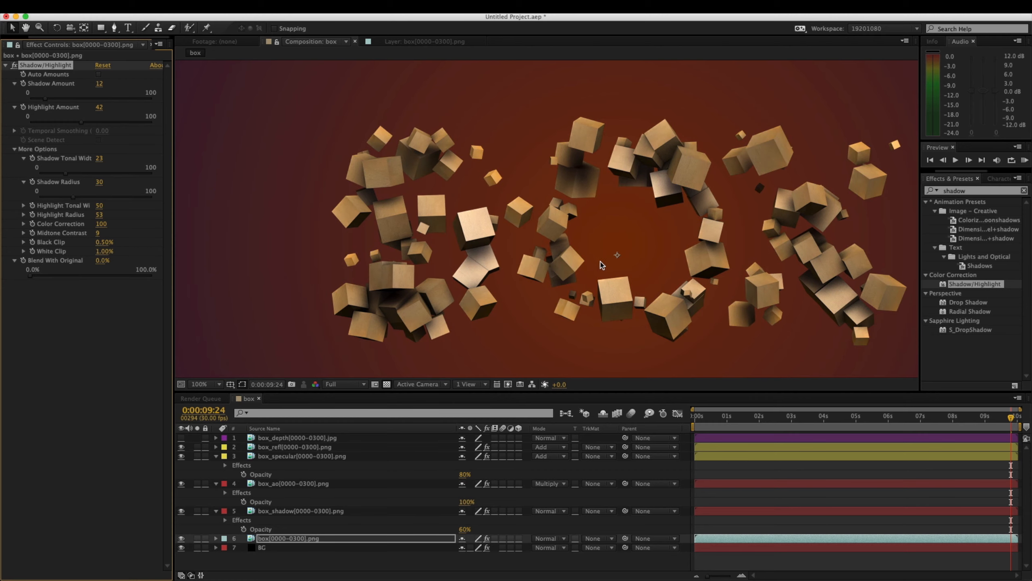
Apply the Gamma/Pedestal/Gain effect to the box[0000-0300].png layer.
middle_drag(655, 257, 606, 245)
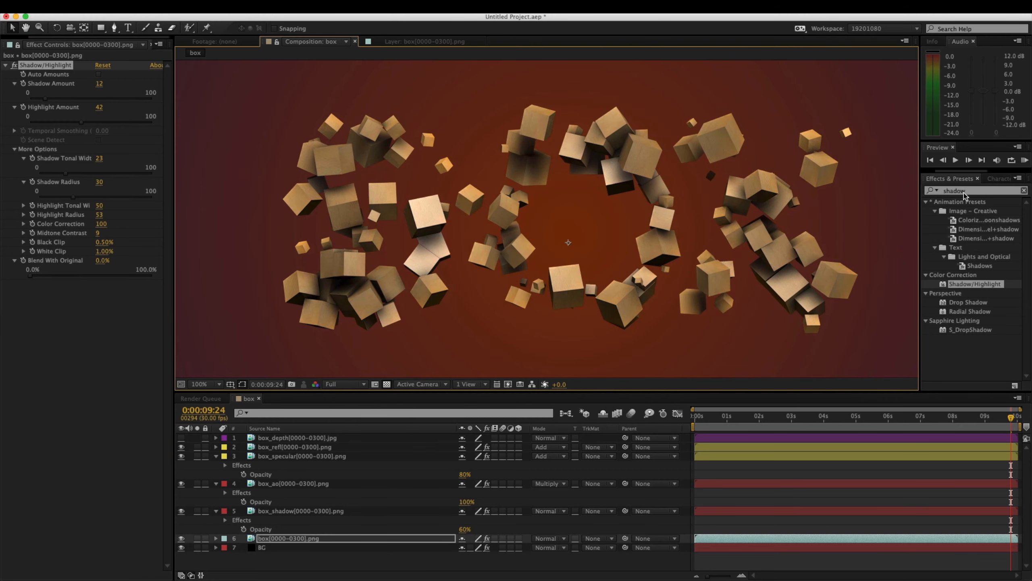
double_click(963, 191)
text(gamma)
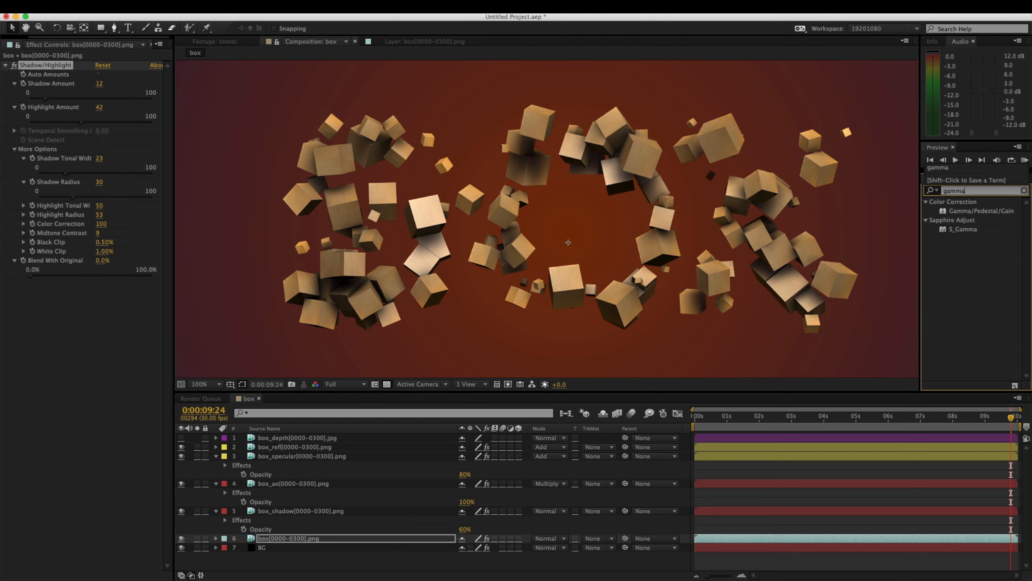
click(979, 211)
double_click(979, 211)
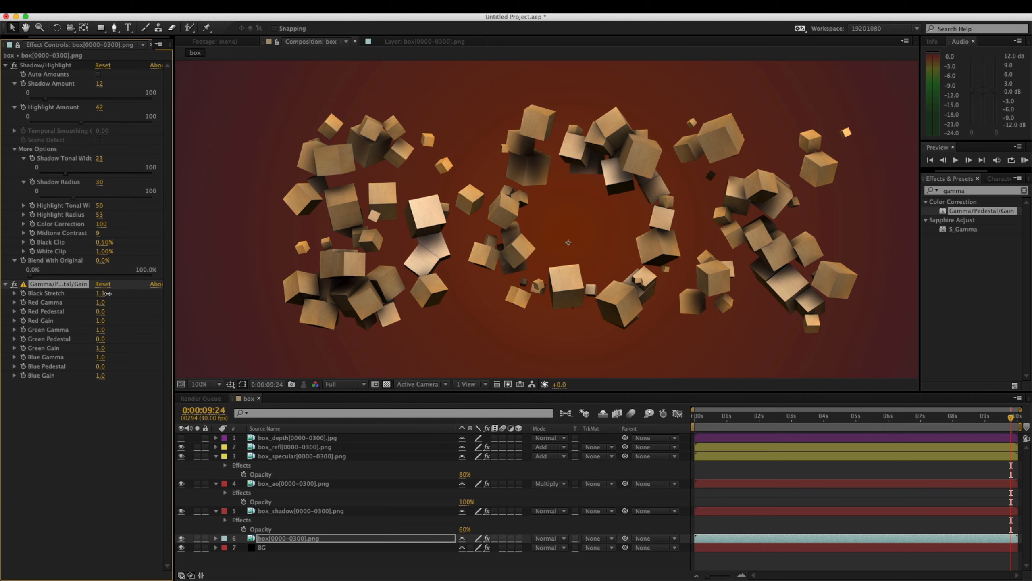
Set Gamma/Pedestal/Gain to Black Stretch 1.4, Red Gamma 1.4, Red Pedestal -0.2, Green Gamma 0.9, Blue Pedestal -0.1 and Blue Gain 1.1.
drag(100, 302, 256, 306)
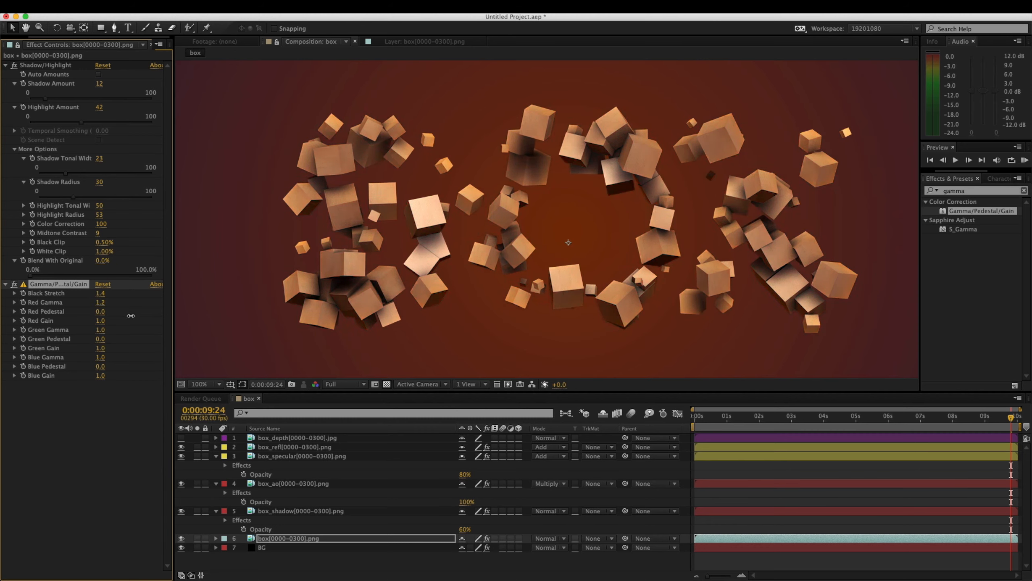
drag(101, 312, 72, 311)
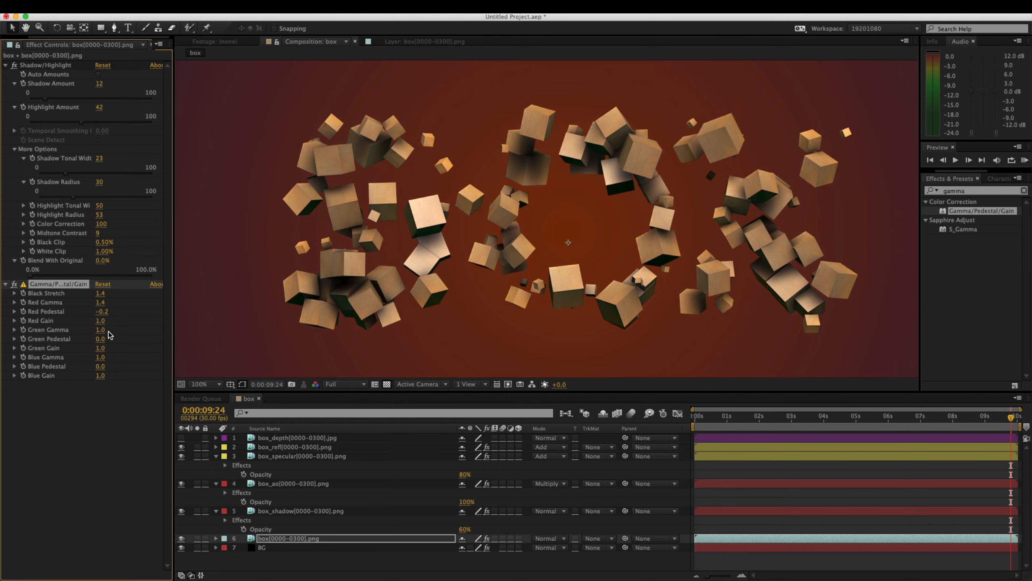
drag(100, 330, 88, 367)
scroll(331, 293, down, 1)
scroll(337, 291, up, 1)
middle_drag(358, 282, 351, 292)
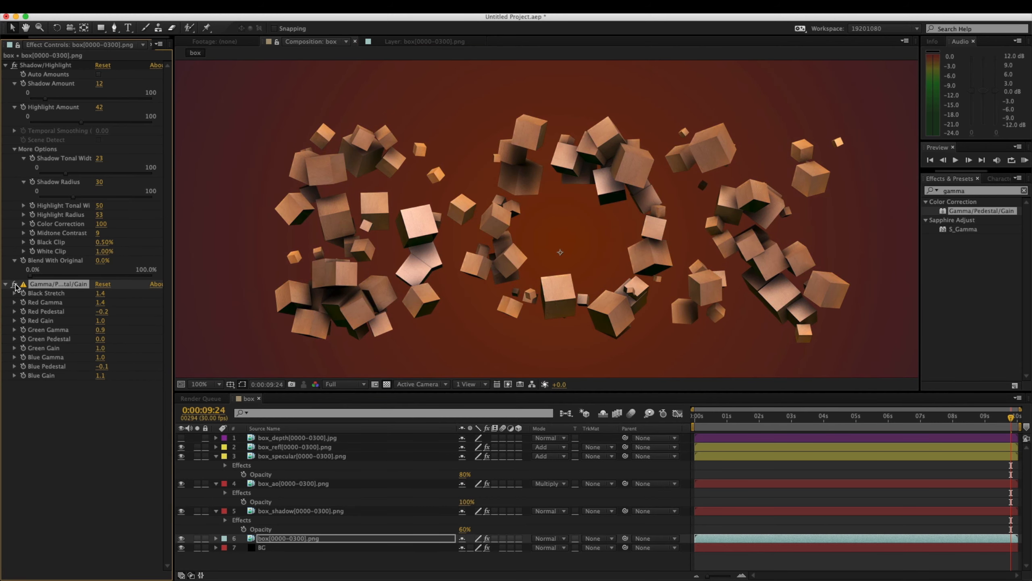
Try a Red Gain of 1.2, return it to 1.0, and set Red Gamma to 1.5.
drag(101, 311, 94, 310)
drag(101, 321, 107, 322)
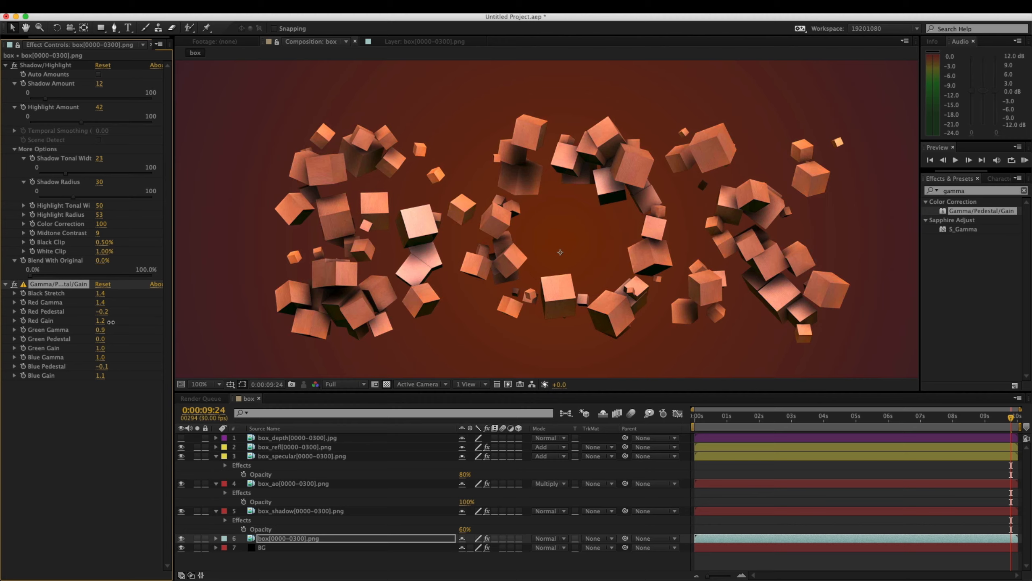
drag(101, 339, 101, 339)
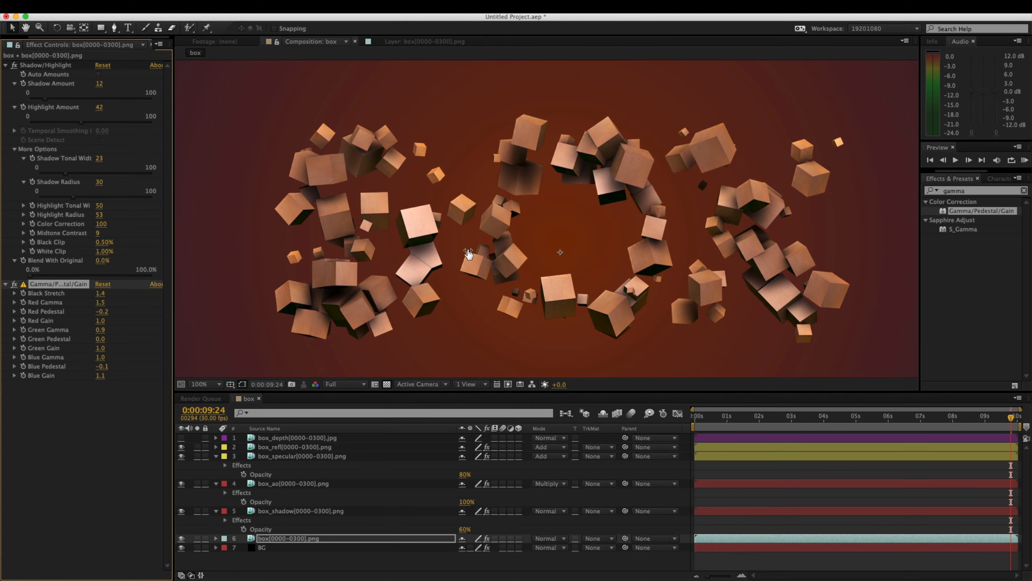
Apply the Levels effect to the box[0000-0300].png layer.
key(comma)
key(period)
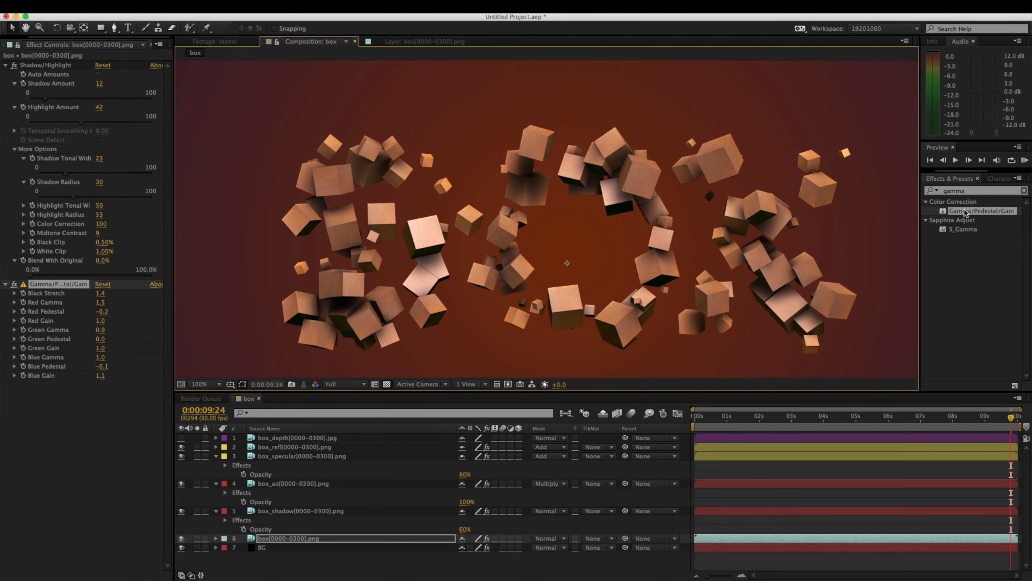
click(975, 191)
text(hue)
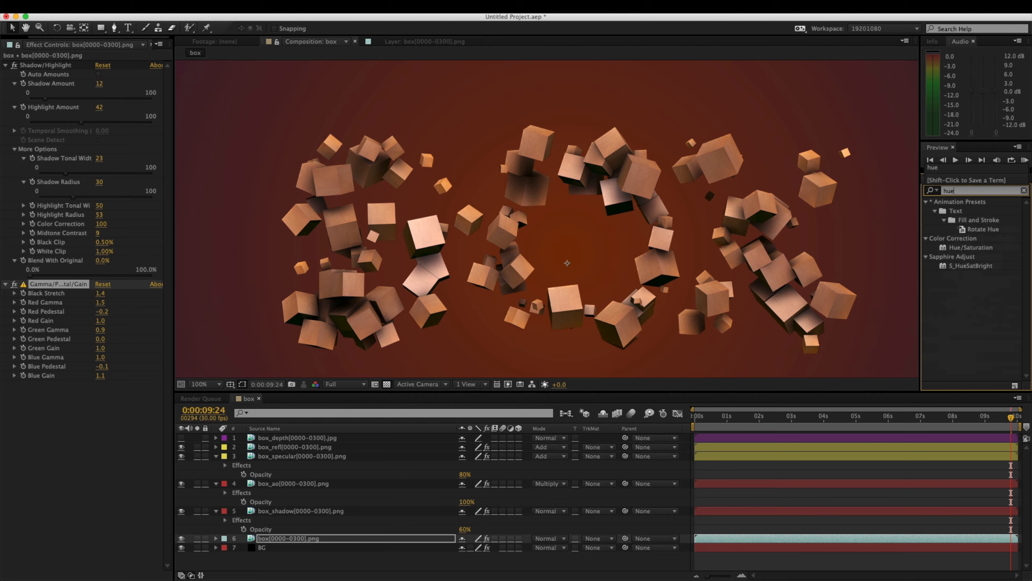
text(level)
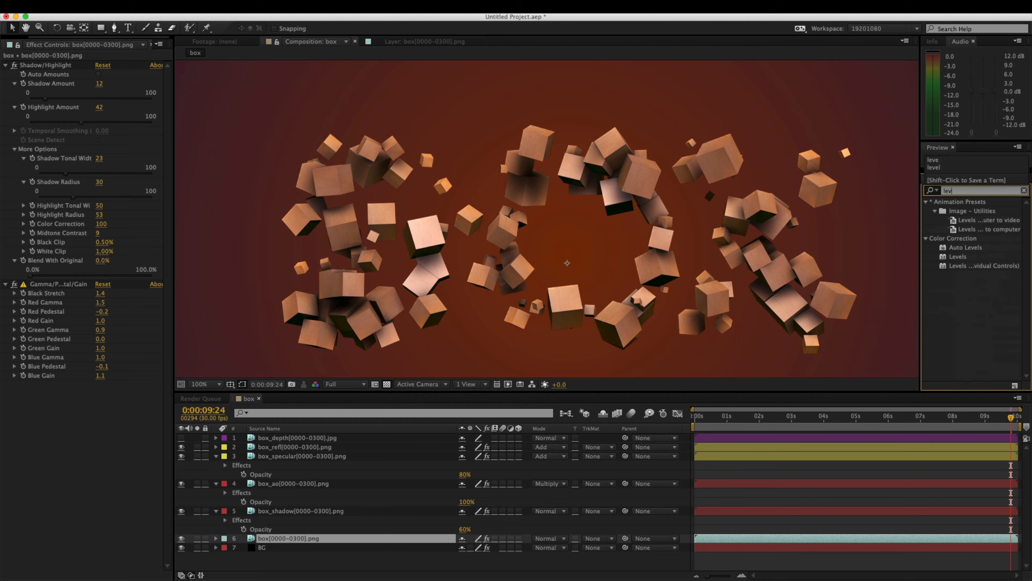
double_click(967, 257)
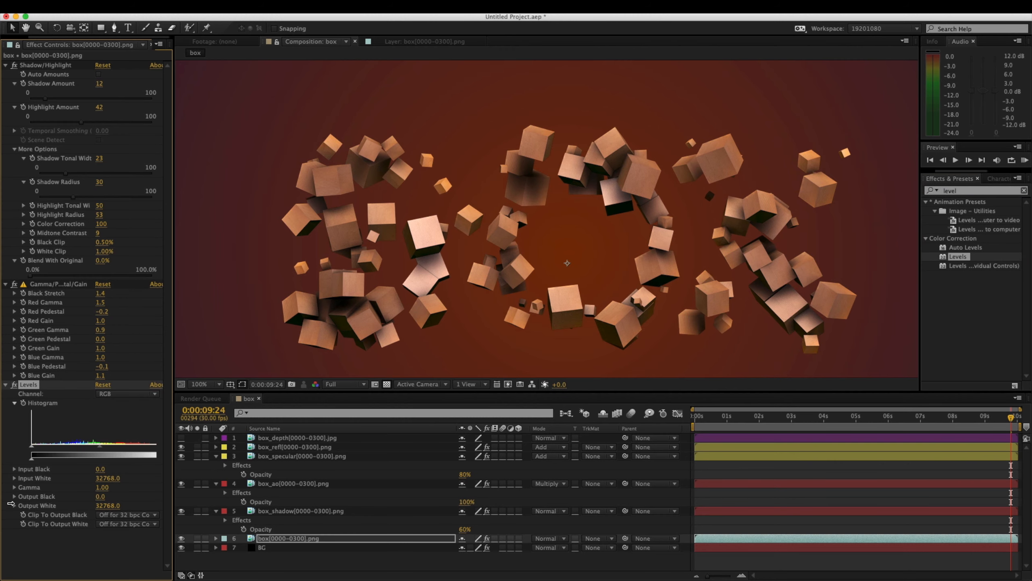
In Levels, adjust the Green channel's midtones and set the Red channel's Input White to about 31611 and Gamma to 0.90.
click(114, 393)
click(116, 424)
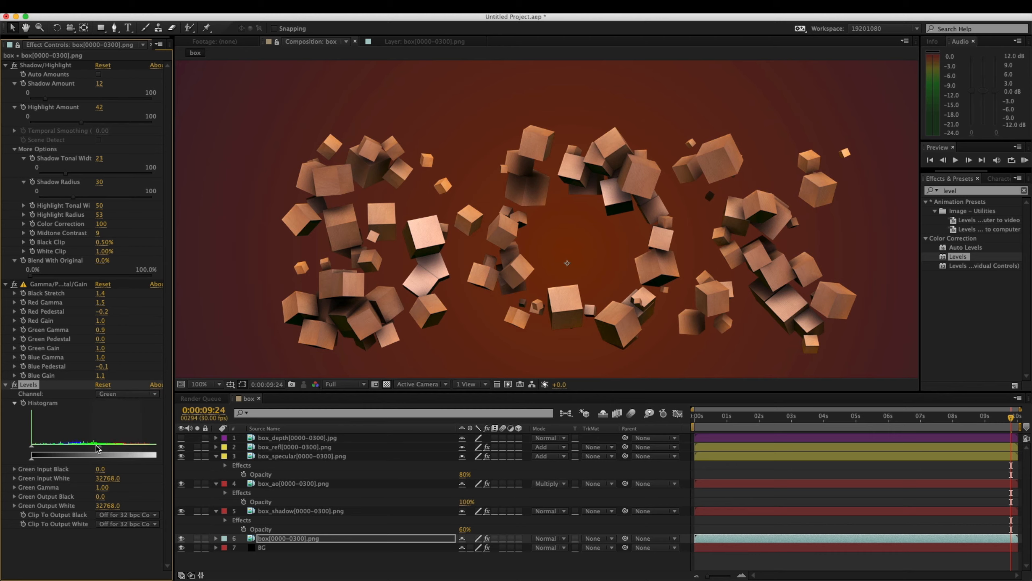
drag(94, 448, 100, 448)
click(108, 393)
click(118, 416)
drag(143, 448, 154, 448)
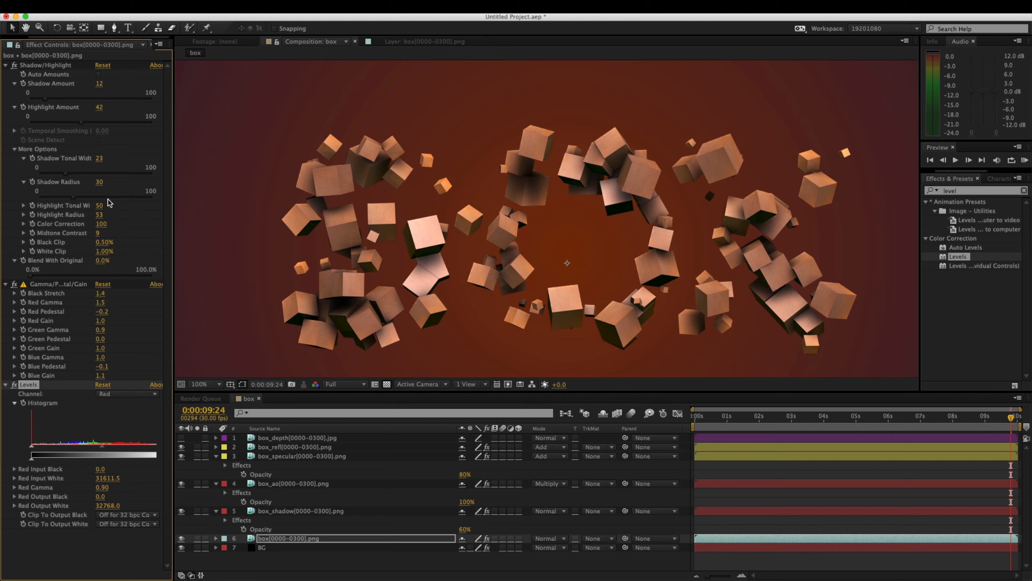
Set Shadow/Highlight's Midtone Contrast to 34, and Gamma/Pedestal/Gain's Red Gamma to 1.6 and Black Stretch to 1.3.
drag(99, 233, 113, 235)
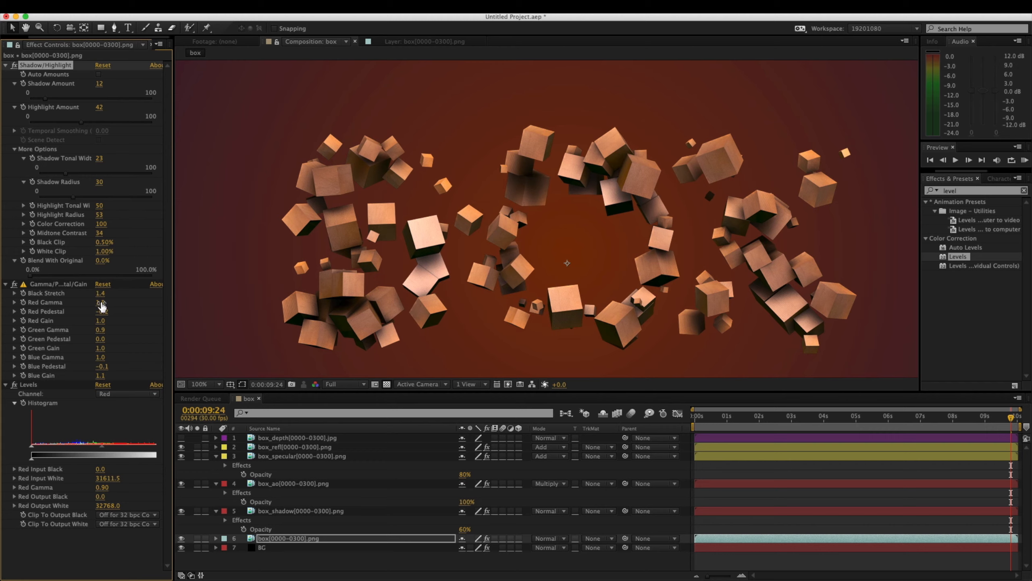
drag(101, 304, 93, 302)
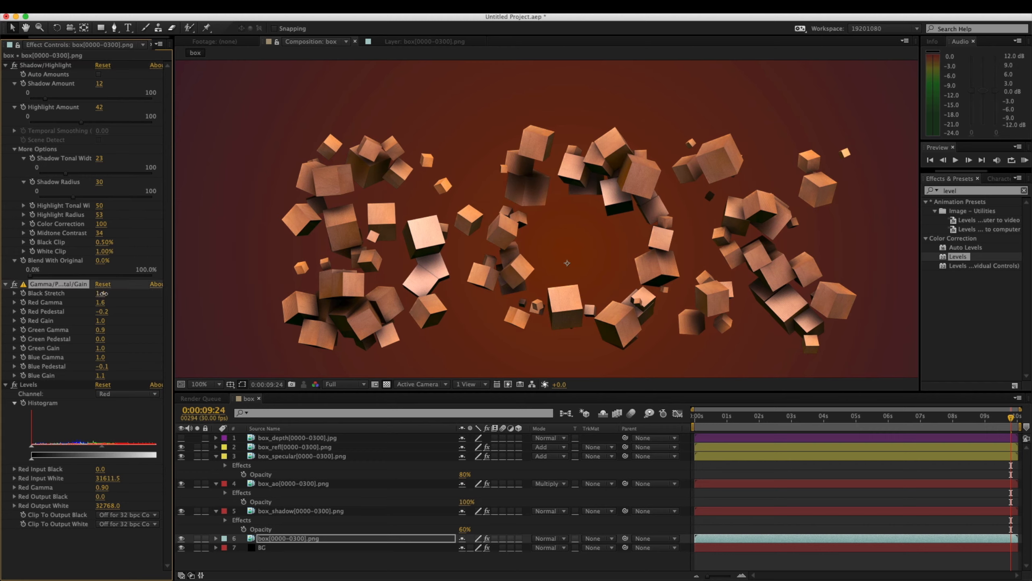
drag(122, 296, 94, 296)
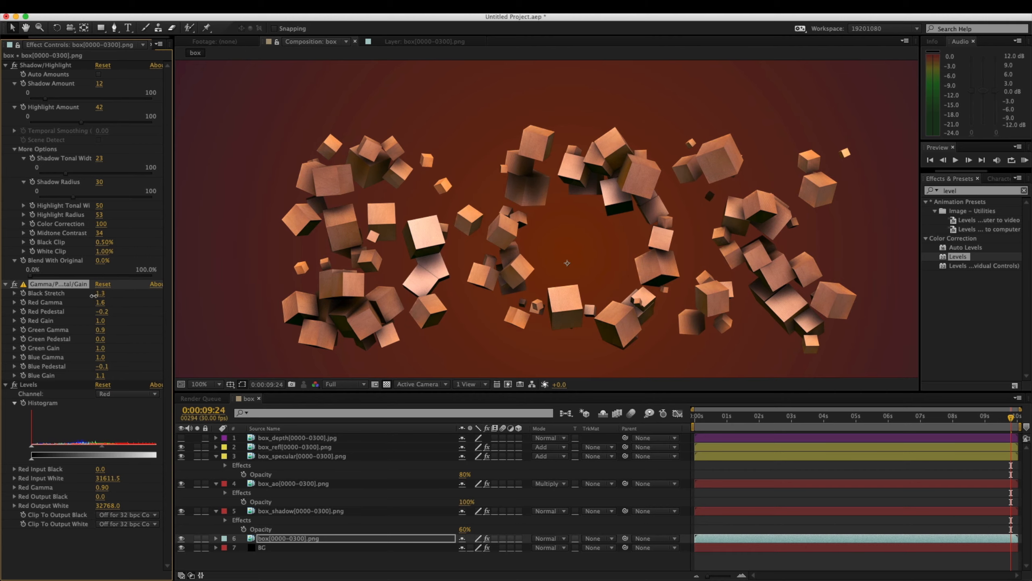